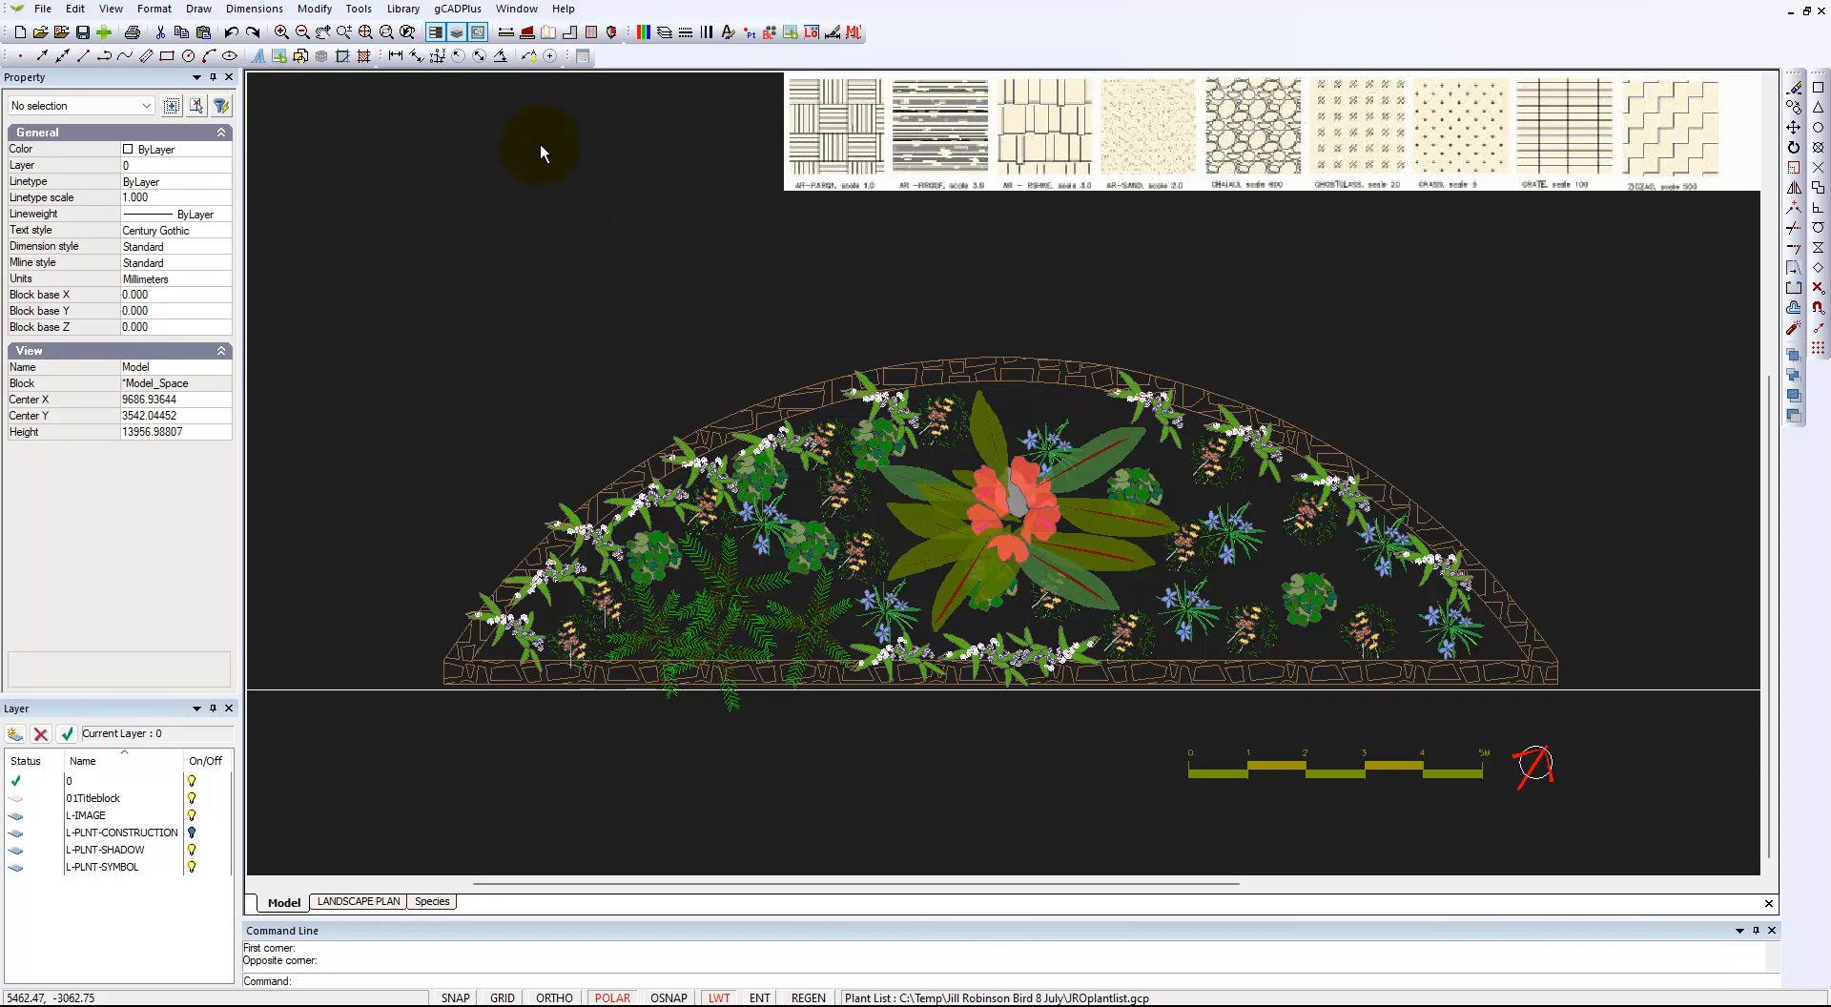
Measure the garden bed's overall width along its straight bottom edge.
{"action": "left_click", "coordinate": [501, 54]}
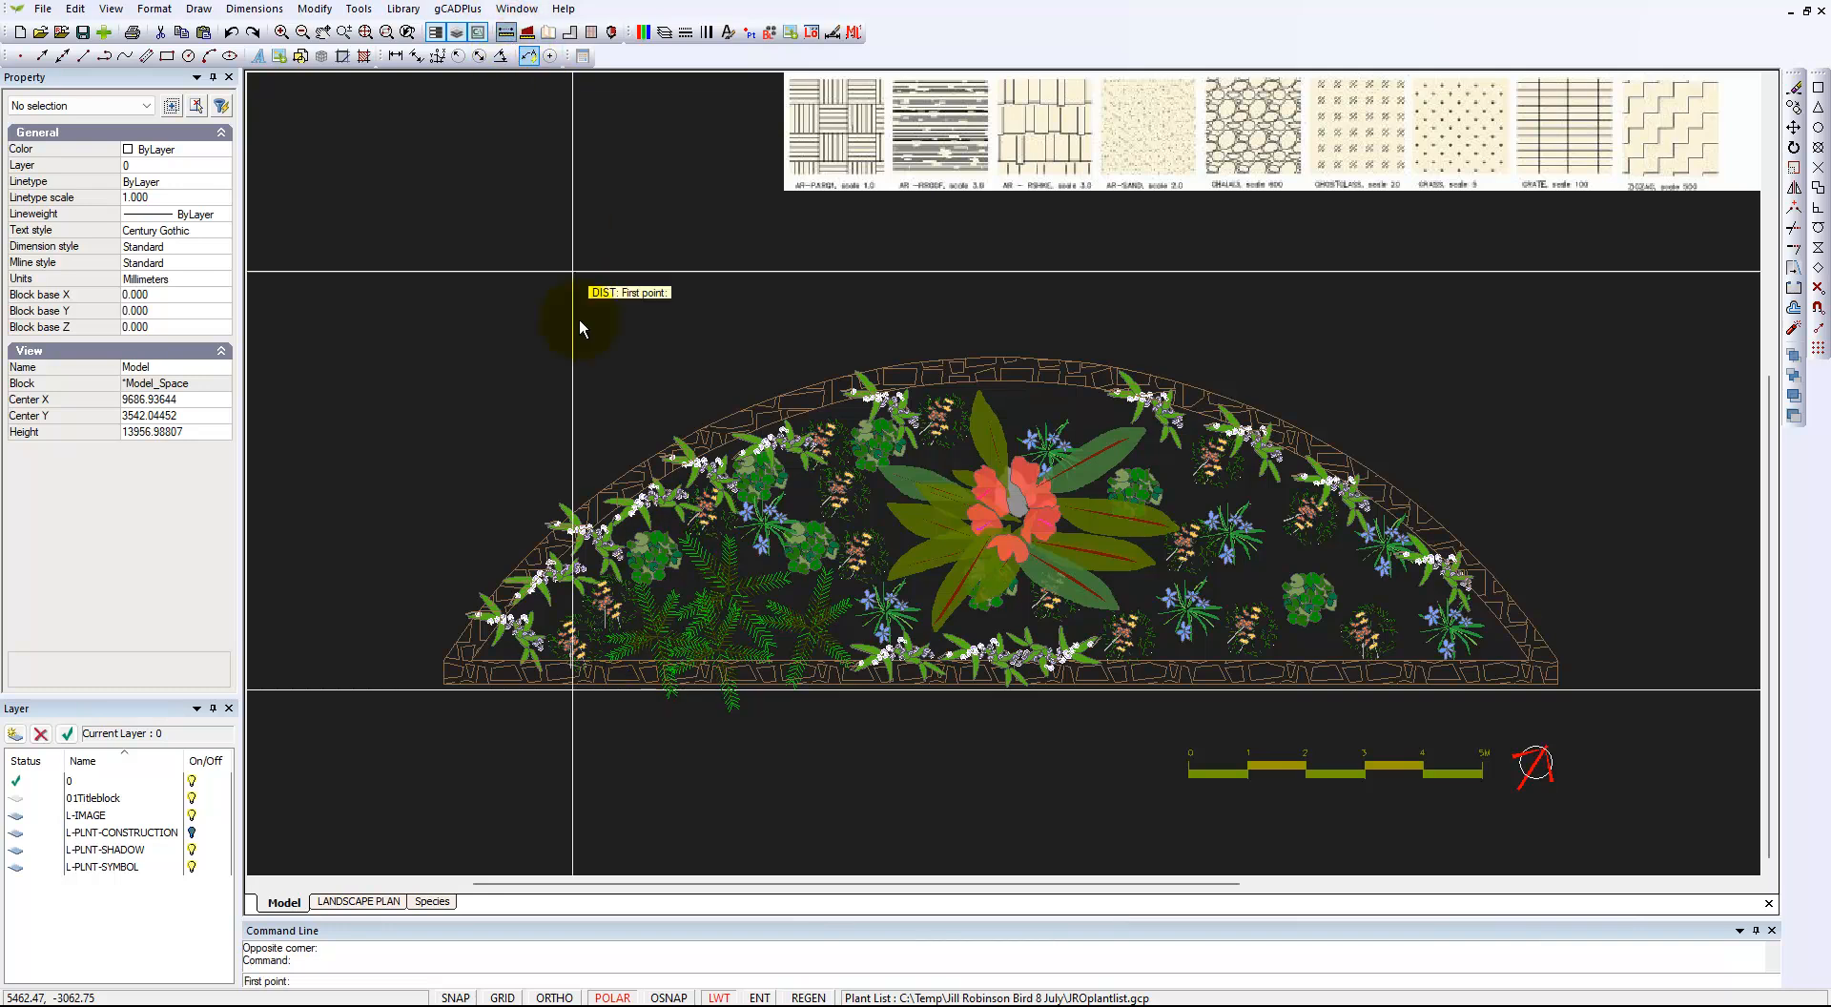
{"action": "left_click", "coordinate": [439, 675]}
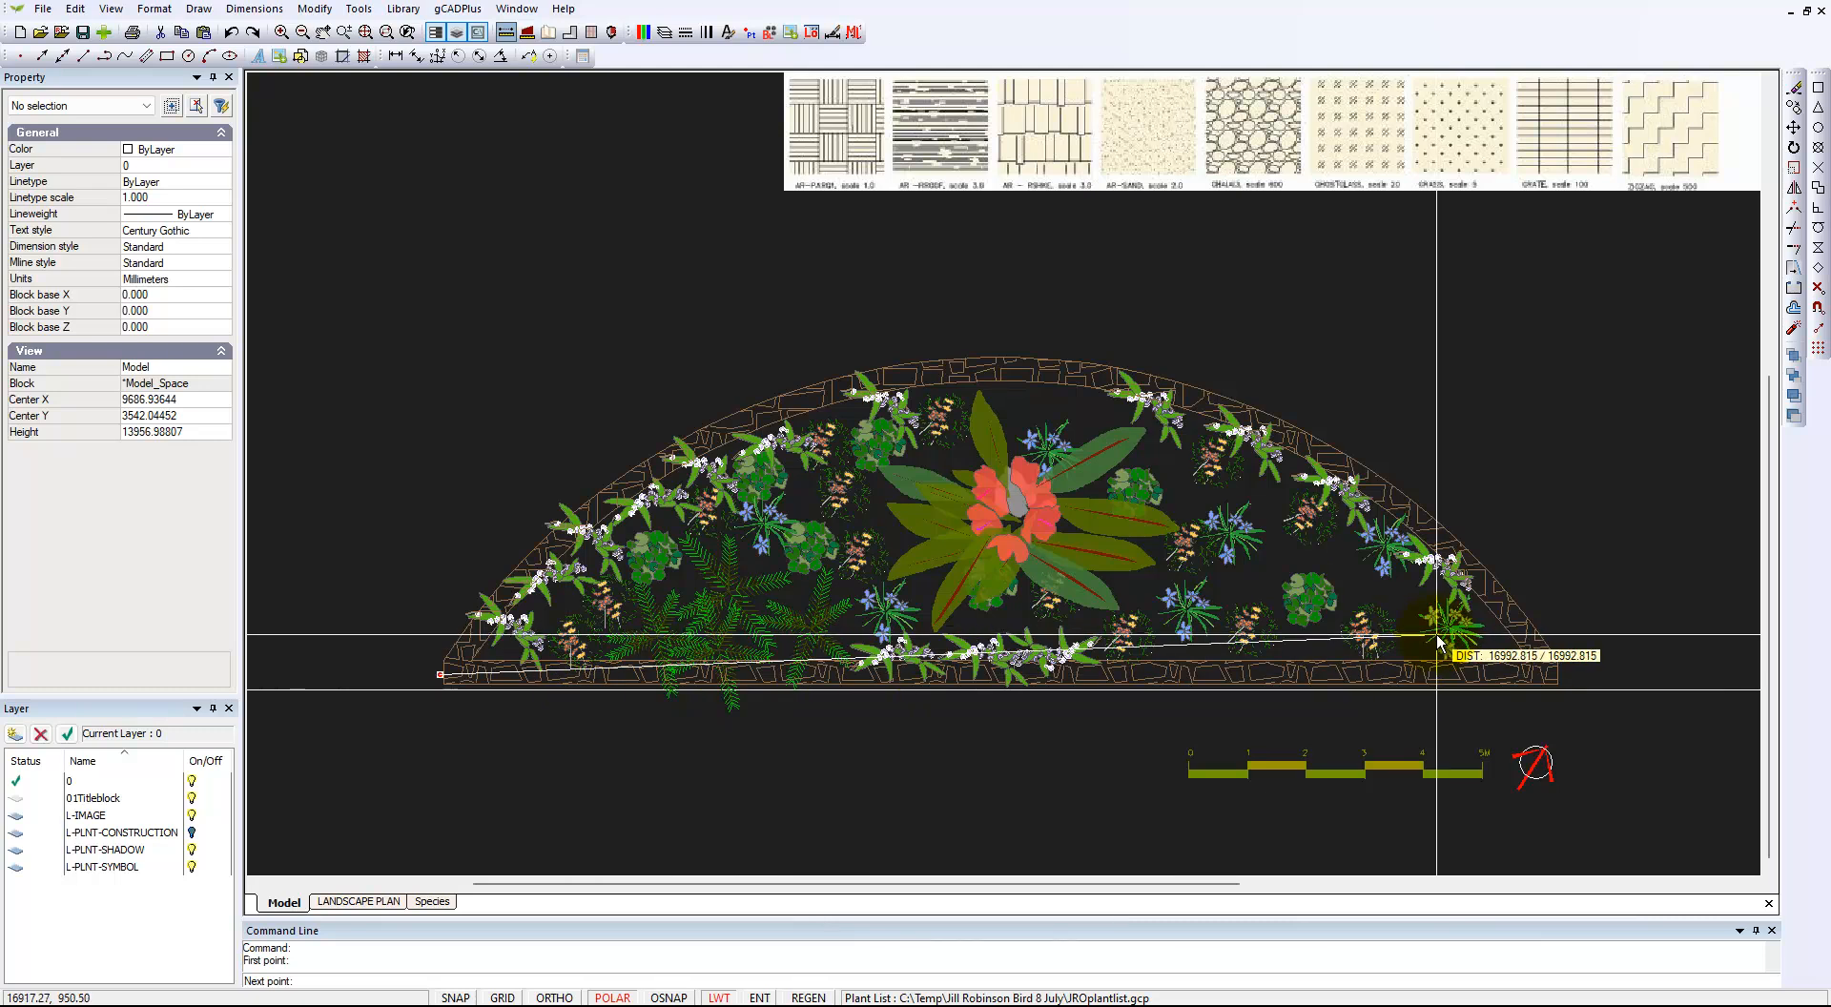
{"action": "left_click", "coordinate": [1571, 667]}
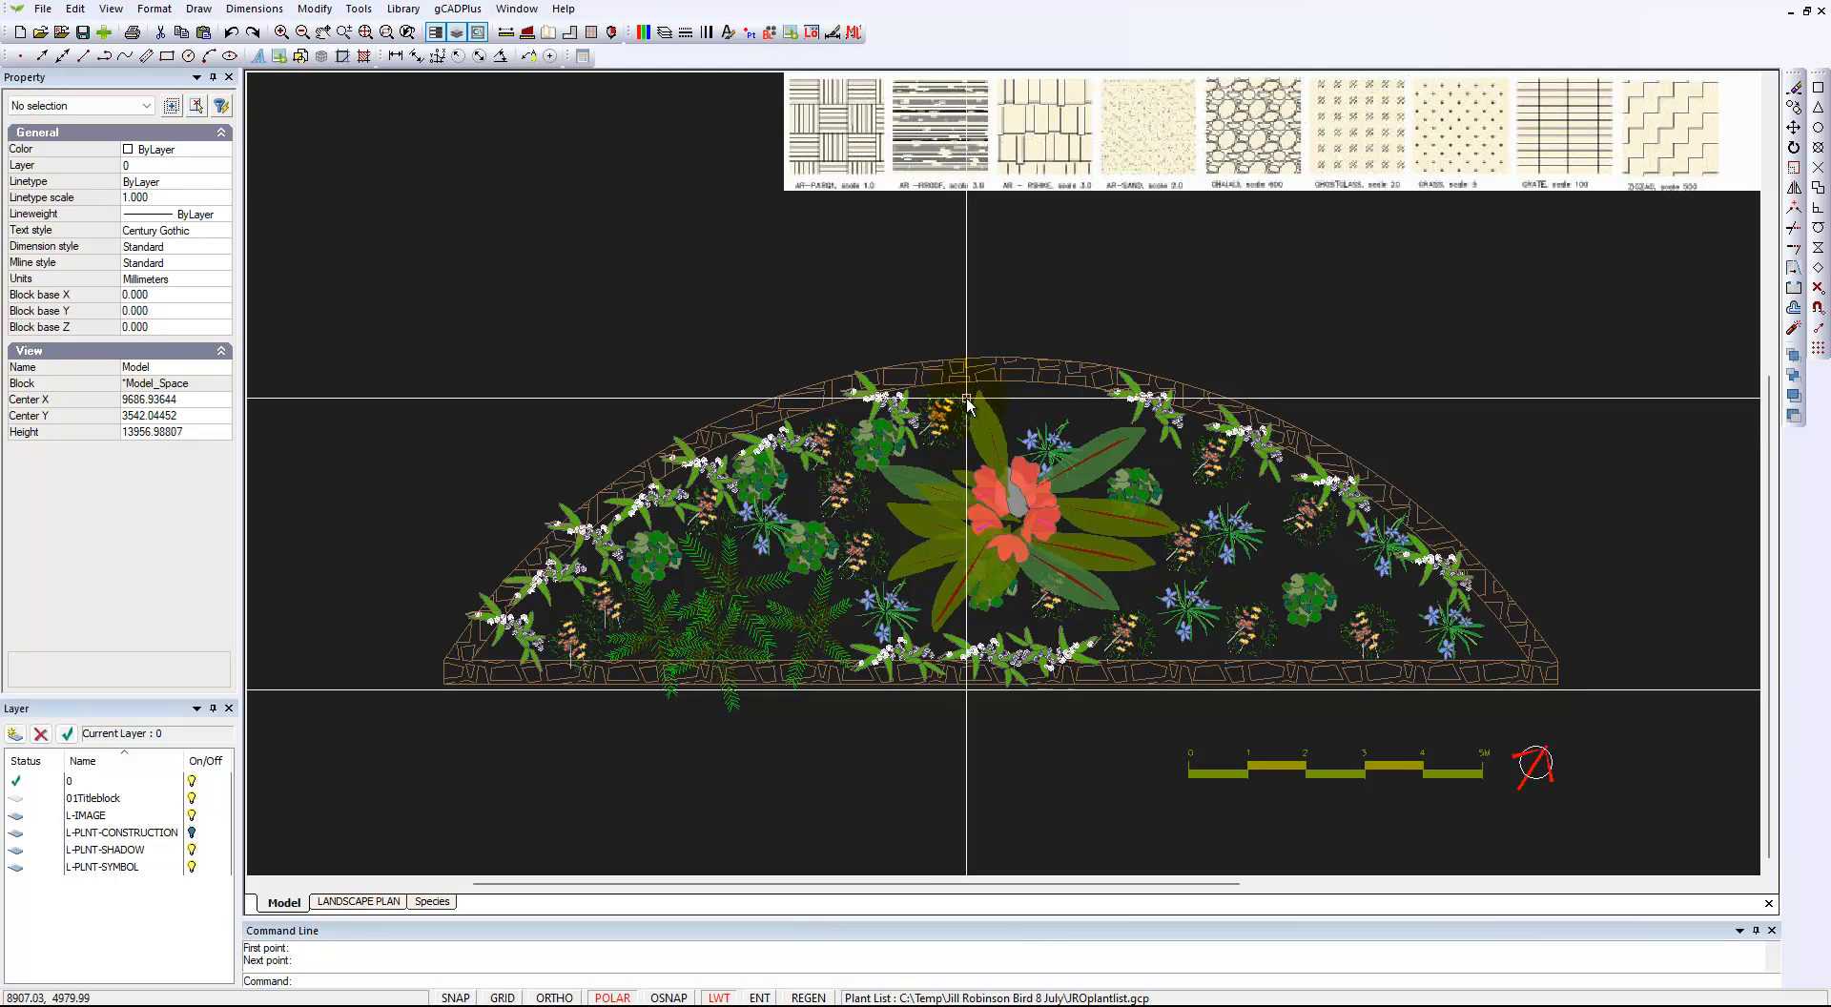
Examine the planted garden bed with its stone border and the RUBBLE sample on the hatch pattern sheet above it.
{"action": "scroll", "coordinate": [952, 393], "scroll_direction": "up", "scroll_amount": 2}
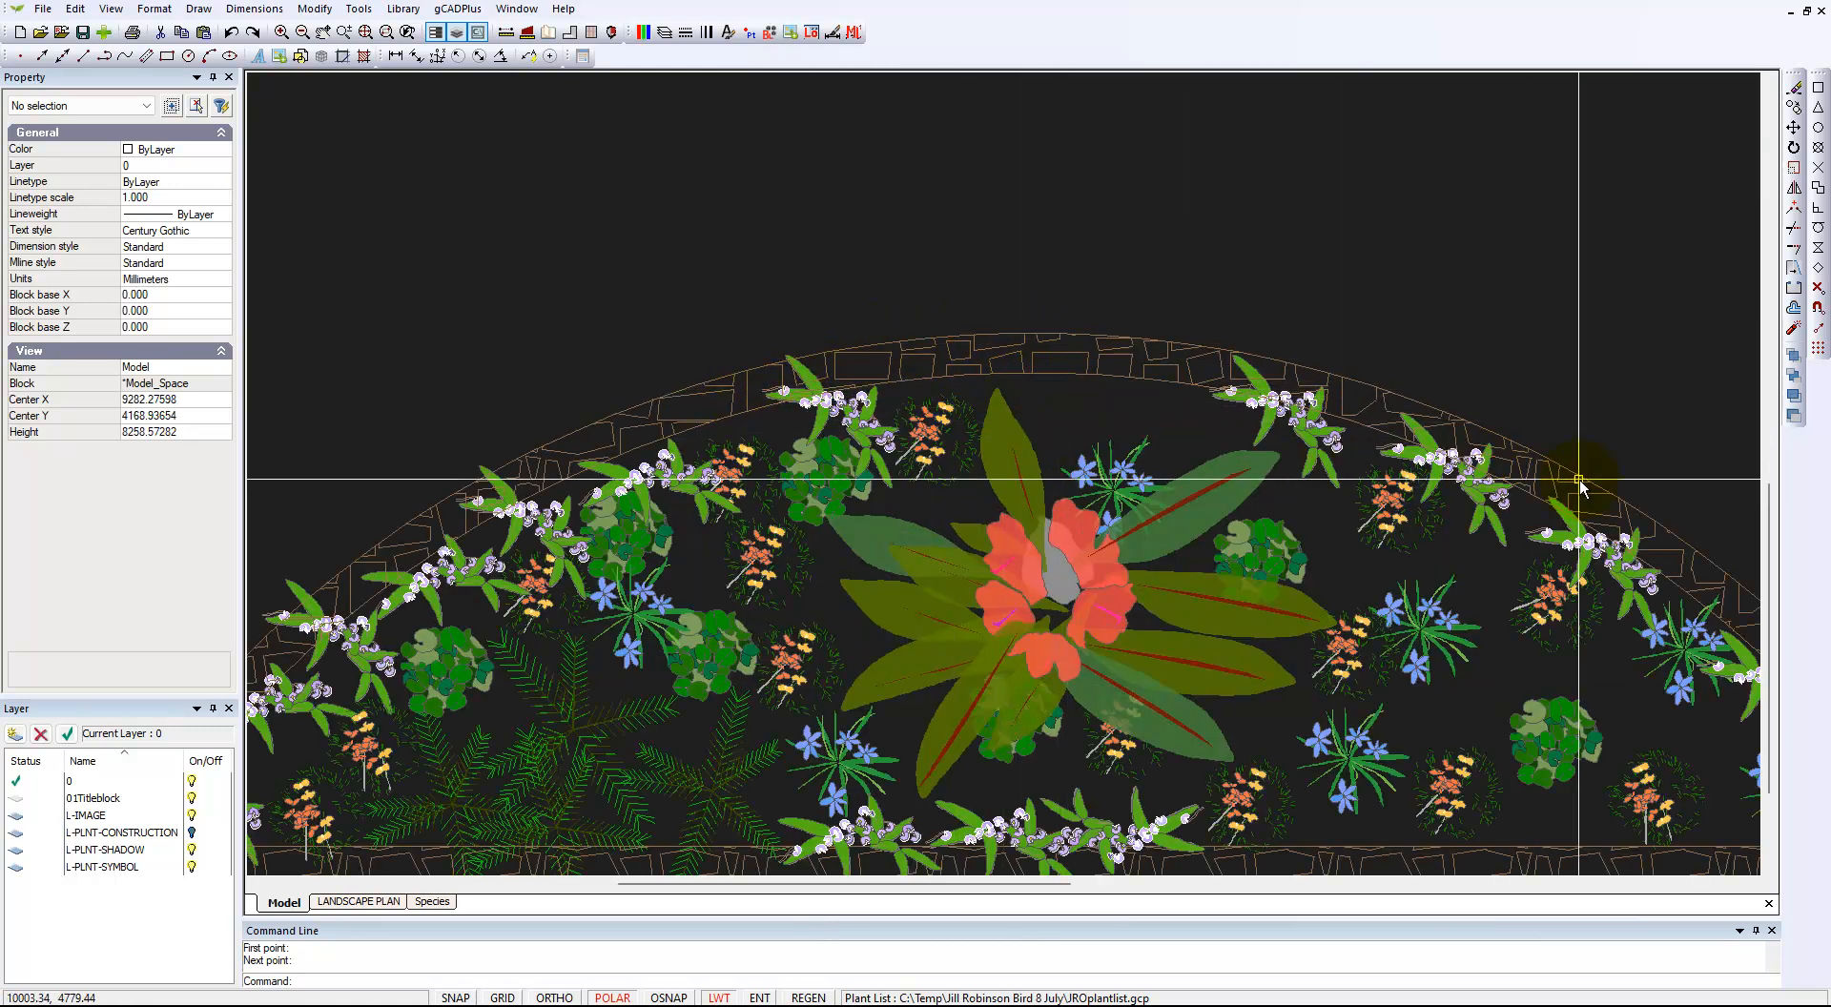
{"action": "scroll", "coordinate": [1309, 557], "scroll_direction": "down", "scroll_amount": 3}
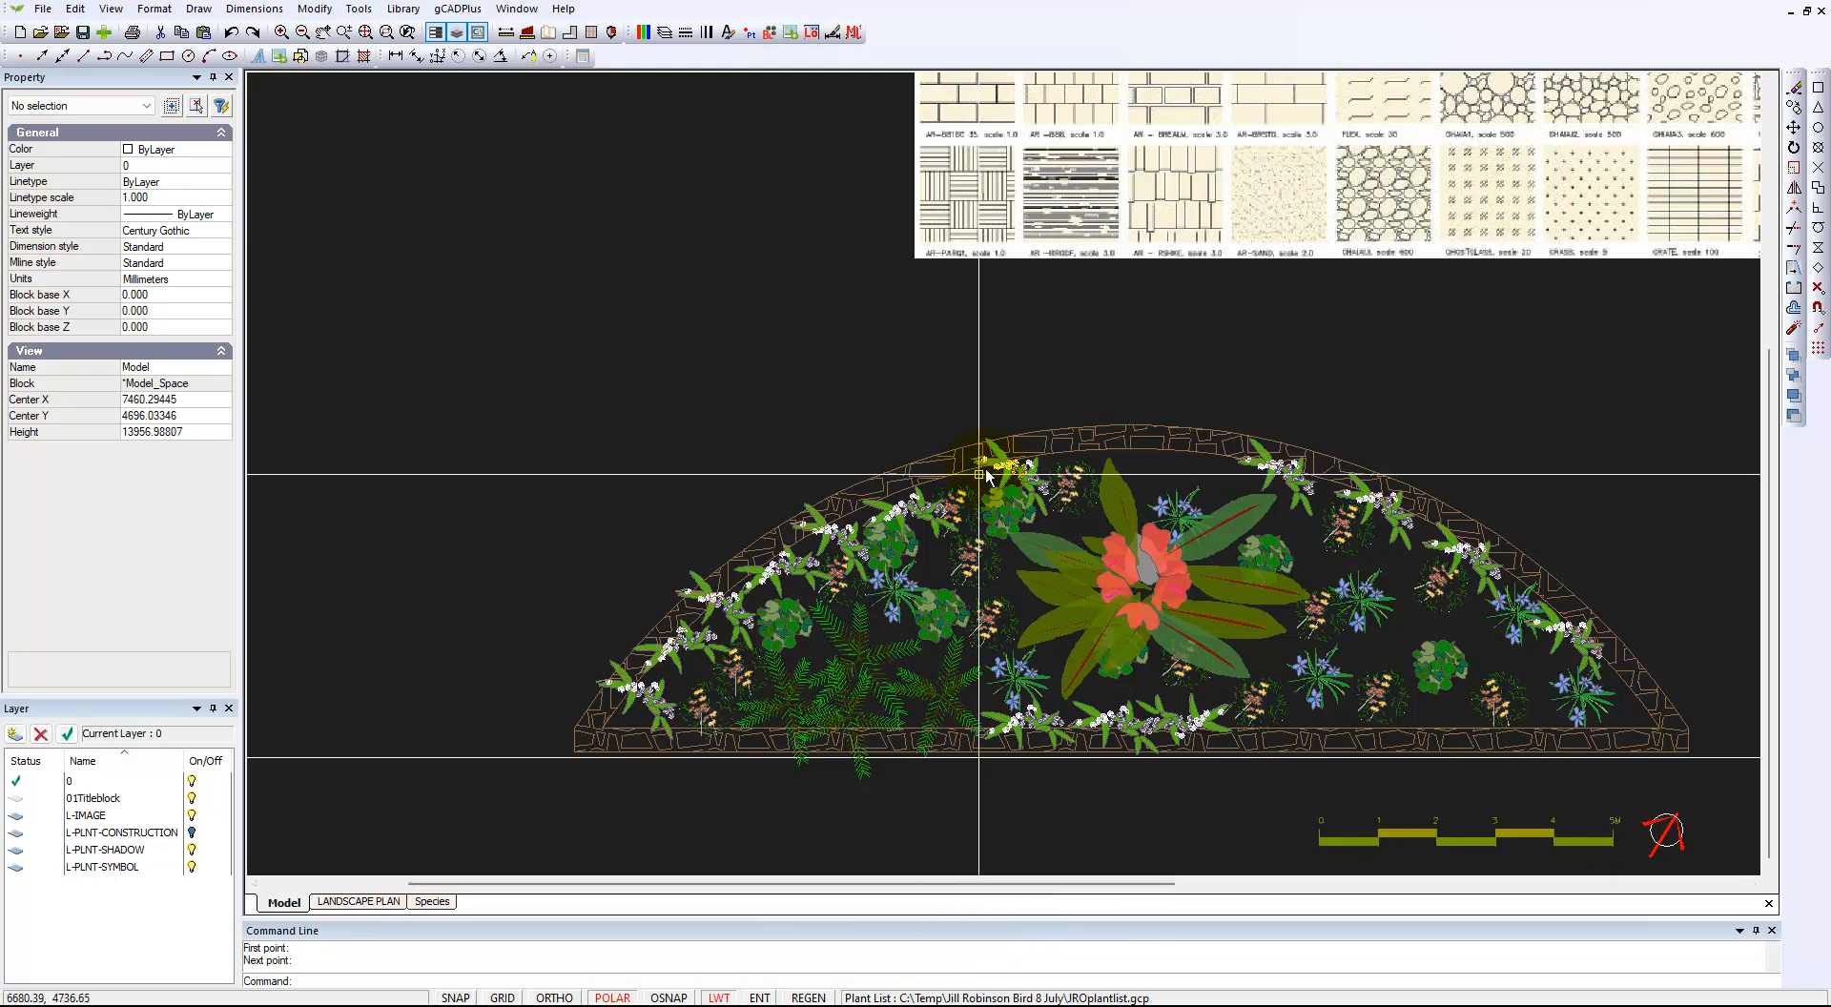
{"action": "scroll", "coordinate": [939, 338], "scroll_direction": "down", "scroll_amount": 1}
{"action": "mouse_move", "coordinate": [1274, 366]}
{"action": "middle_mouse_down"}
{"action": "mouse_move", "coordinate": [1087, 416]}
{"action": "mouse_move", "coordinate": [1011, 473]}
{"action": "middle_mouse_up"}
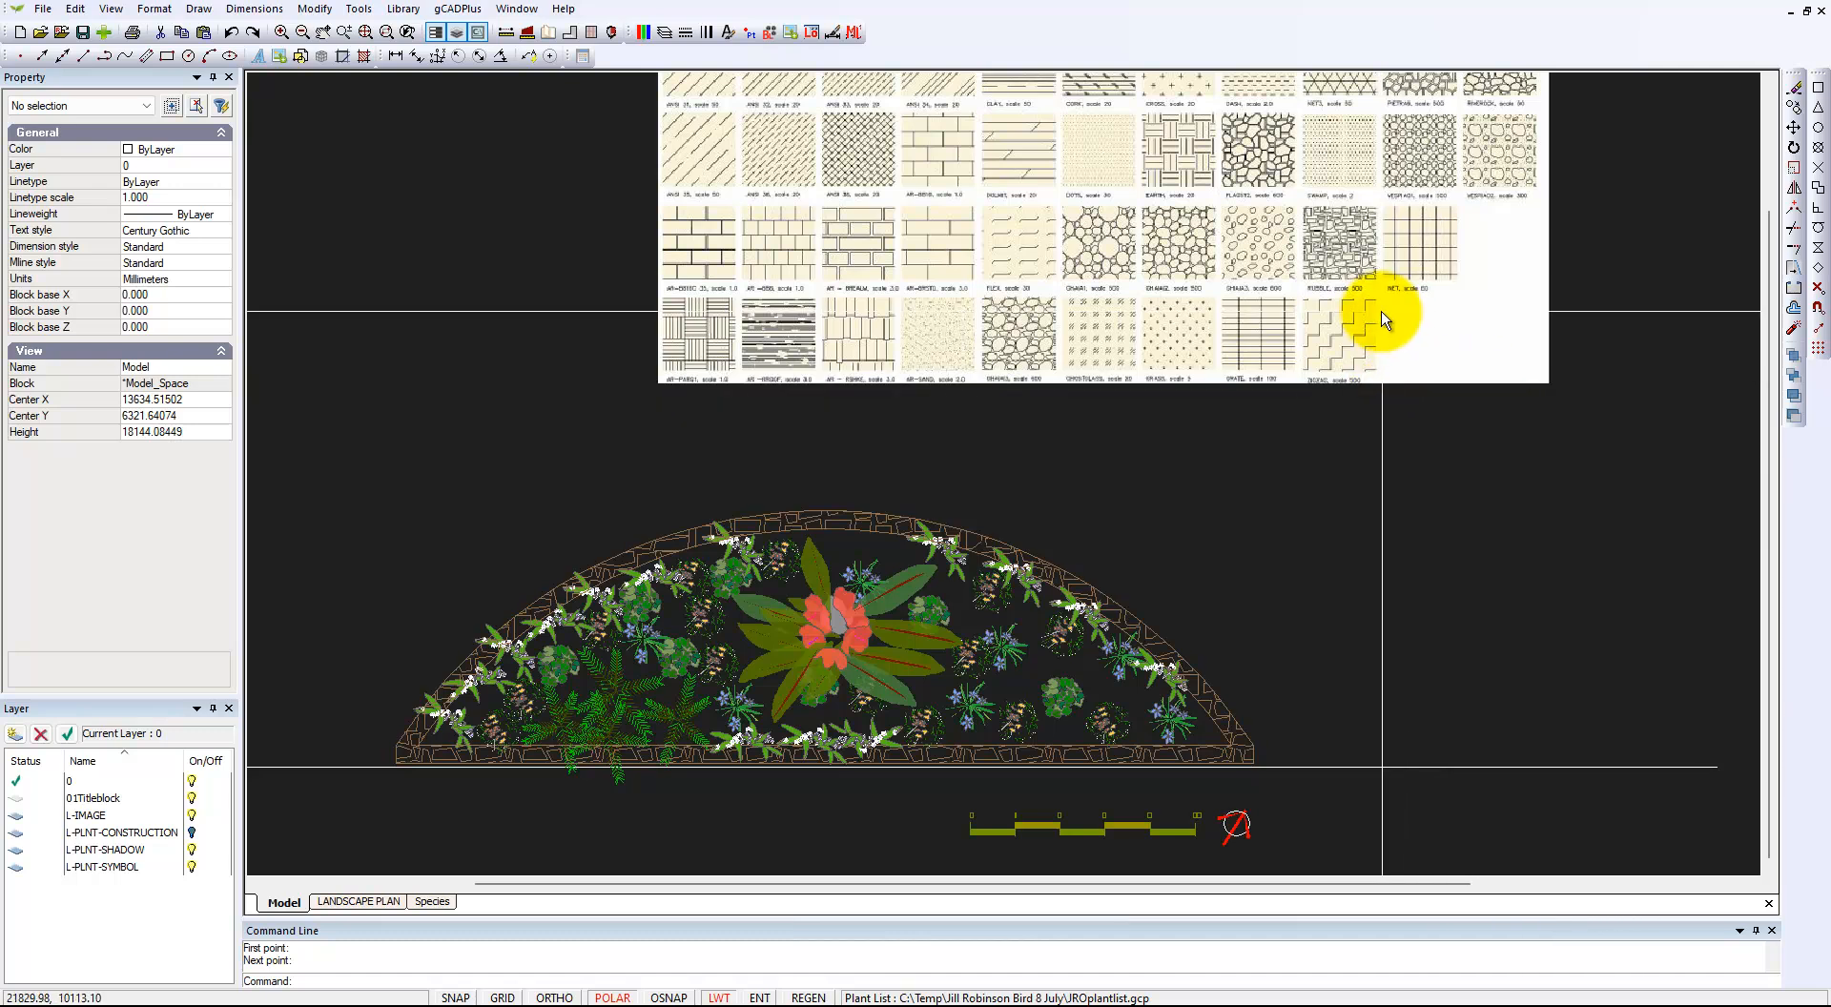
{"action": "left_click", "coordinate": [198, 11]}
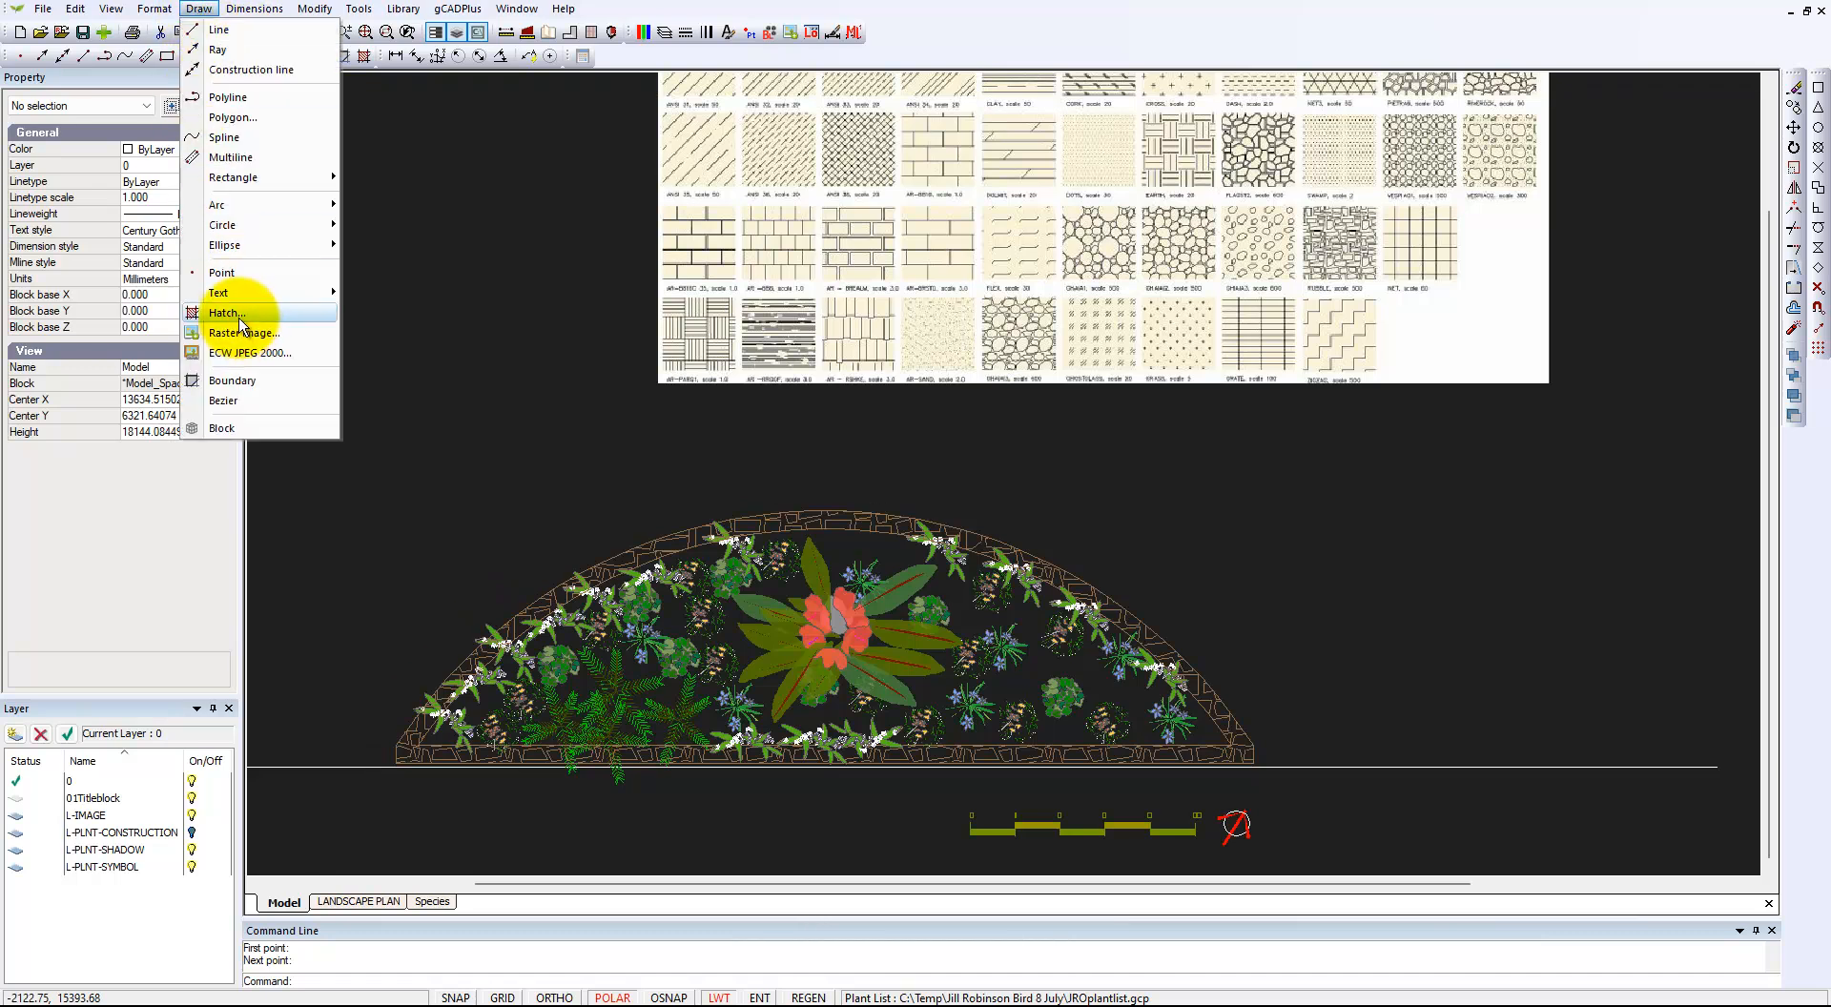
{"action": "left_click", "coordinate": [360, 364]}
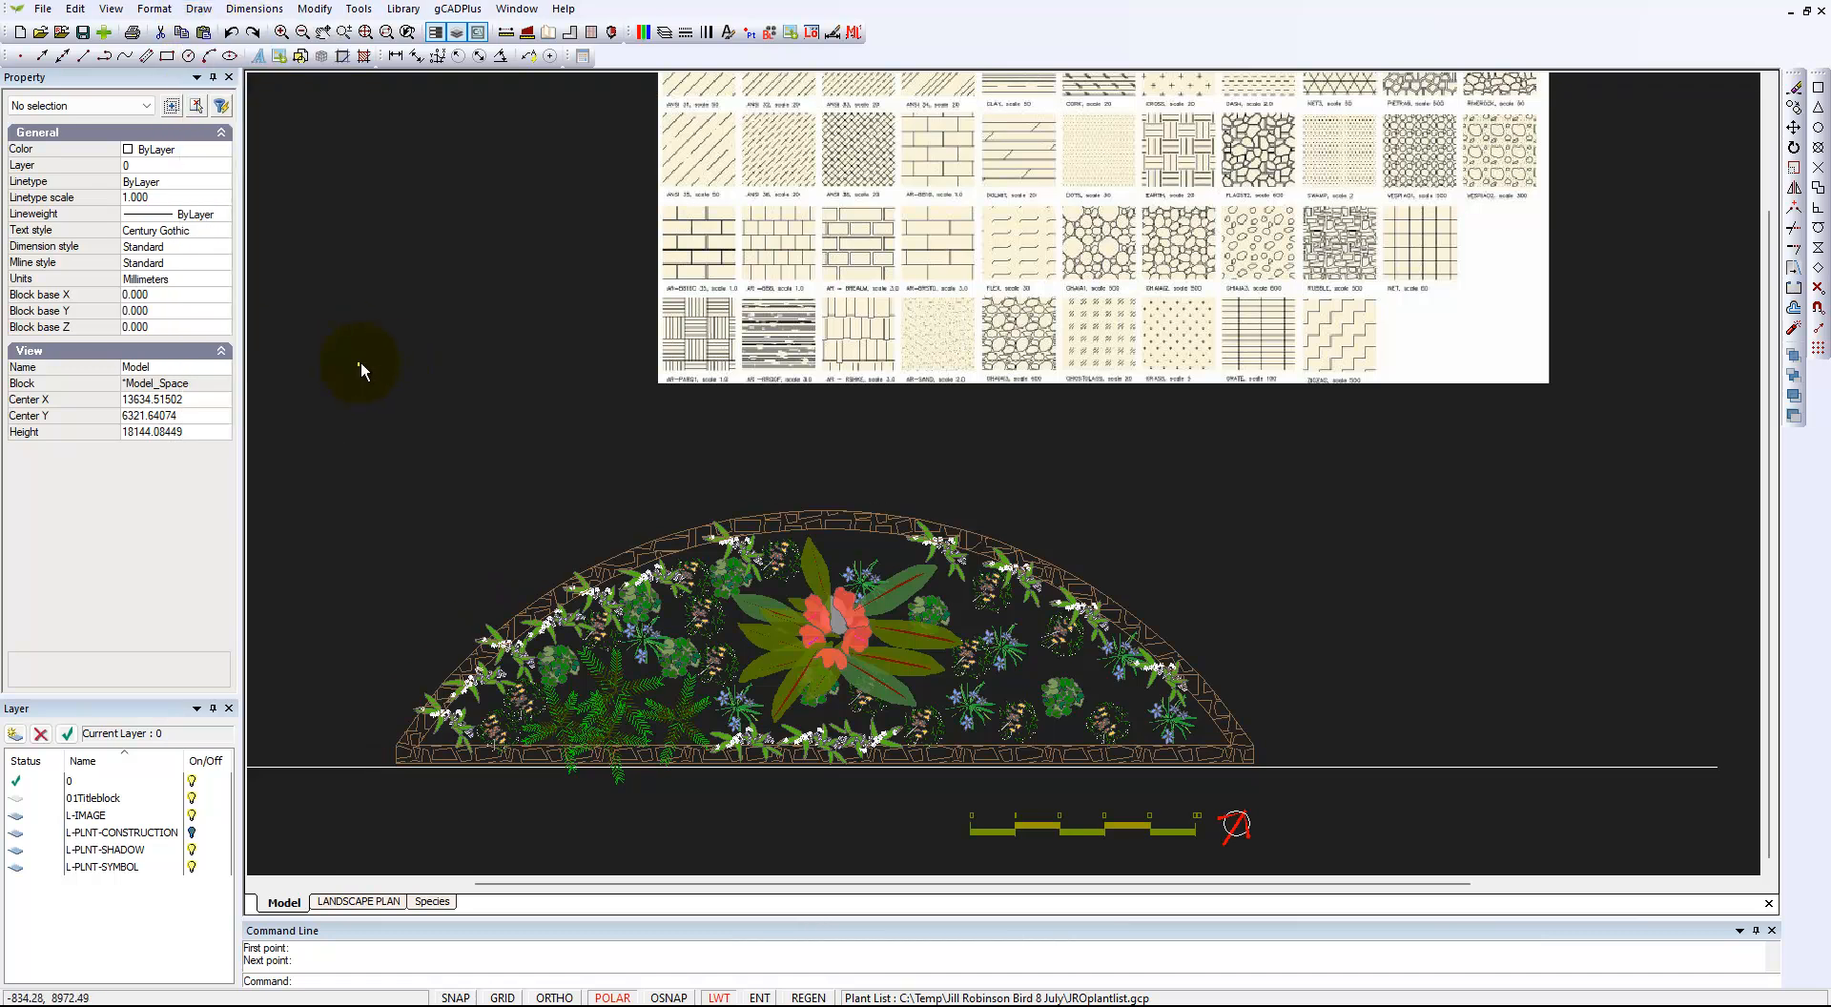
{"action": "scroll", "coordinate": [1337, 265], "scroll_direction": "up", "scroll_amount": 3}
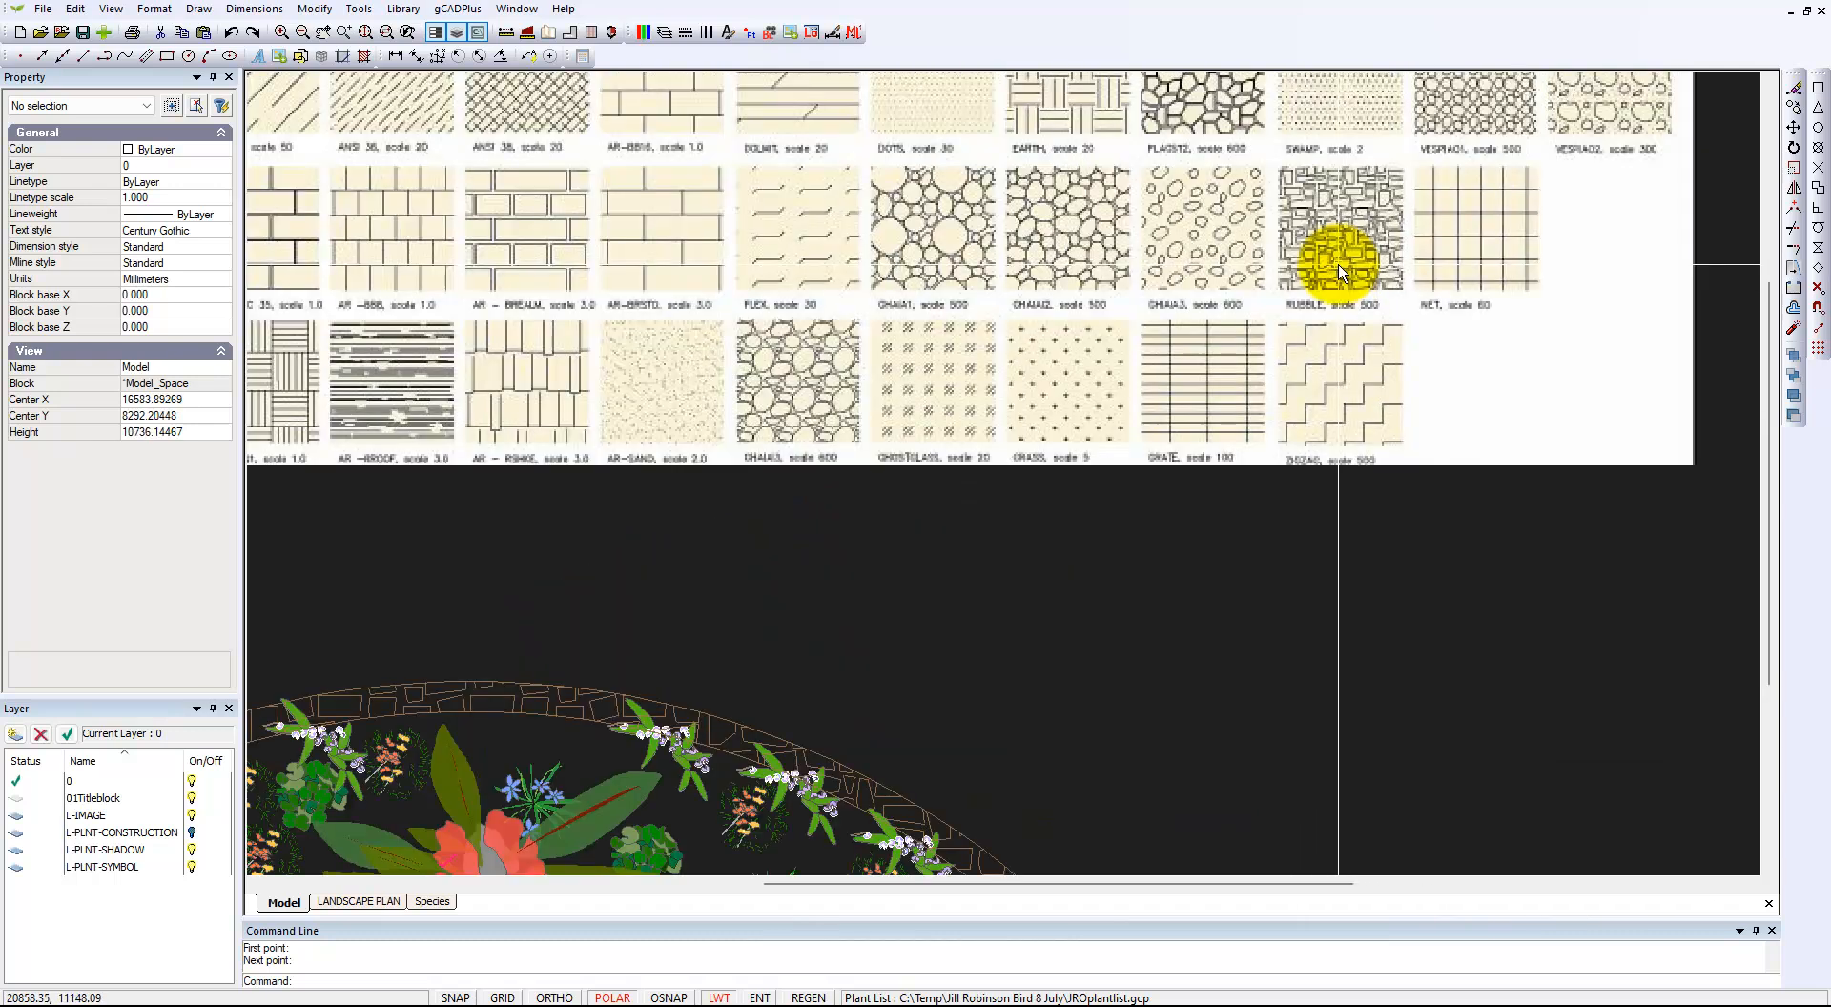
{"action": "scroll", "coordinate": [1338, 265], "scroll_direction": "up", "scroll_amount": 1}
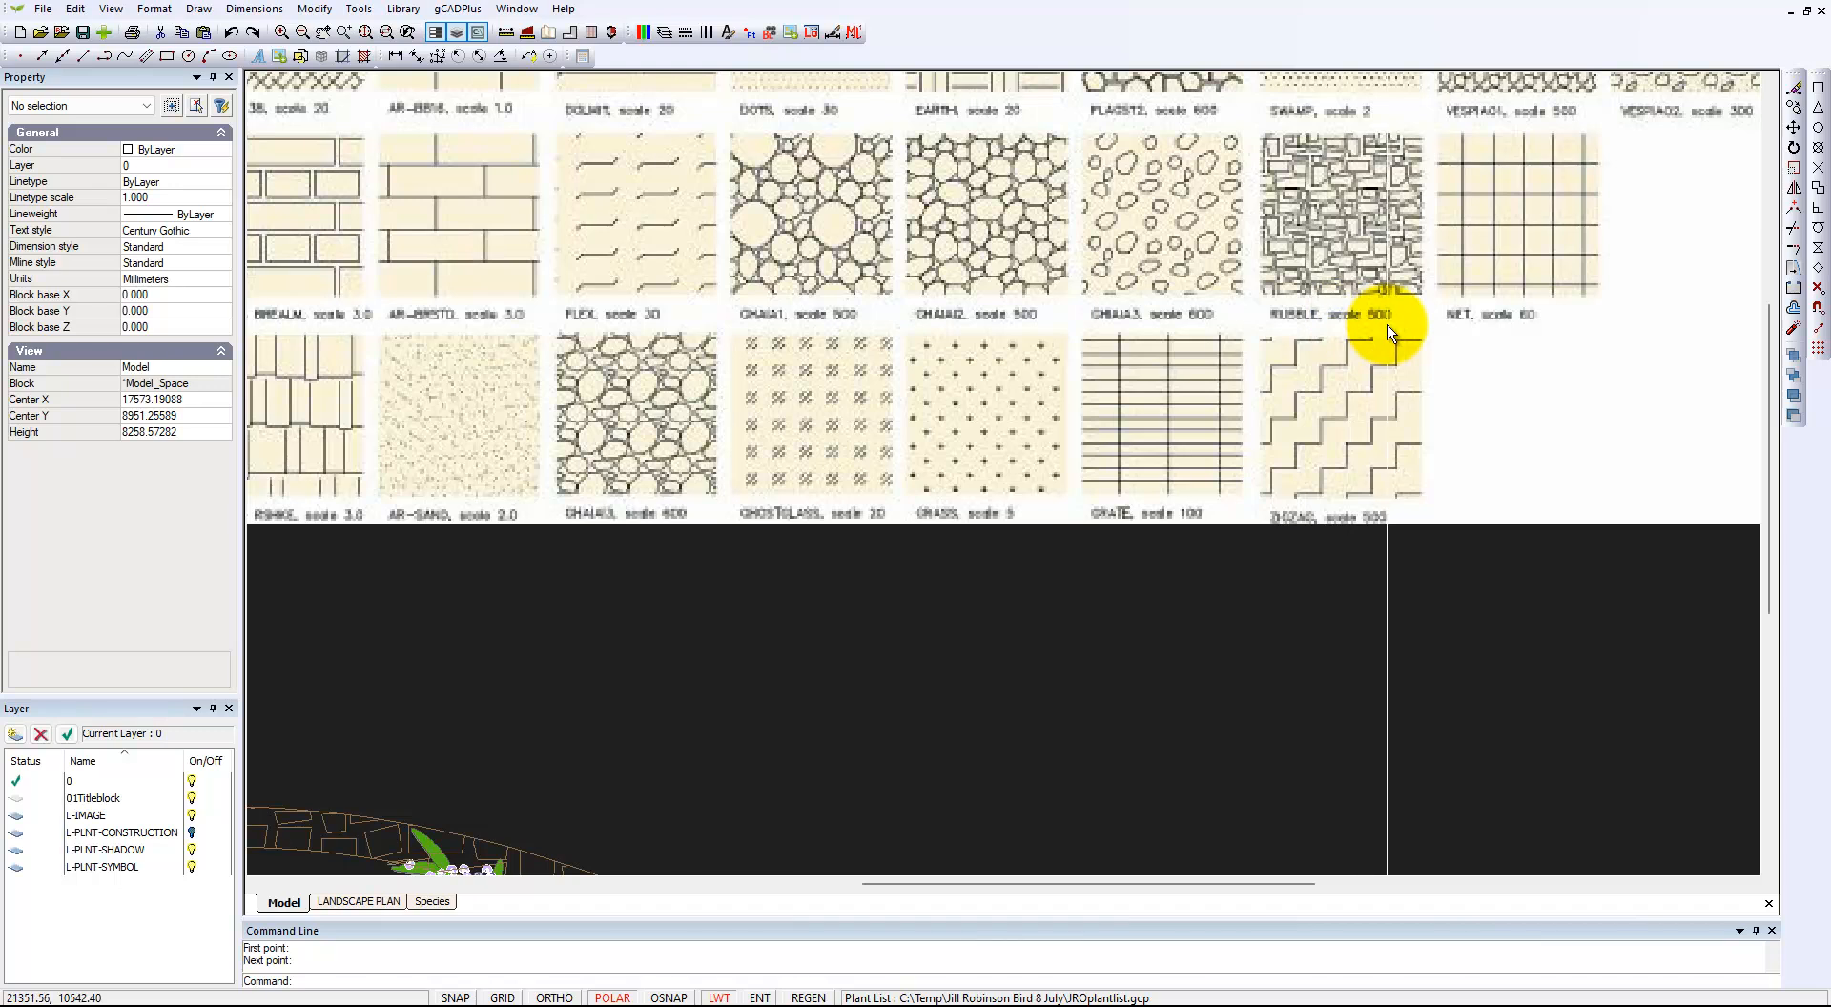
{"action": "scroll", "coordinate": [1278, 556], "scroll_direction": "down", "scroll_amount": 2}
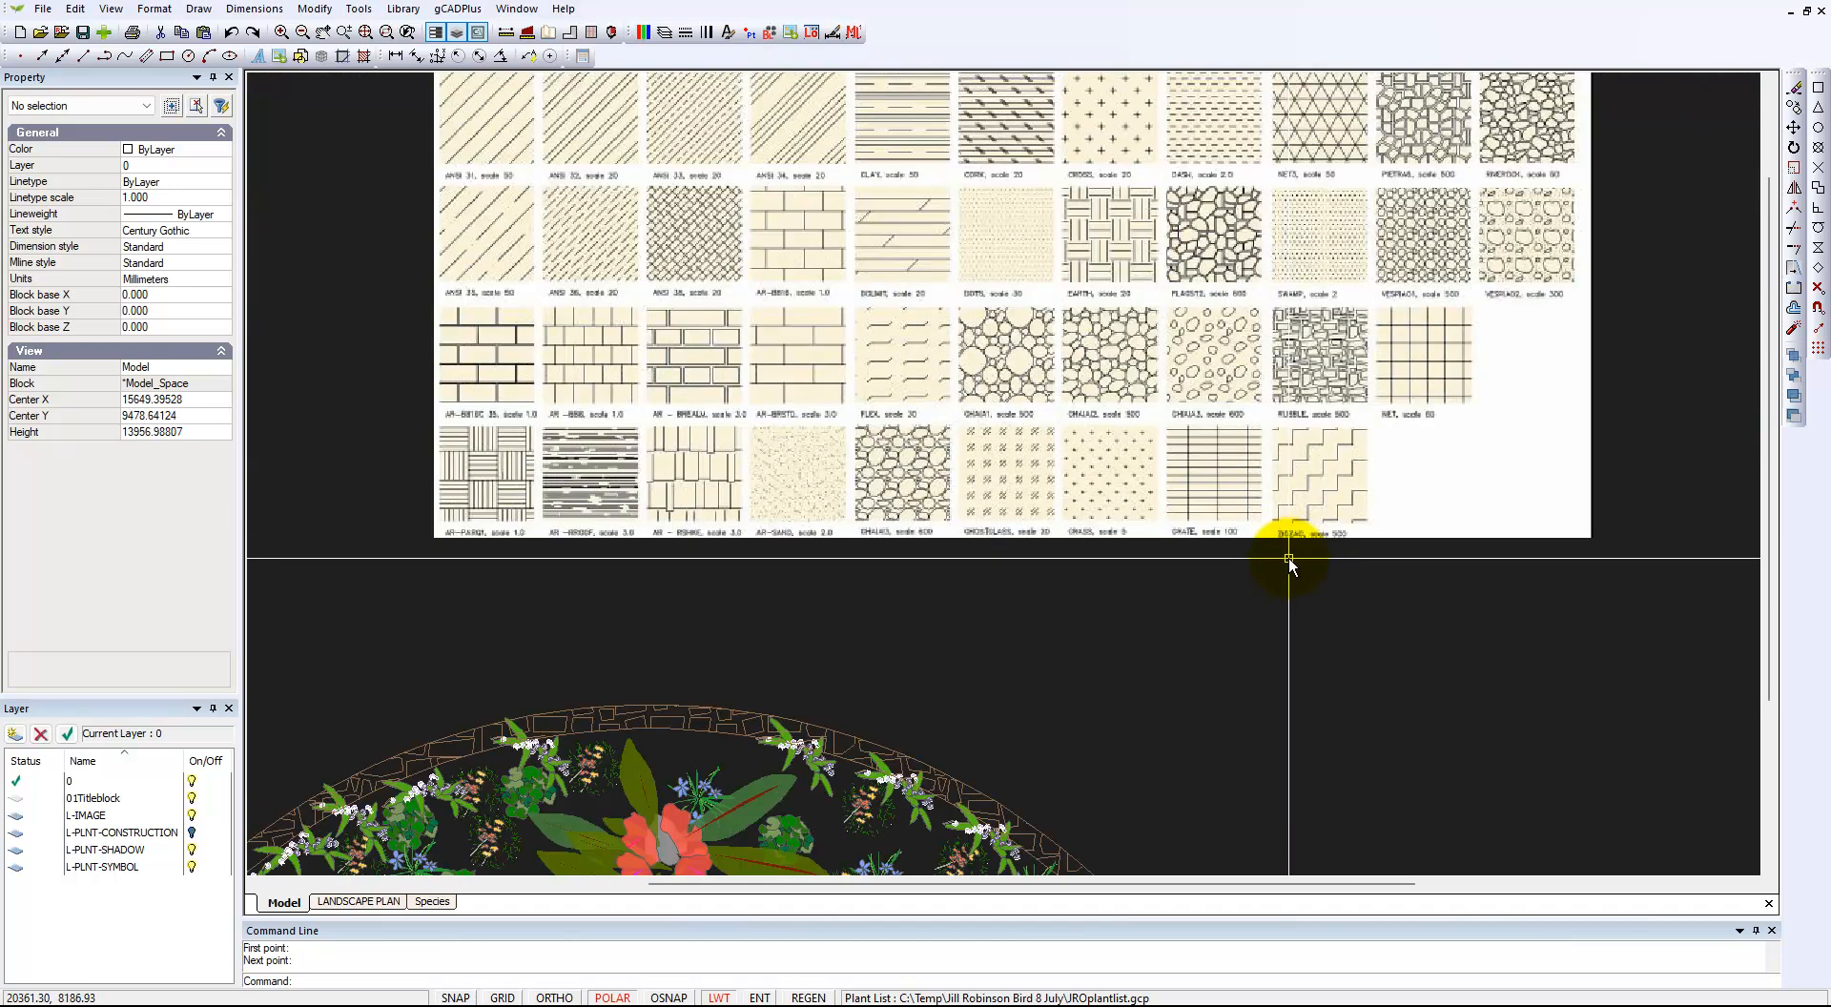
{"action": "scroll", "coordinate": [1289, 557], "scroll_direction": "down", "scroll_amount": 1}
{"action": "middle_click_drag", "start_coordinate": [768, 787], "coordinate": [810, 603]}
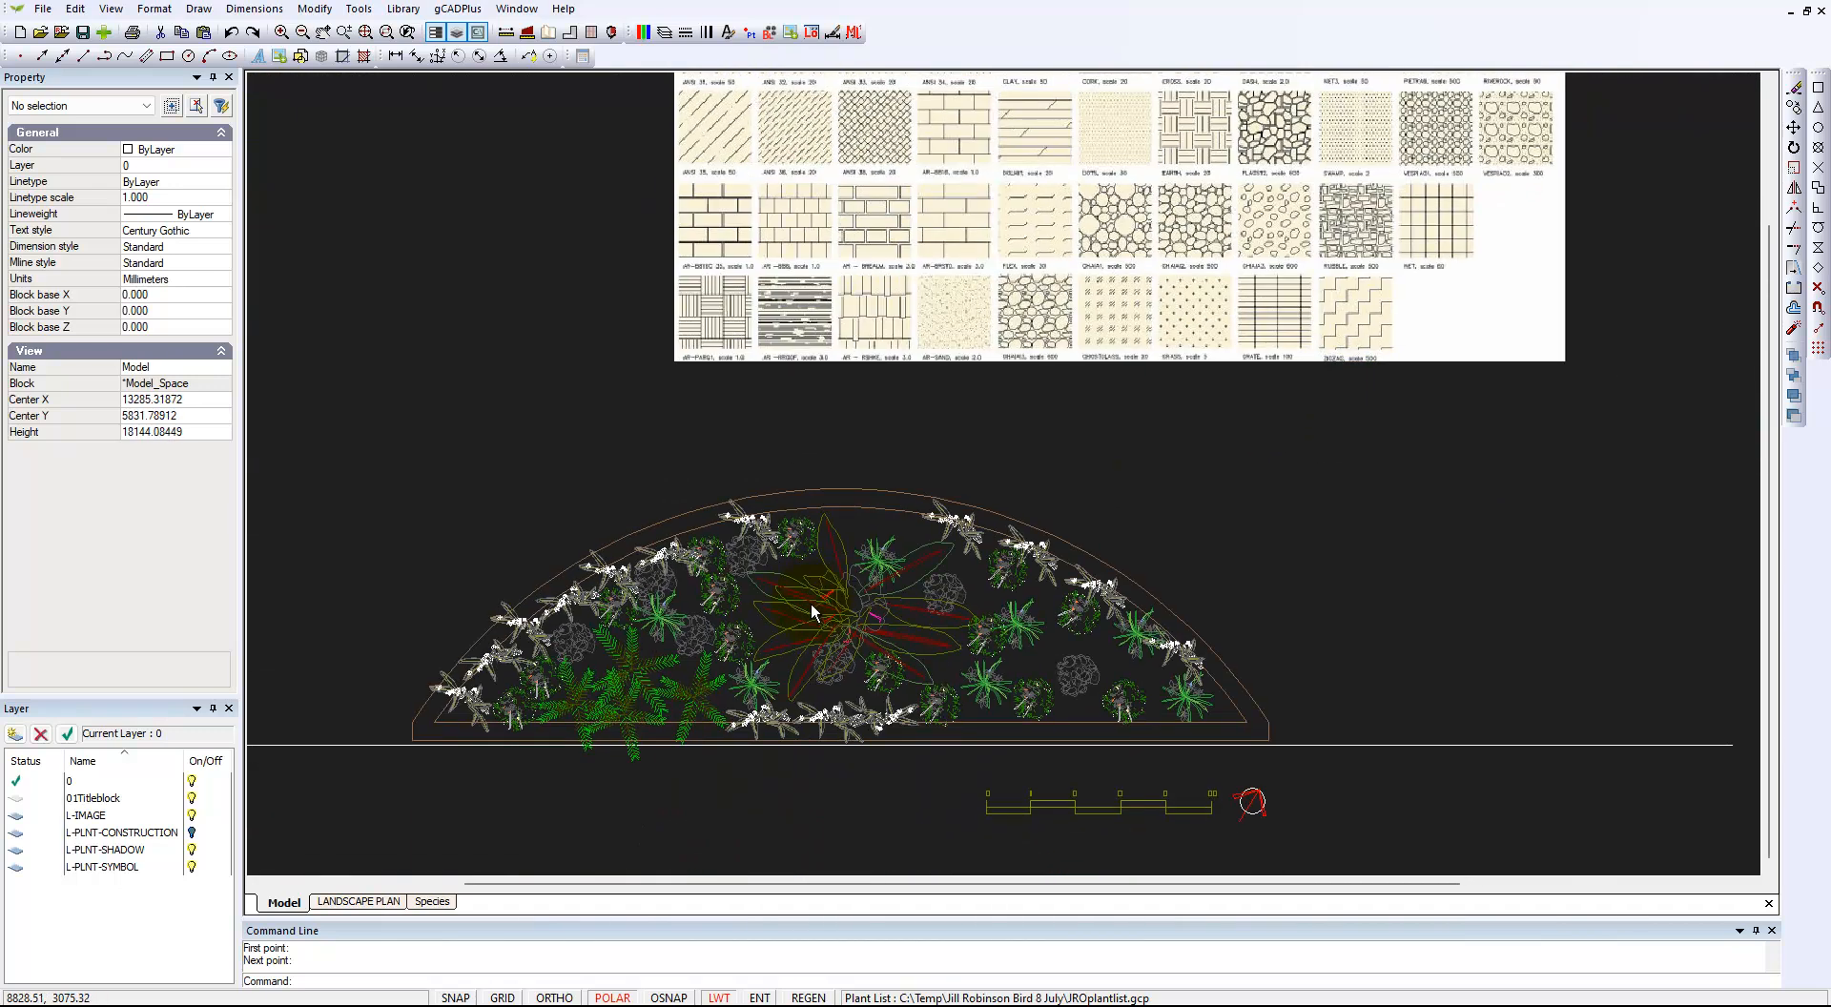
Browse the available hatch patterns for the garden bed's stone border, then cancel the pattern selection and deselect the hatch.
{"action": "left_click", "coordinate": [887, 504]}
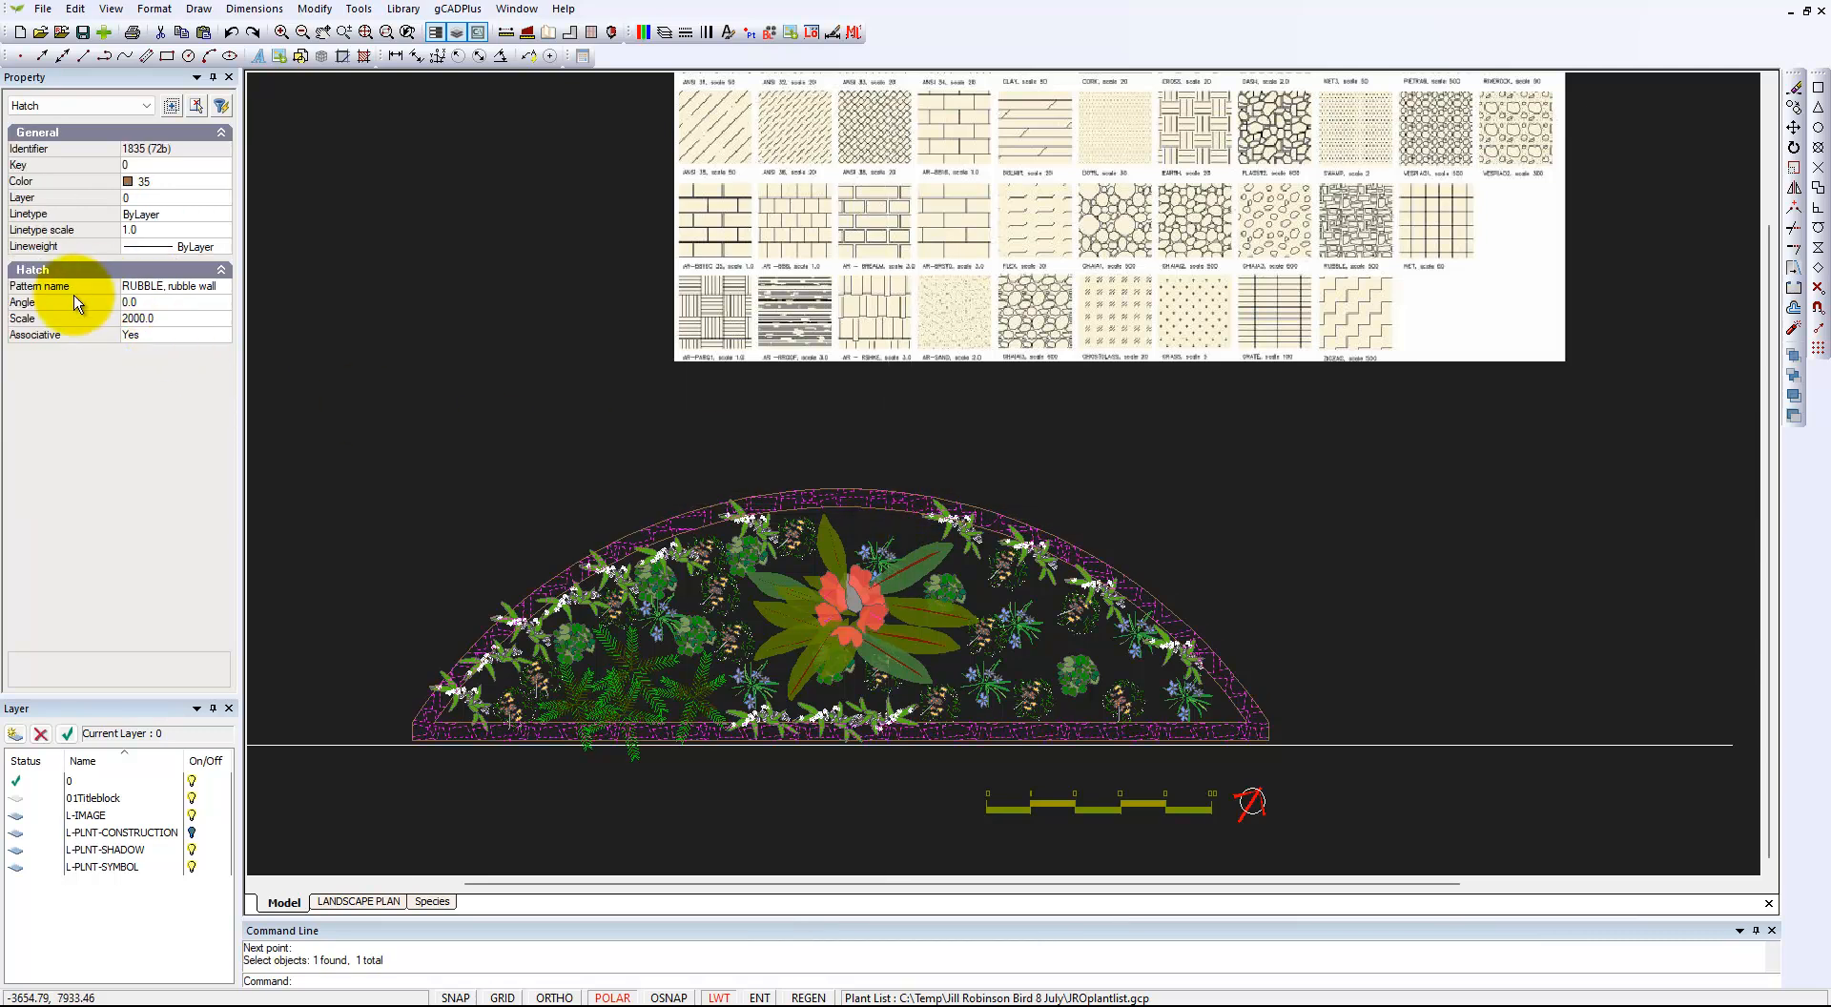
{"action": "left_click", "coordinate": [225, 285]}
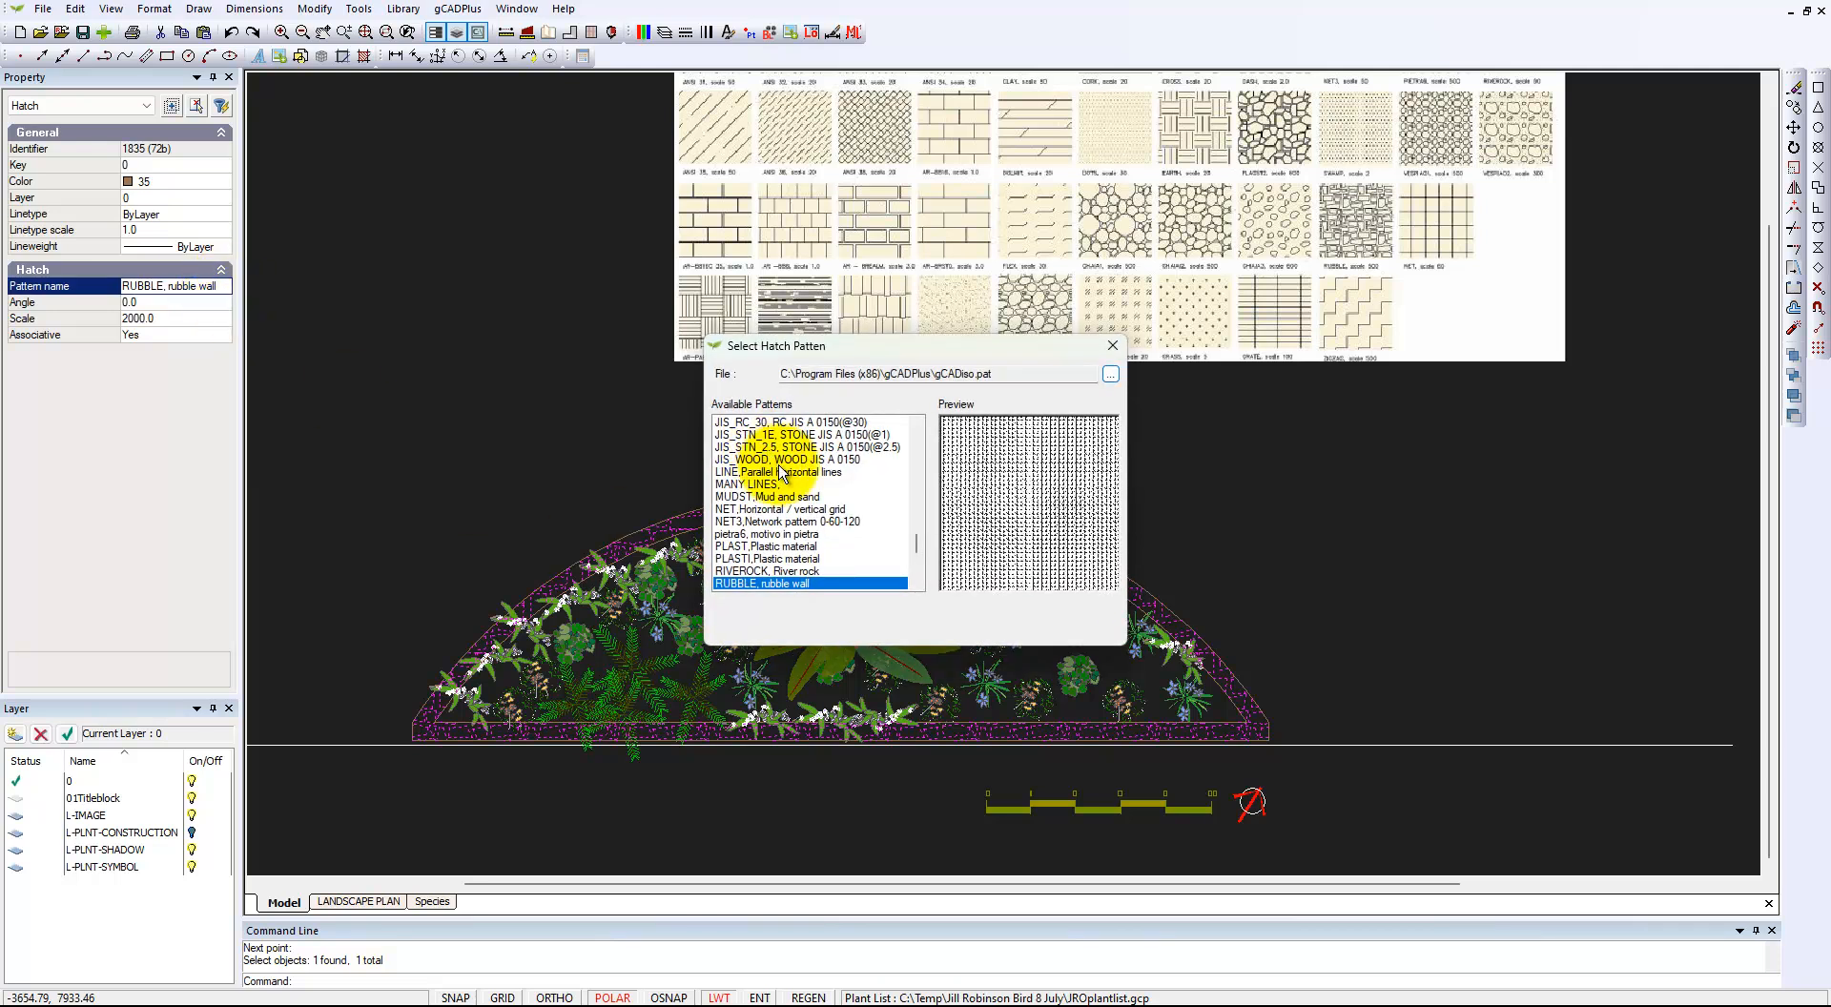
{"action": "mouse_move", "coordinate": [916, 541]}
{"action": "left_mouse_down"}
{"action": "mouse_move", "coordinate": [919, 381]}
{"action": "mouse_move", "coordinate": [932, 526]}
{"action": "mouse_move", "coordinate": [799, 477]}
{"action": "left_mouse_up"}
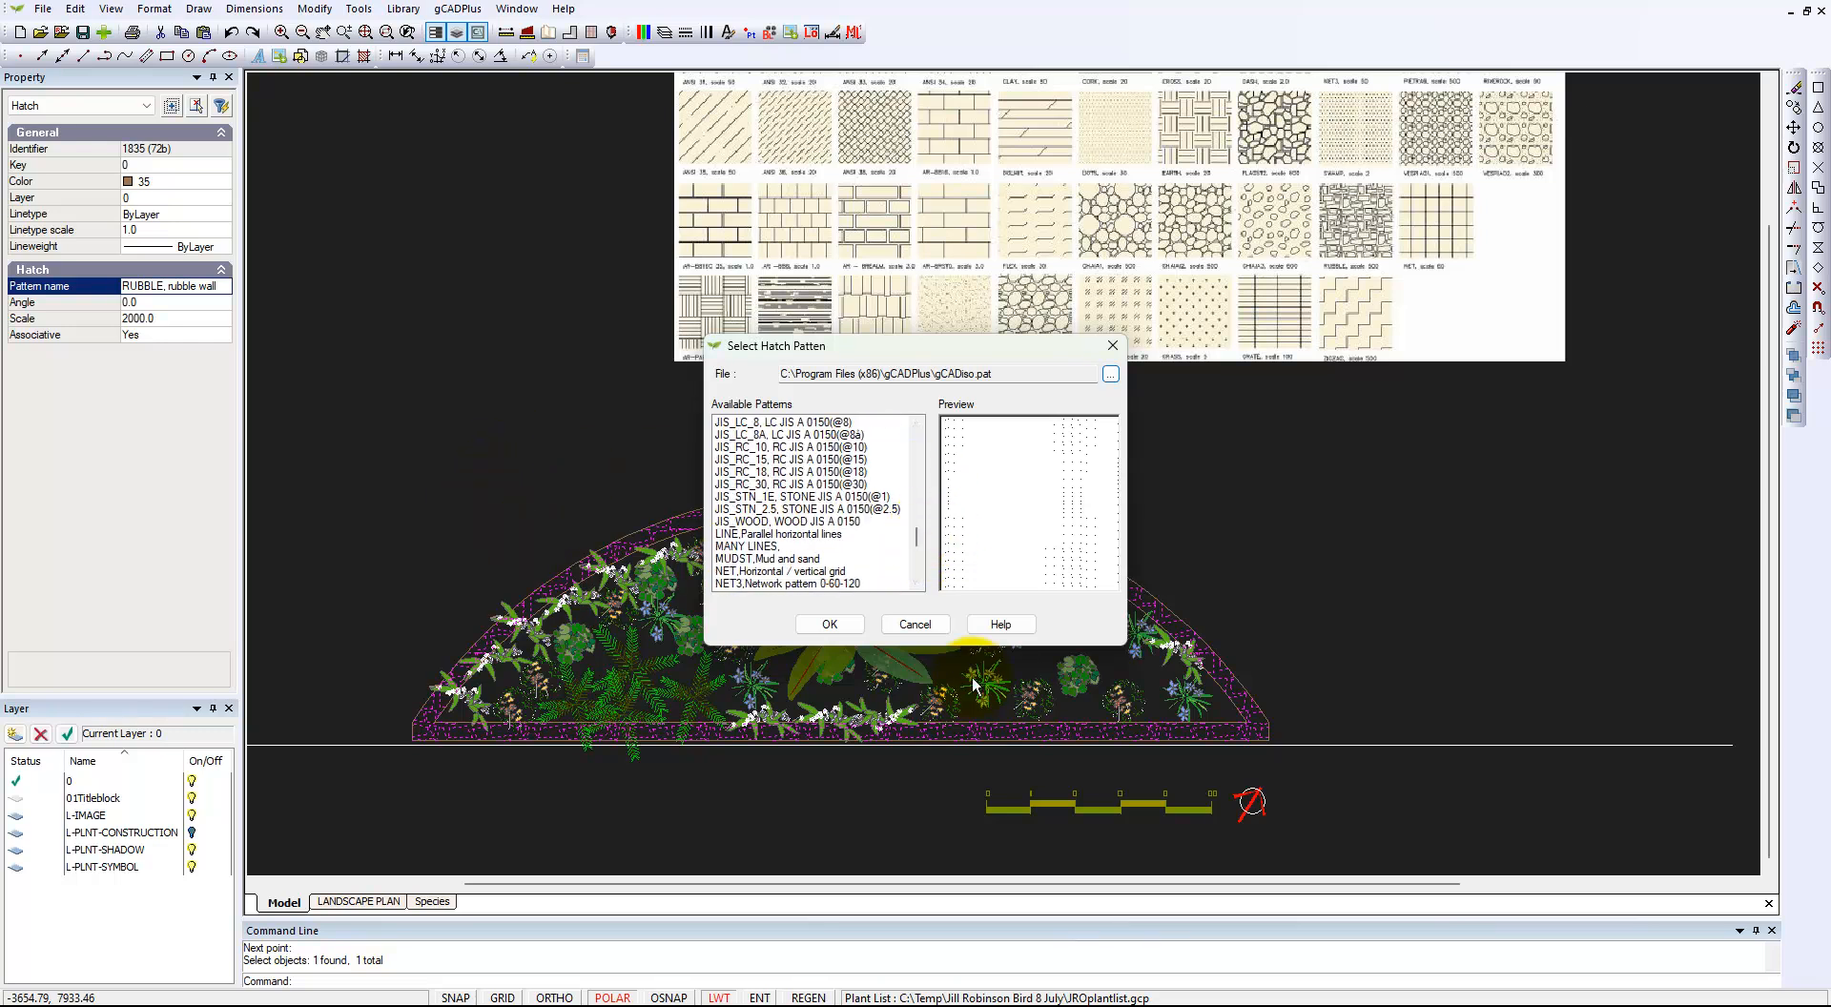
{"action": "left_click", "coordinate": [925, 625]}
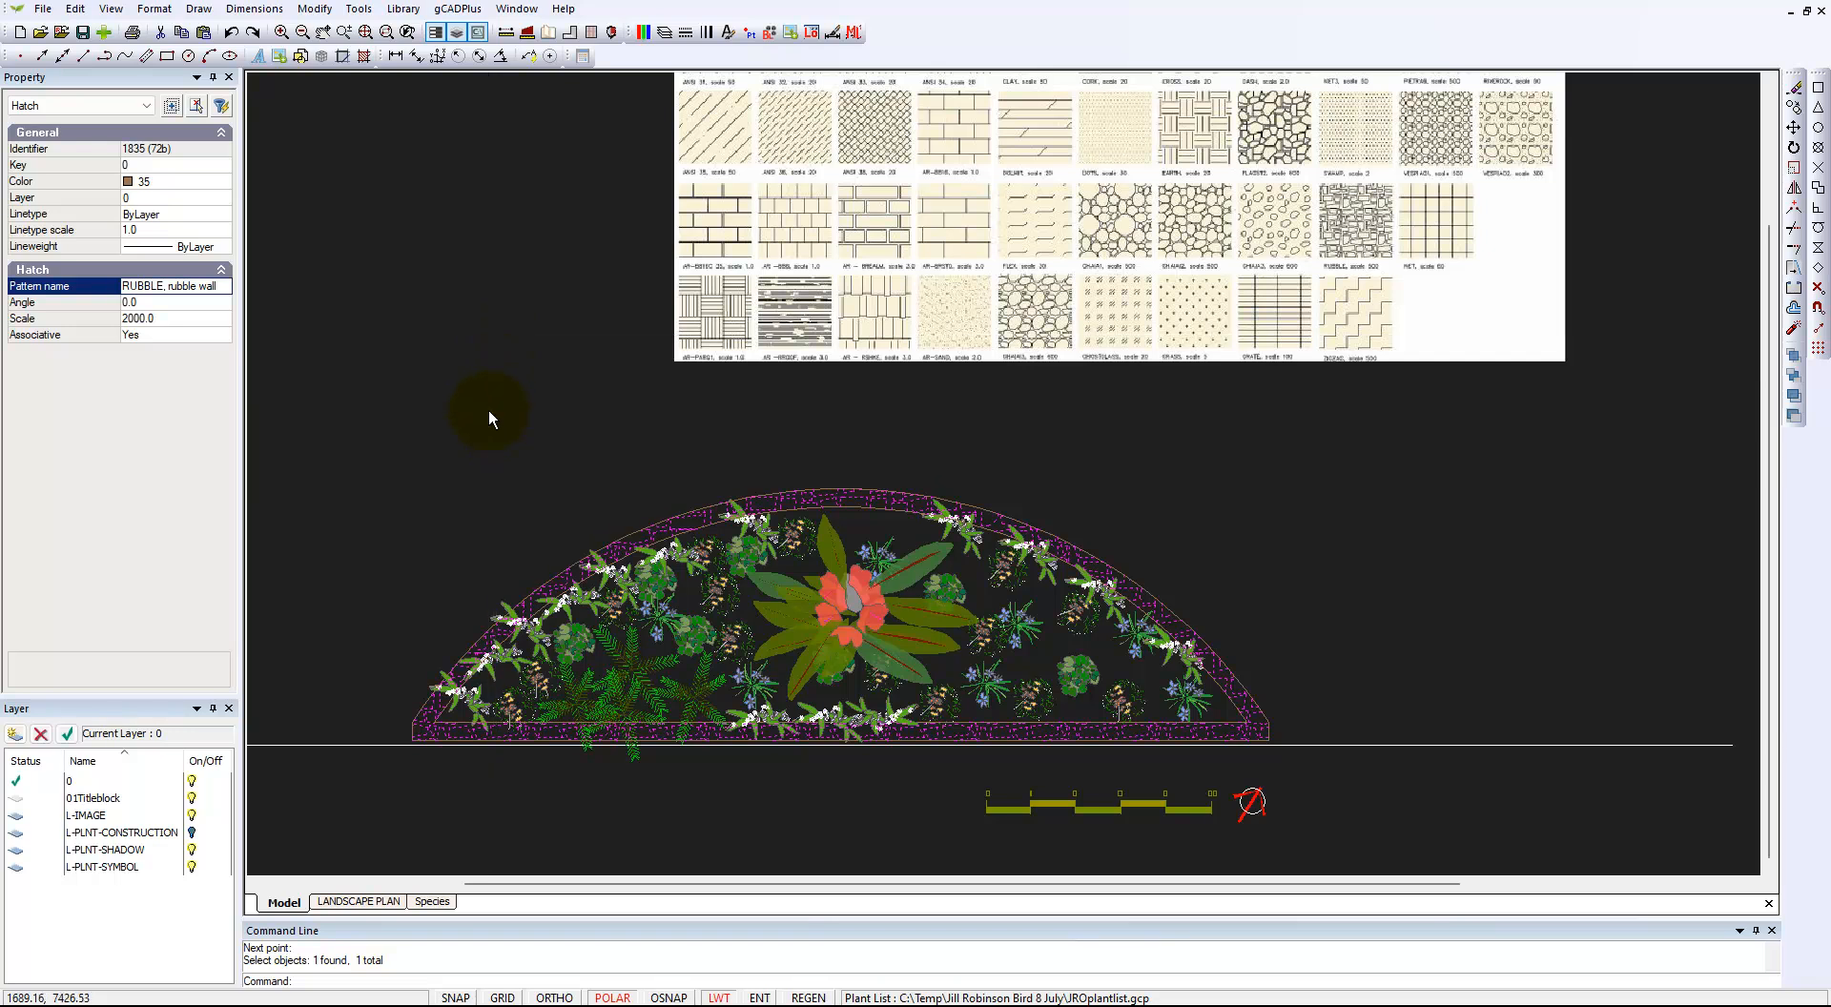
{"action": "key", "text": "Escape"}
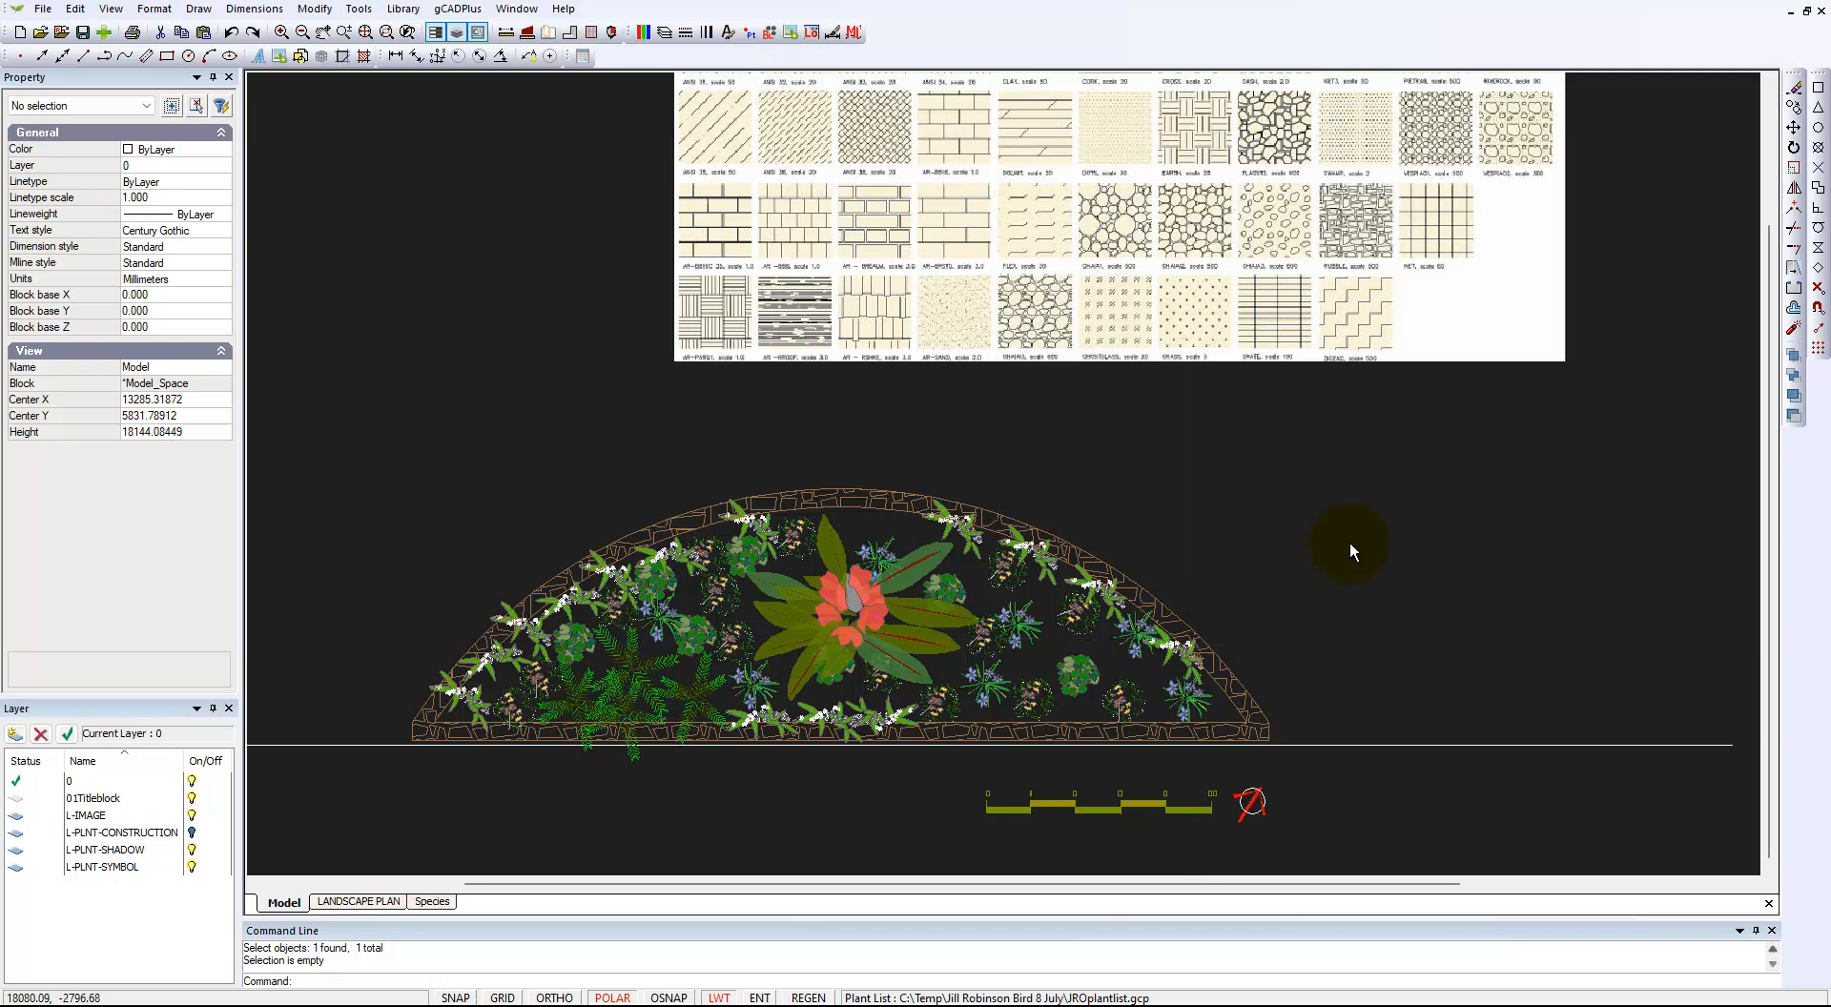
Turn off the L-IMAGE layer that holds the hatch pattern sheet.
{"action": "left_click", "coordinate": [1188, 214]}
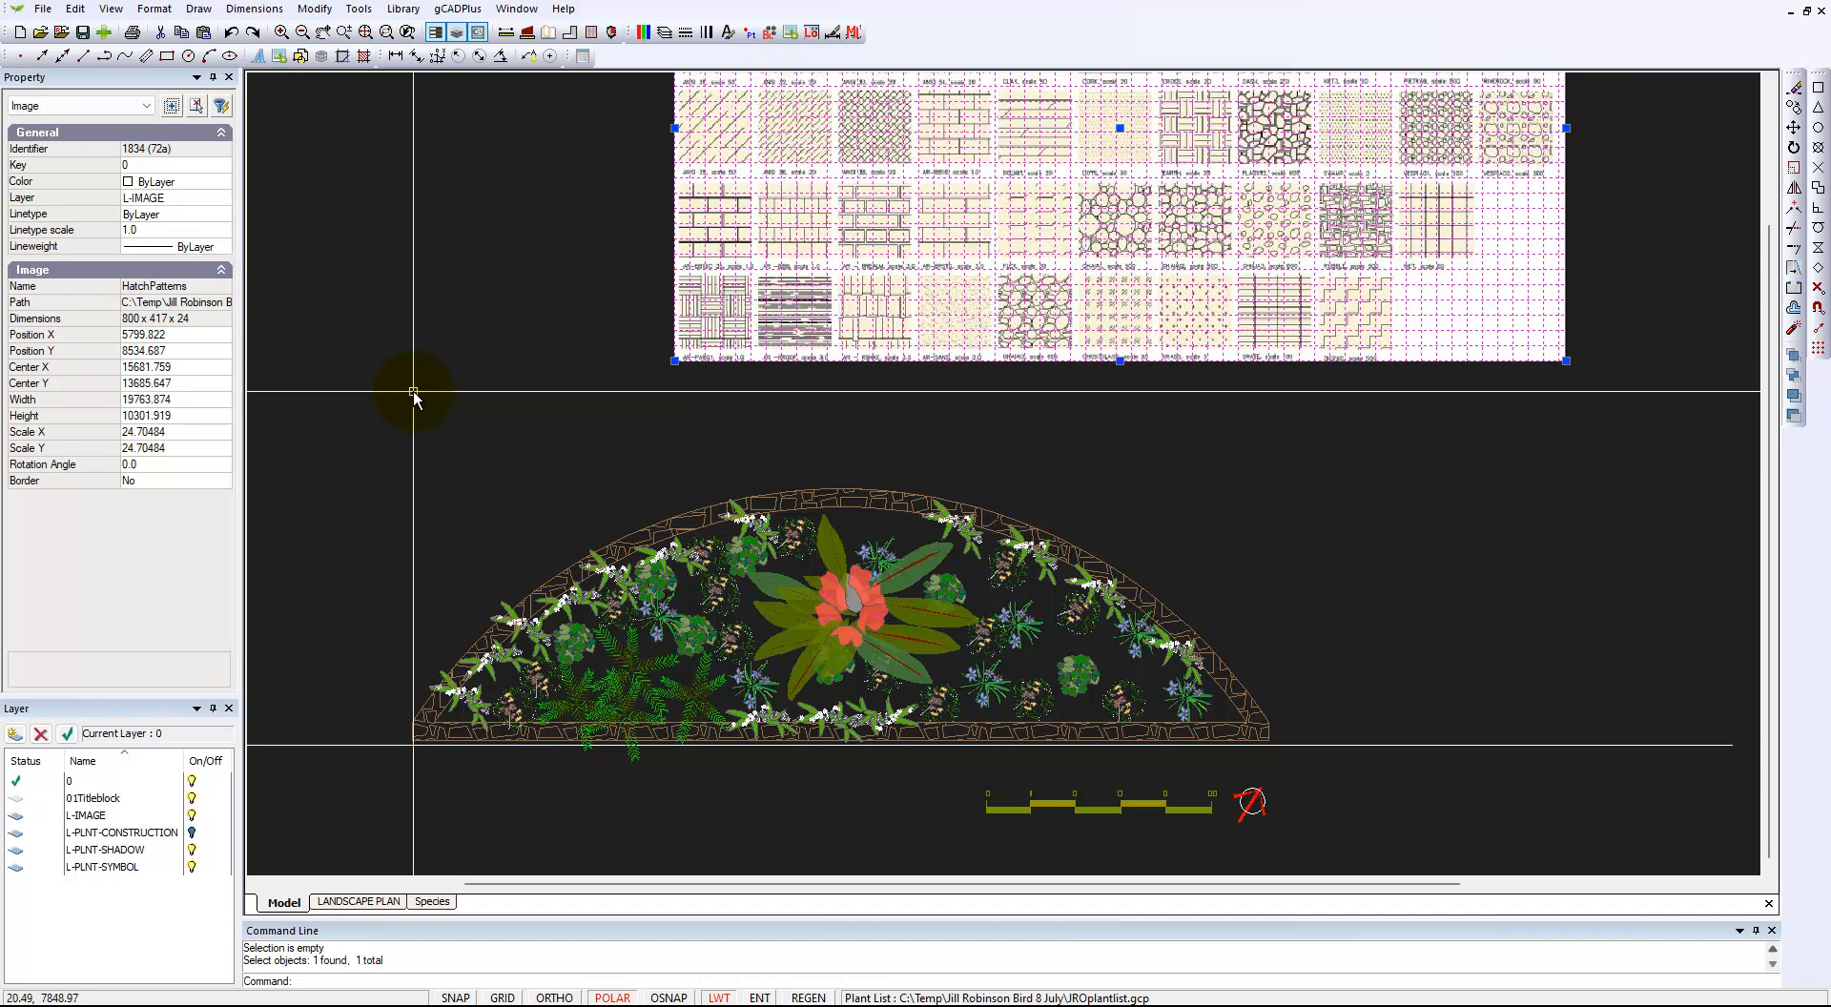
{"action": "key", "text": "Escape"}
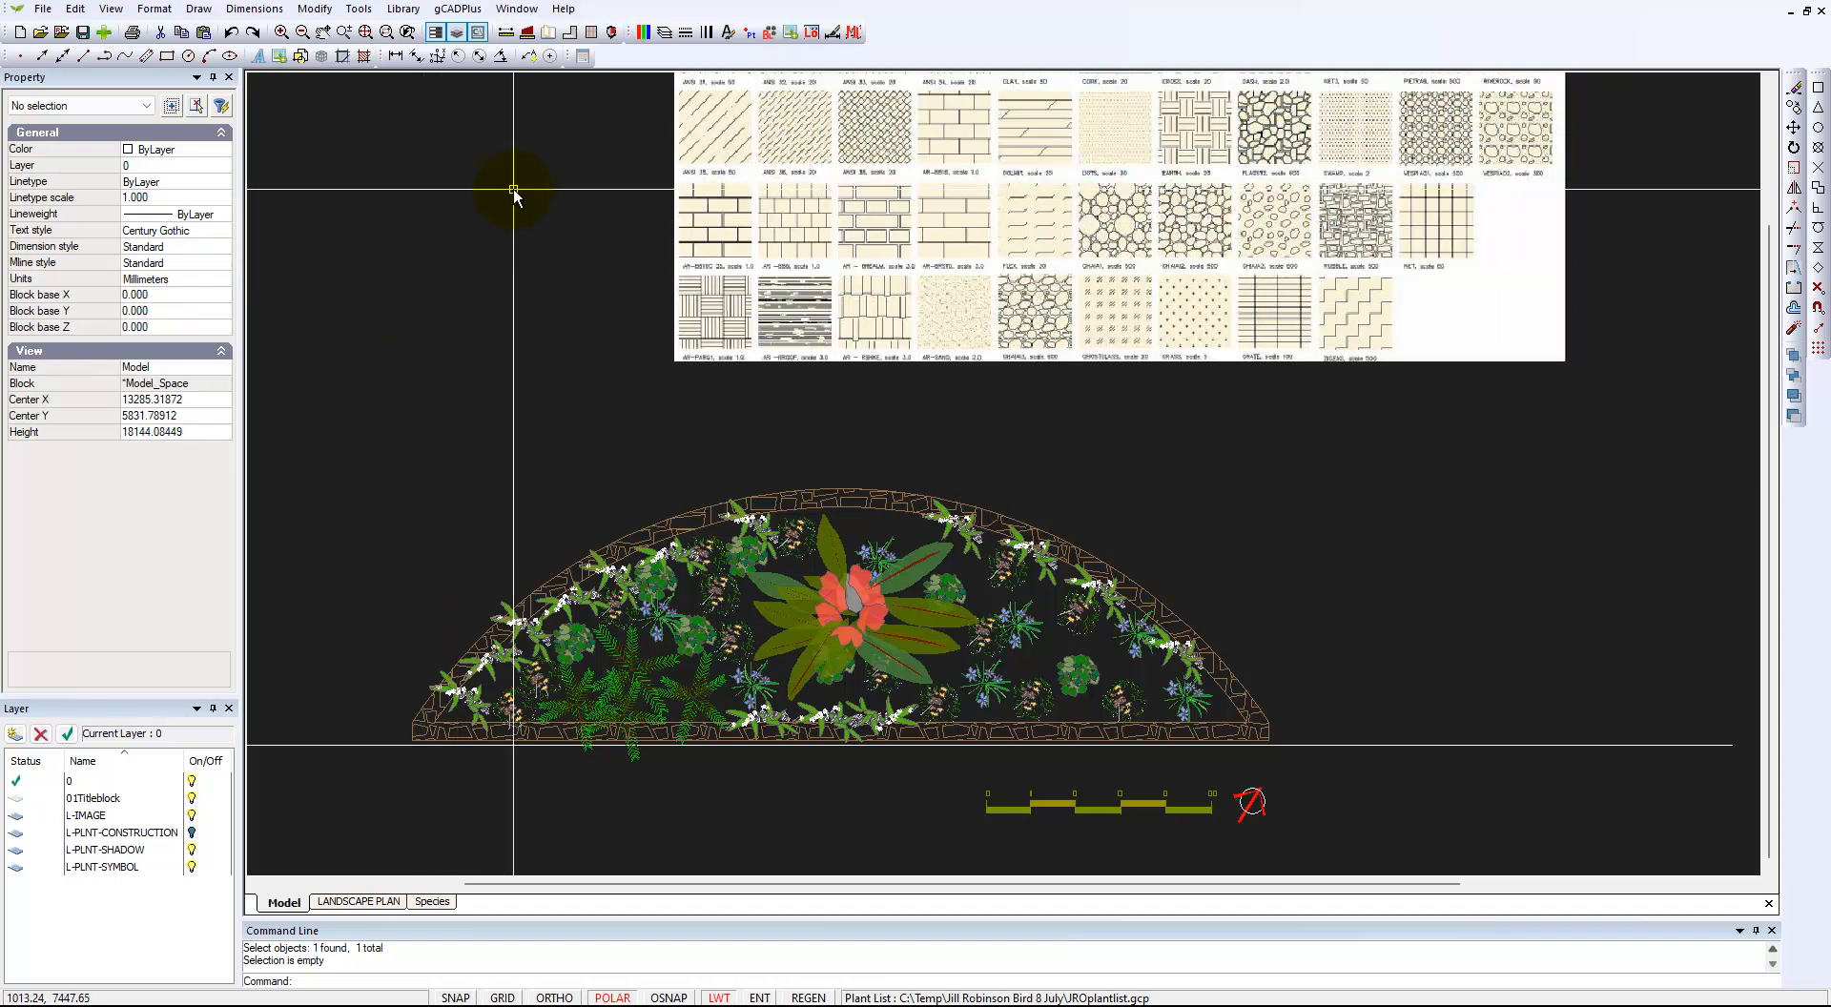
{"action": "left_click", "coordinate": [662, 36]}
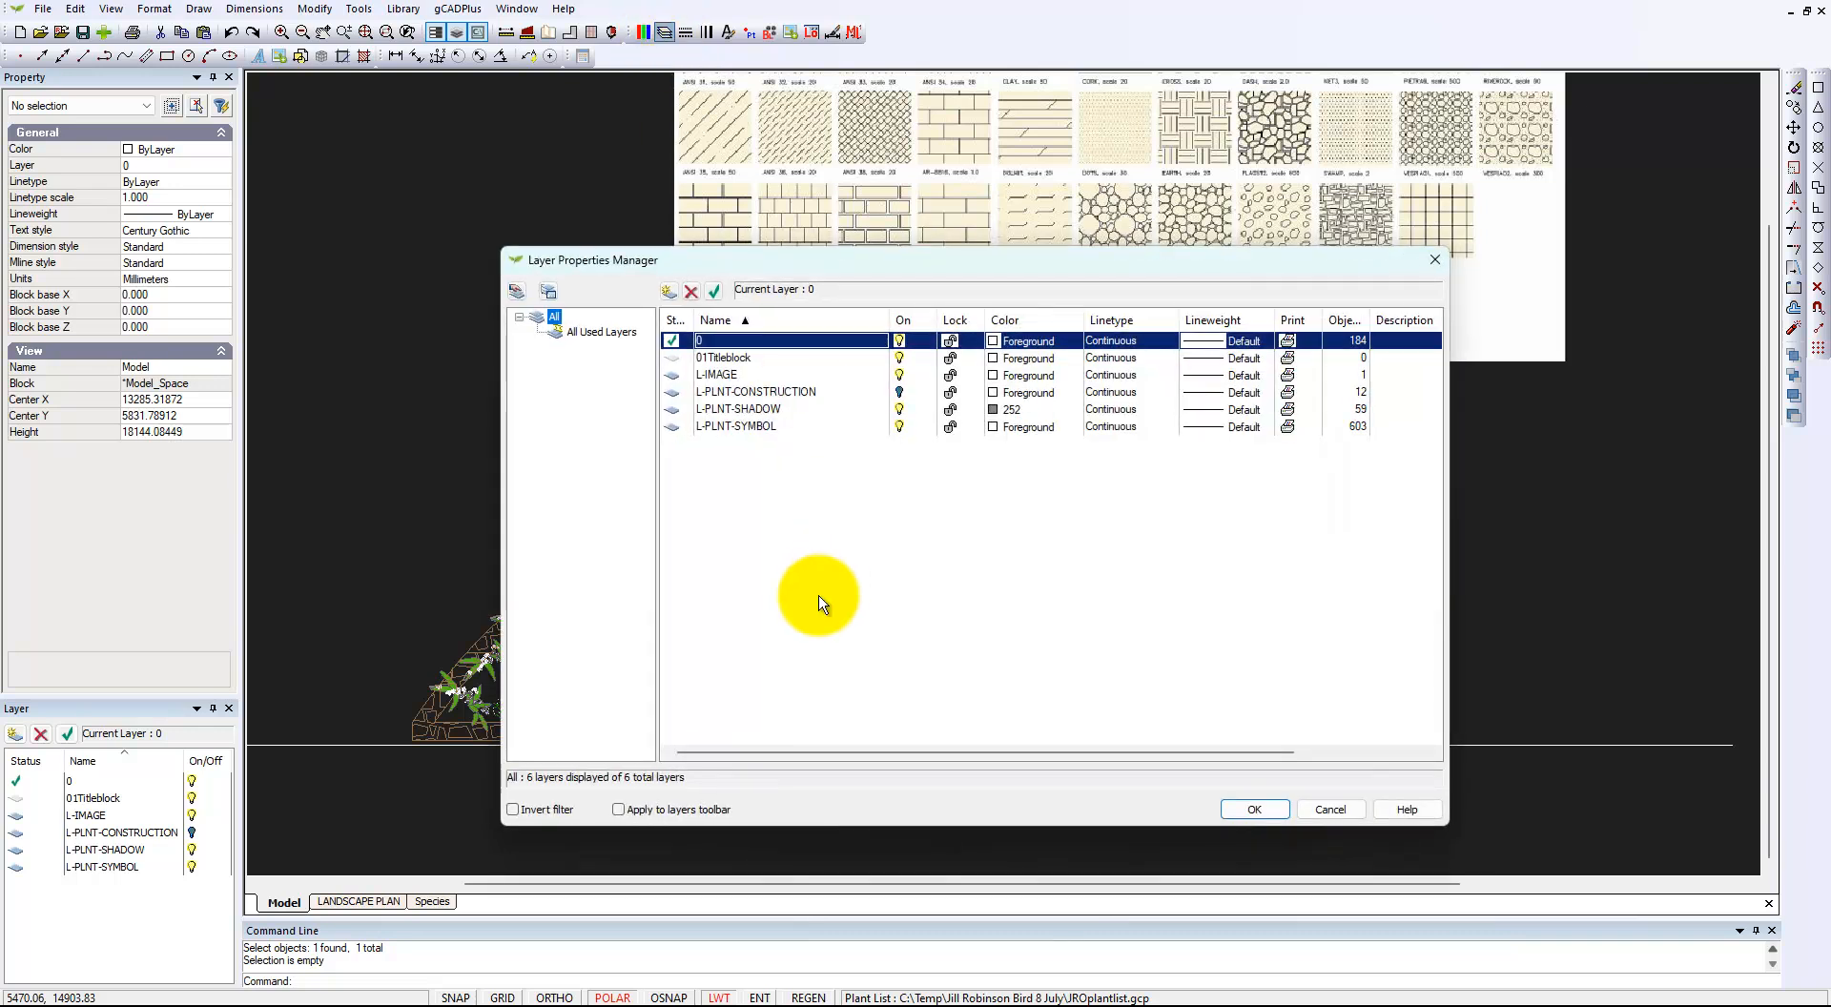
{"action": "left_click", "coordinate": [900, 375]}
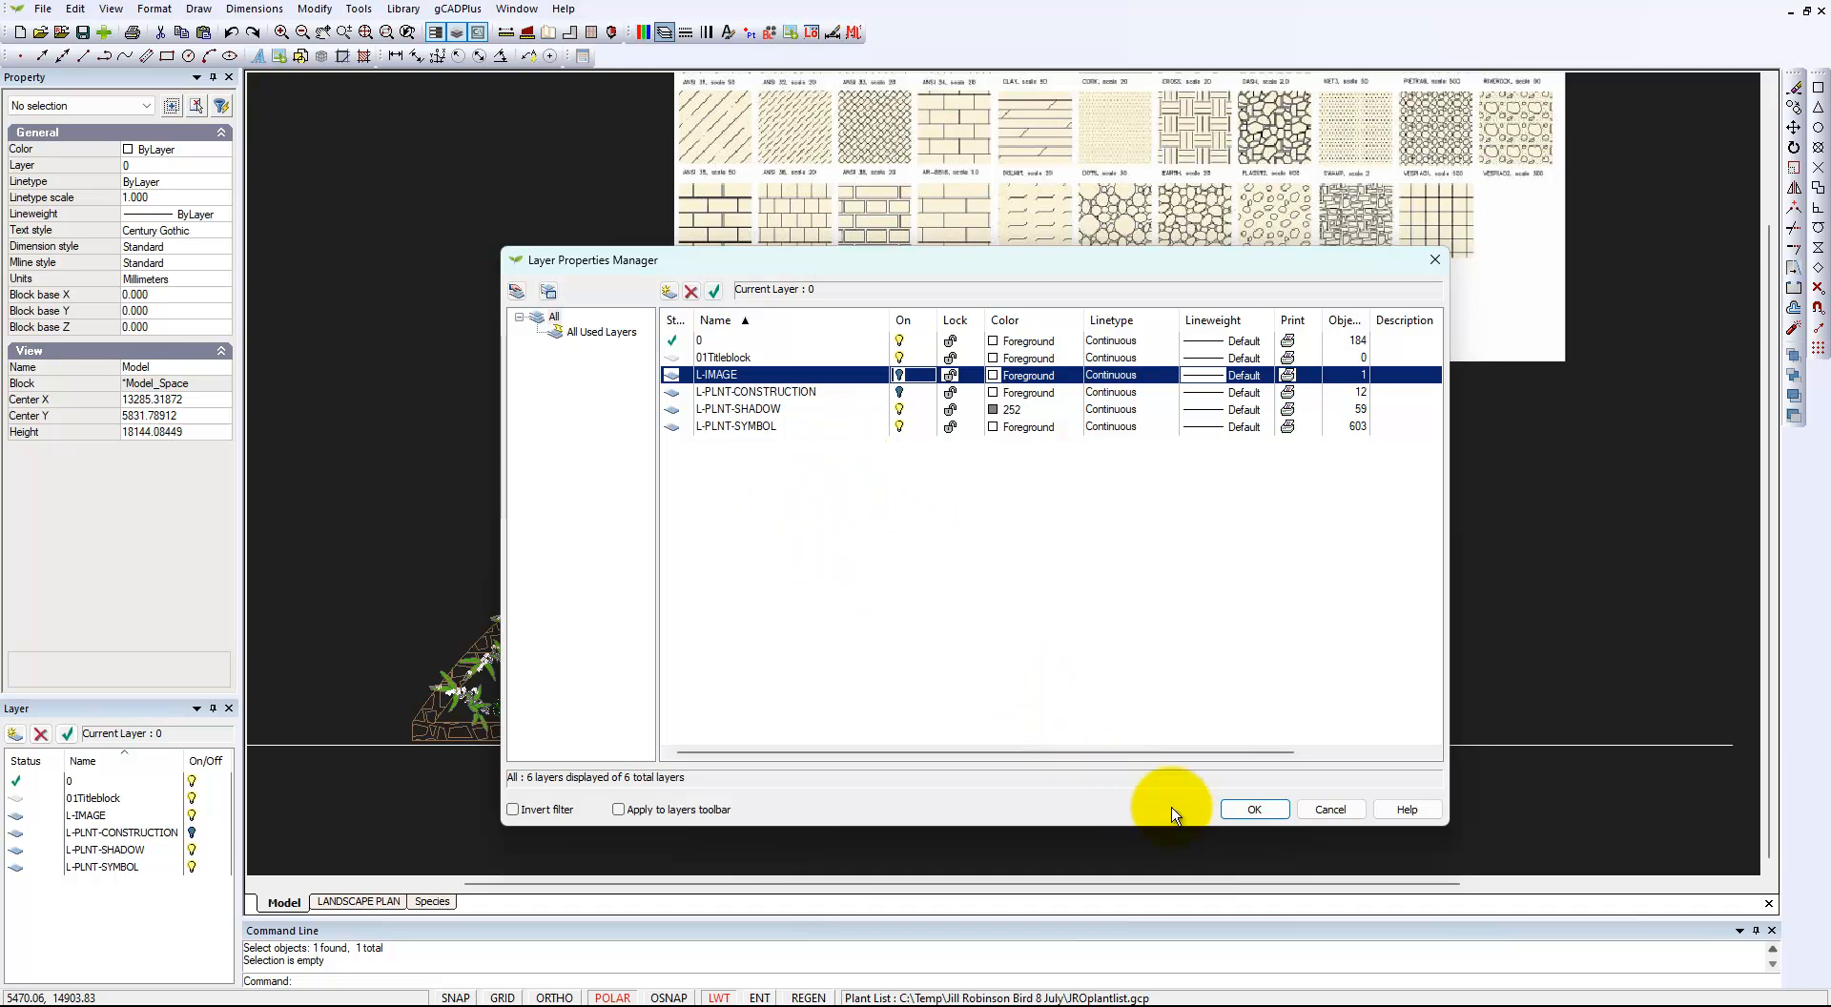
{"action": "left_click", "coordinate": [1252, 810]}
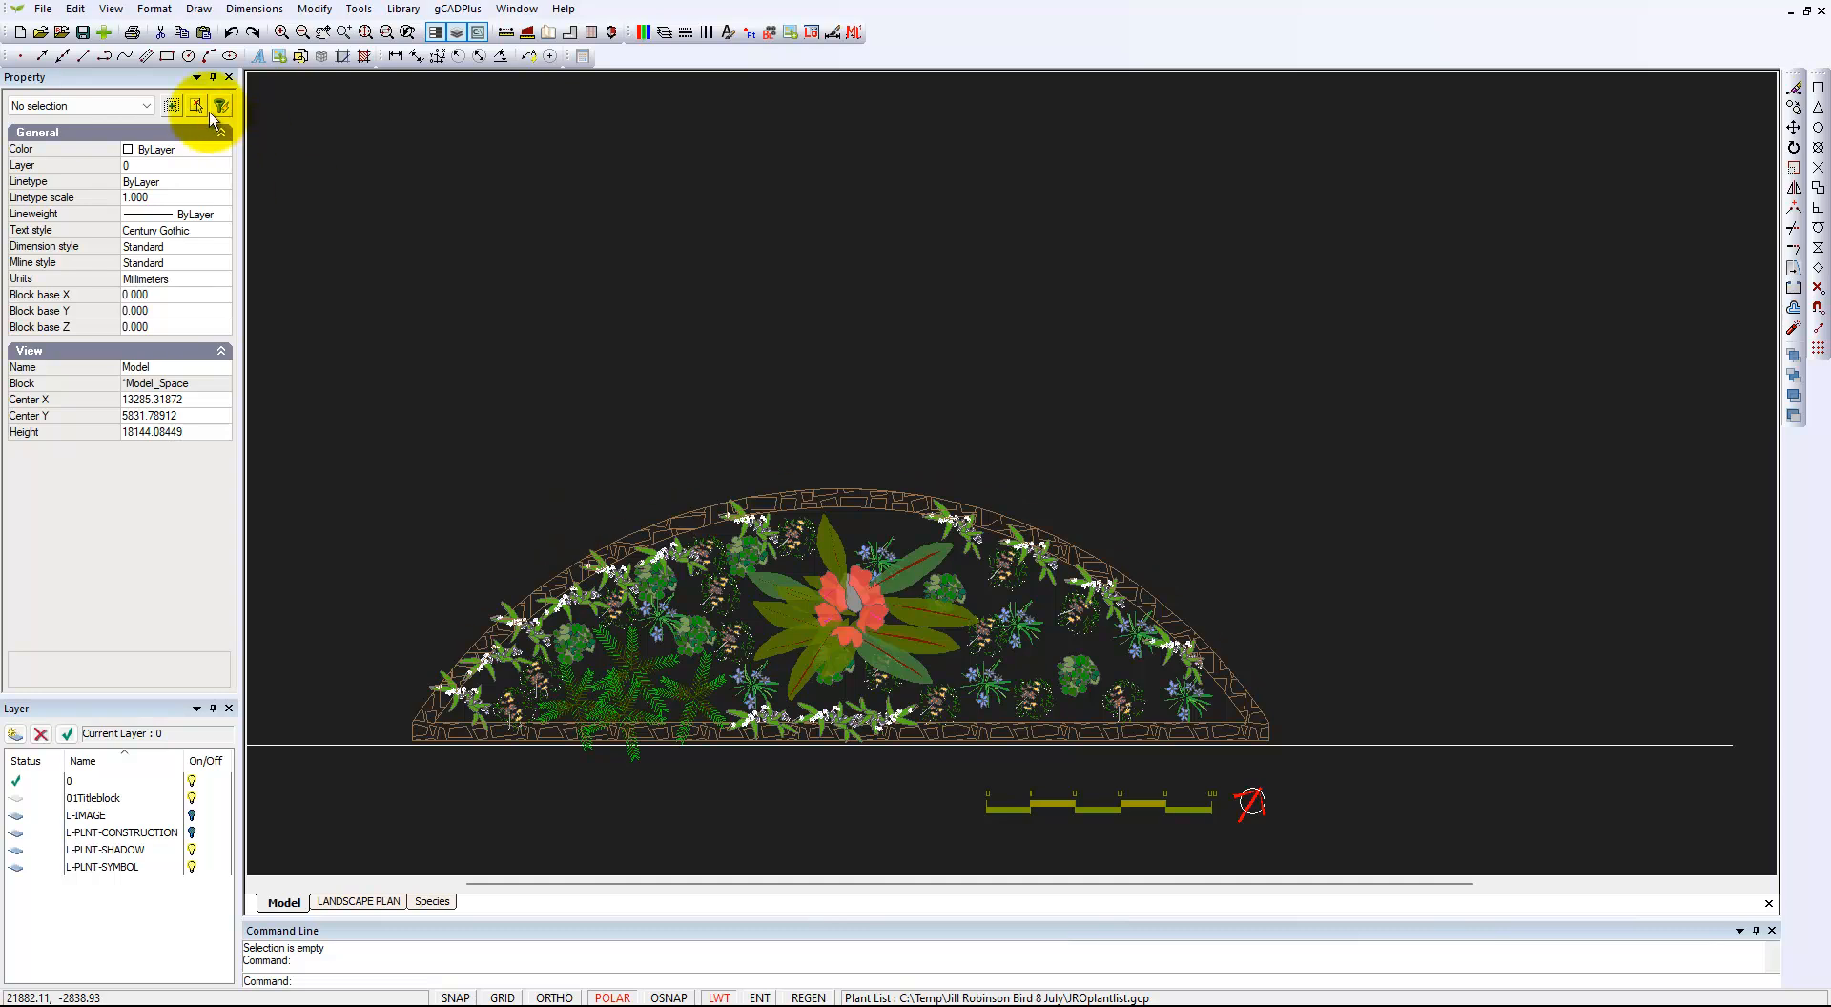
Add a new layout to the drawing and open it.
{"action": "left_click", "coordinate": [154, 10]}
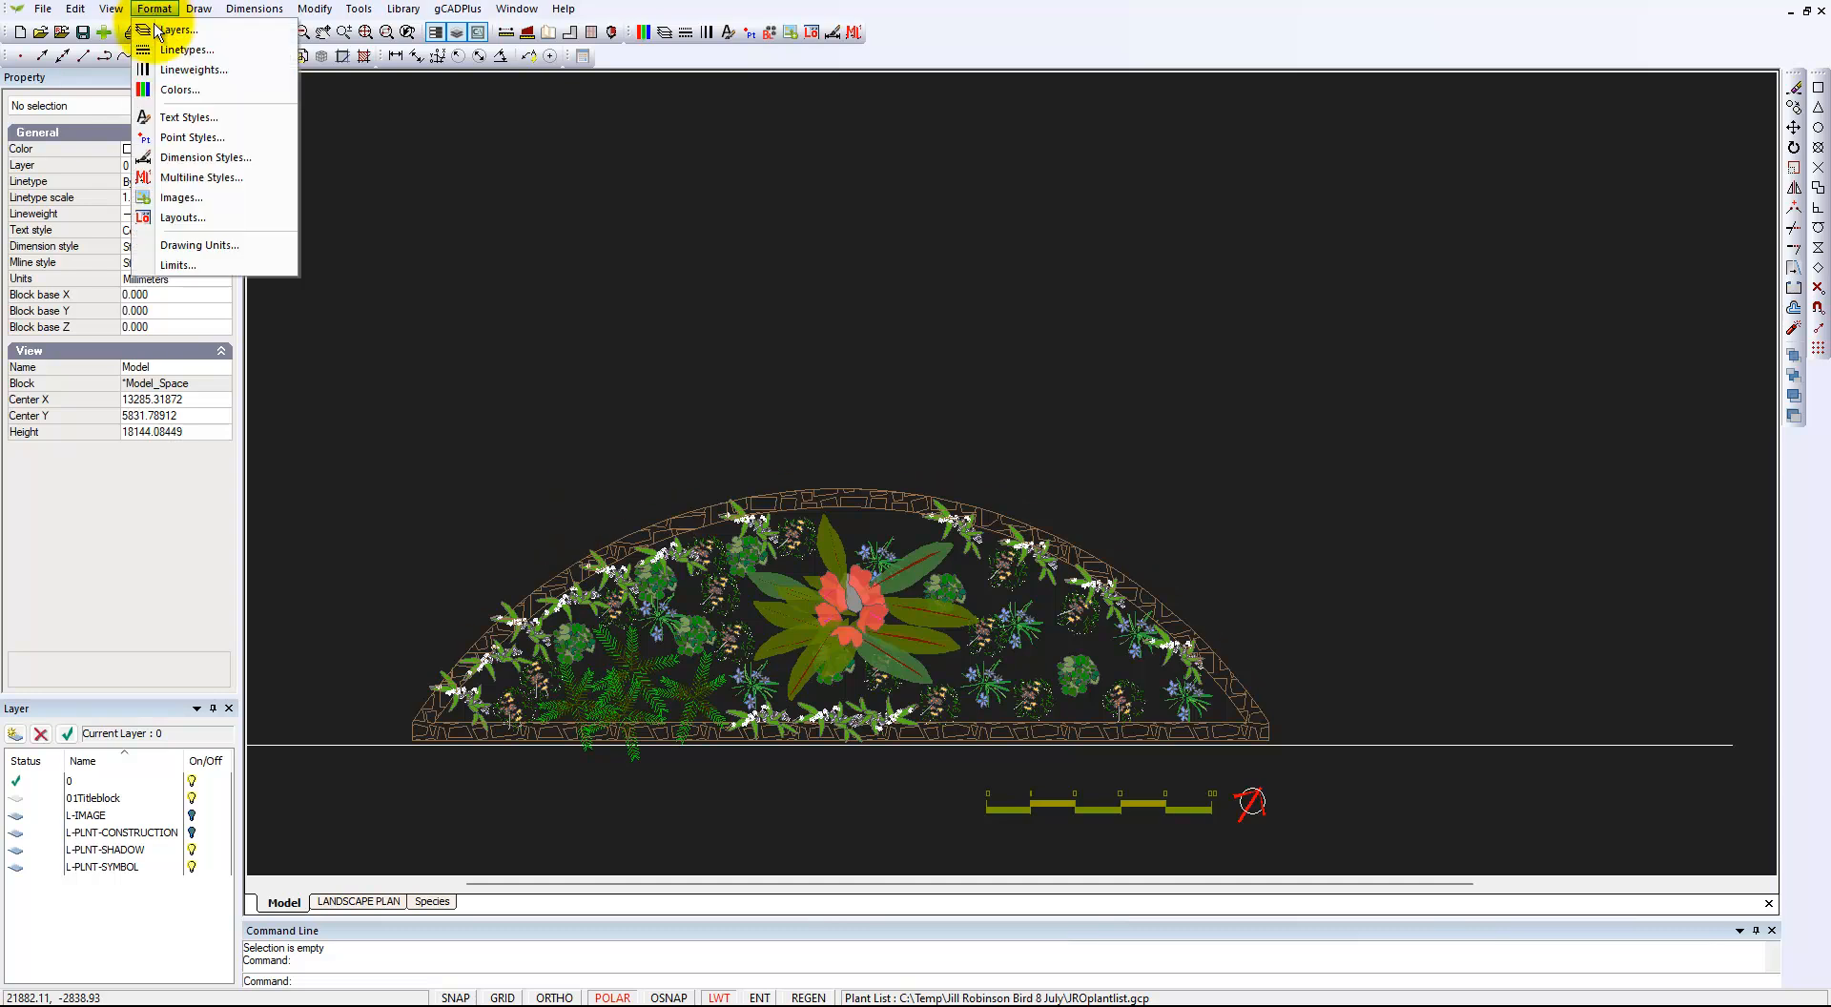
{"action": "left_click", "coordinate": [200, 219]}
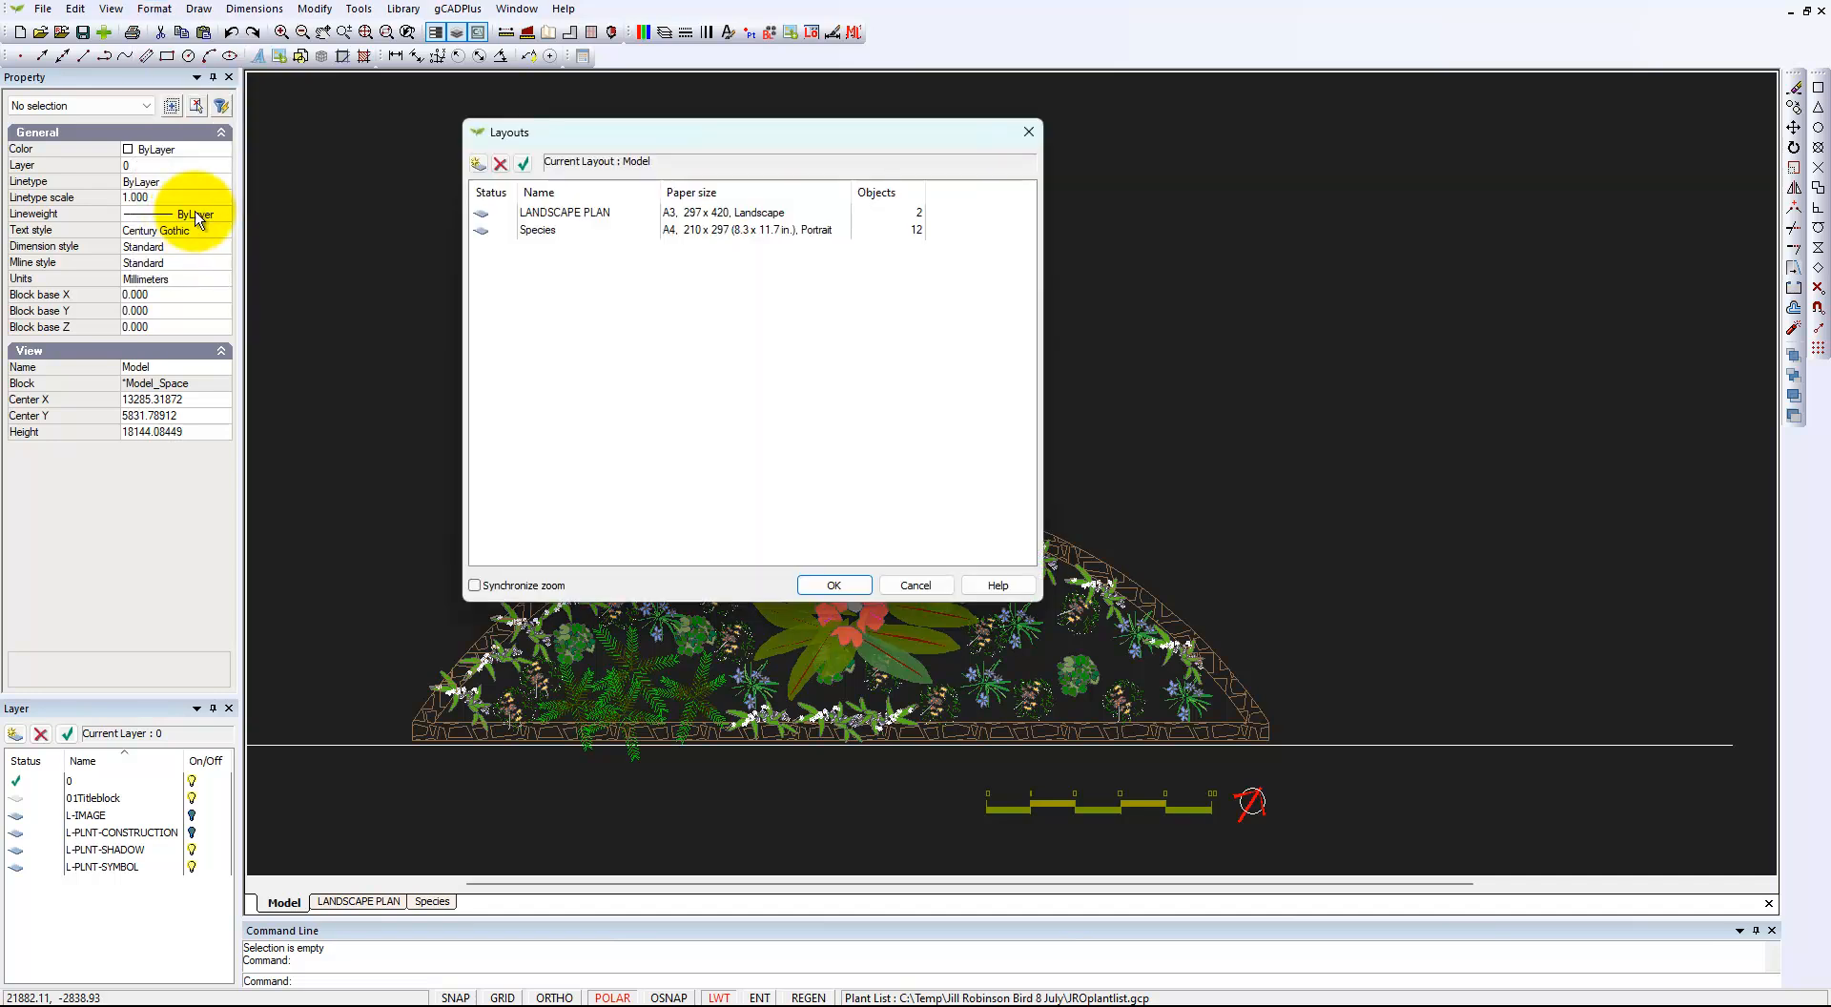
{"action": "left_click", "coordinate": [478, 165]}
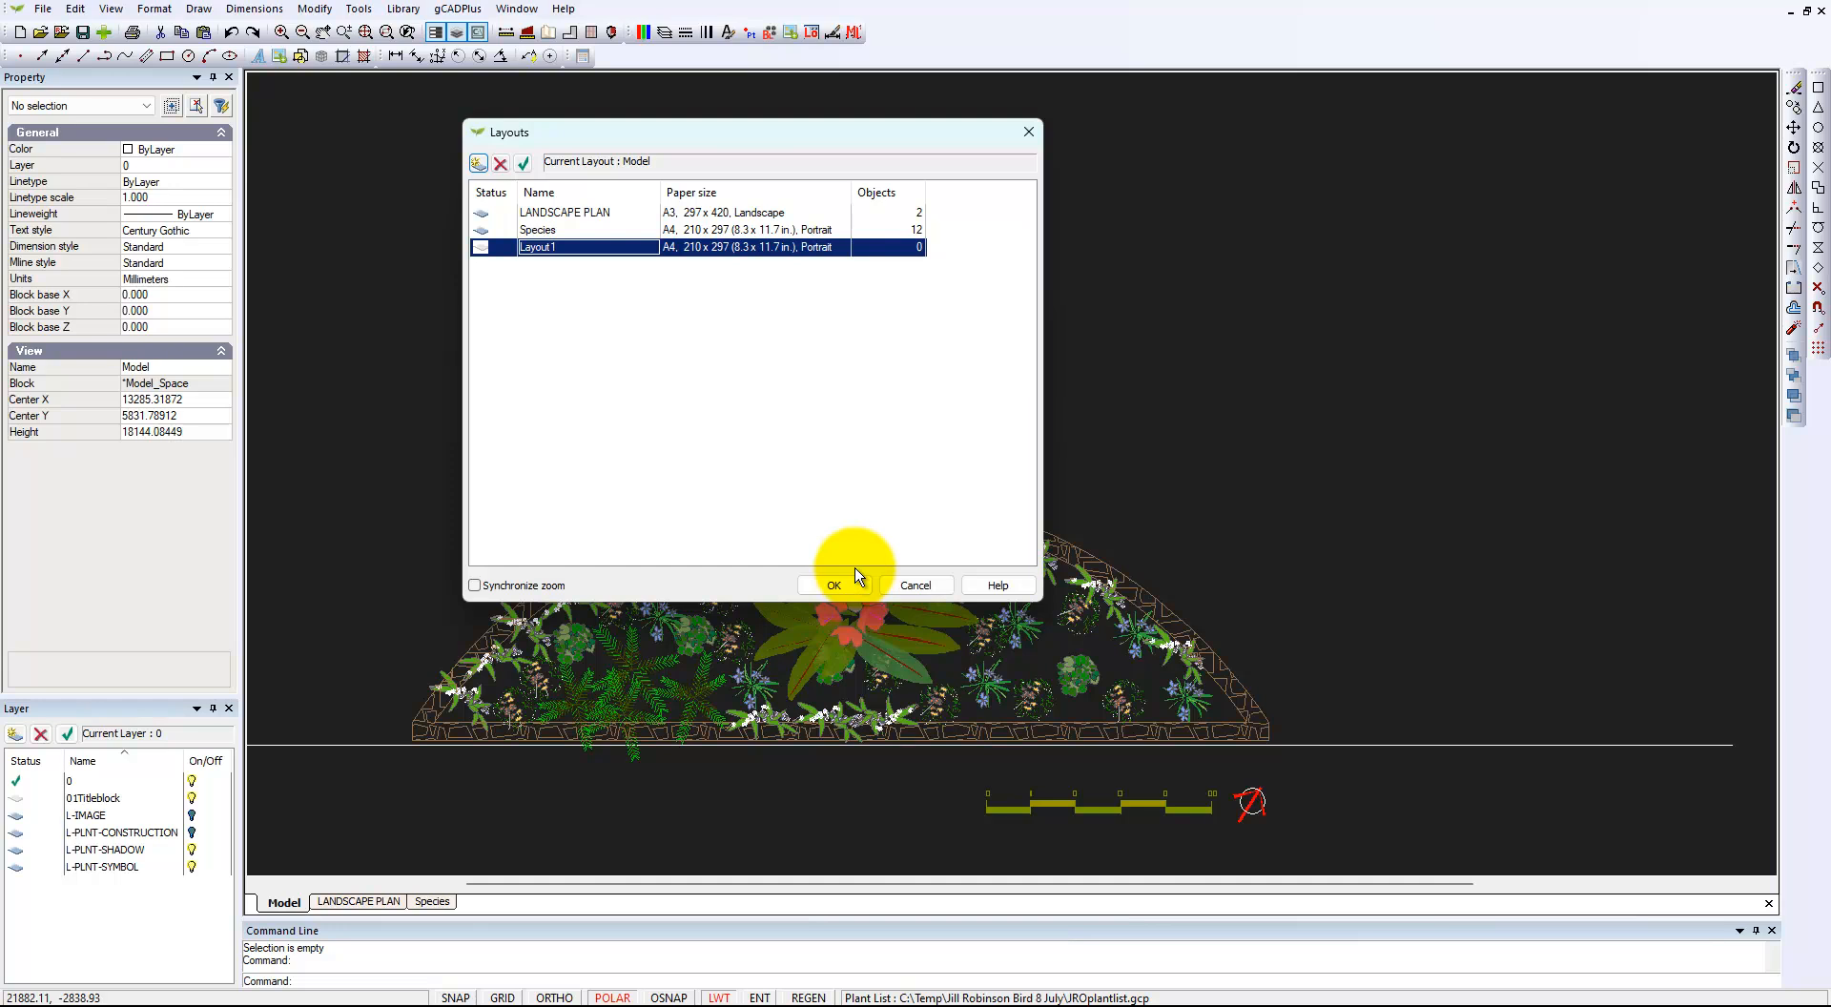
{"action": "left_click", "coordinate": [836, 586]}
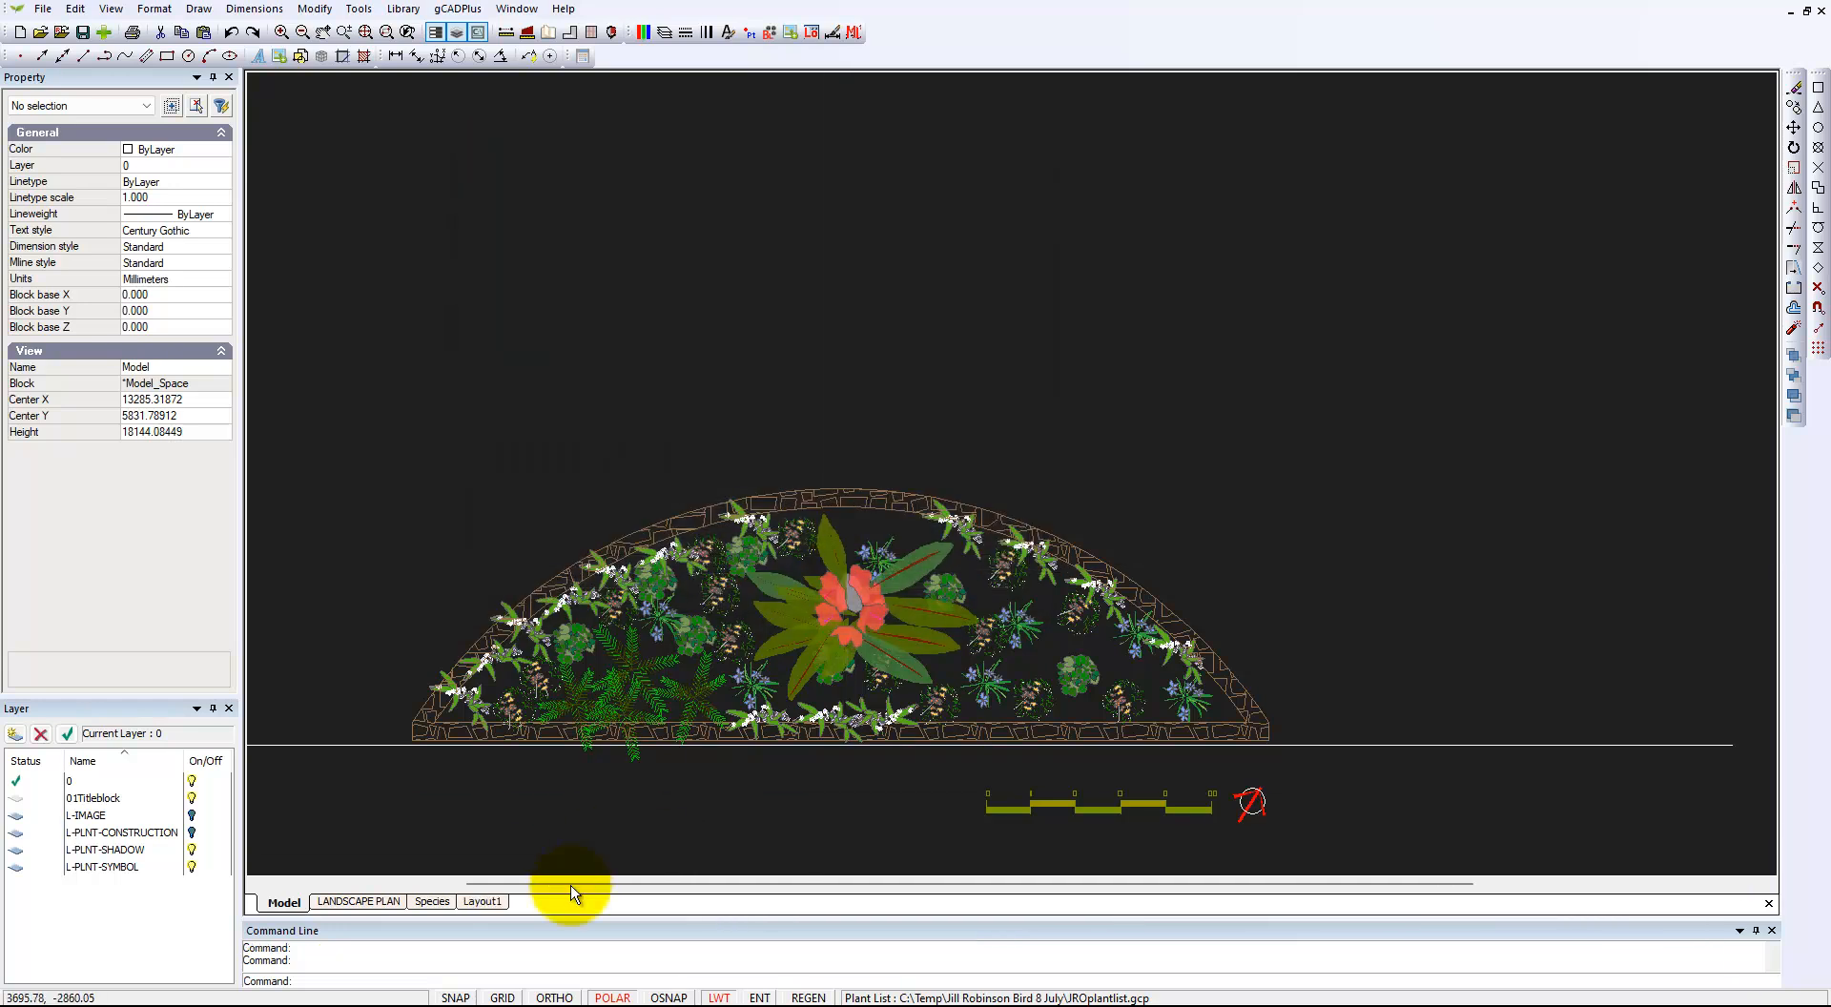
{"action": "left_click", "coordinate": [492, 906]}
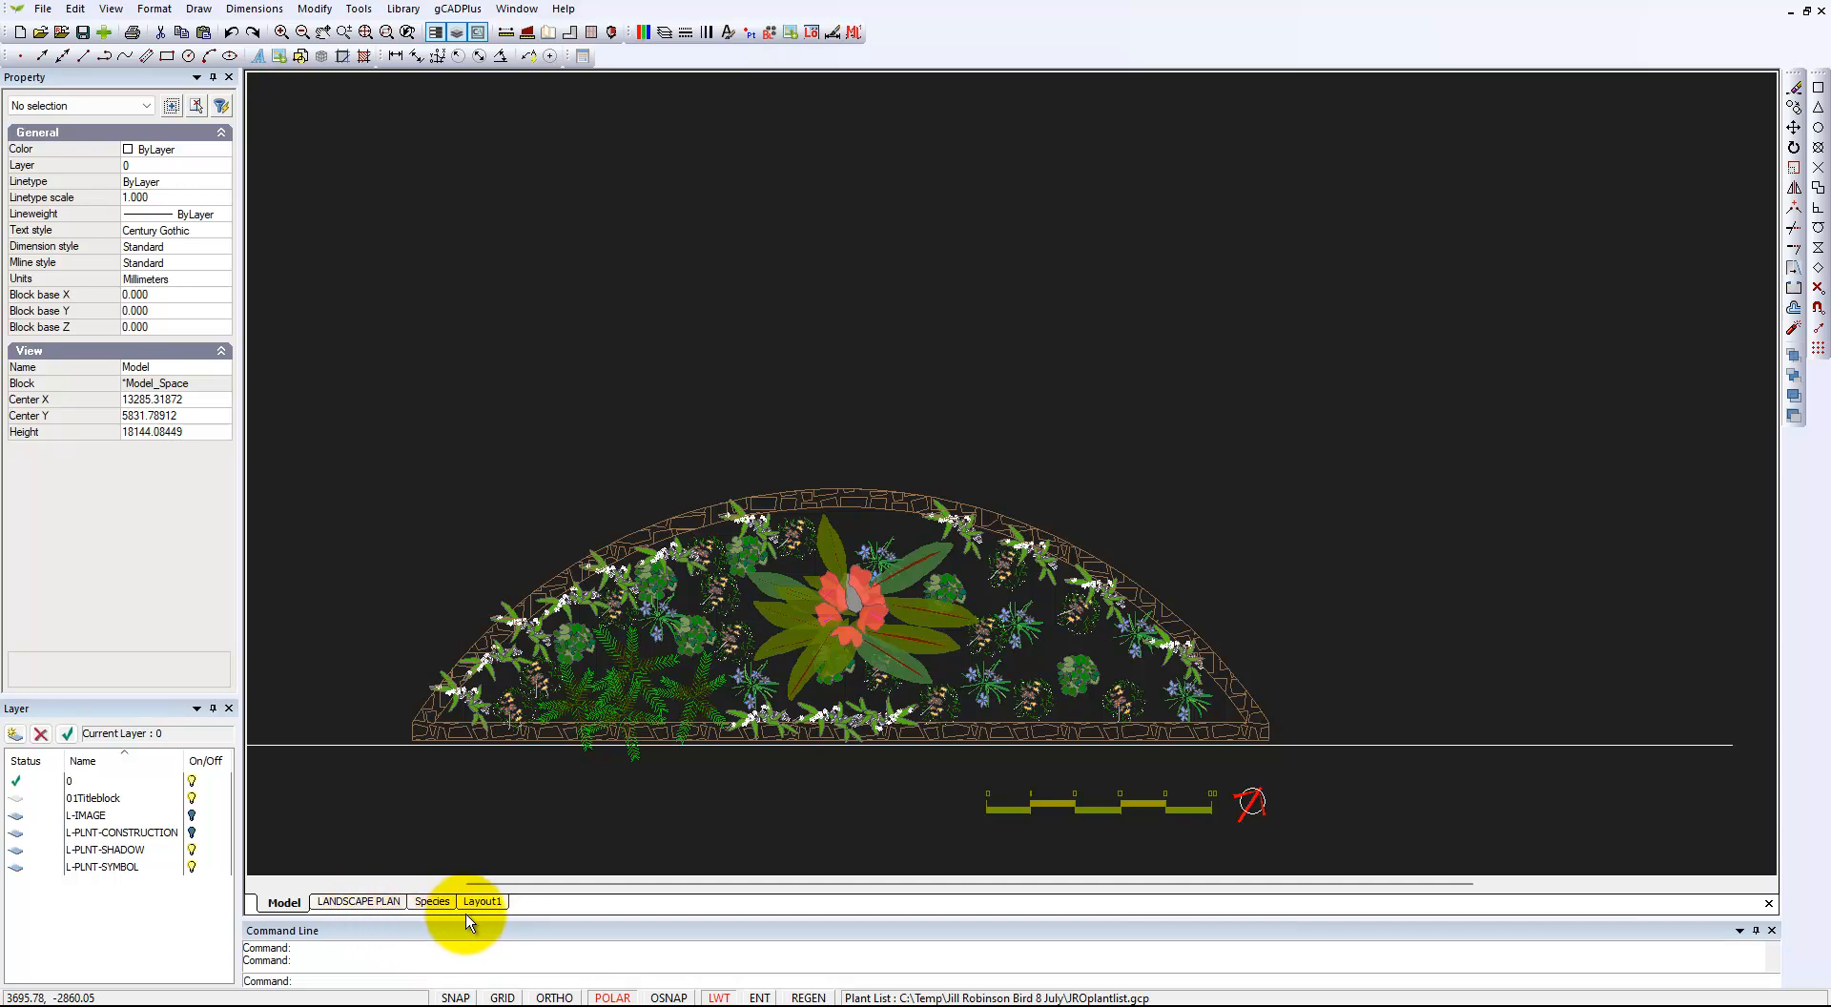
{"action": "right_click", "coordinate": [480, 904]}
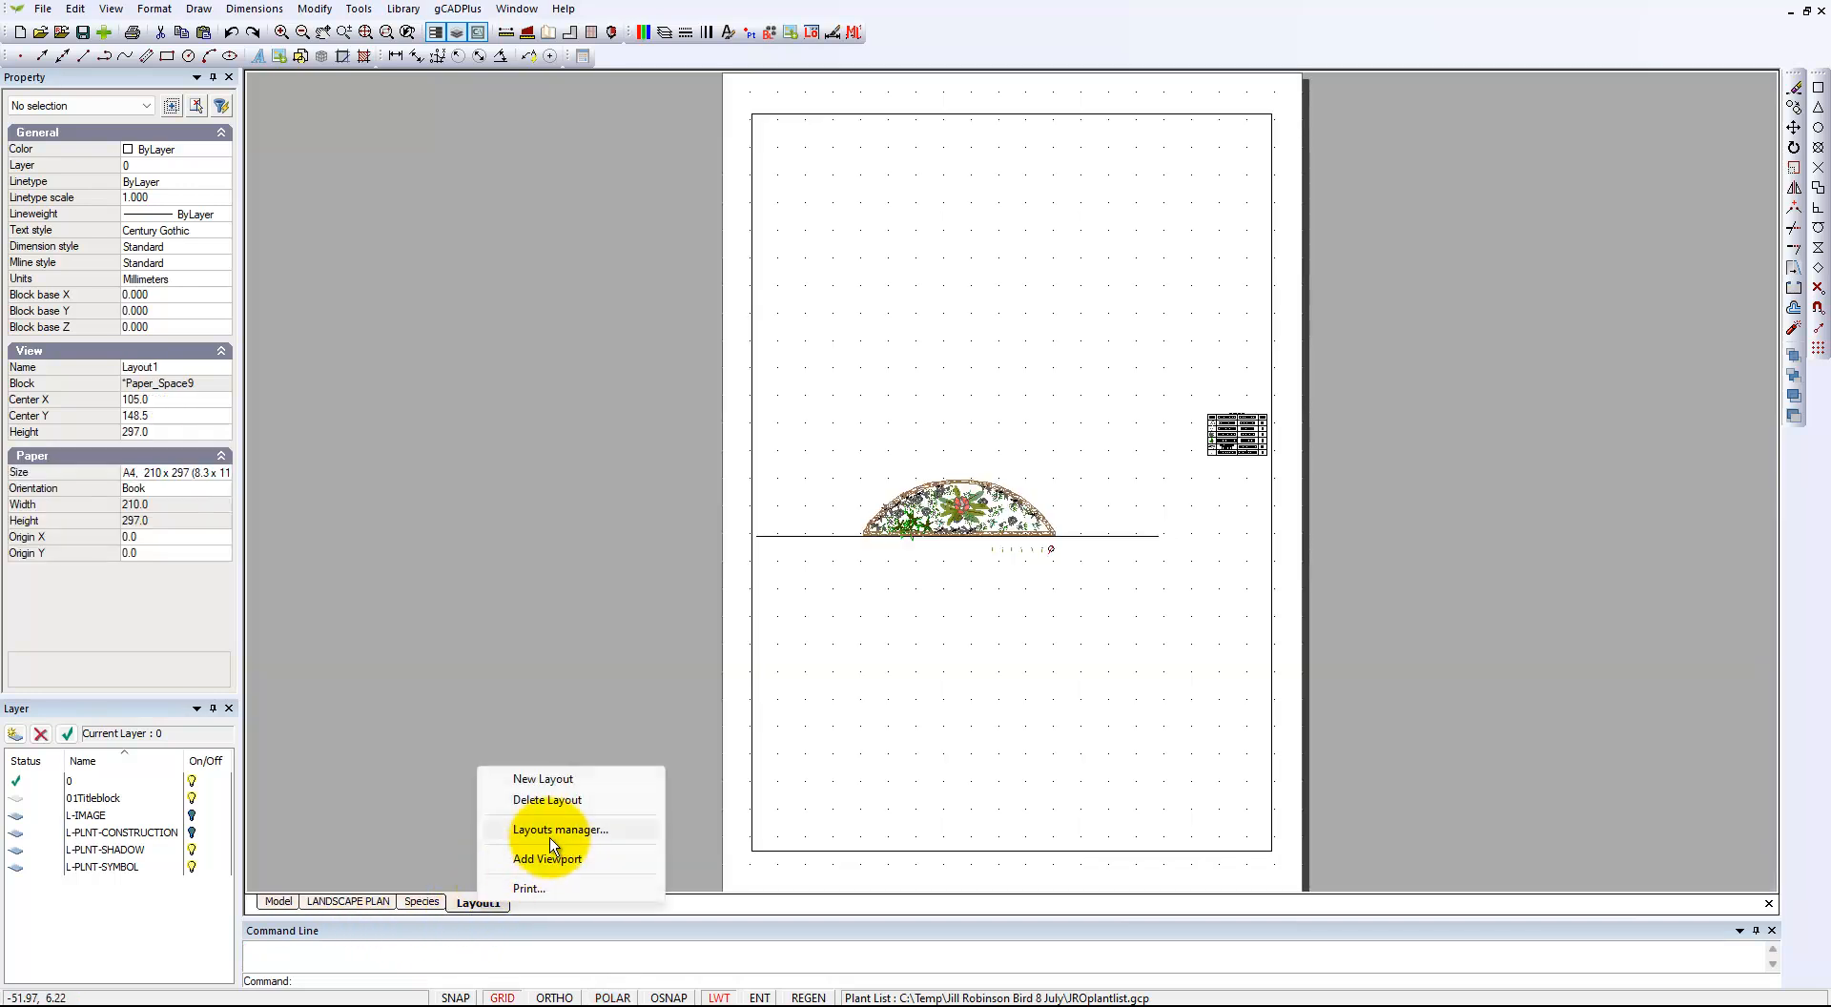
{"action": "left_click", "coordinate": [404, 789]}
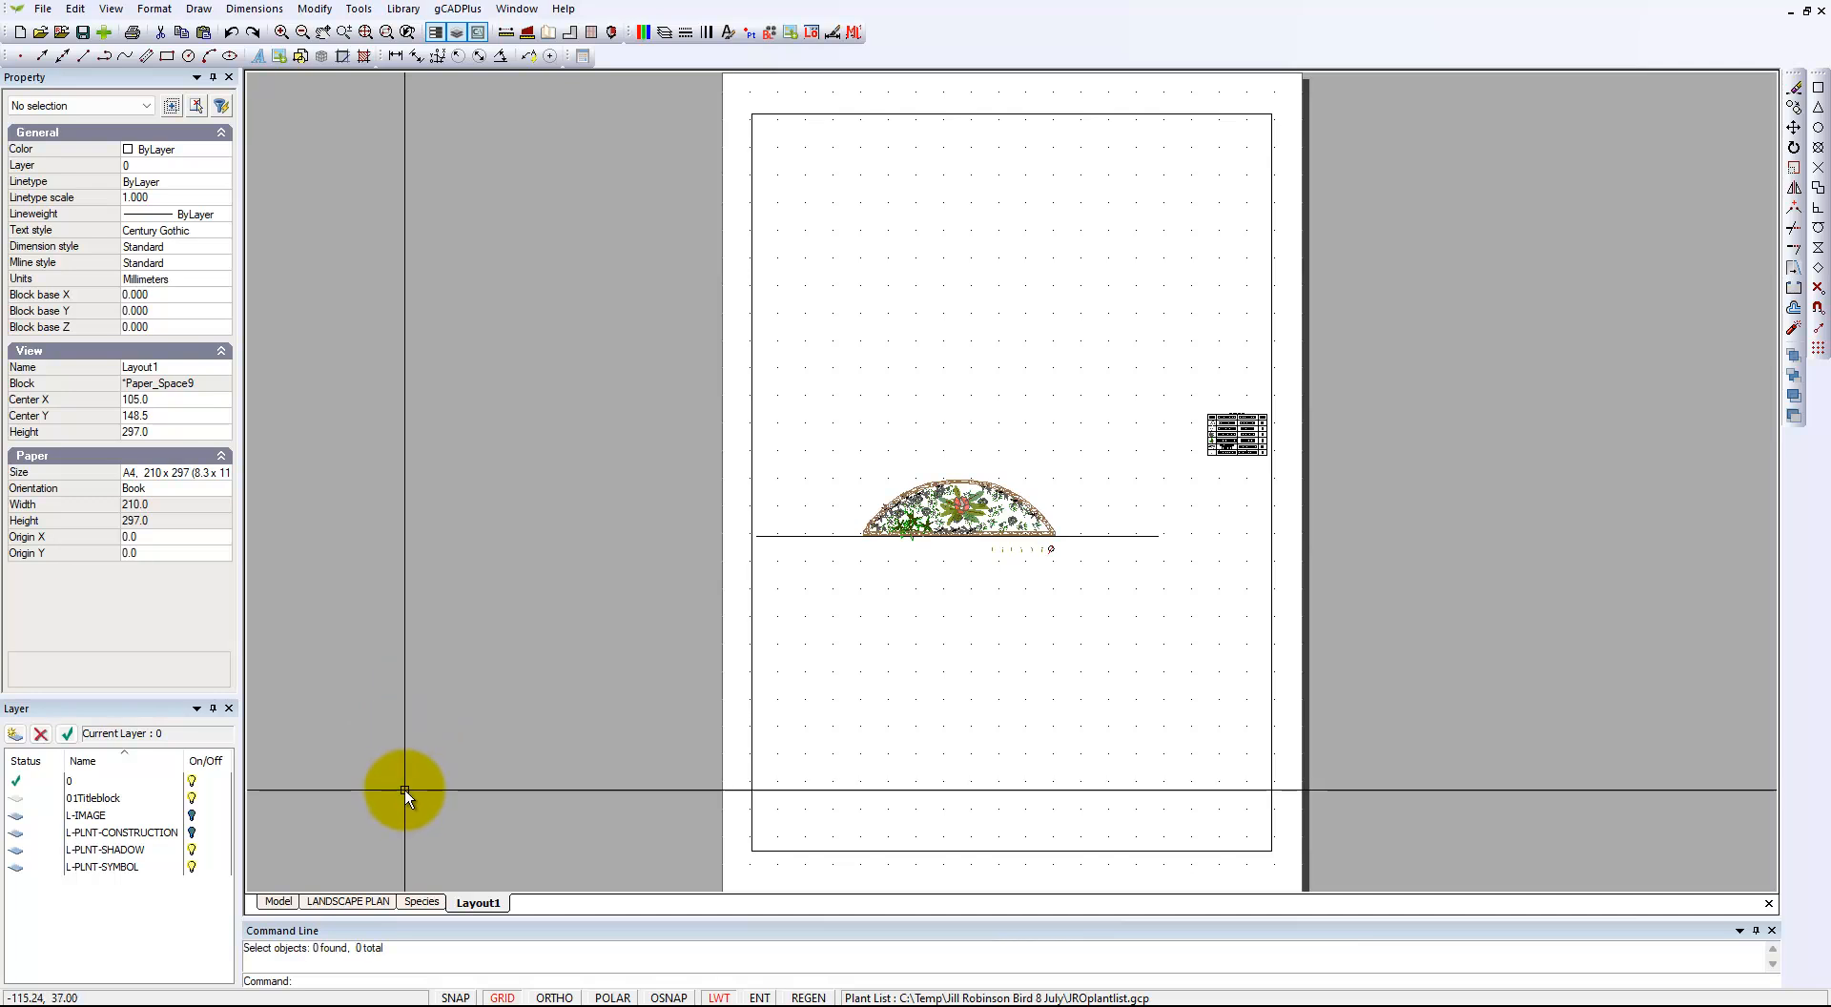
Open the LANDSCAPE PLAN layout and check the scale and fixed-scale properties of its viewport.
{"action": "left_click", "coordinate": [374, 906]}
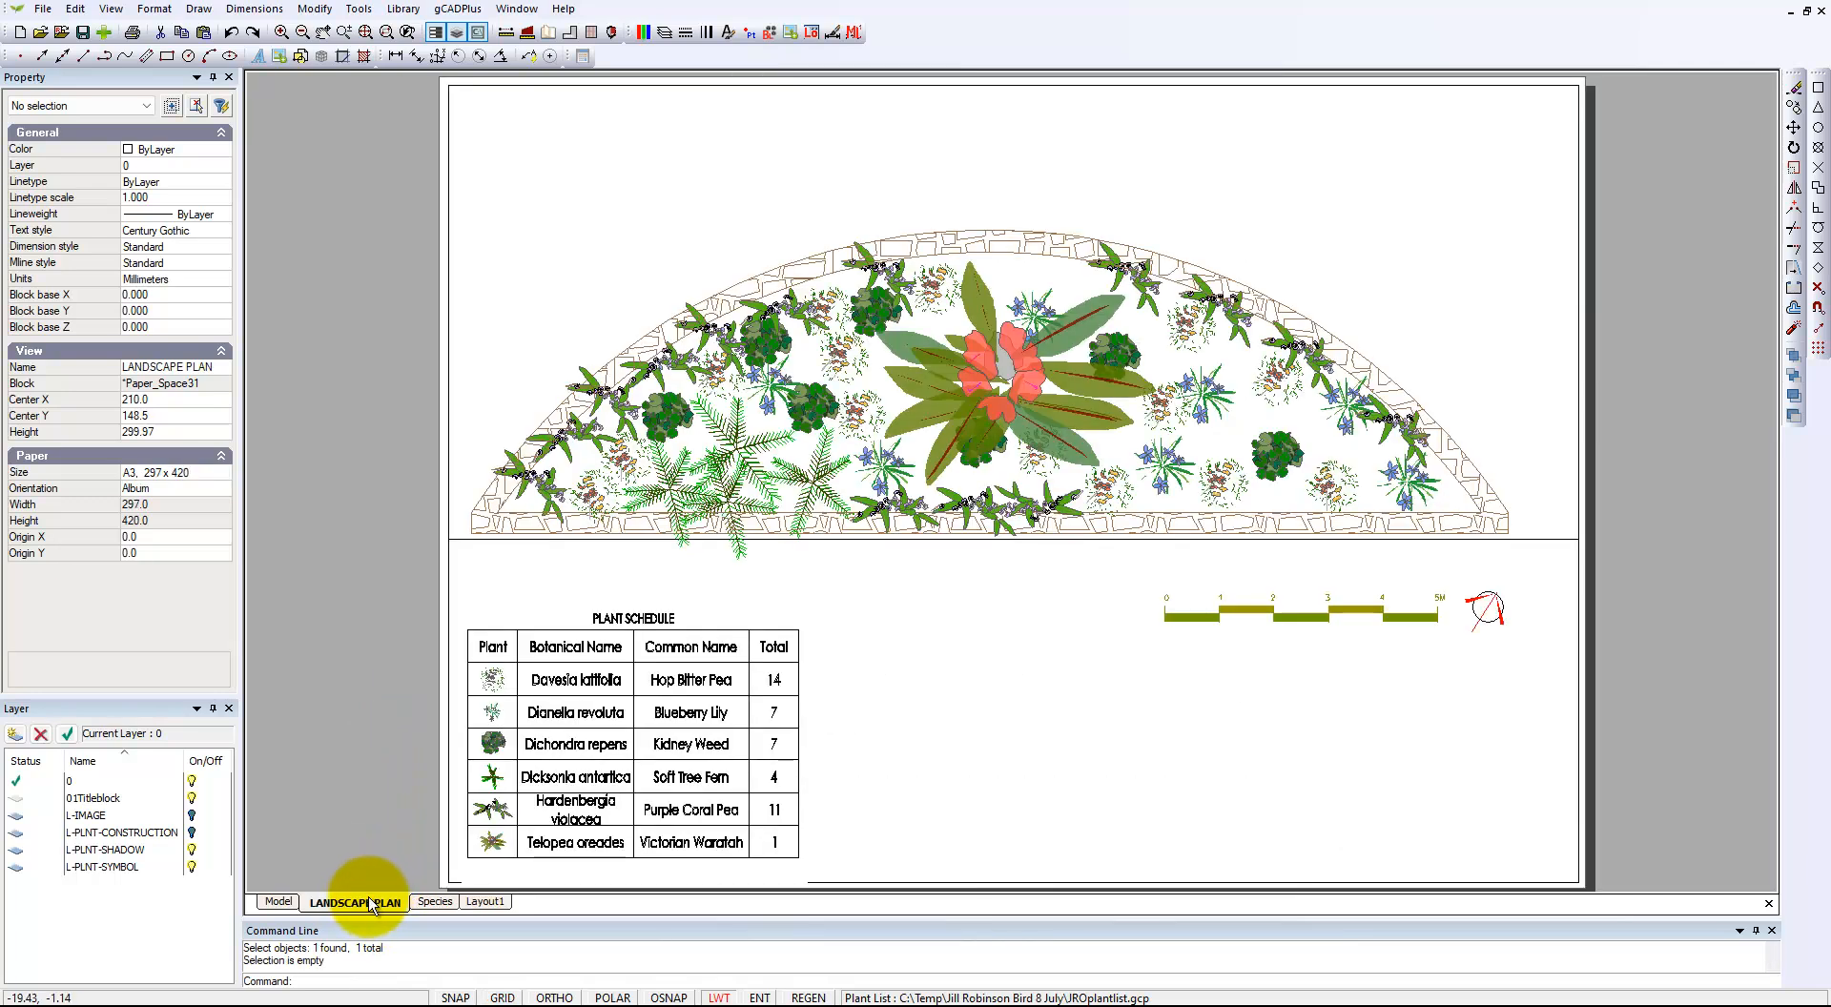
{"action": "left_click", "coordinate": [278, 904]}
{"action": "left_click", "coordinate": [372, 906]}
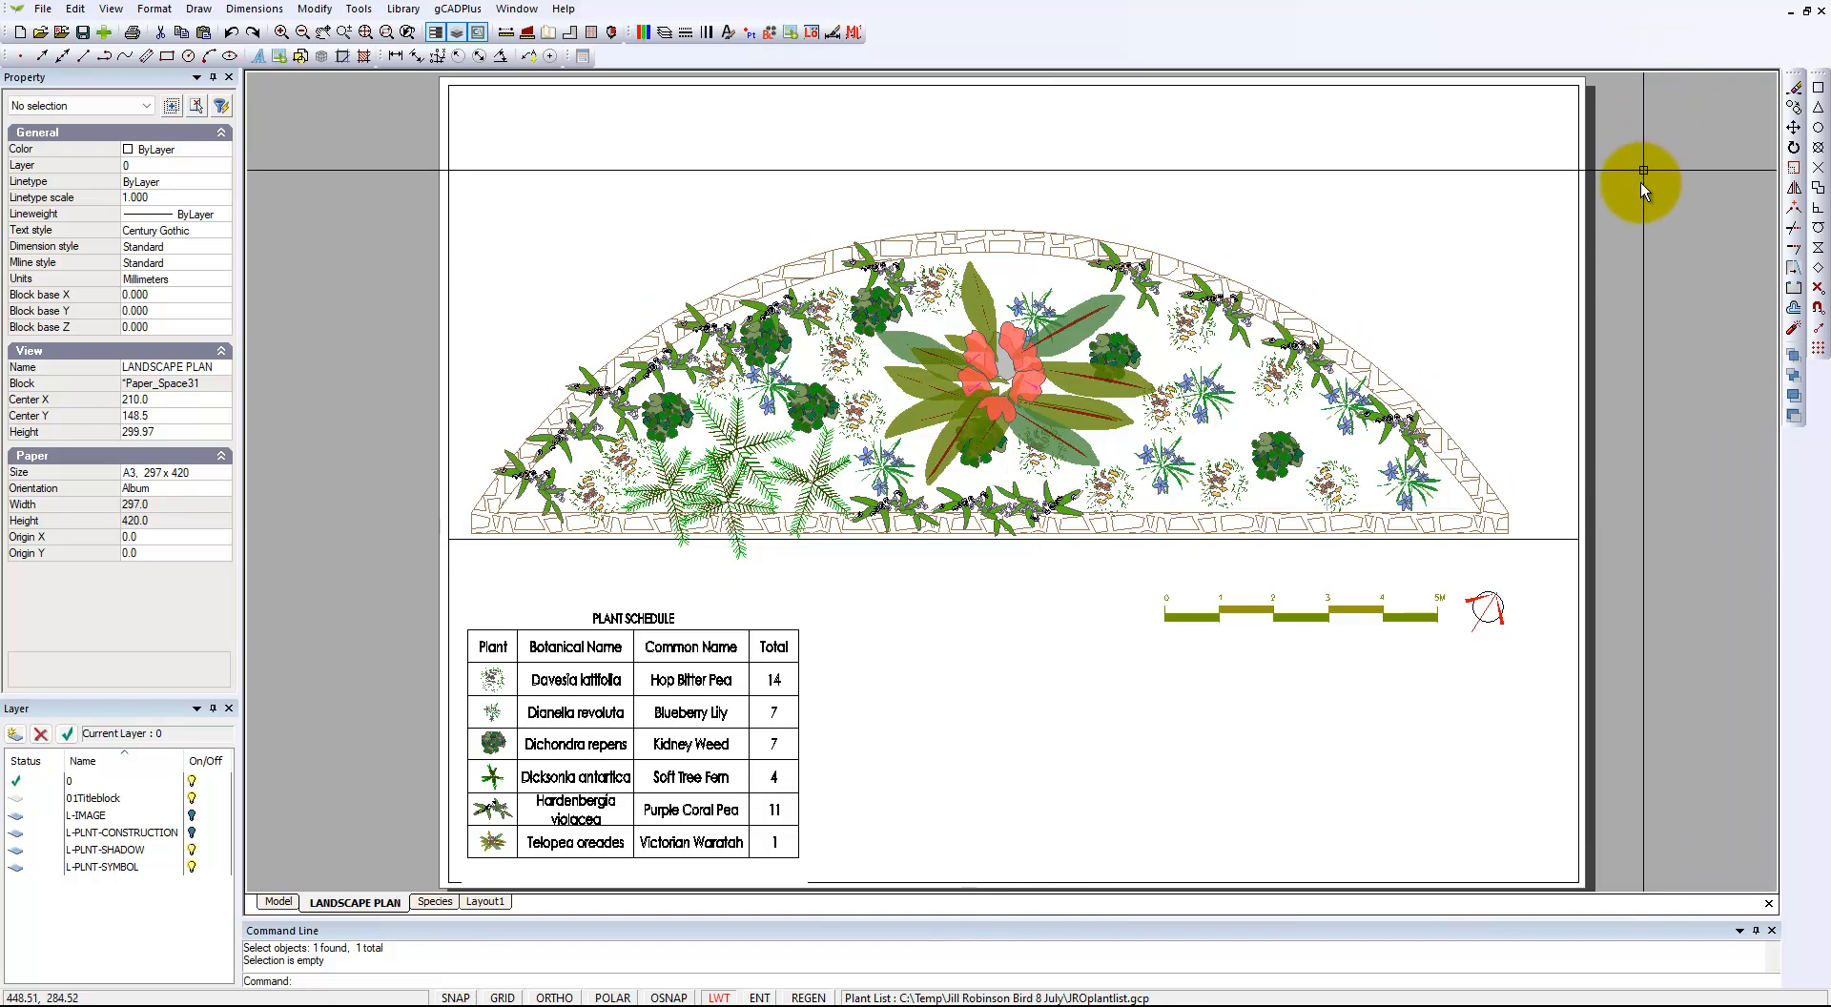
{"action": "left_click", "coordinate": [1578, 263]}
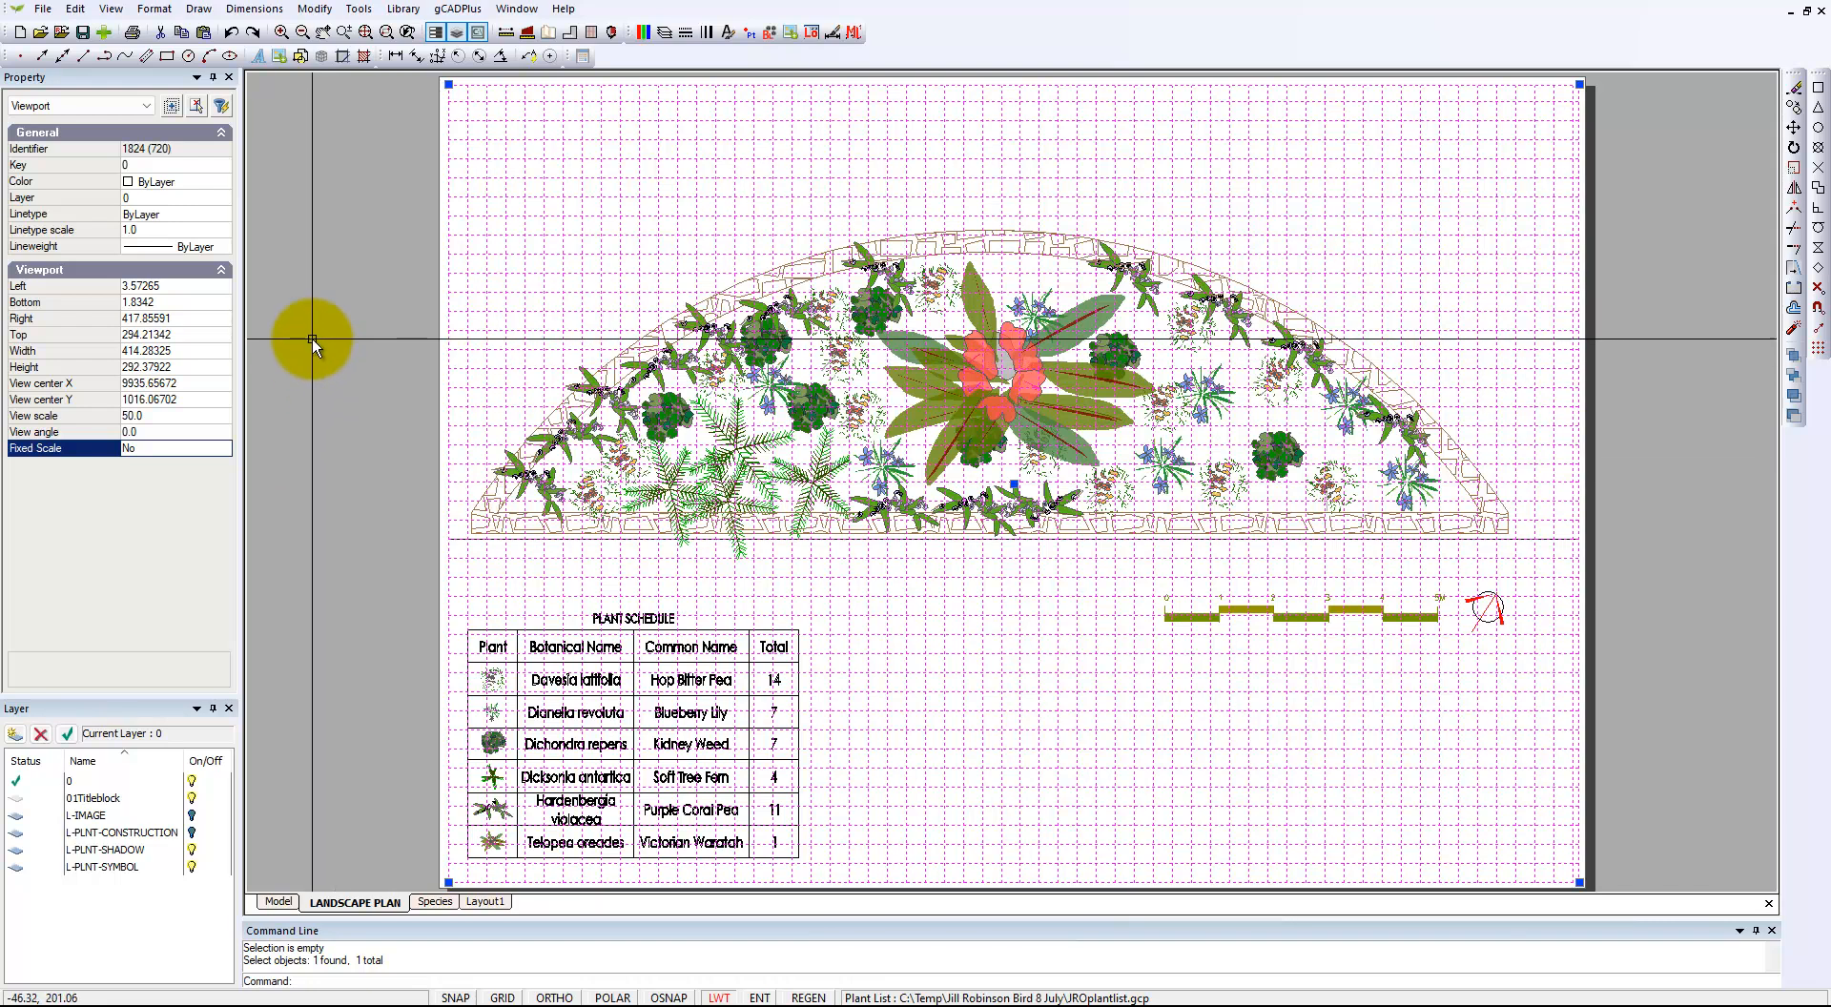
{"action": "key", "text": "Escape"}
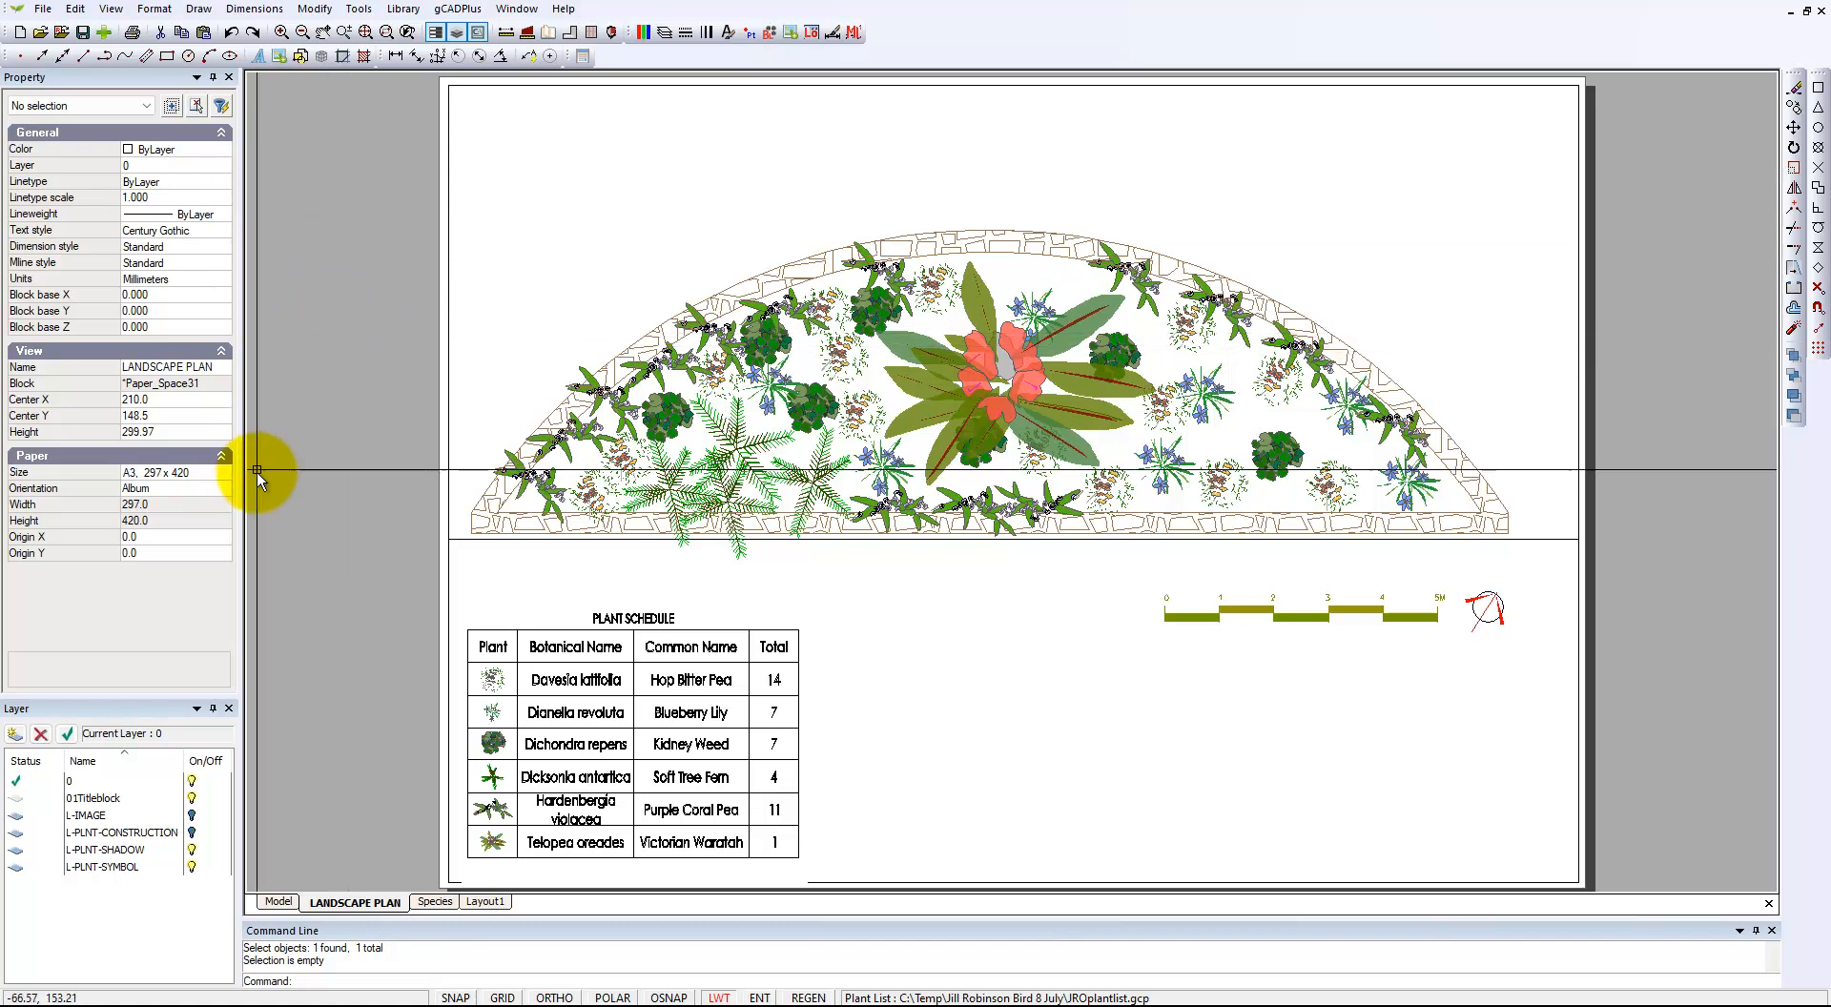
{"action": "left_click", "coordinate": [376, 576]}
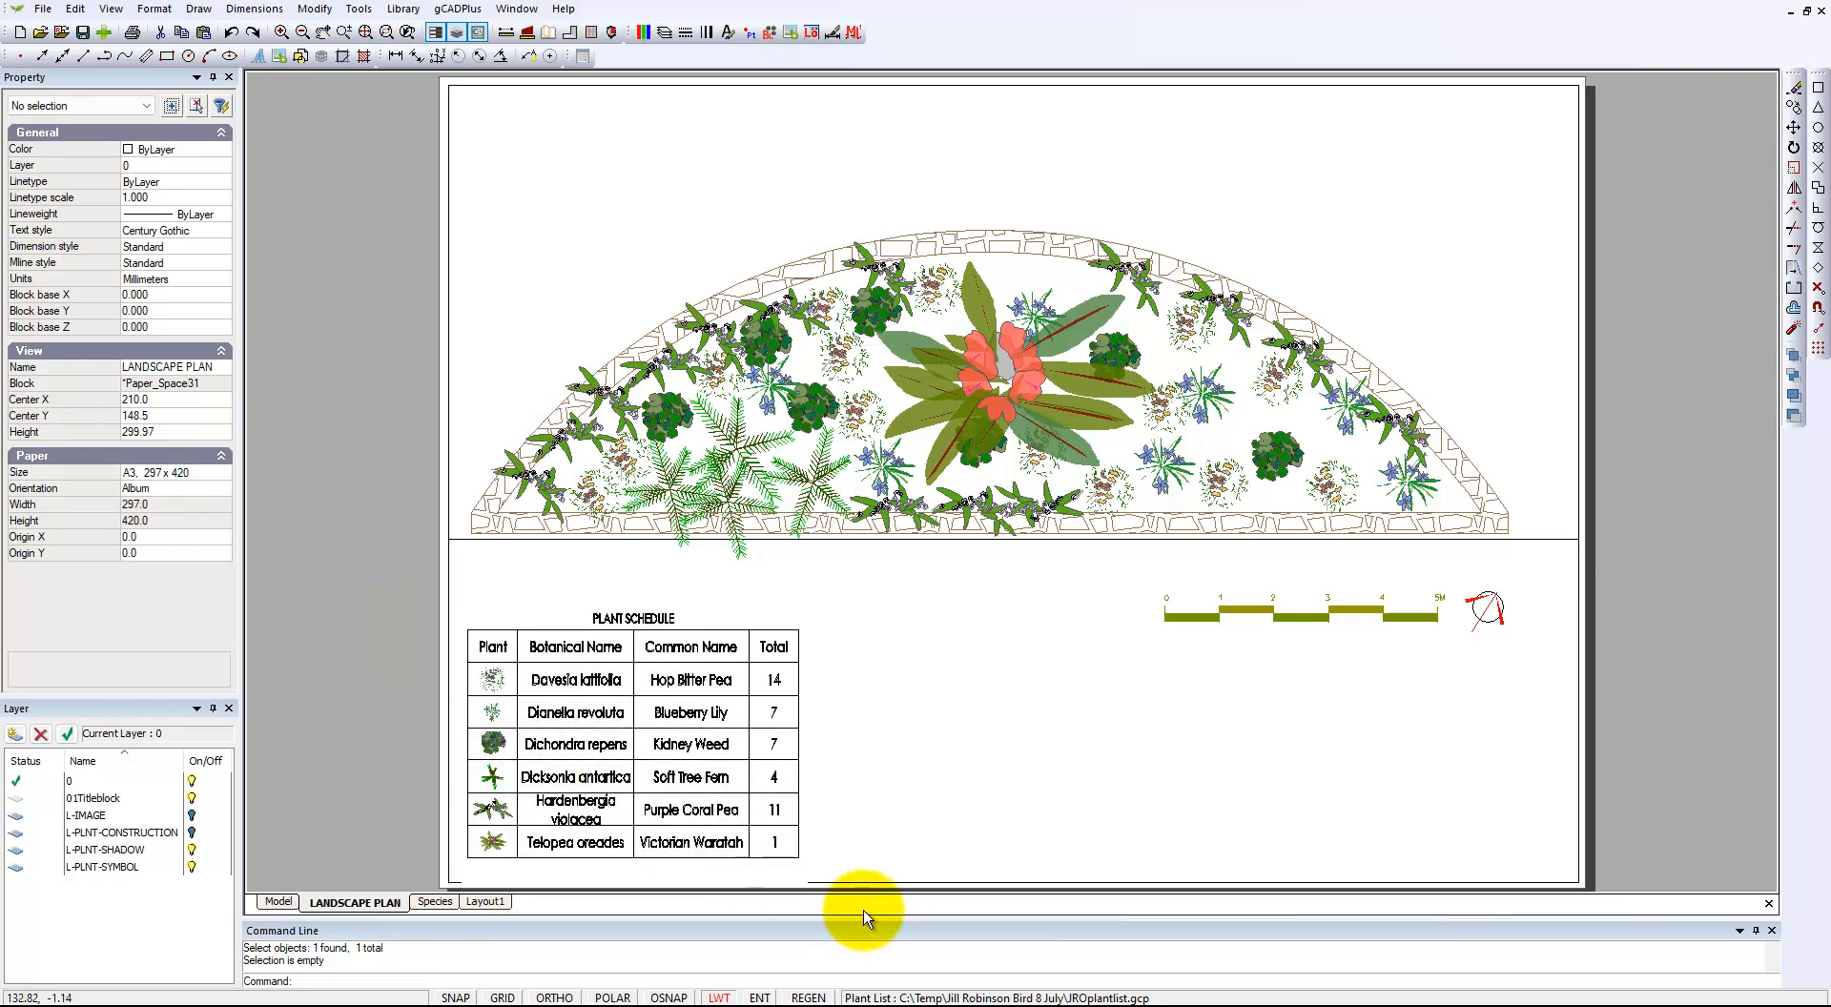
{"action": "left_click", "coordinate": [843, 872]}
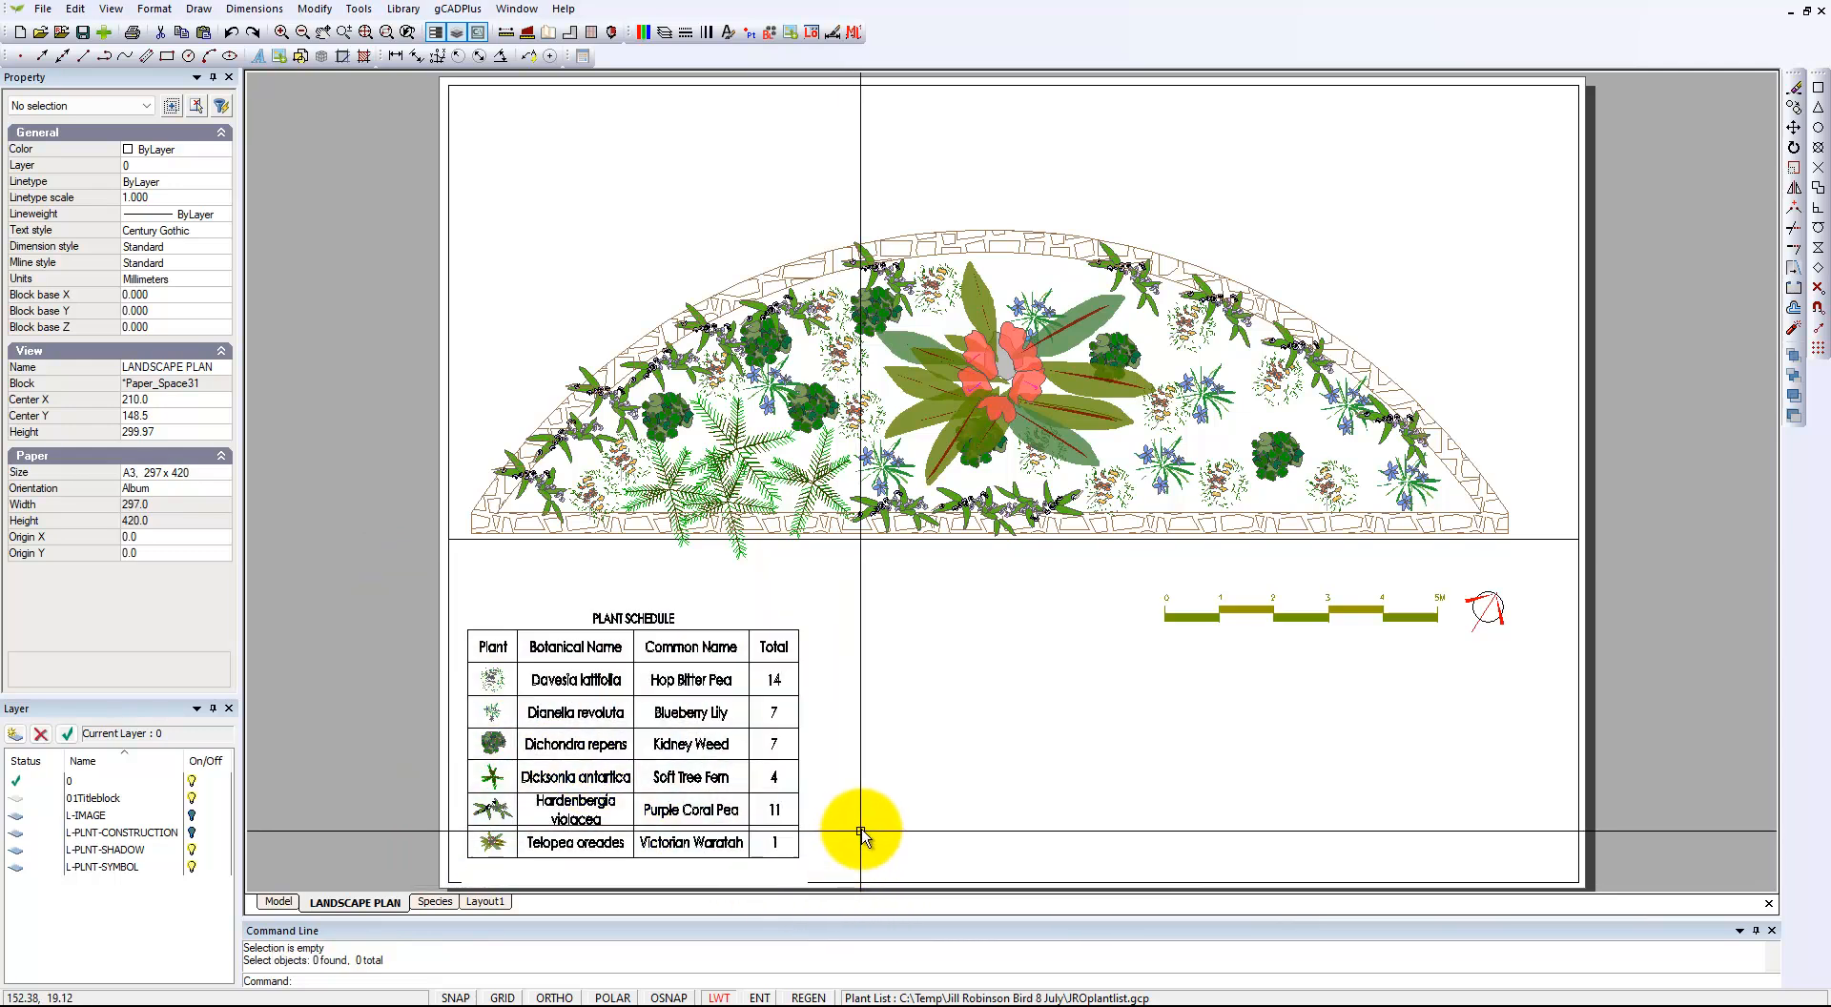
Move the plant schedule viewport so it sits mostly outside the sheet's left edge, then deselect it.
{"action": "scroll", "coordinate": [858, 753], "scroll_direction": "down", "scroll_amount": 2}
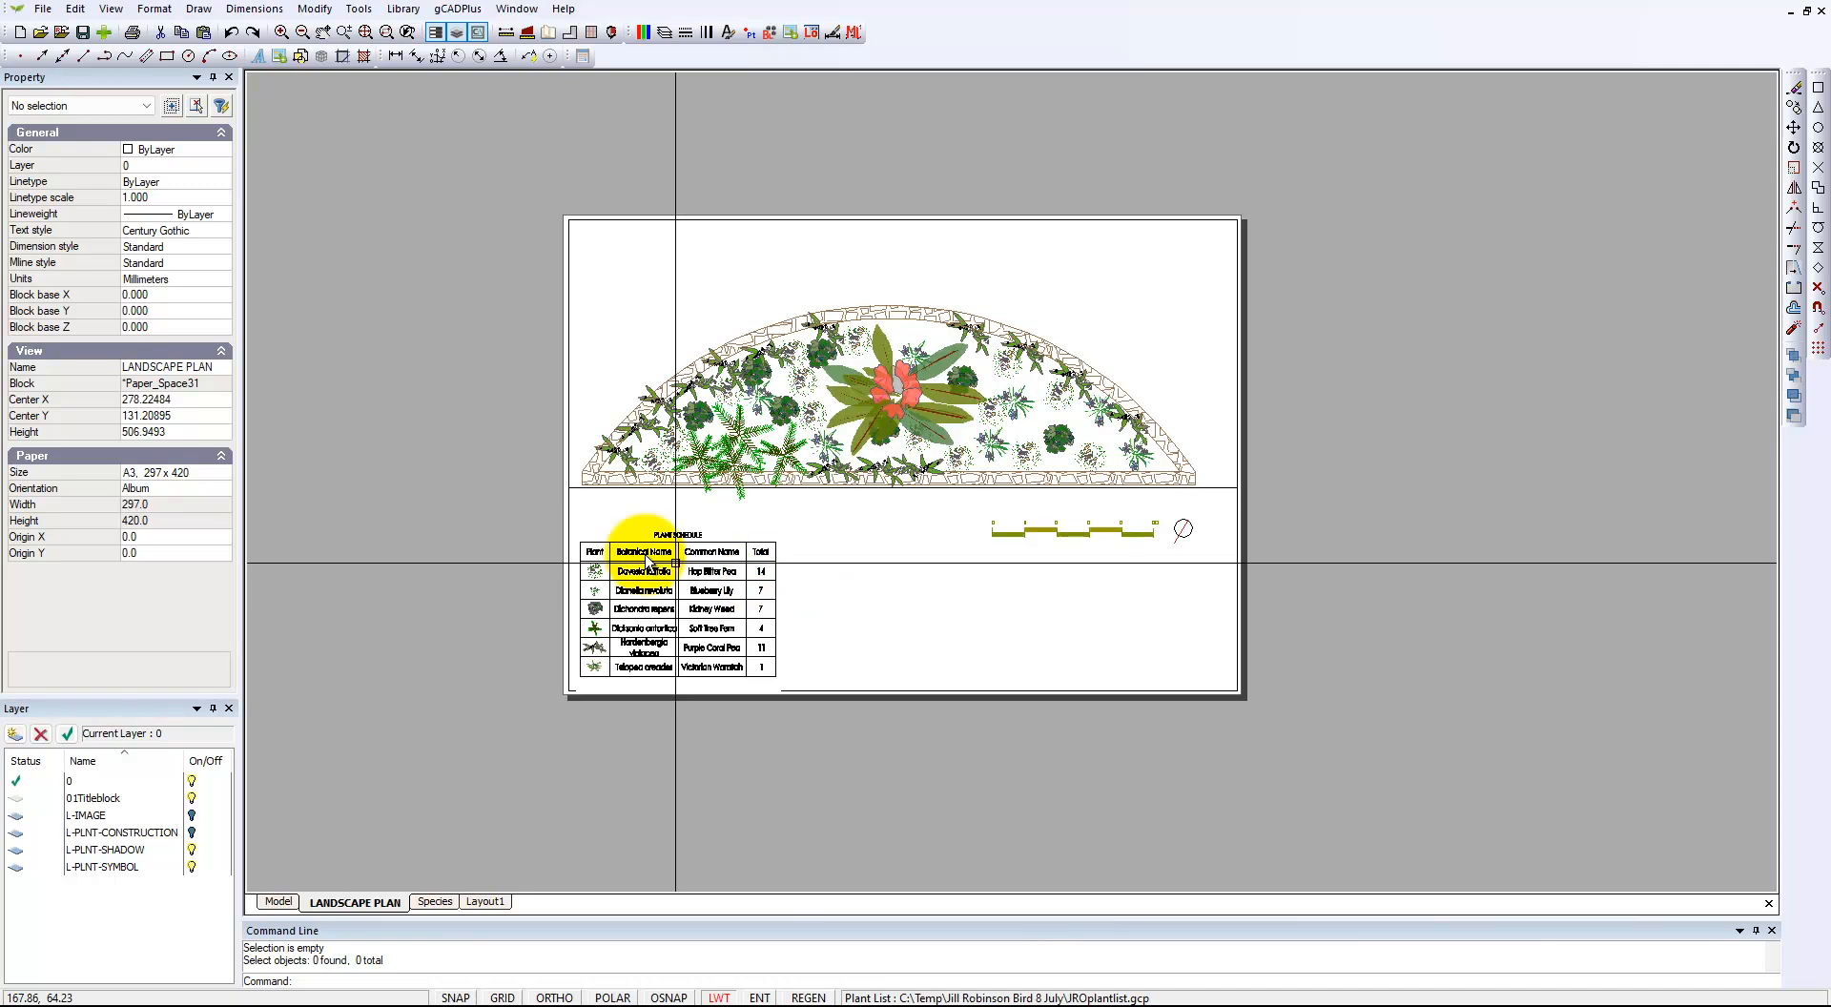
{"action": "left_click", "coordinate": [489, 501]}
{"action": "left_click", "coordinate": [826, 740]}
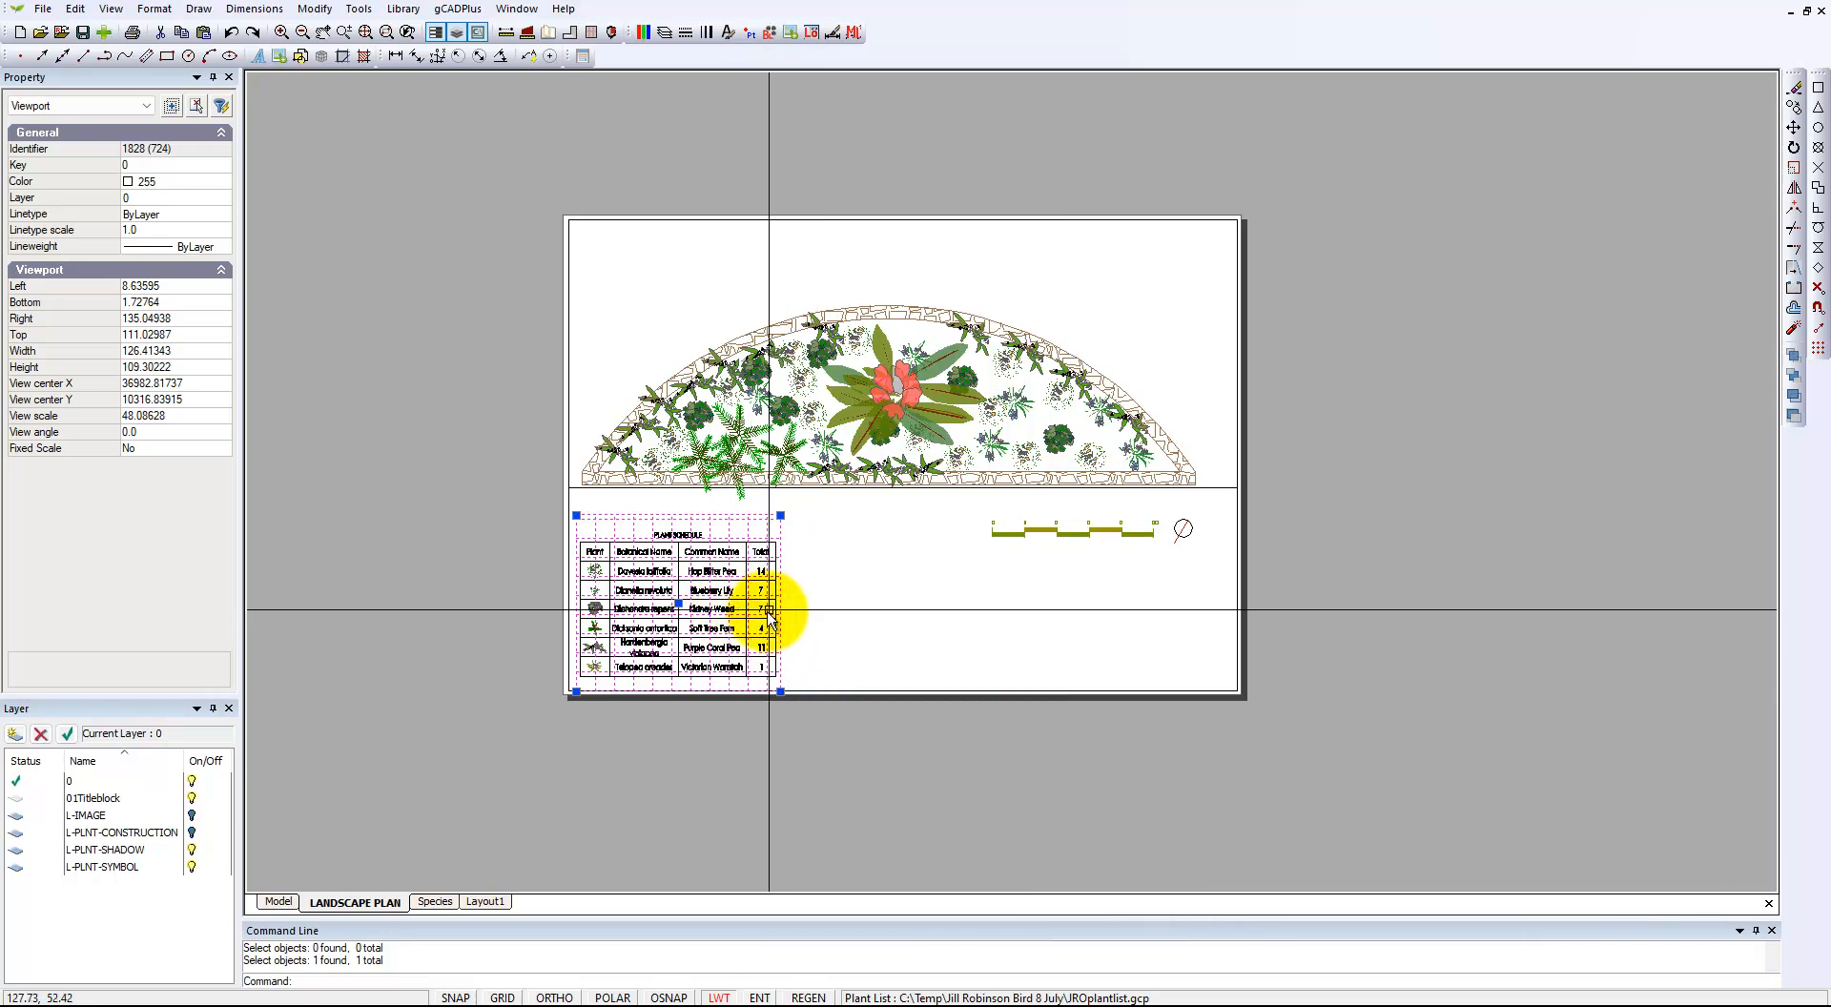
{"action": "left_click", "coordinate": [677, 602]}
{"action": "left_click", "coordinate": [513, 591]}
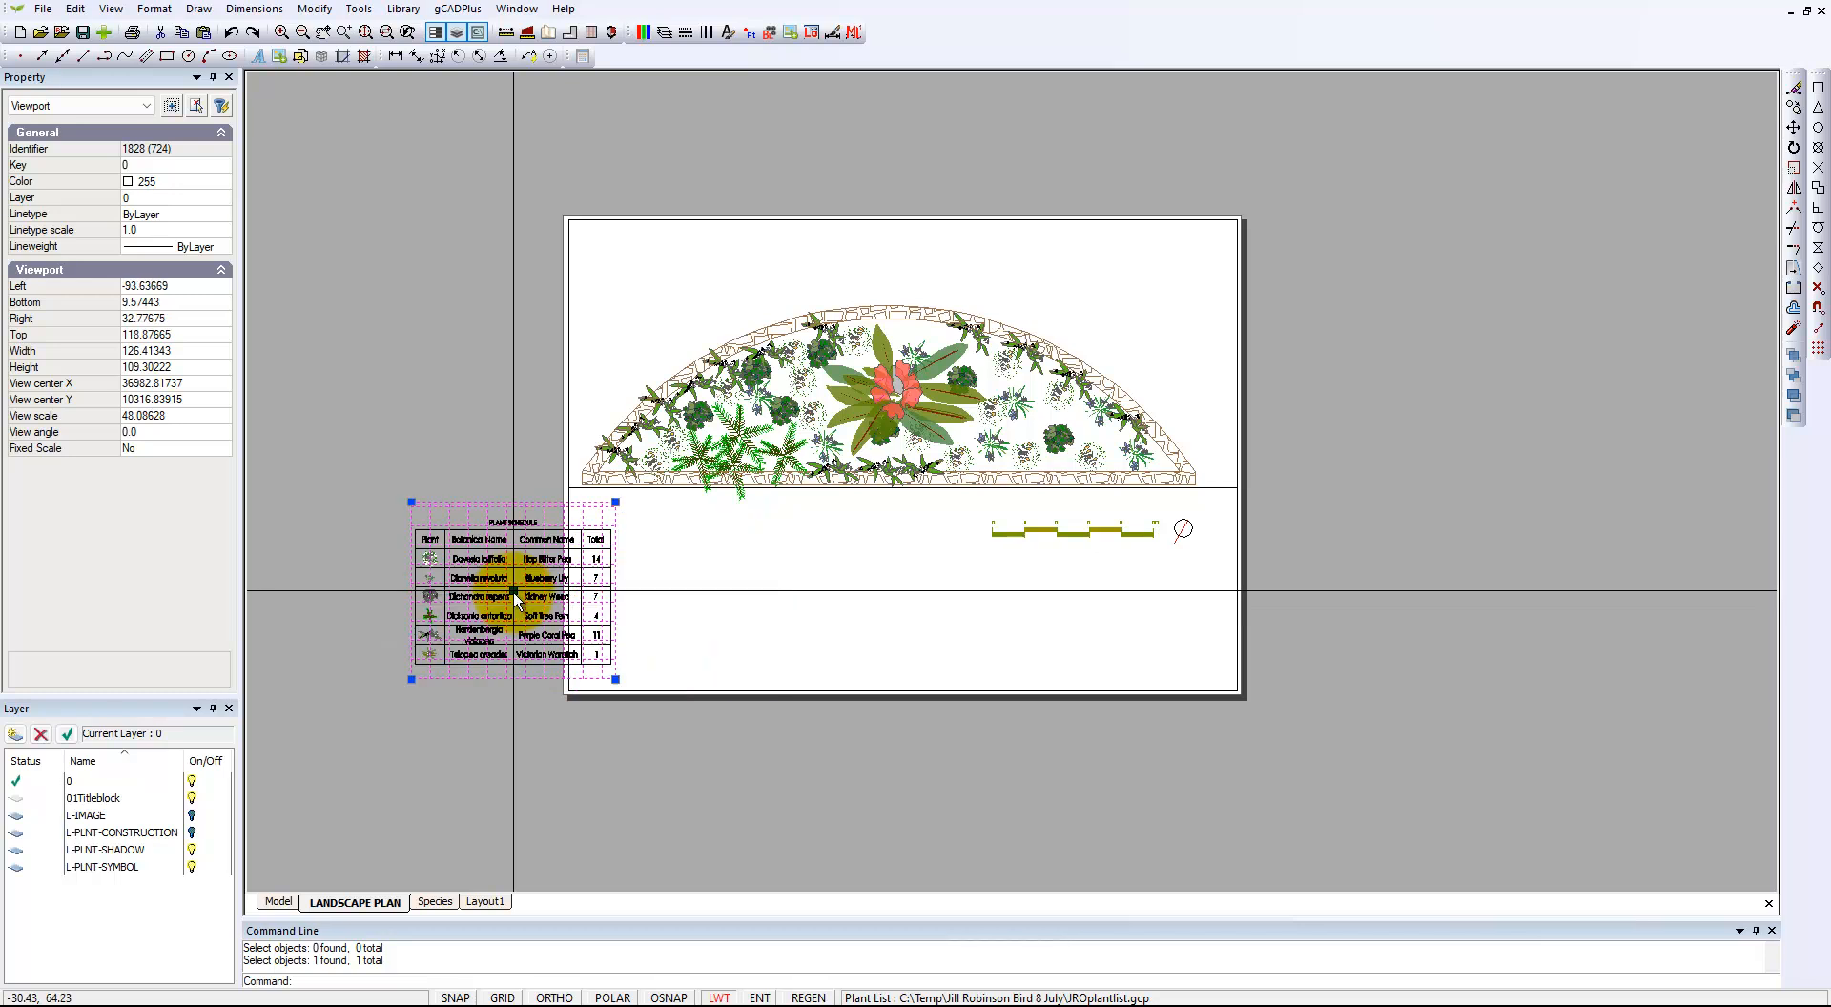
{"action": "key", "text": "Escape"}
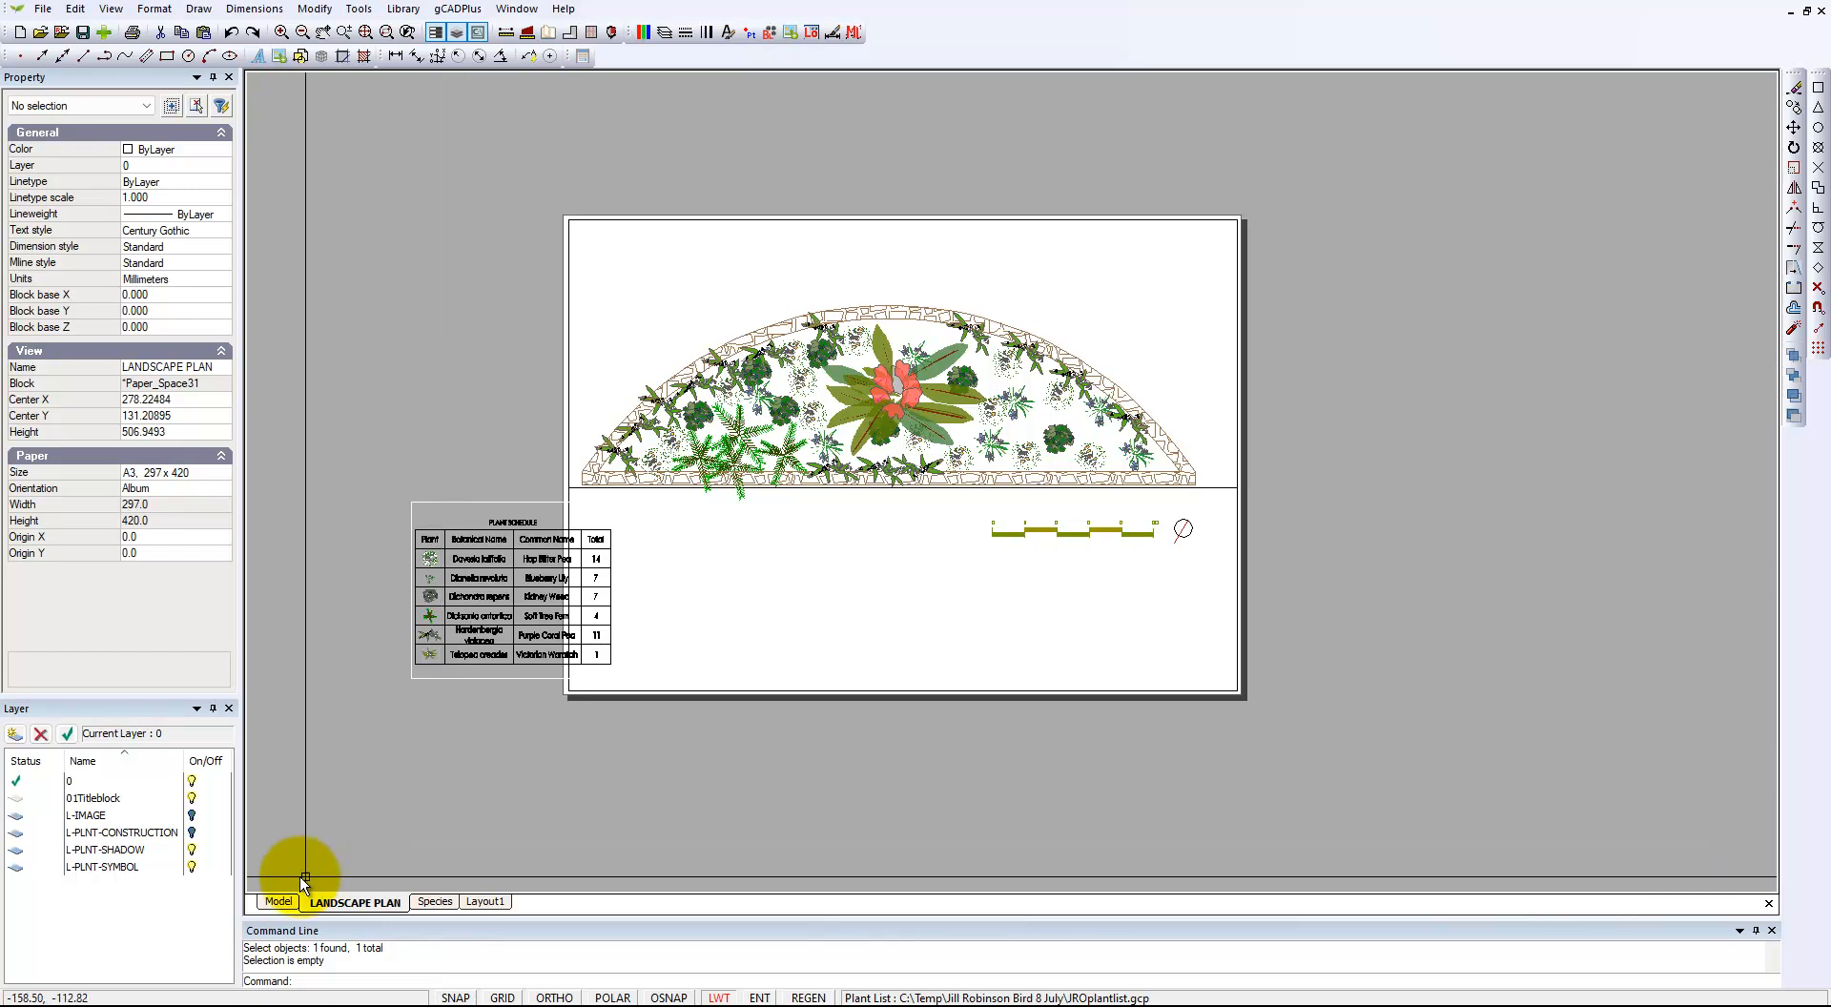
Look at the garden bed and plant schedule in model space, then return to the LANDSCAPE PLAN layout.
{"action": "left_click", "coordinate": [279, 901]}
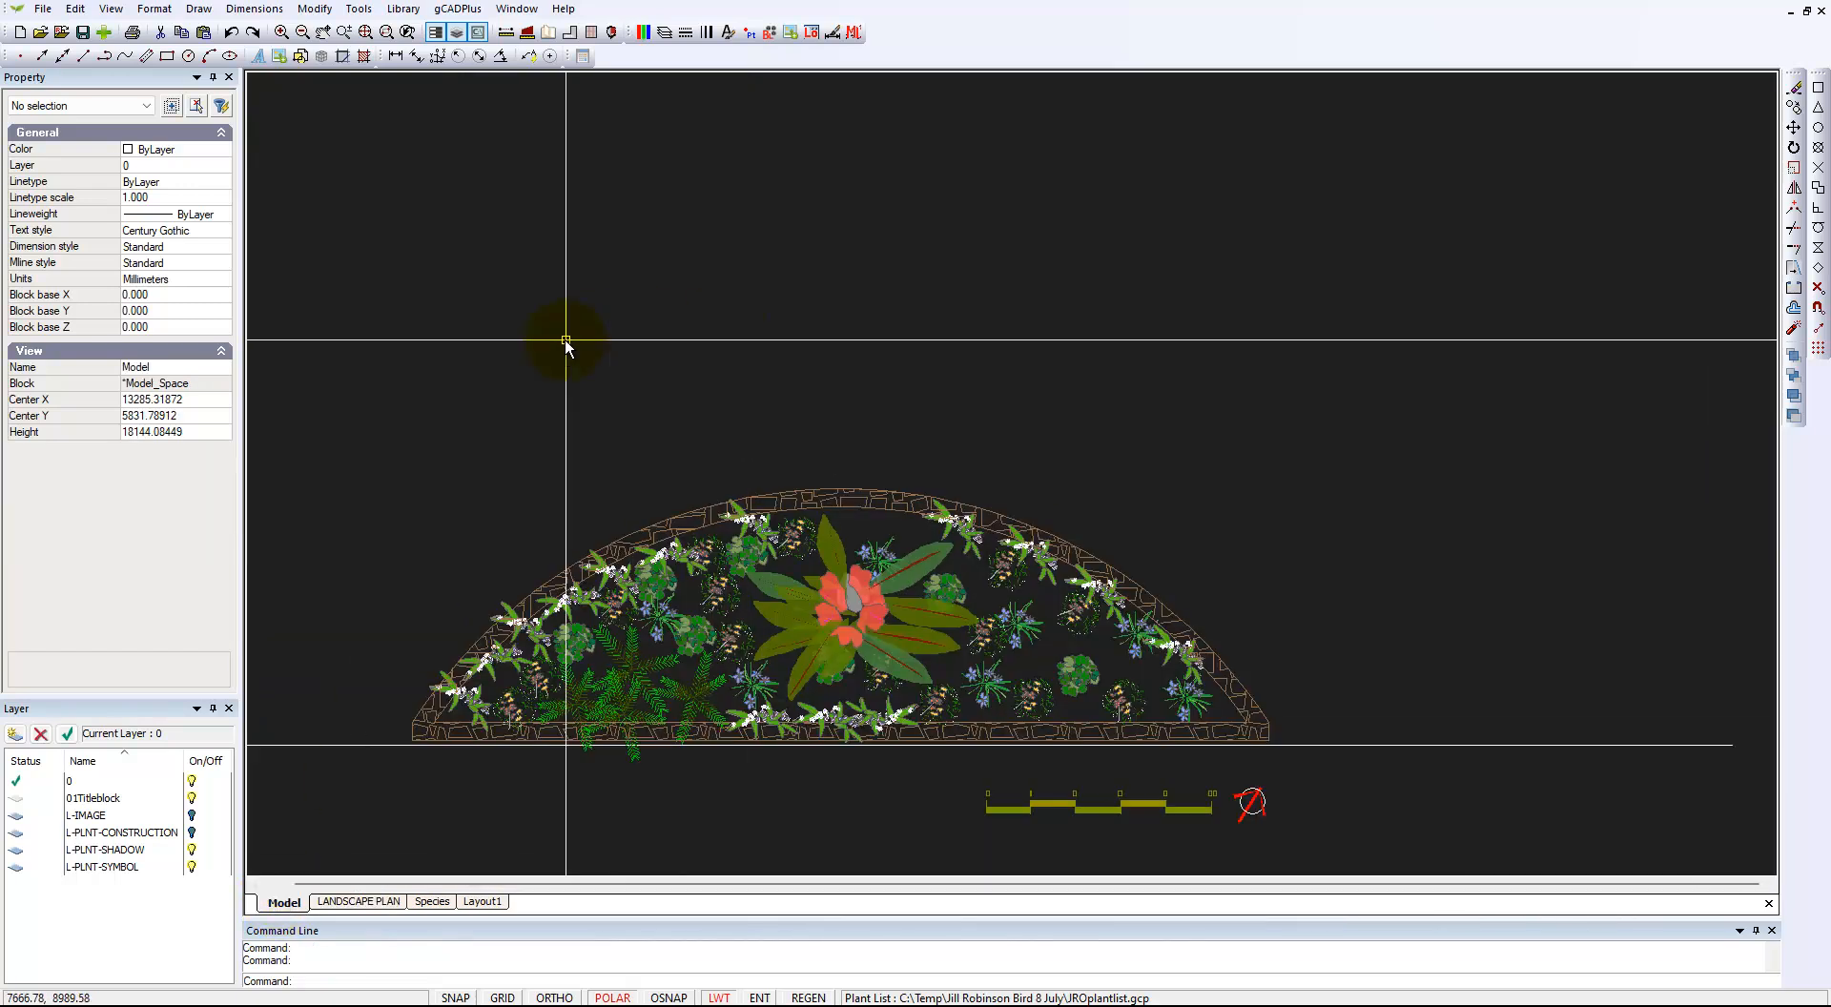
{"action": "scroll", "coordinate": [581, 334], "scroll_direction": "down", "scroll_amount": 3}
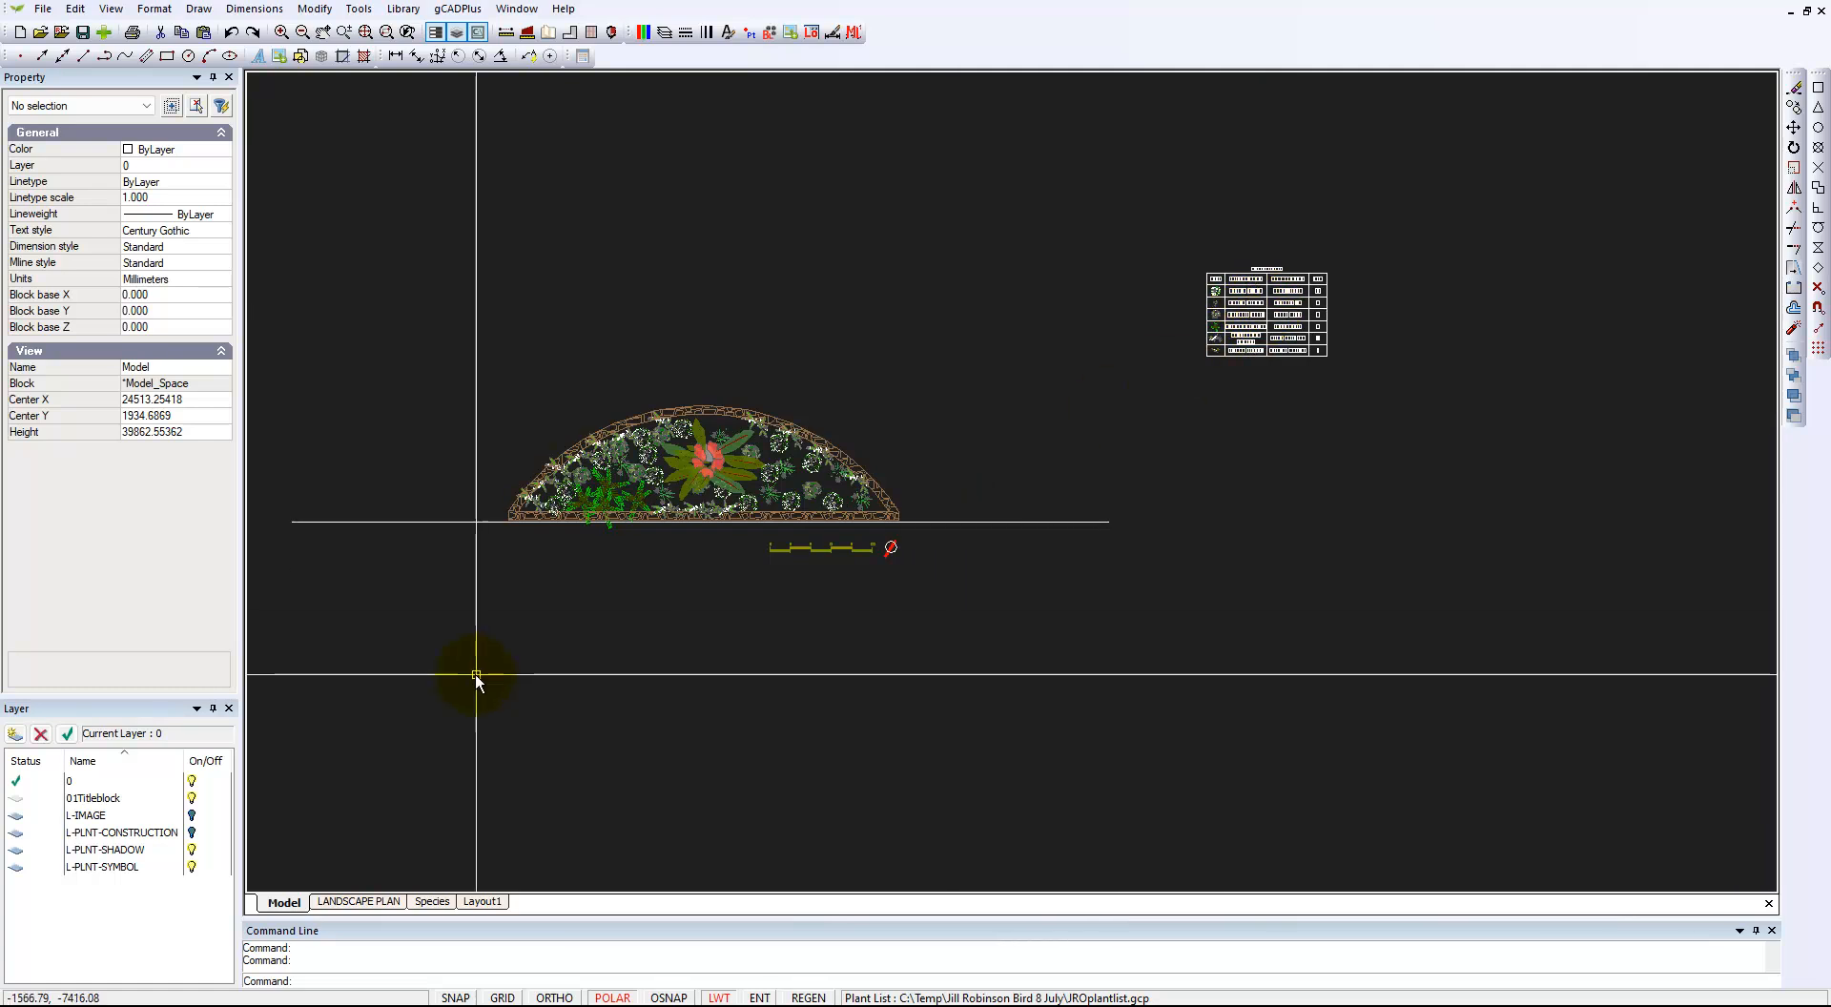
{"action": "left_click", "coordinate": [390, 904]}
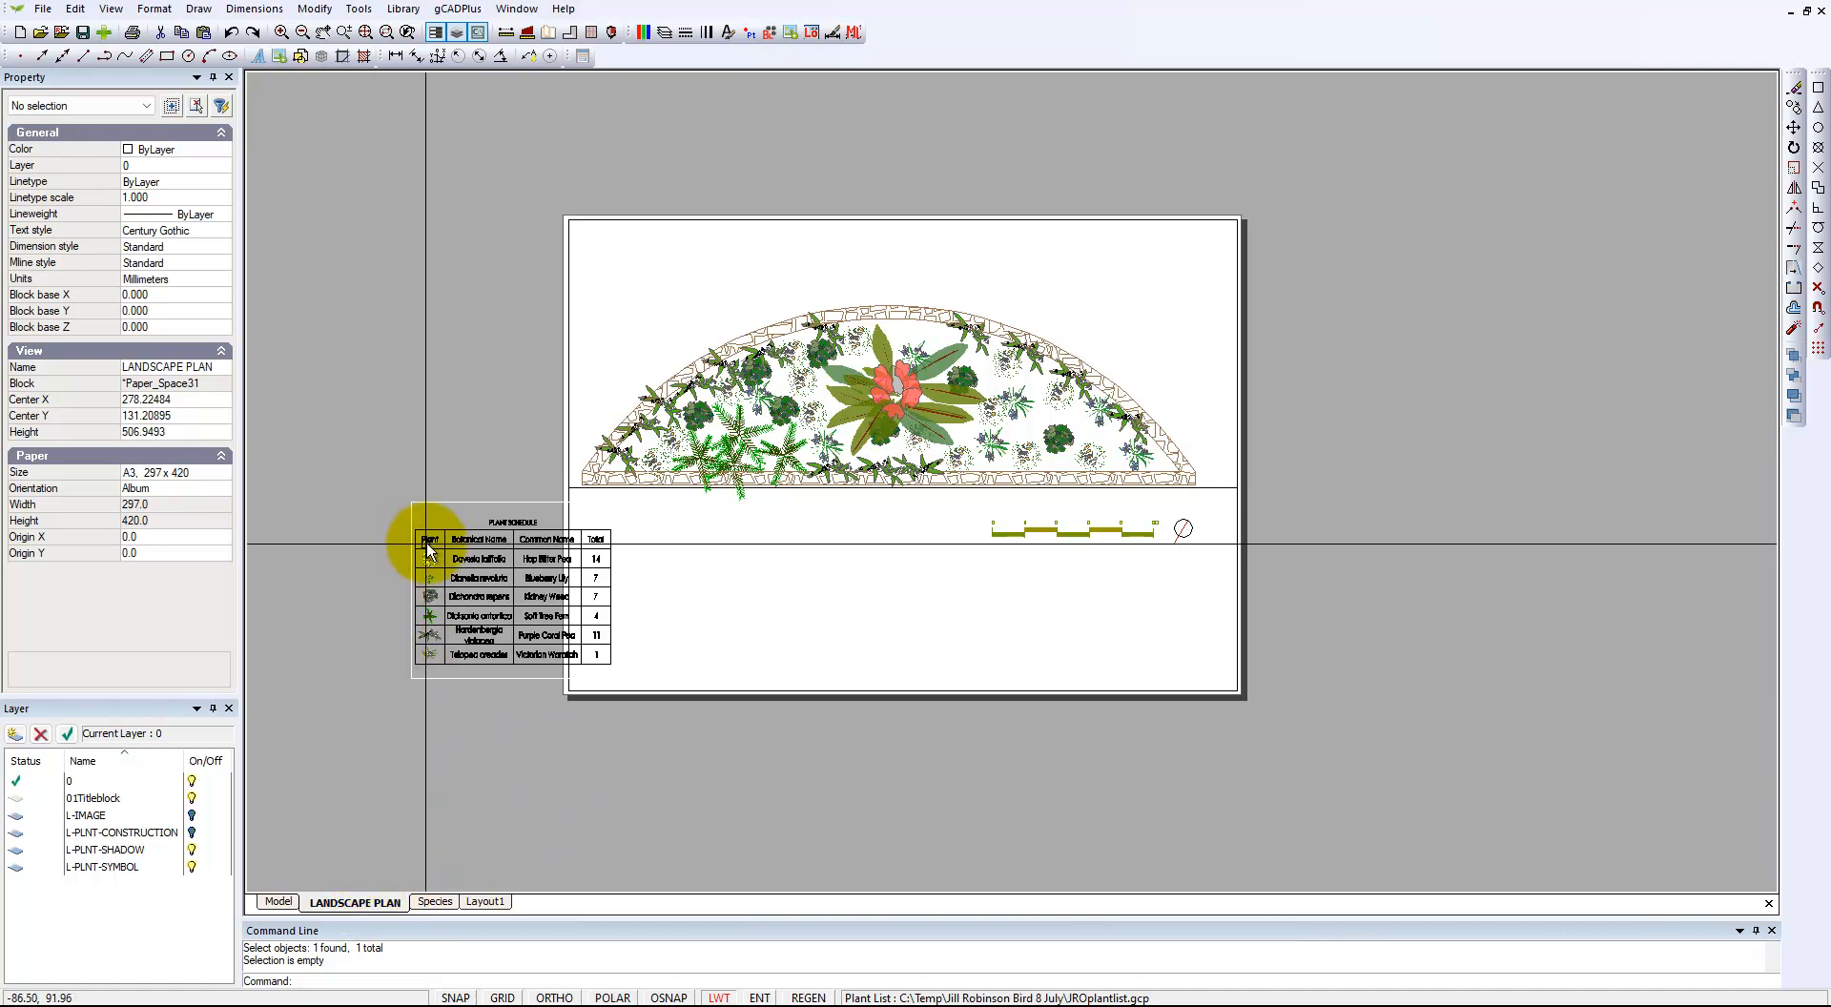
Enlarge the plant schedule viewport's view frame slightly around the table in model space and display the new view on the layout.
{"action": "double_click", "coordinate": [422, 515]}
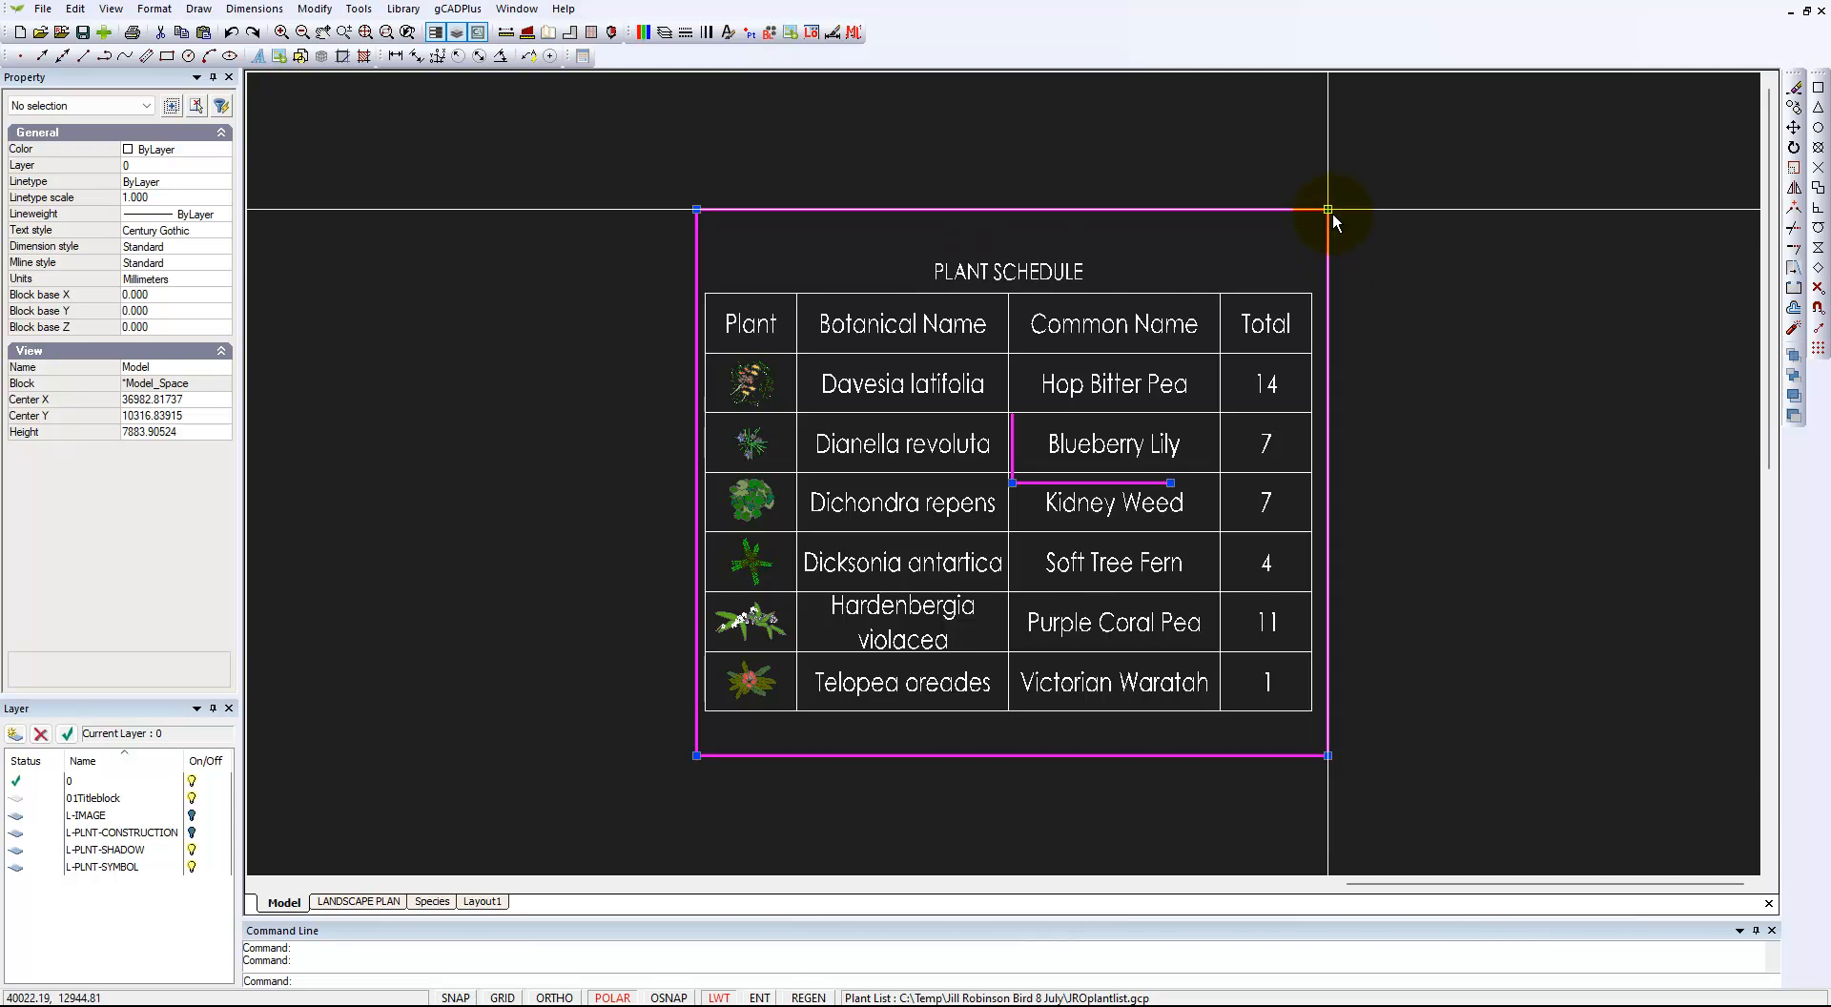
{"action": "left_click", "coordinate": [1335, 213]}
{"action": "left_click", "coordinate": [1345, 194]}
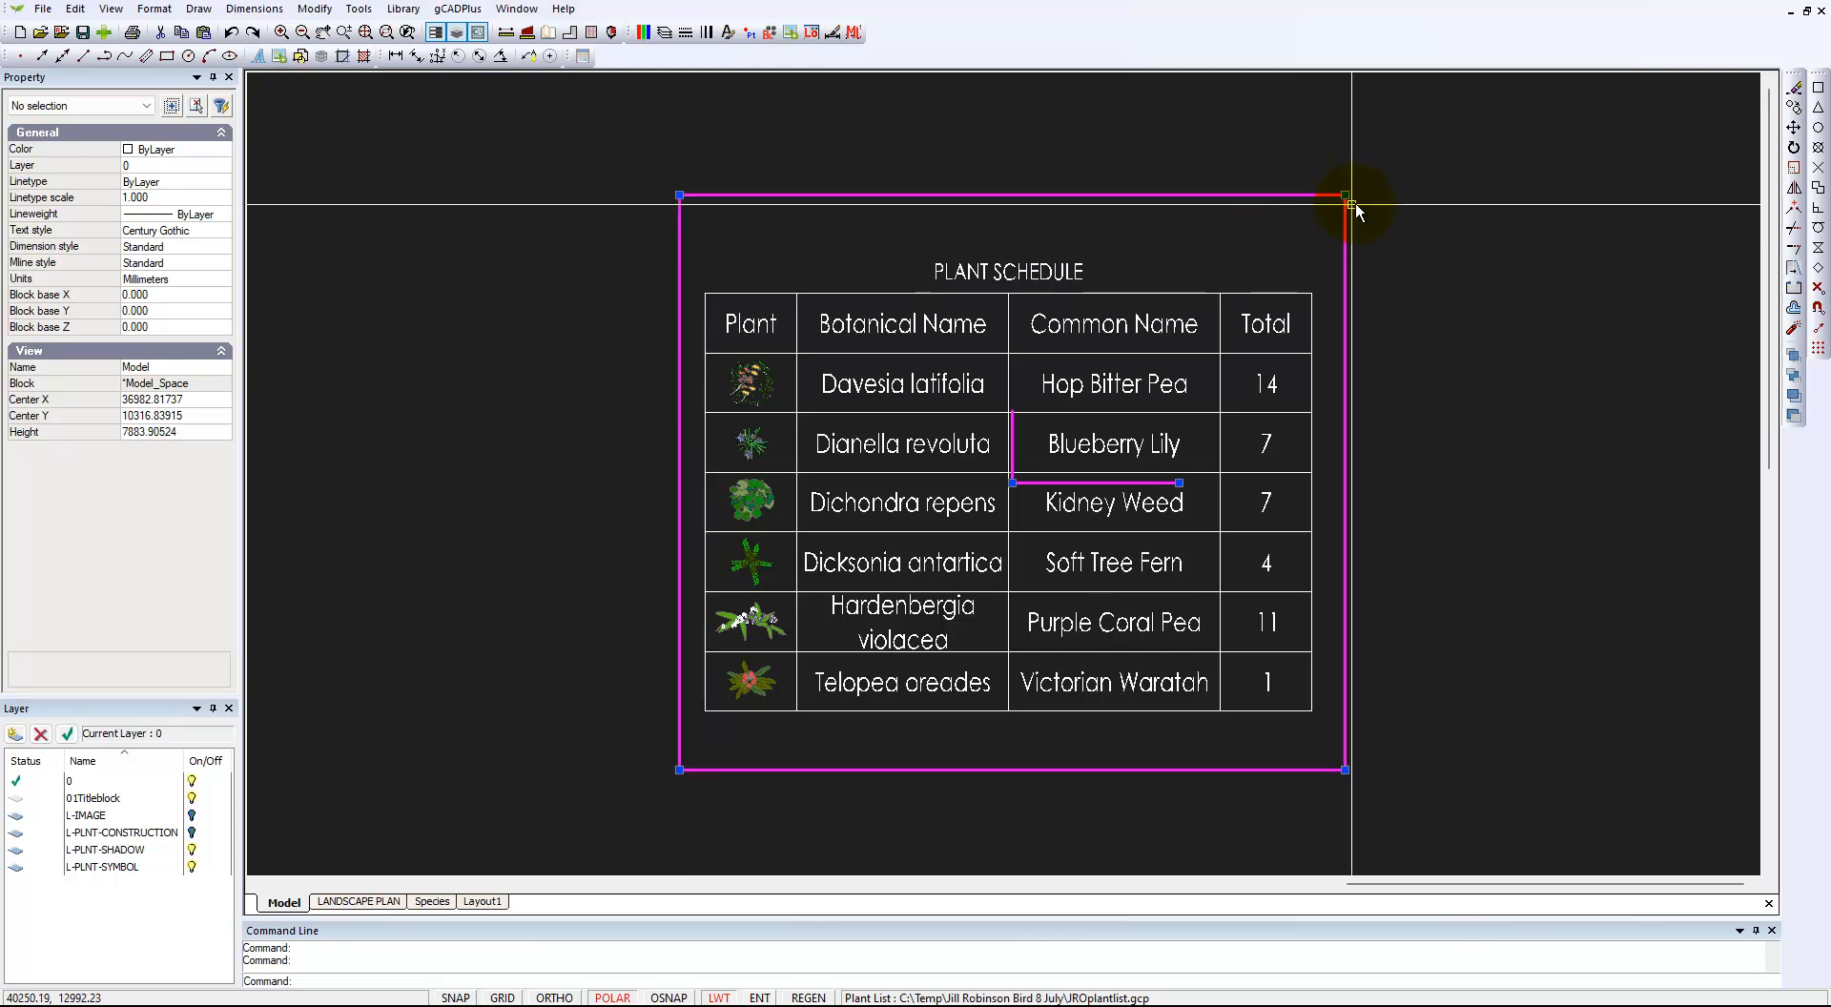
{"action": "right_click", "coordinate": [1293, 229]}
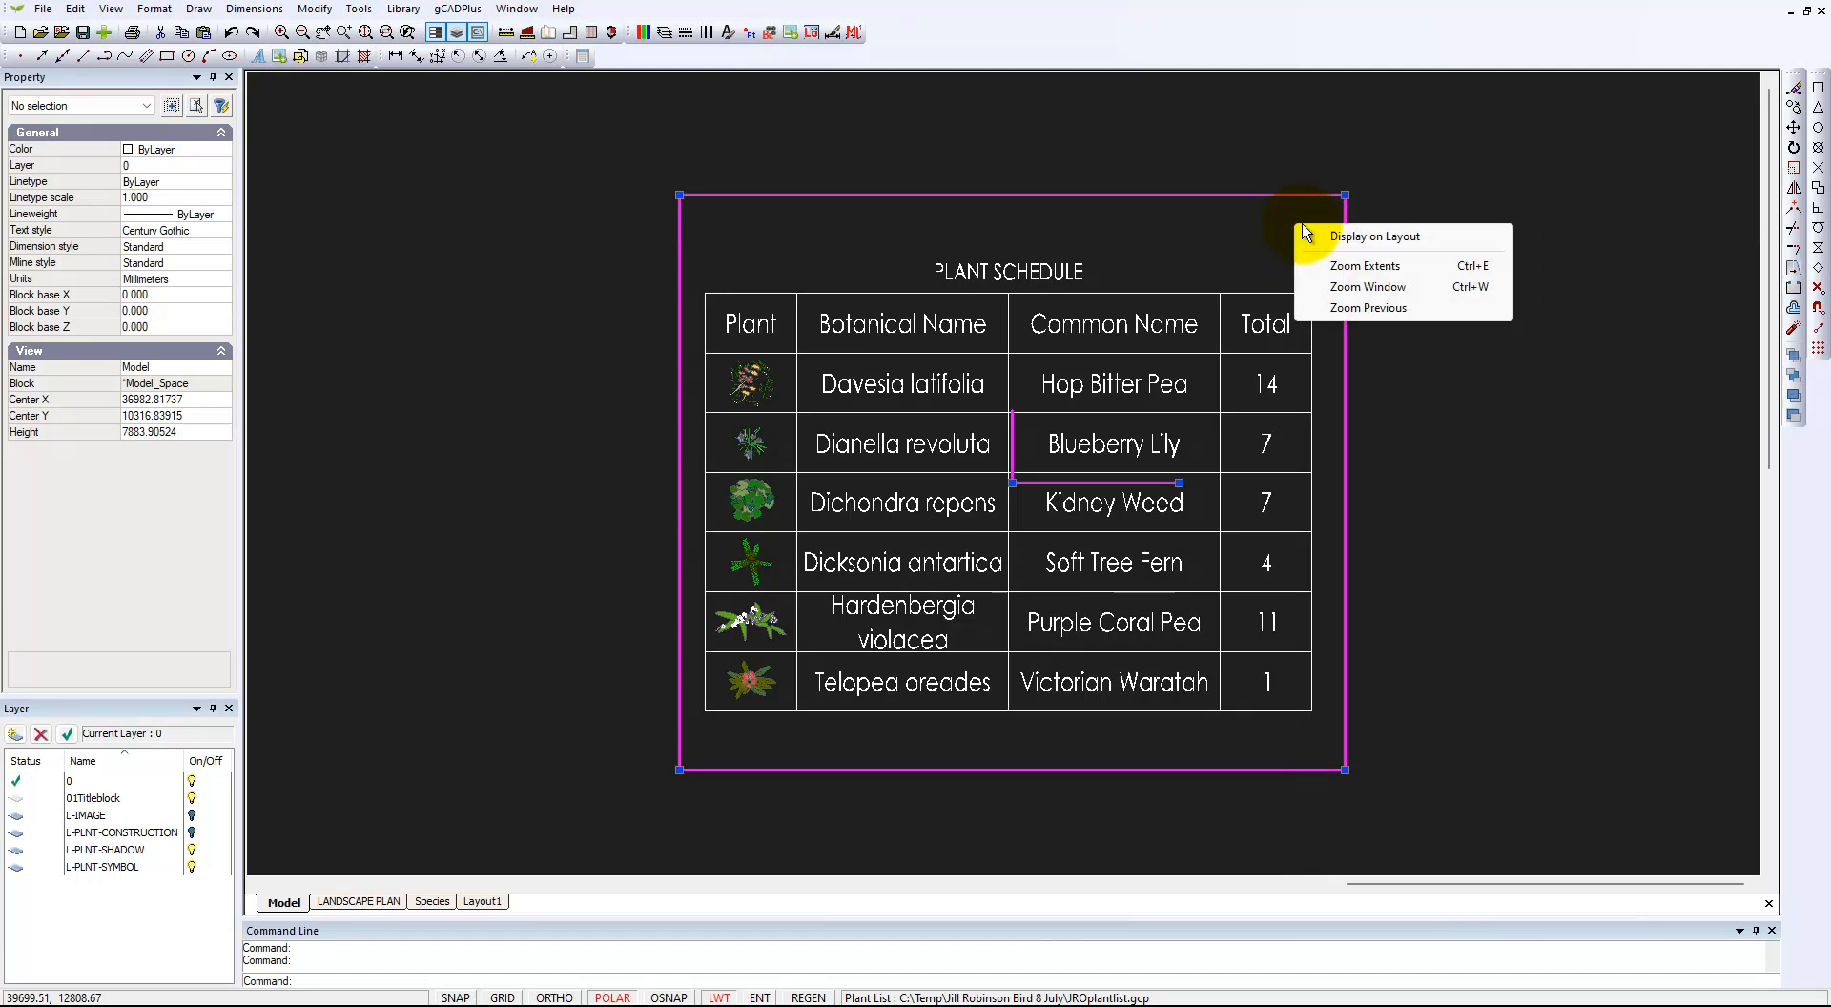
{"action": "left_click", "coordinate": [1348, 237]}
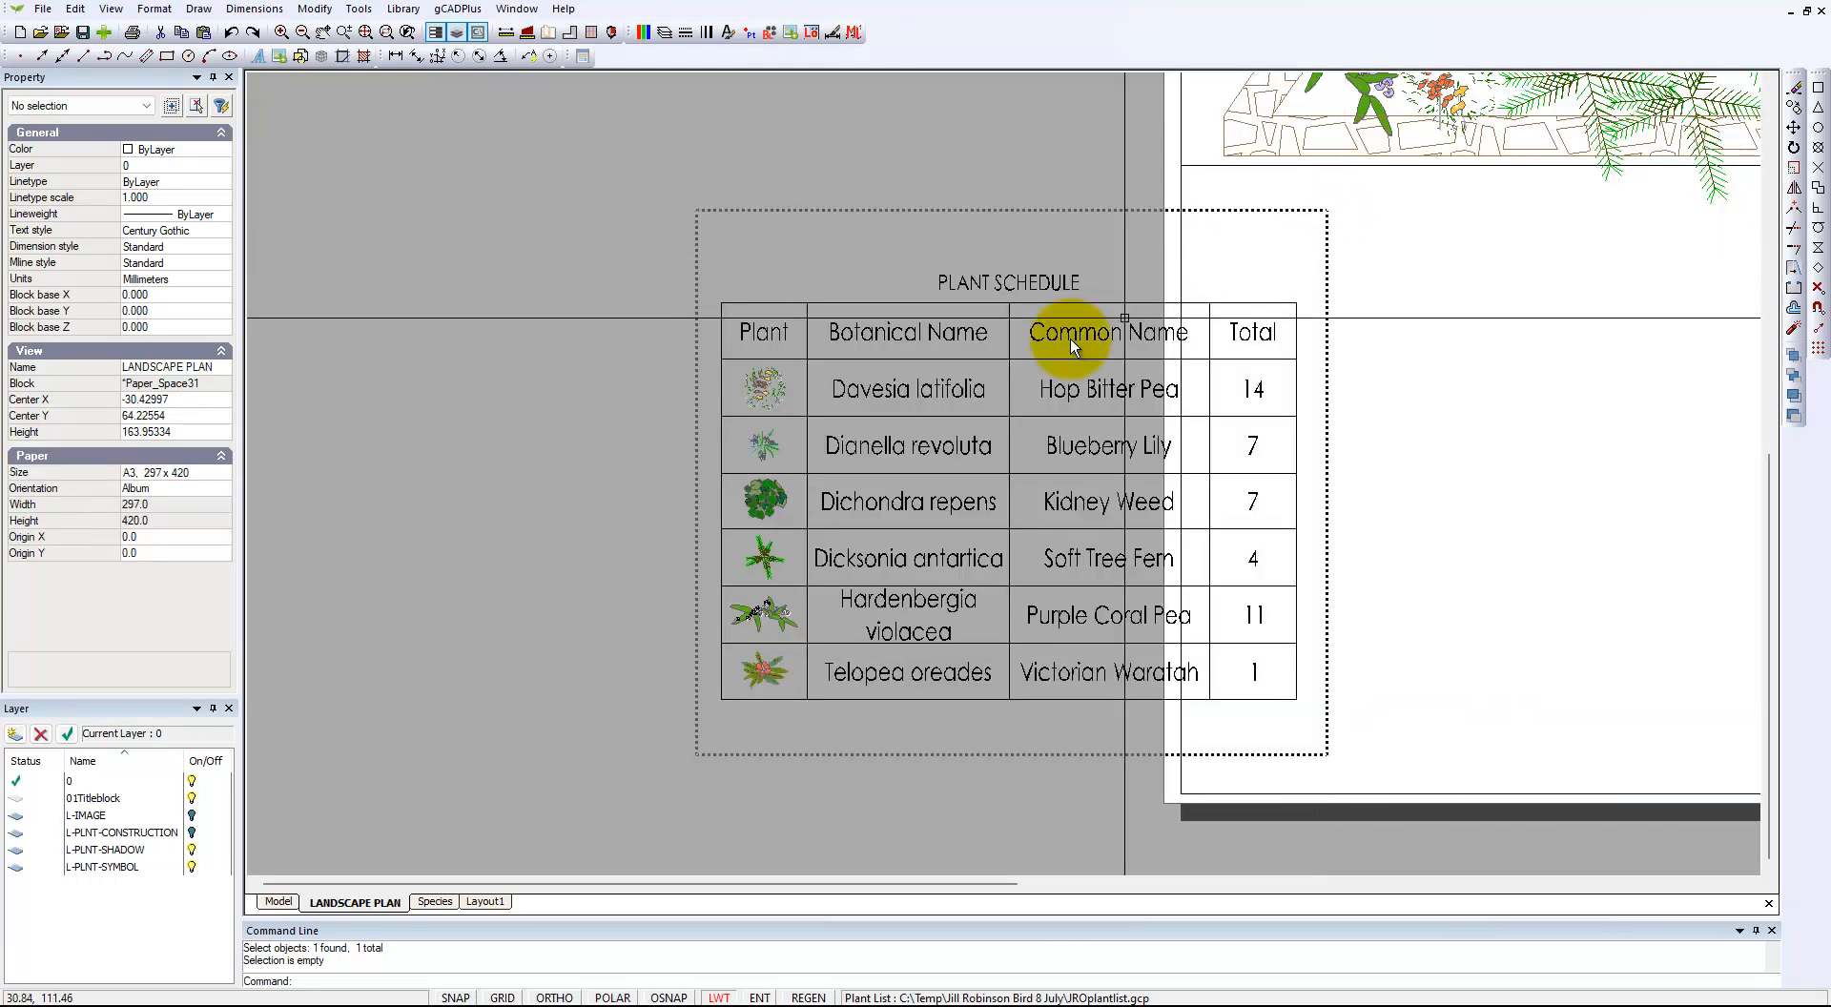
Select the plant schedule viewport to check its view scale property, then deselect it.
{"action": "left_click", "coordinate": [694, 283]}
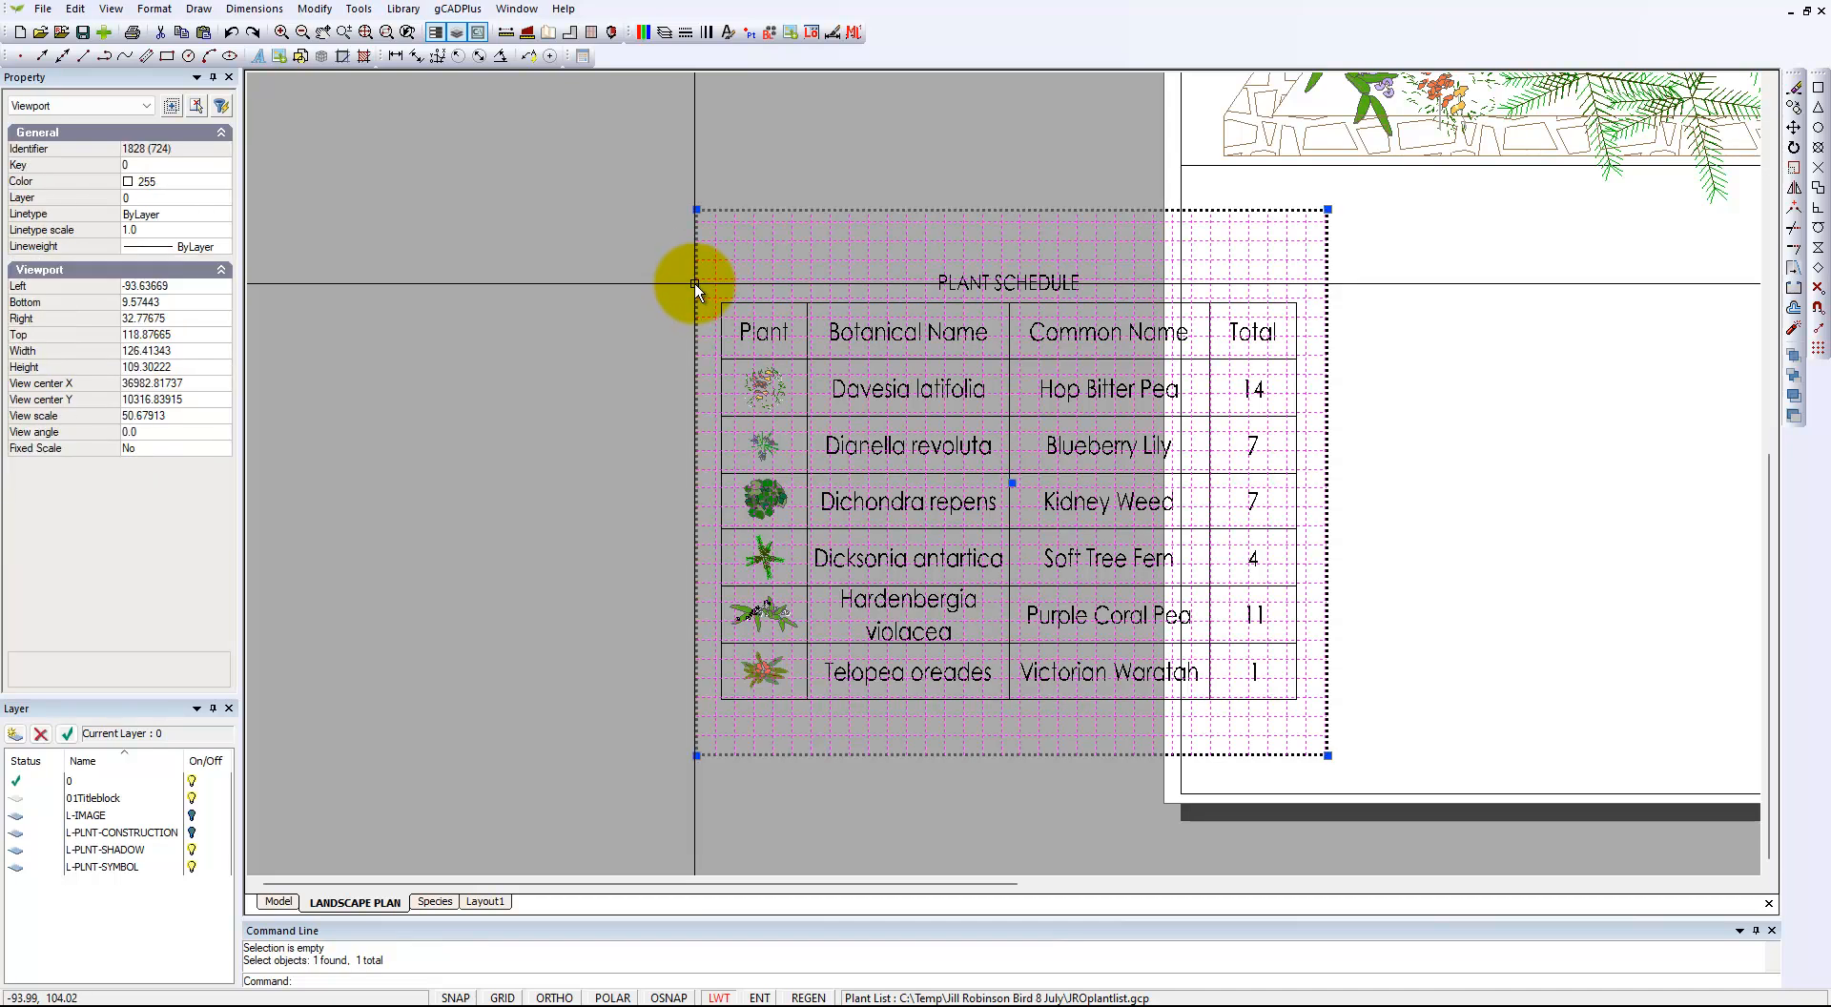
{"action": "right_click", "coordinate": [694, 283]}
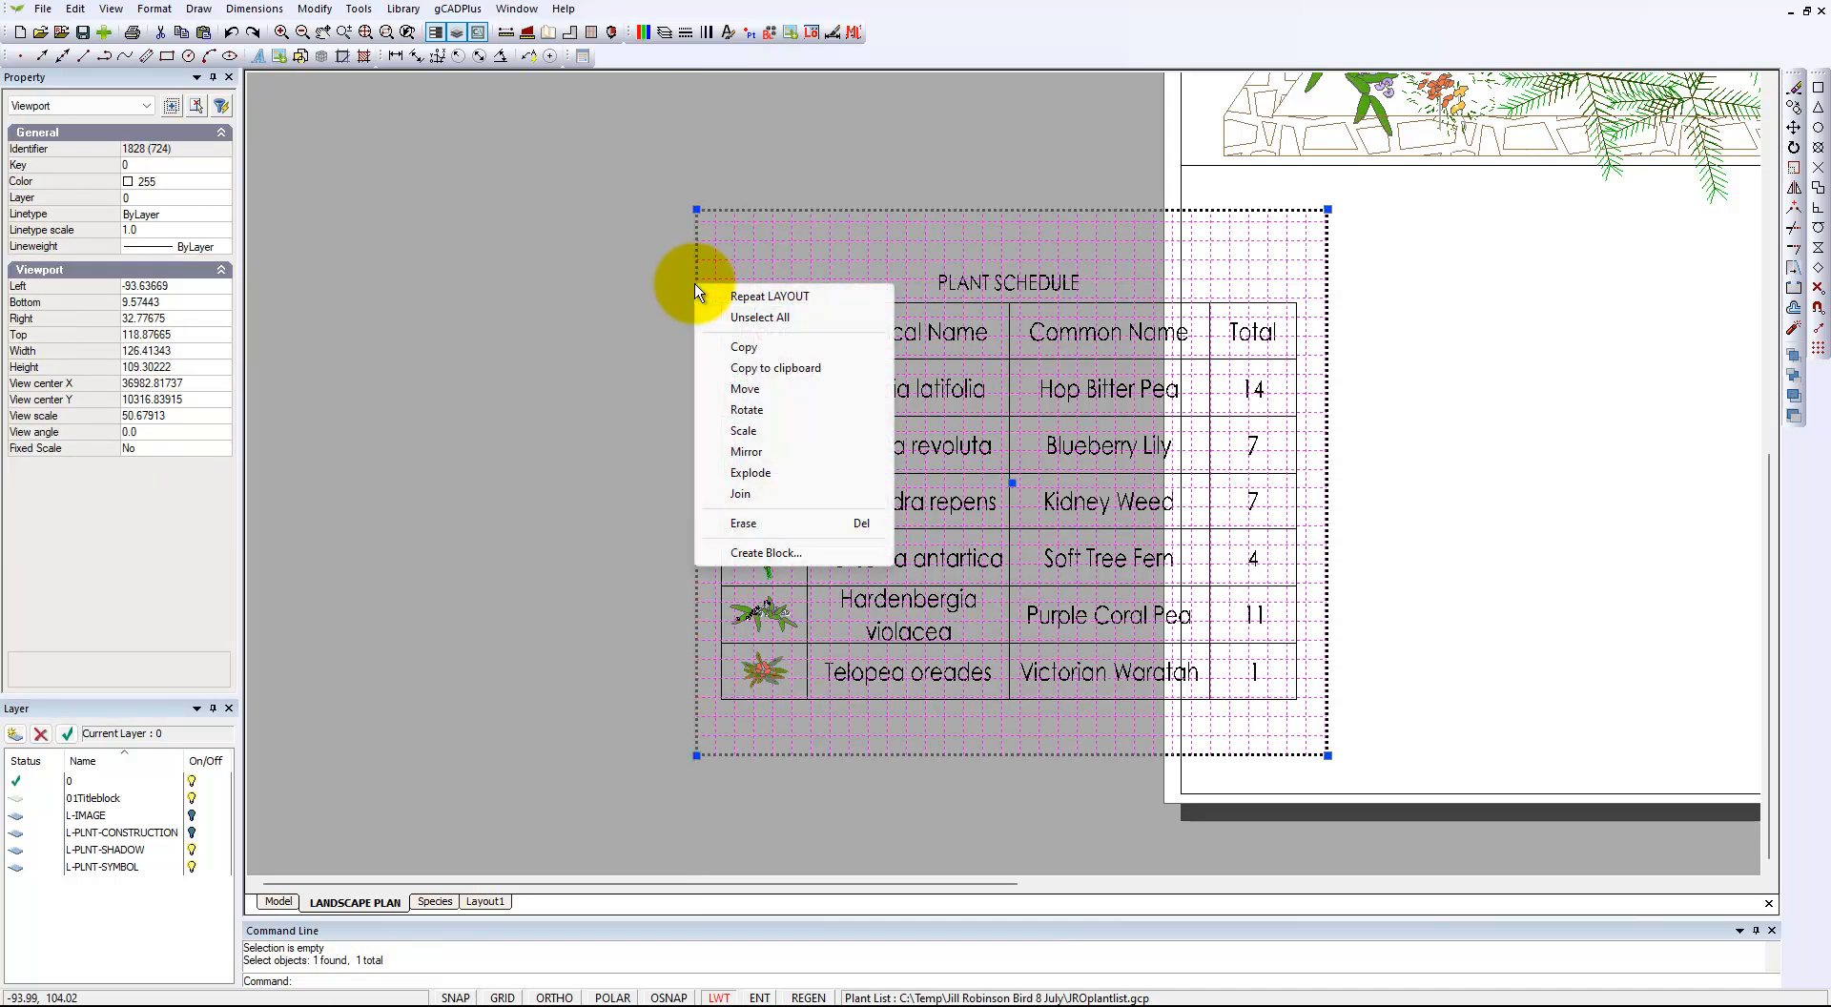
{"action": "left_click", "coordinate": [760, 317]}
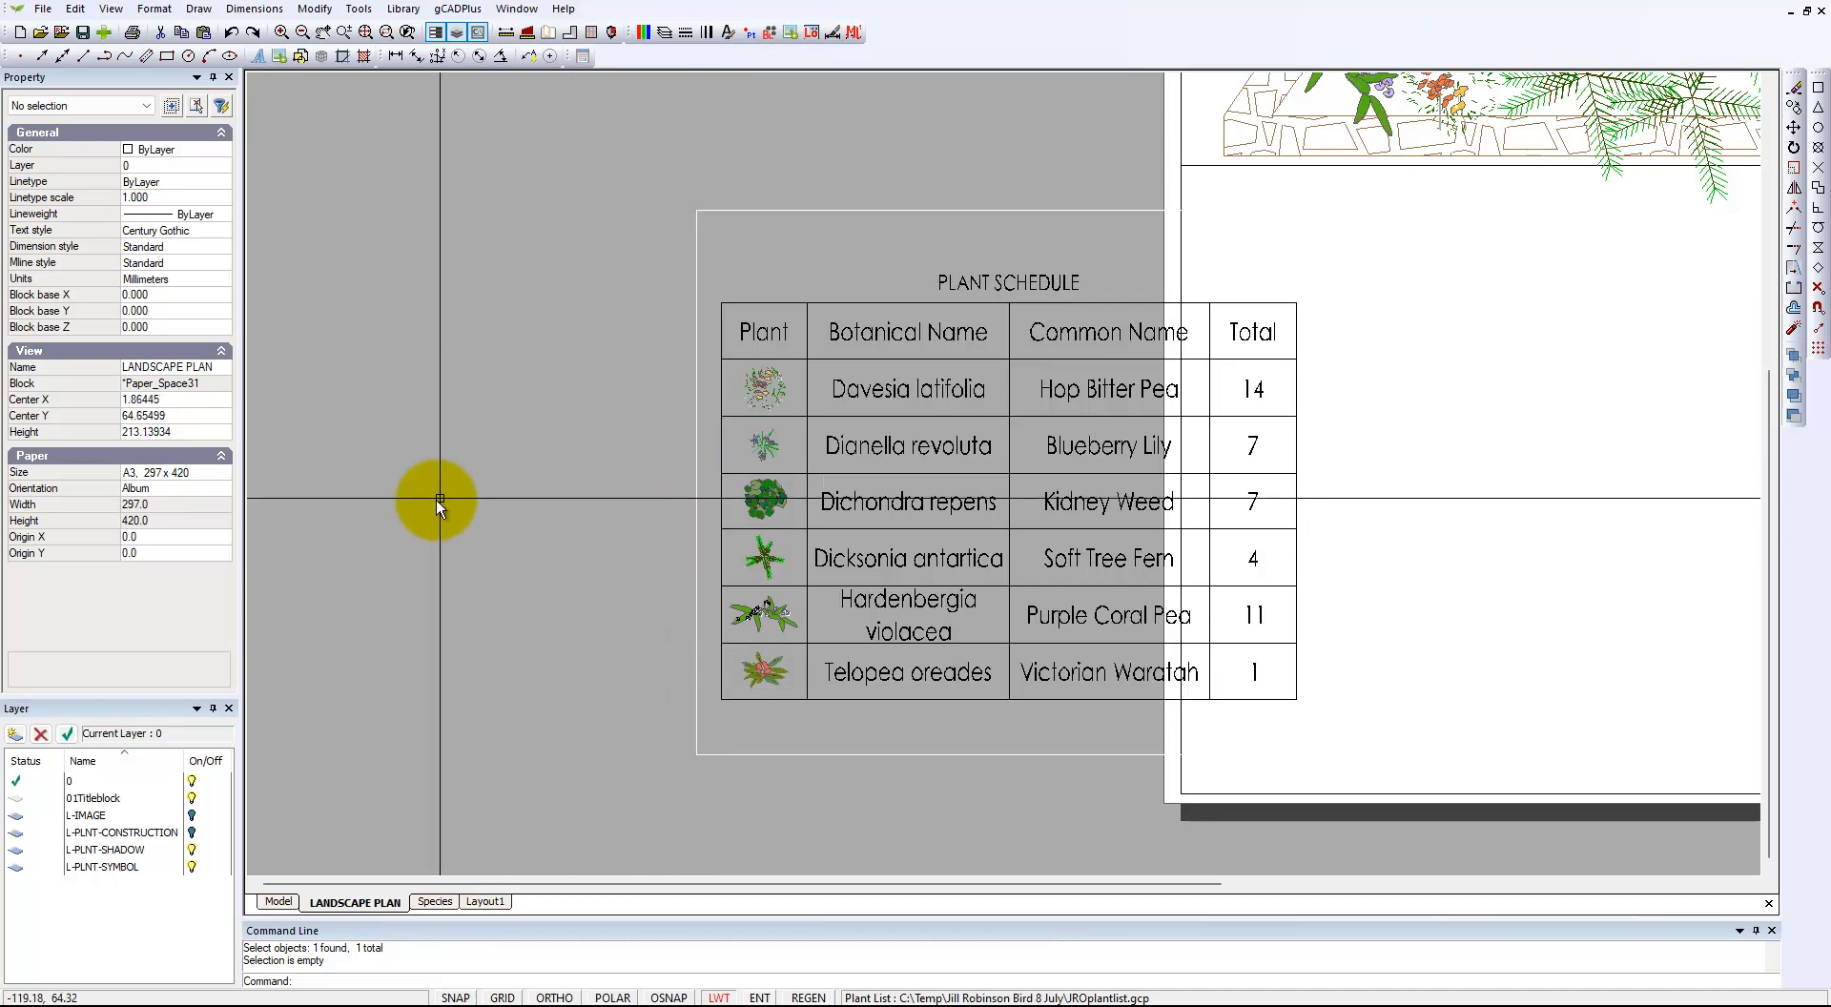
Move the plant schedule viewport back onto the sheet below the garden bed's left half and show the whole layout.
{"action": "scroll", "coordinate": [462, 494], "scroll_direction": "down", "scroll_amount": 2}
{"action": "left_click", "coordinate": [738, 326]}
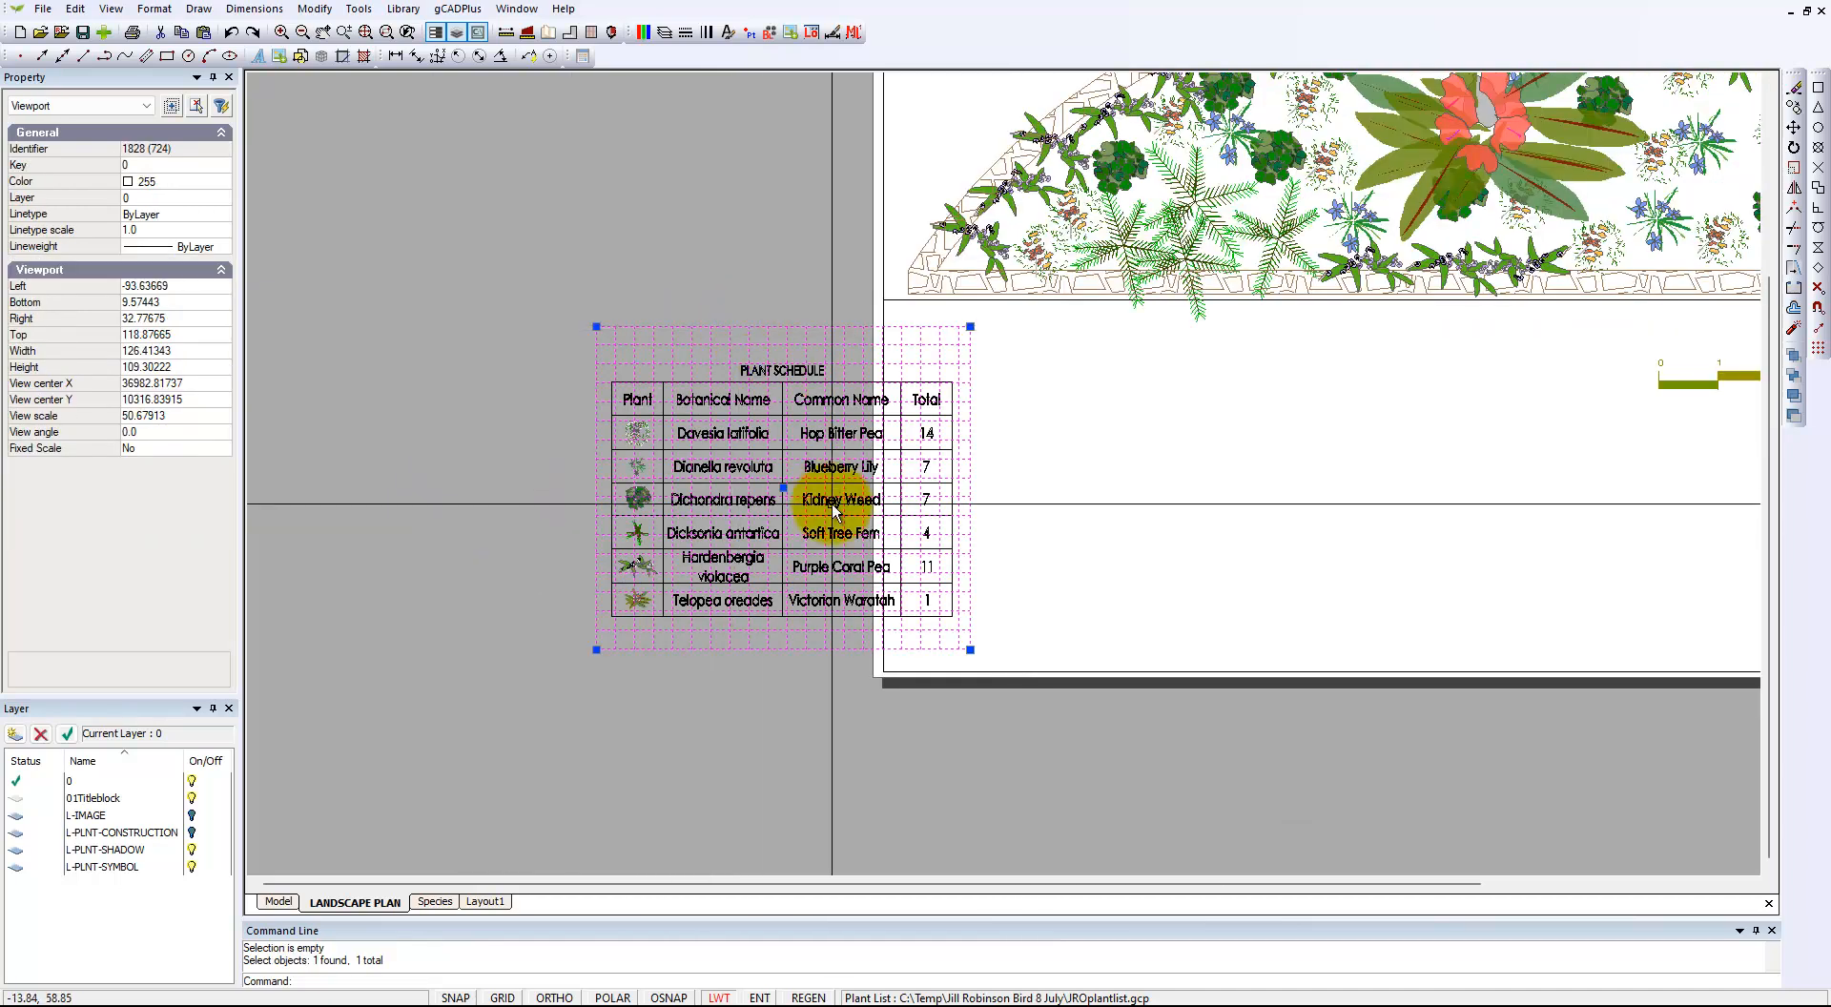
{"action": "left_click", "coordinate": [781, 486]}
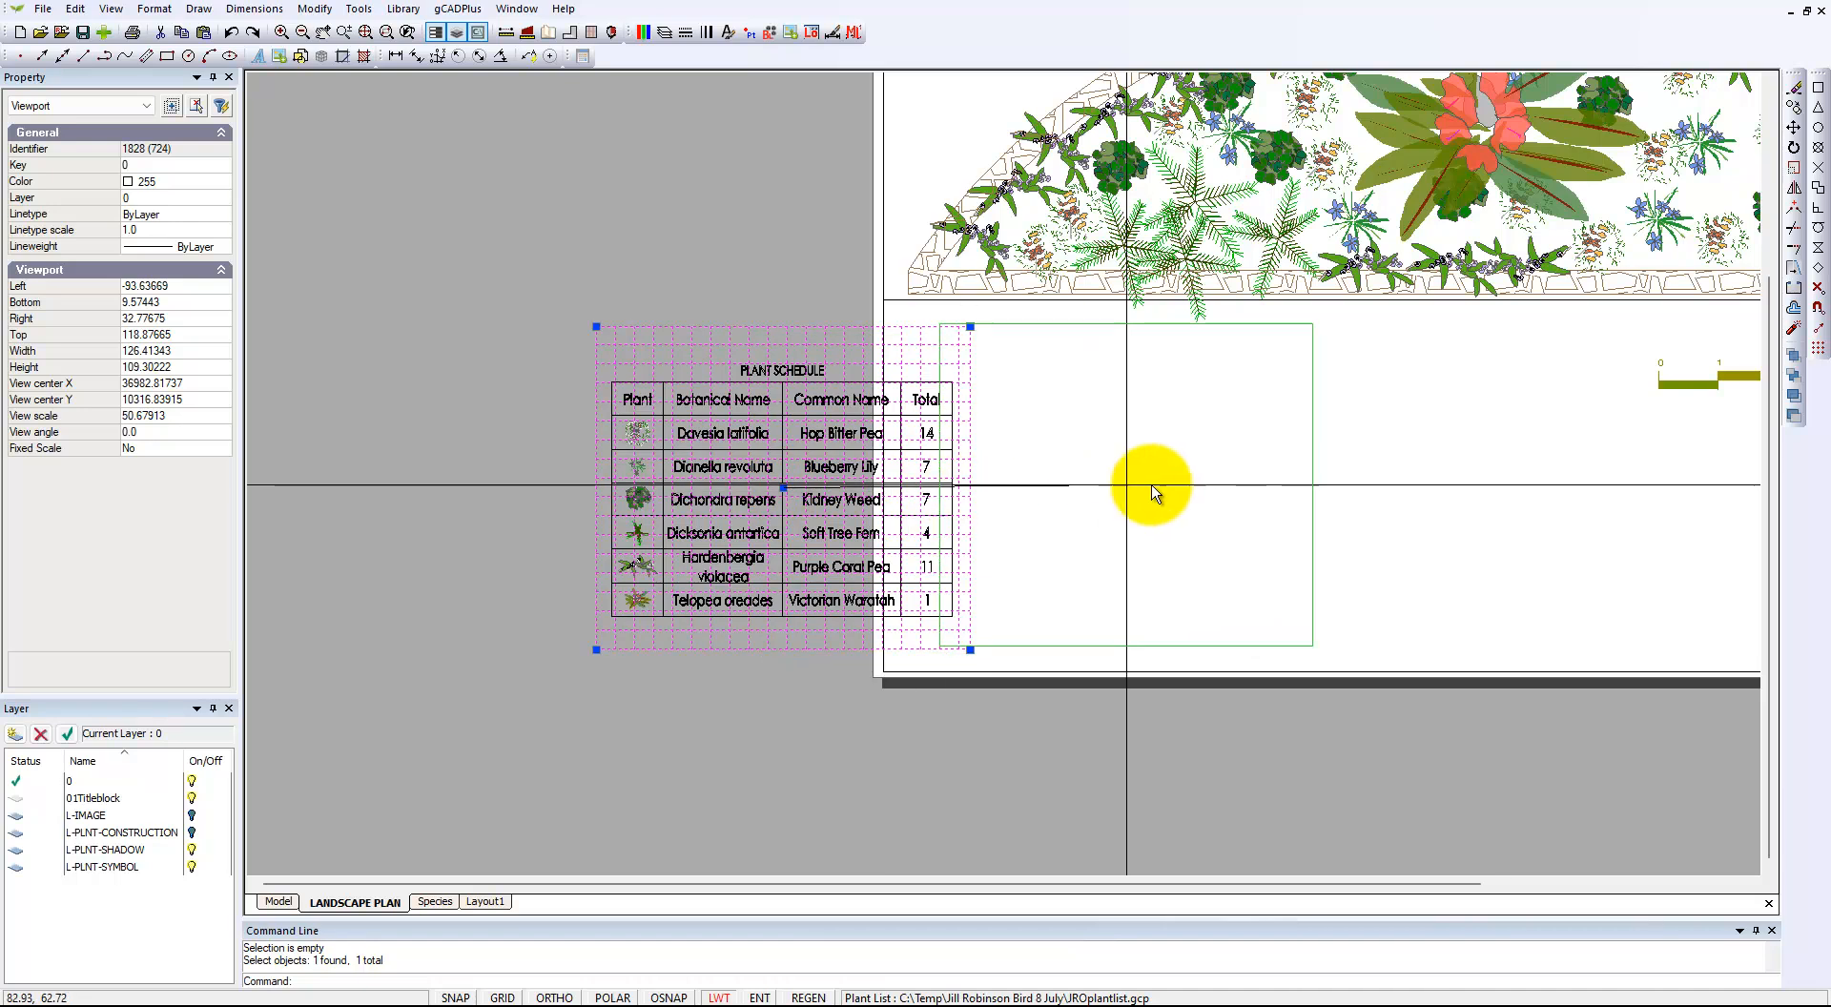
{"action": "left_click", "coordinate": [1097, 482]}
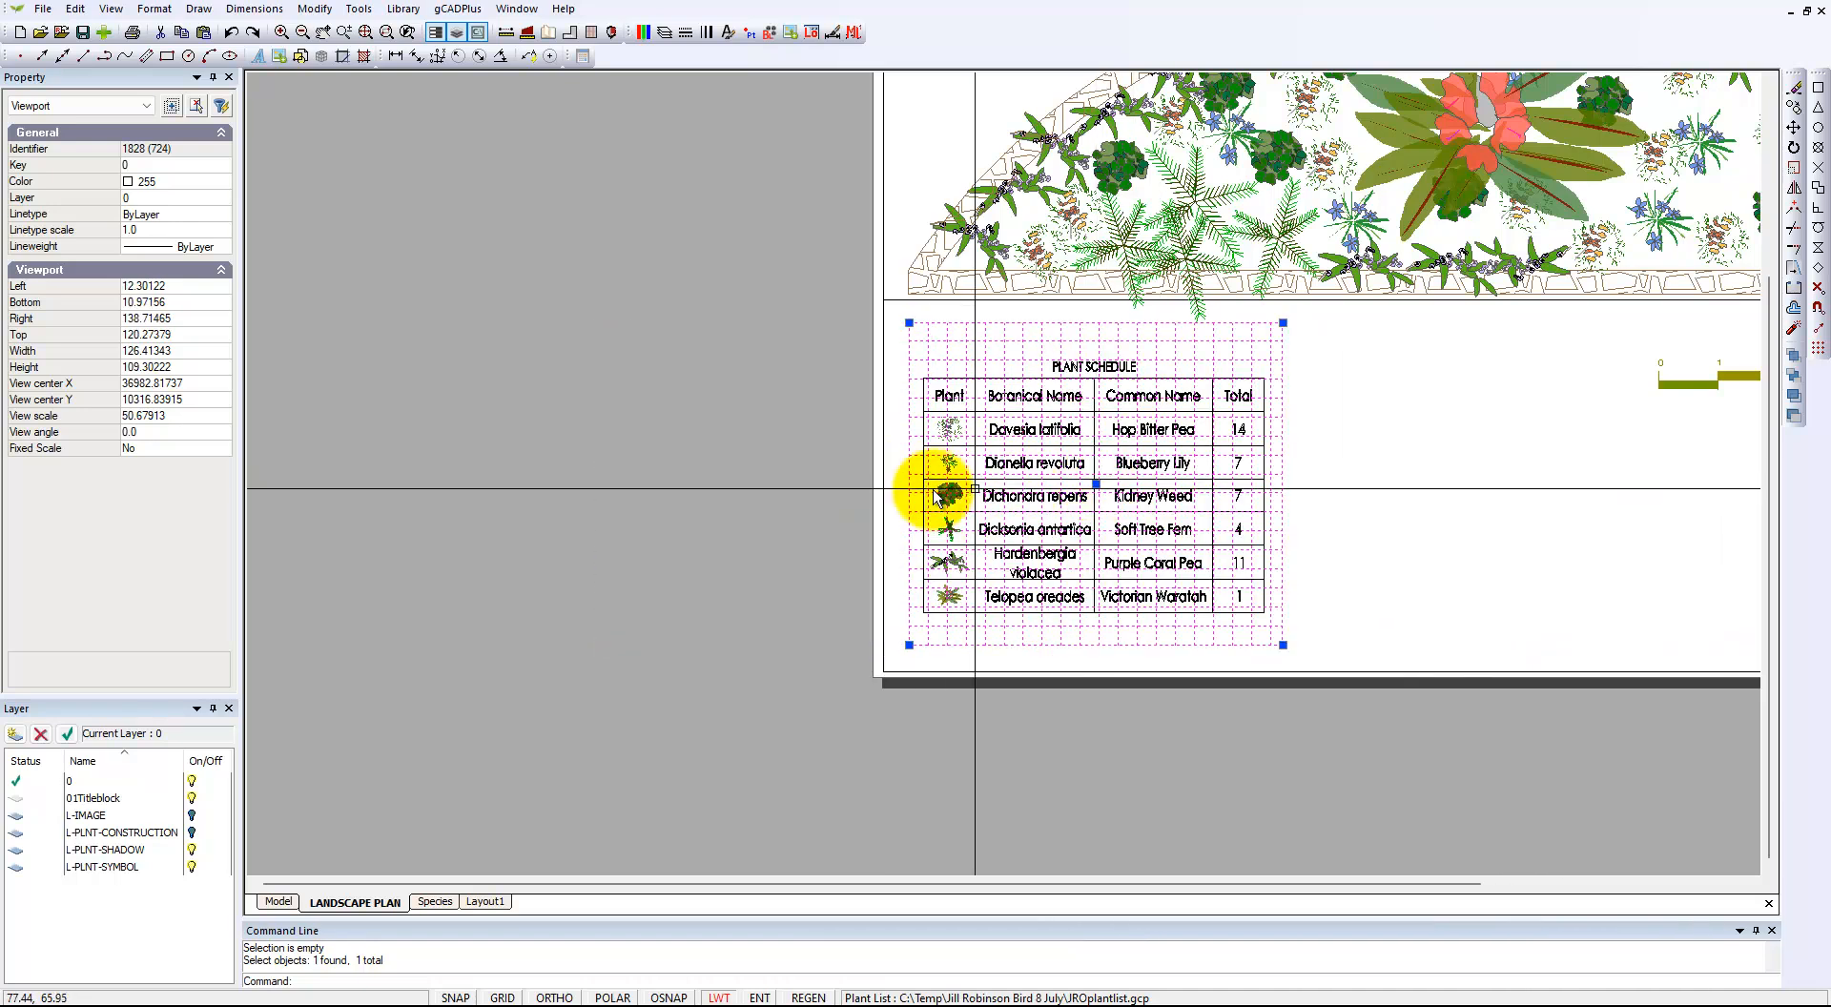
{"action": "key", "text": "Escape"}
{"action": "right_click", "coordinate": [547, 346]}
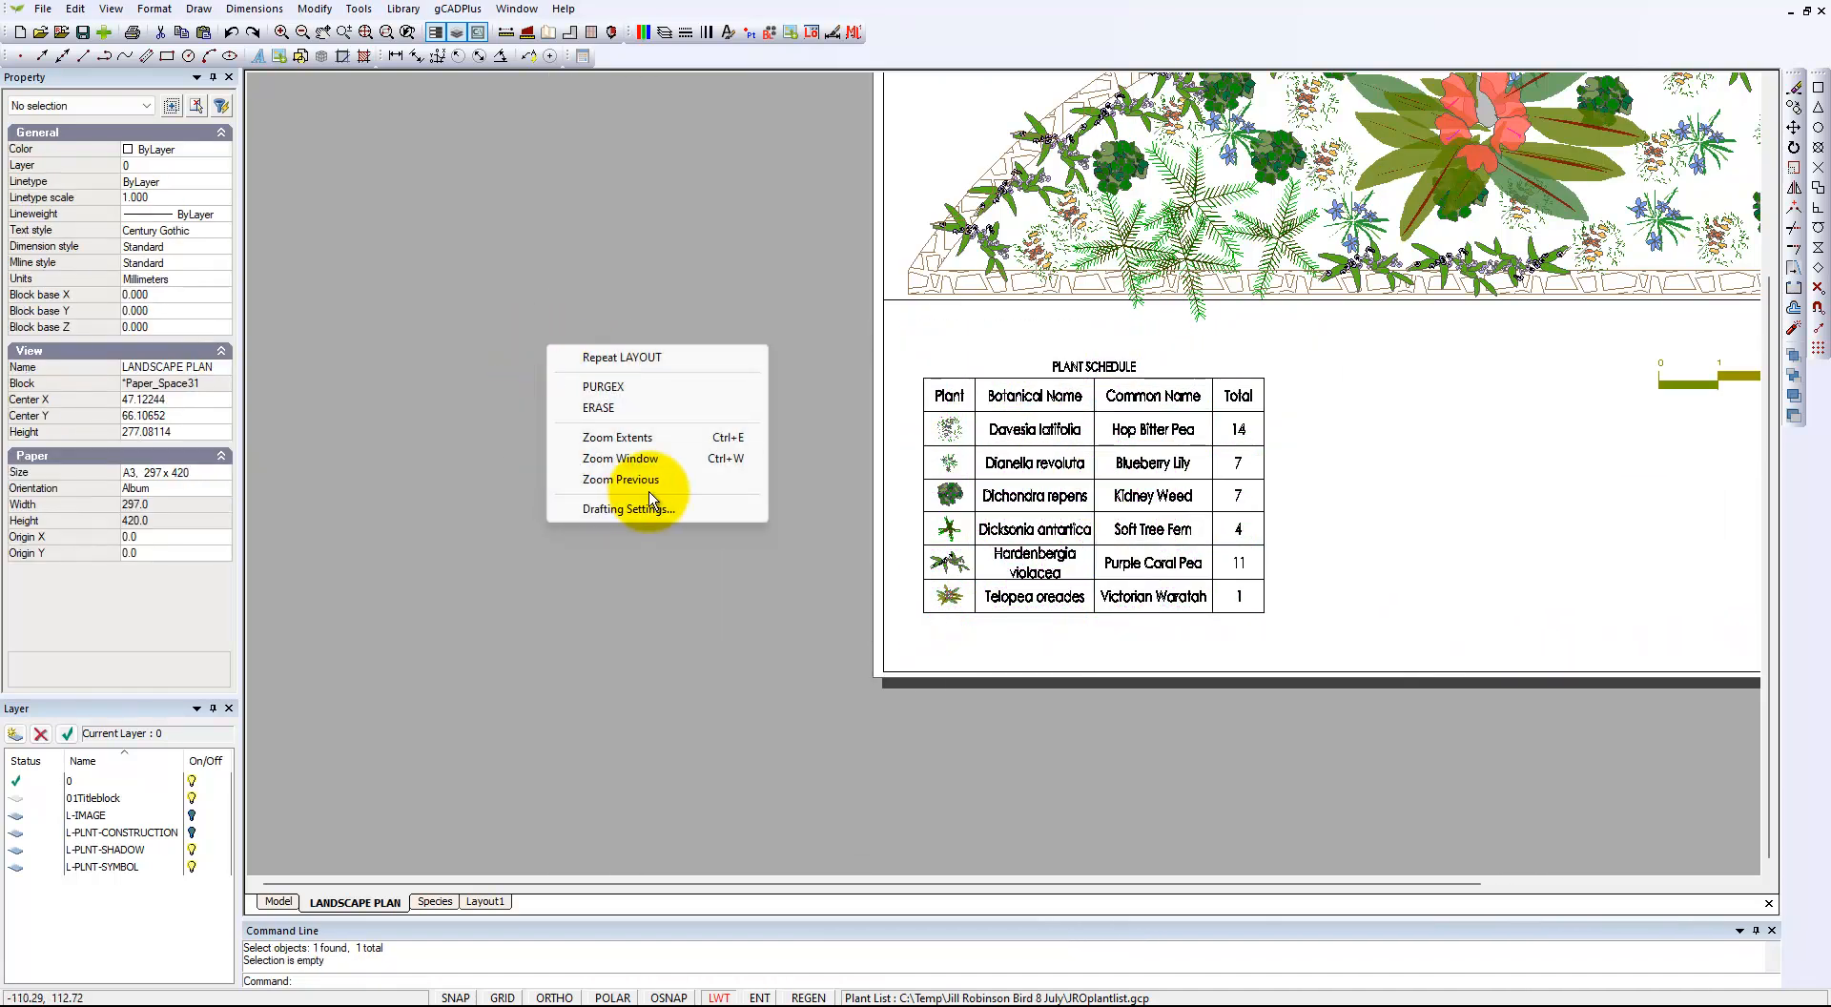
{"action": "left_click", "coordinate": [642, 437]}
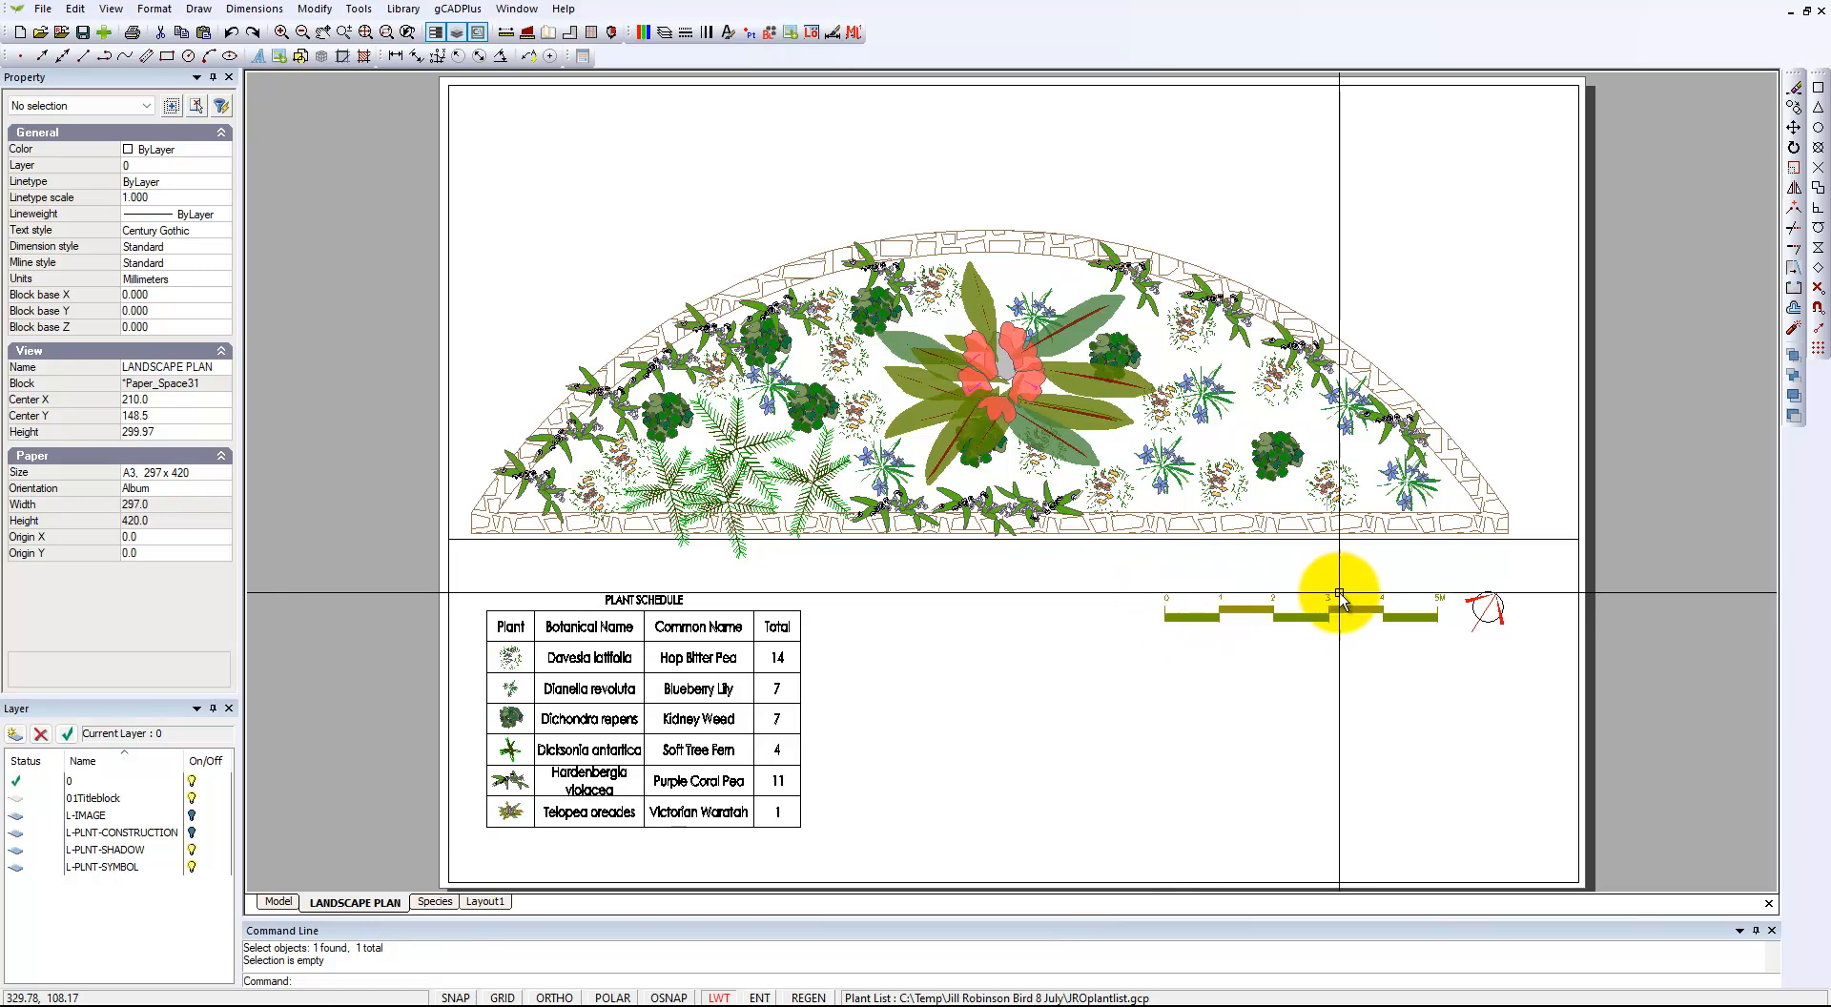
Switch to model space and examine the scale bar and north arrow below the garden bed.
{"action": "left_click", "coordinate": [277, 902]}
{"action": "scroll", "coordinate": [728, 572], "scroll_direction": "down", "scroll_amount": 5}
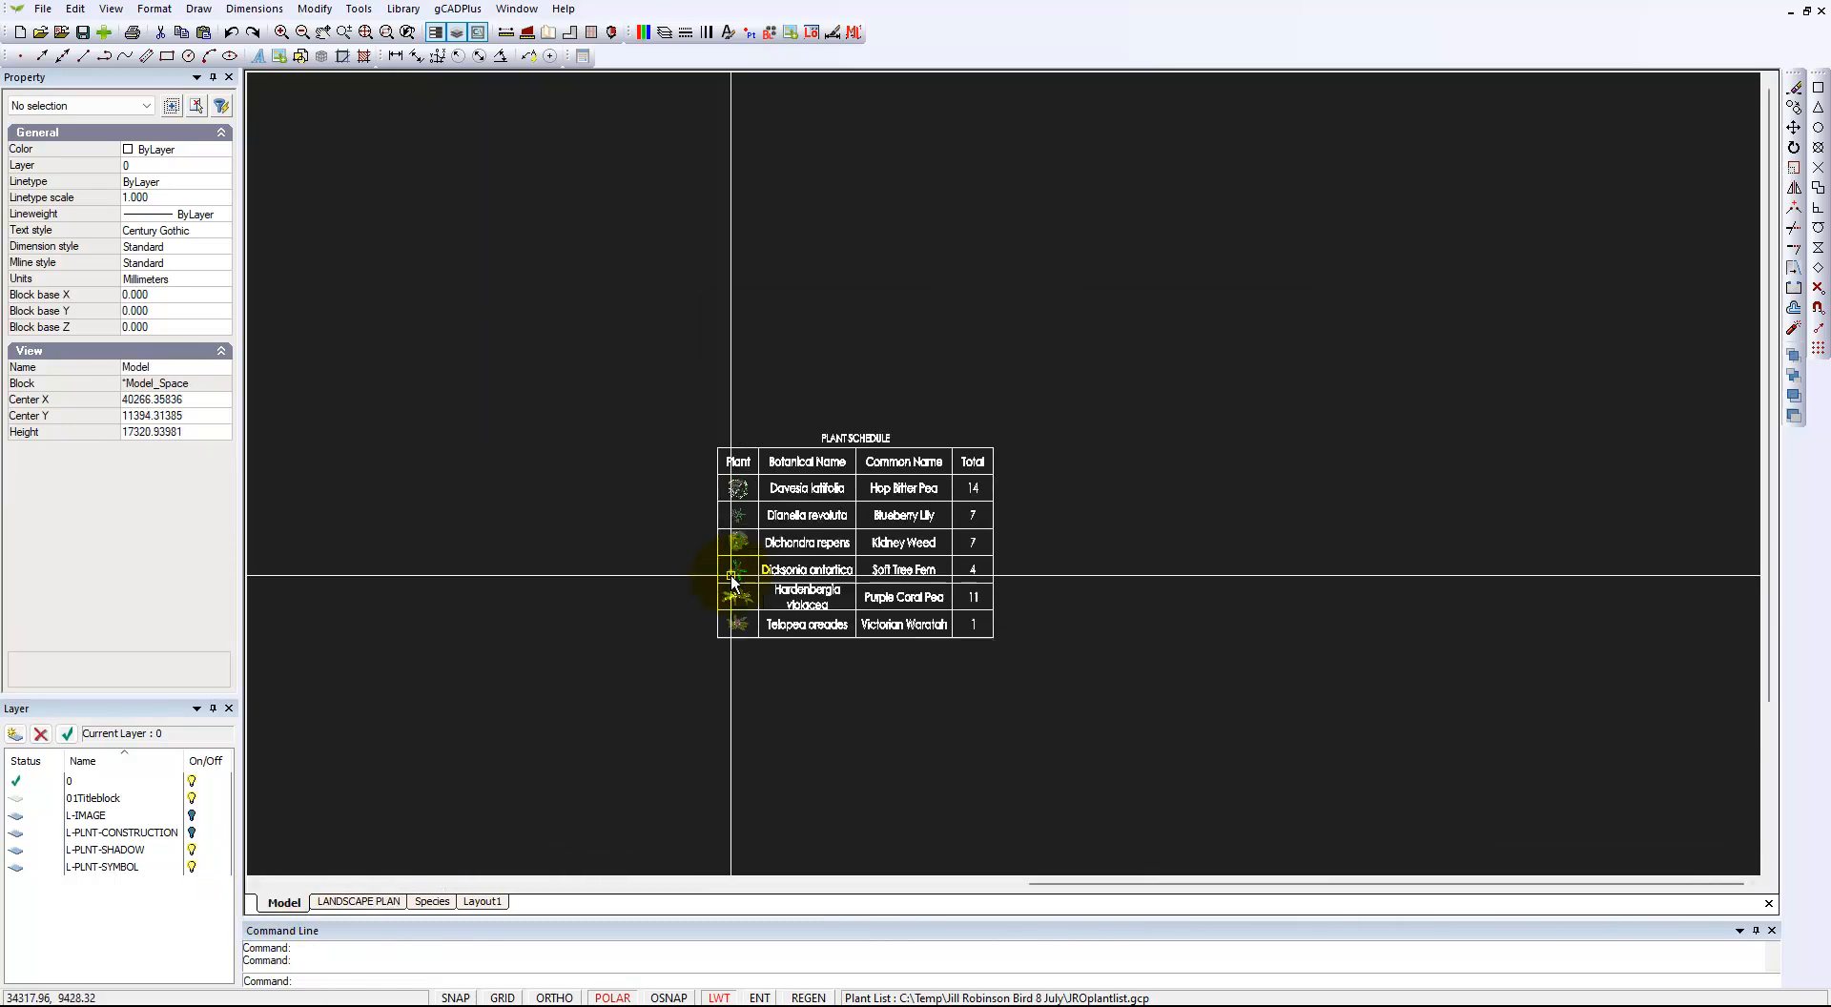
{"action": "middle_click_drag", "start_coordinate": [556, 788], "coordinate": [1157, 482]}
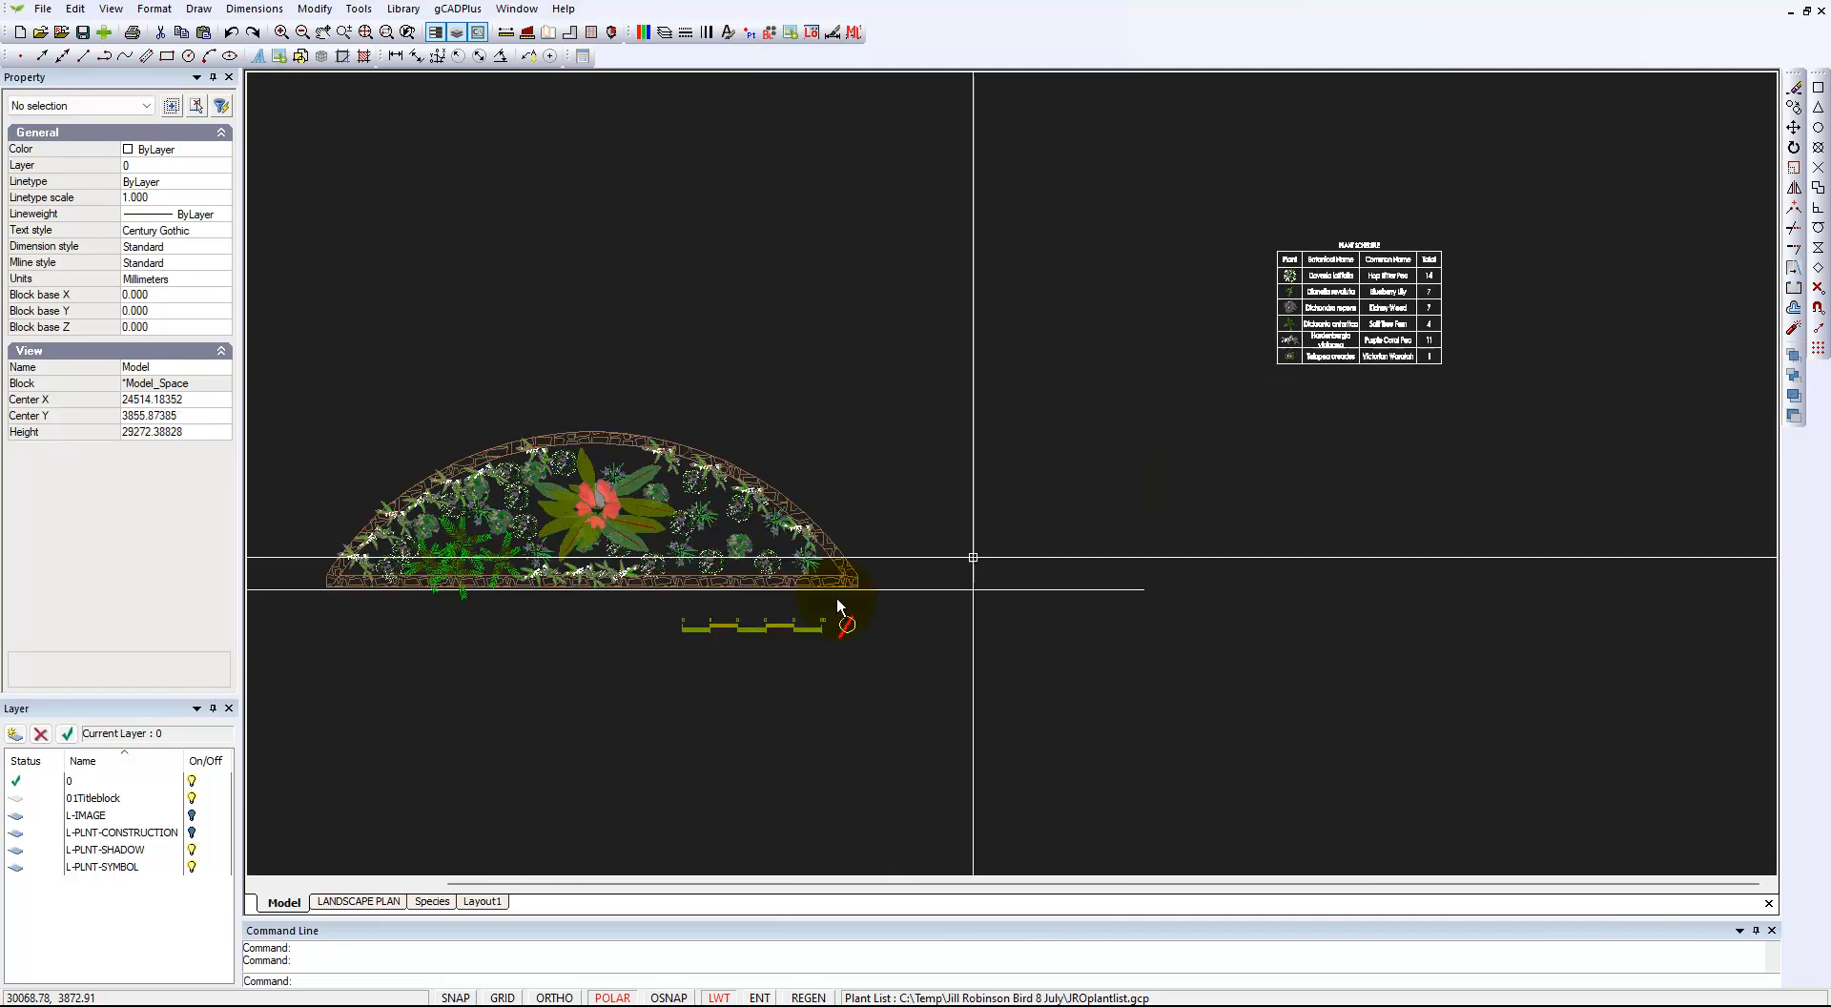
{"action": "scroll", "coordinate": [725, 619], "scroll_direction": "up", "scroll_amount": 4}
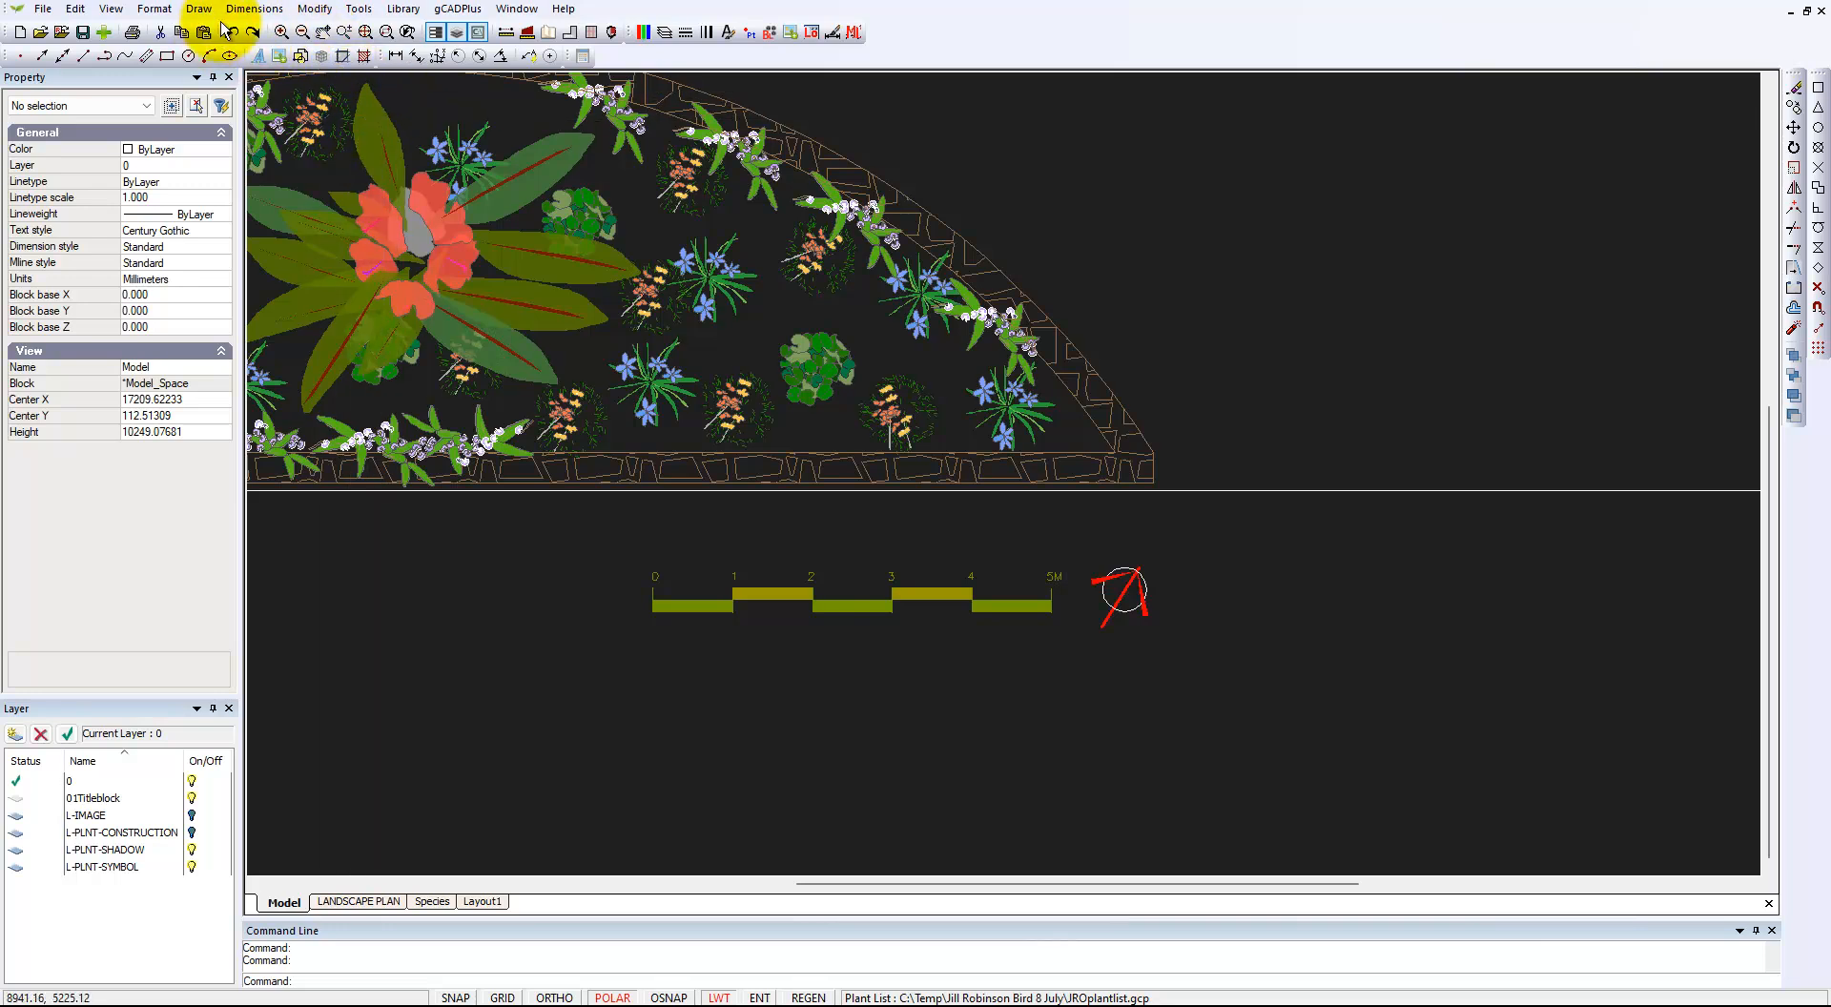
Open the Scale Bars folder in the Details library.
{"action": "left_click", "coordinate": [391, 9]}
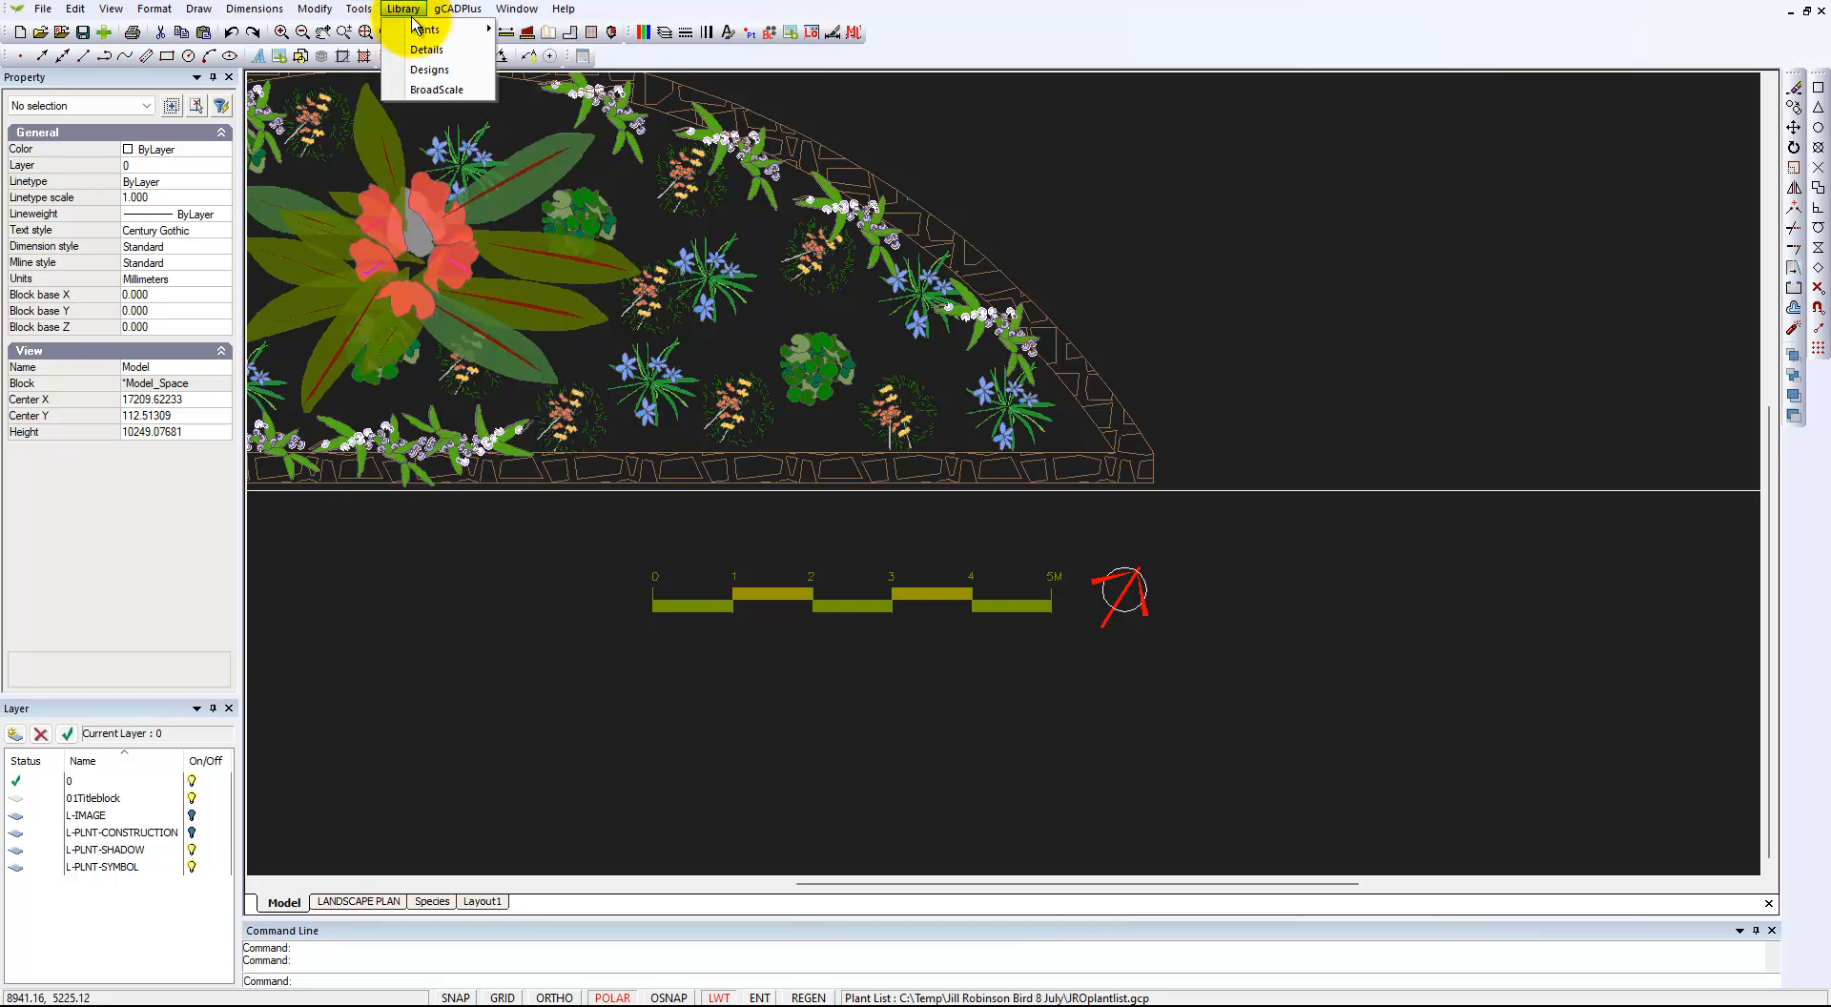
{"action": "left_click", "coordinate": [431, 55]}
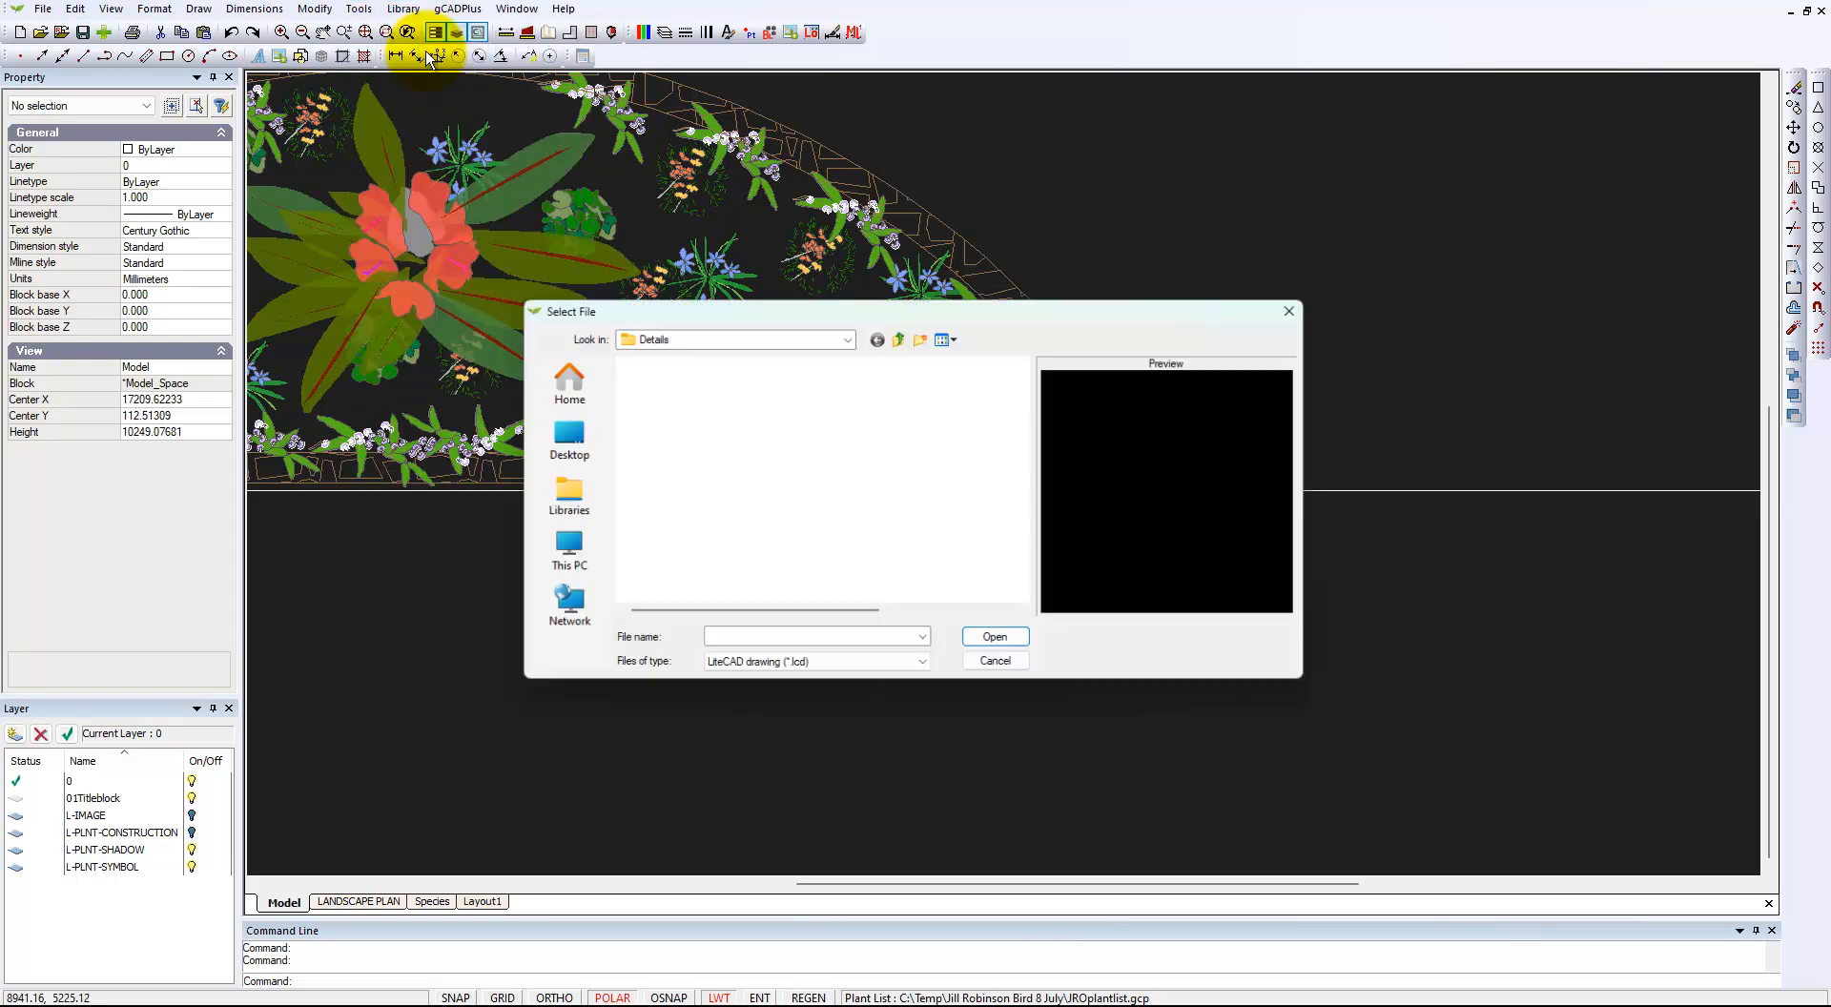
{"action": "scroll", "coordinate": [713, 467], "scroll_direction": "down", "scroll_amount": 3}
{"action": "scroll", "coordinate": [695, 582], "scroll_direction": "down", "scroll_amount": 2}
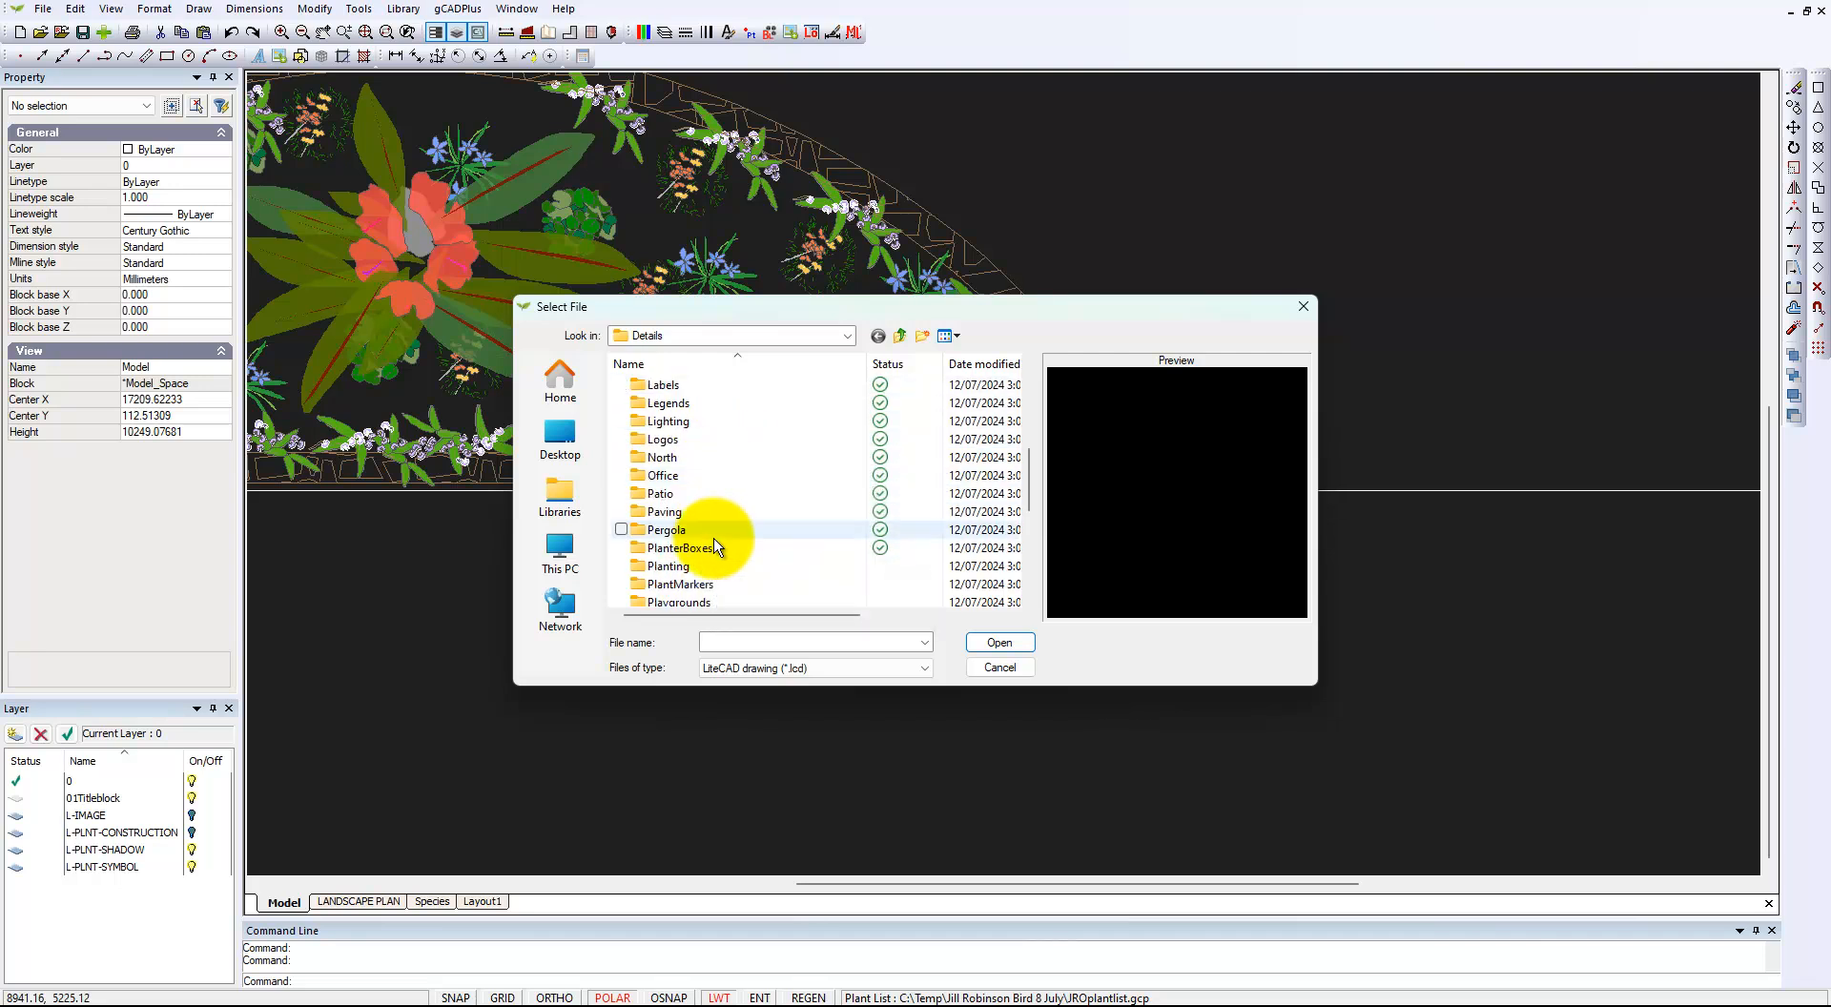
{"action": "scroll", "coordinate": [663, 582], "scroll_direction": "down", "scroll_amount": 1}
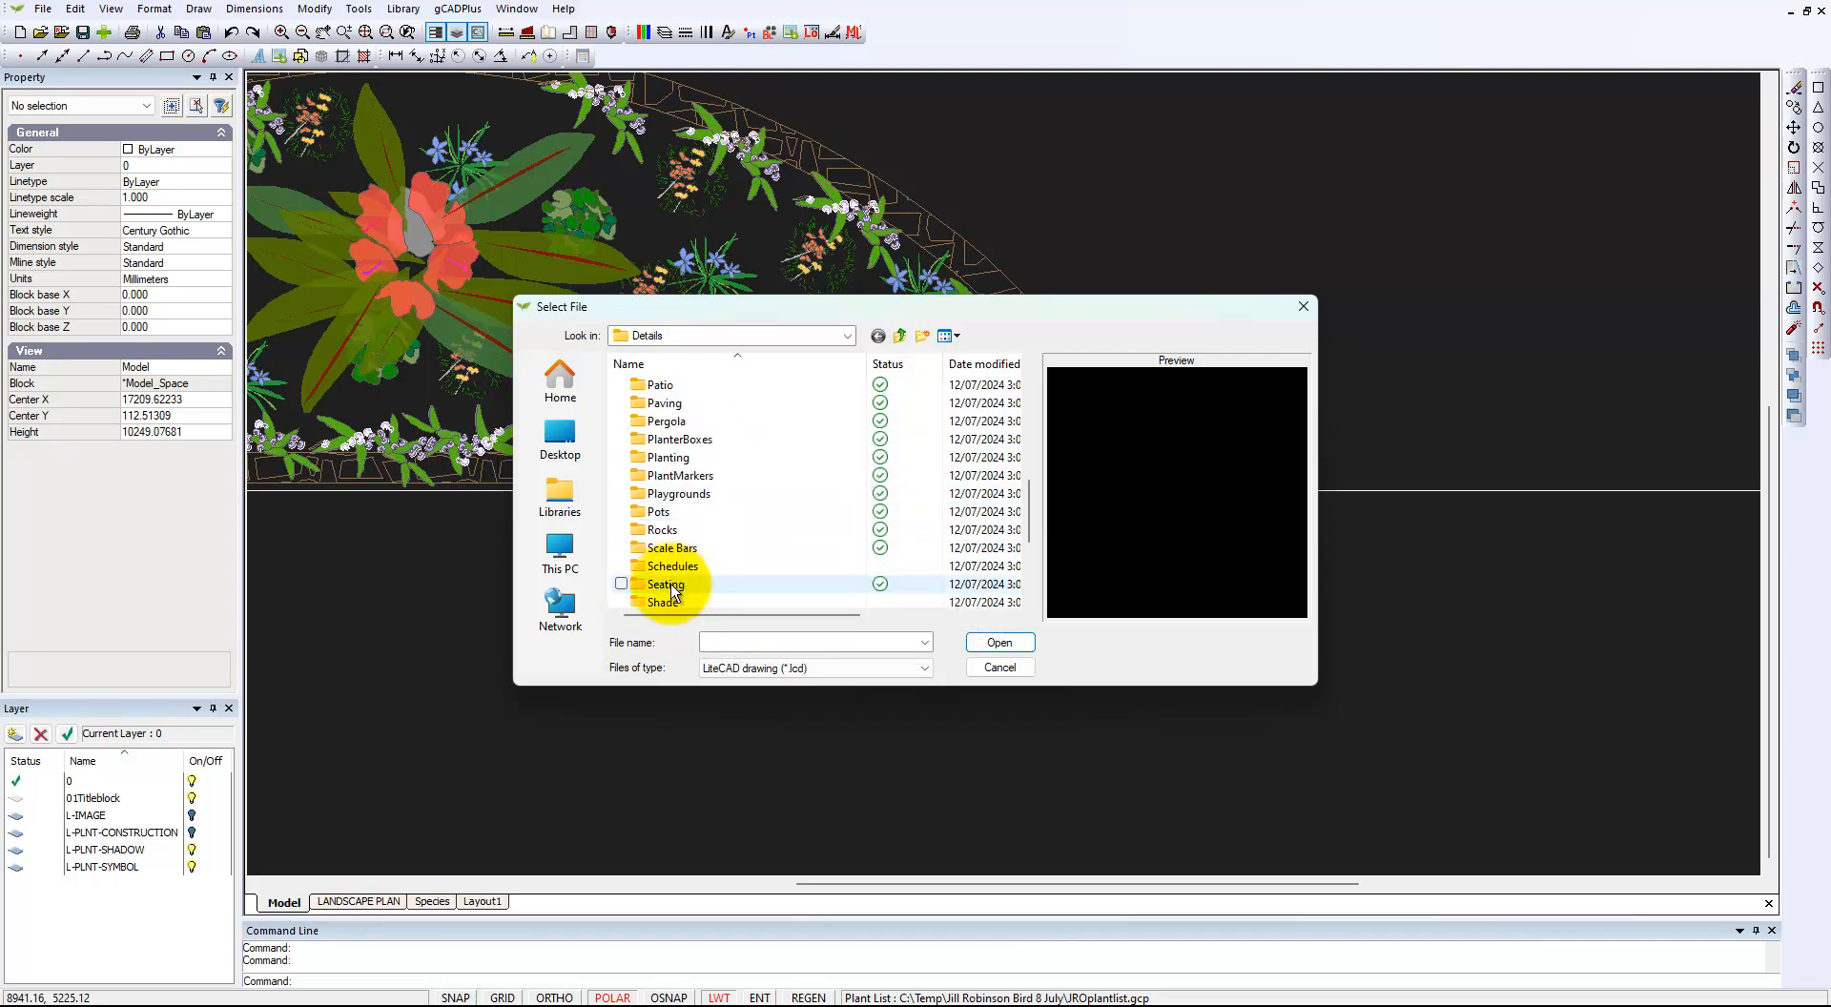
{"action": "double_click", "coordinate": [645, 553]}
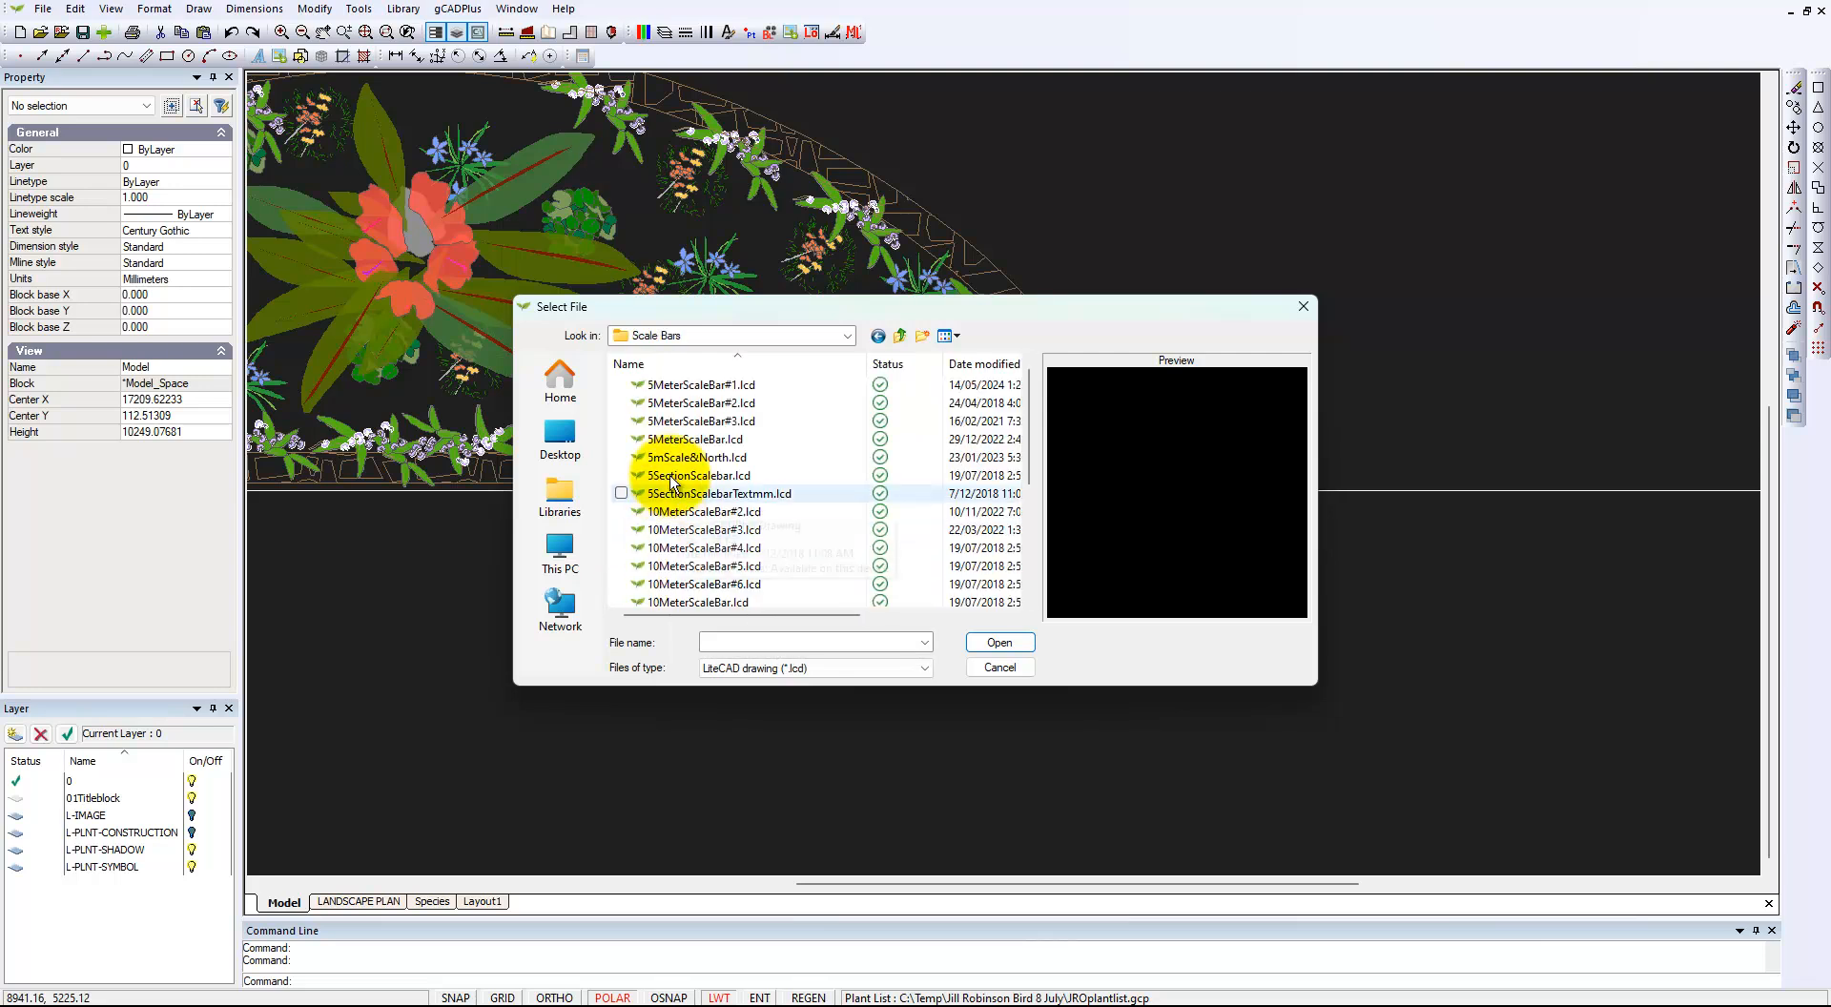
Preview the scale bars 5MeterScaleBar#2, 5MeterScaleBar#1, 10MeterScaleBar#2 and 5MeterScaleBar#3, then close the library without inserting one.
{"action": "left_click", "coordinate": [674, 405]}
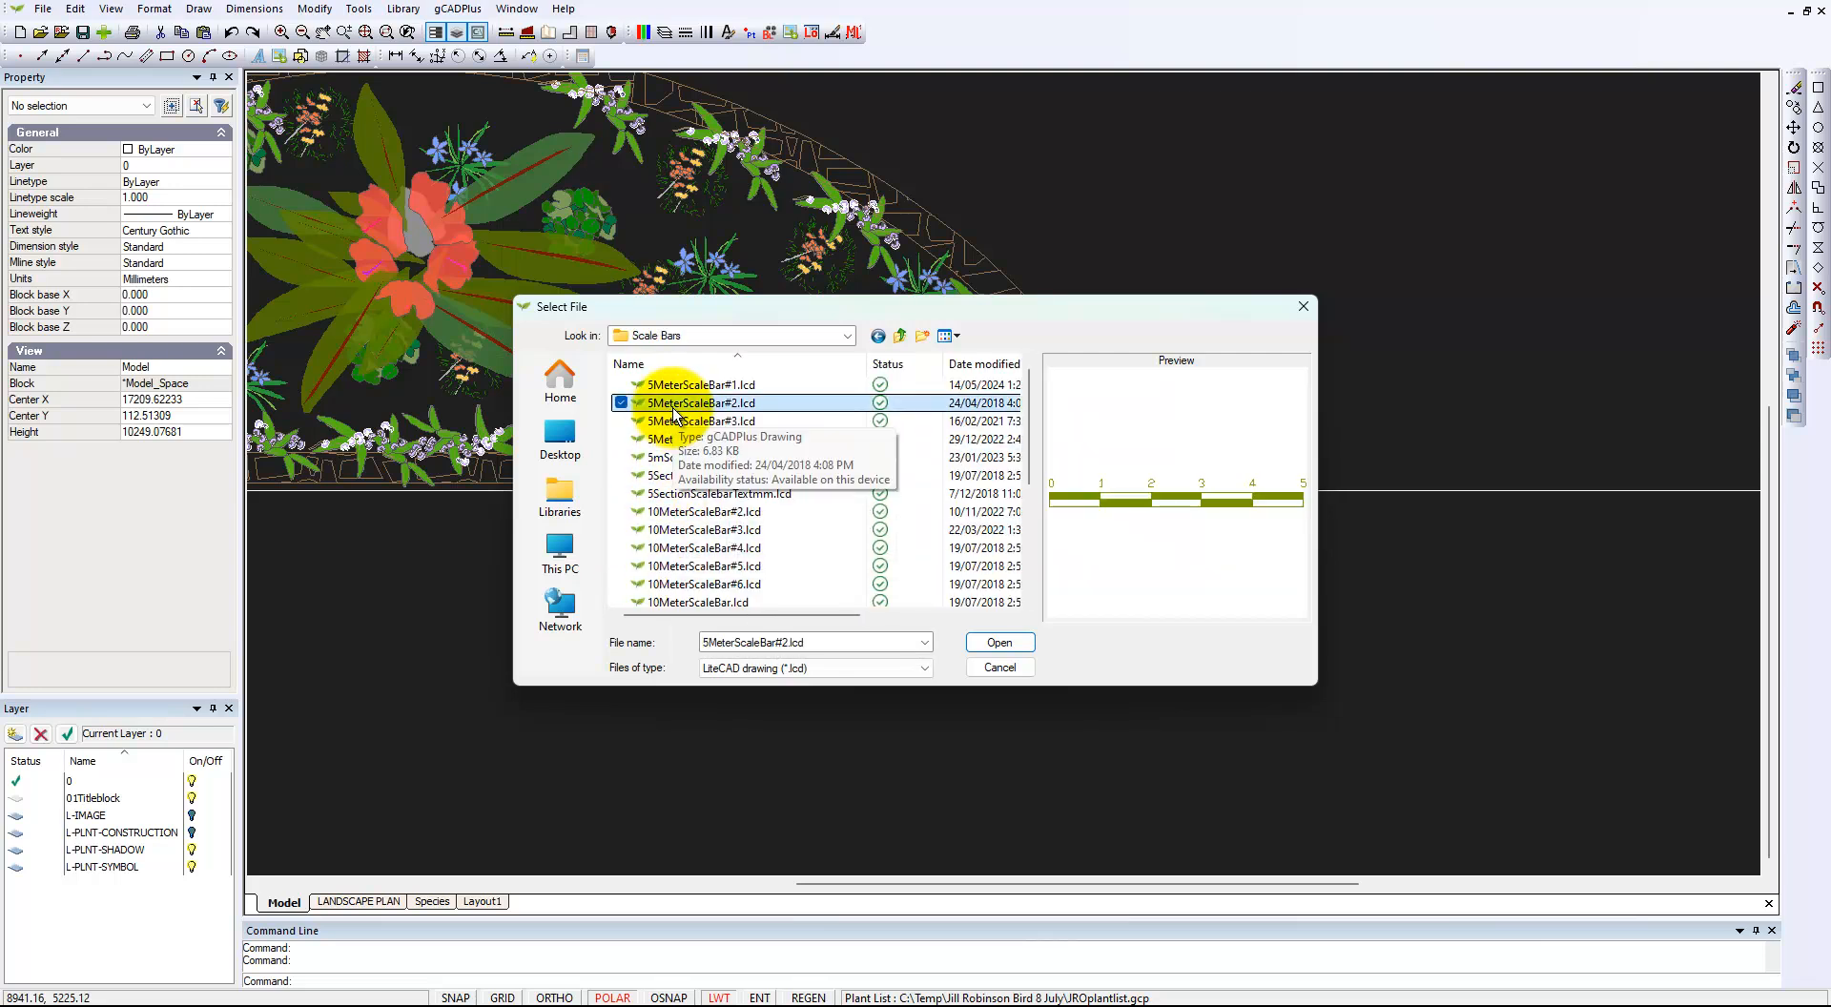
{"action": "left_click", "coordinate": [693, 386]}
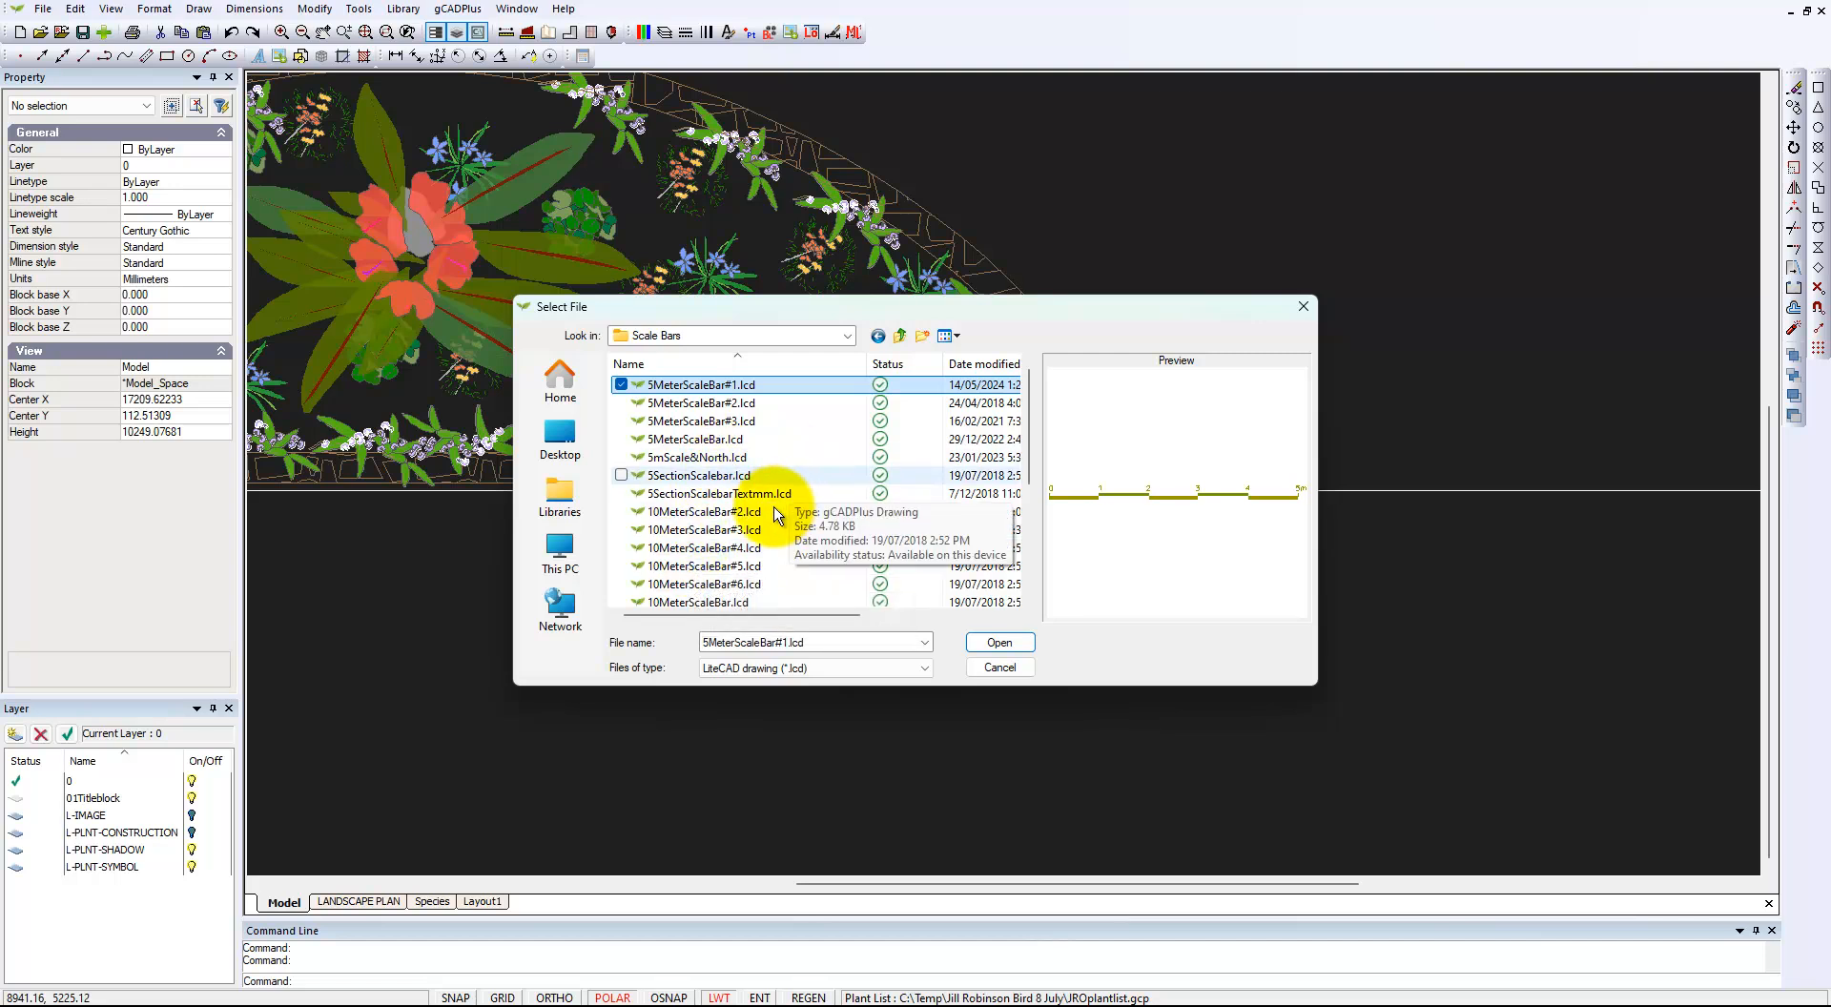
{"action": "left_click", "coordinate": [736, 514]}
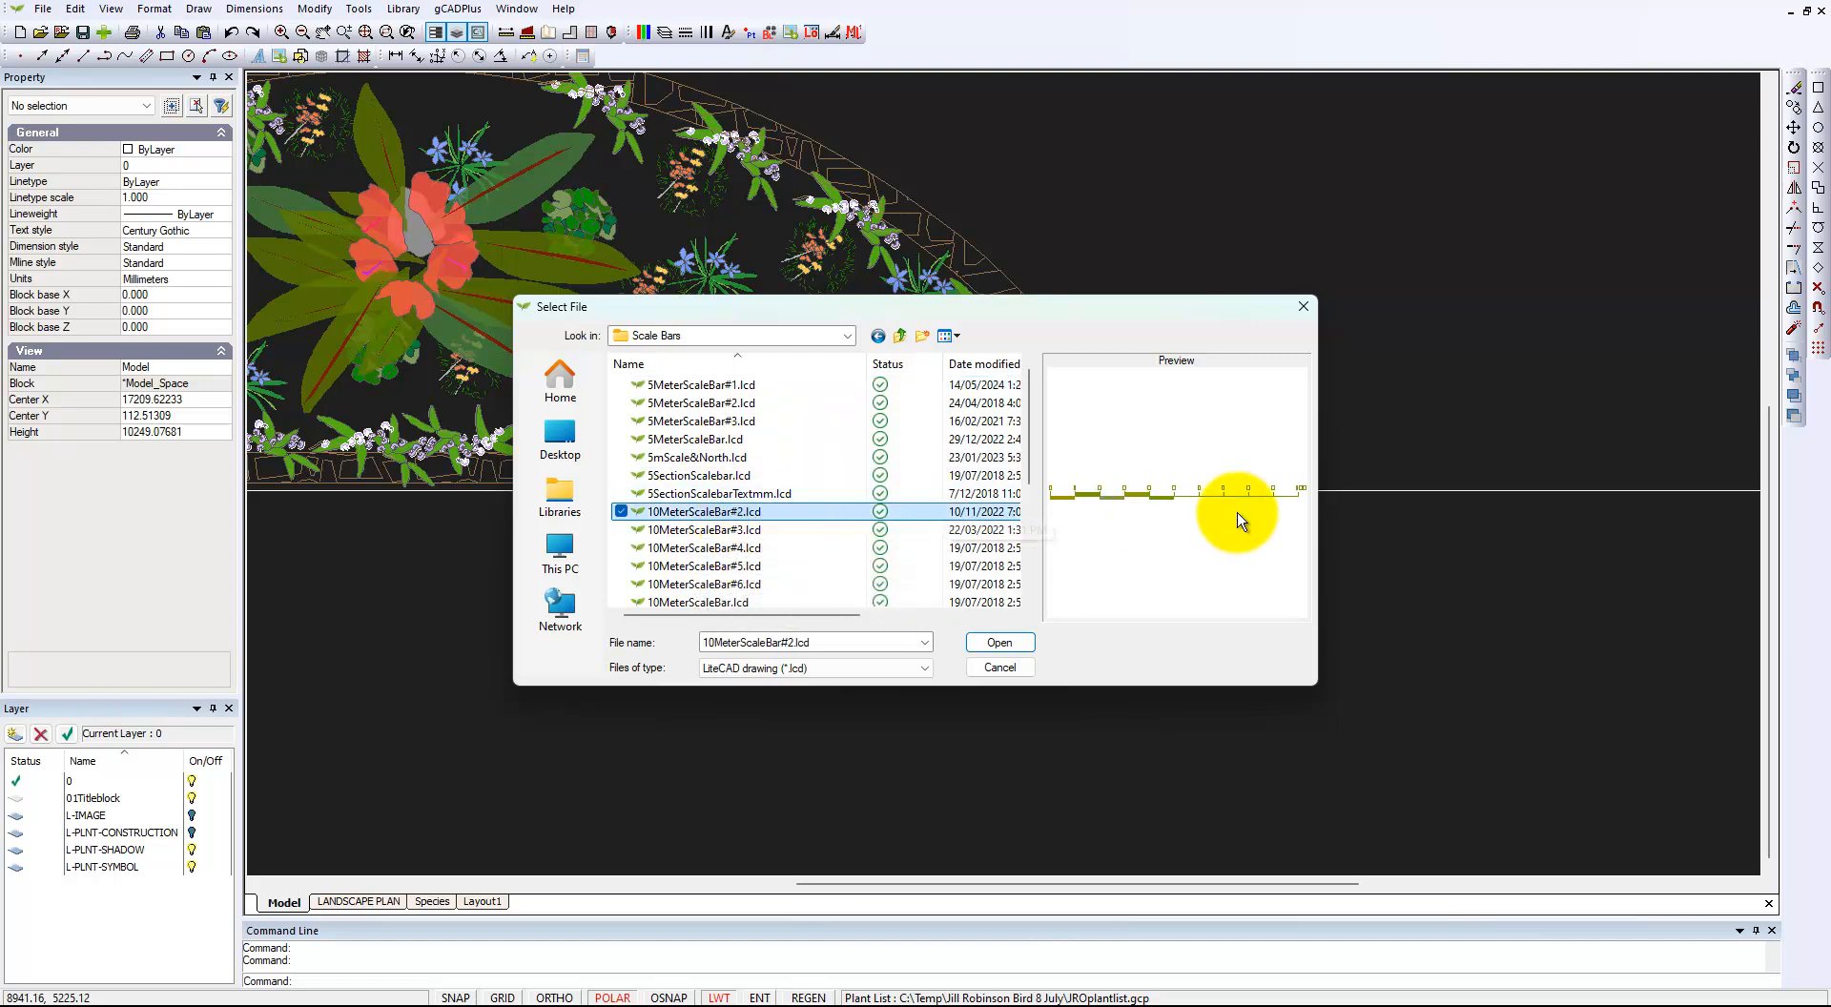
{"action": "left_click", "coordinate": [715, 408]}
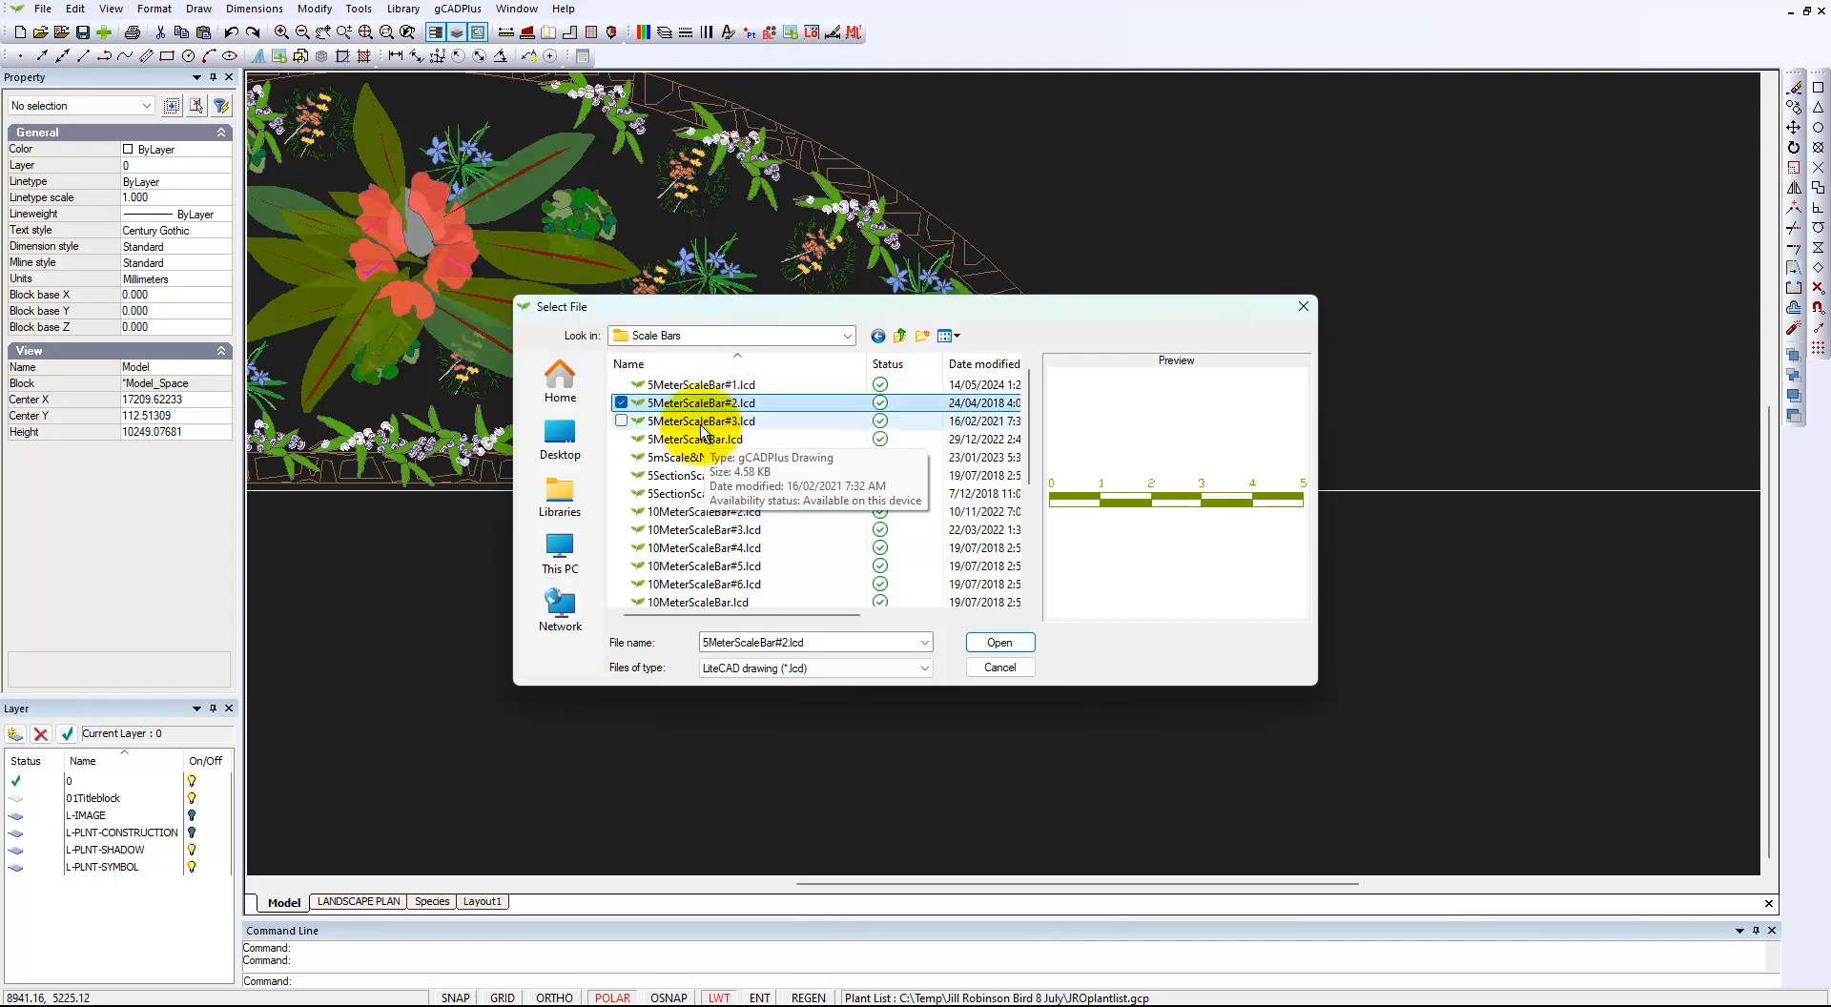
{"action": "left_click", "coordinate": [706, 425]}
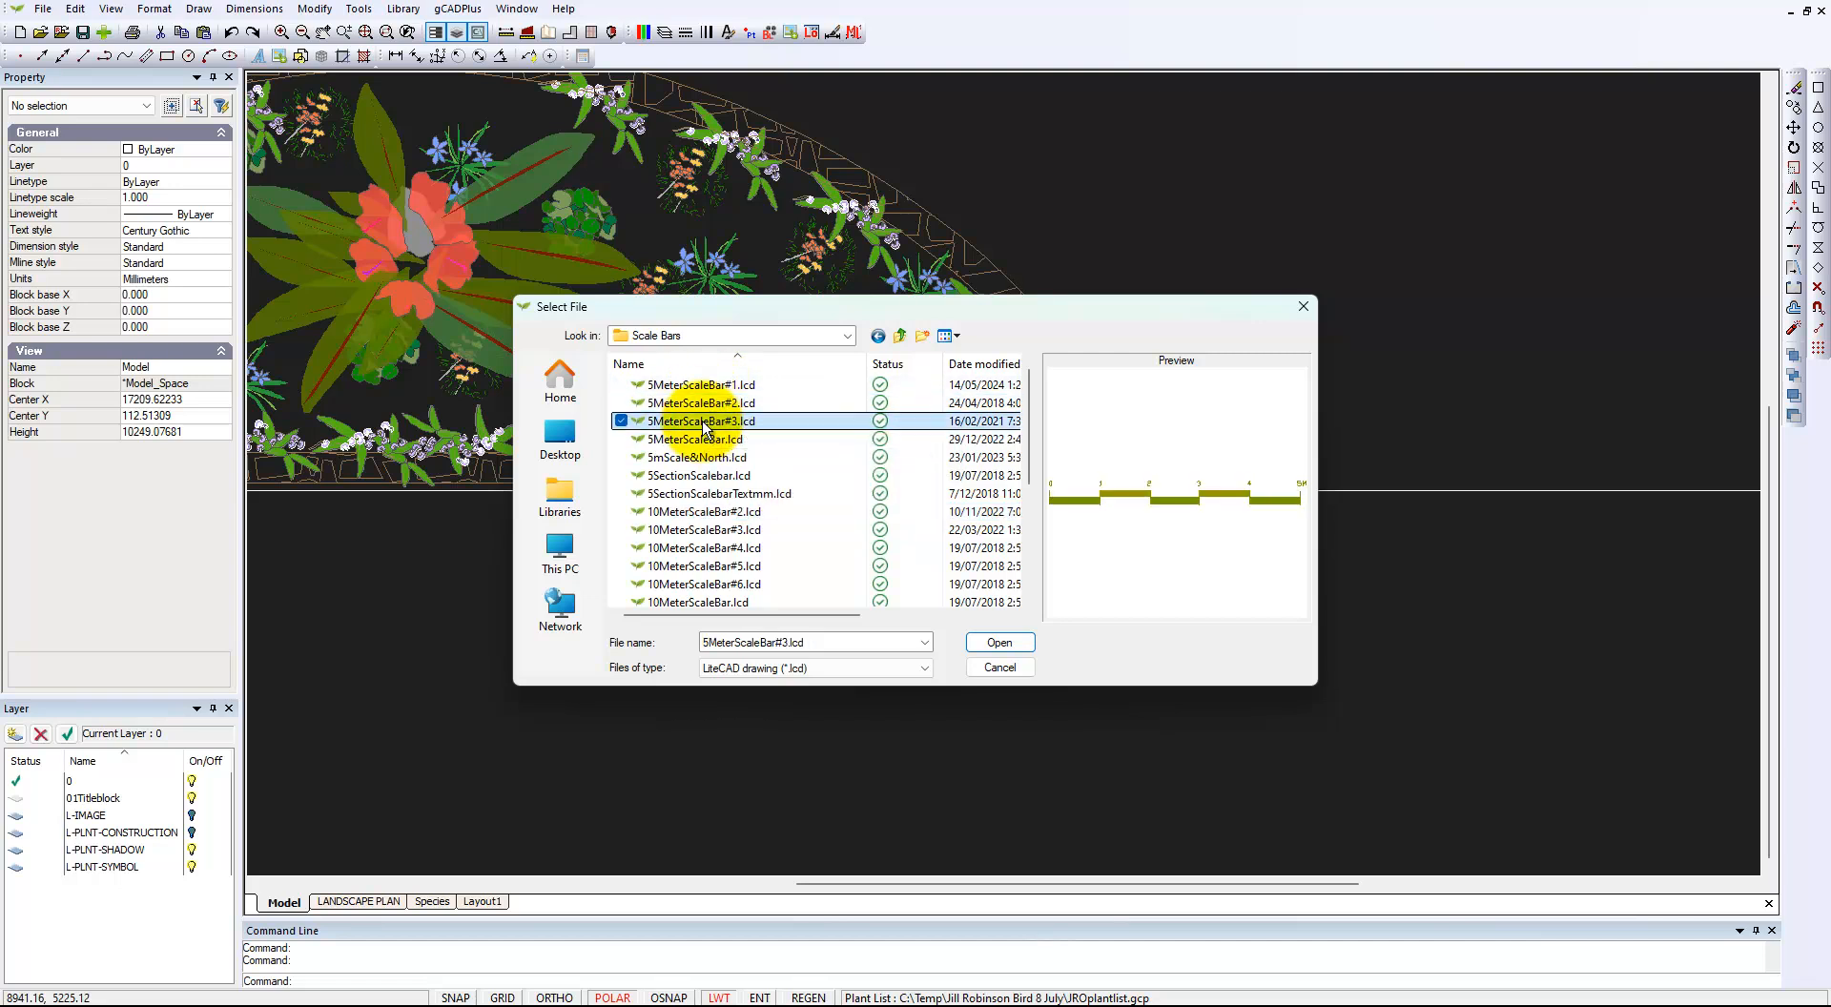
{"action": "left_click", "coordinate": [1021, 670]}
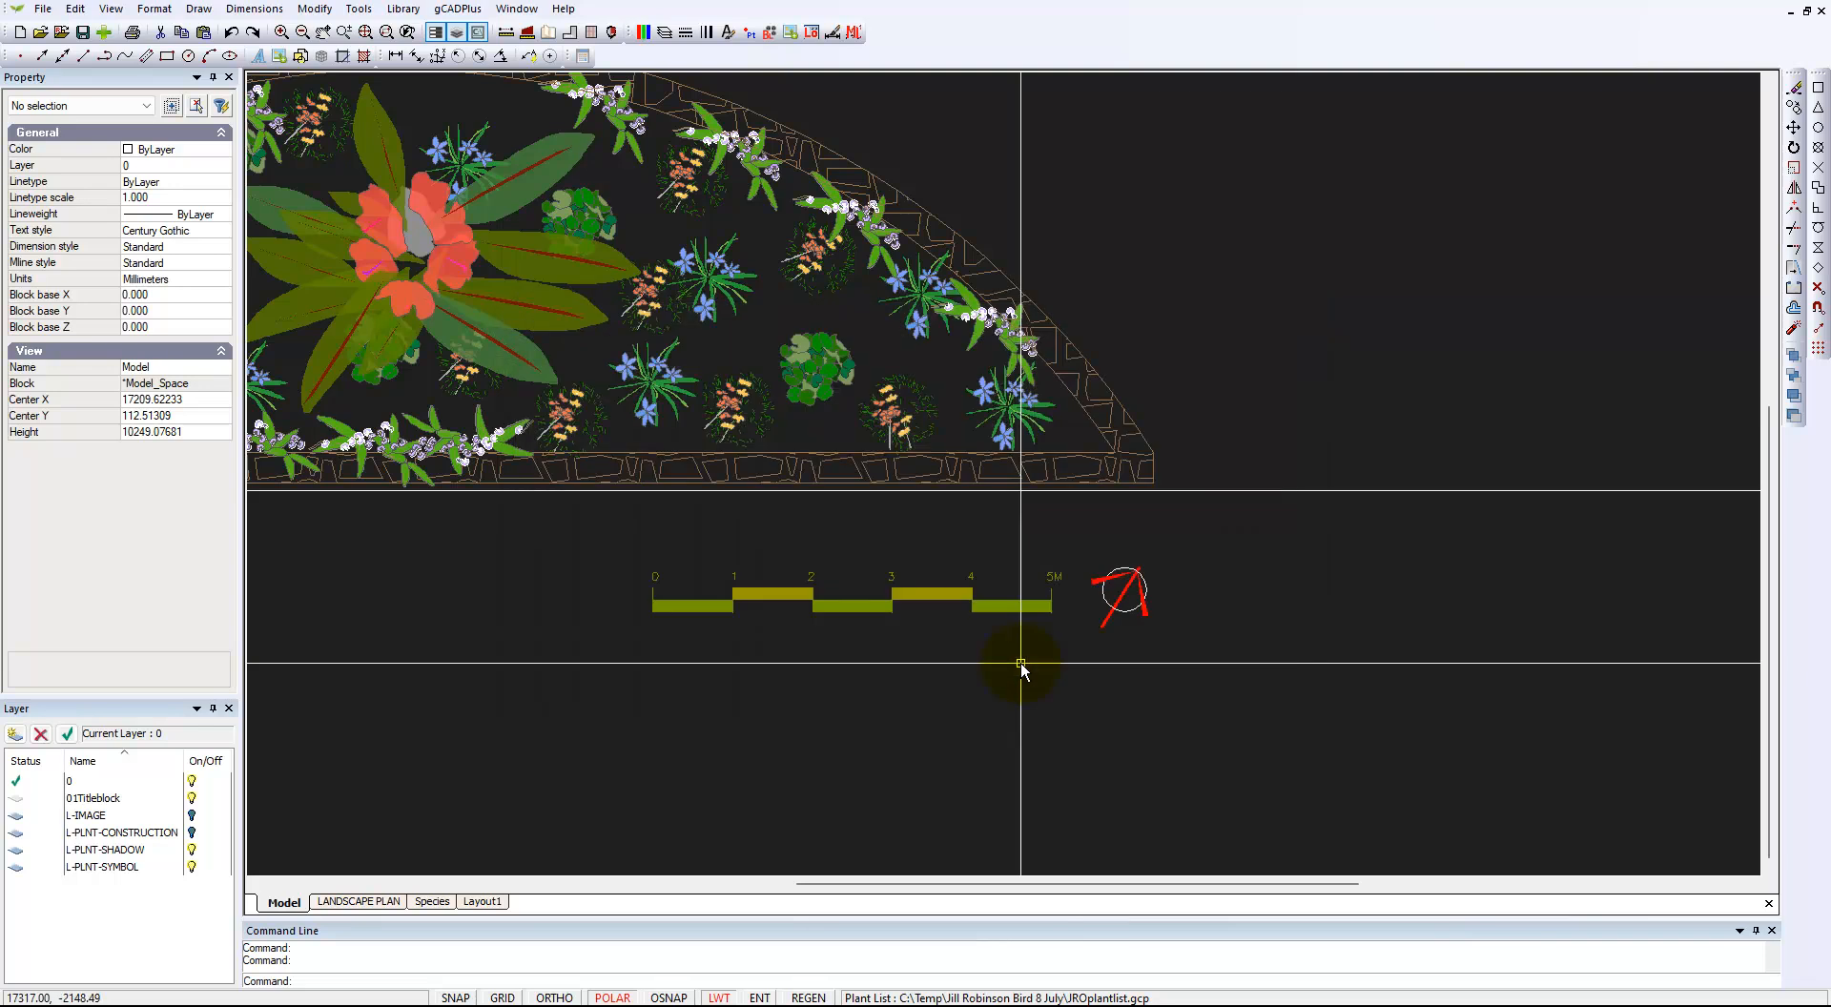
Select the scale bar block below the garden bed to check its properties, then deselect it.
{"action": "left_click", "coordinate": [918, 603]}
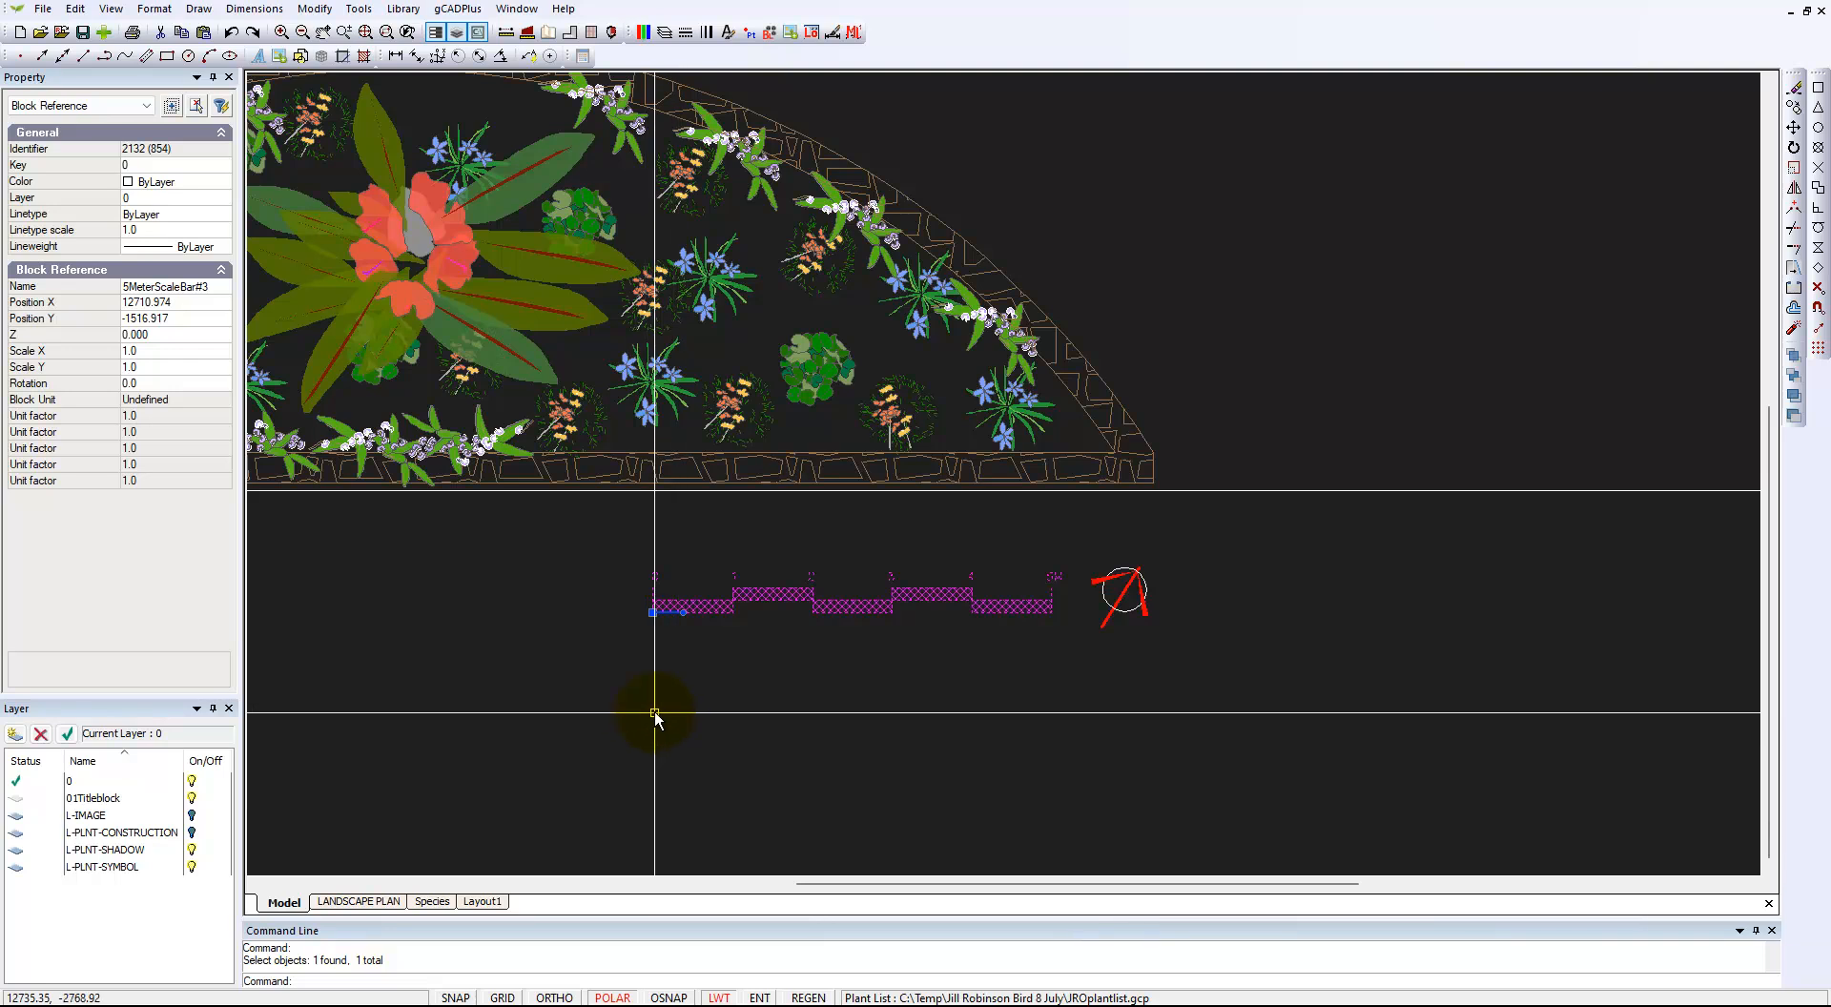
{"action": "key", "text": "Escape"}
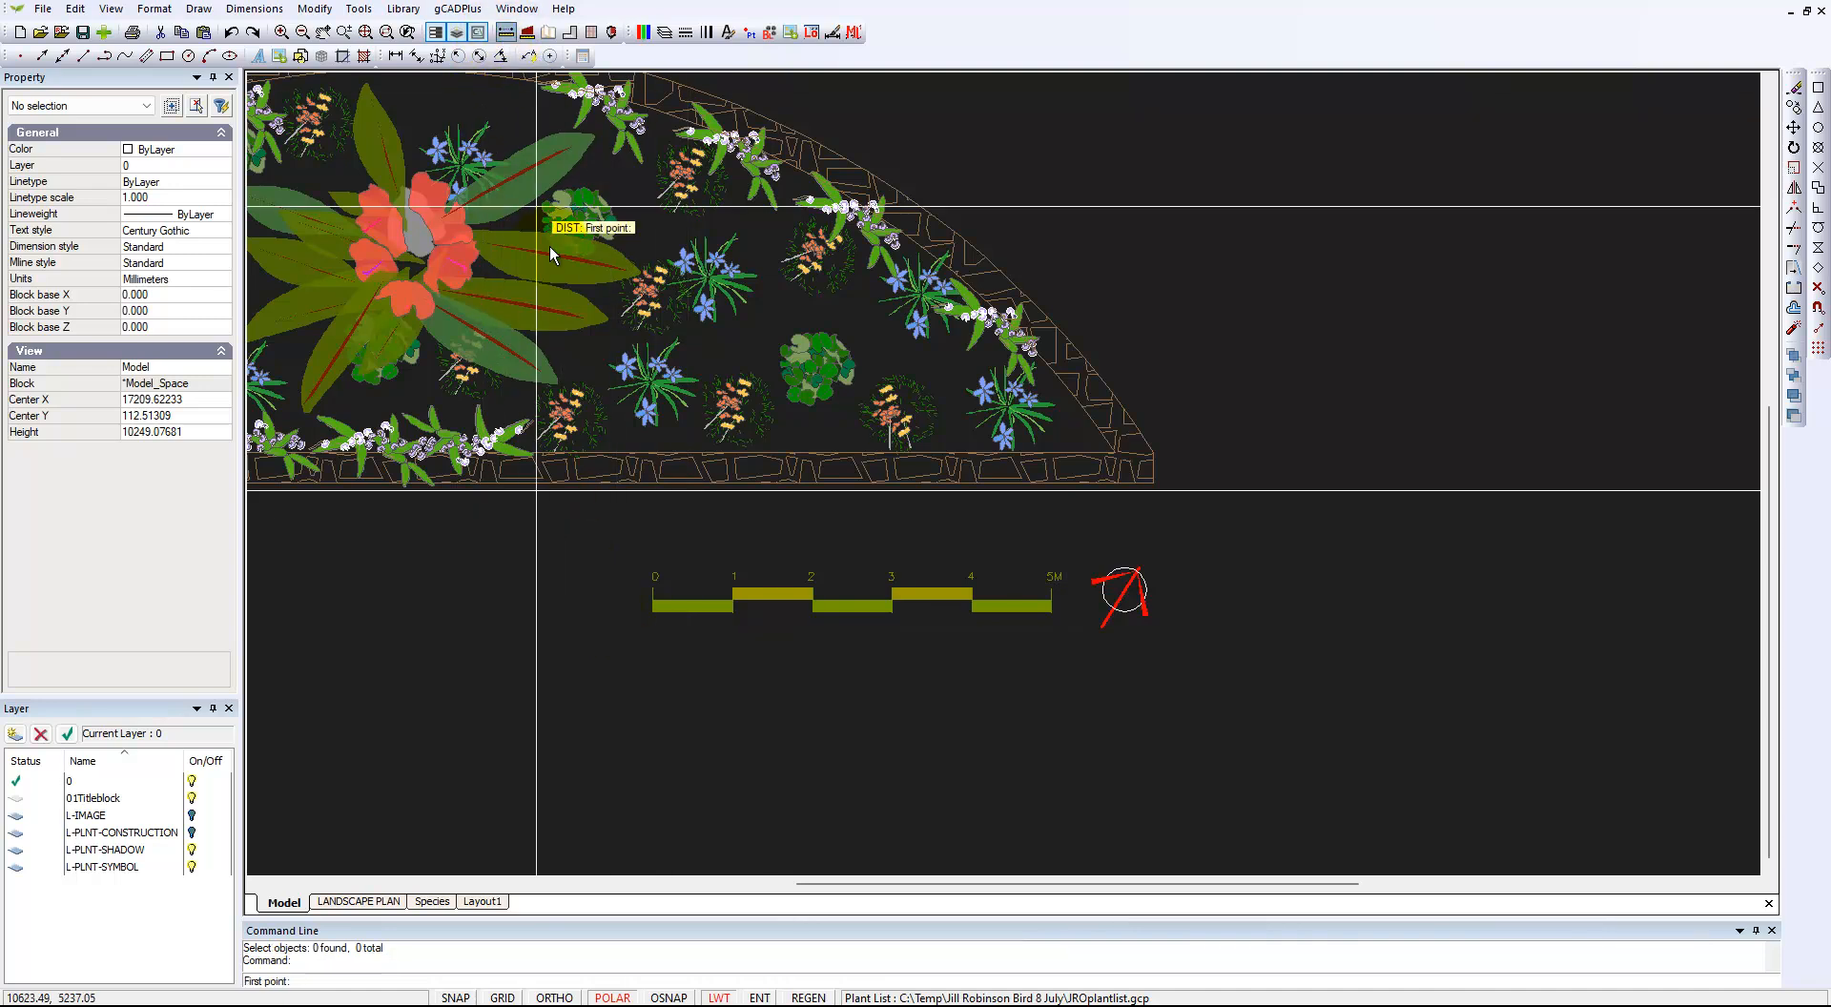
Measure the scale bar's length in model space and switch to the LANDSCAPE PLAN layout.
{"action": "left_click", "coordinate": [650, 610]}
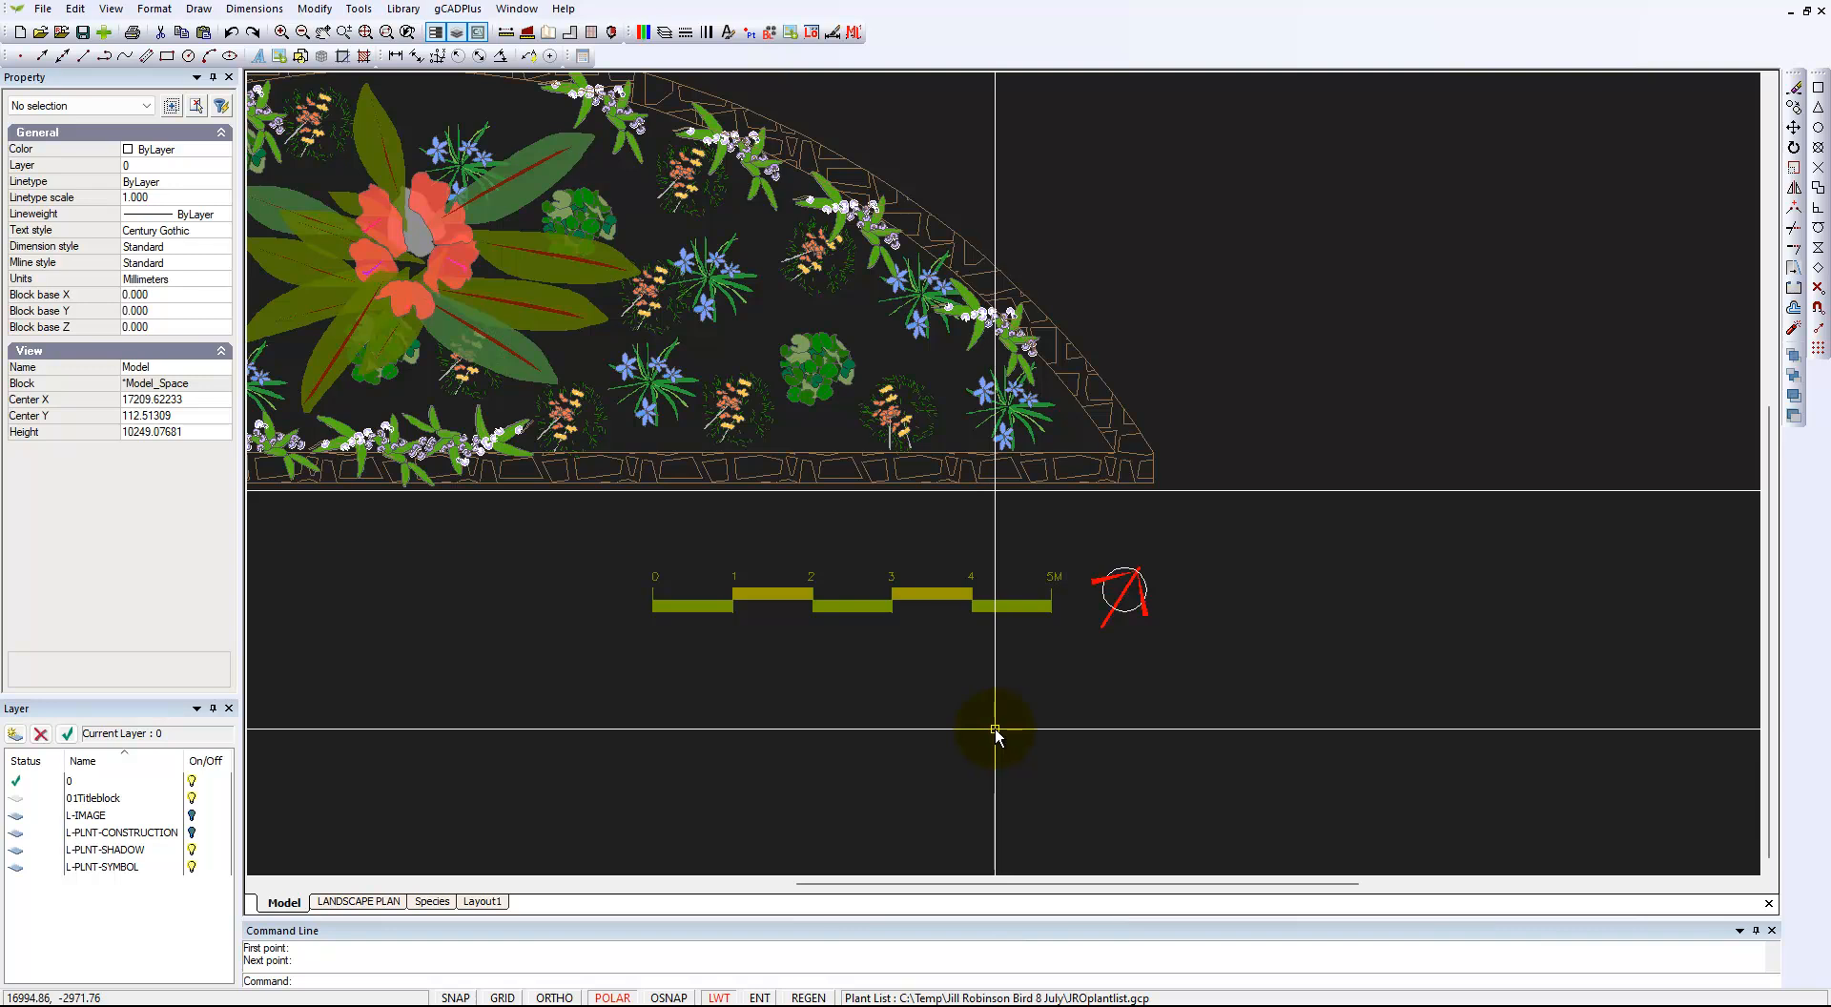
{"action": "left_click", "coordinate": [380, 901]}
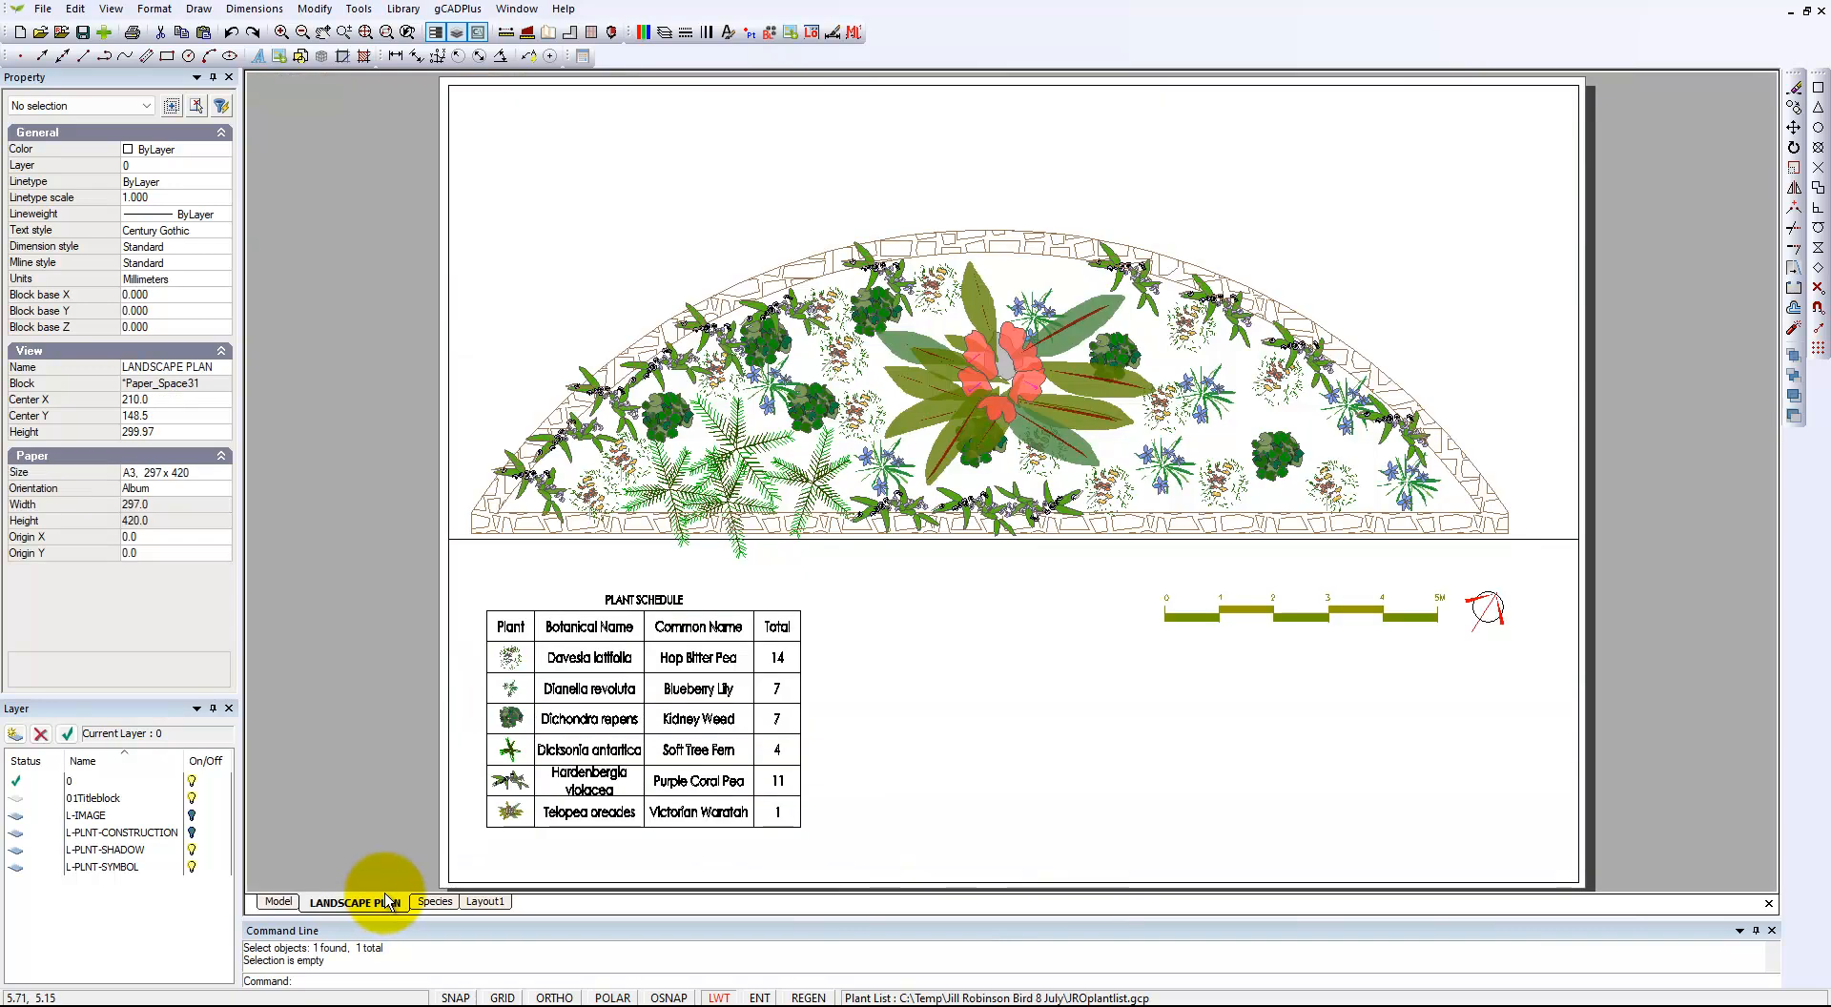
Select the plant schedule viewport and the garden bed viewport in turn to check their view scales, clearing the selection each time.
{"action": "left_click", "coordinate": [395, 563]}
{"action": "left_click", "coordinate": [846, 864]}
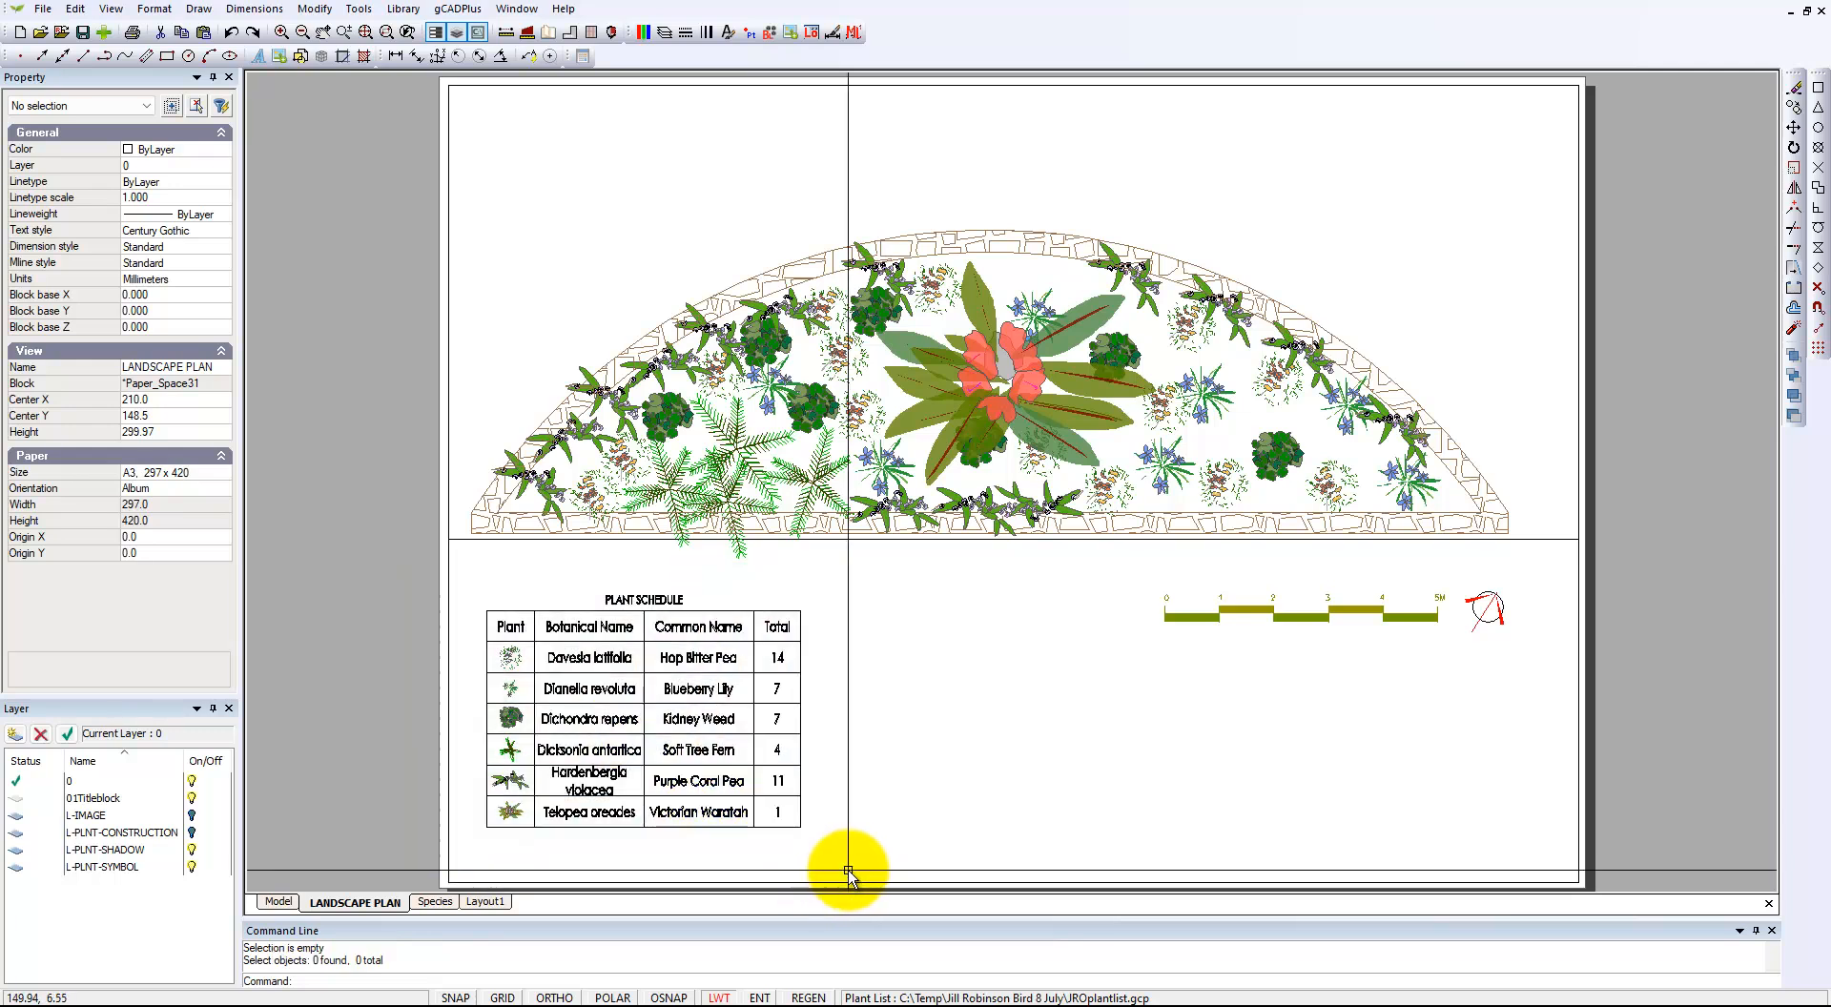
{"action": "left_click", "coordinate": [362, 536]}
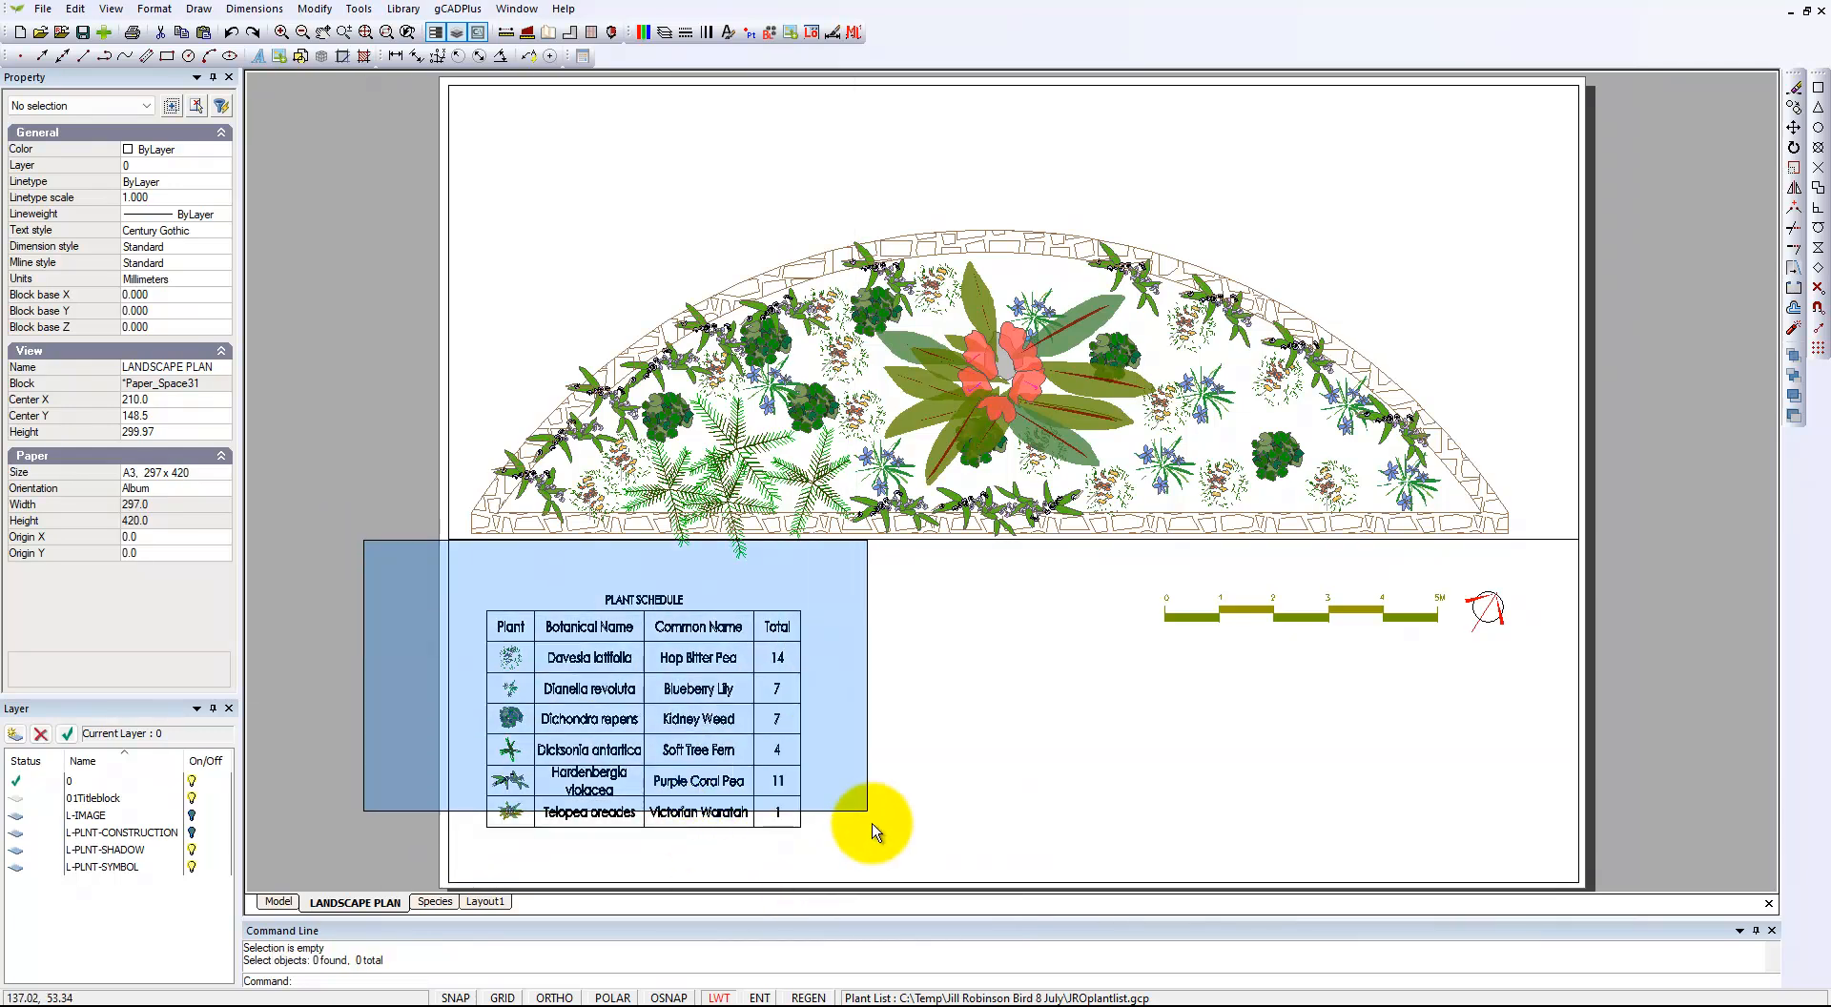
{"action": "left_click", "coordinate": [905, 867]}
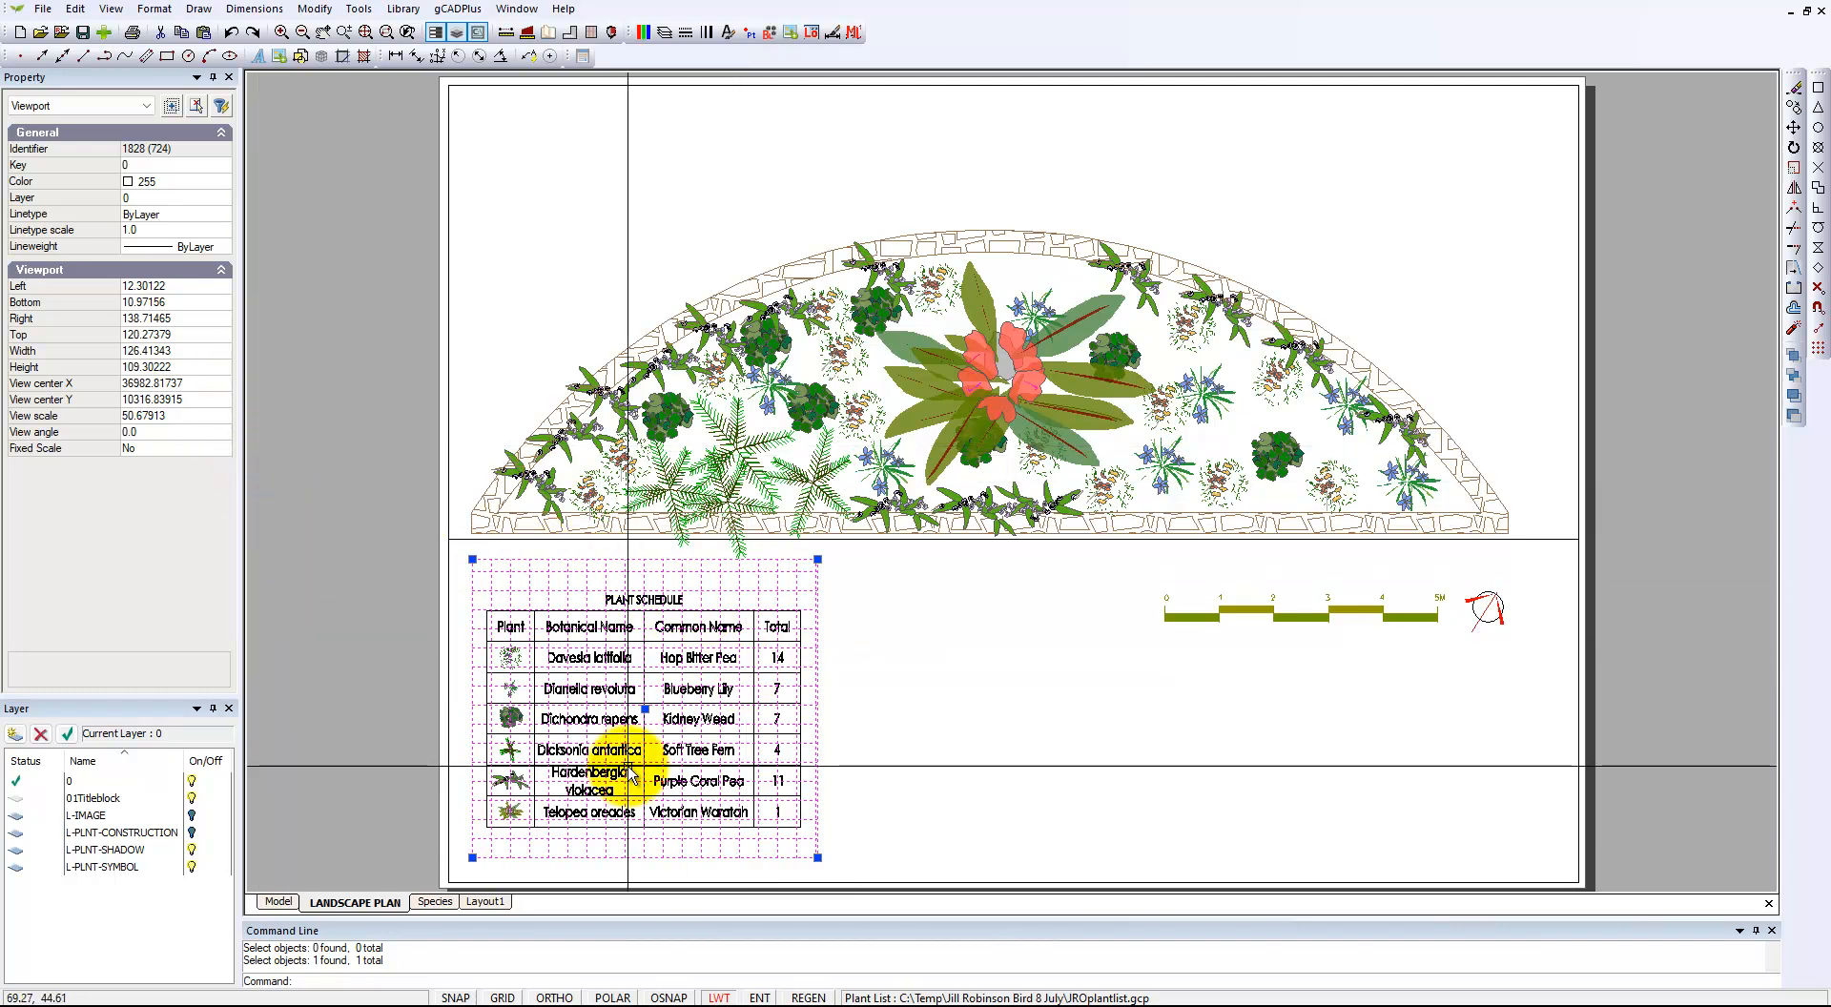
{"action": "key", "text": "Escape"}
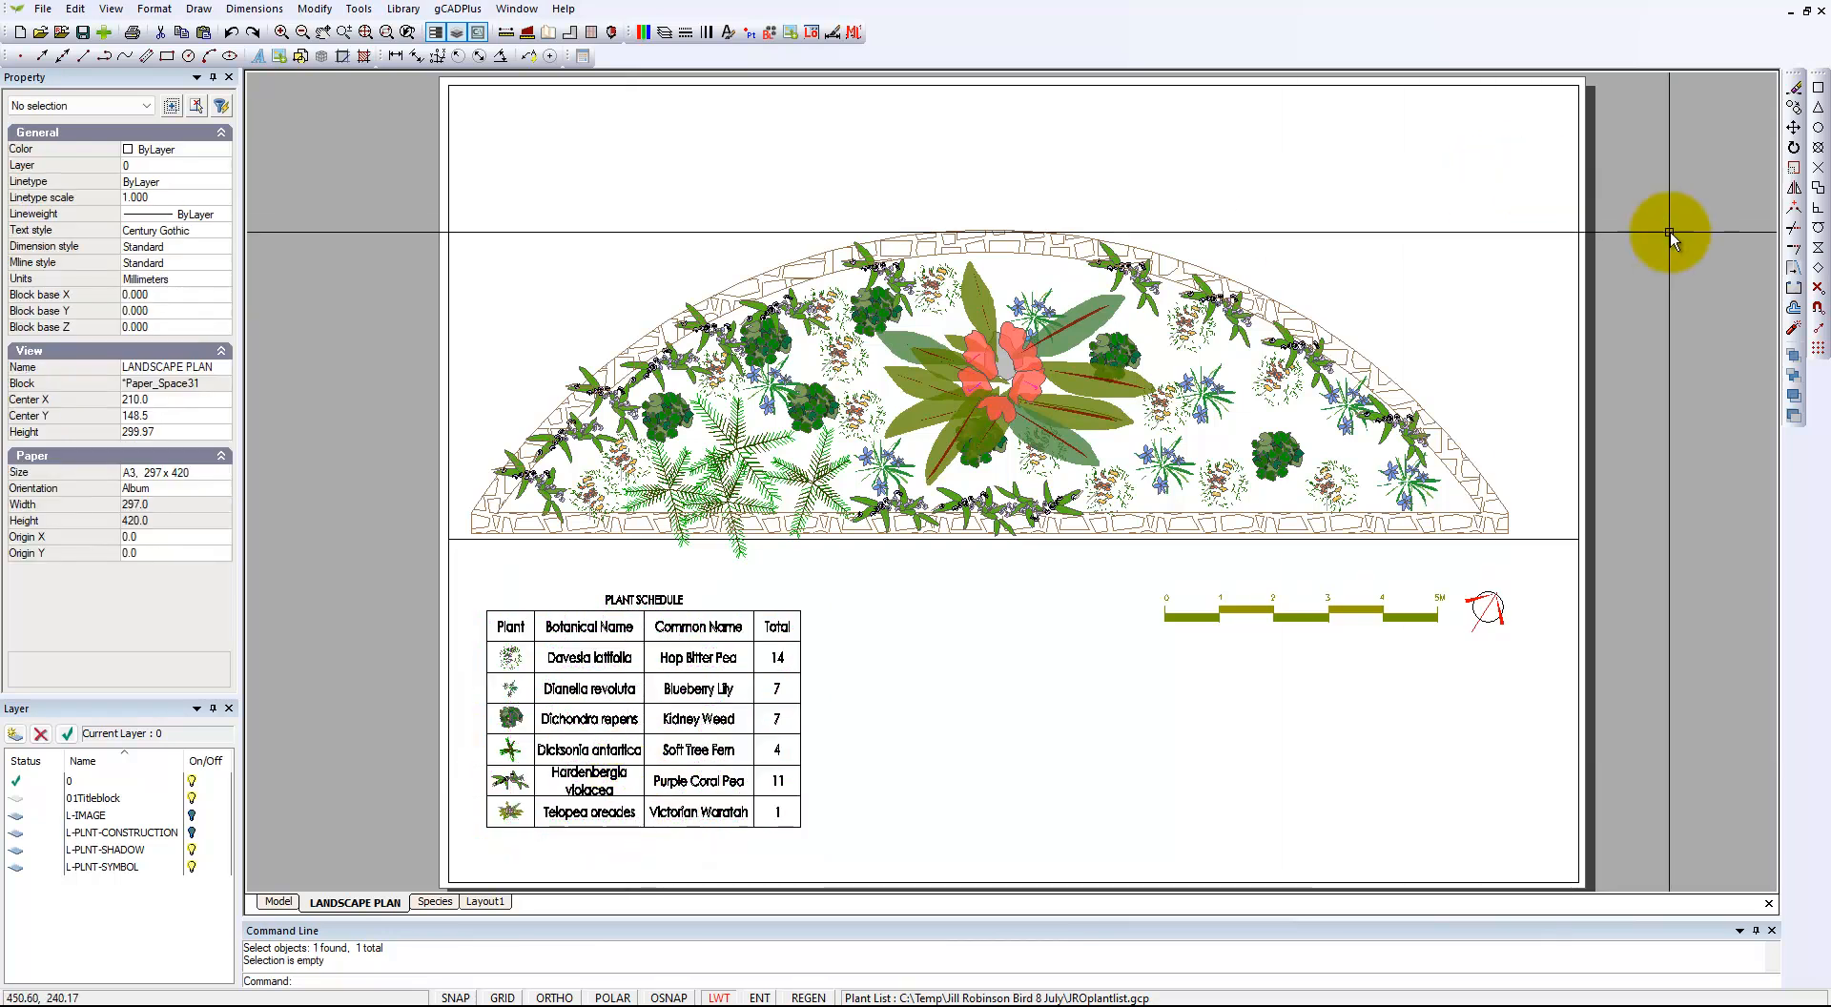
{"action": "left_click", "coordinate": [1575, 250]}
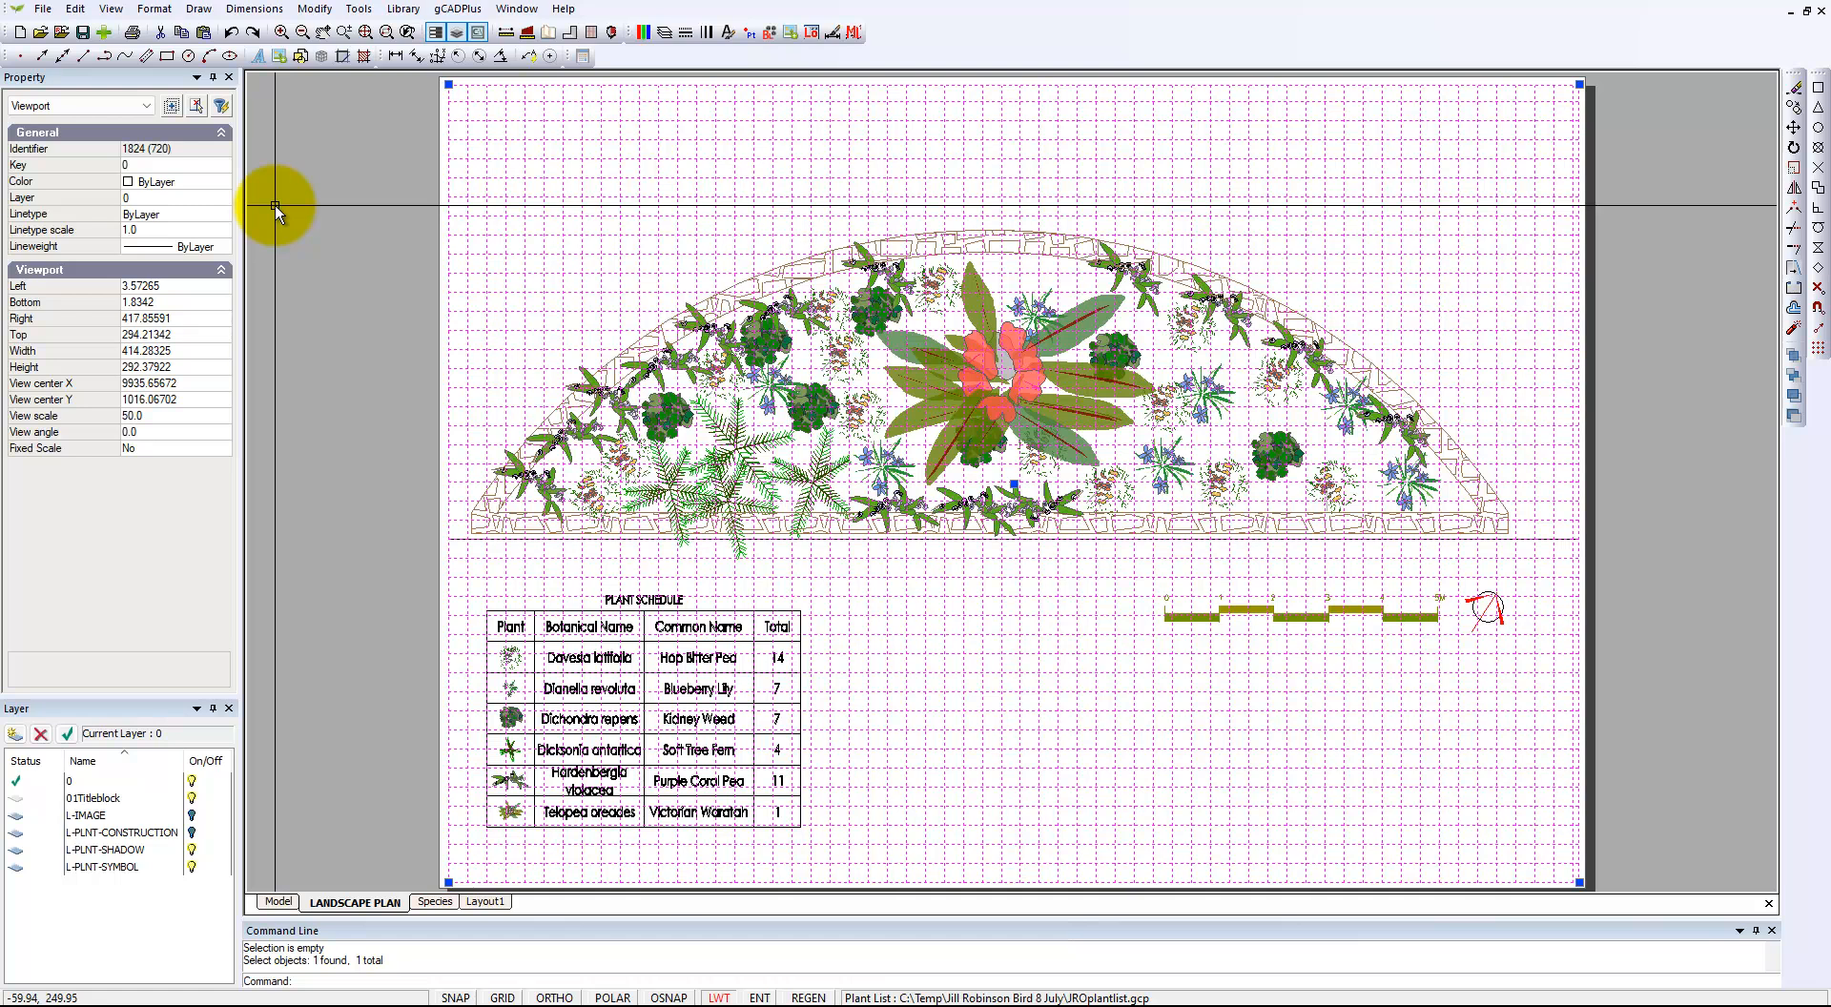
{"action": "key", "text": "Escape"}
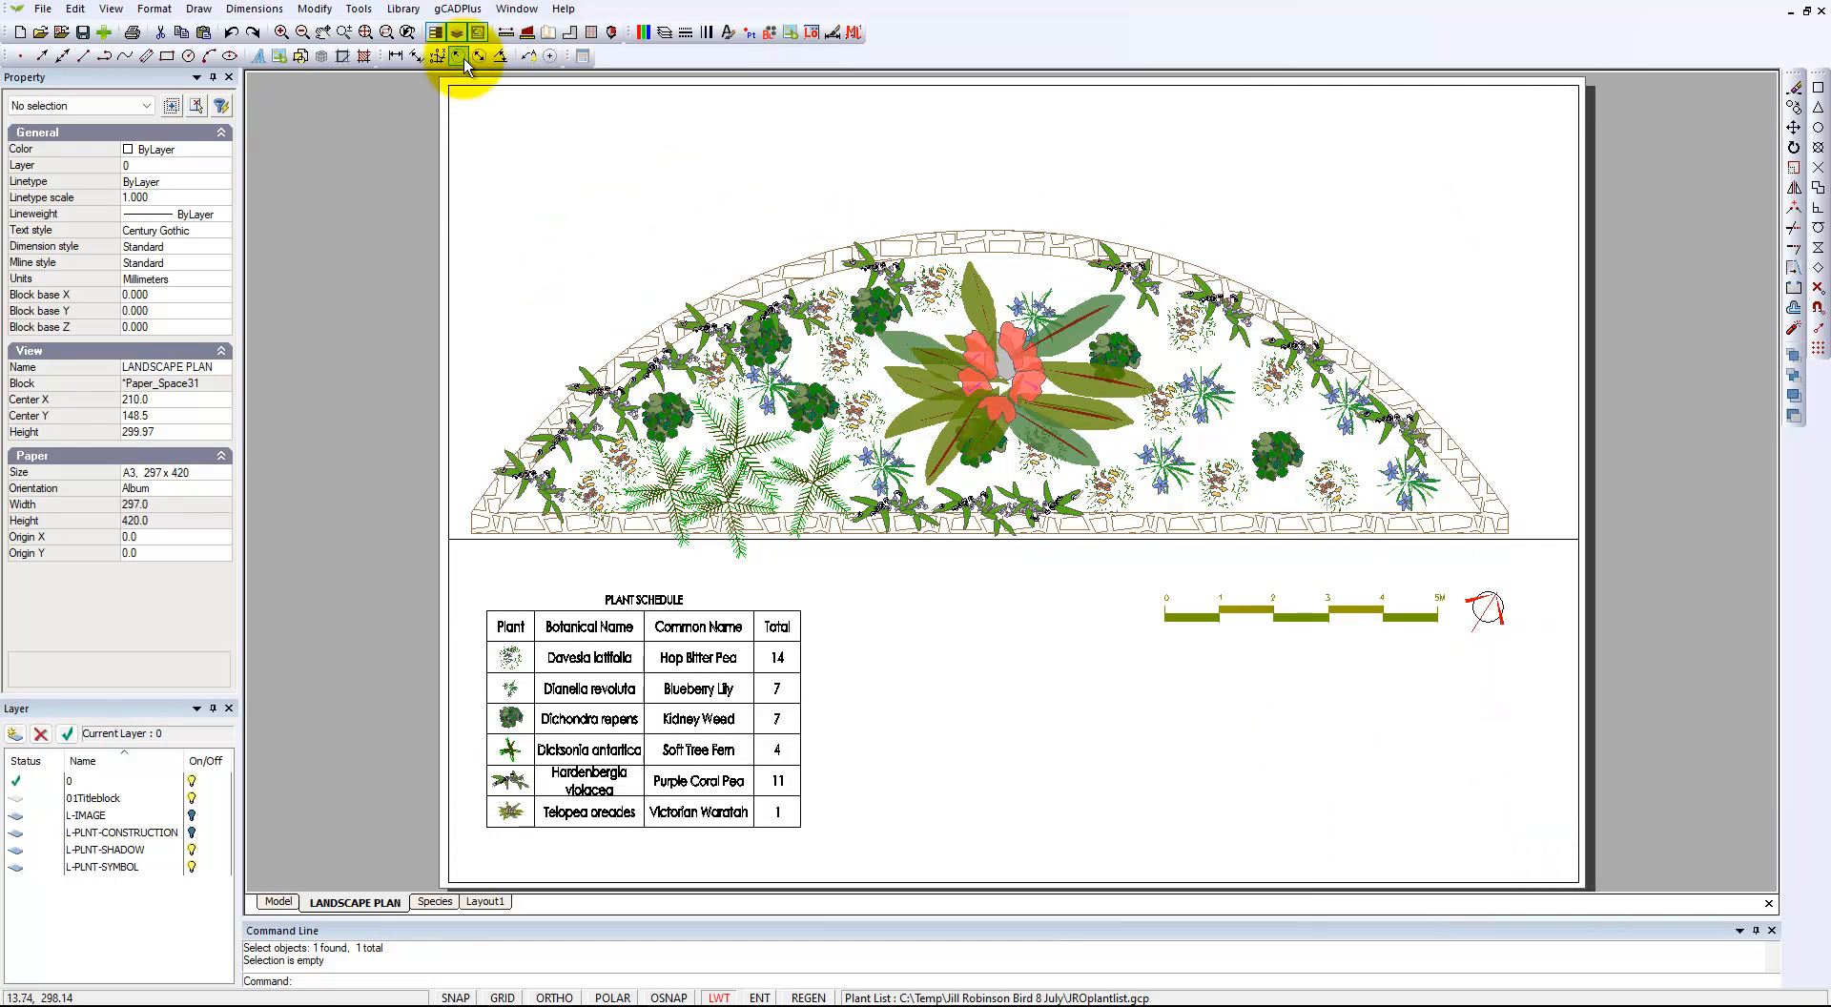
Open the TitleBlocks folder in the Details library.
{"action": "left_click", "coordinate": [401, 12]}
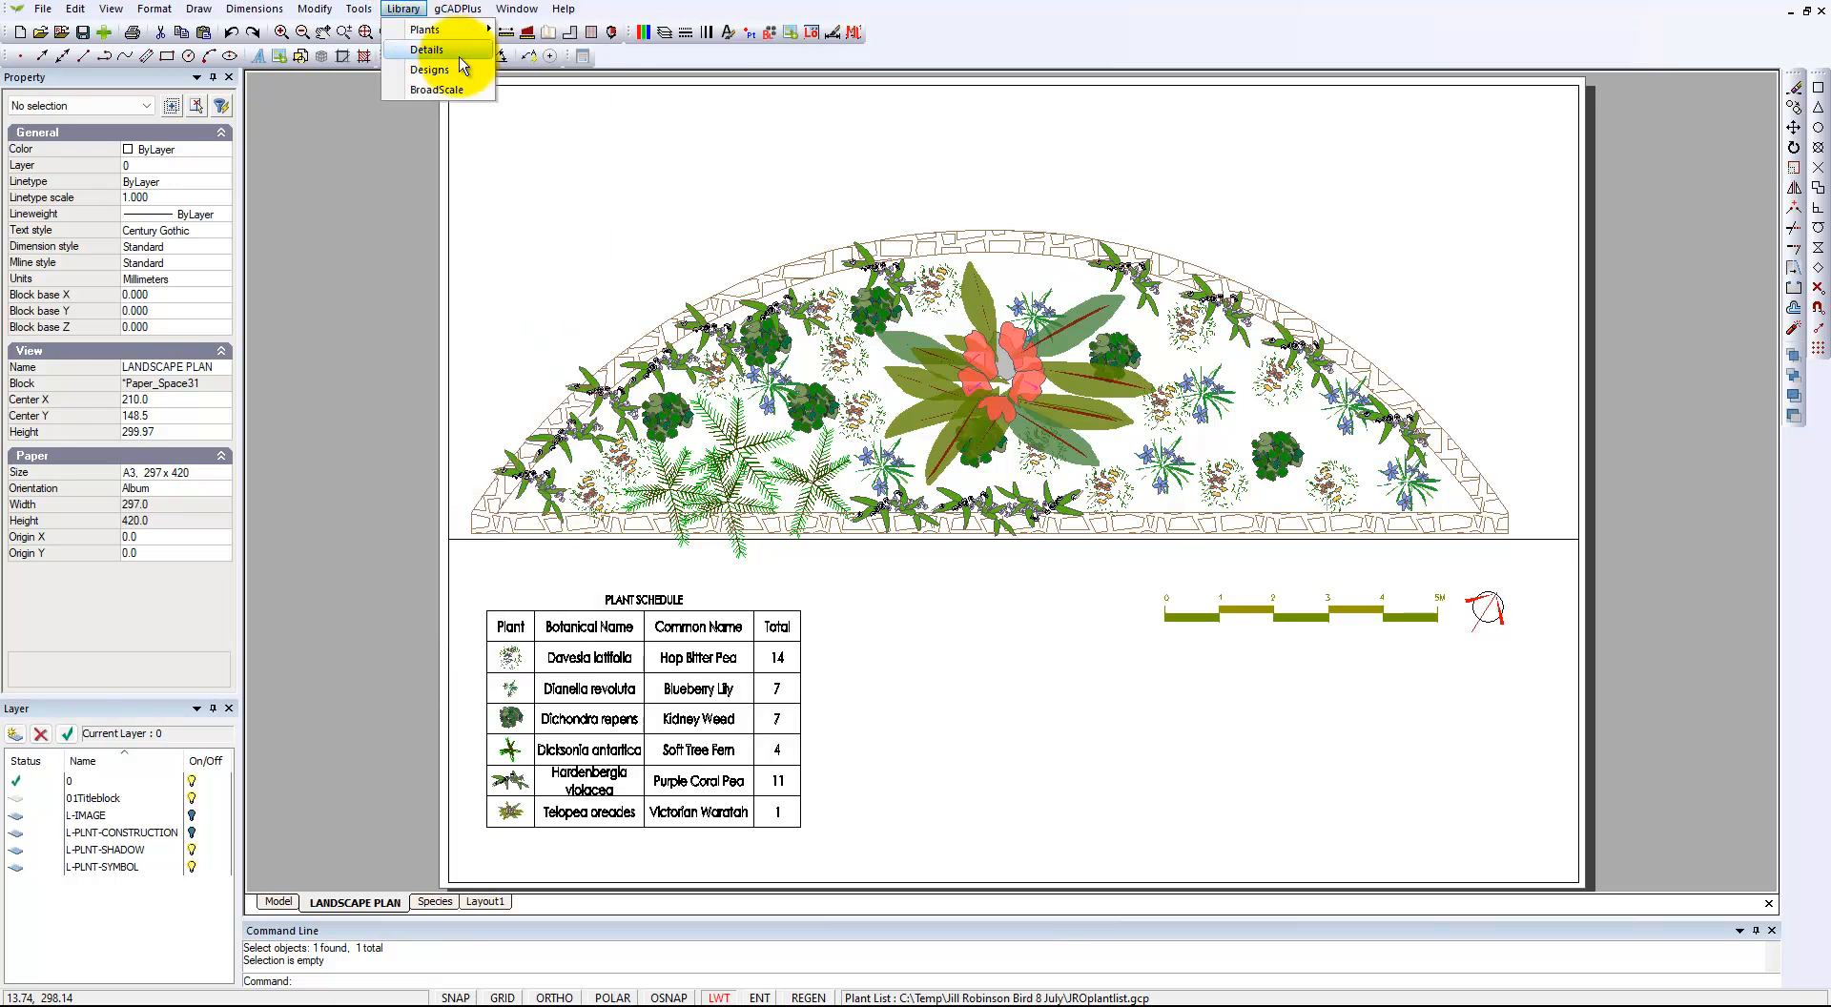
{"action": "left_click", "coordinate": [461, 52]}
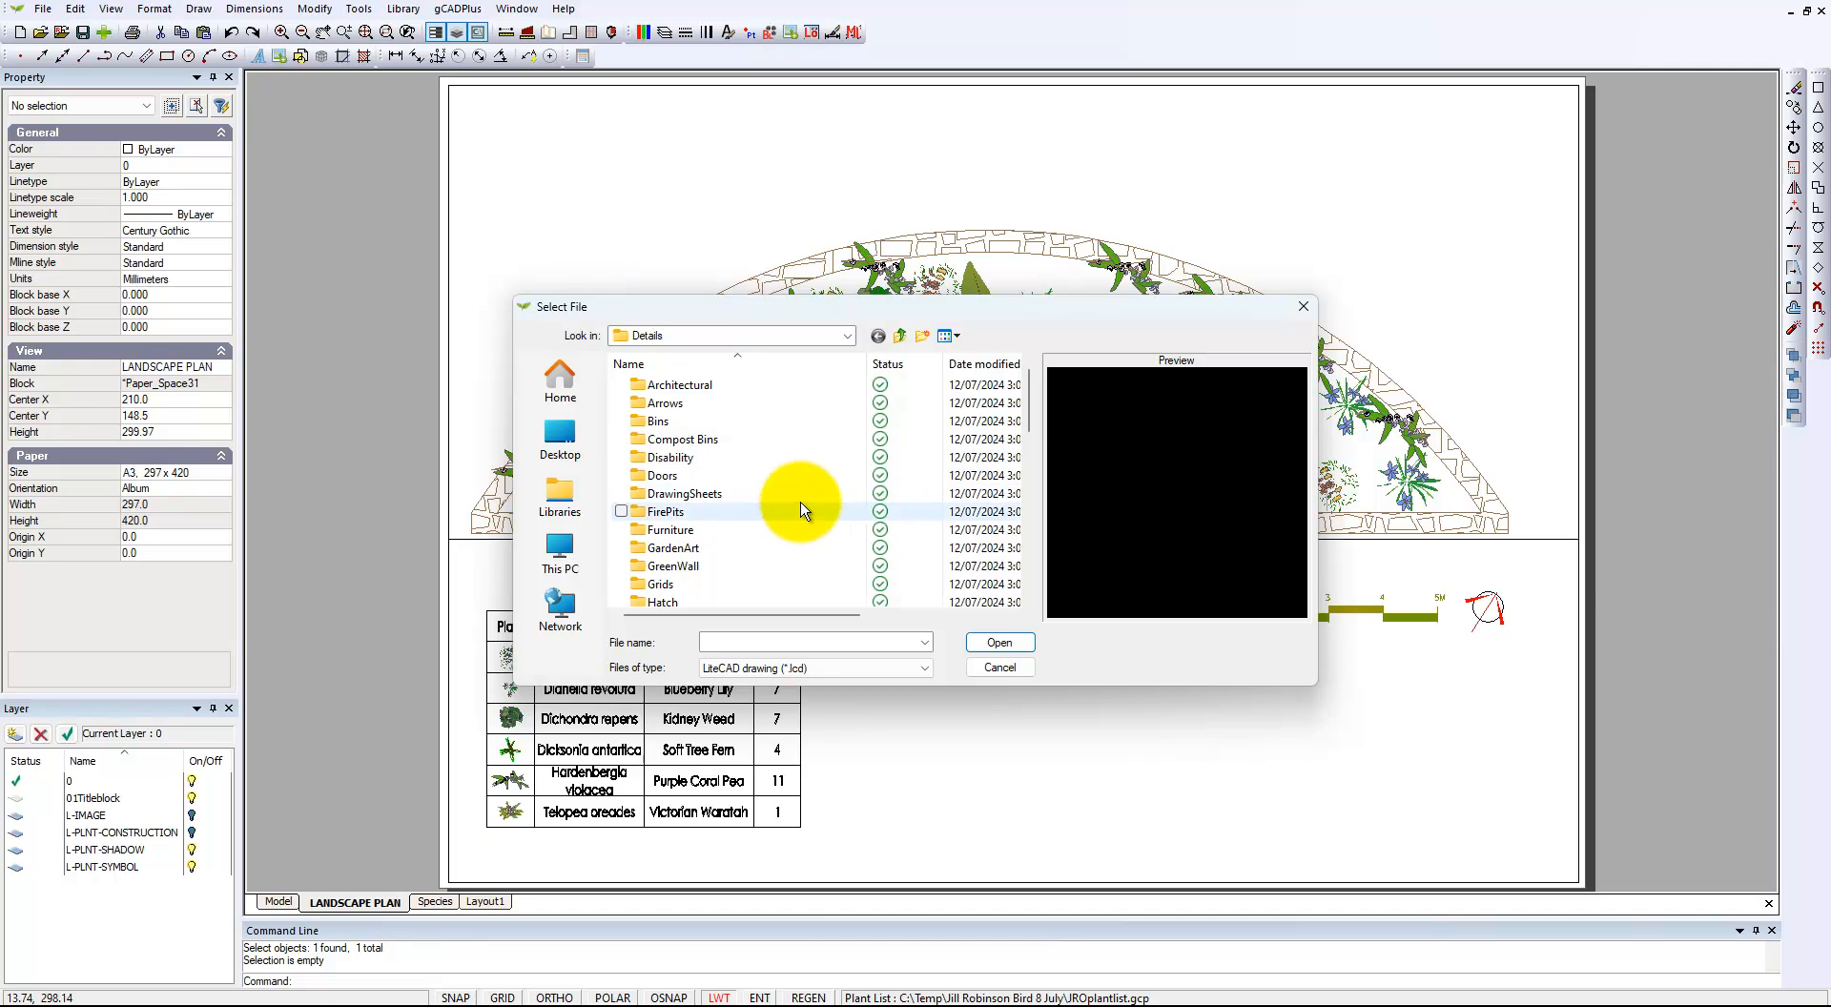
{"action": "scroll", "coordinate": [803, 505], "scroll_direction": "down", "scroll_amount": 4}
{"action": "scroll", "coordinate": [806, 496], "scroll_direction": "down", "scroll_amount": 5}
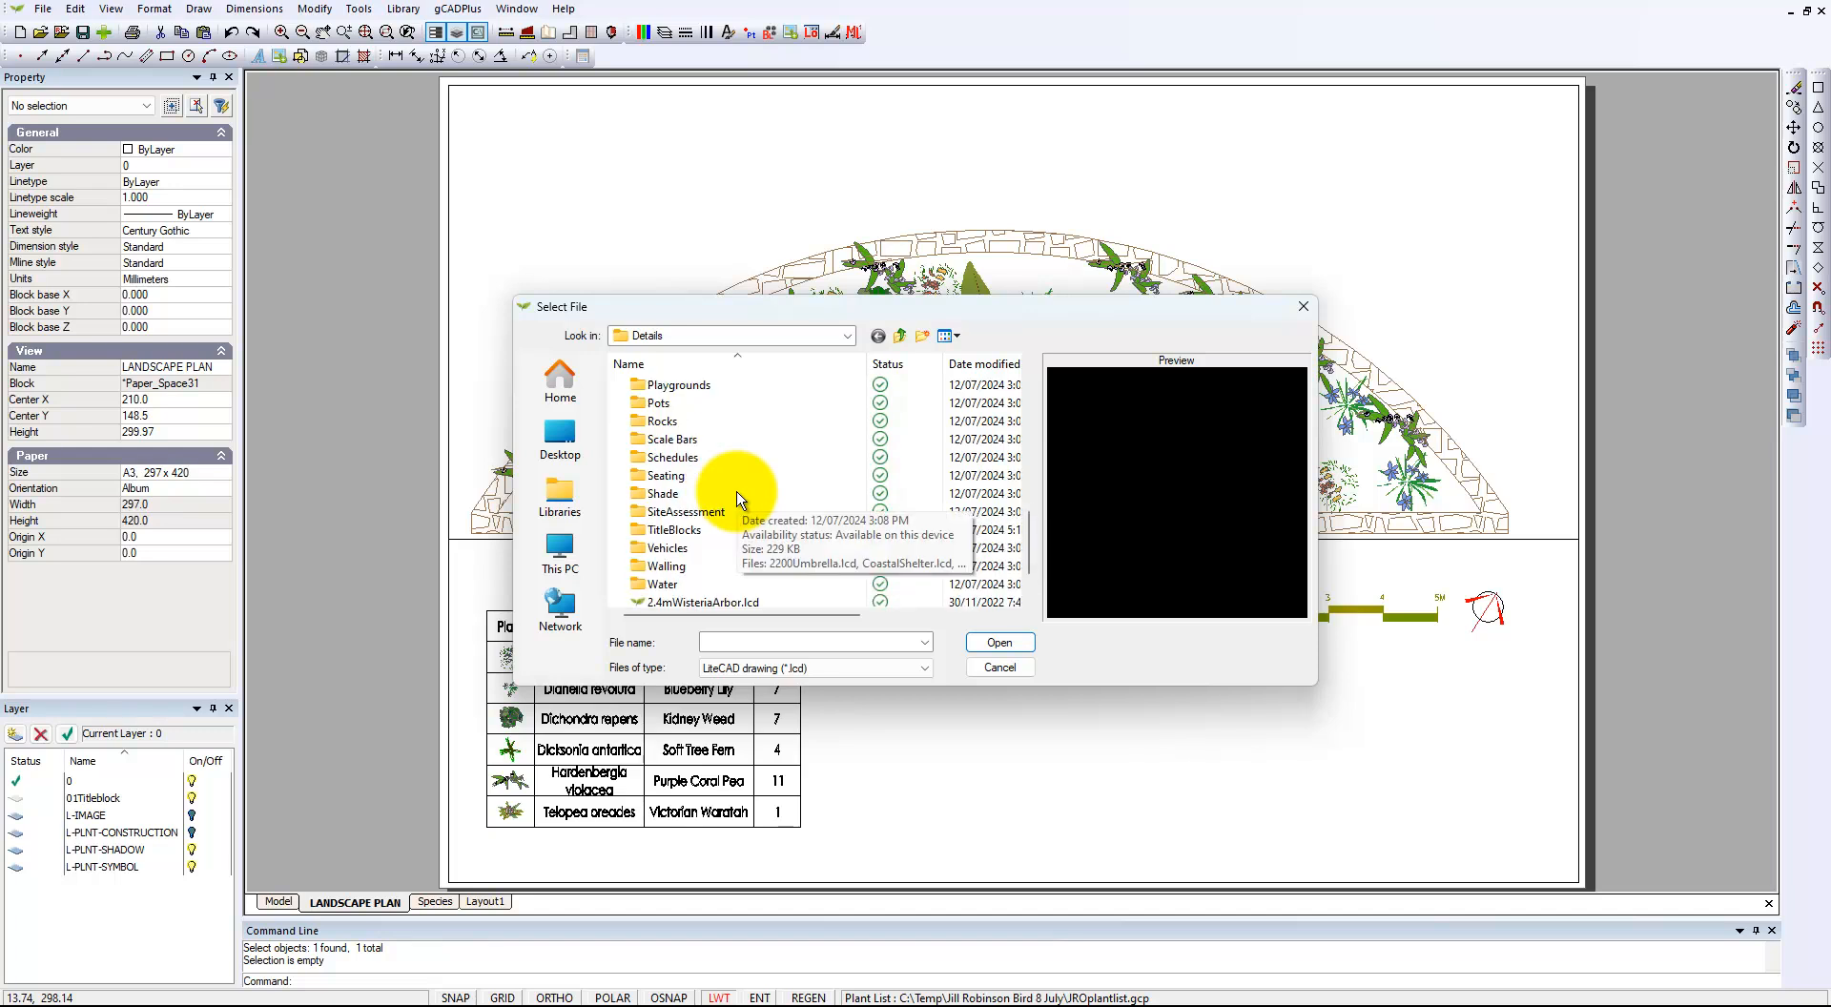
{"action": "double_click", "coordinate": [639, 534]}
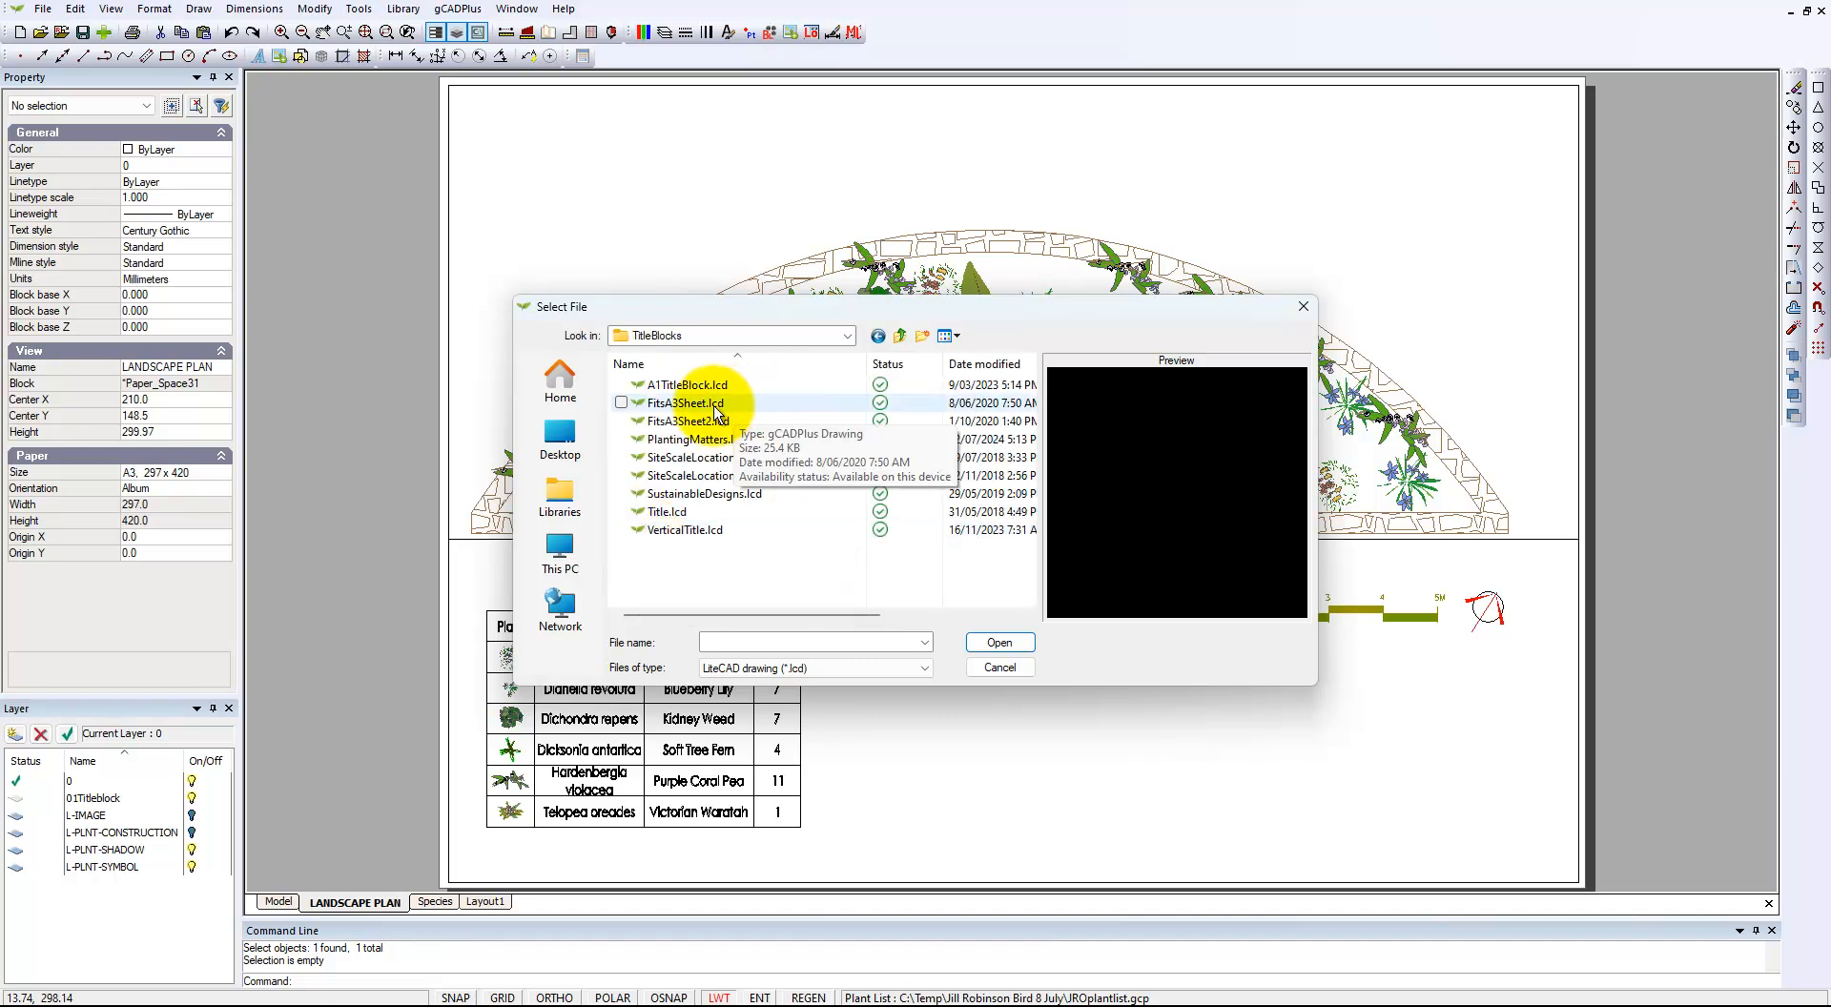
Preview the title blocks from FitsA3Sheet onward and load SustainableDesigns.lcd as a block.
{"action": "left_click", "coordinate": [740, 402]}
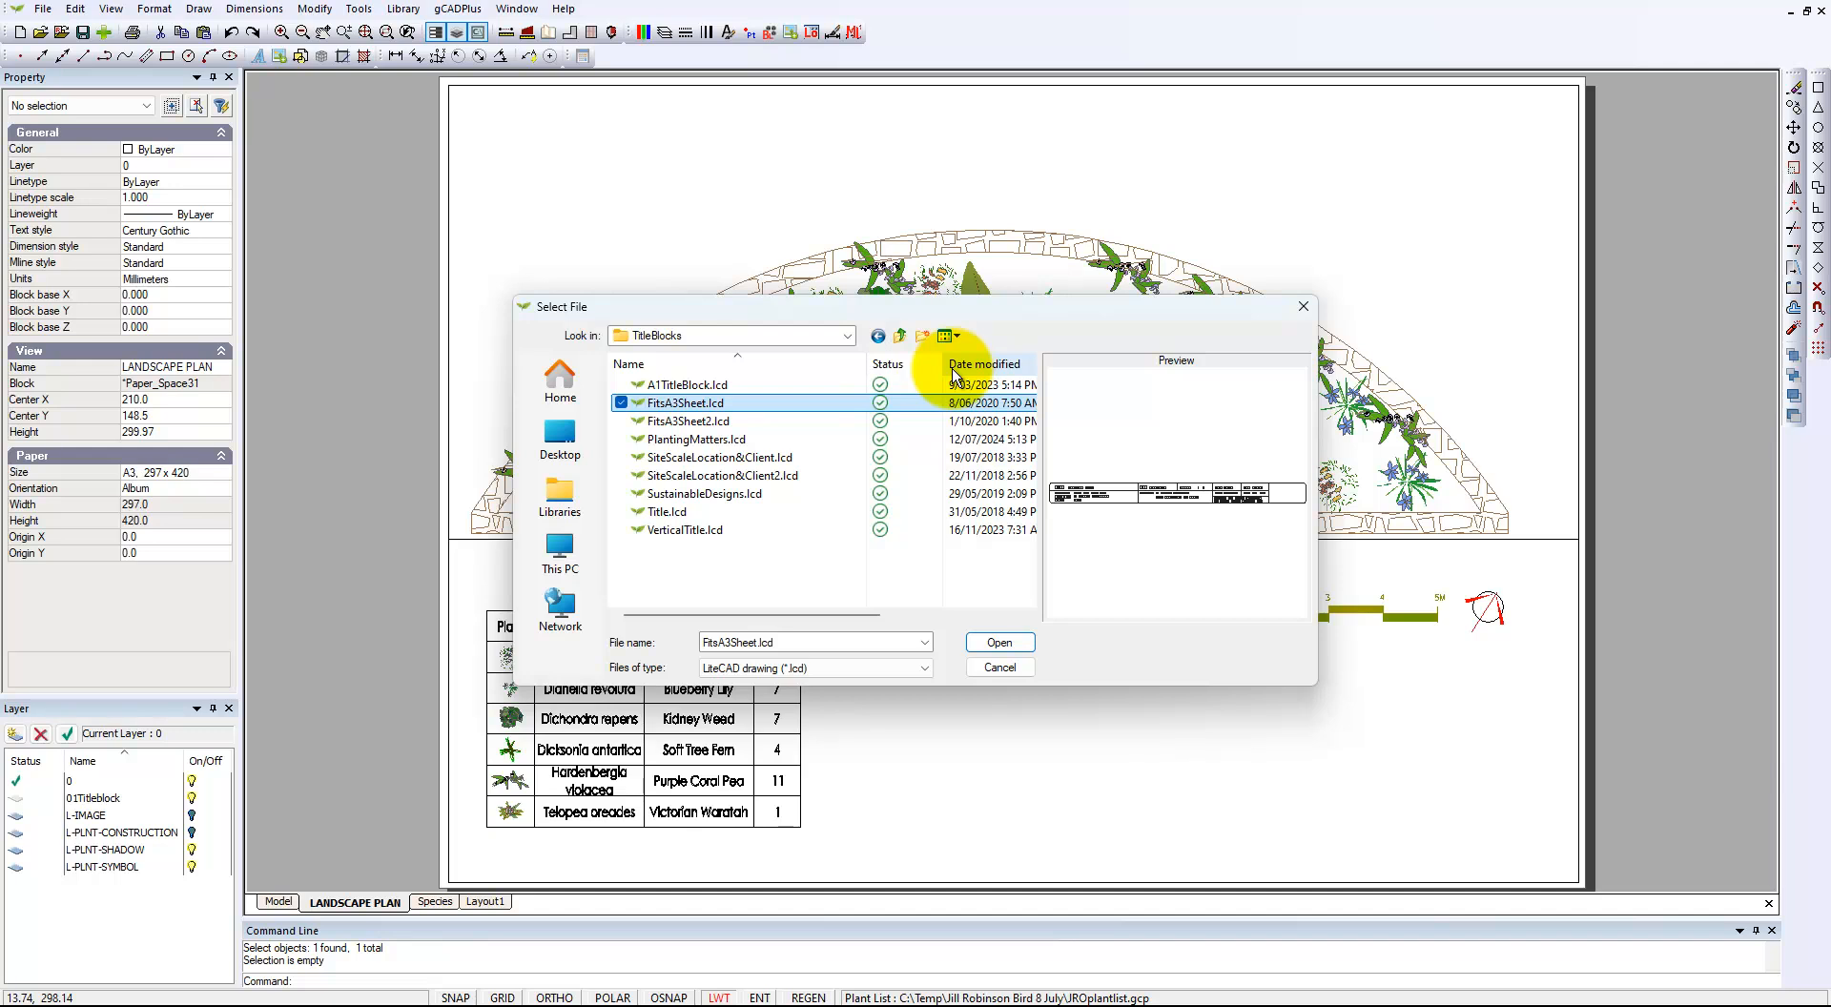
{"action": "key", "text": "Down"}
{"action": "key", "text": "Down"}
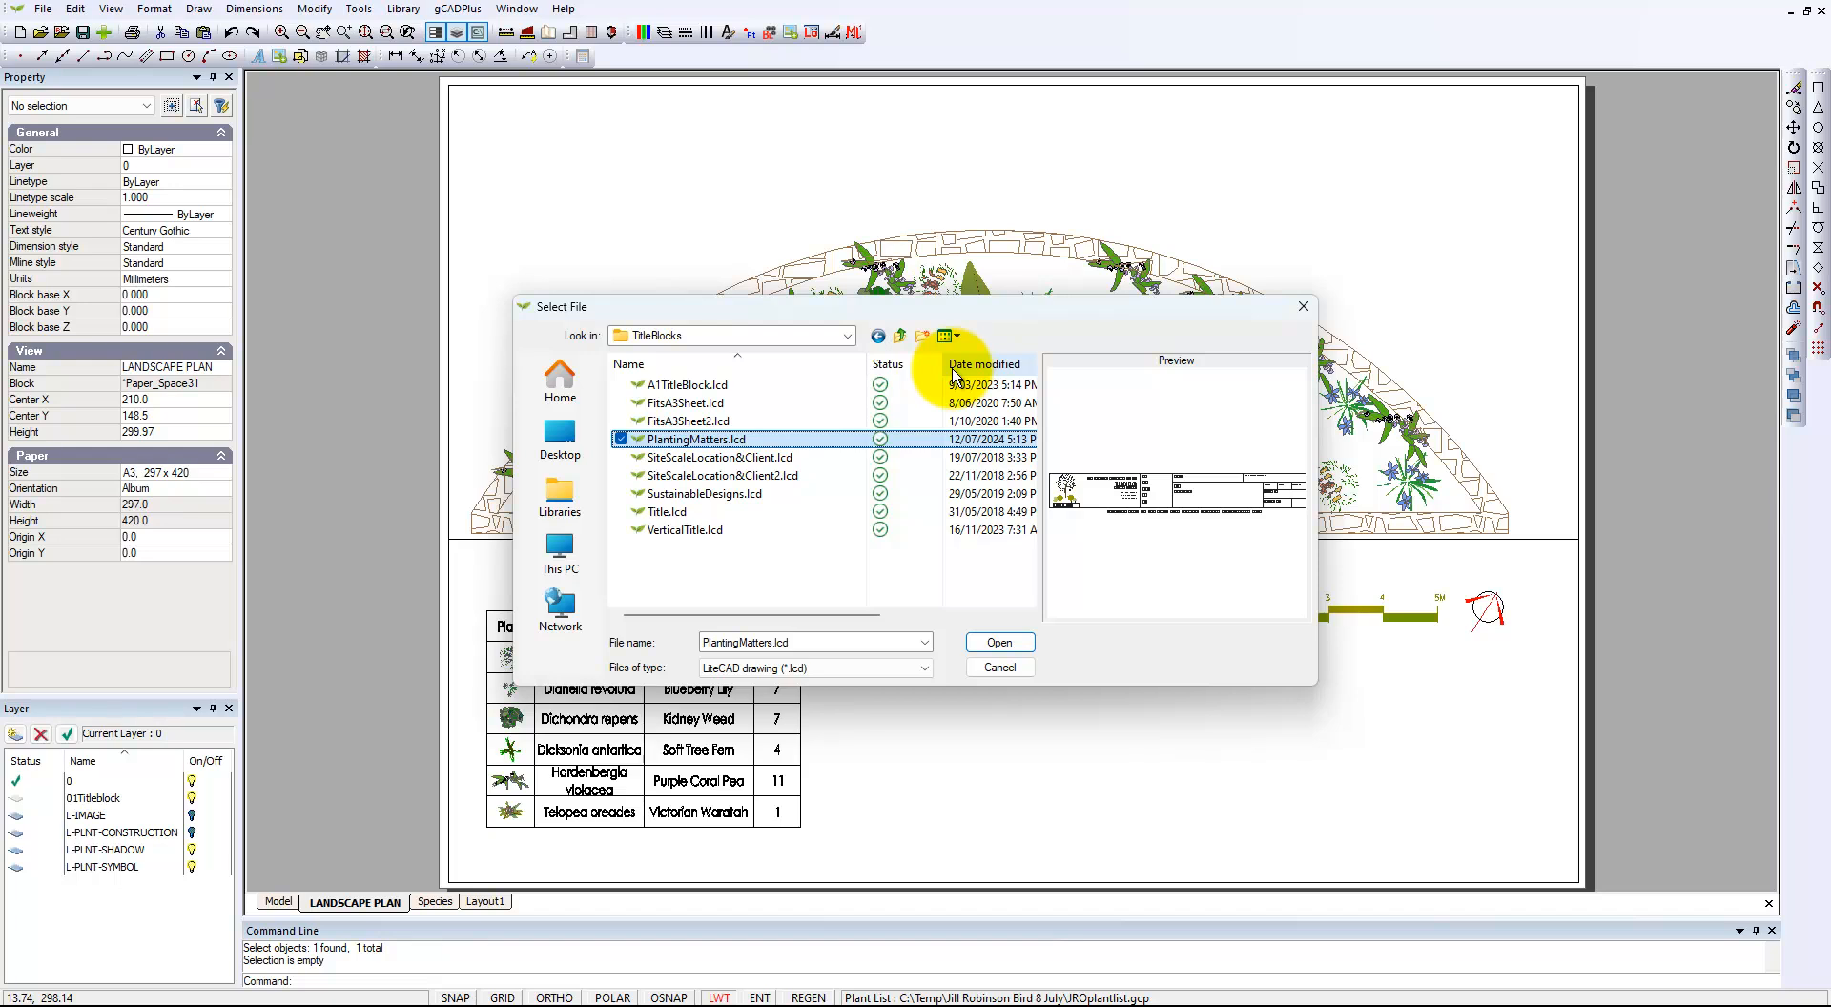
{"action": "key", "text": "Down"}
{"action": "key", "text": "Down"}
{"action": "key", "text": "Down"}
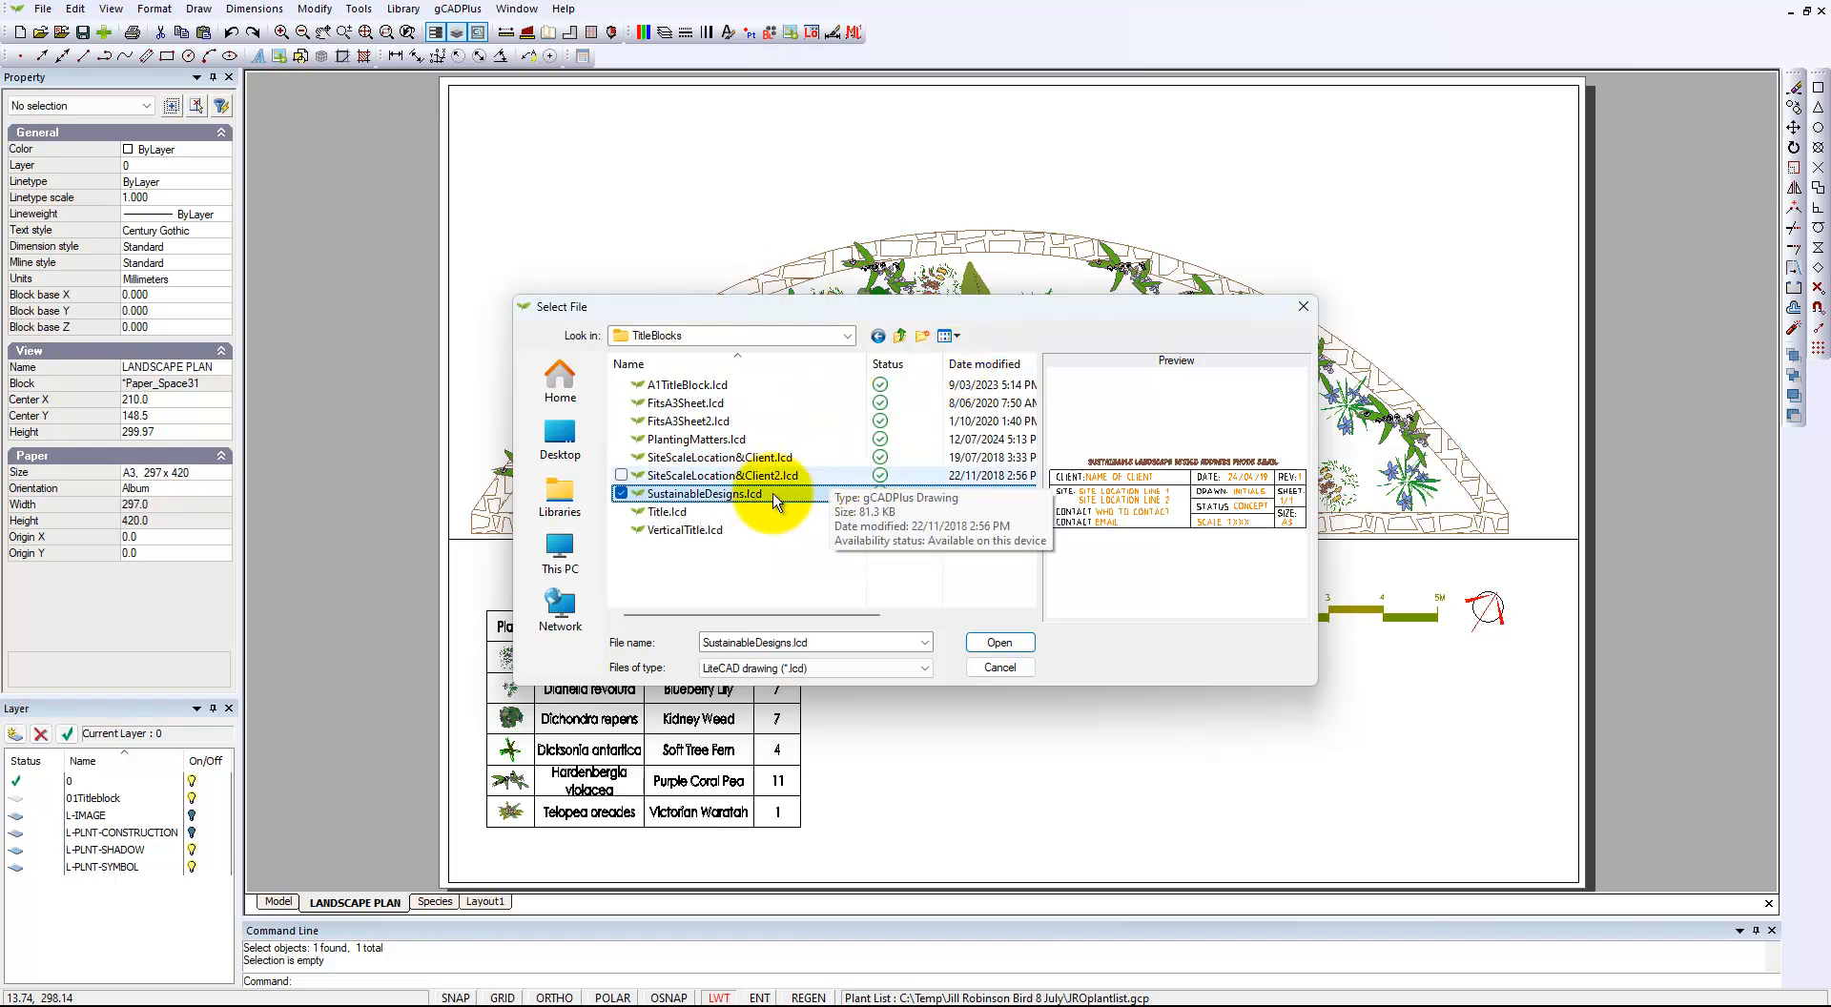
{"action": "left_click", "coordinate": [999, 644]}
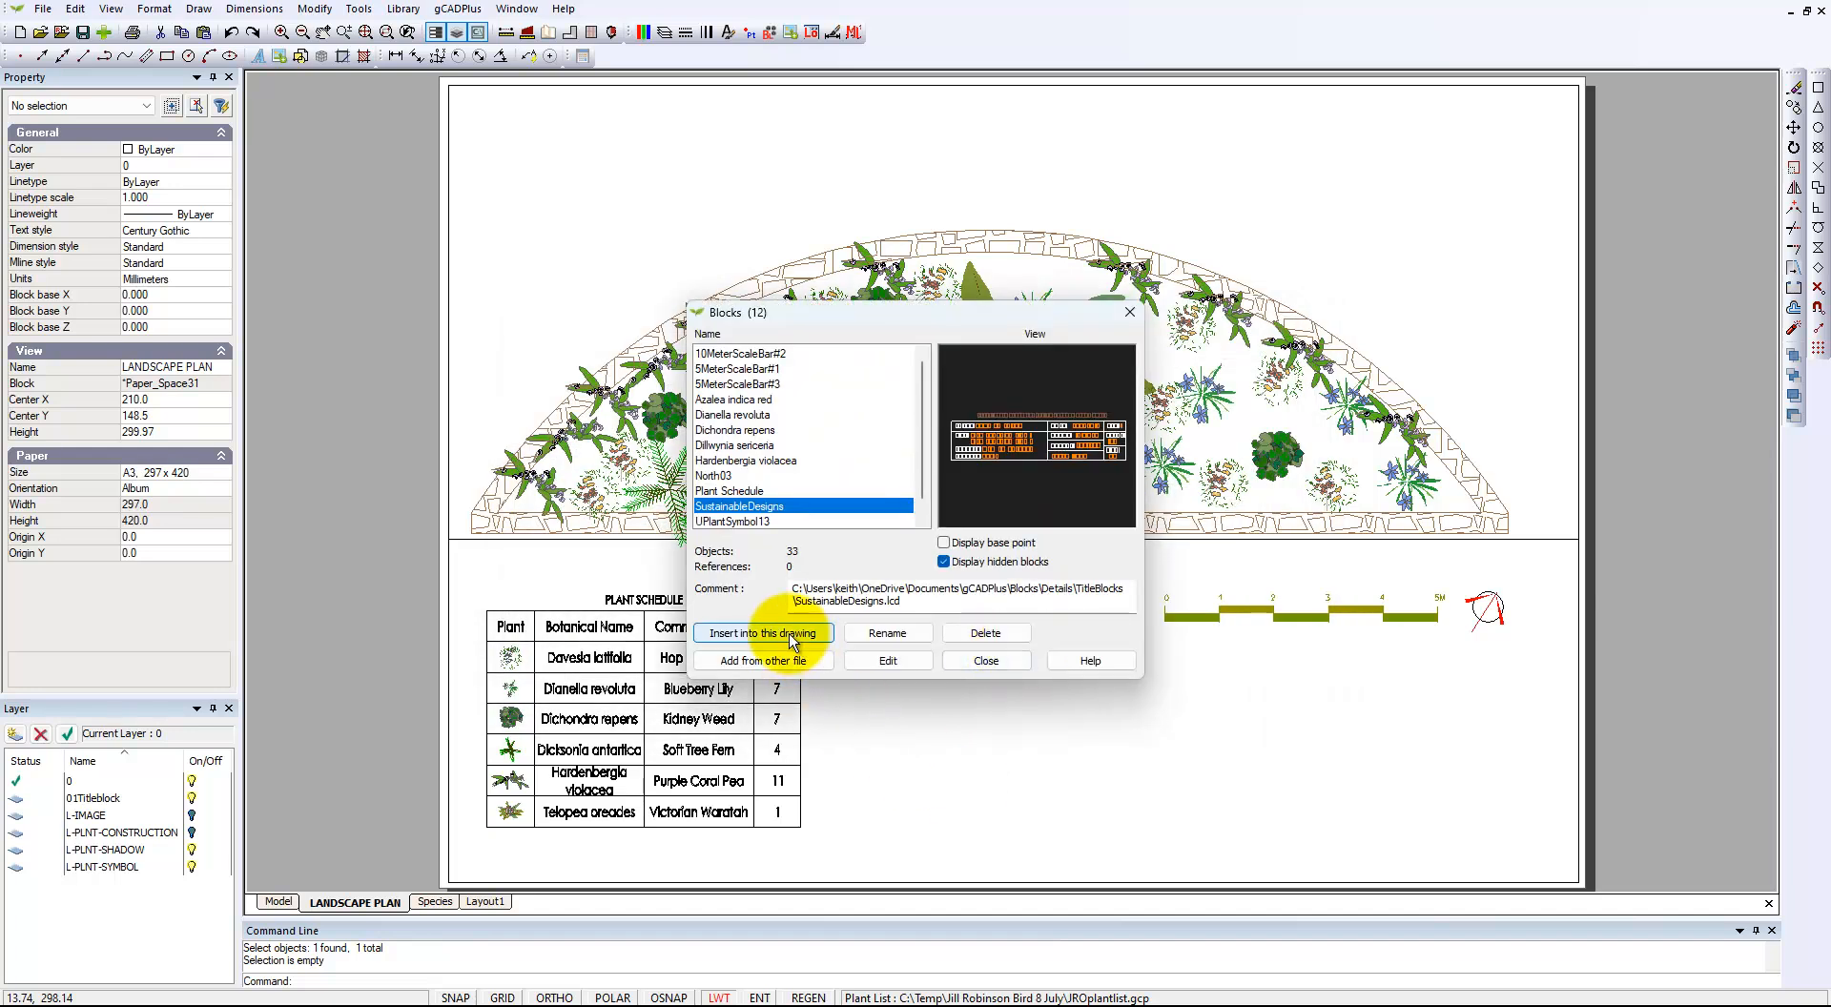
Insert the SustainableDesigns title block at scale 1.0 and rotation 0.0 in the sheet's lower right corner, at about X 405.6, Y 7.6.
{"action": "left_click", "coordinate": [791, 633]}
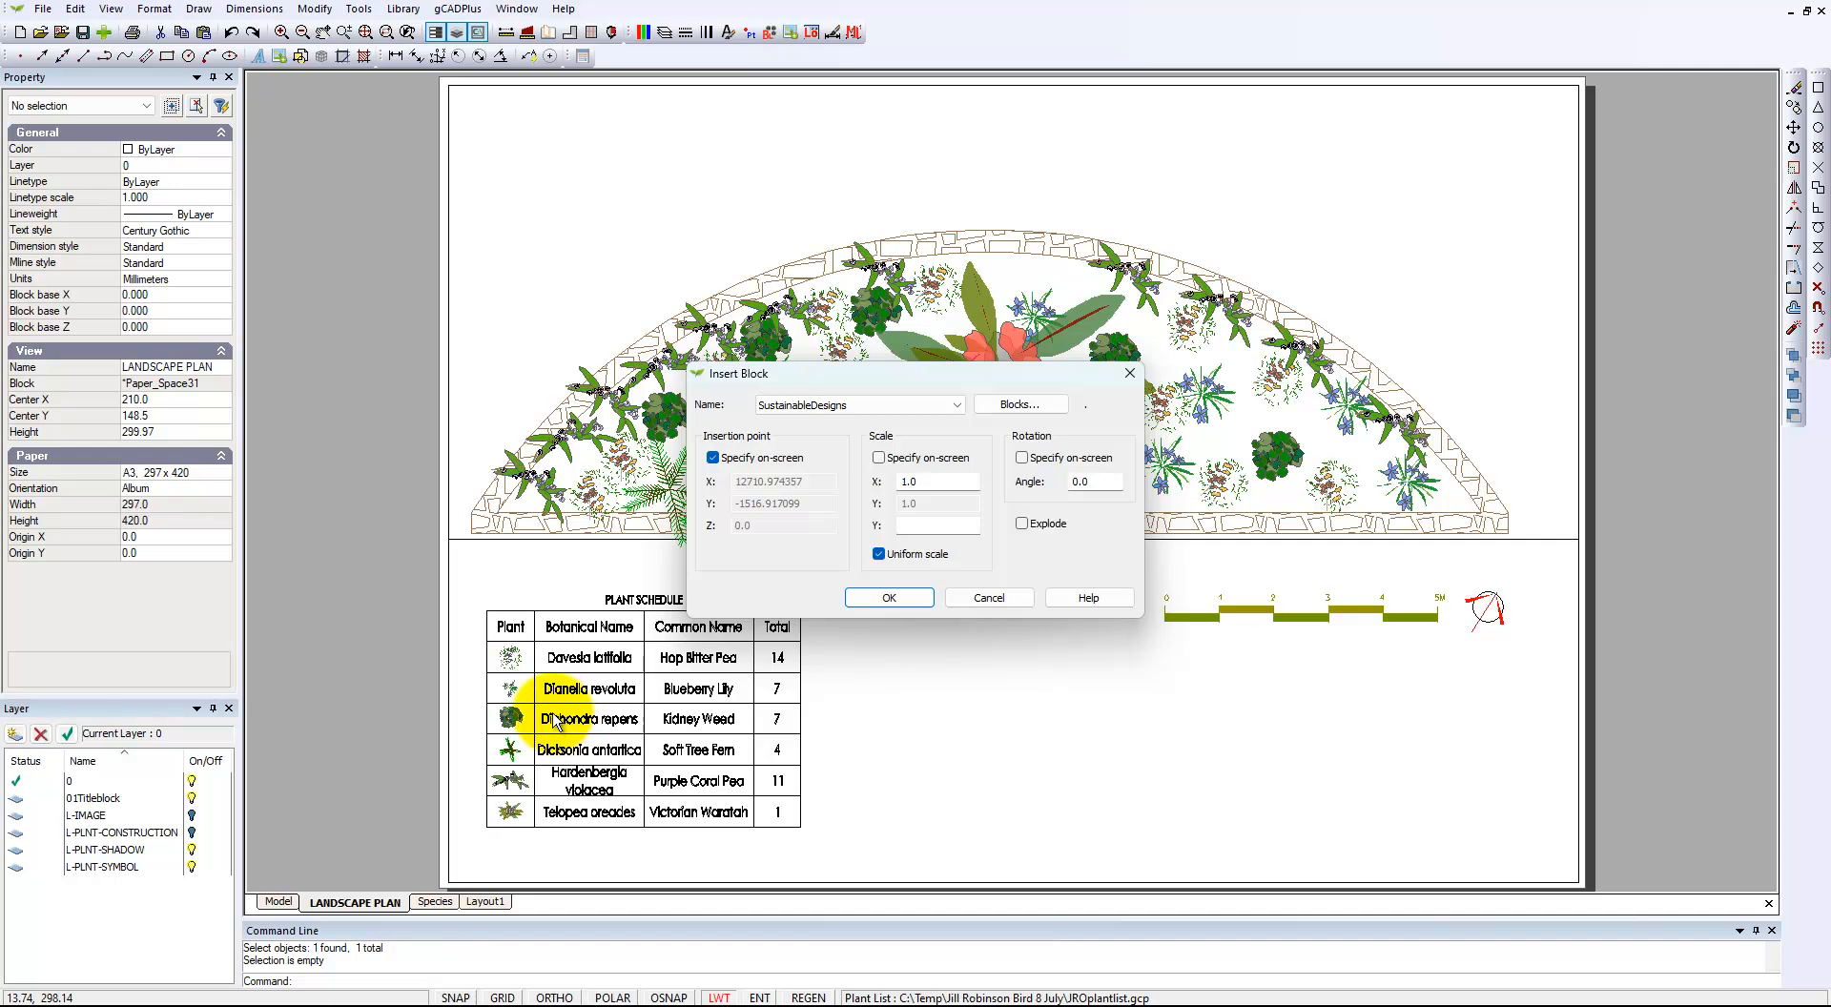
{"action": "left_click", "coordinate": [889, 598]}
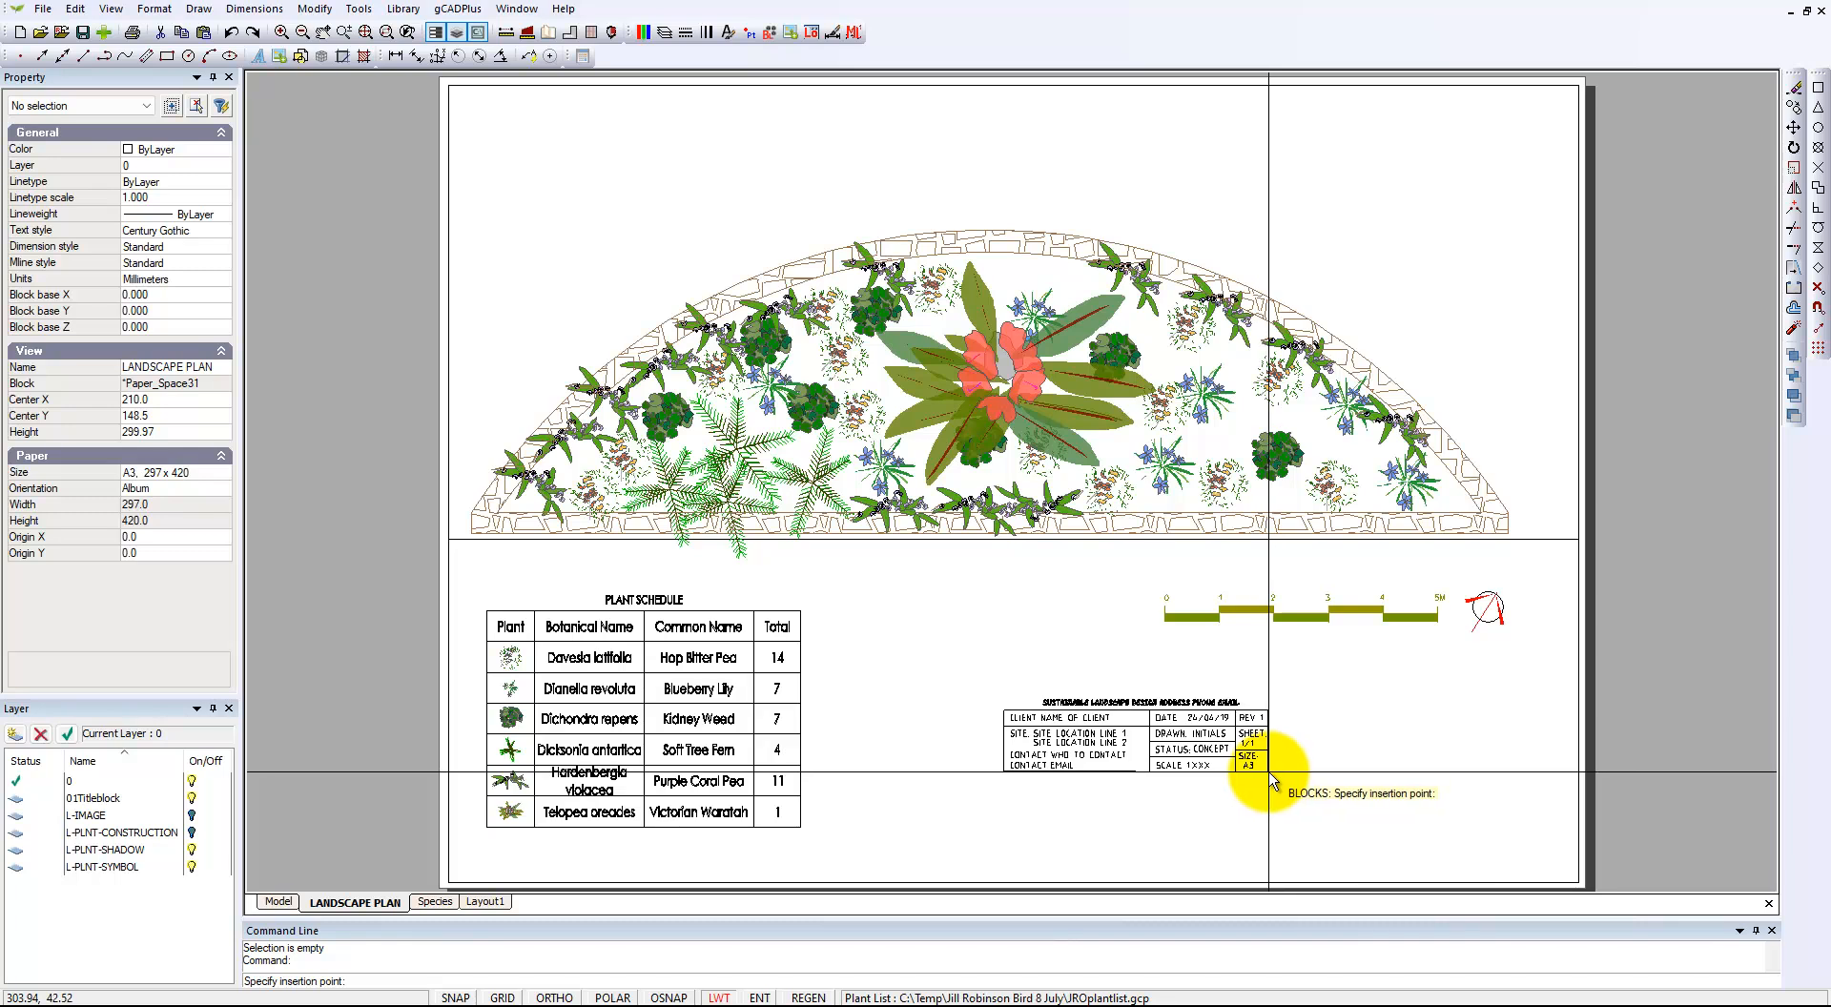
{"action": "left_click", "coordinate": [1546, 876]}
{"action": "scroll", "coordinate": [1440, 839], "scroll_direction": "up", "scroll_amount": 4}
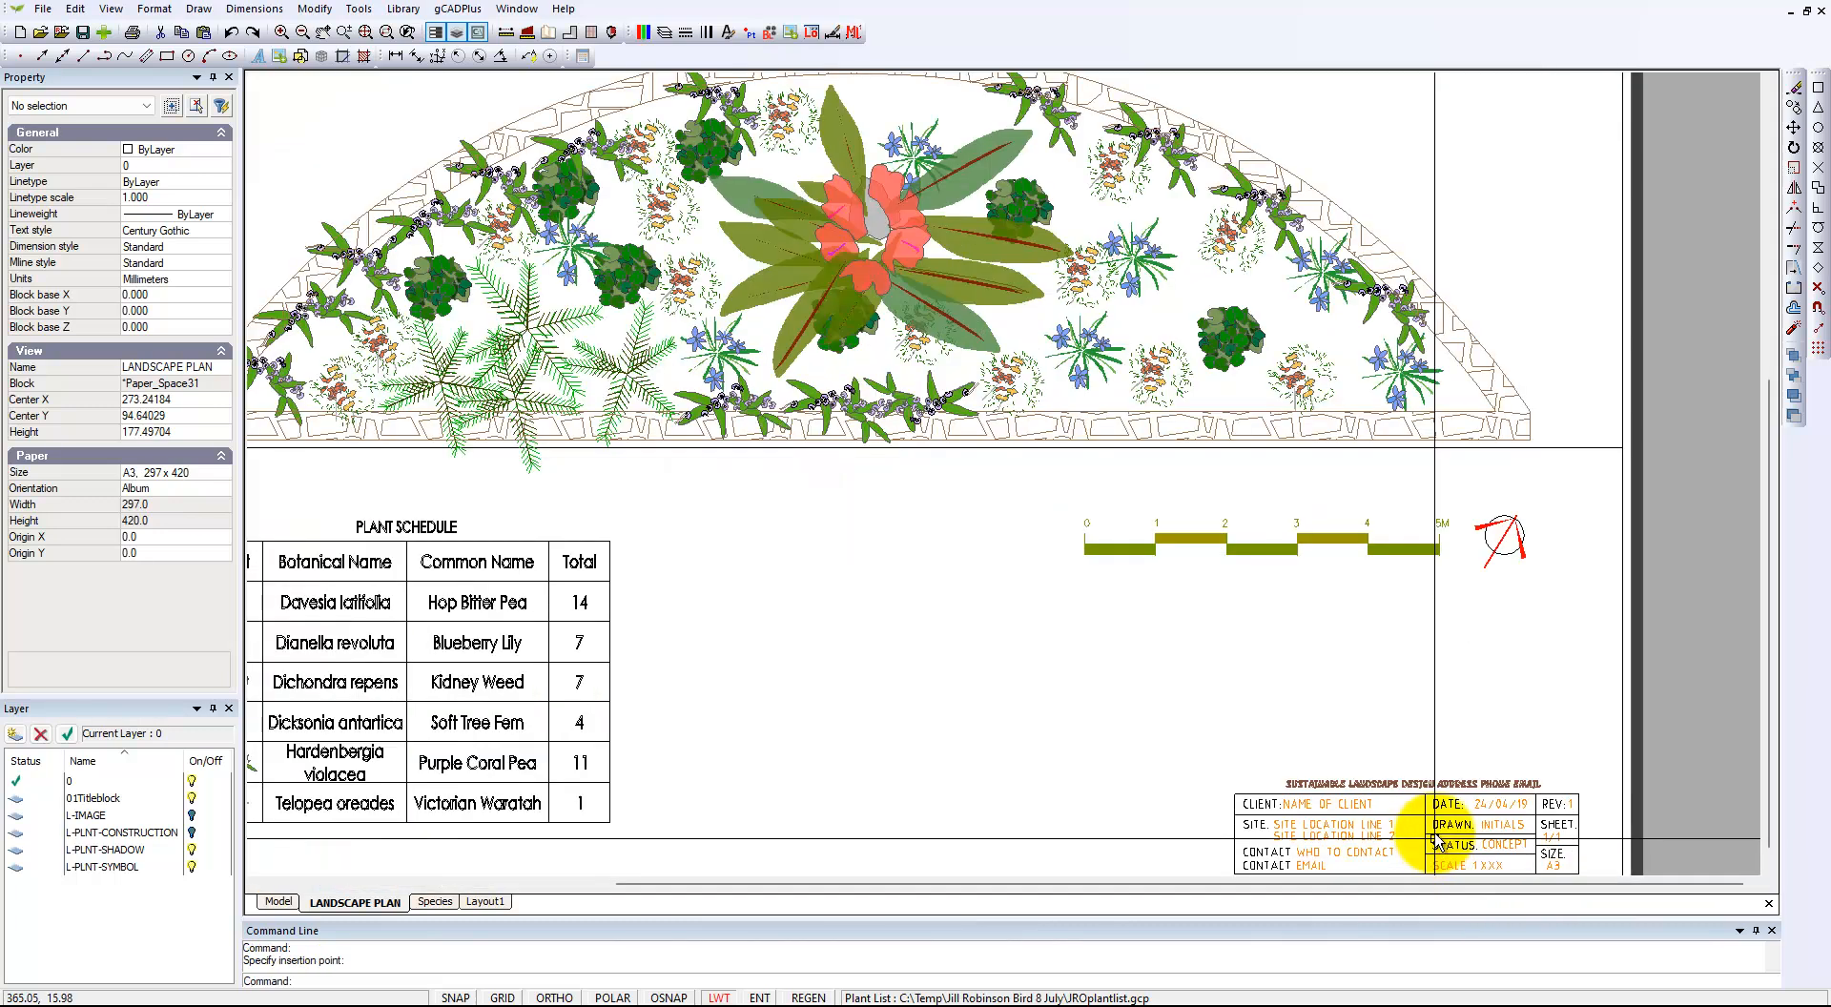
{"action": "middle_click_drag", "start_coordinate": [1436, 828], "coordinate": [1361, 620]}
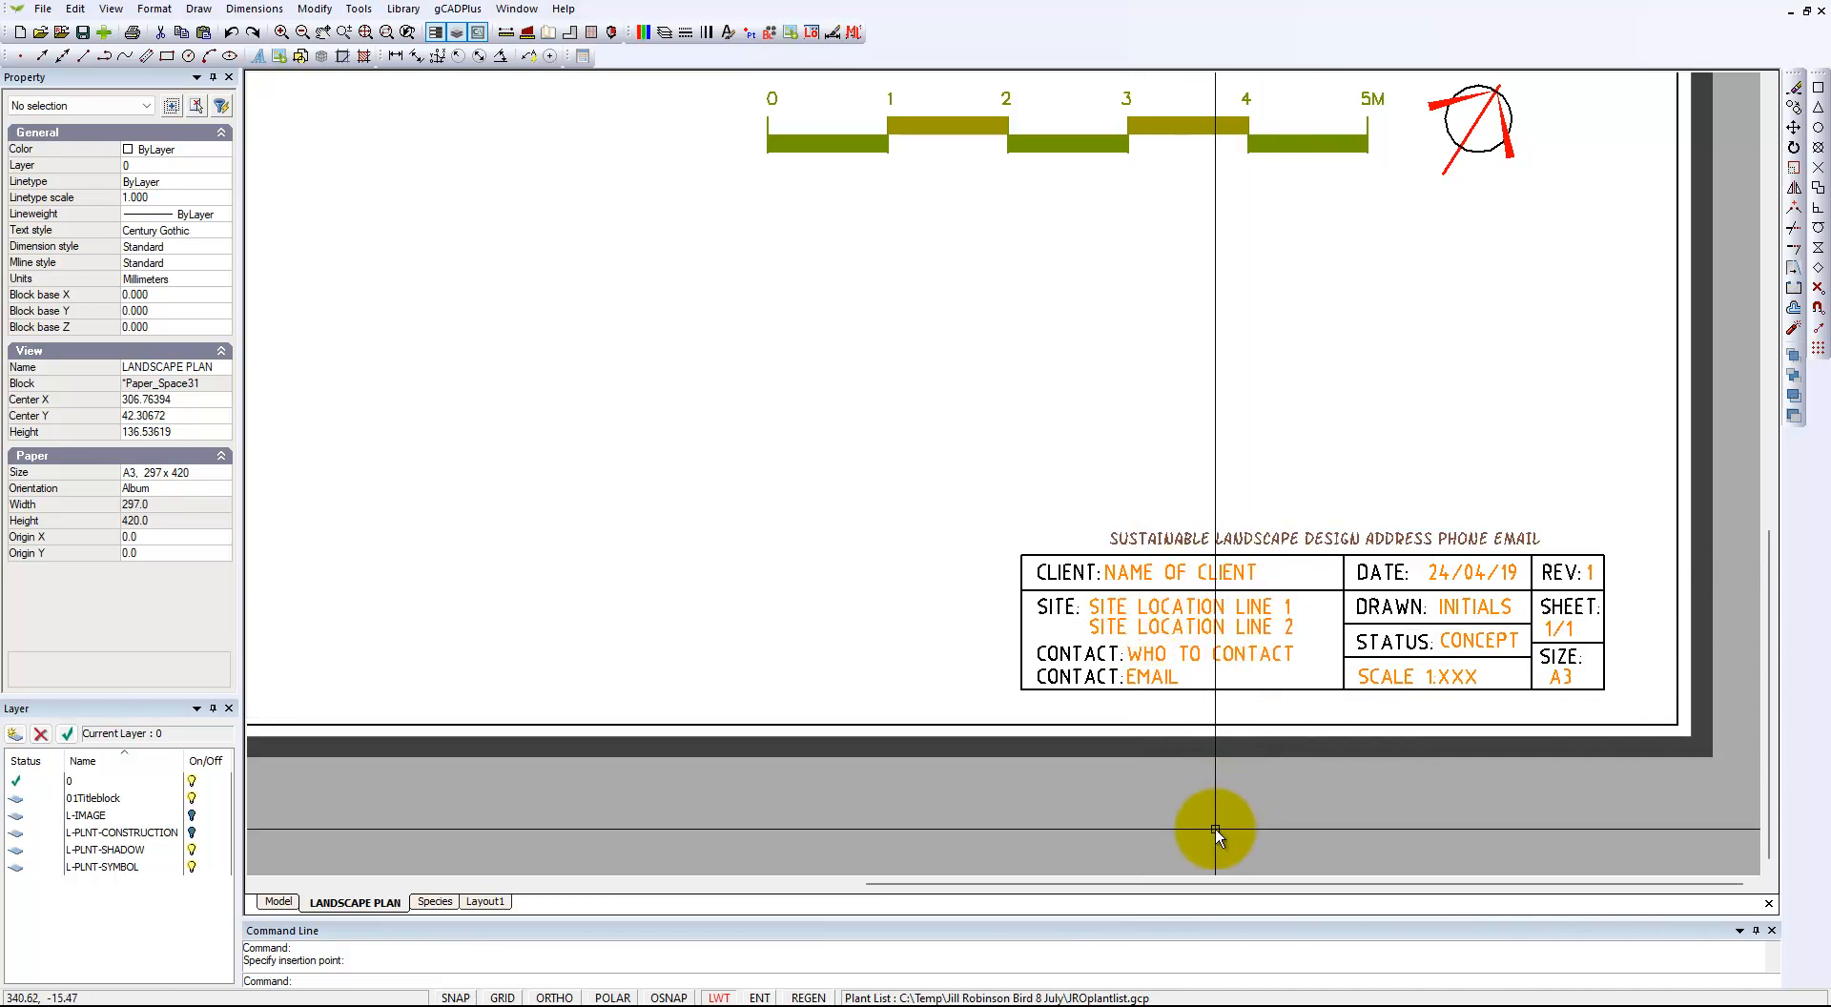
Open the title block in the block editor to inspect its text fields, then close the editor without changes and deselect the block.
{"action": "left_click", "coordinate": [1552, 677]}
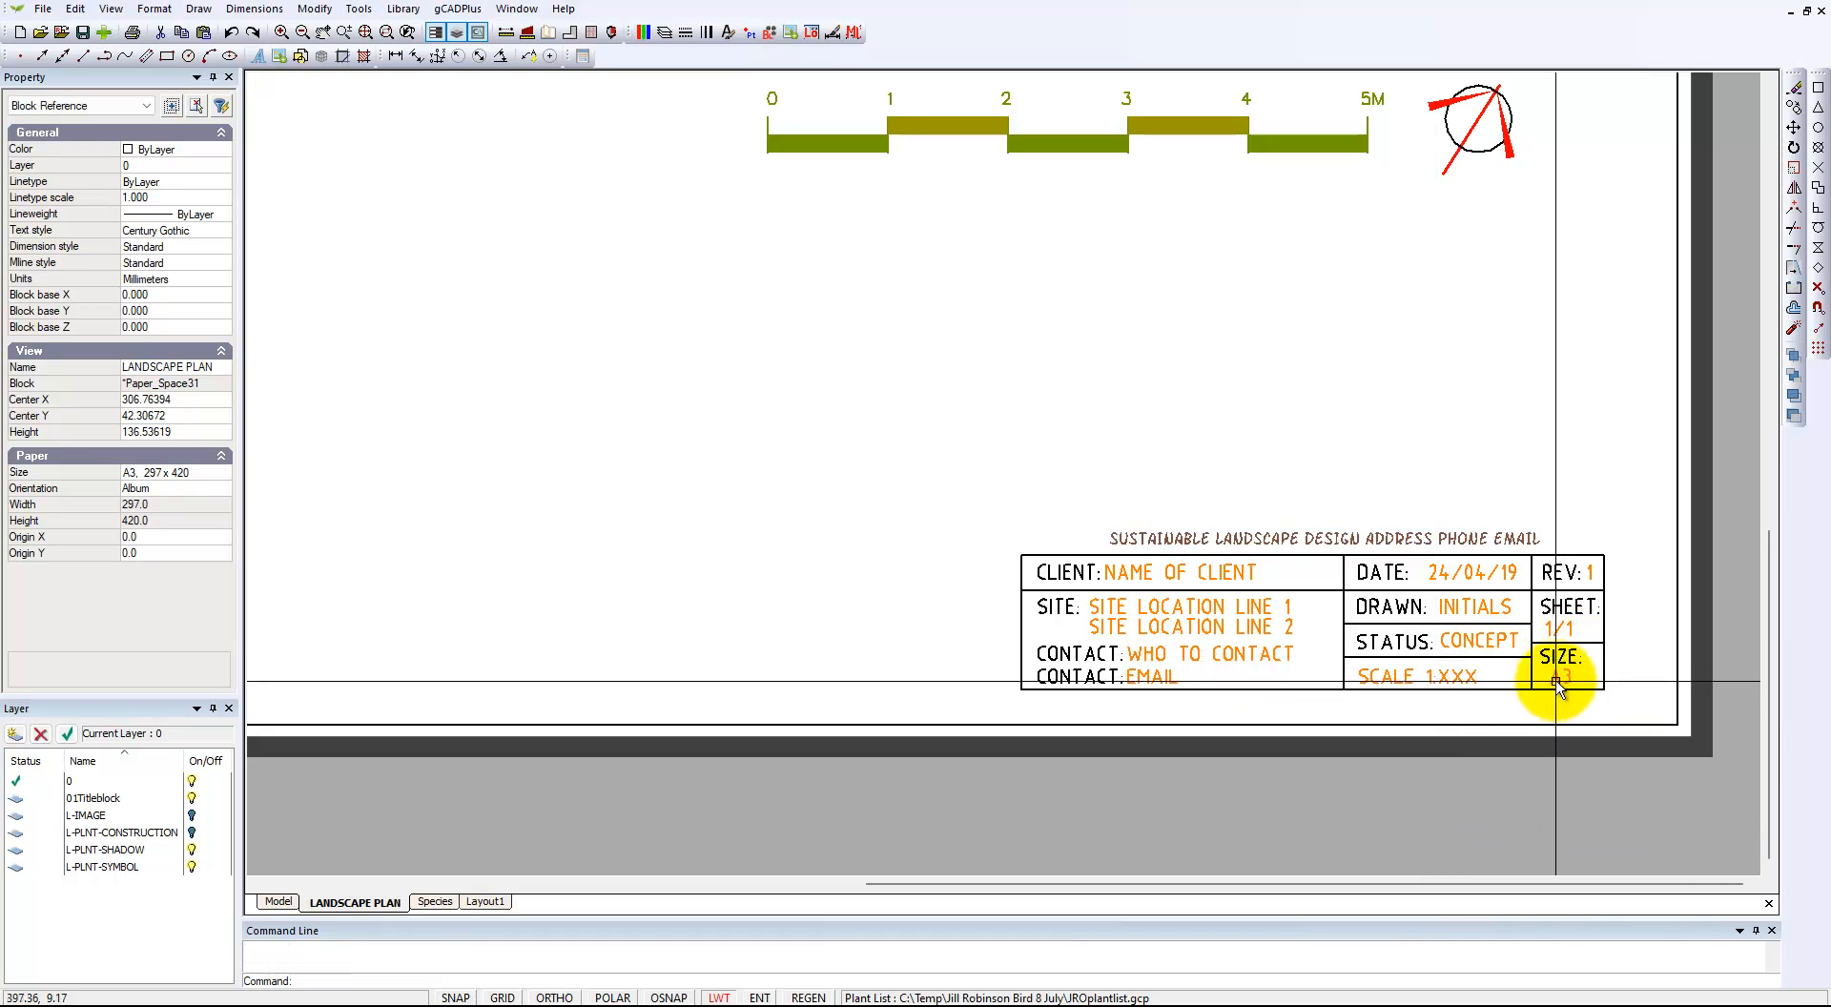
{"action": "right_click", "coordinate": [1493, 670]}
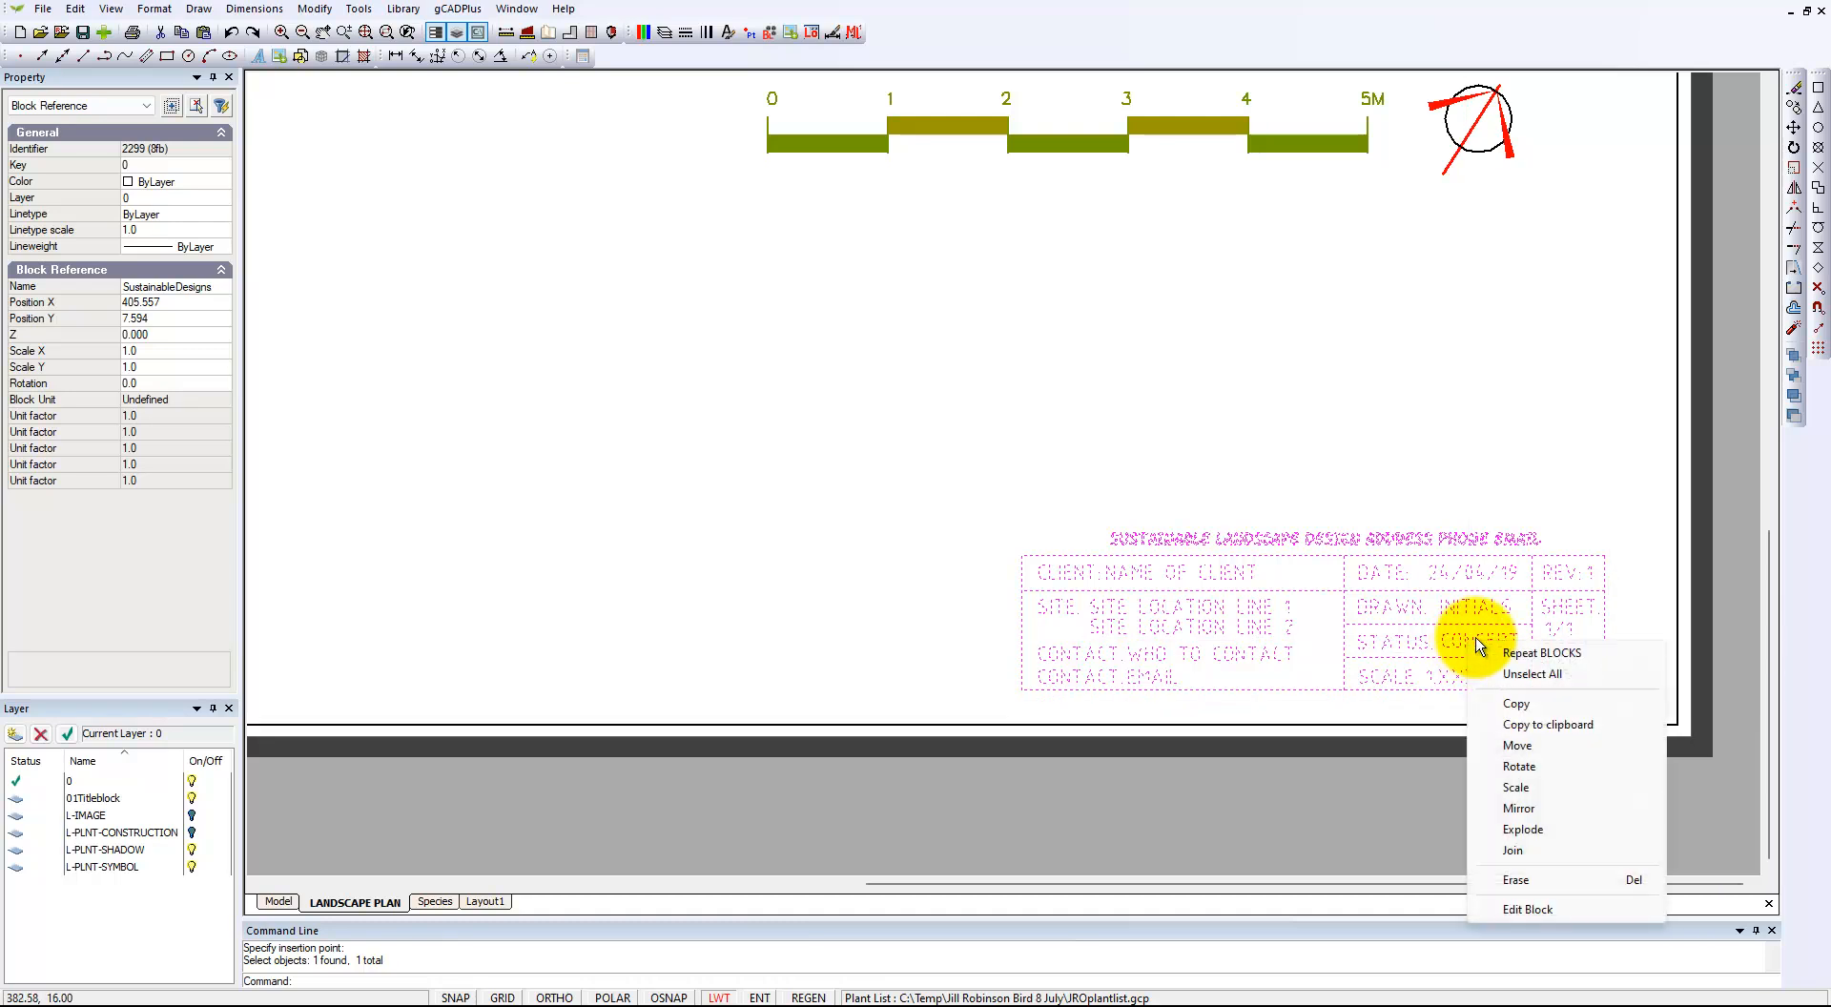
{"action": "left_click", "coordinate": [1542, 915]}
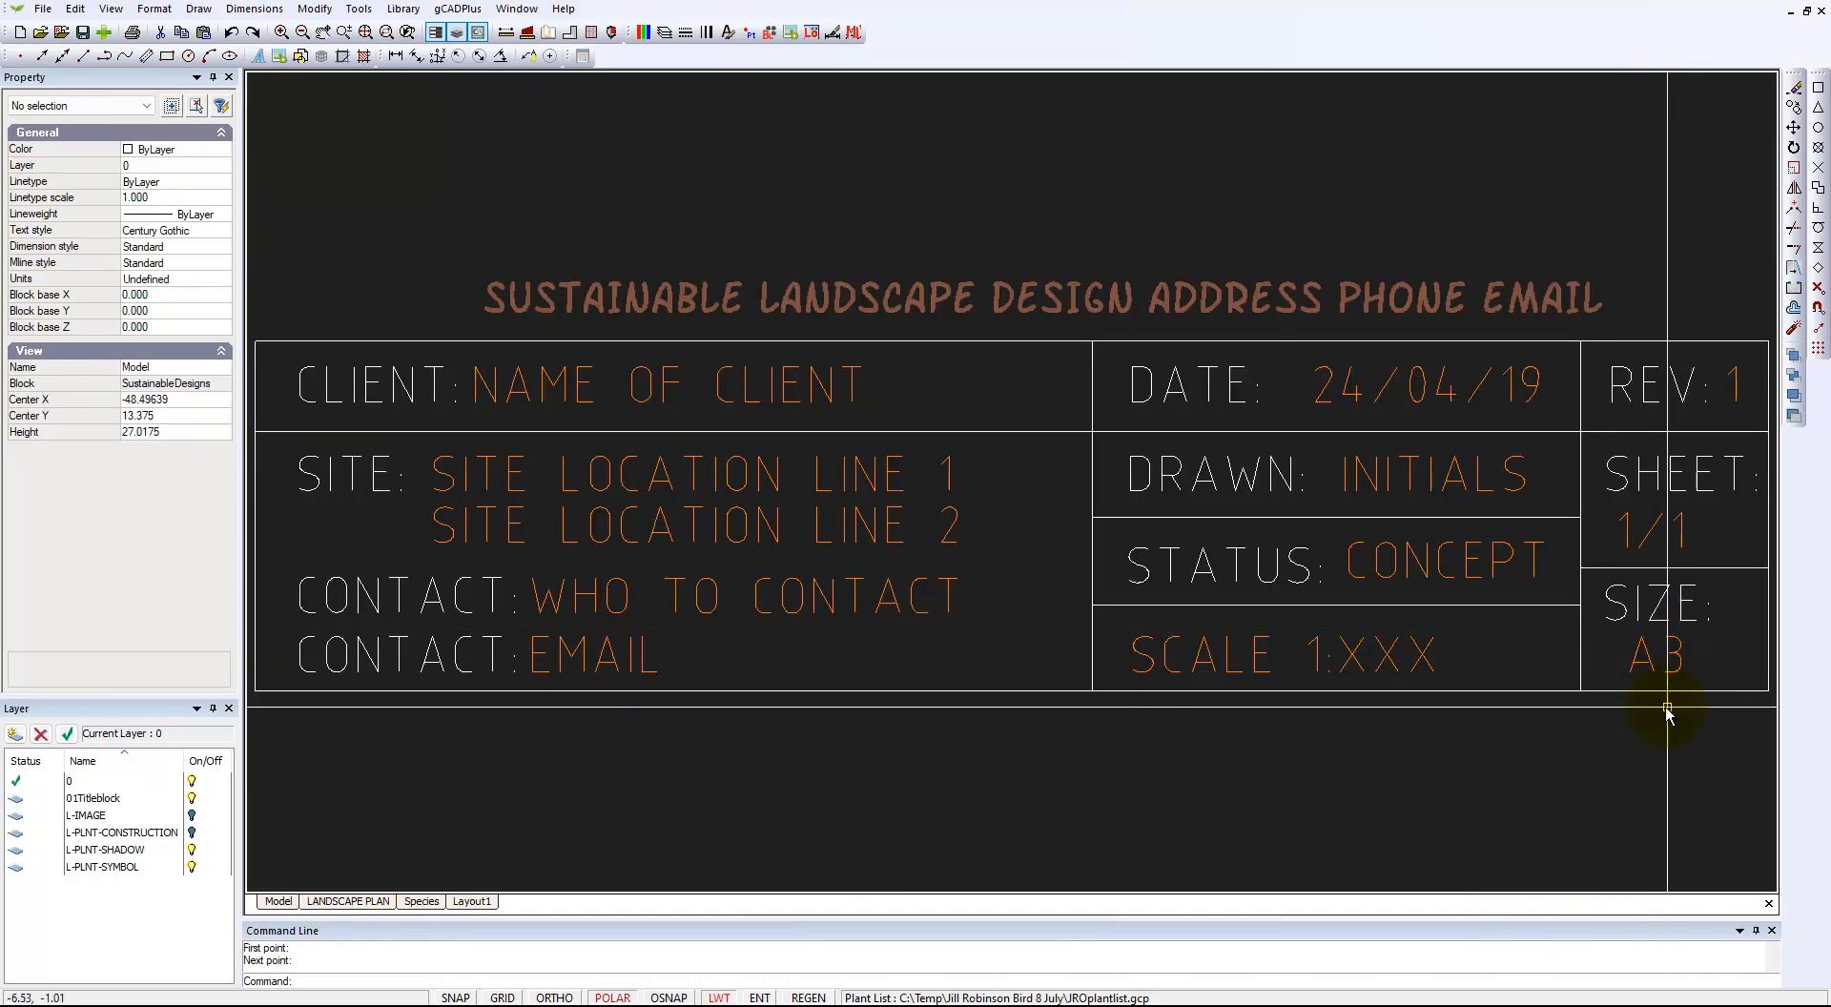
{"action": "left_click", "coordinate": [1646, 657]}
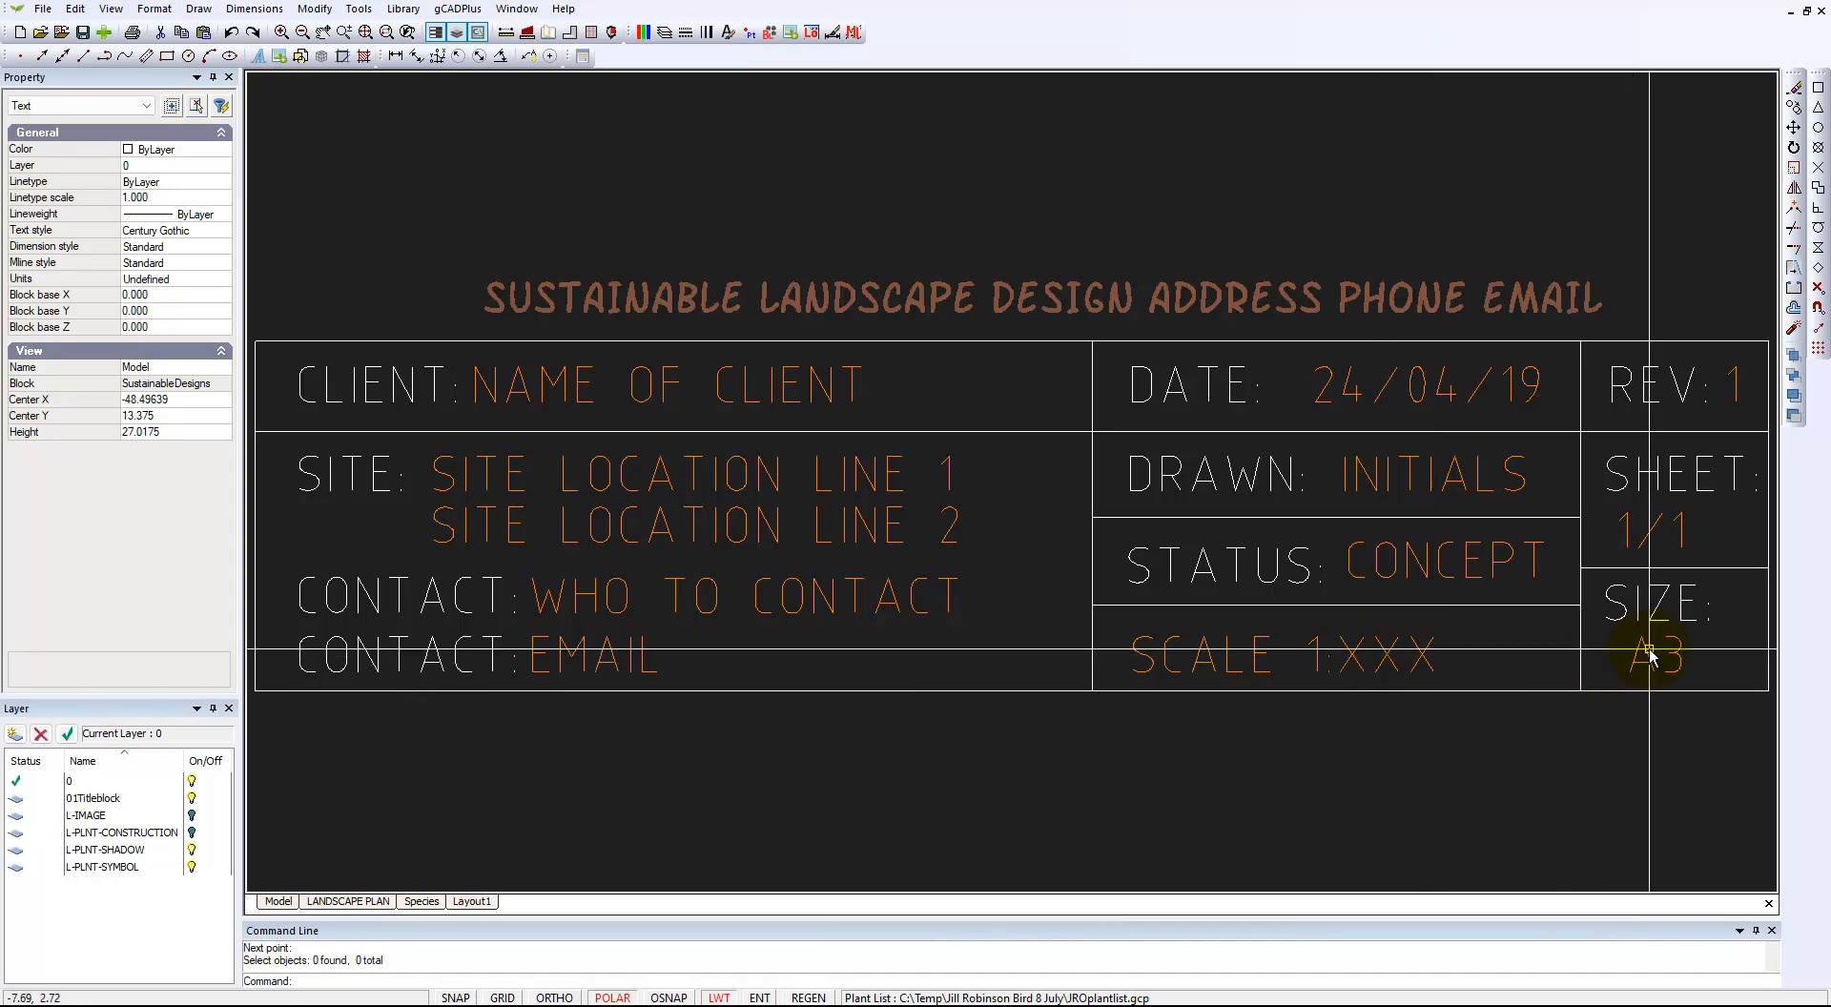
{"action": "key", "text": "Escape"}
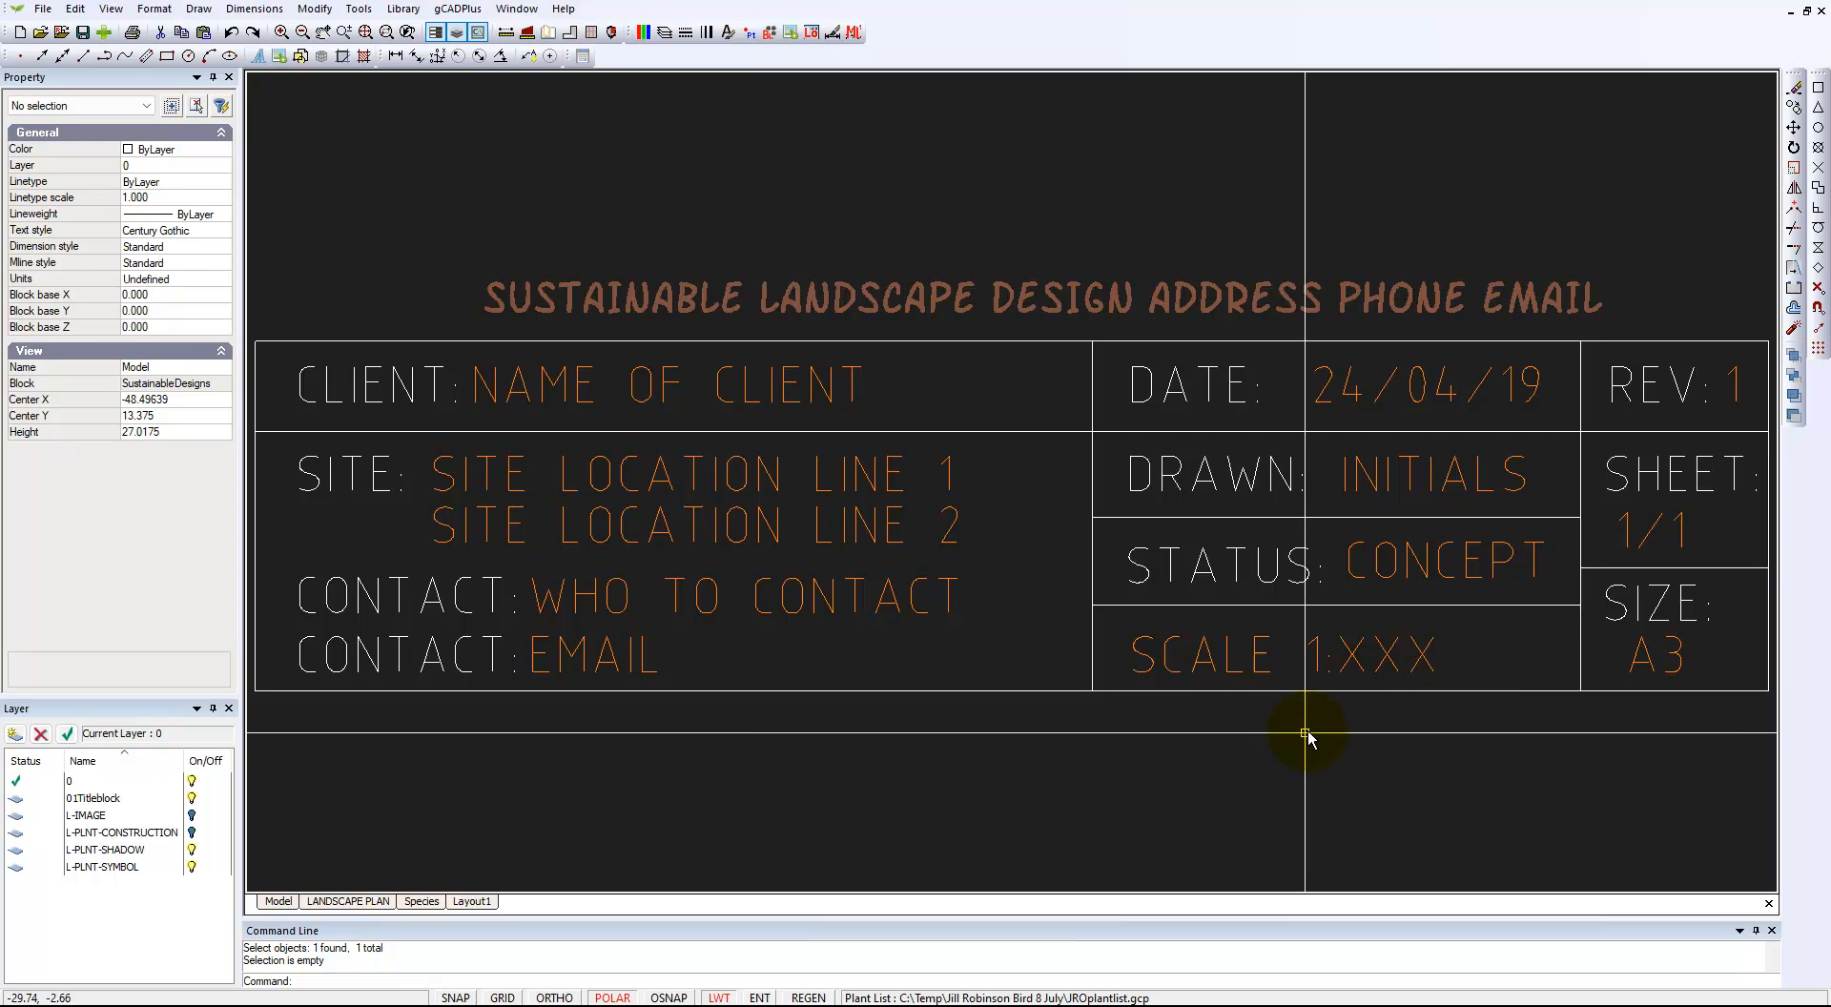
{"action": "right_click", "coordinate": [1308, 732]}
{"action": "left_click", "coordinate": [1385, 745]}
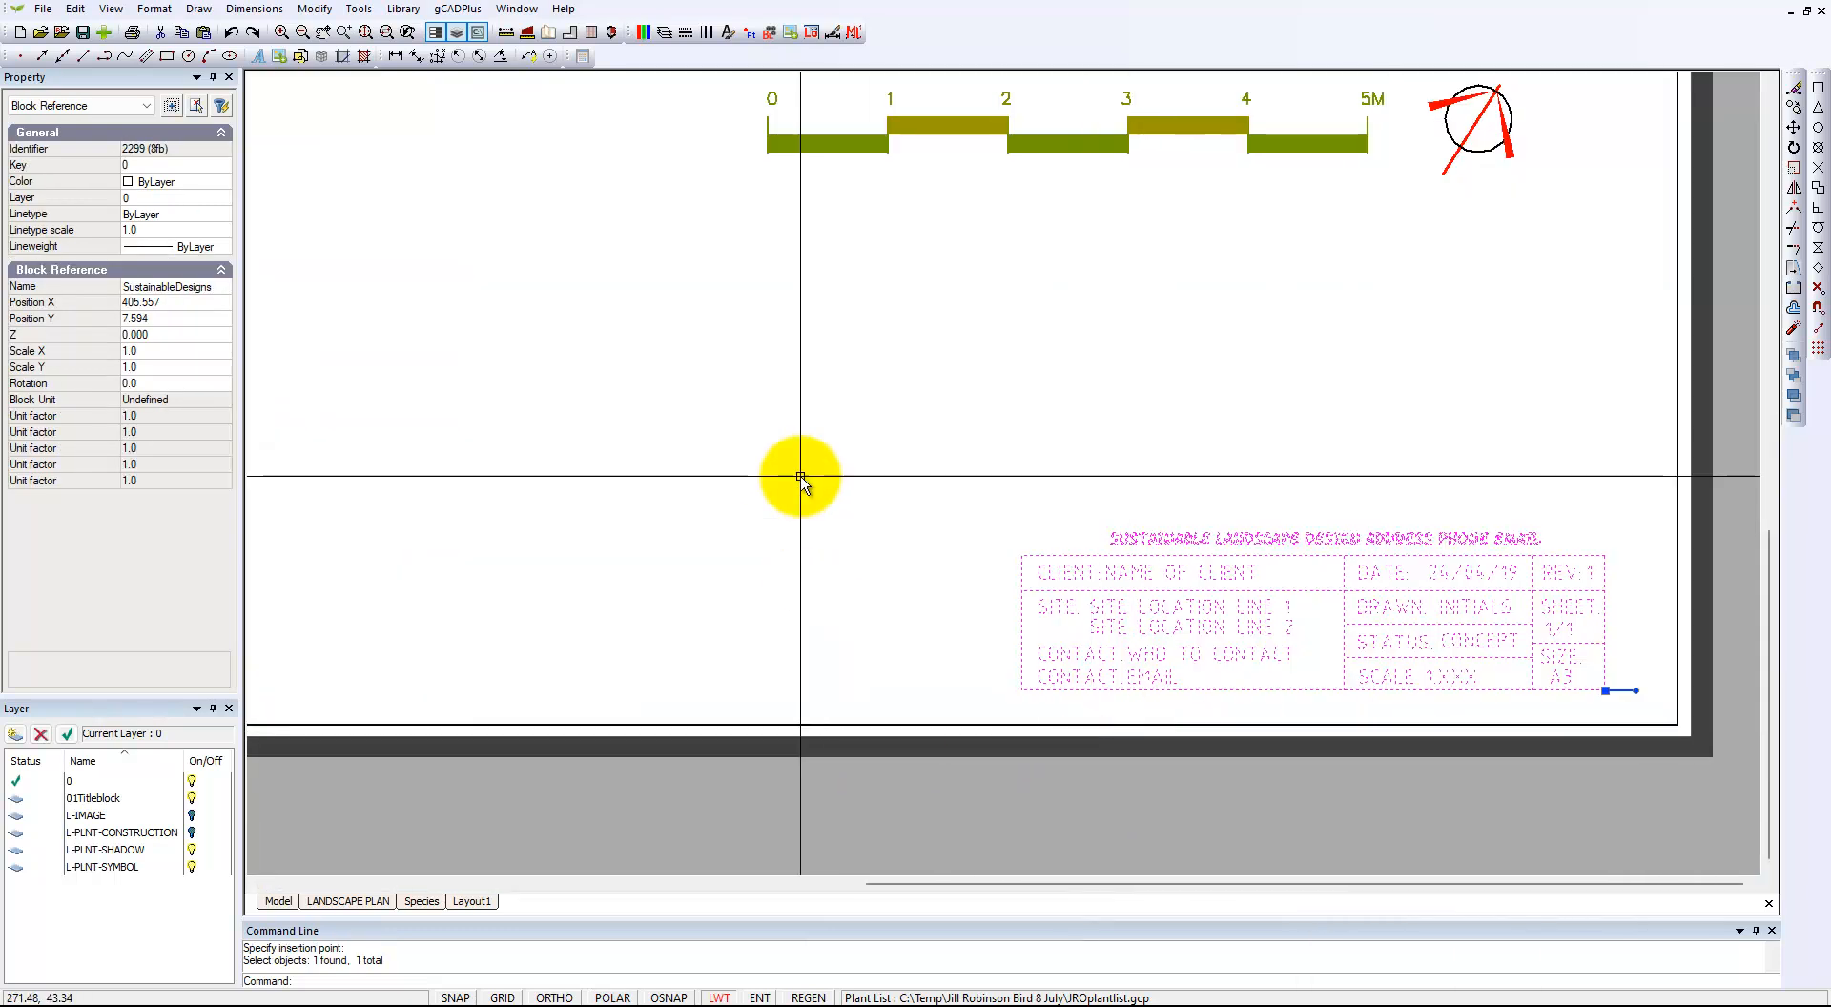
{"action": "key", "text": "Escape"}
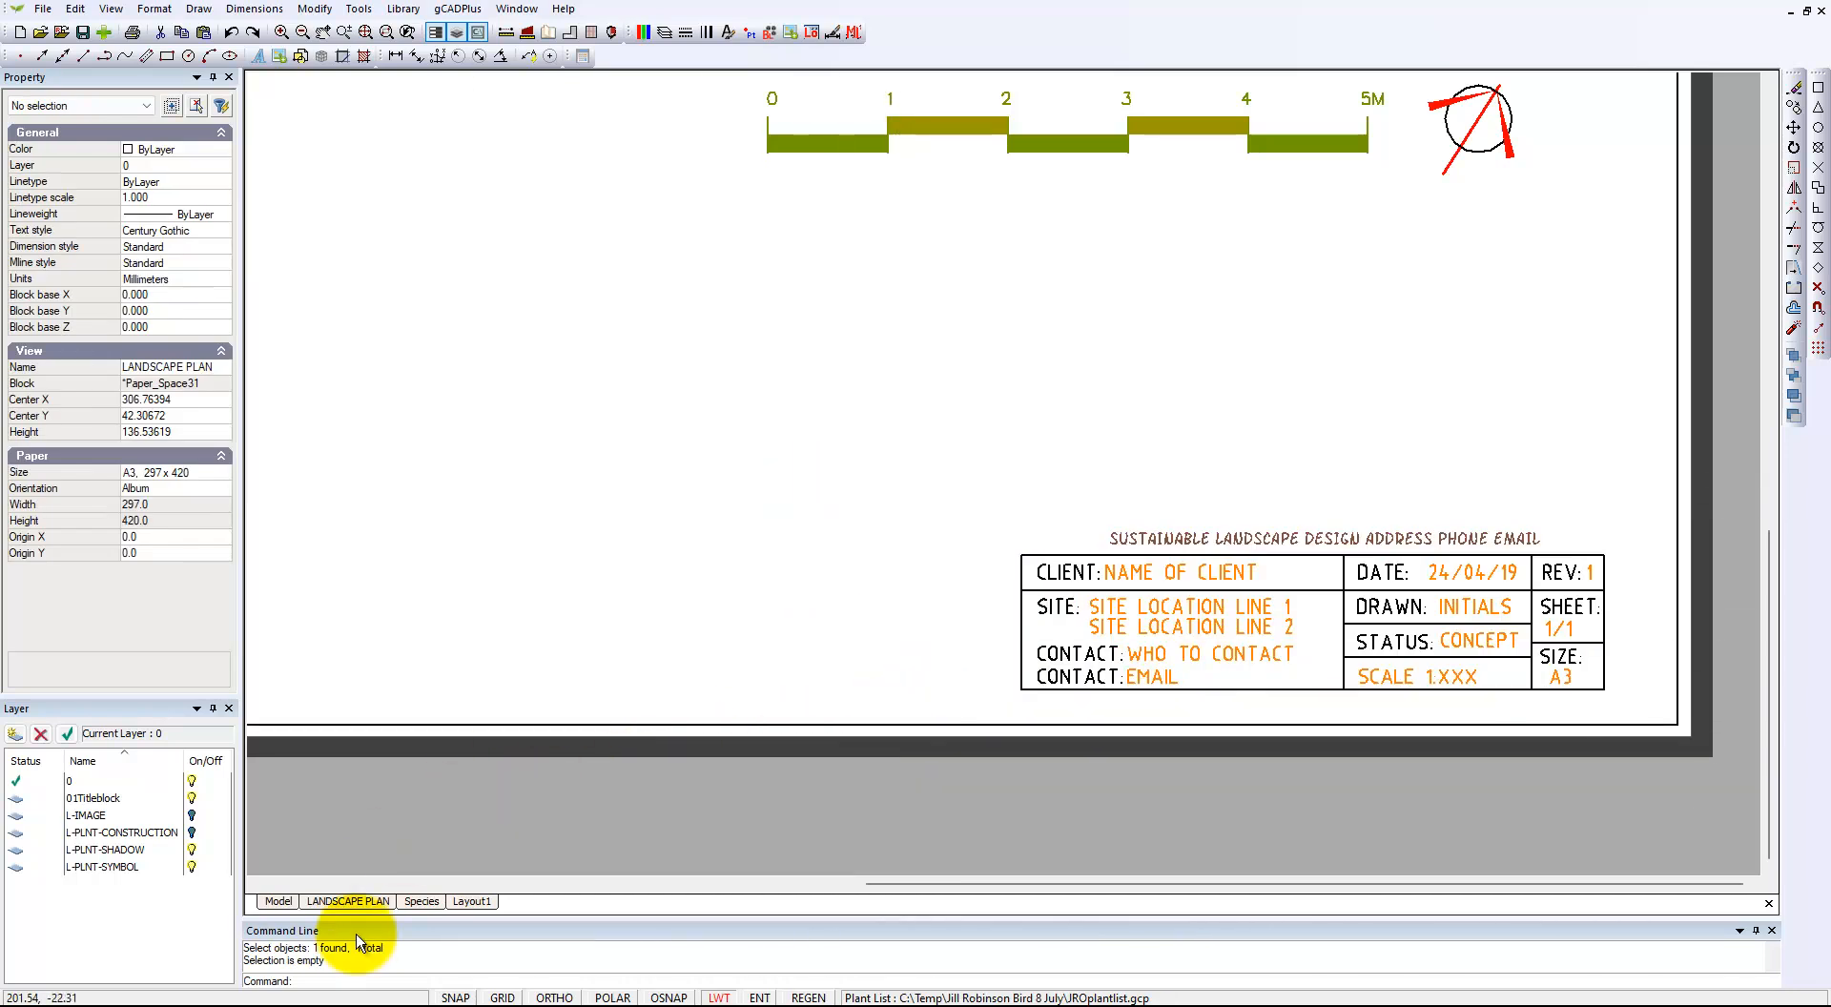
Check the paper sizes of the drawing's layouts in the Layouts manager and cancel without changes.
{"action": "right_click", "coordinate": [351, 909]}
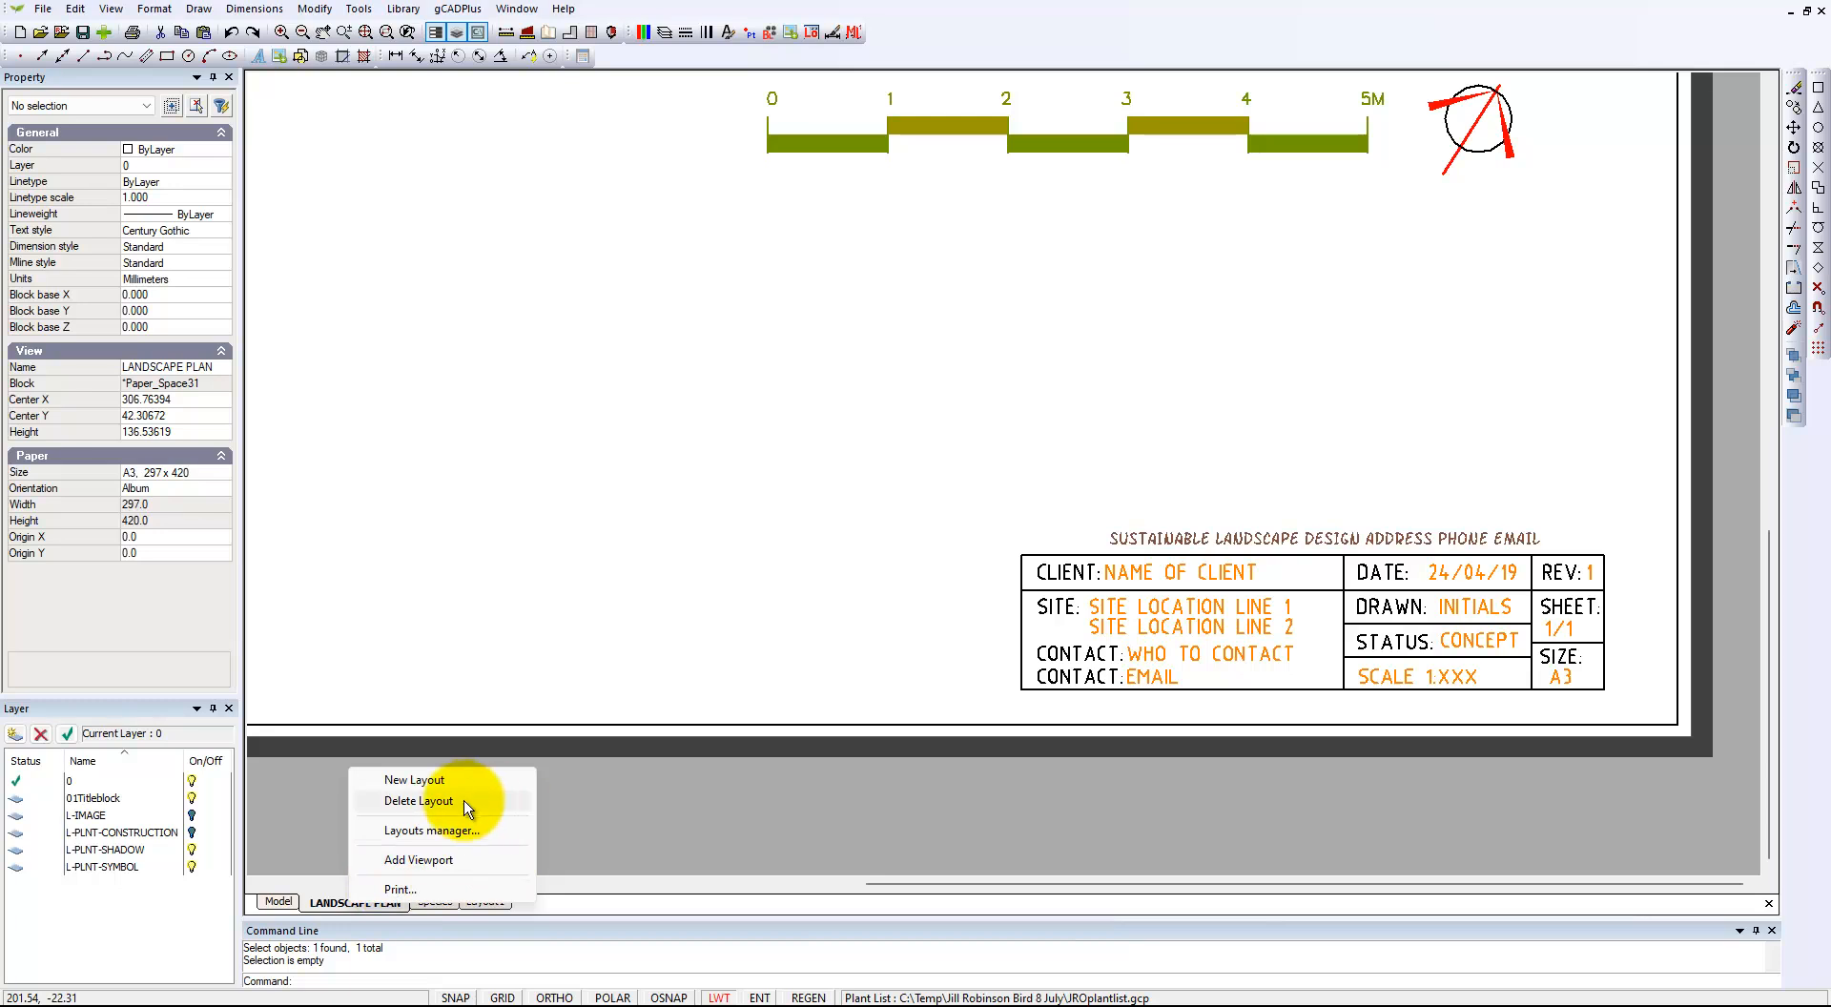
{"action": "left_click", "coordinate": [467, 835]}
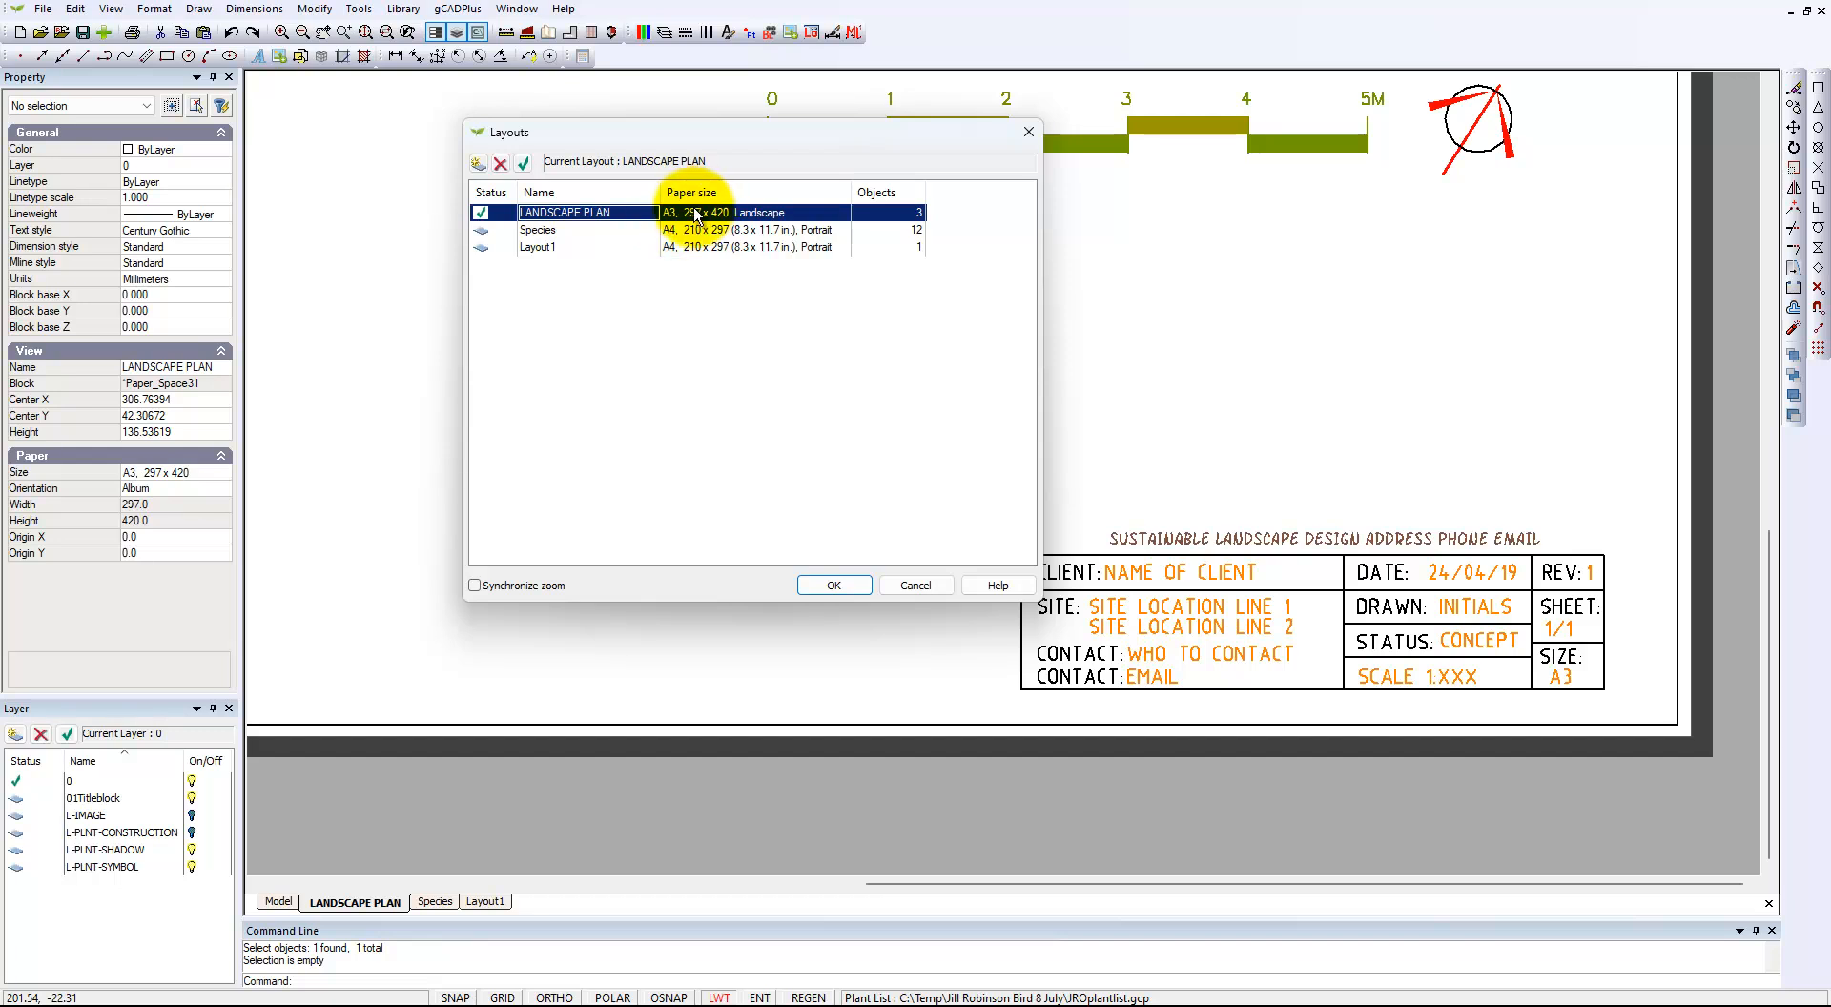
{"action": "left_click", "coordinate": [921, 587]}
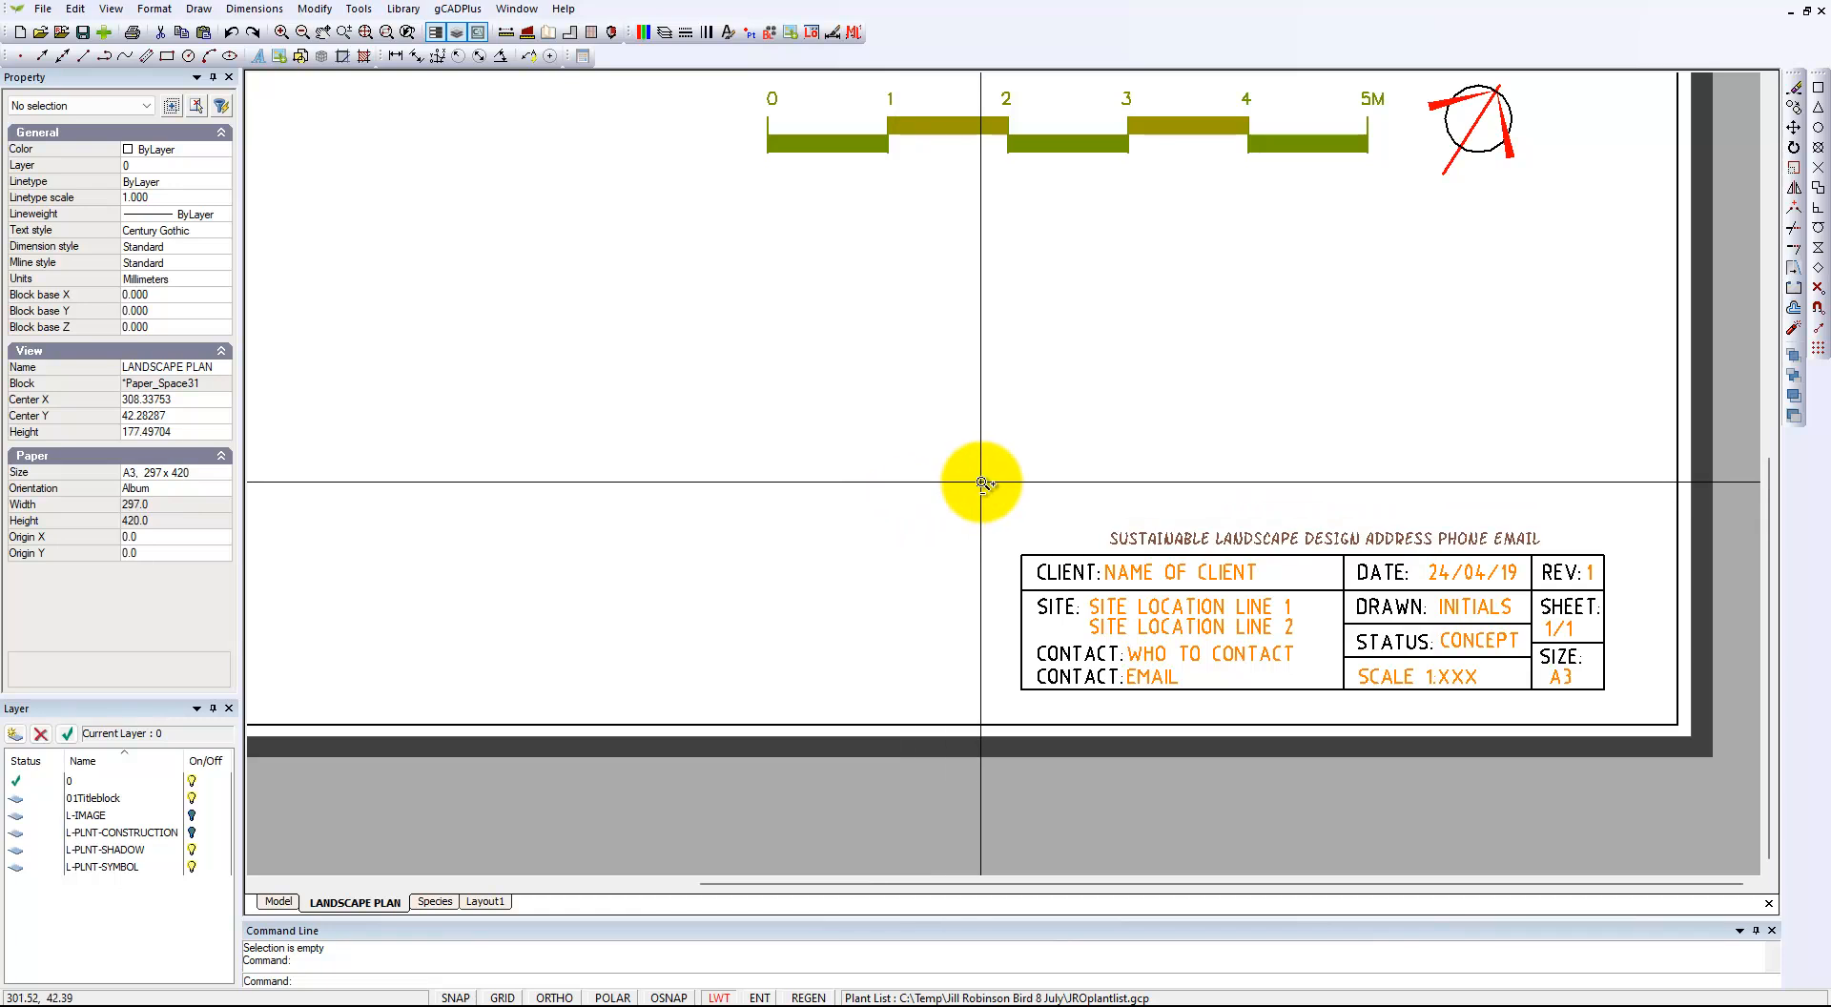
Examine the inserted title block's text fields and its placement relative to the sheet border and scale bar.
{"action": "scroll", "coordinate": [983, 483], "scroll_direction": "down", "scroll_amount": 3}
{"action": "scroll", "coordinate": [982, 483], "scroll_direction": "down", "scroll_amount": 2}
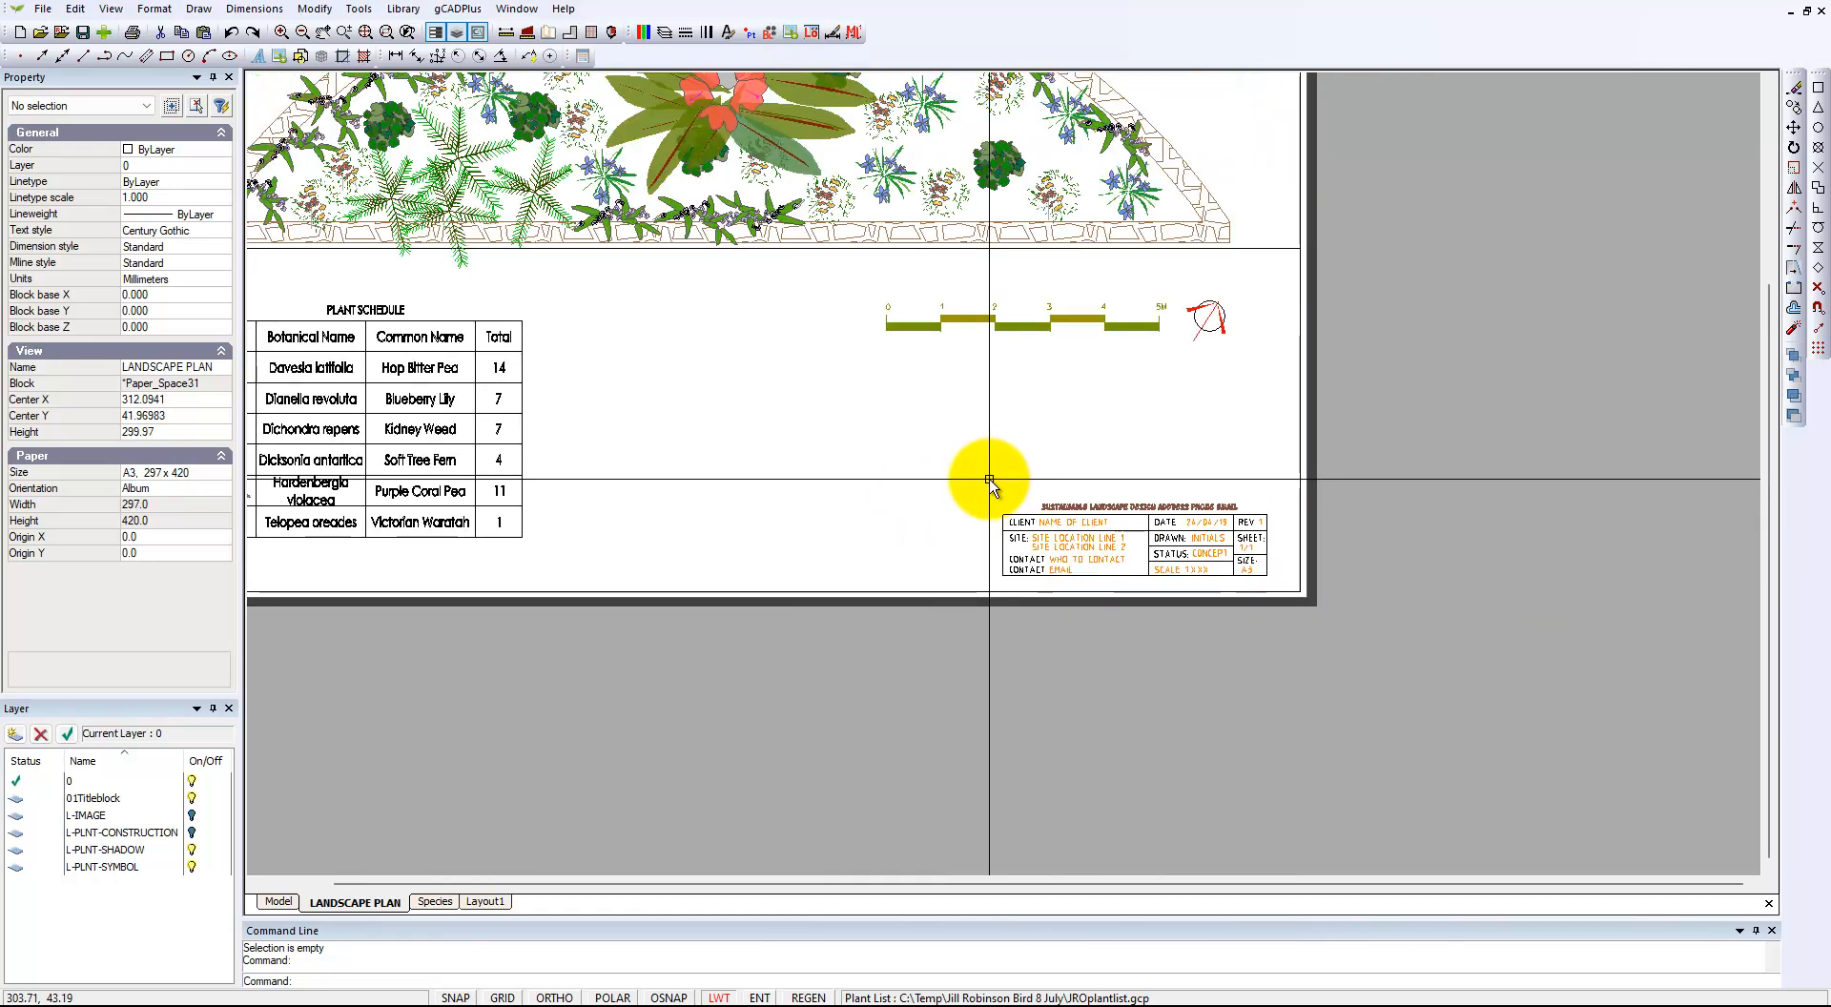
{"action": "scroll", "coordinate": [1209, 632], "scroll_direction": "up", "scroll_amount": 3}
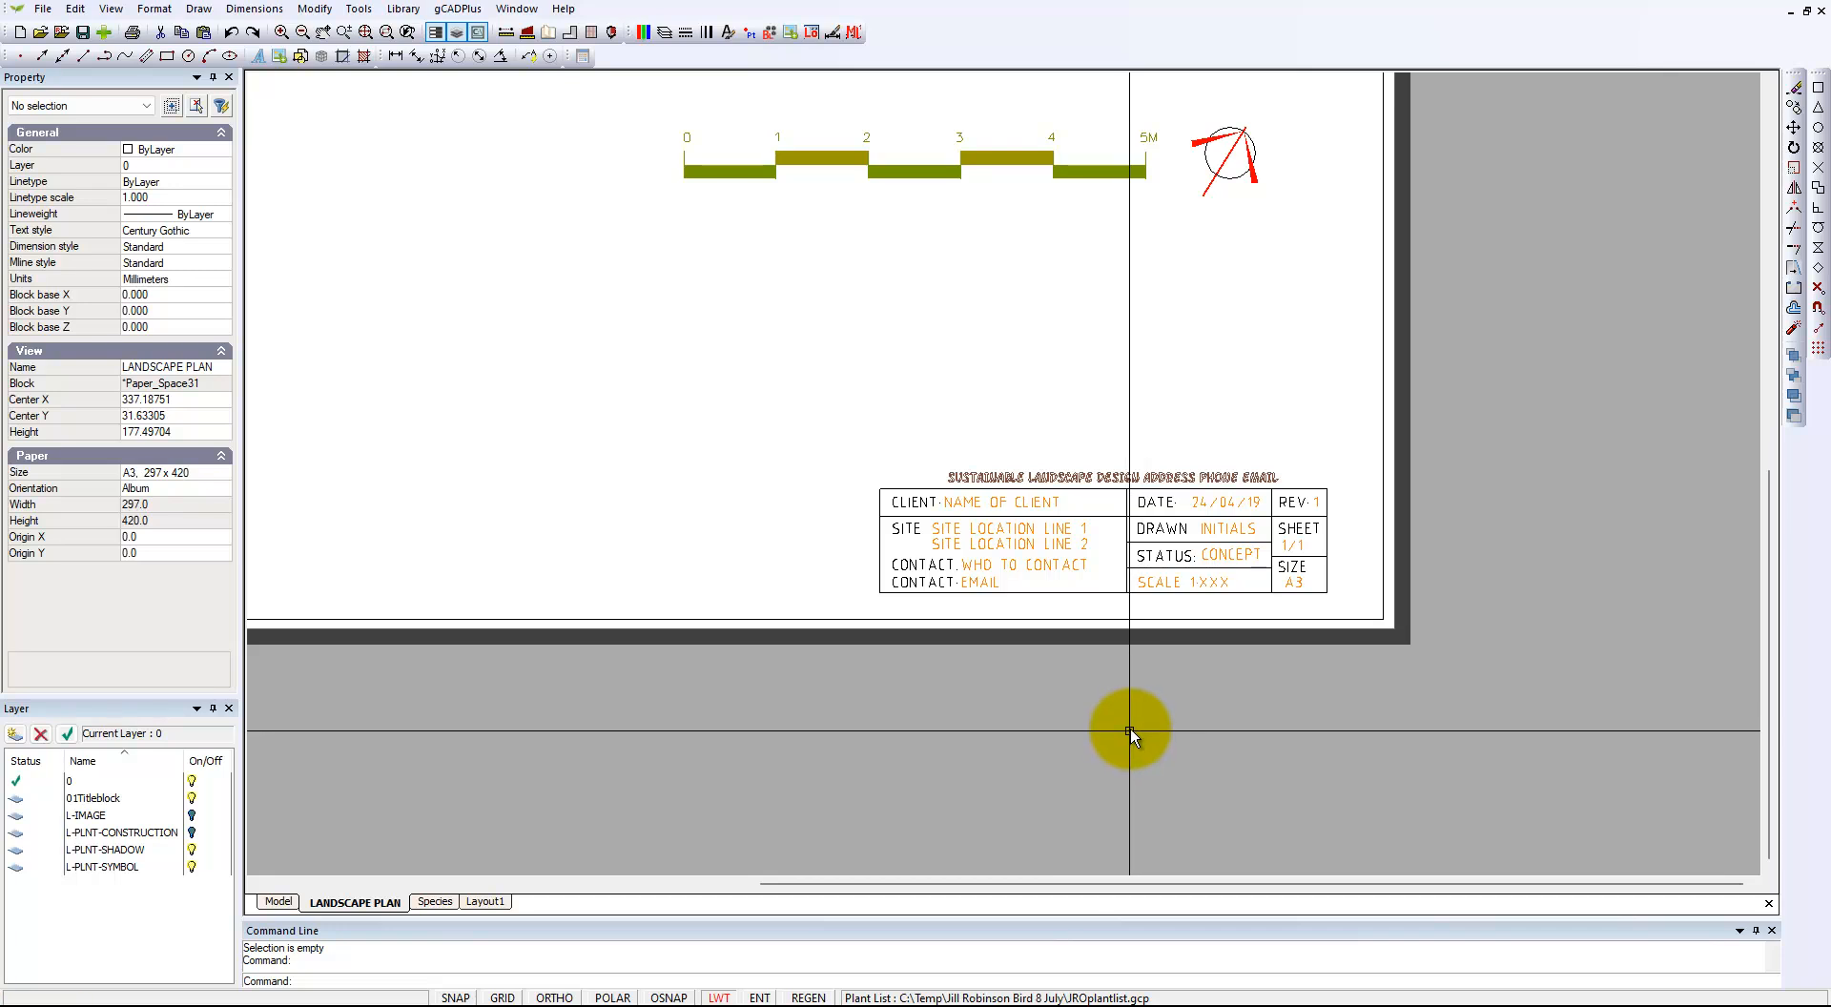
{"action": "scroll", "coordinate": [1215, 605], "scroll_direction": "up", "scroll_amount": 2}
{"action": "scroll", "coordinate": [1217, 607], "scroll_direction": "up", "scroll_amount": 1}
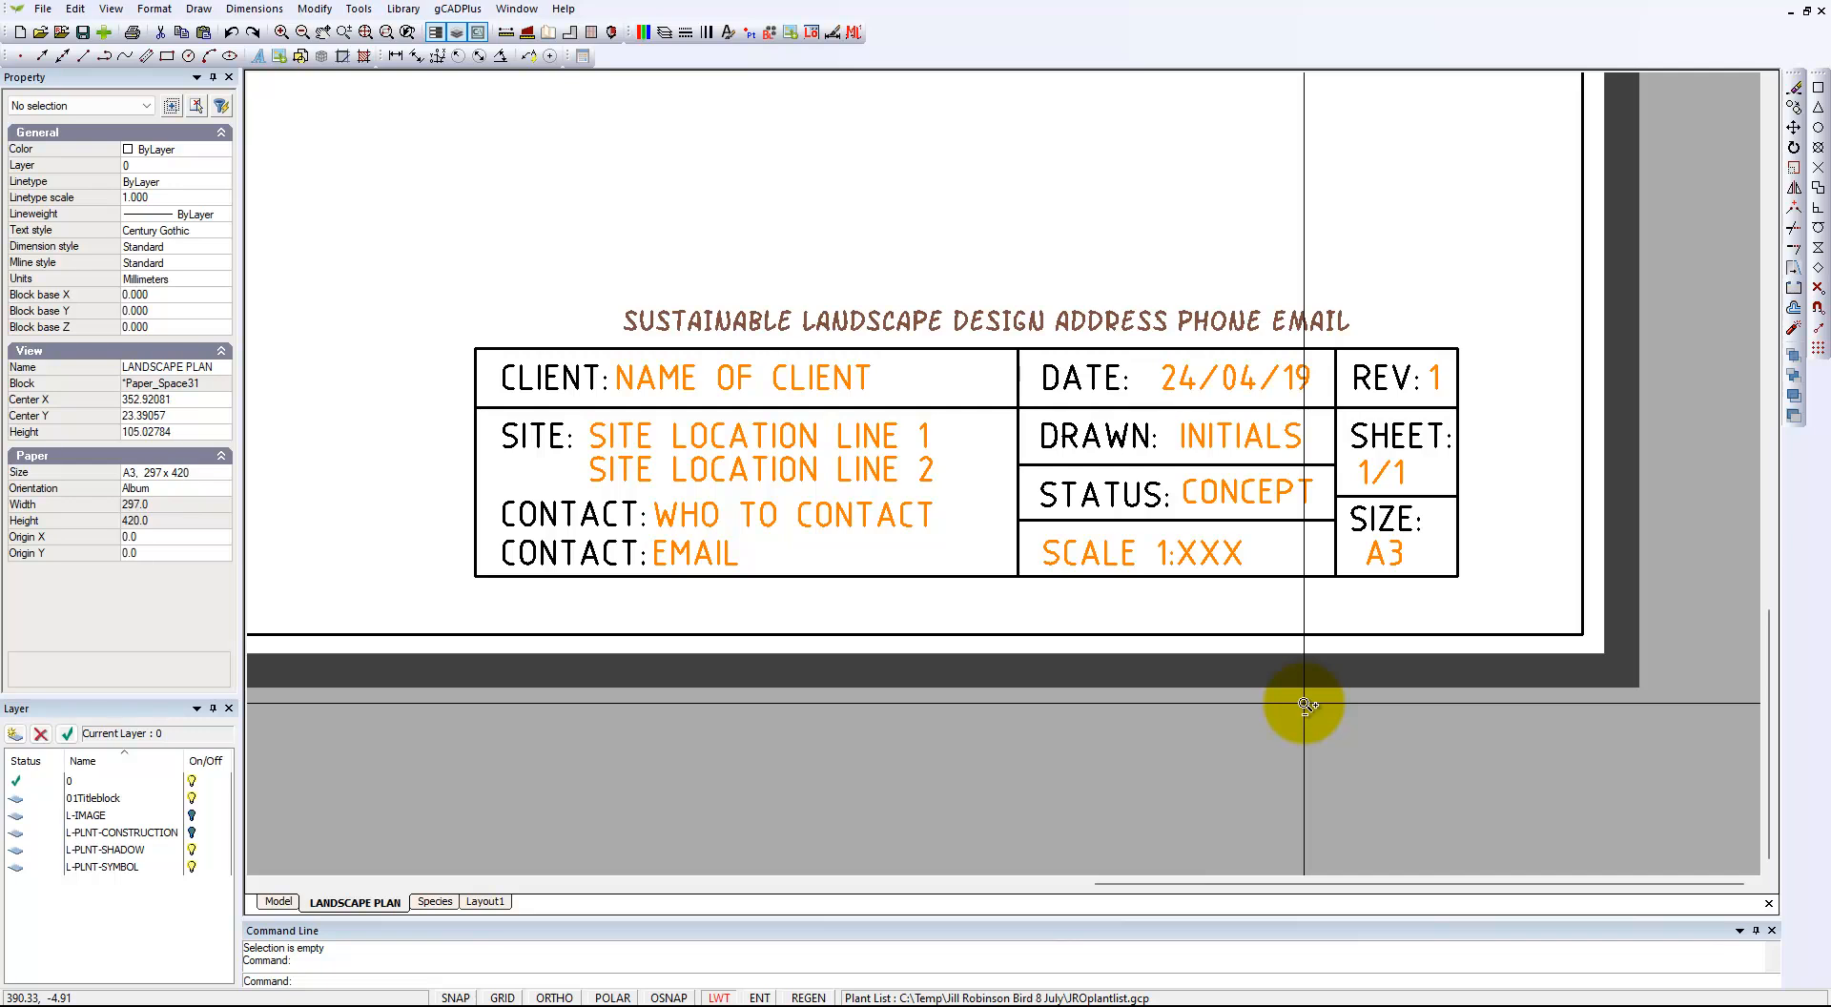
{"action": "scroll", "coordinate": [1303, 703], "scroll_direction": "down", "scroll_amount": 2}
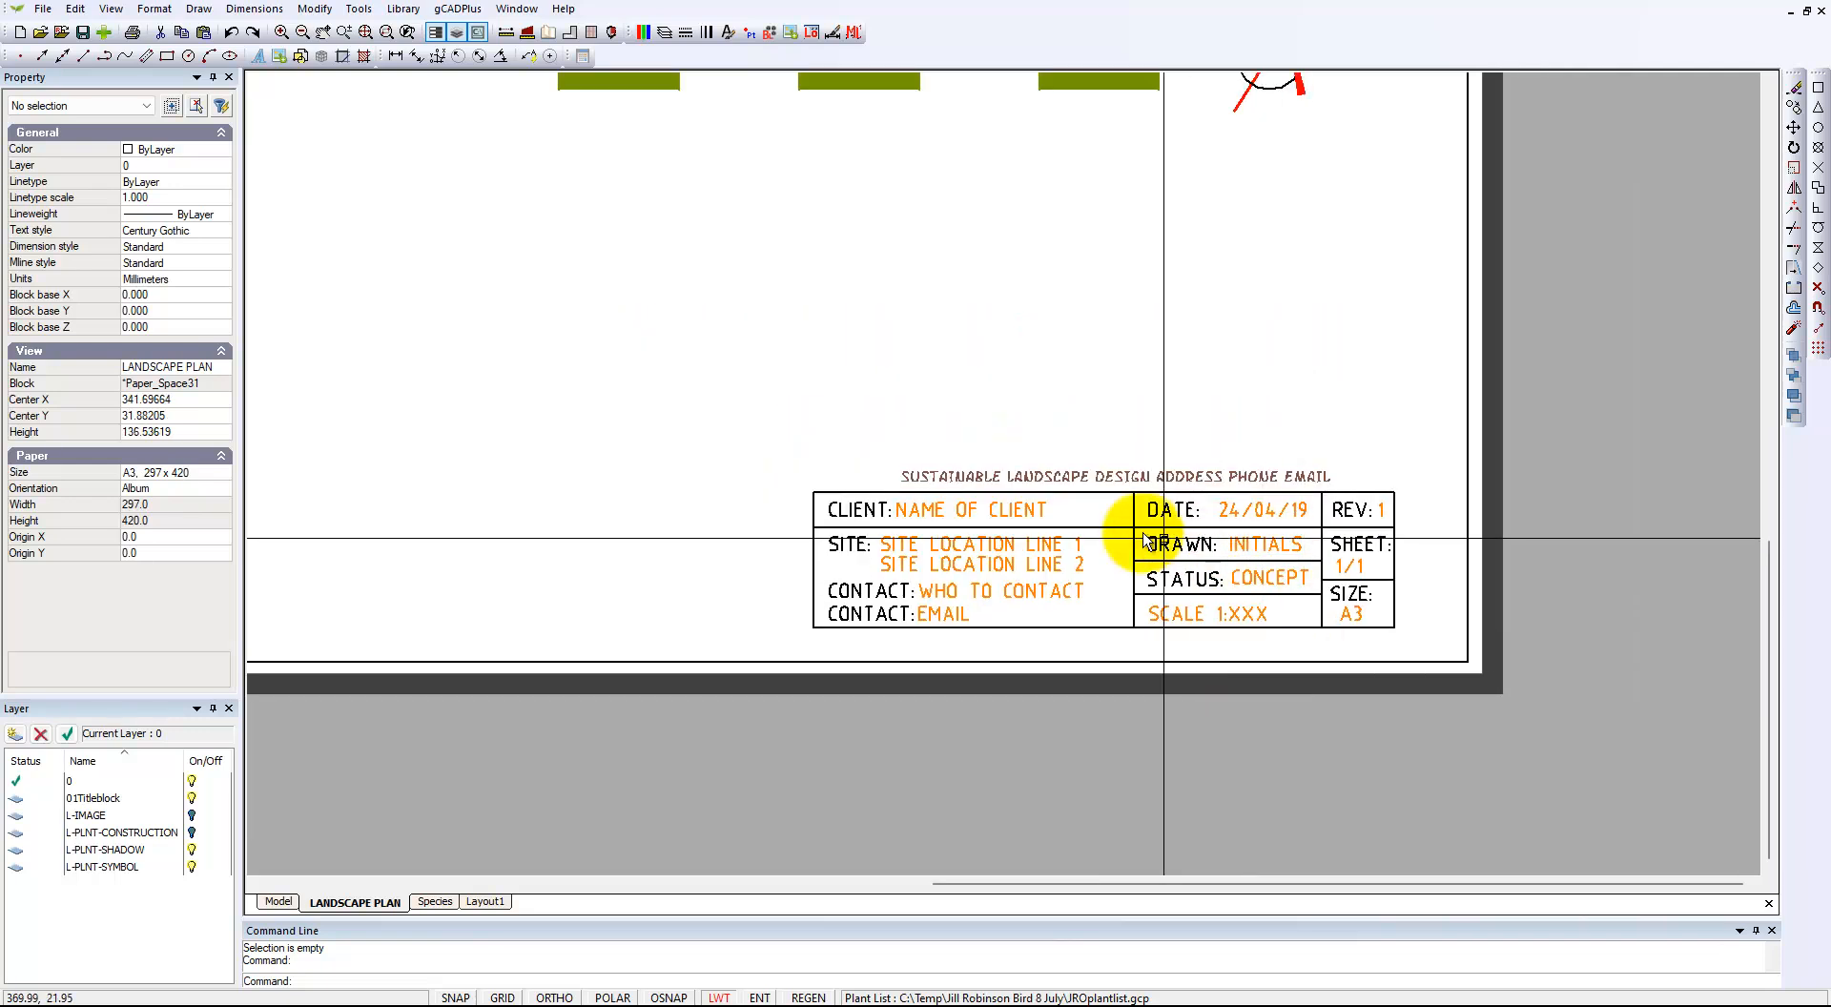
{"action": "scroll", "coordinate": [969, 713], "scroll_direction": "down", "scroll_amount": 1}
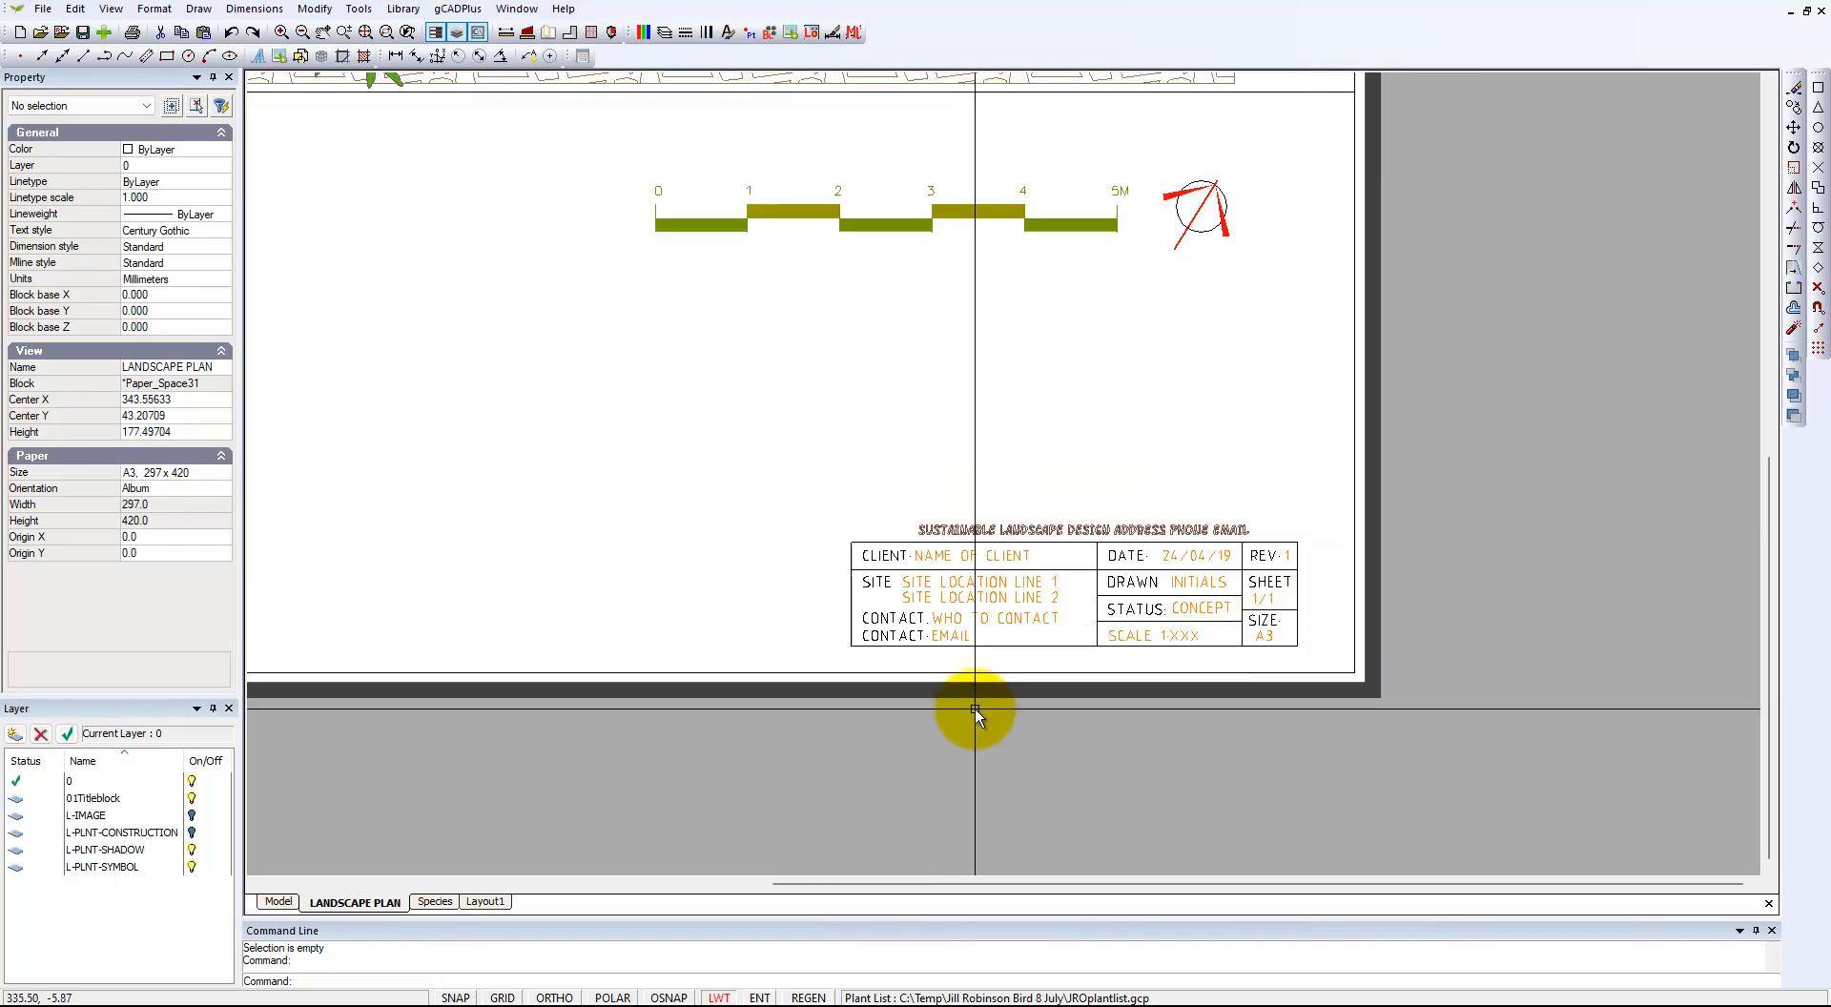
Enlarge the SustainableDesigns title block on the sheet by setting its X and Y scale to 1.3, then deselect it.
{"action": "right_click", "coordinate": [708, 495]}
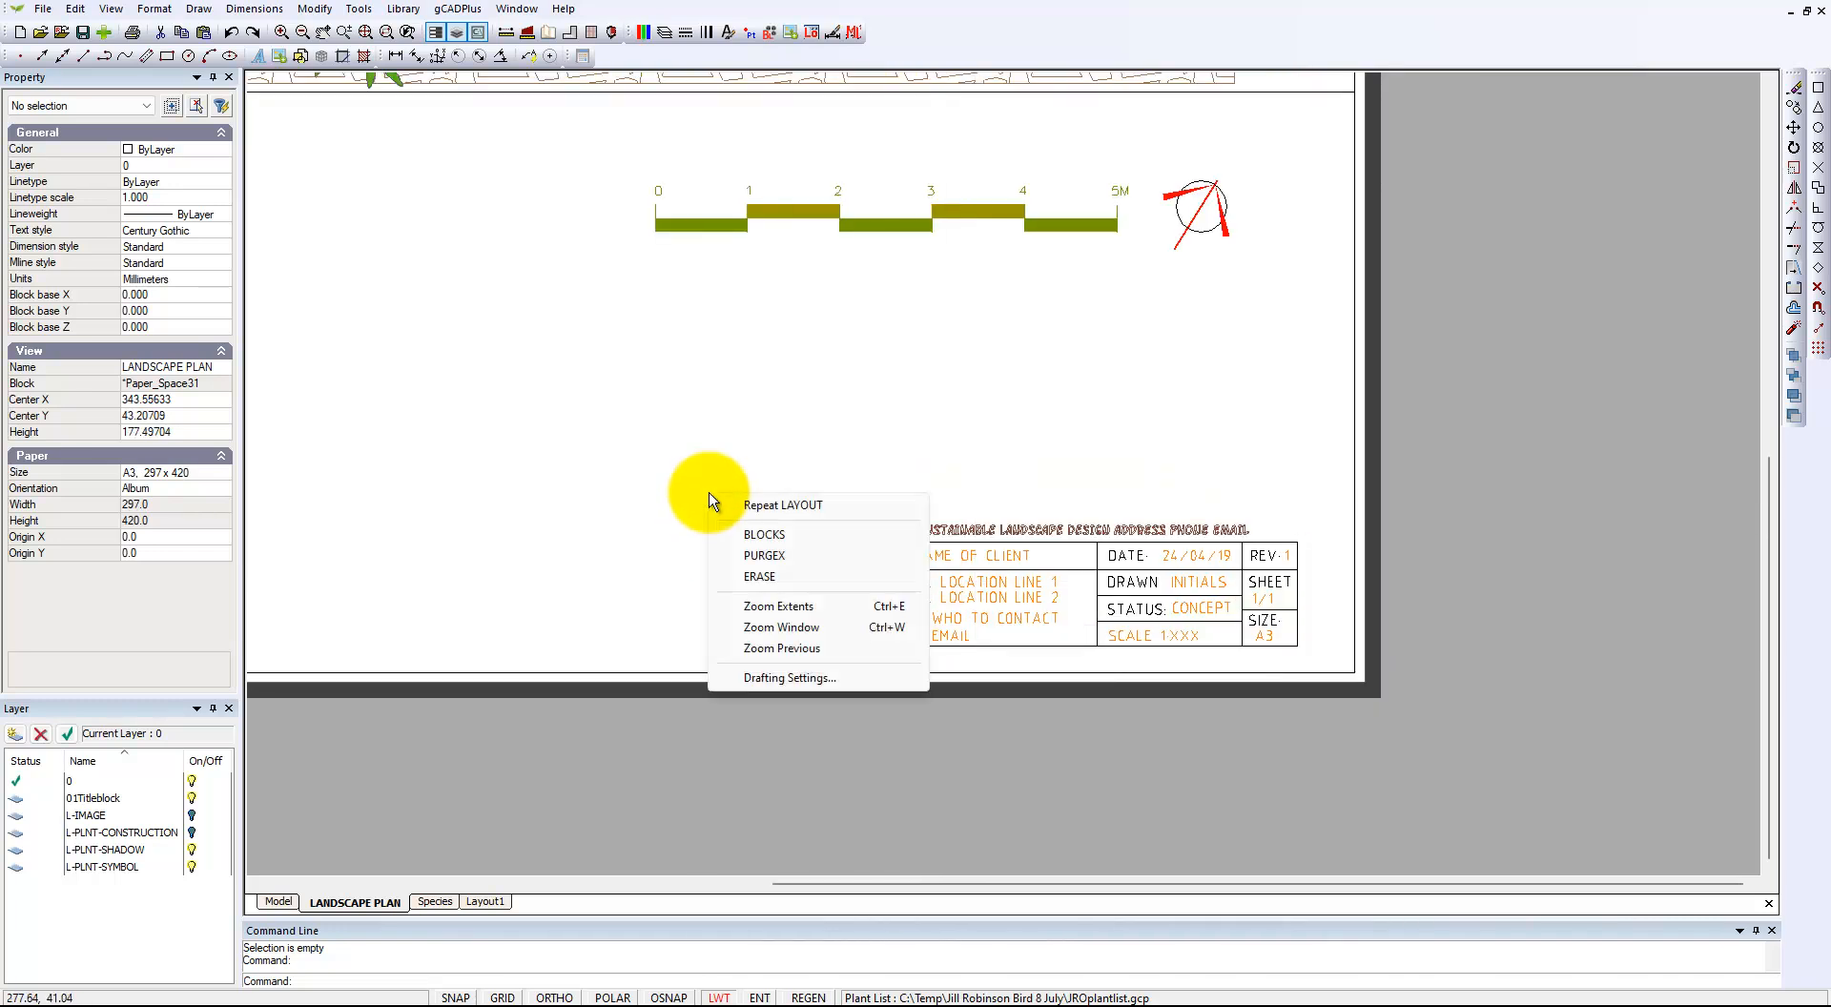
{"action": "left_click", "coordinate": [799, 611]}
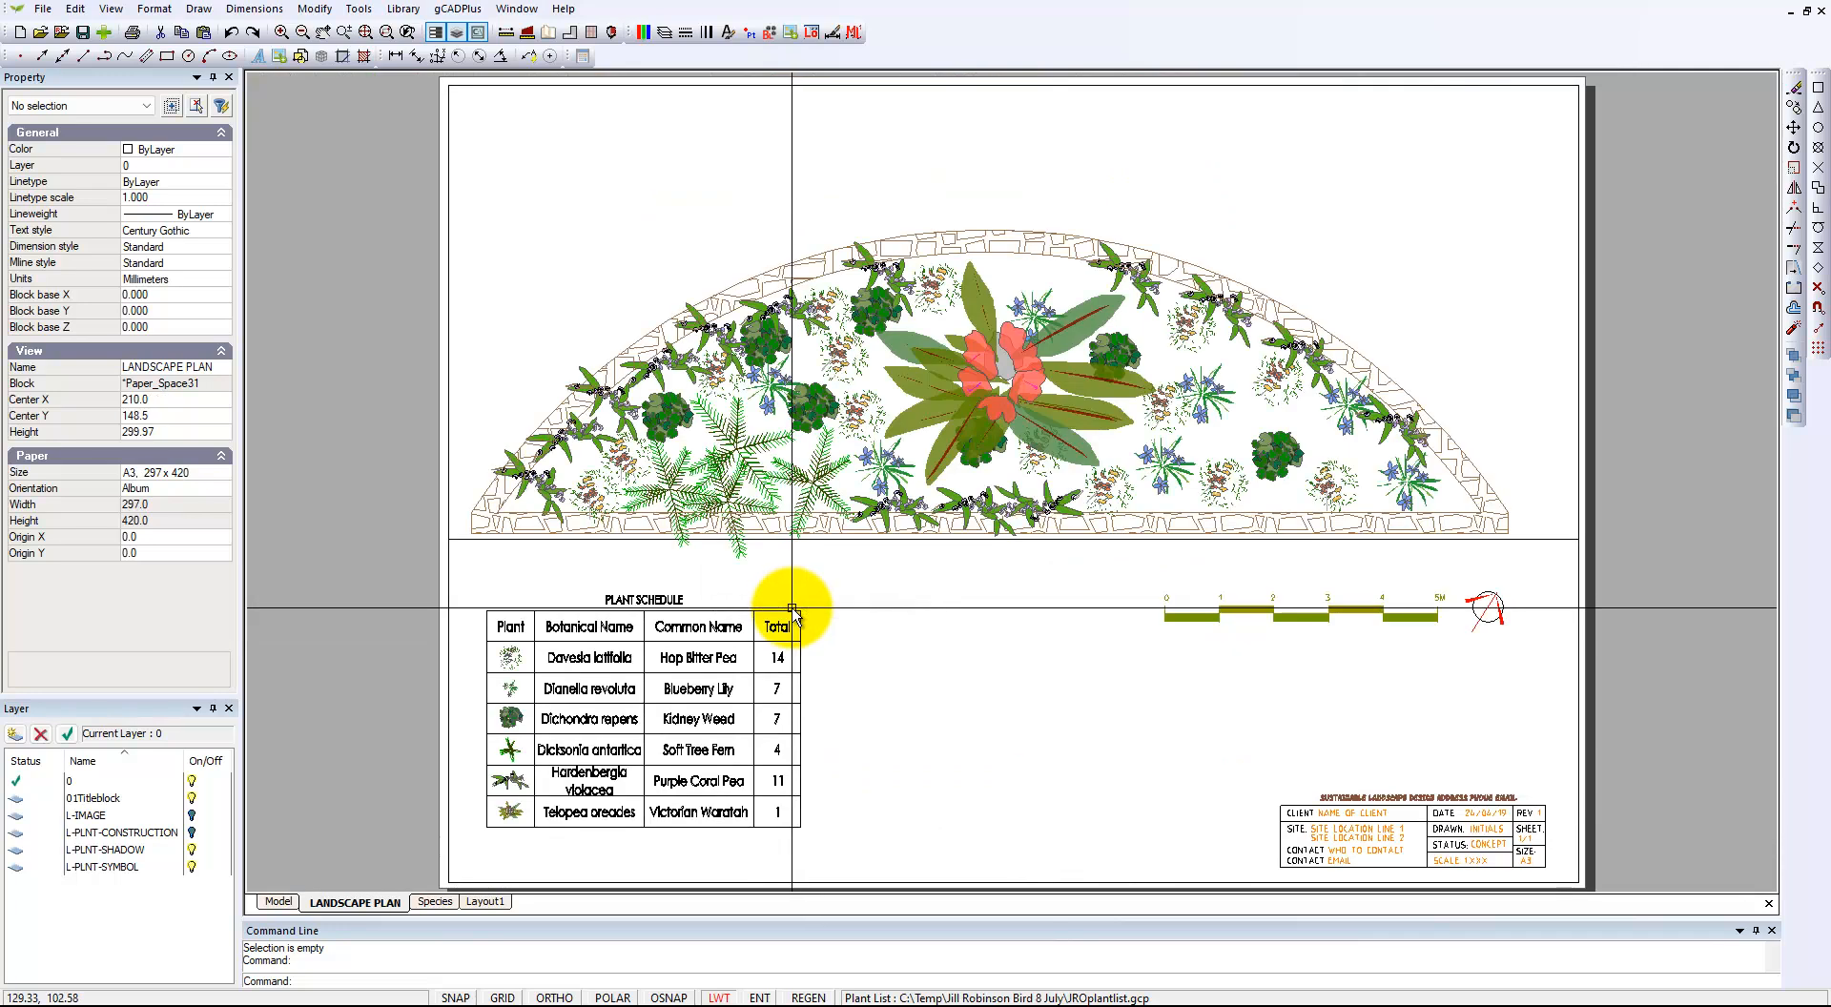
{"action": "mouse_move", "coordinate": [1021, 1001]}
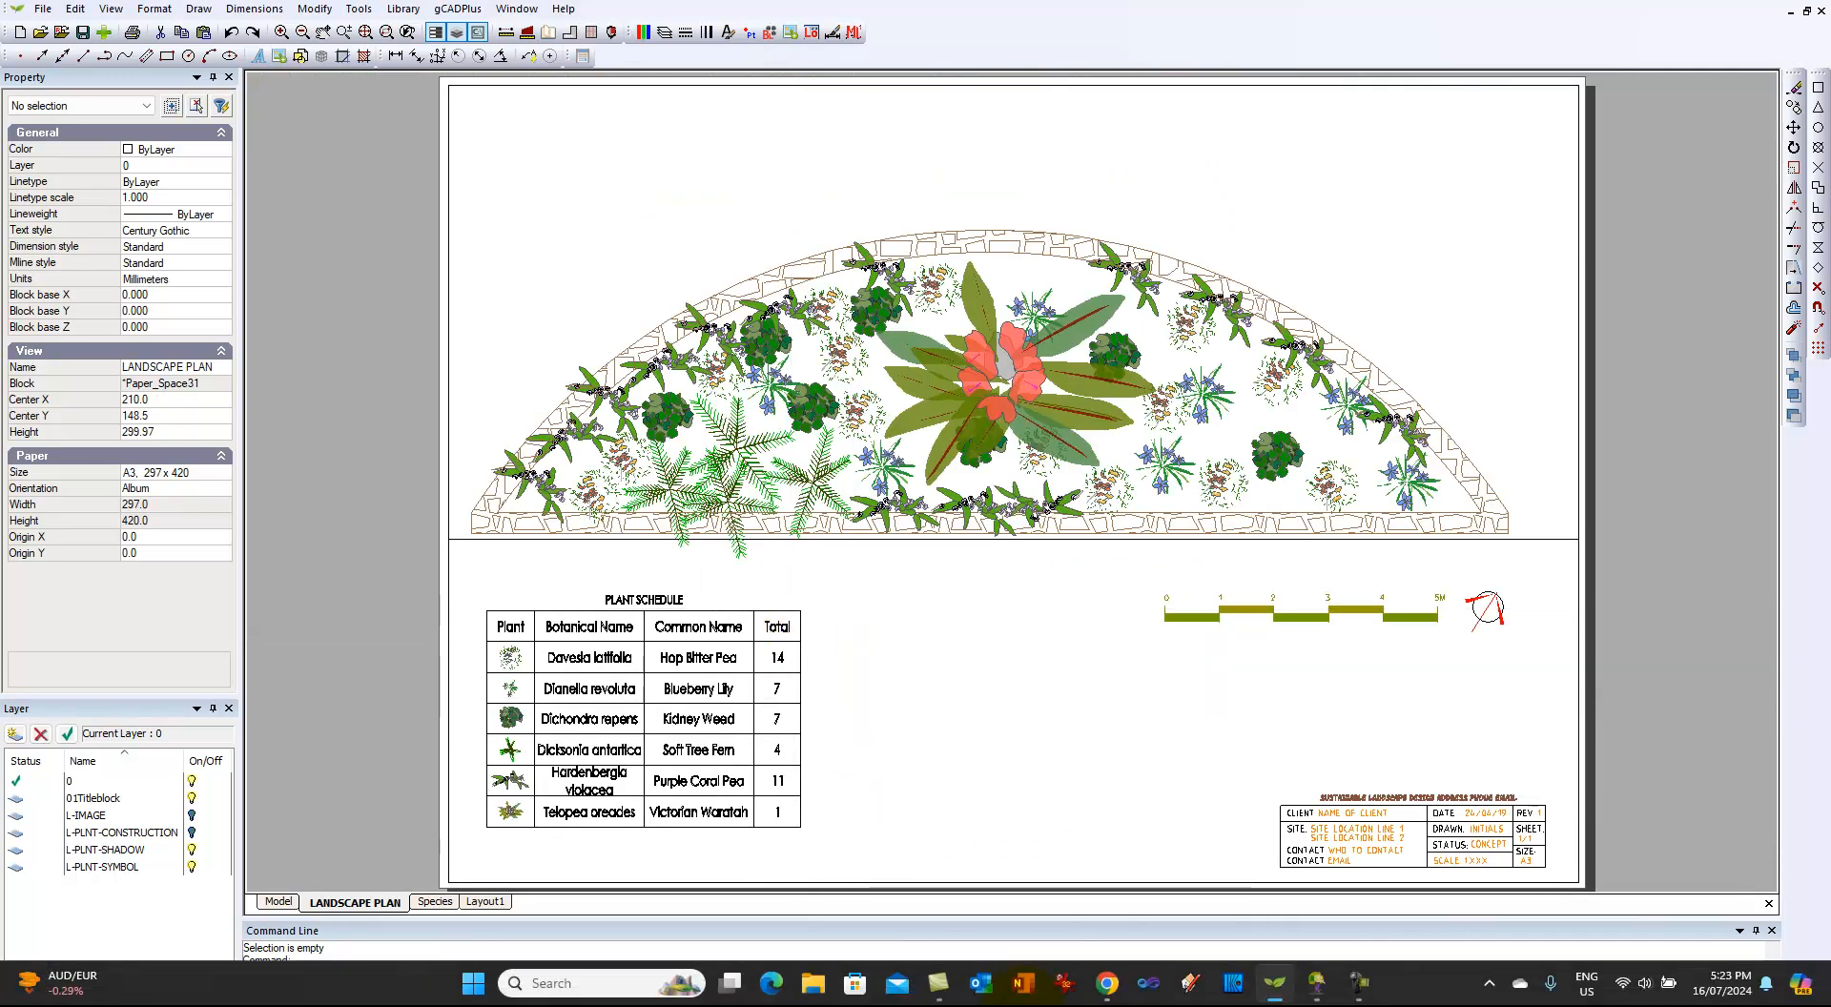
{"action": "left_click", "coordinate": [1418, 848]}
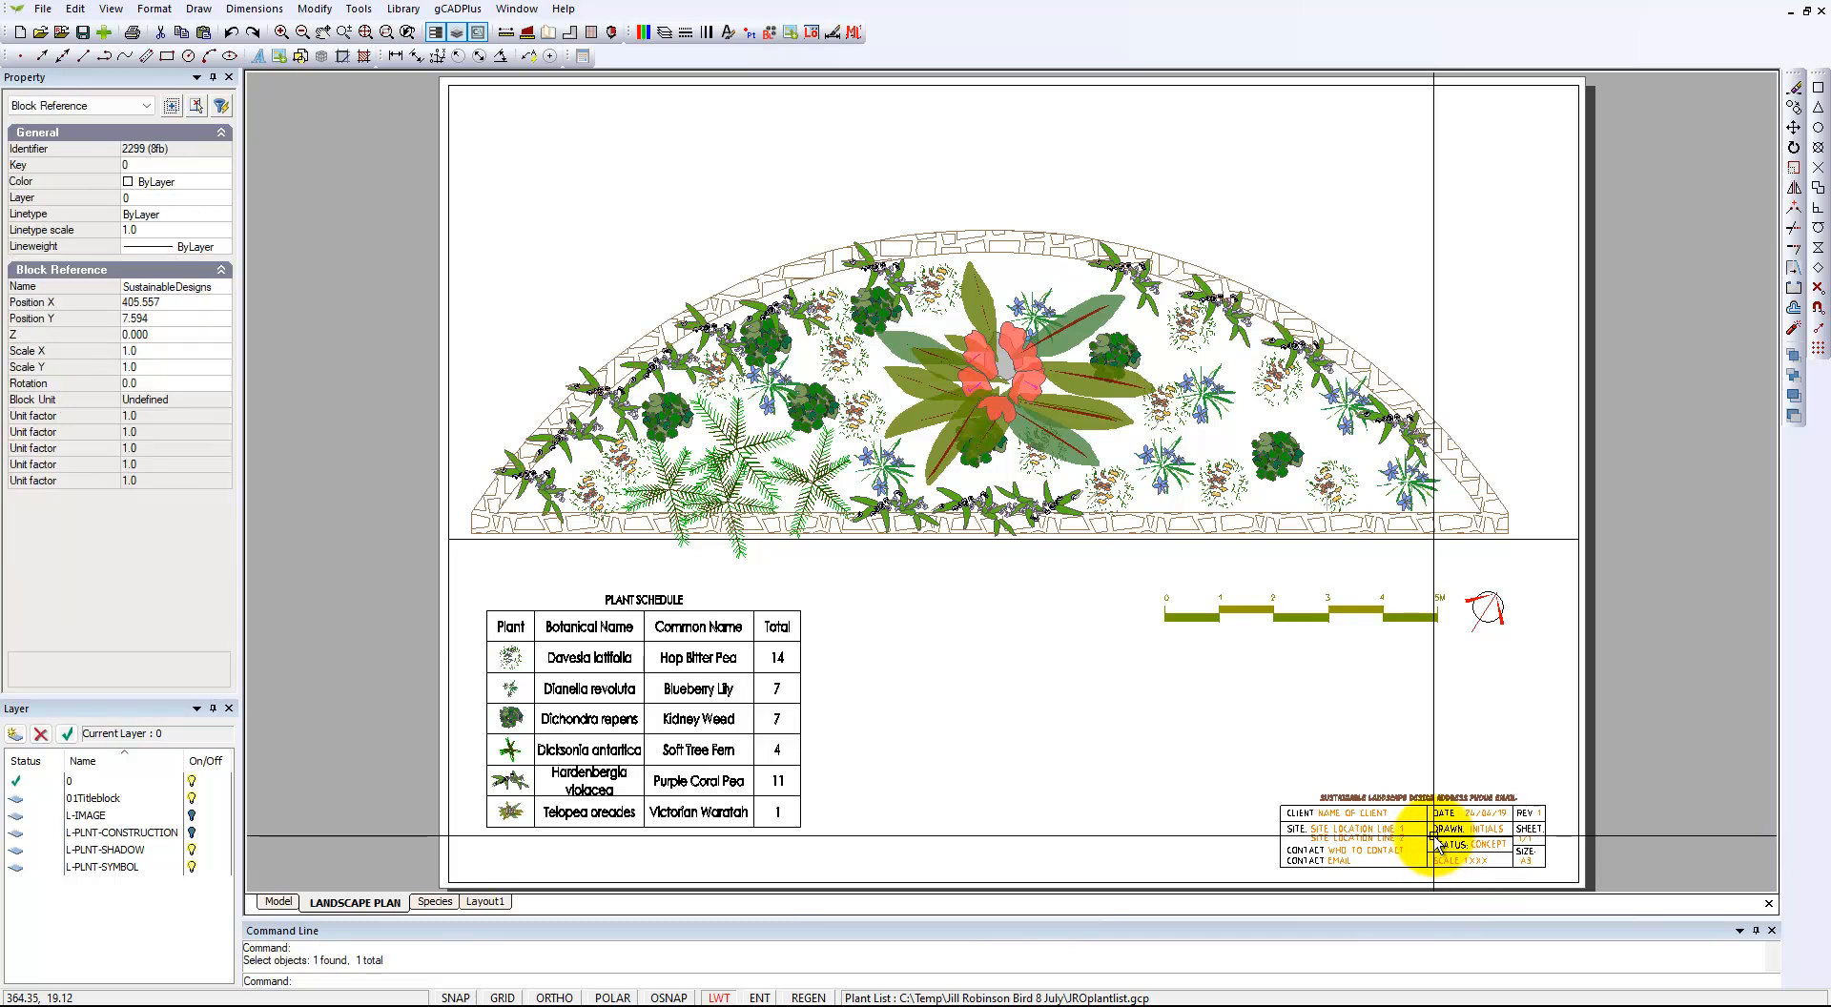
{"action": "left_click", "coordinate": [169, 352]}
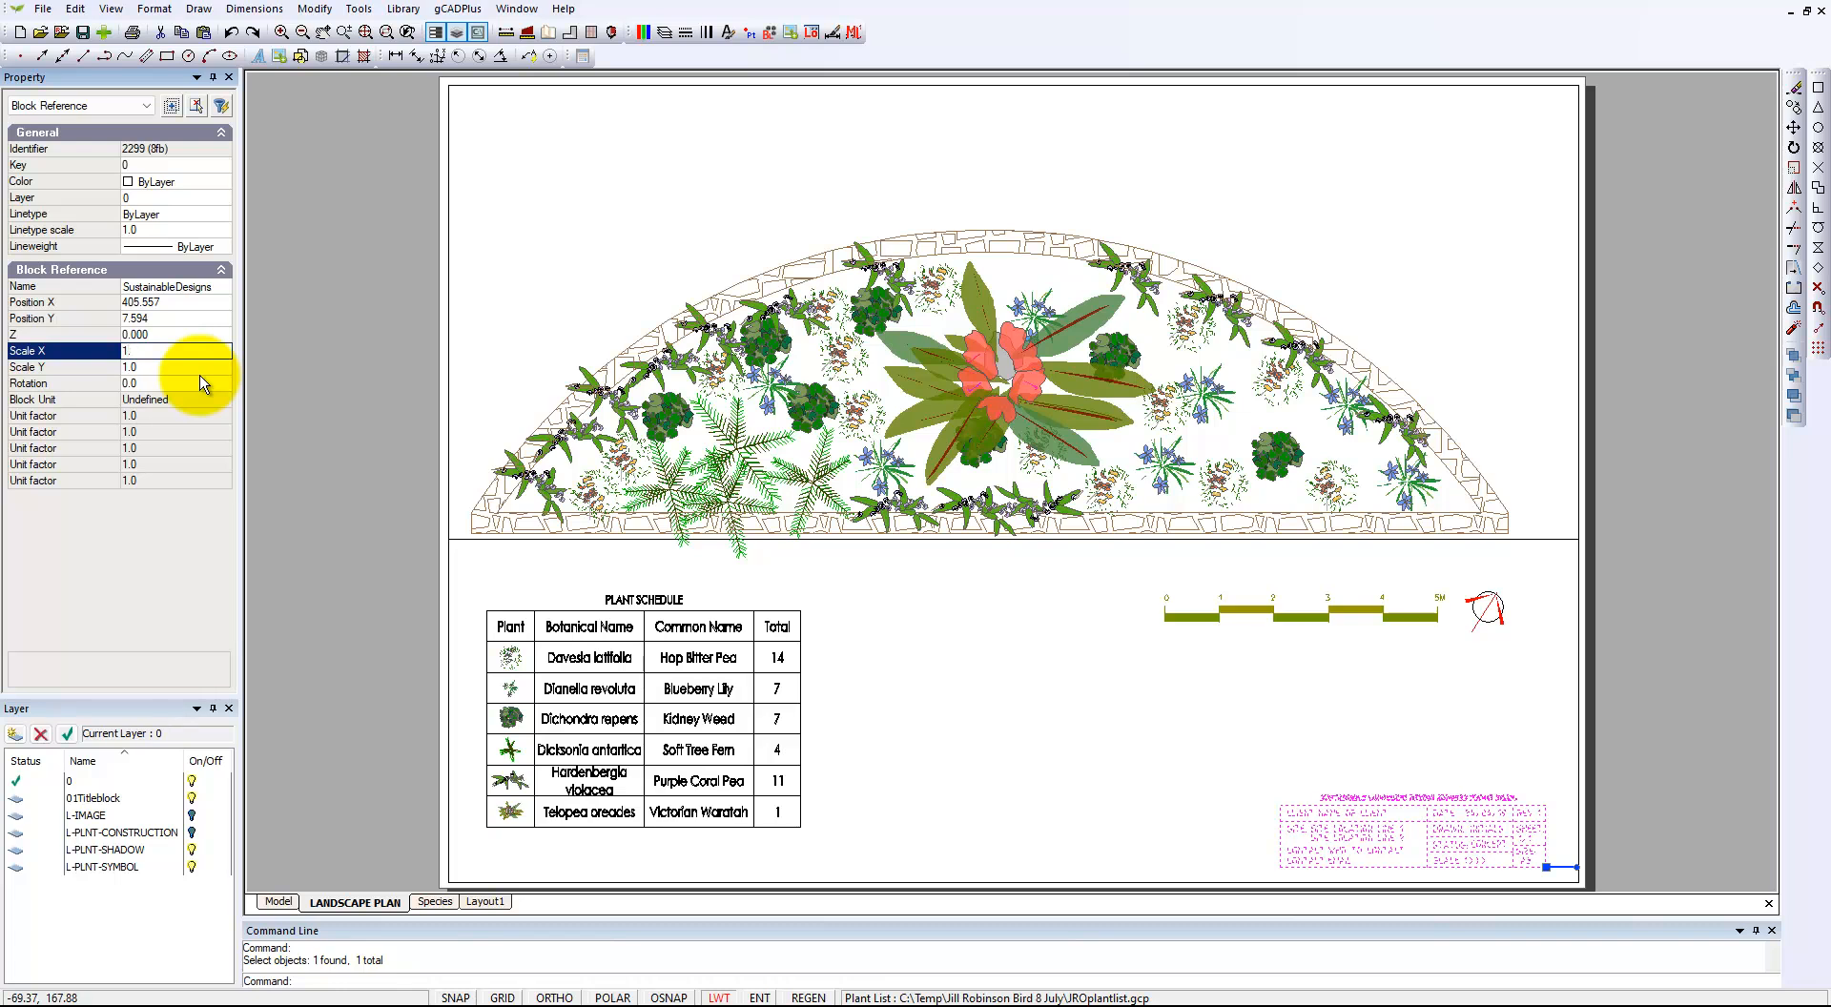
{"action": "type", "text": "1.3"}
{"action": "key", "text": "Return"}
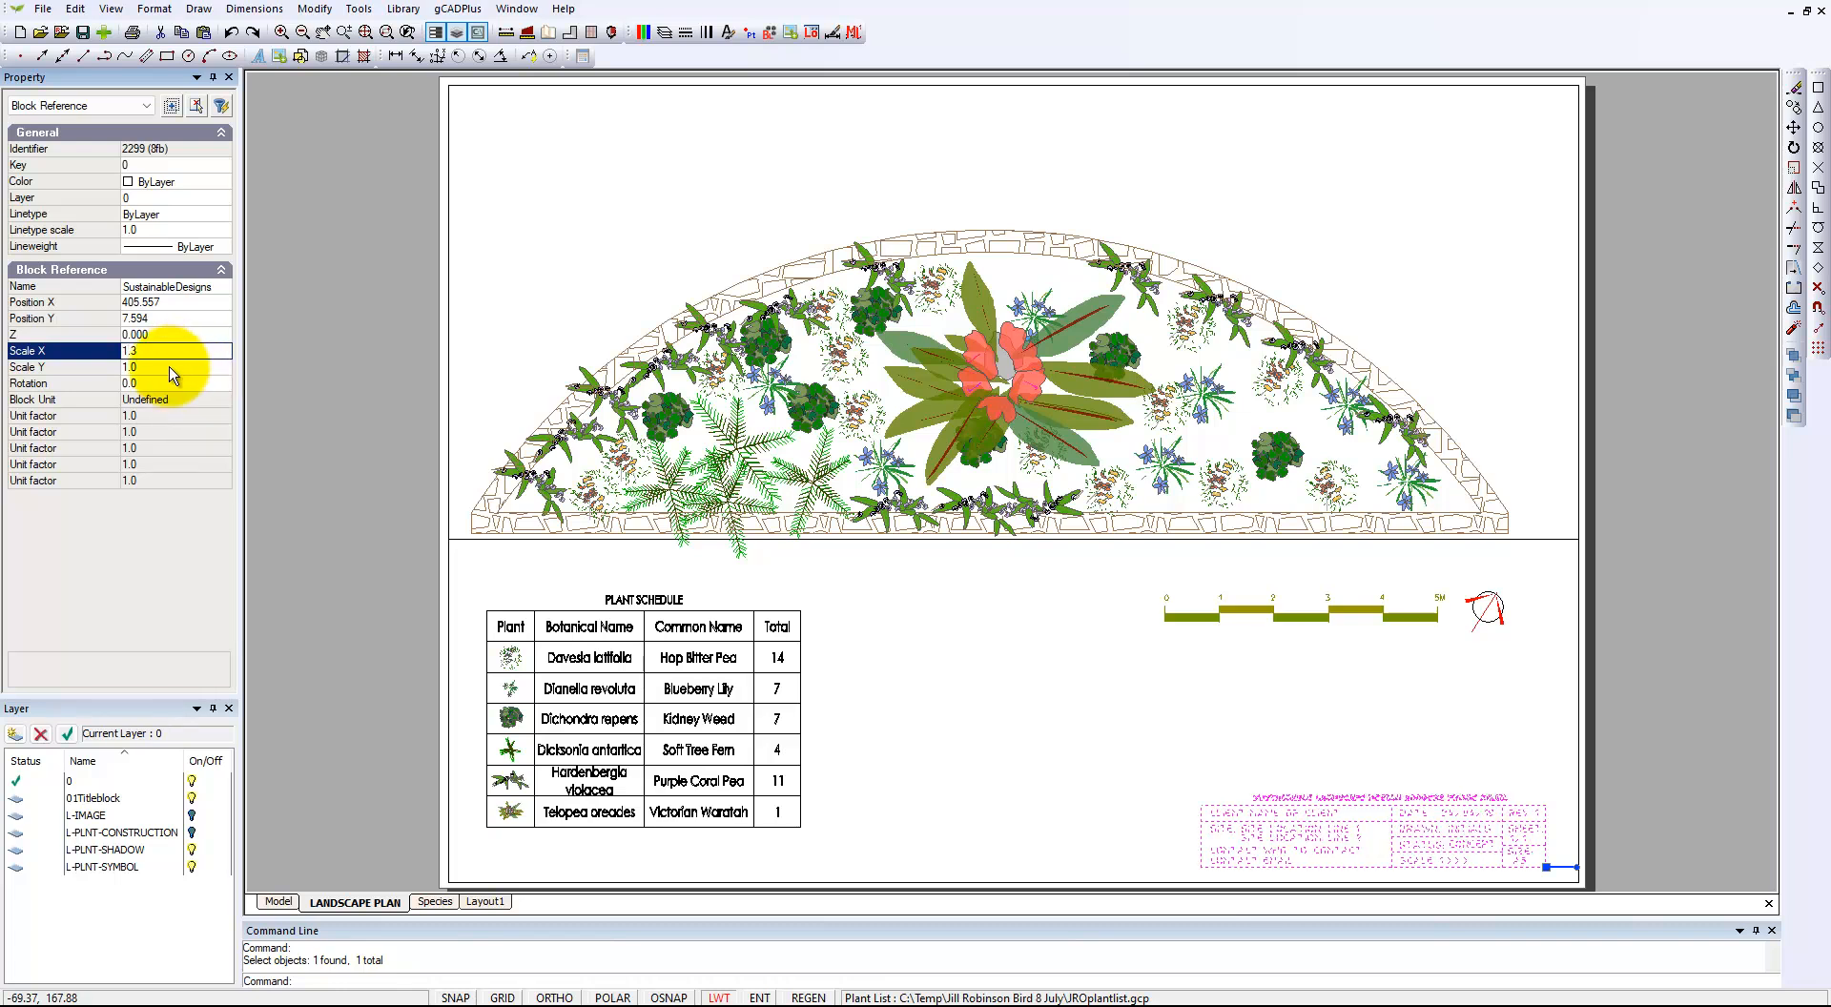
{"action": "left_click", "coordinate": [170, 367]}
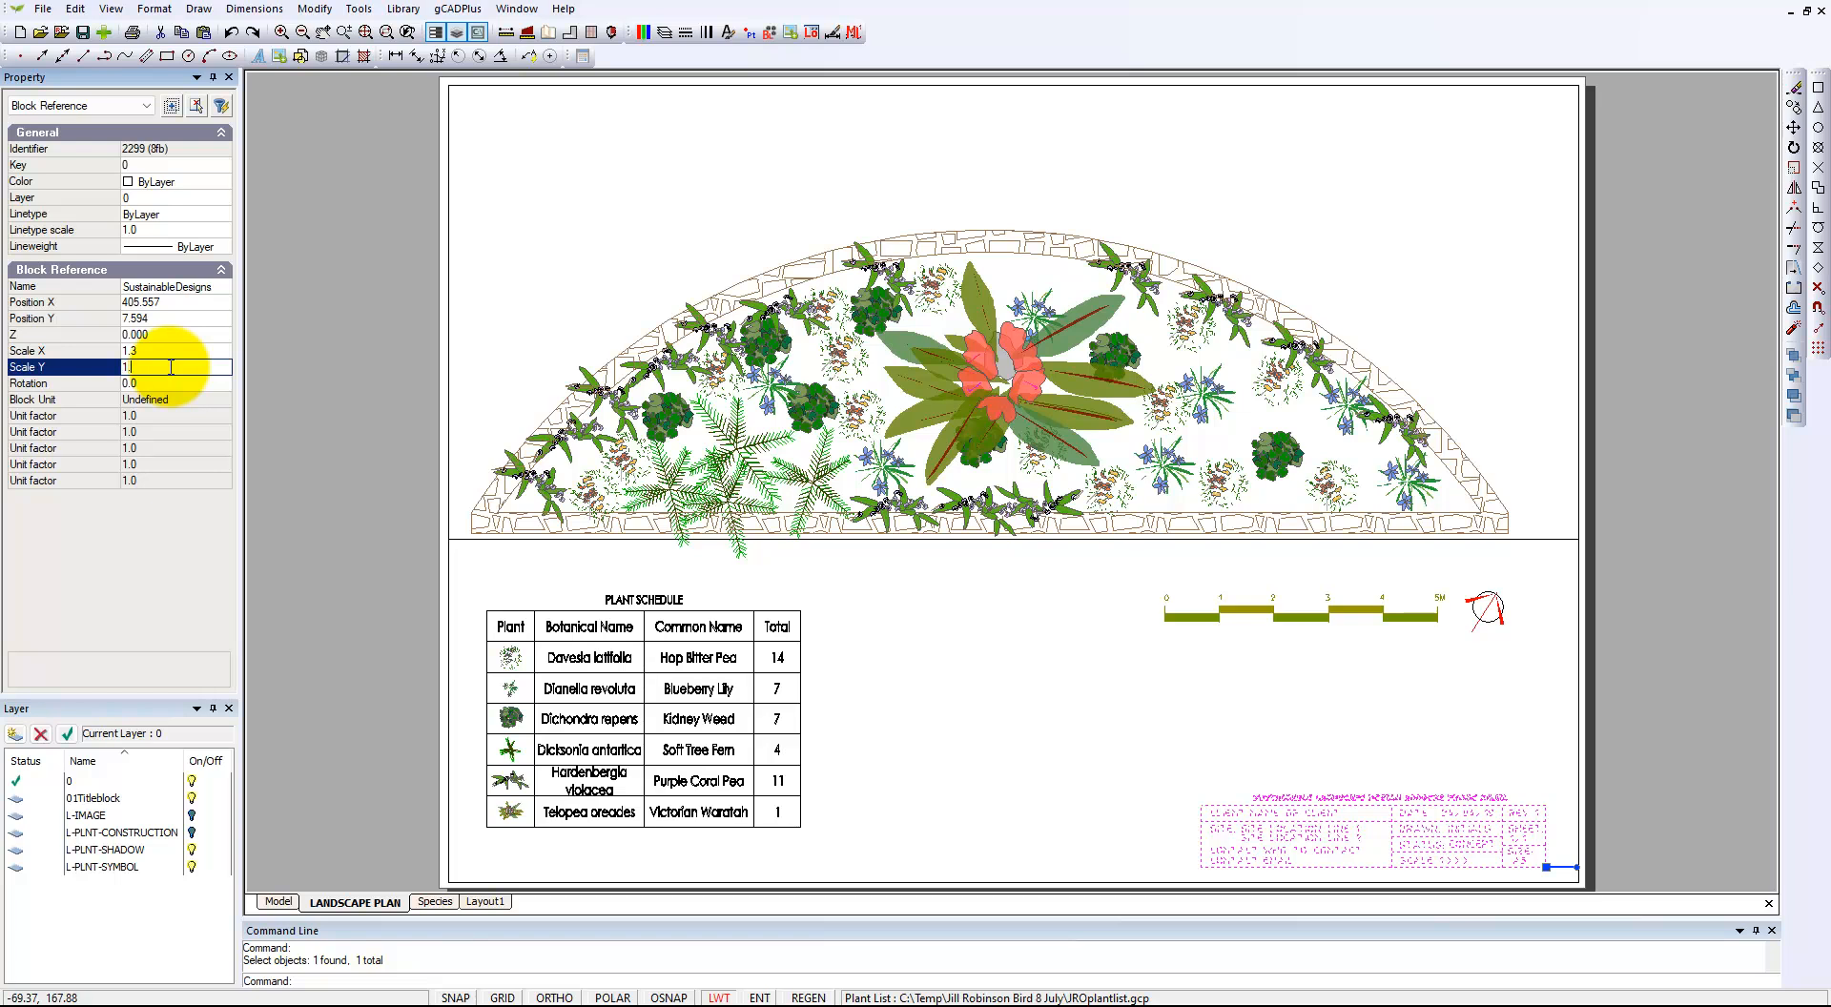
{"action": "key", "text": "Return"}
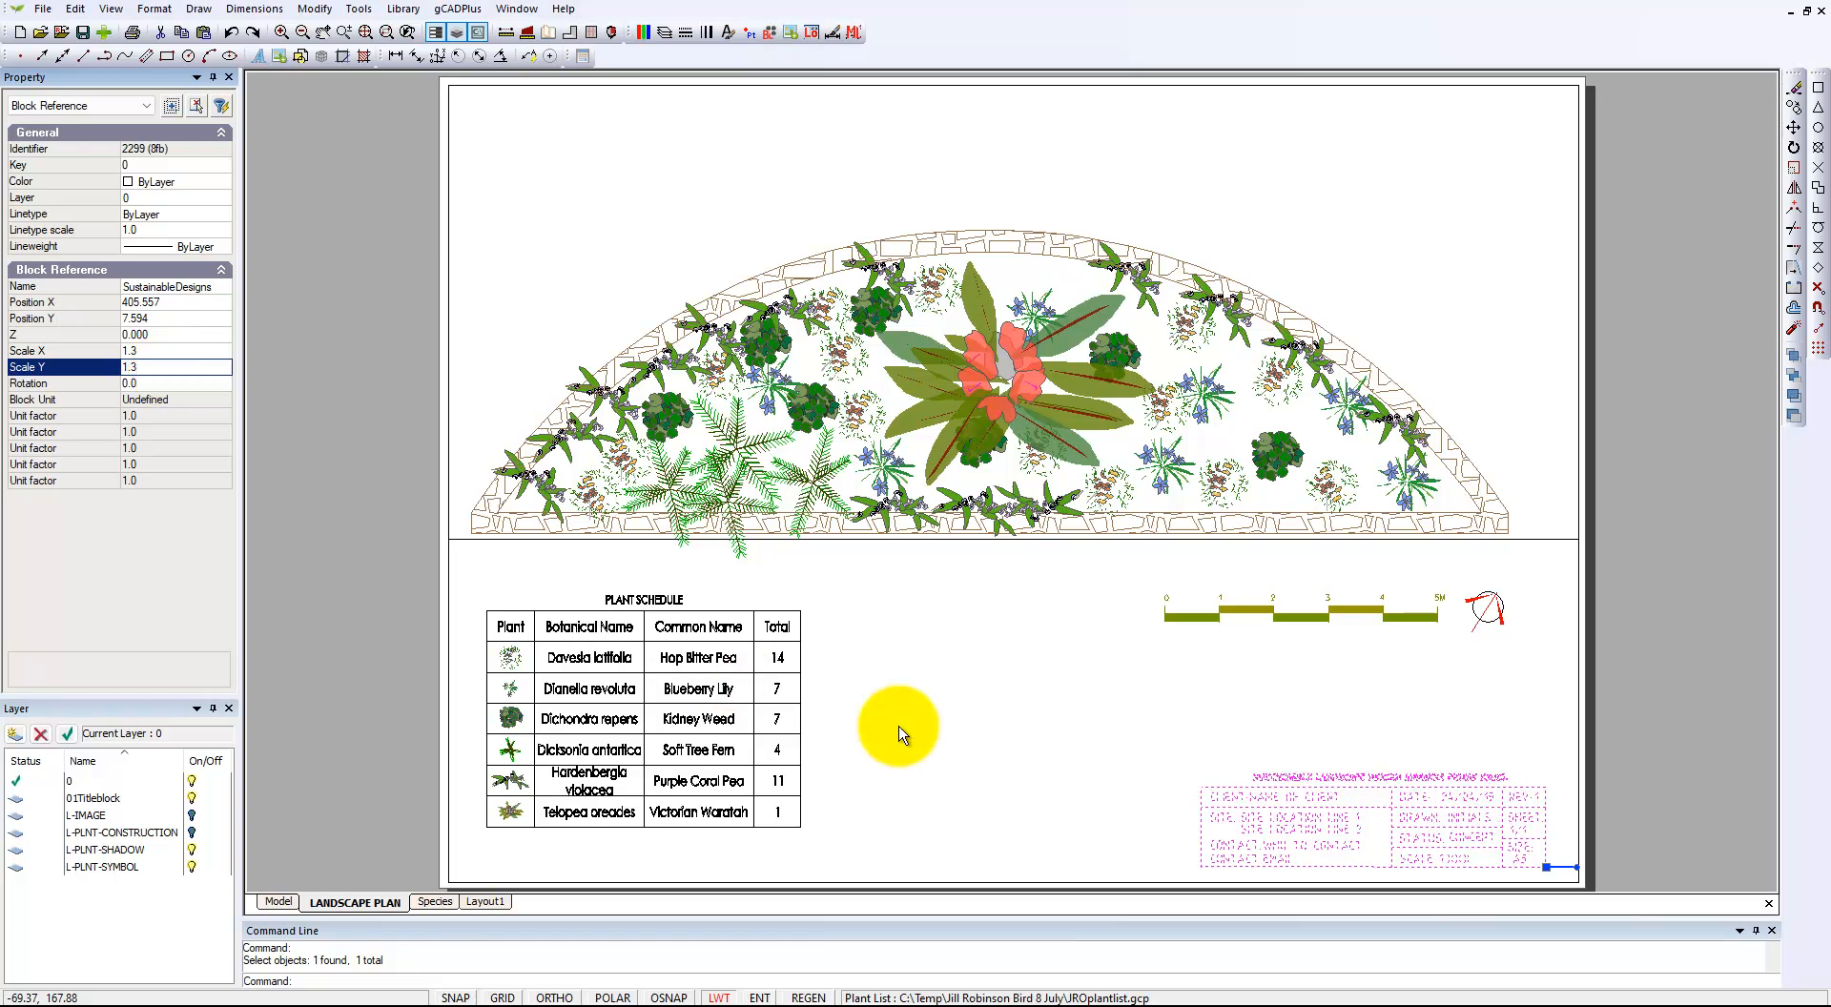
{"action": "key", "text": "Escape"}
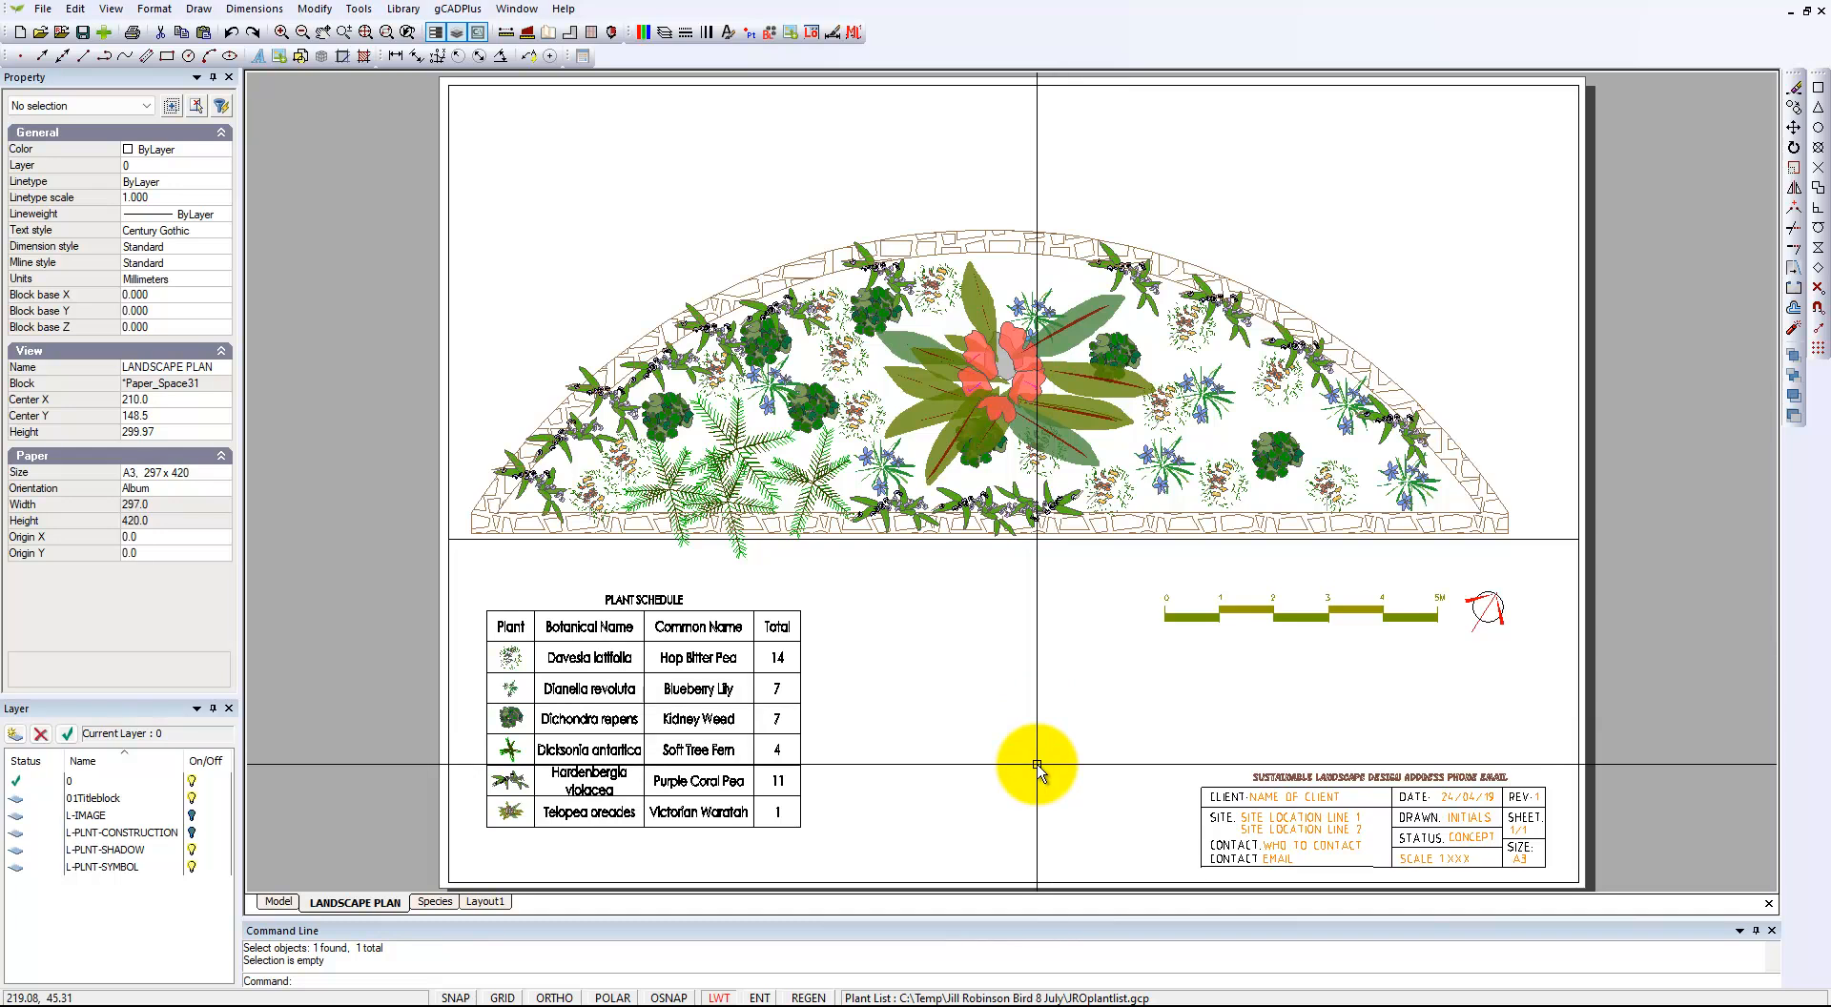
Examine the leader notes in the other open A2 drawing as a reference and return to the GardenBeddNovo3 drawing.
{"action": "middle_click_drag", "start_coordinate": [1042, 761], "coordinate": [1025, 686]}
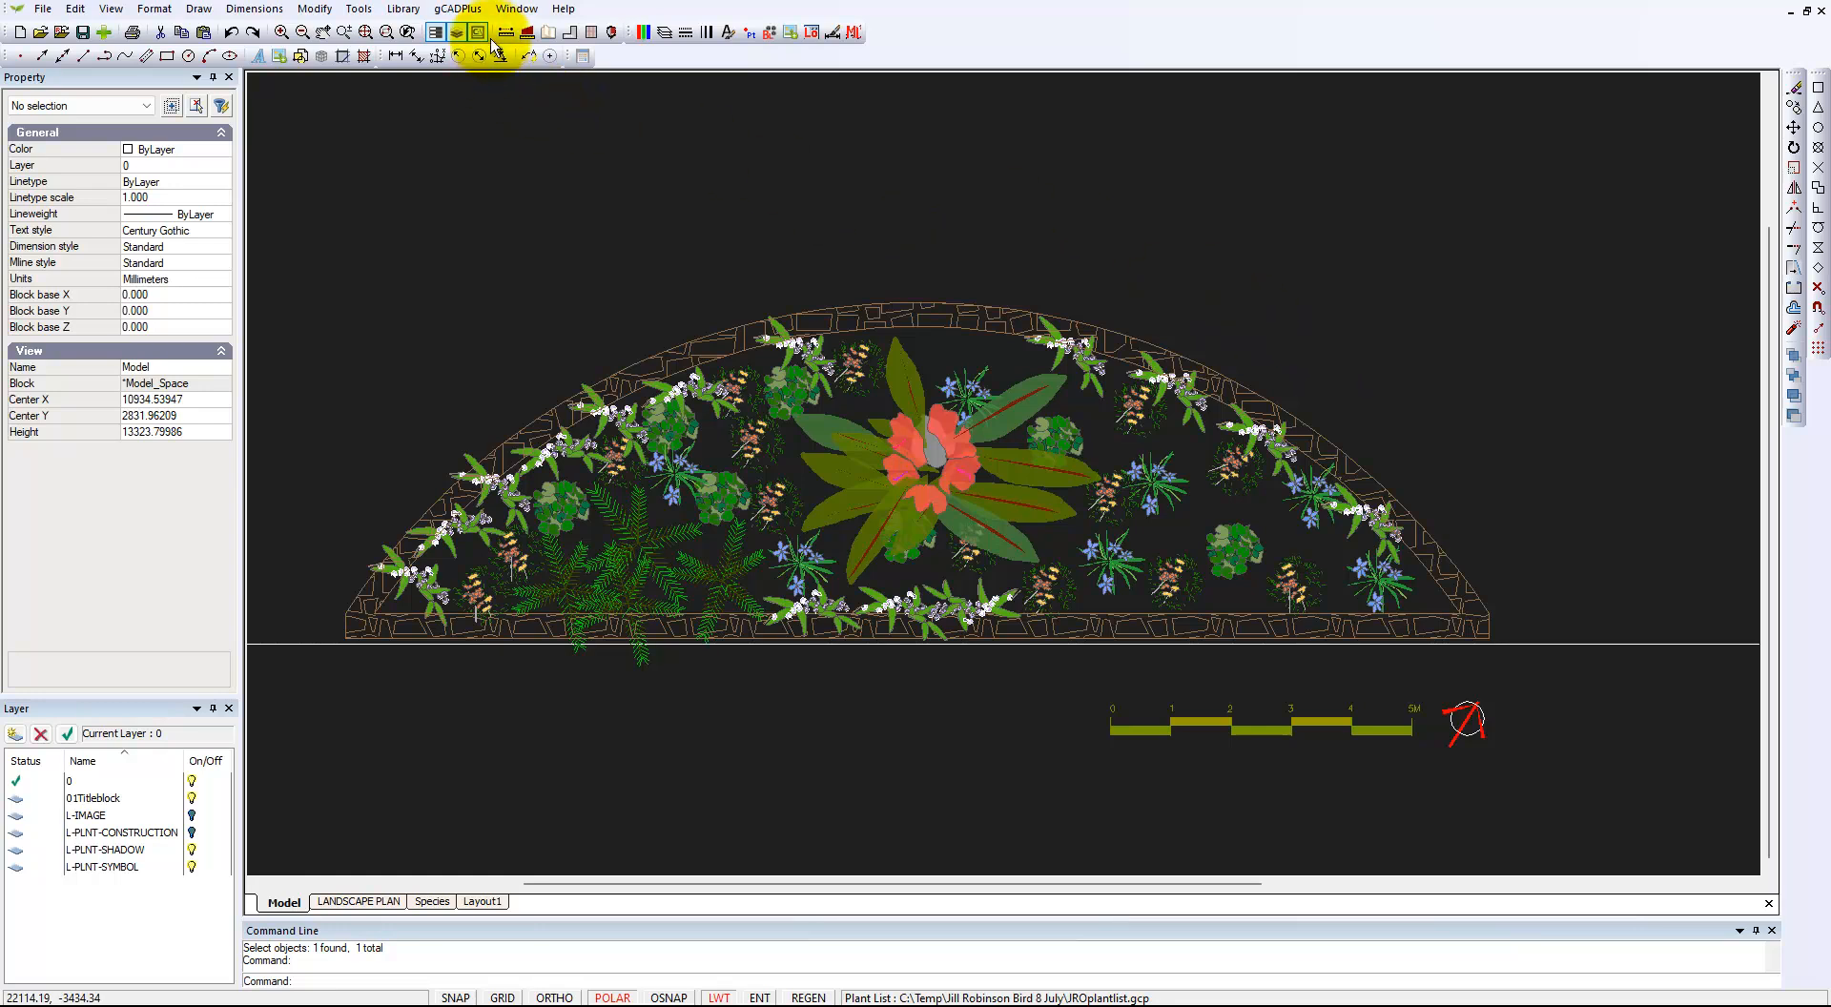
{"action": "left_click", "coordinate": [512, 11]}
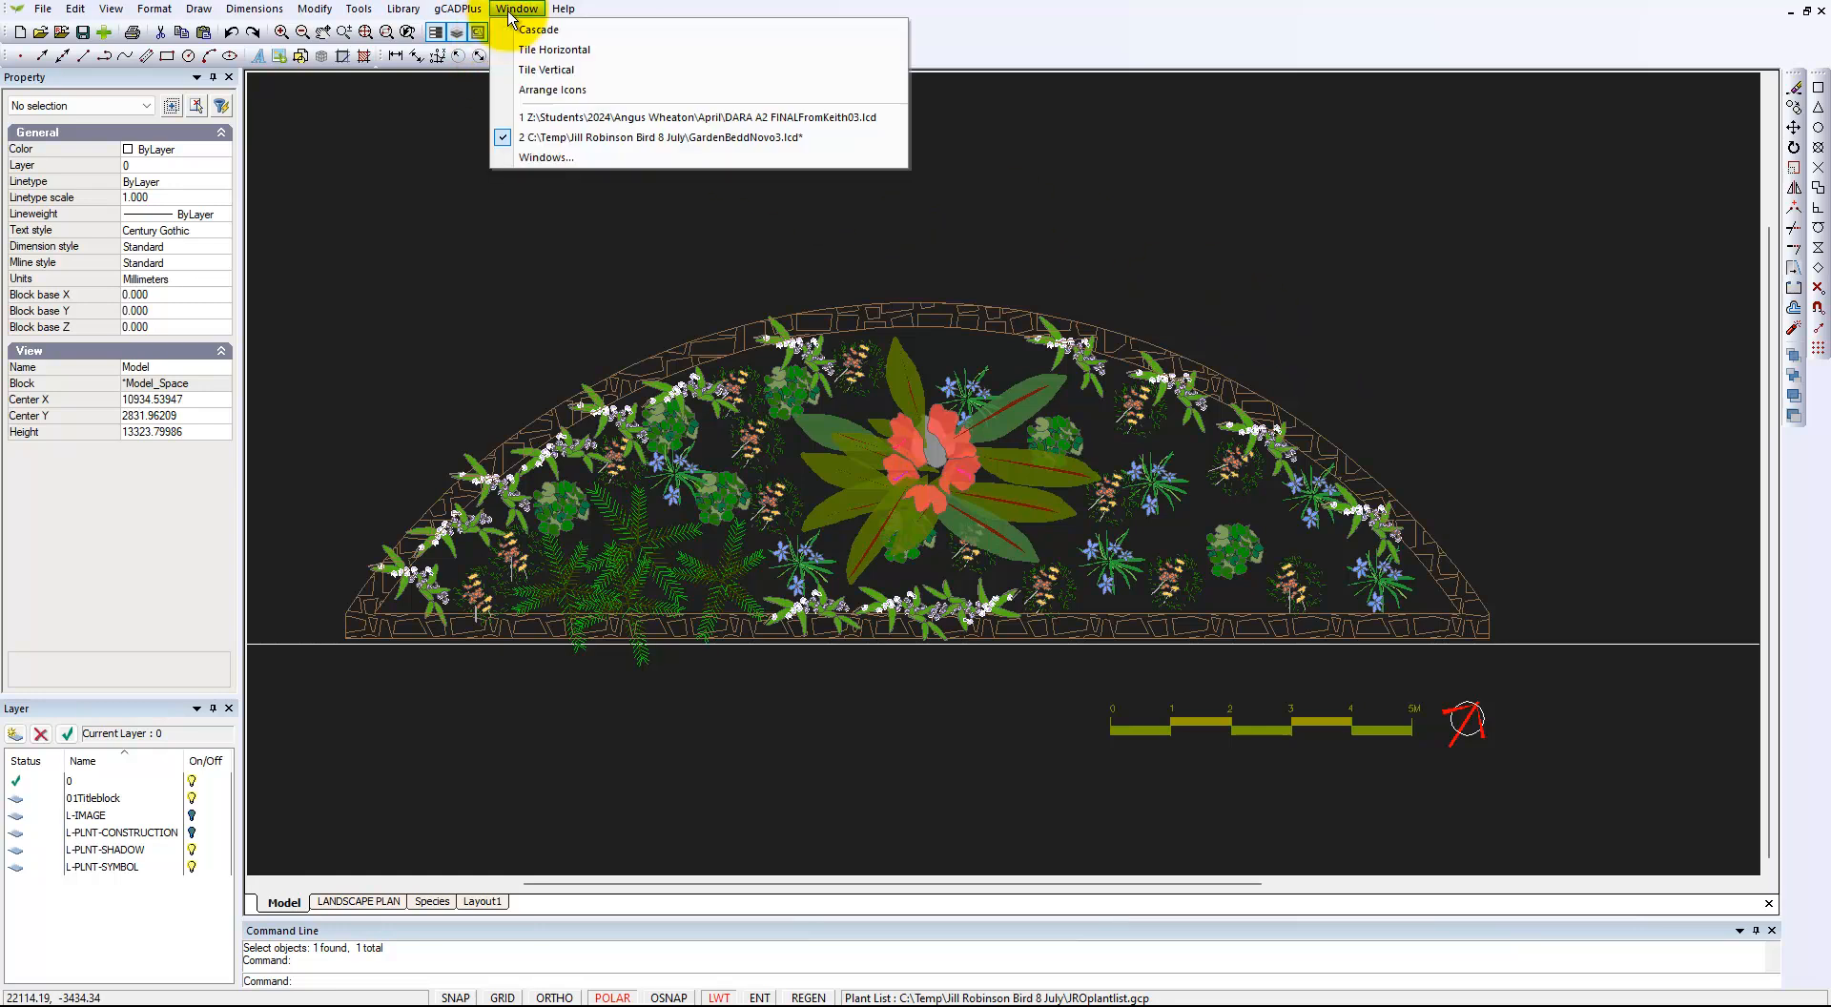
{"action": "left_click", "coordinate": [593, 116]}
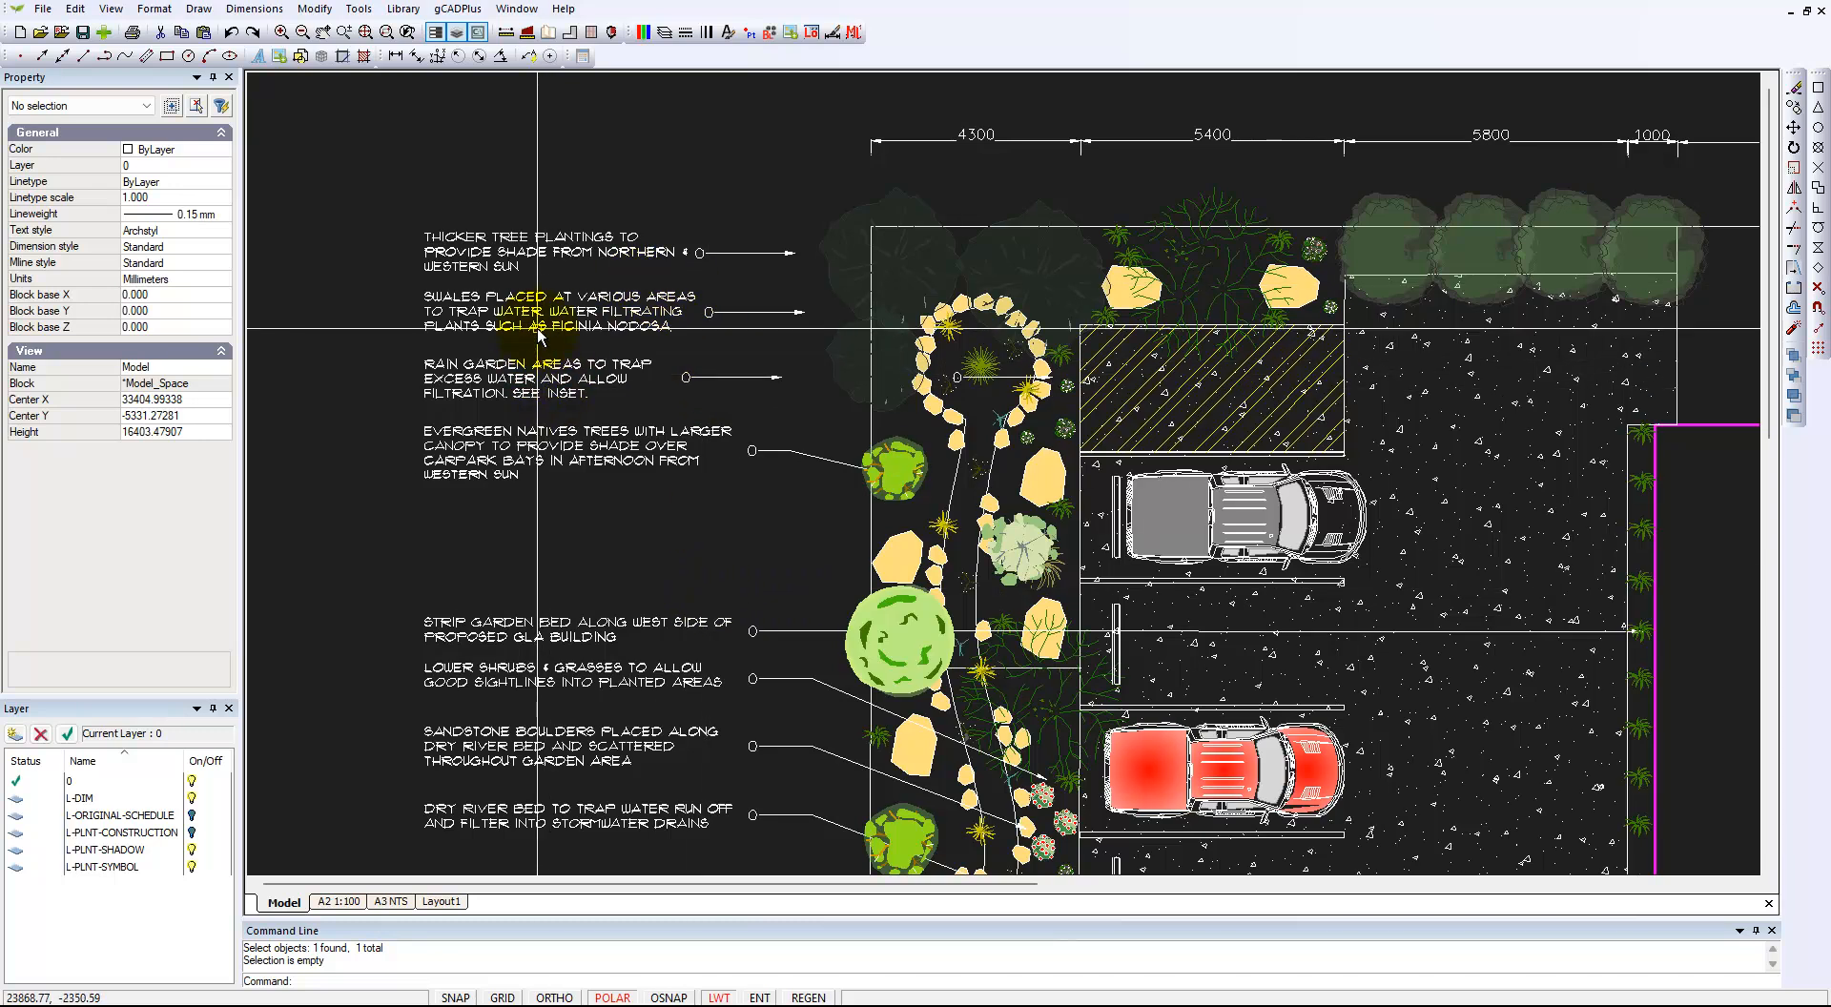
{"action": "scroll", "coordinate": [538, 333], "scroll_direction": "up", "scroll_amount": 1}
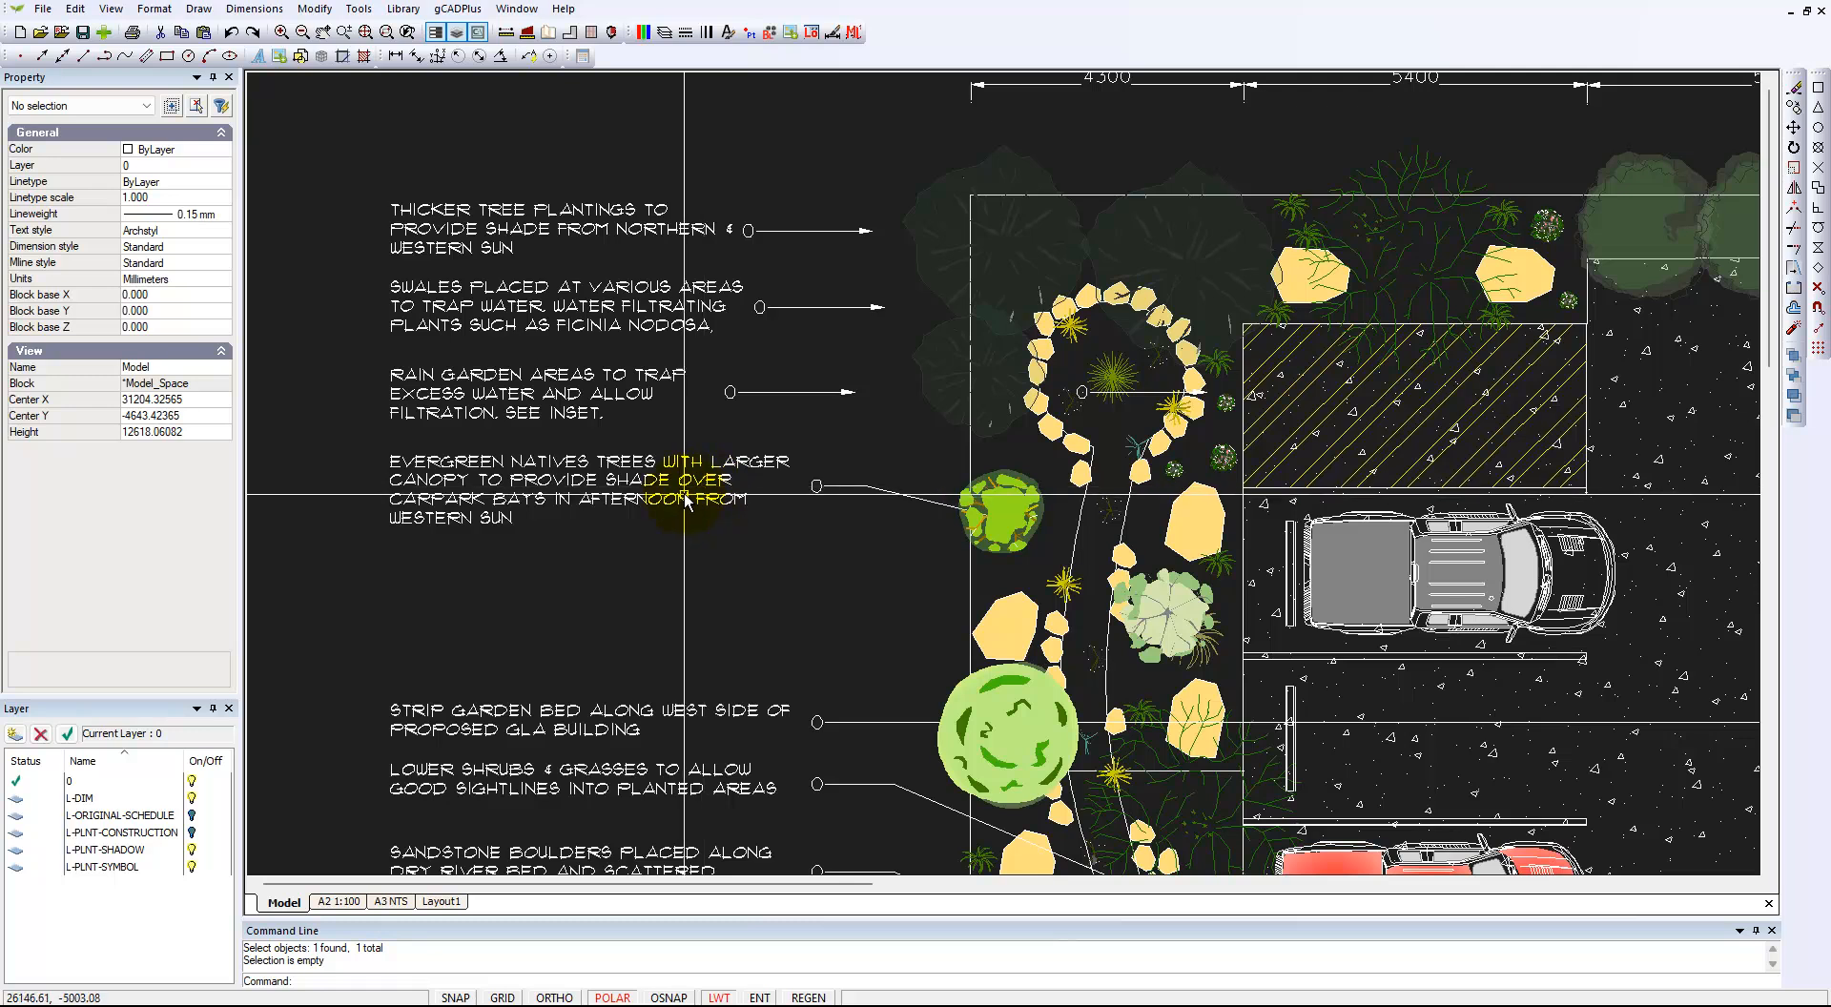
{"action": "left_click", "coordinate": [517, 9]}
{"action": "left_click", "coordinate": [602, 137]}
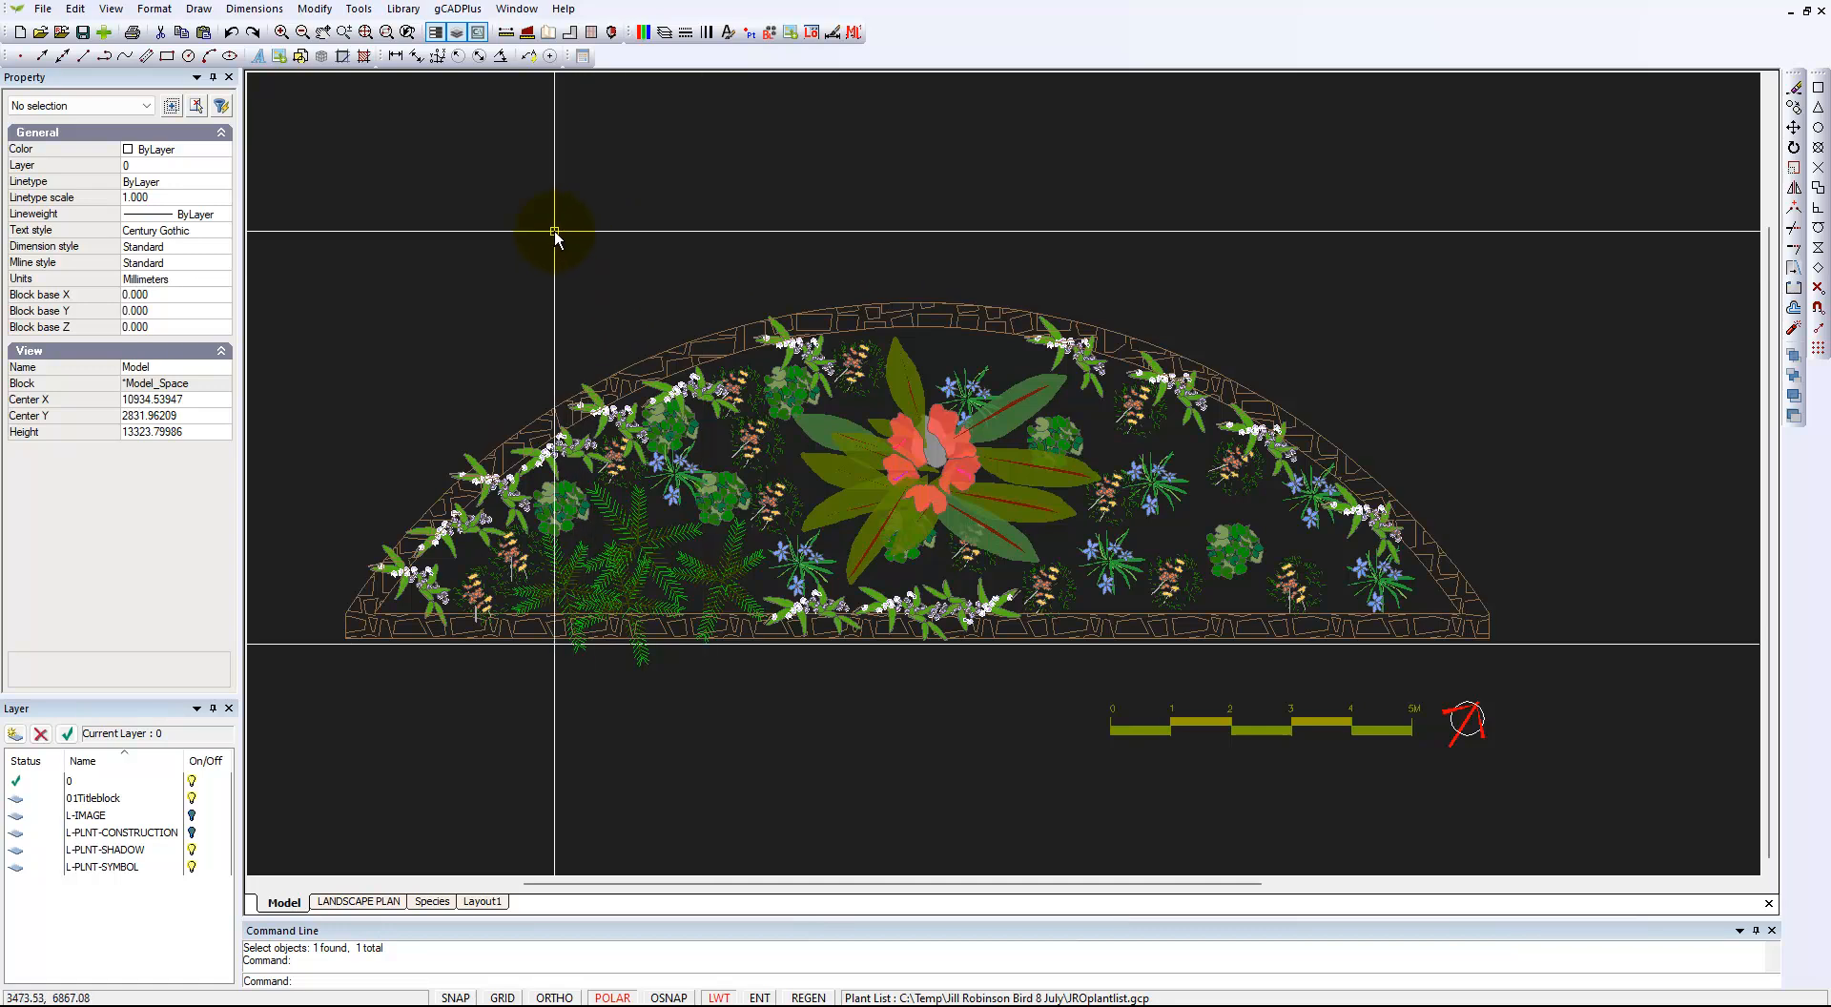
Add a leader pointing at the curved stone wall's right side with the three-line note "DRY STONE WALL / SEATING HEIGHT / TO BE AGREED".
{"action": "left_click", "coordinate": [529, 56]}
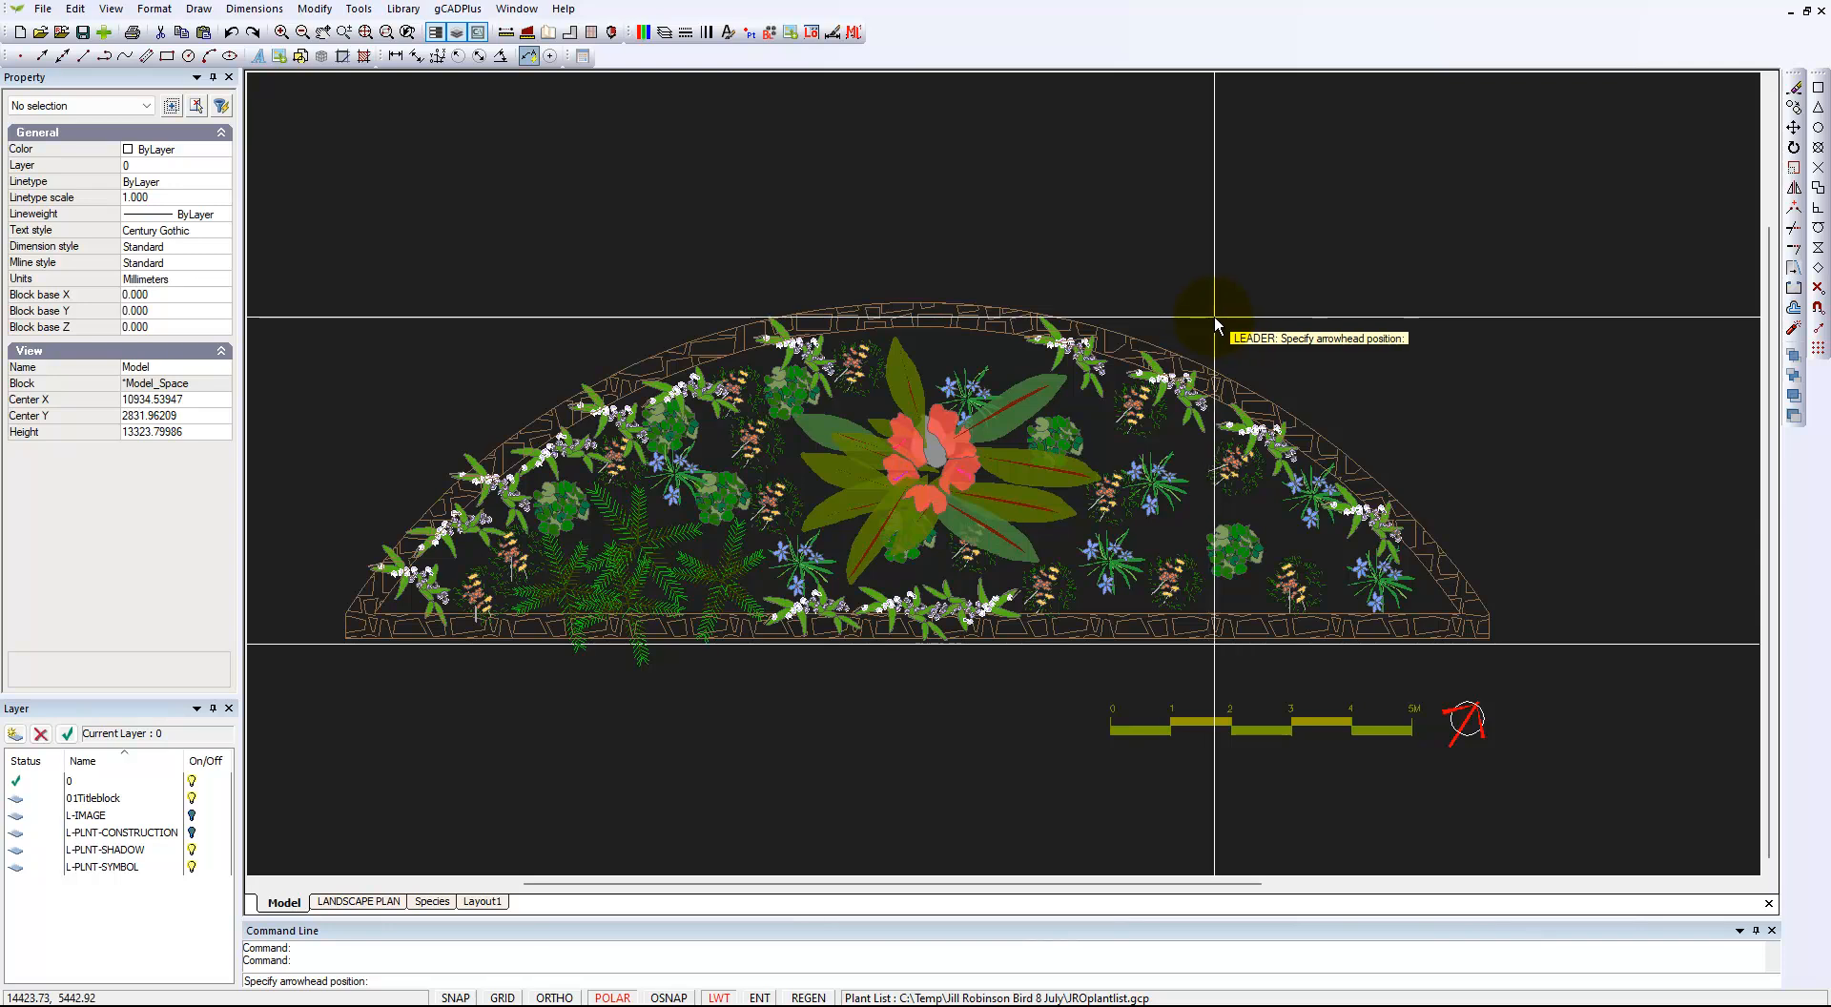
{"action": "left_click", "coordinate": [1262, 407]}
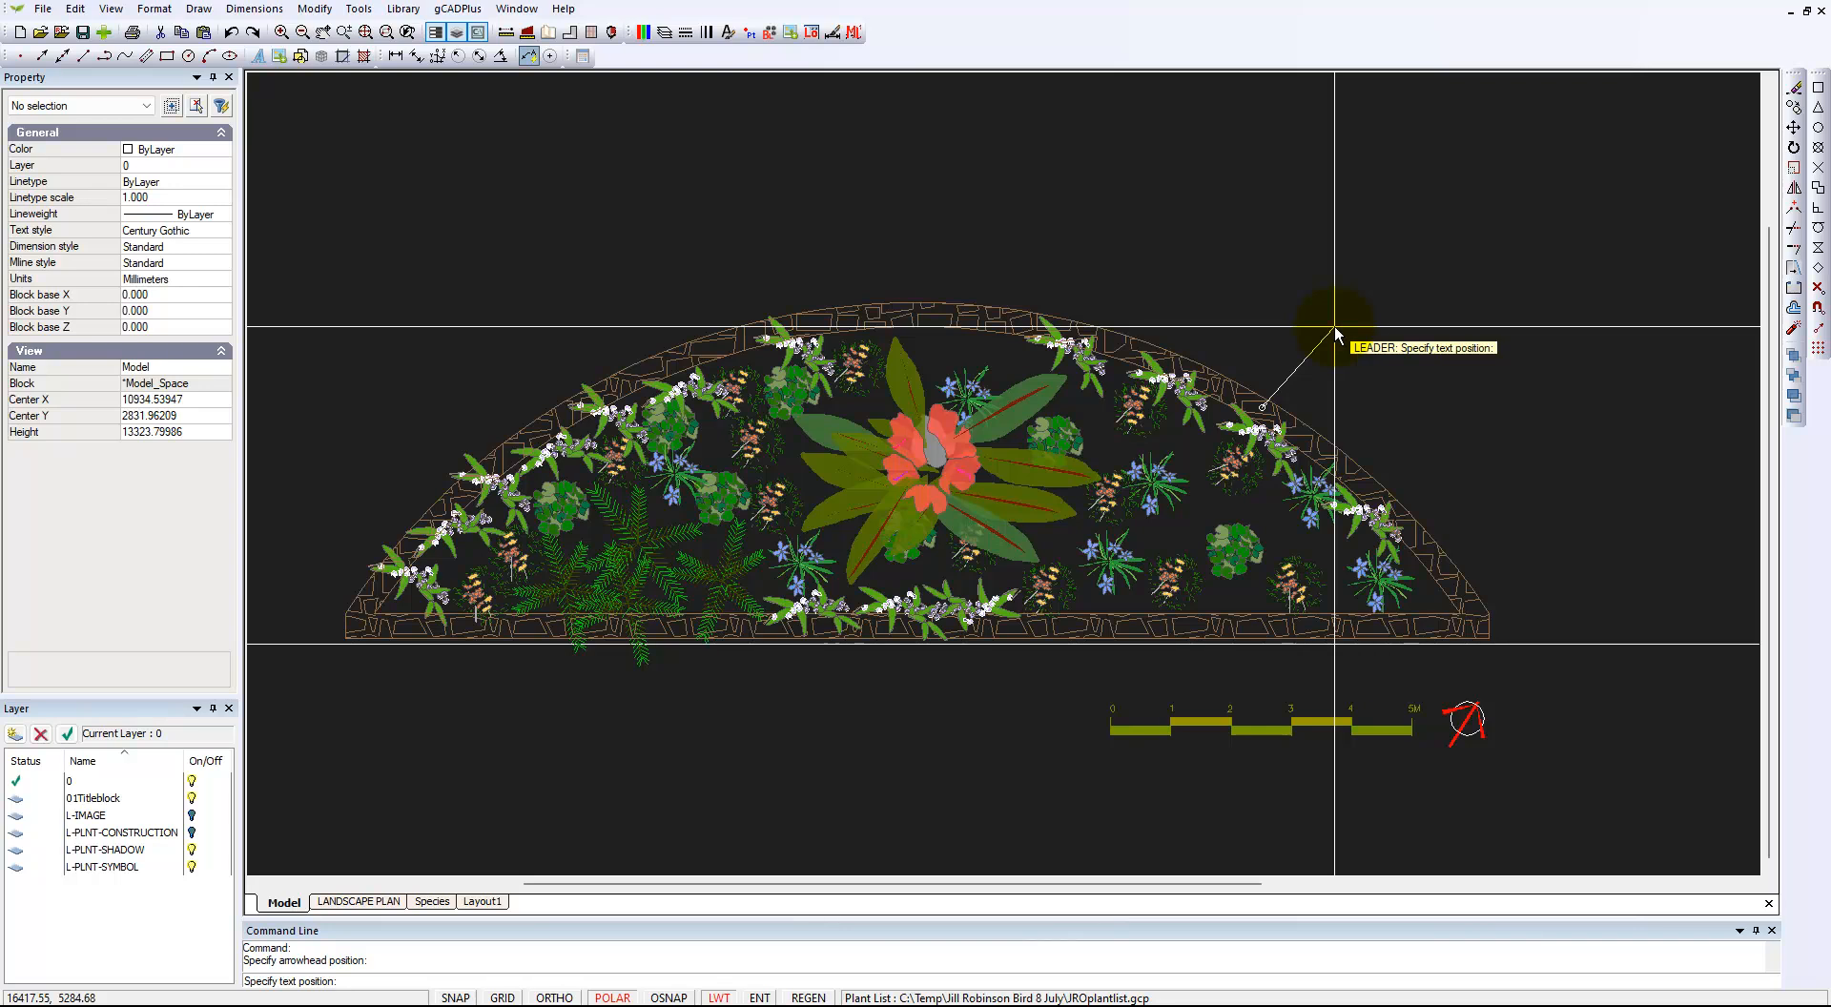
{"action": "left_click", "coordinate": [1301, 371]}
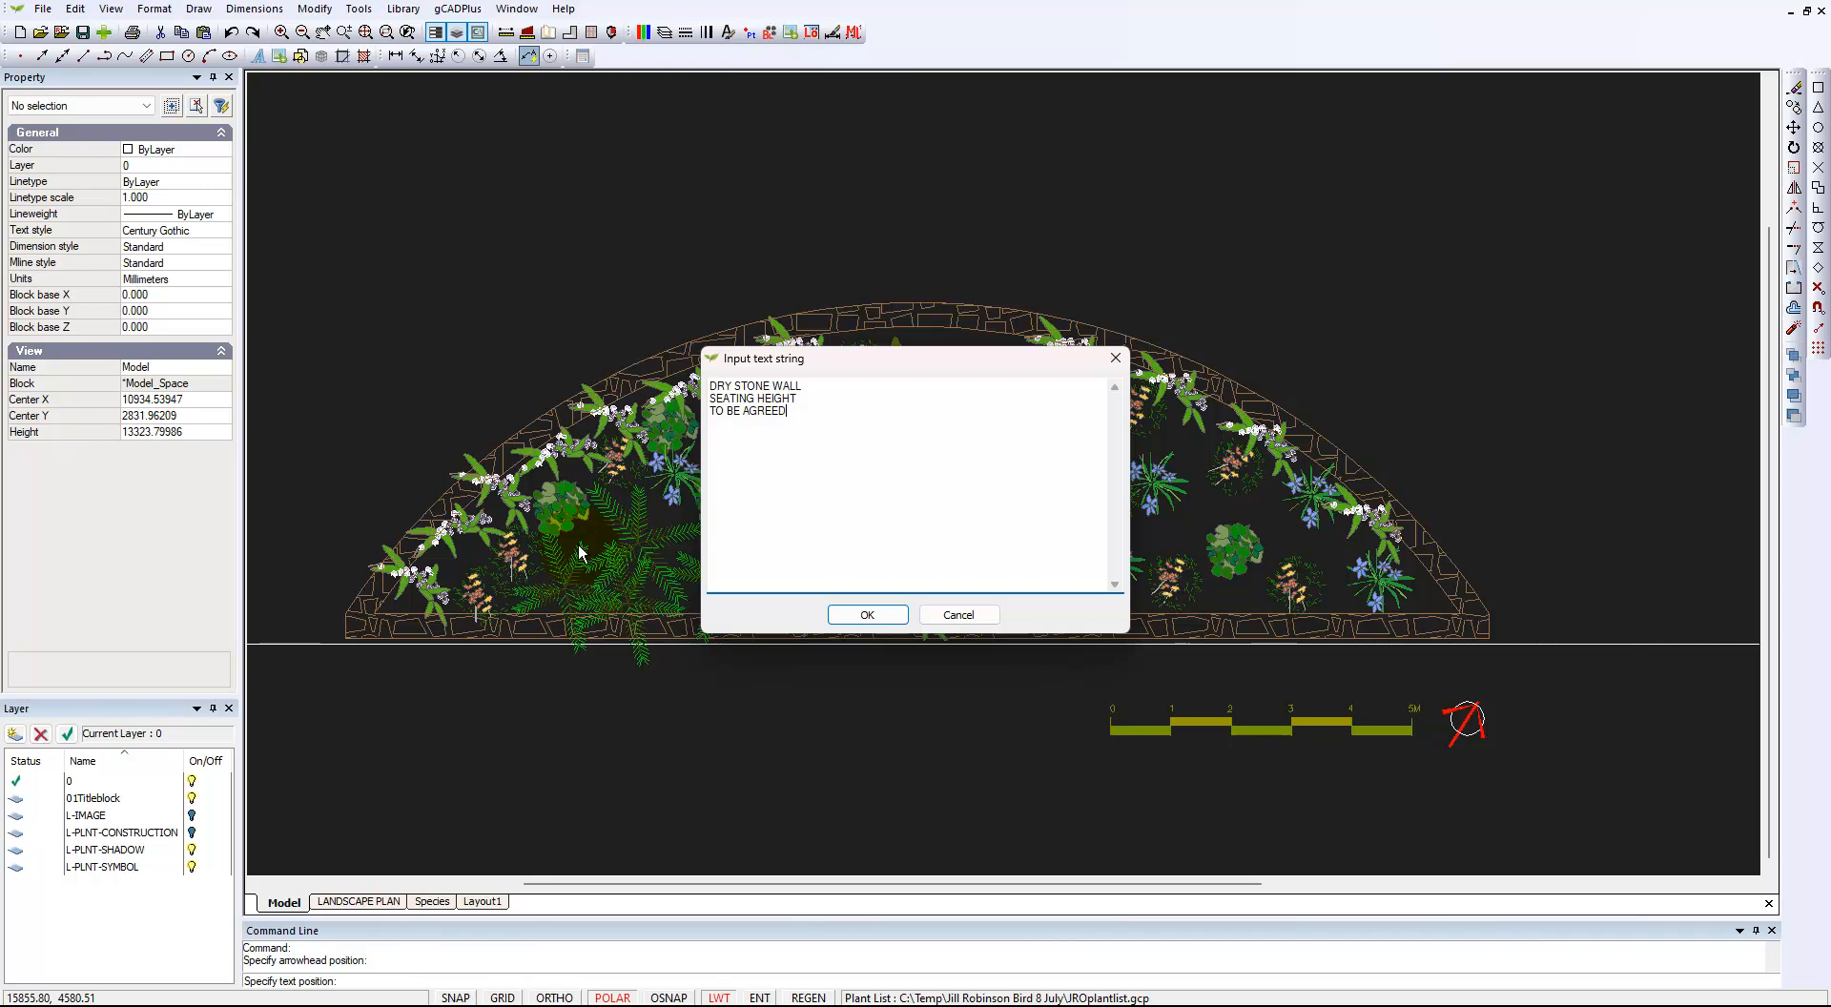
{"action": "left_click", "coordinate": [866, 614]}
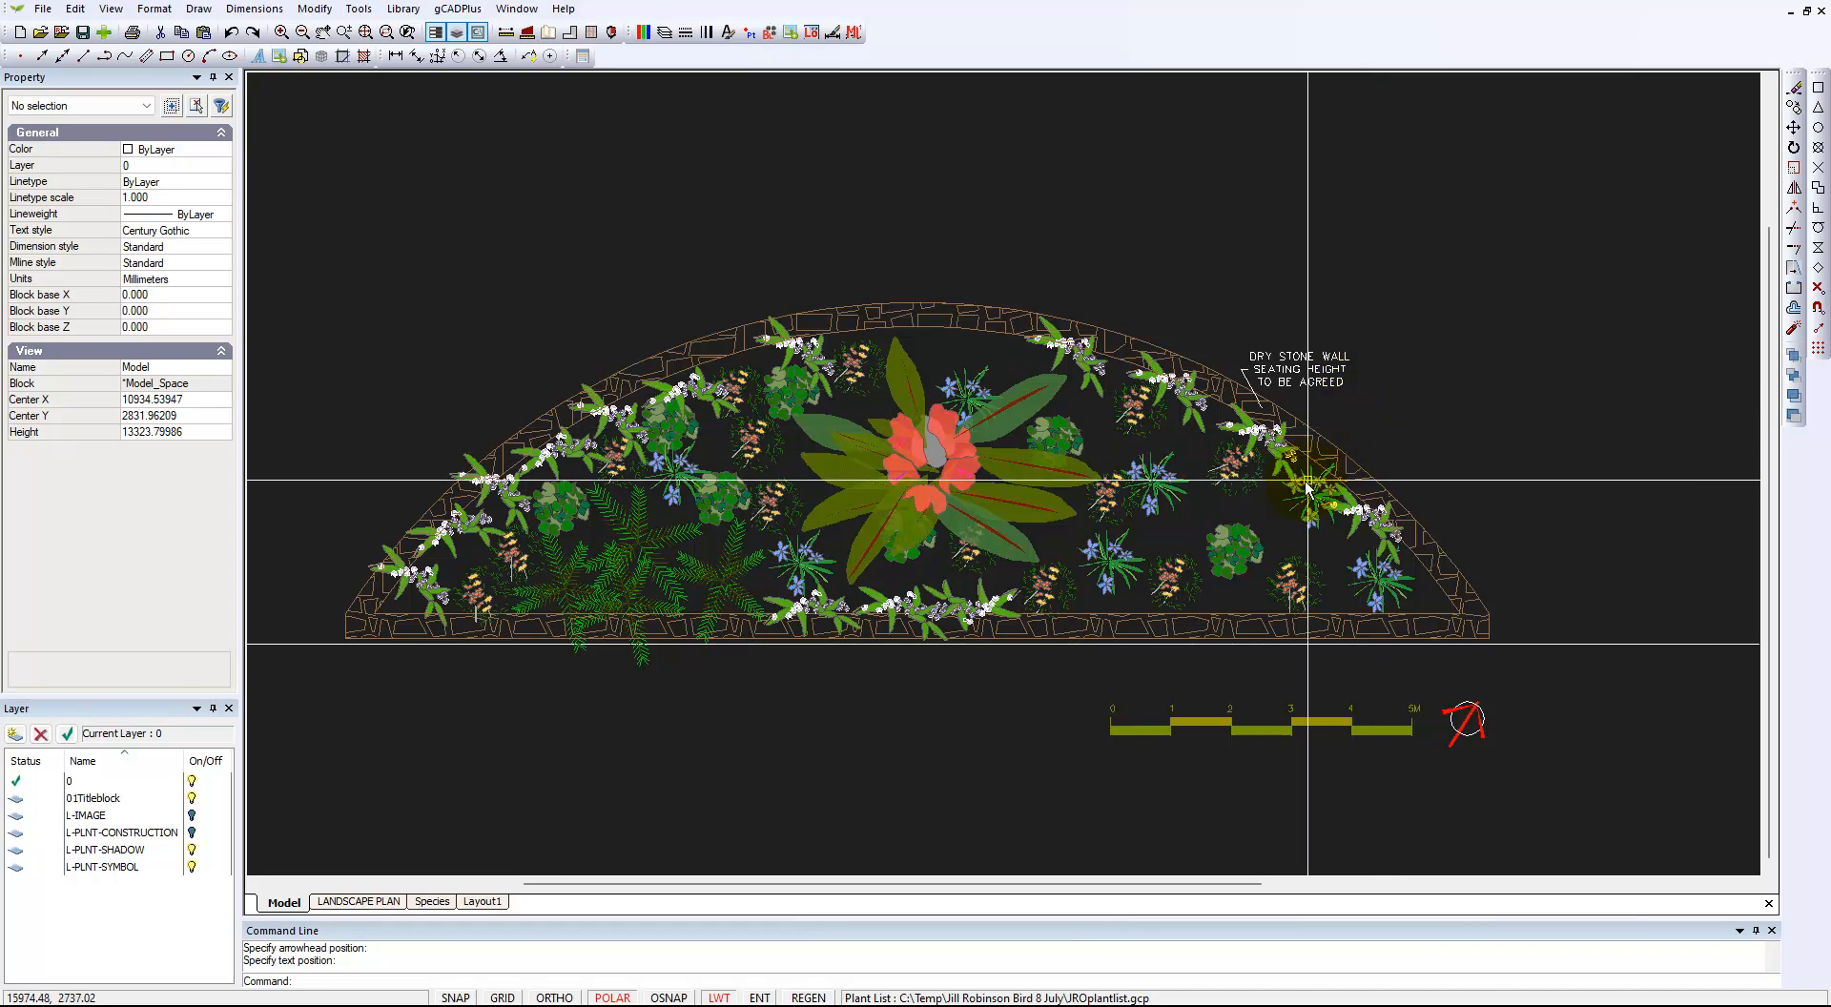
Move the stone wall leader's text horizontally to the right, clear of the wall and arrowhead, and deselect the leader.
{"action": "scroll", "coordinate": [1289, 480], "scroll_direction": "up", "scroll_amount": 1}
{"action": "left_click", "coordinate": [1269, 334]}
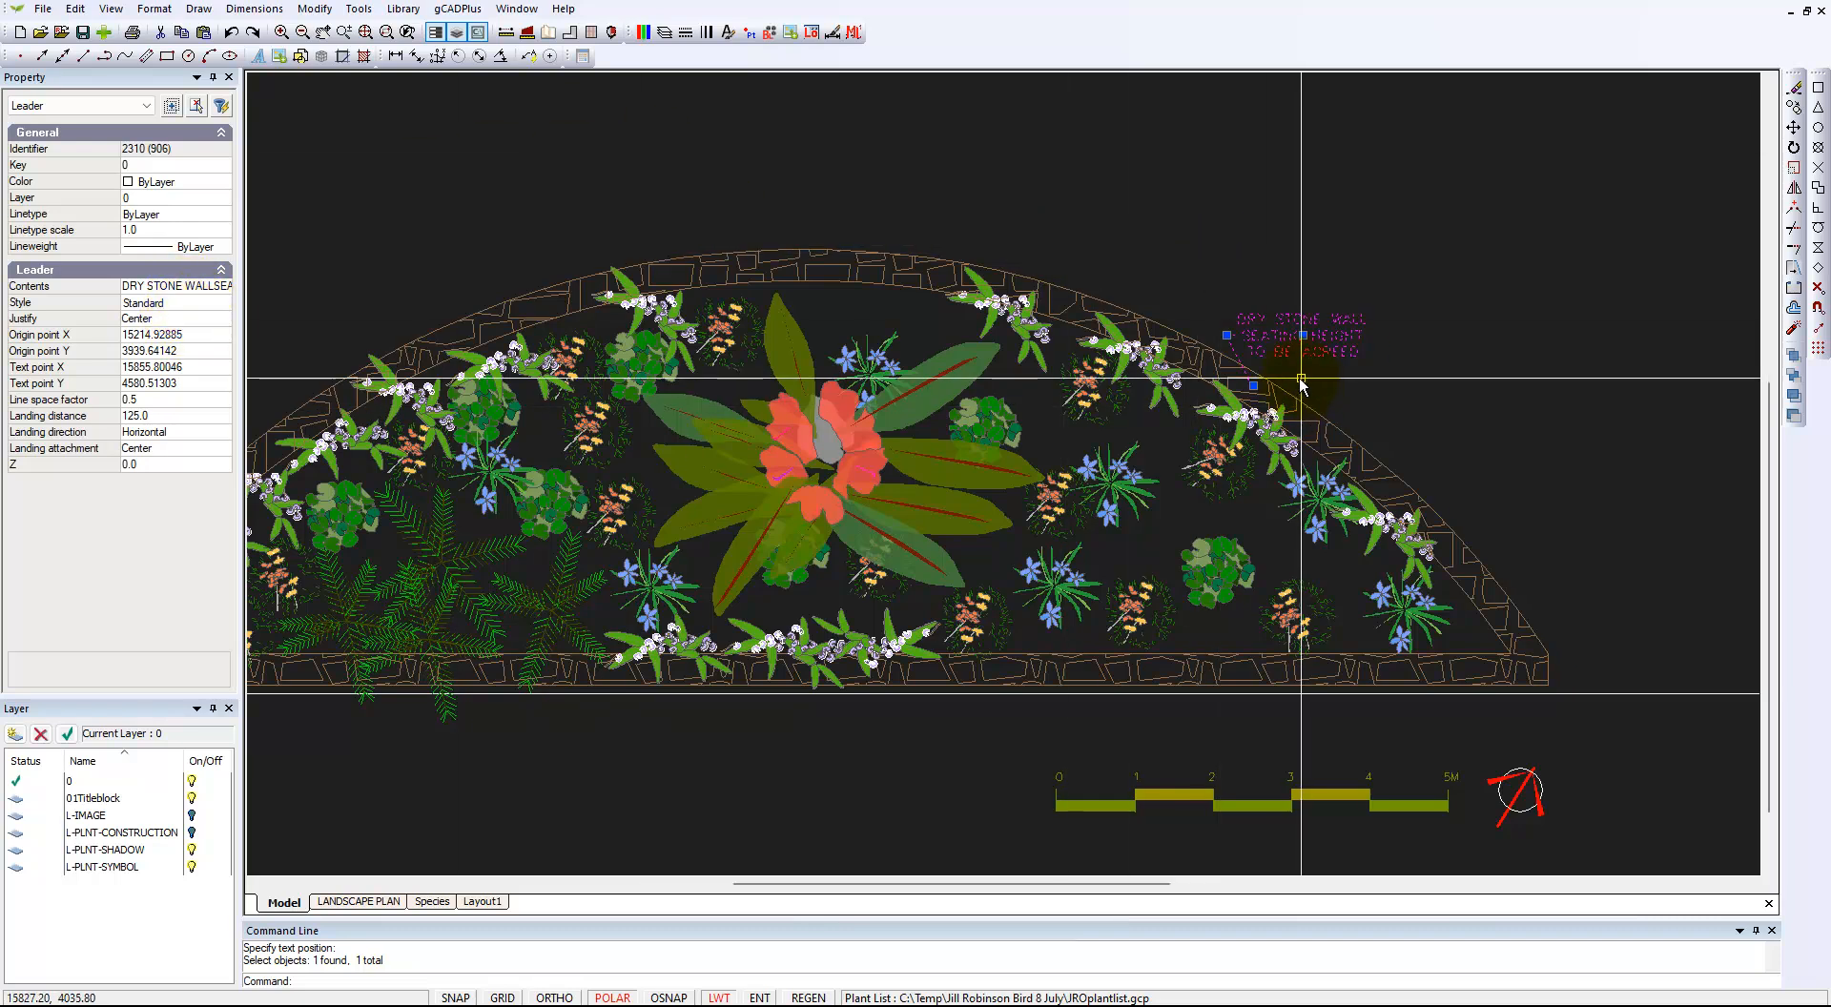
{"action": "scroll", "coordinate": [1295, 374], "scroll_direction": "up", "scroll_amount": 2}
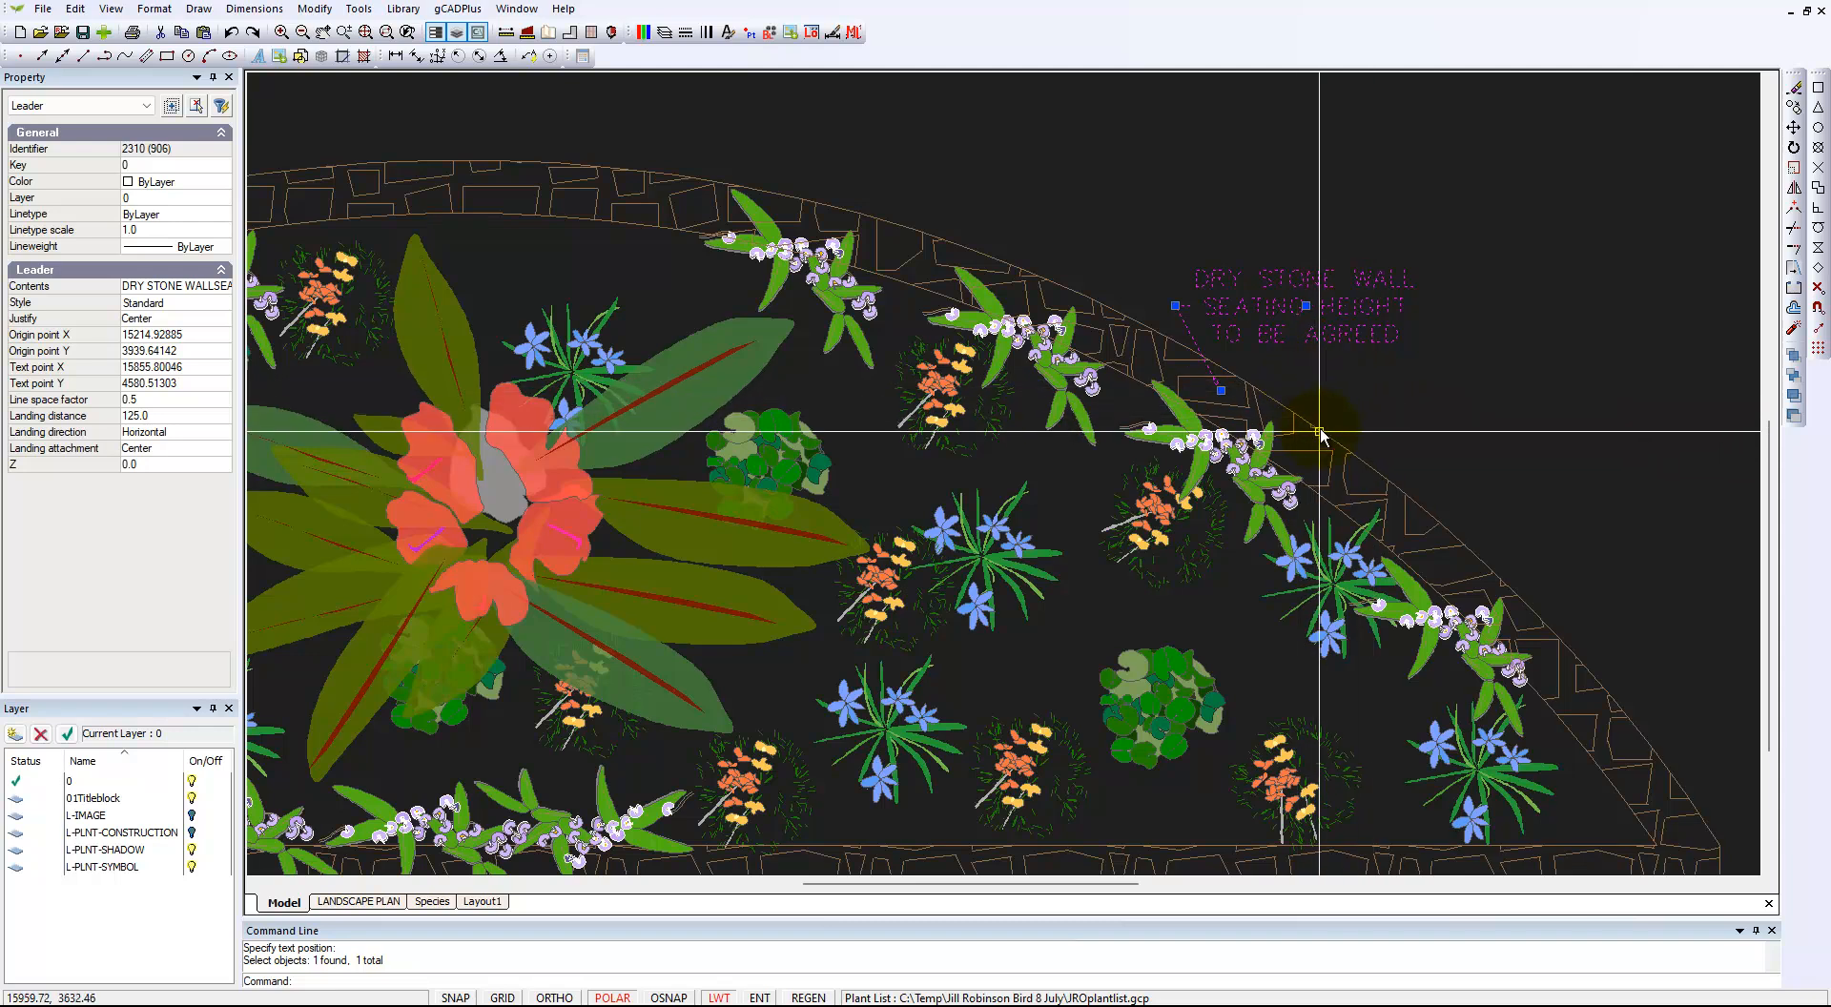
{"action": "left_click", "coordinate": [1305, 305]}
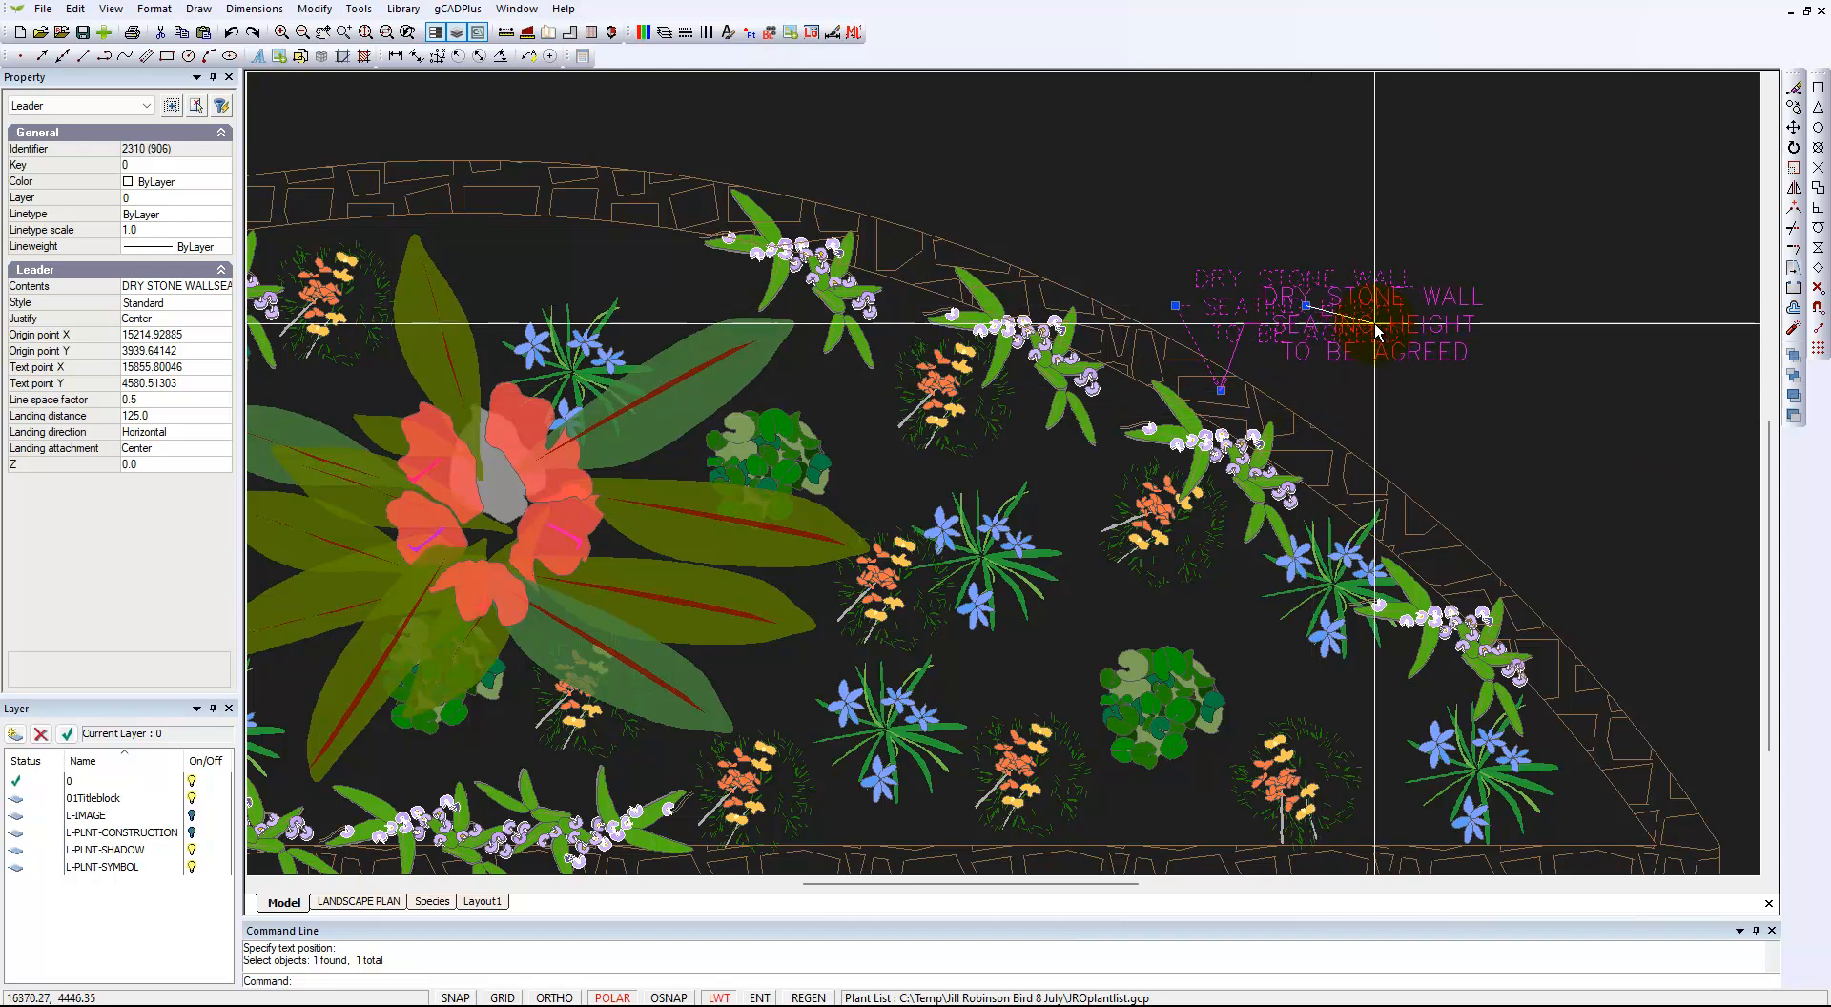
{"action": "left_click", "coordinate": [1421, 306]}
{"action": "key", "text": "Escape"}
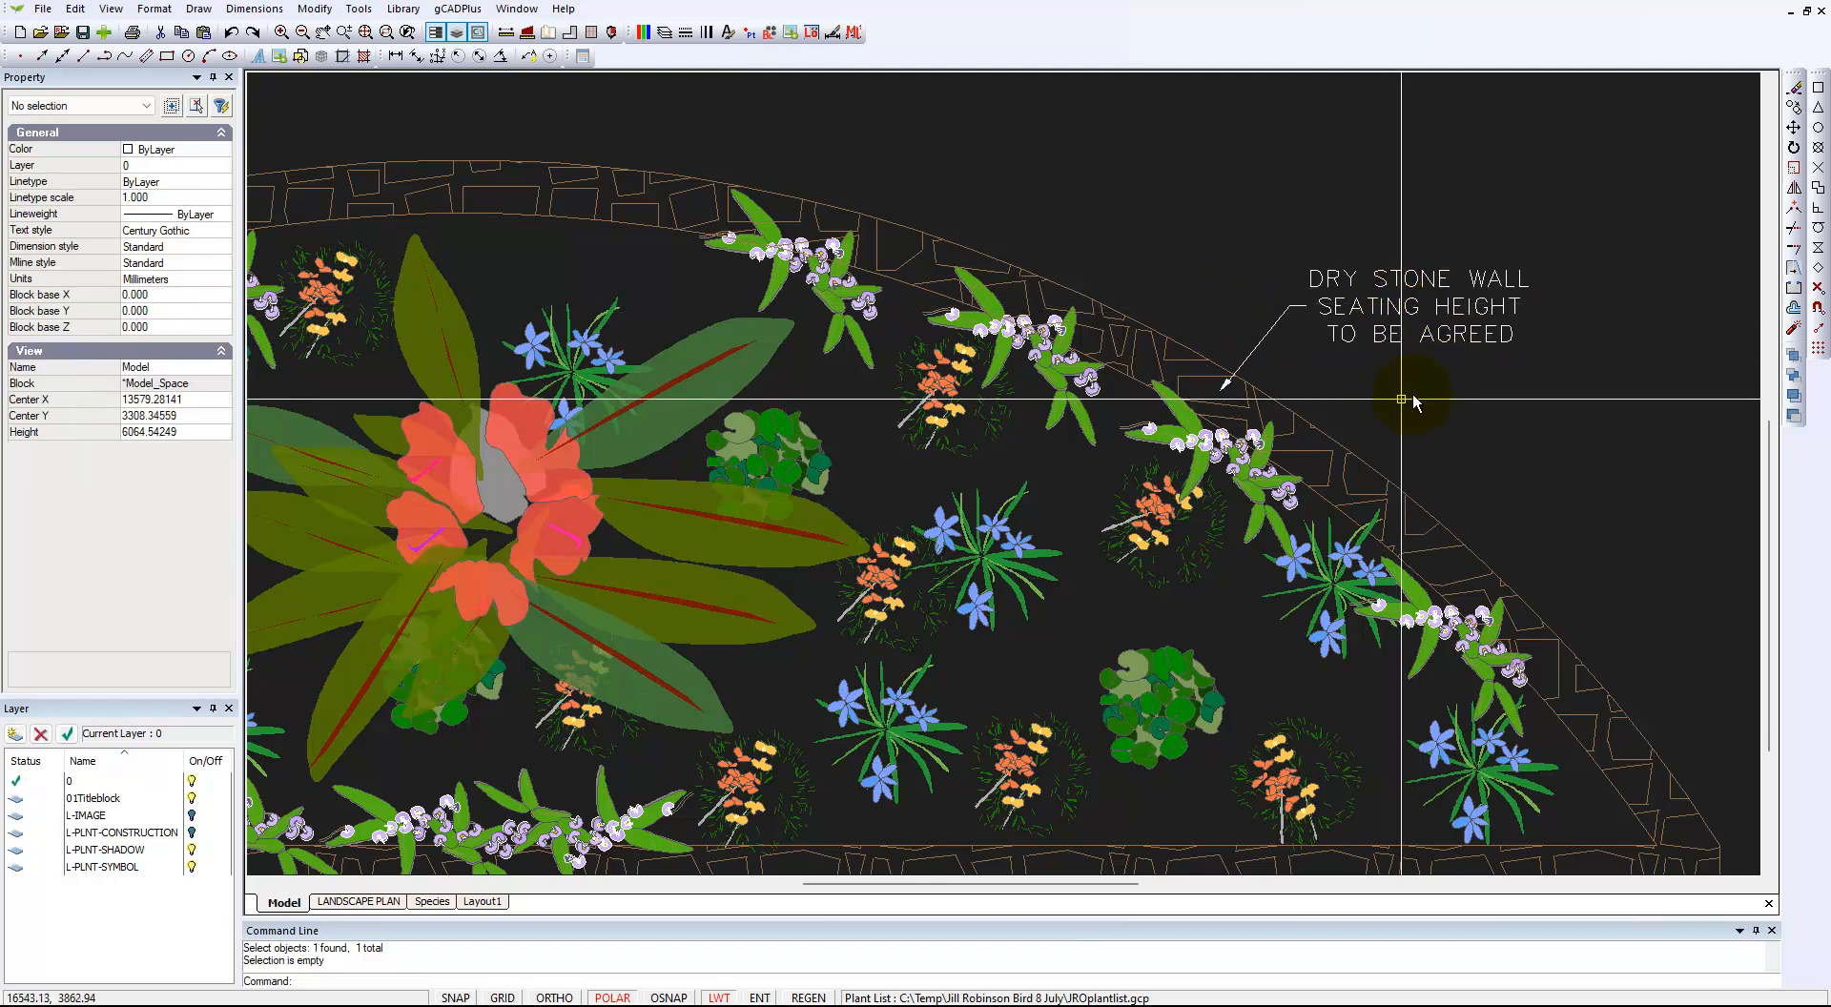
Examine the stone wall note and the plant schedule on the LANDSCAPE PLAN layout.
{"action": "scroll", "coordinate": [1430, 386], "scroll_direction": "down", "scroll_amount": 1}
{"action": "scroll", "coordinate": [1430, 386], "scroll_direction": "down", "scroll_amount": 1}
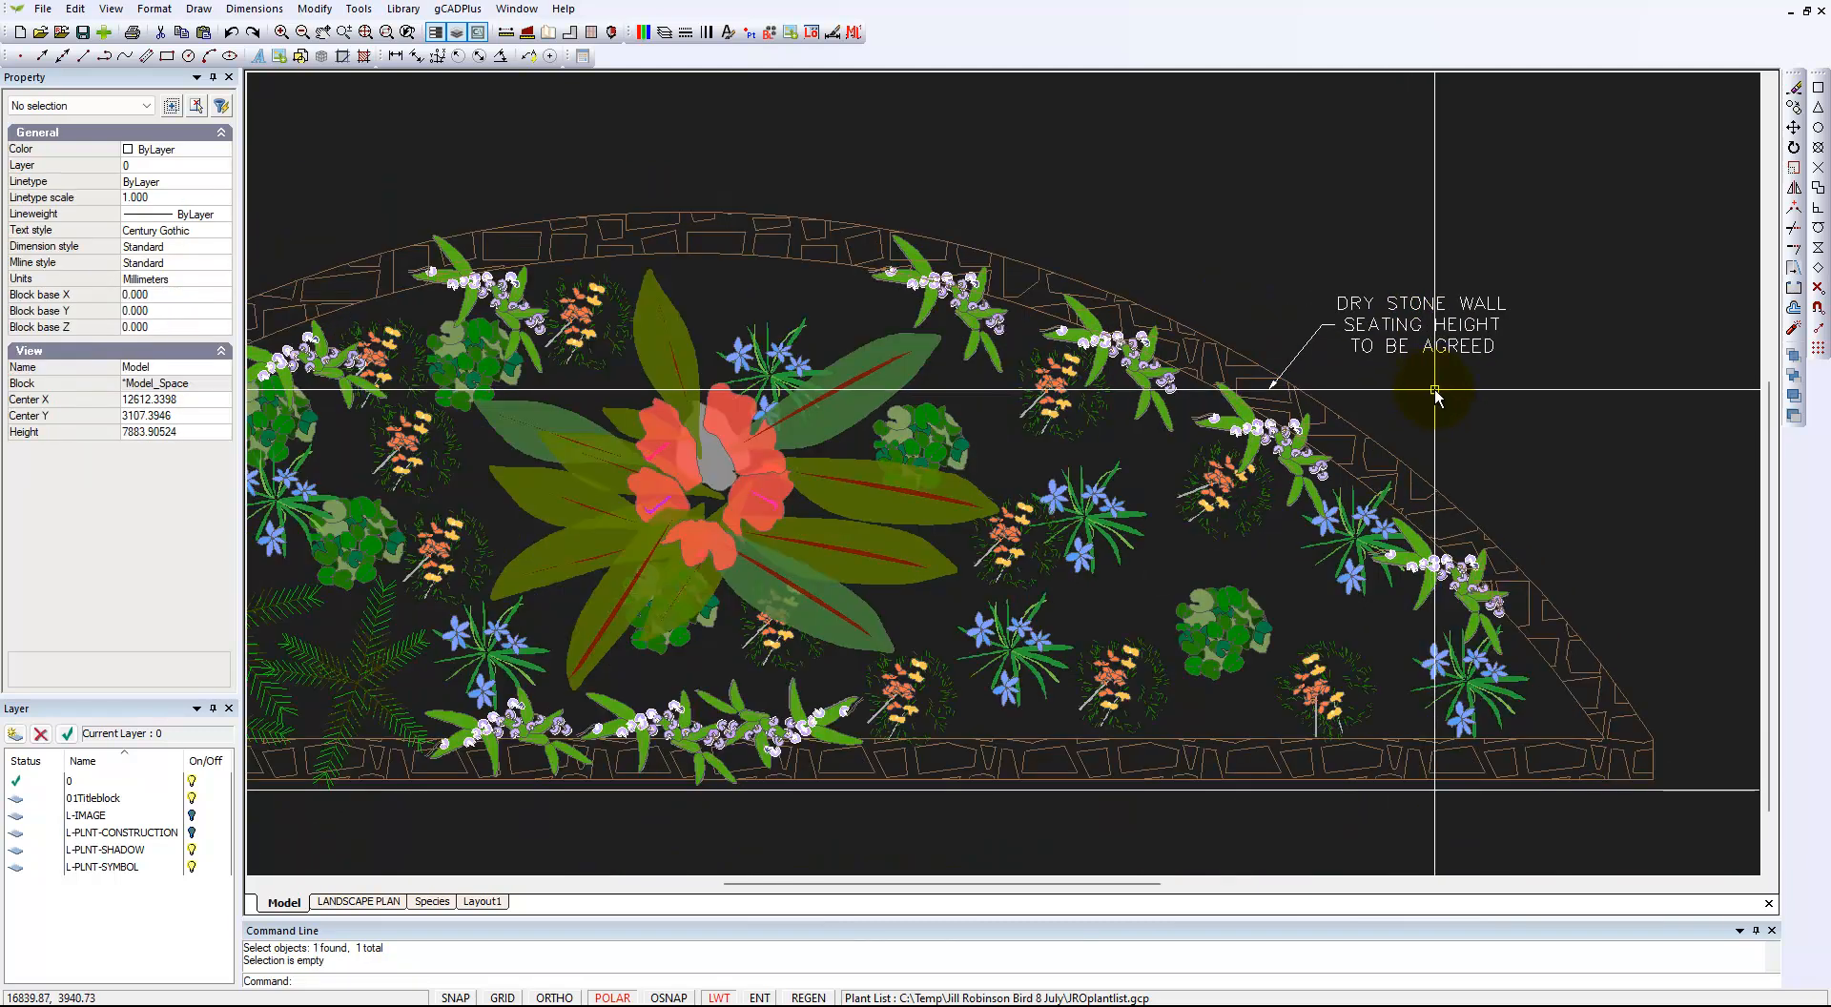
{"action": "scroll", "coordinate": [1436, 390], "scroll_direction": "down", "scroll_amount": 1}
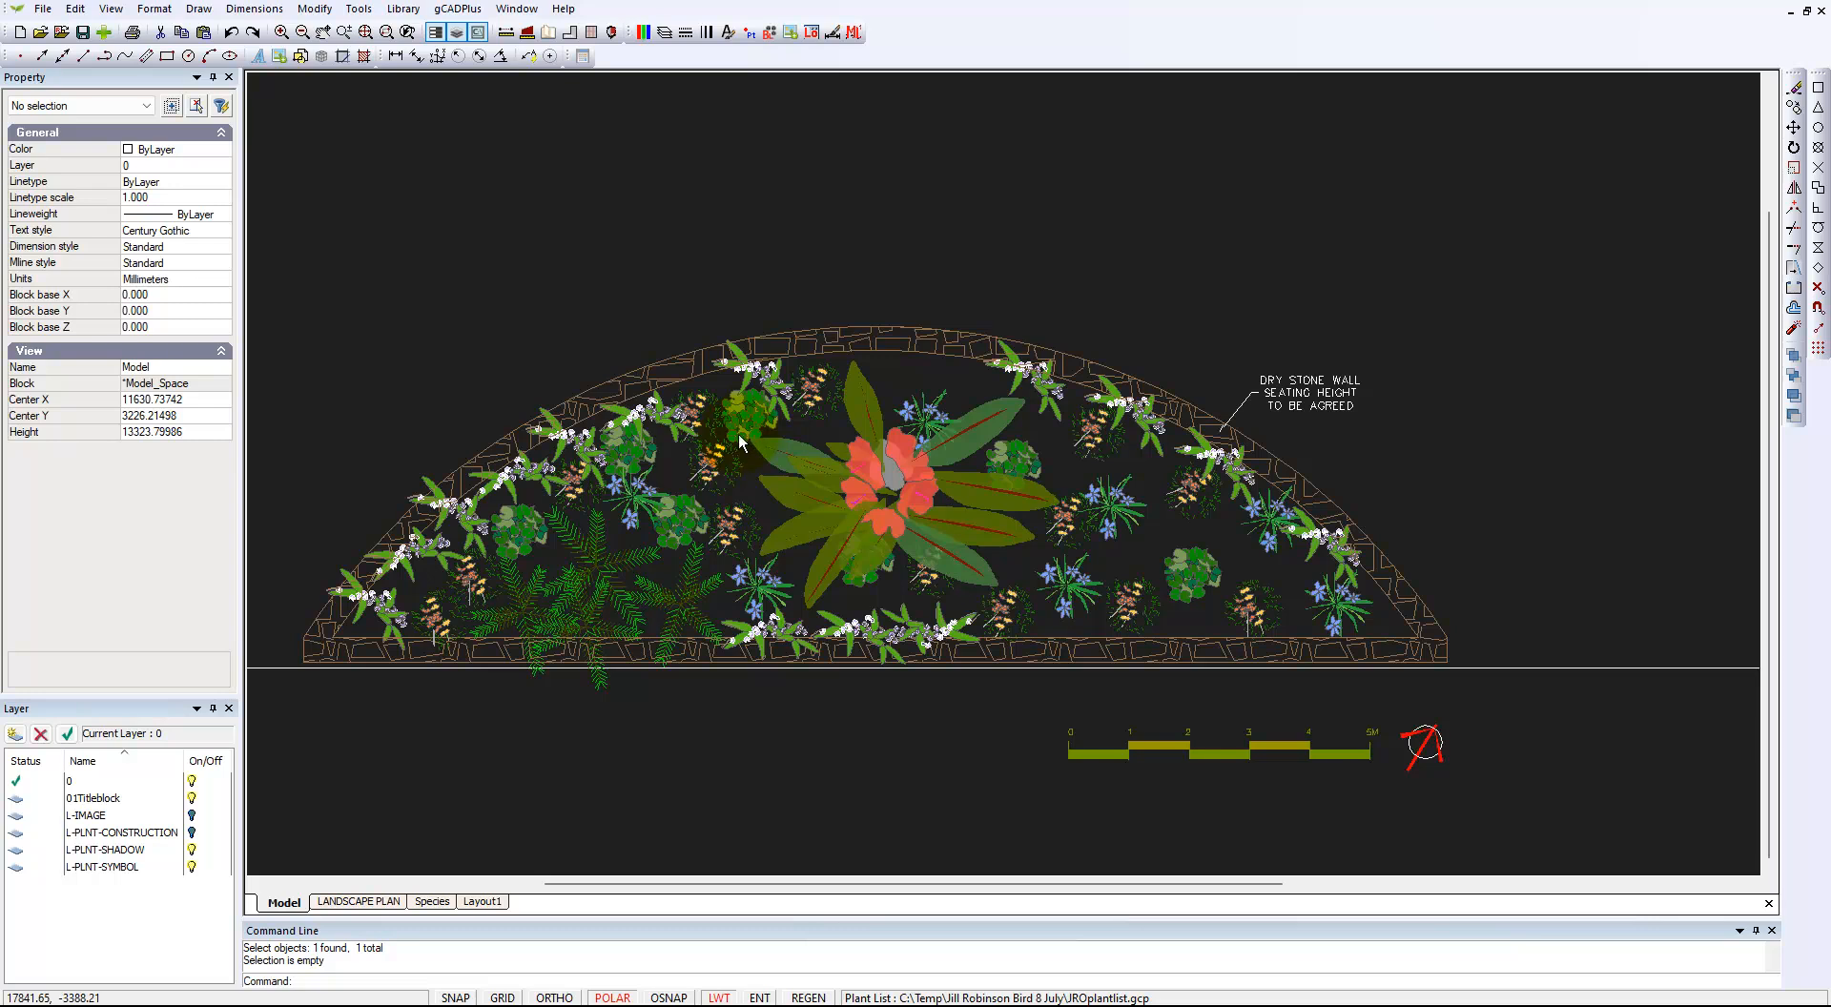
{"action": "left_click", "coordinate": [370, 904]}
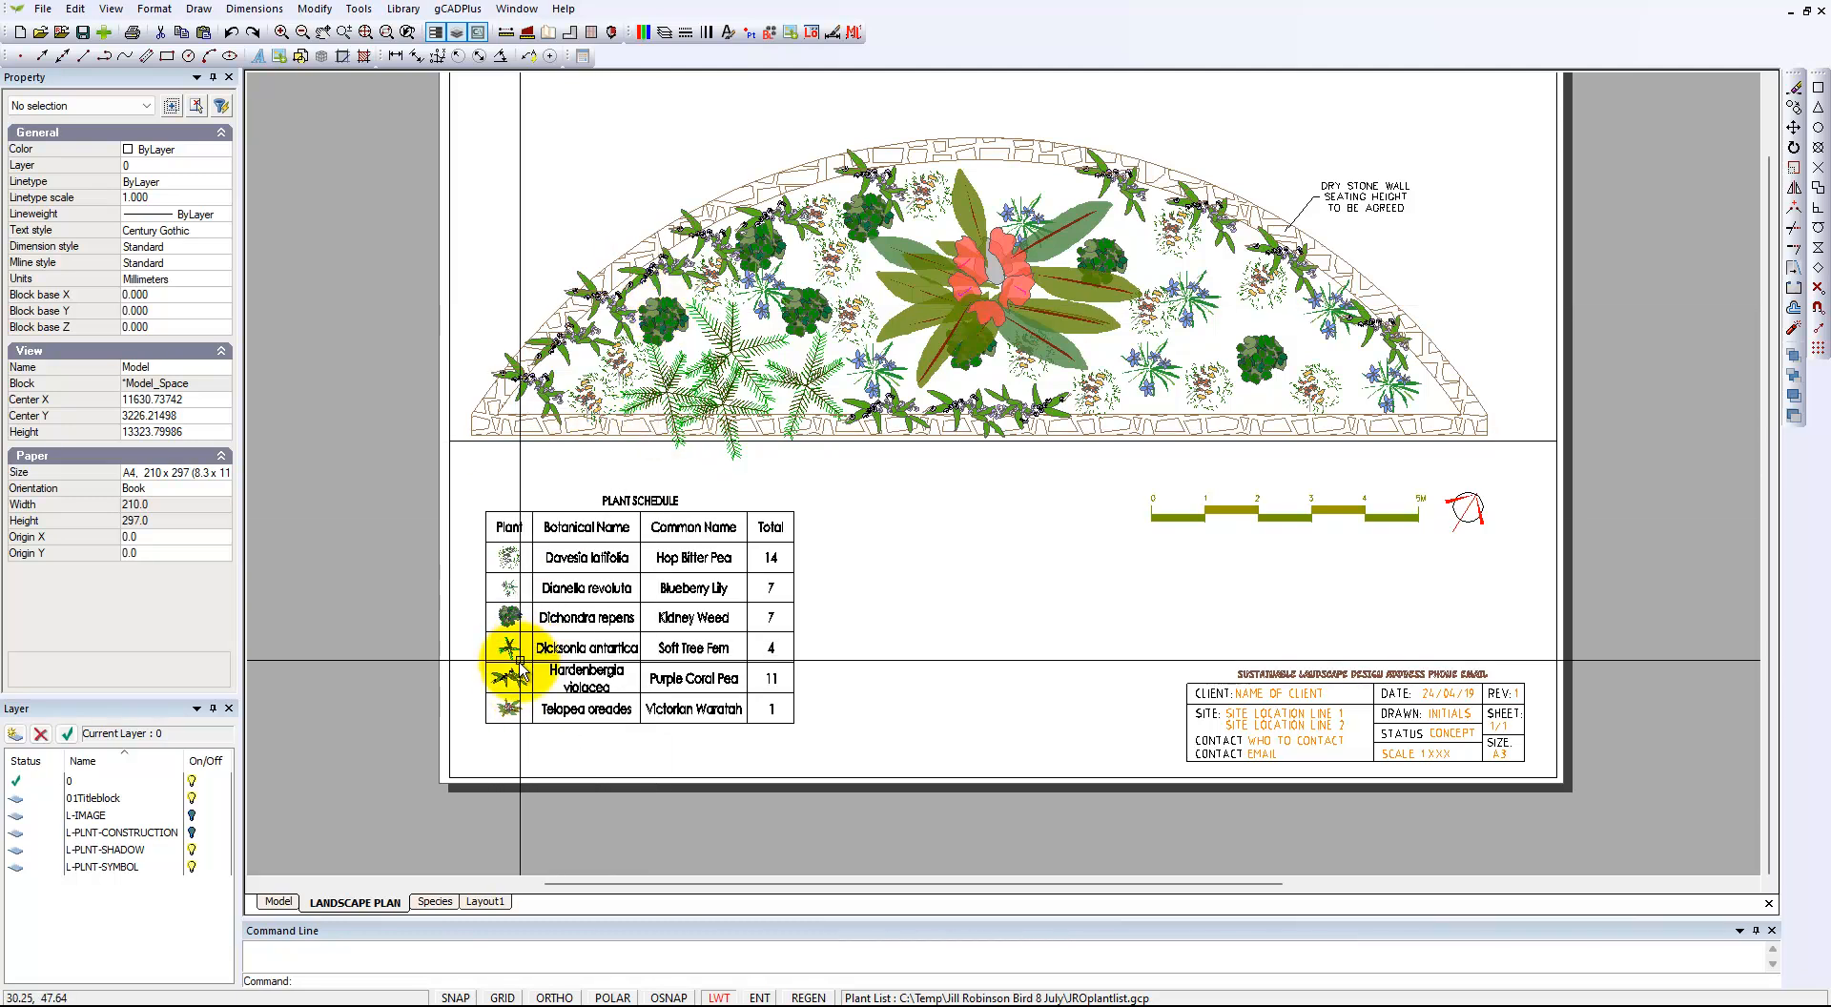
{"action": "scroll", "coordinate": [531, 654], "scroll_direction": "up", "scroll_amount": 4}
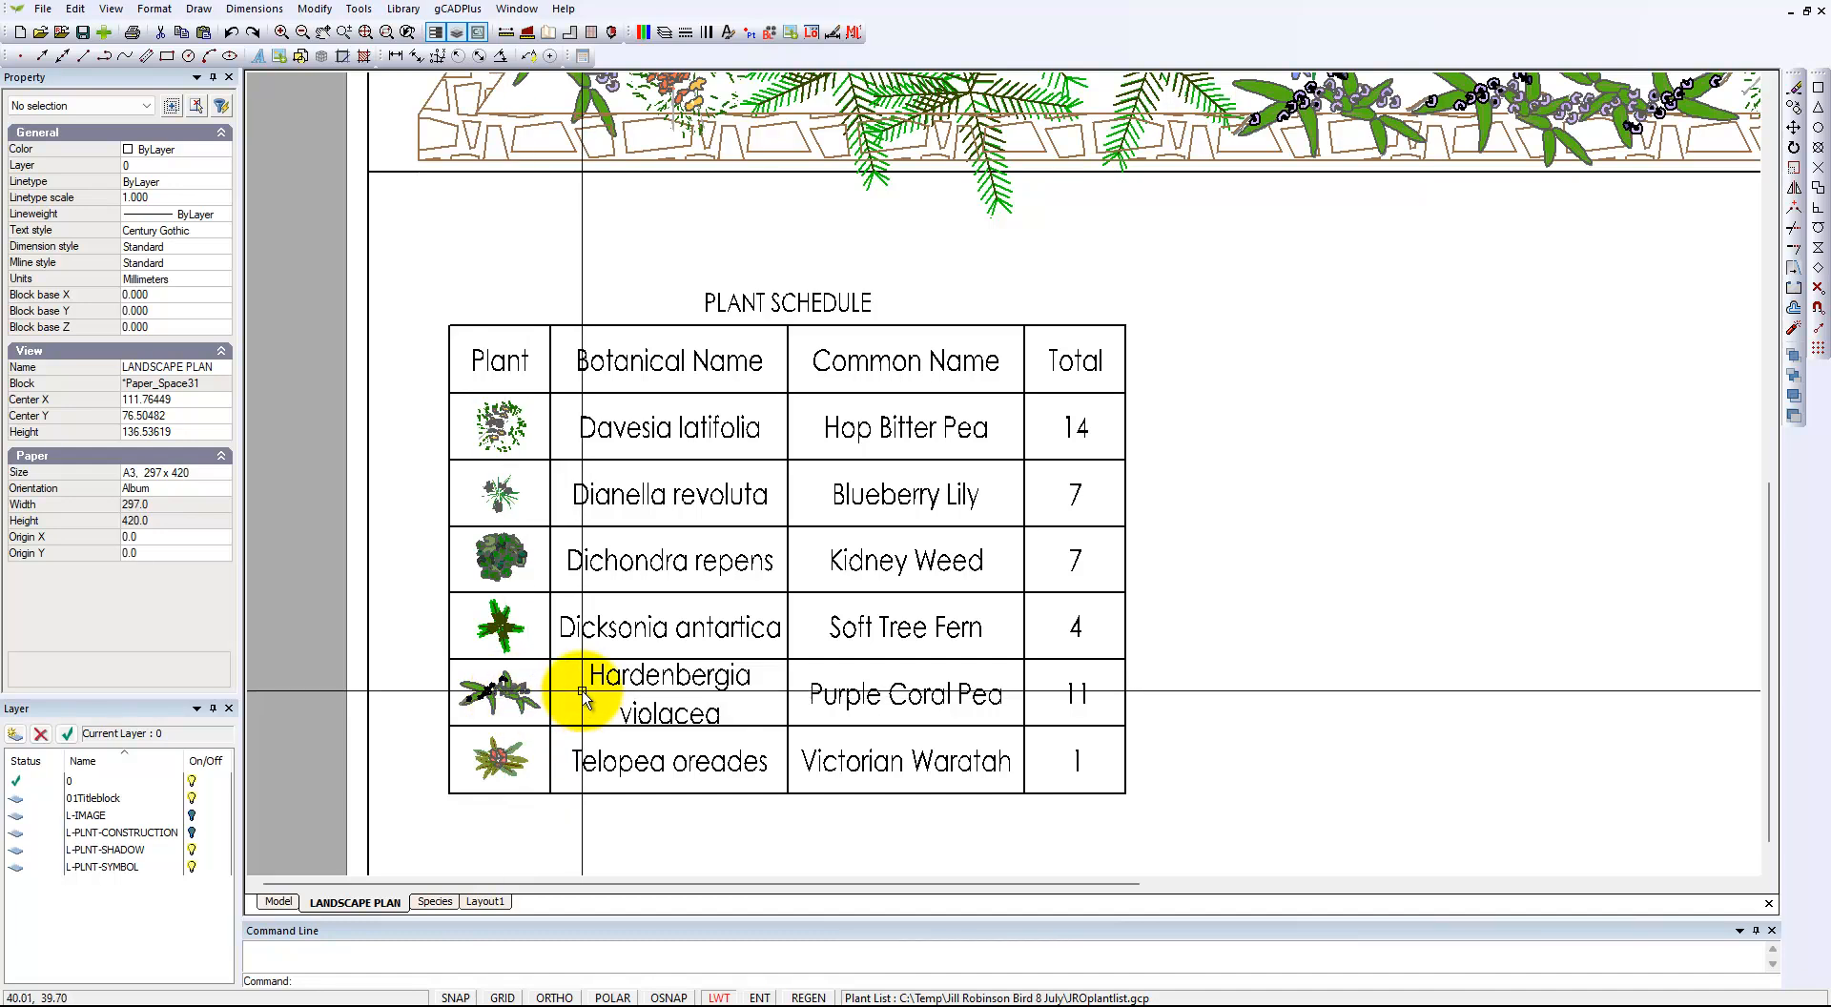
{"action": "scroll", "coordinate": [613, 700], "scroll_direction": "down", "scroll_amount": 3}
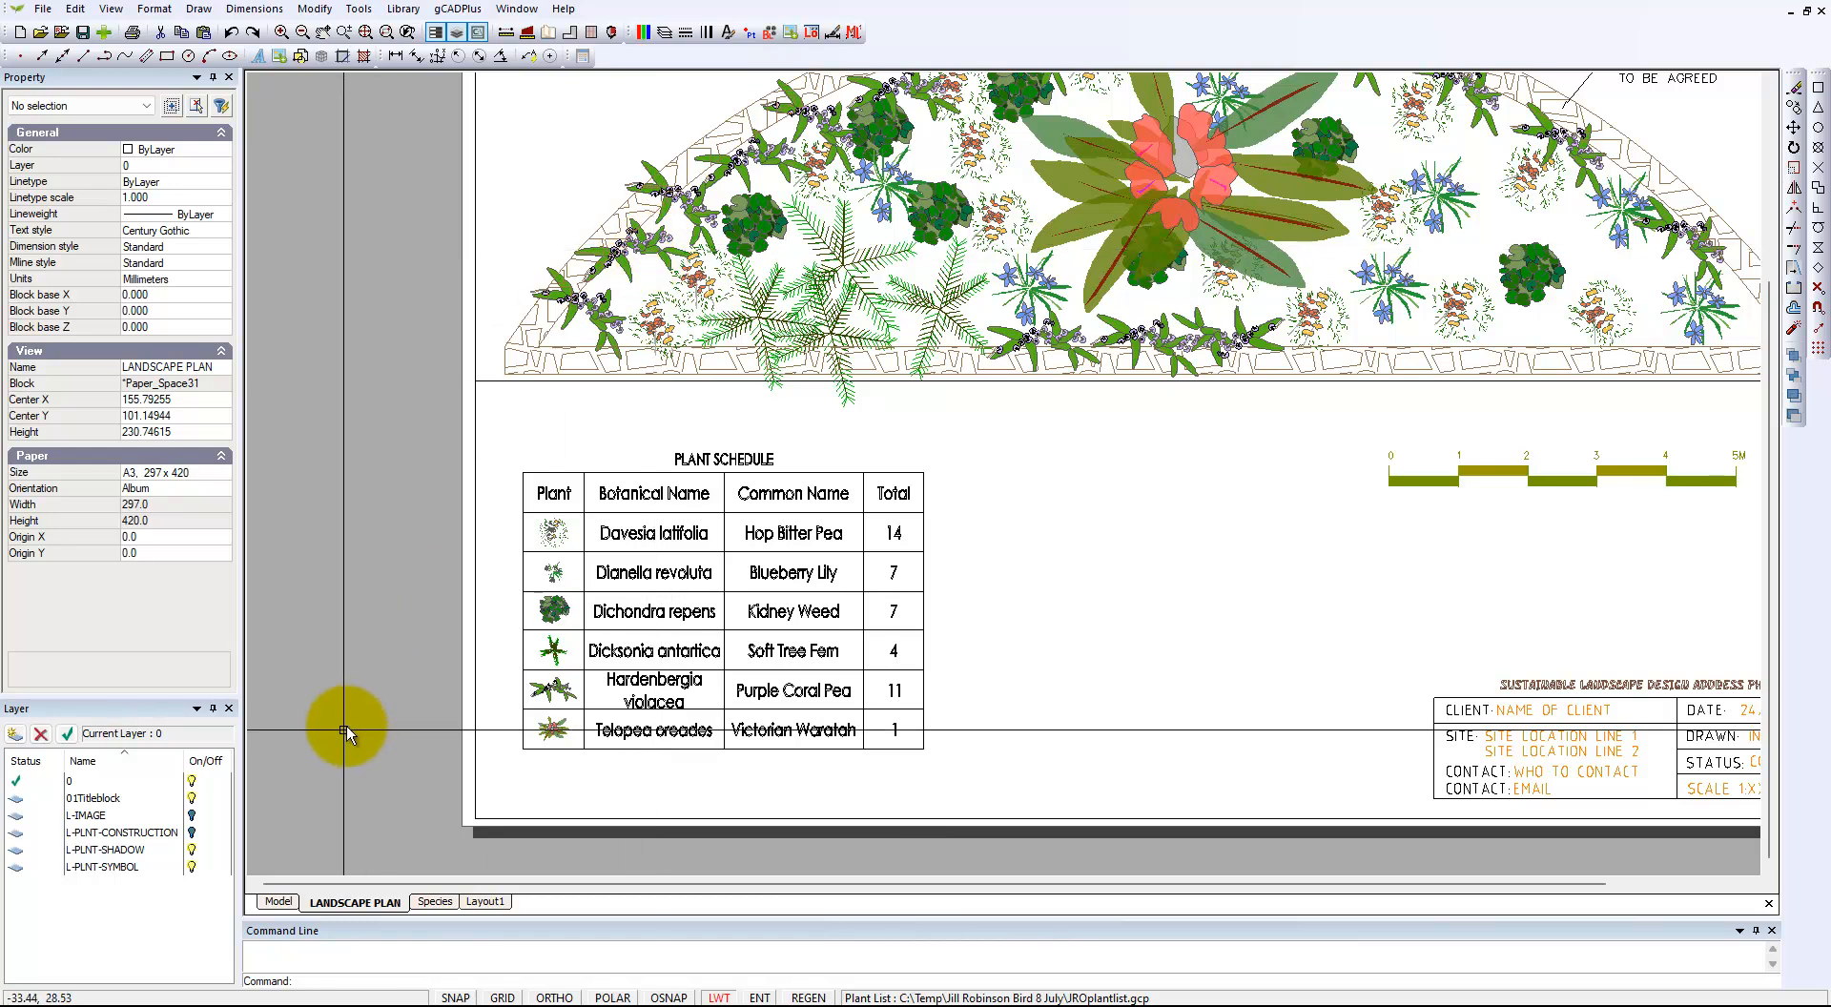
Inspect the block properties and species tag of a Hardenbergia violacea symbol near the bed's left end in model space, then deselect it.
{"action": "left_click", "coordinate": [279, 902]}
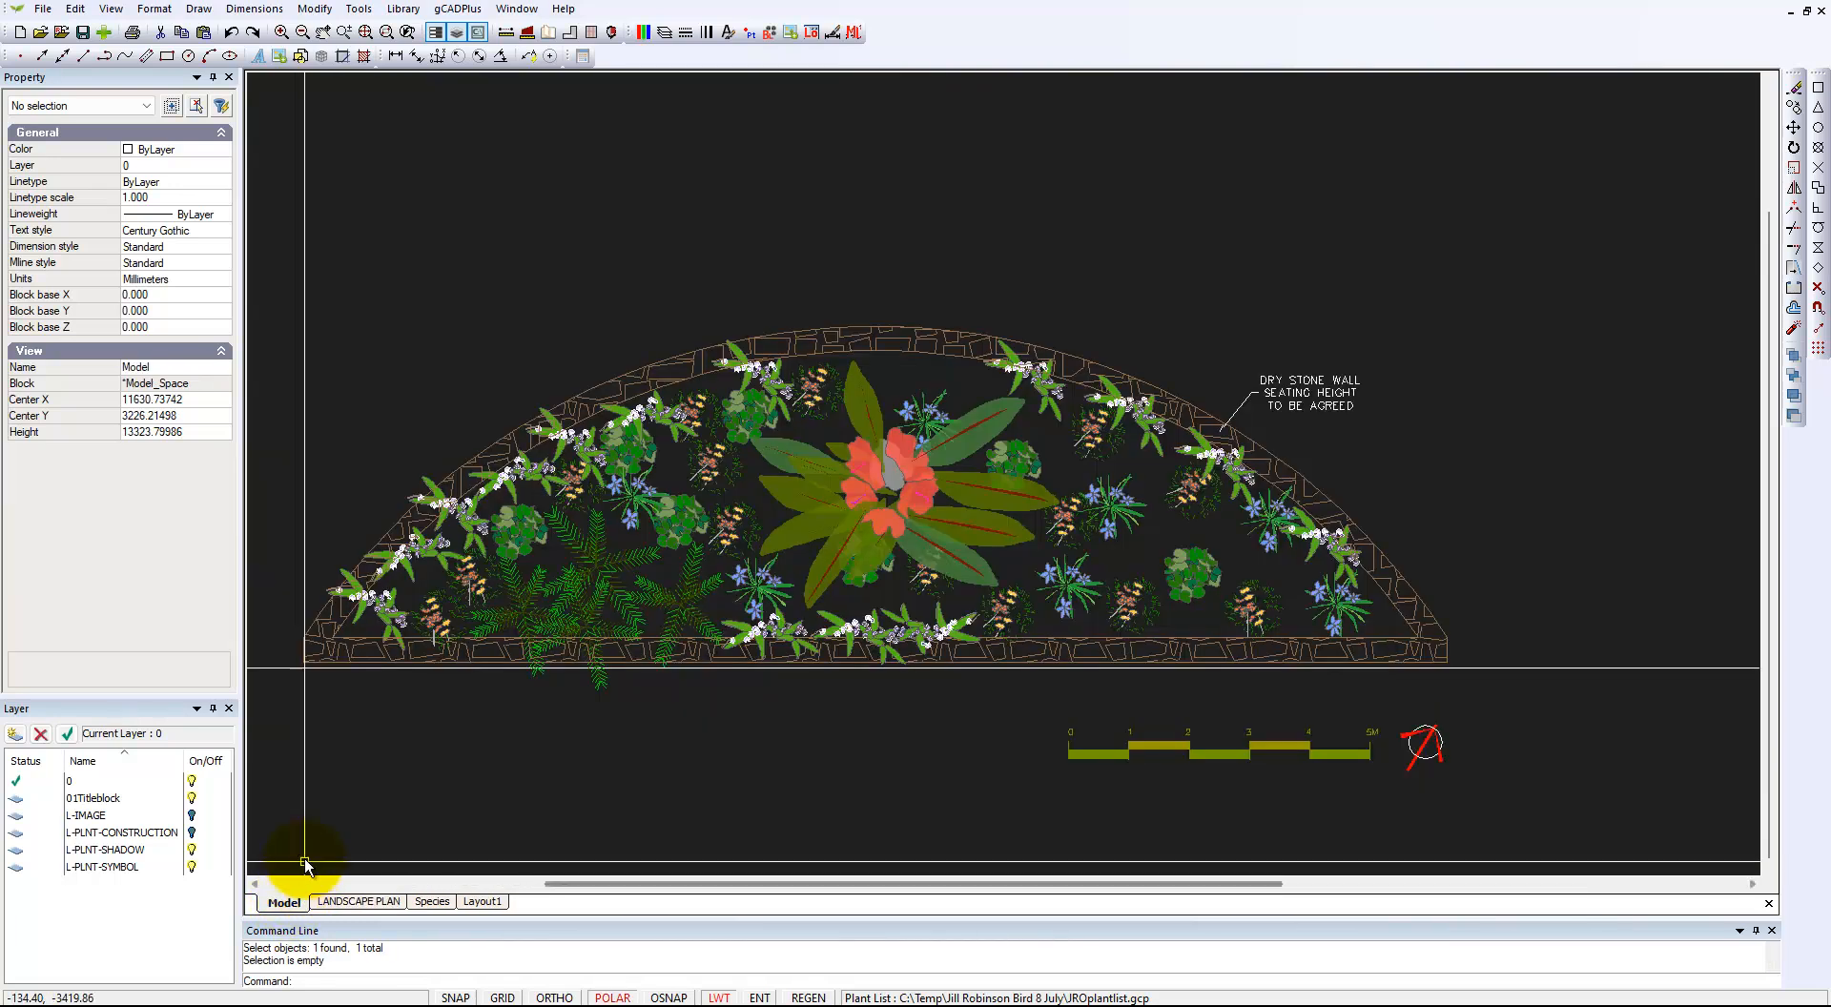
{"action": "middle_click_drag", "start_coordinate": [490, 679], "coordinate": [638, 649]}
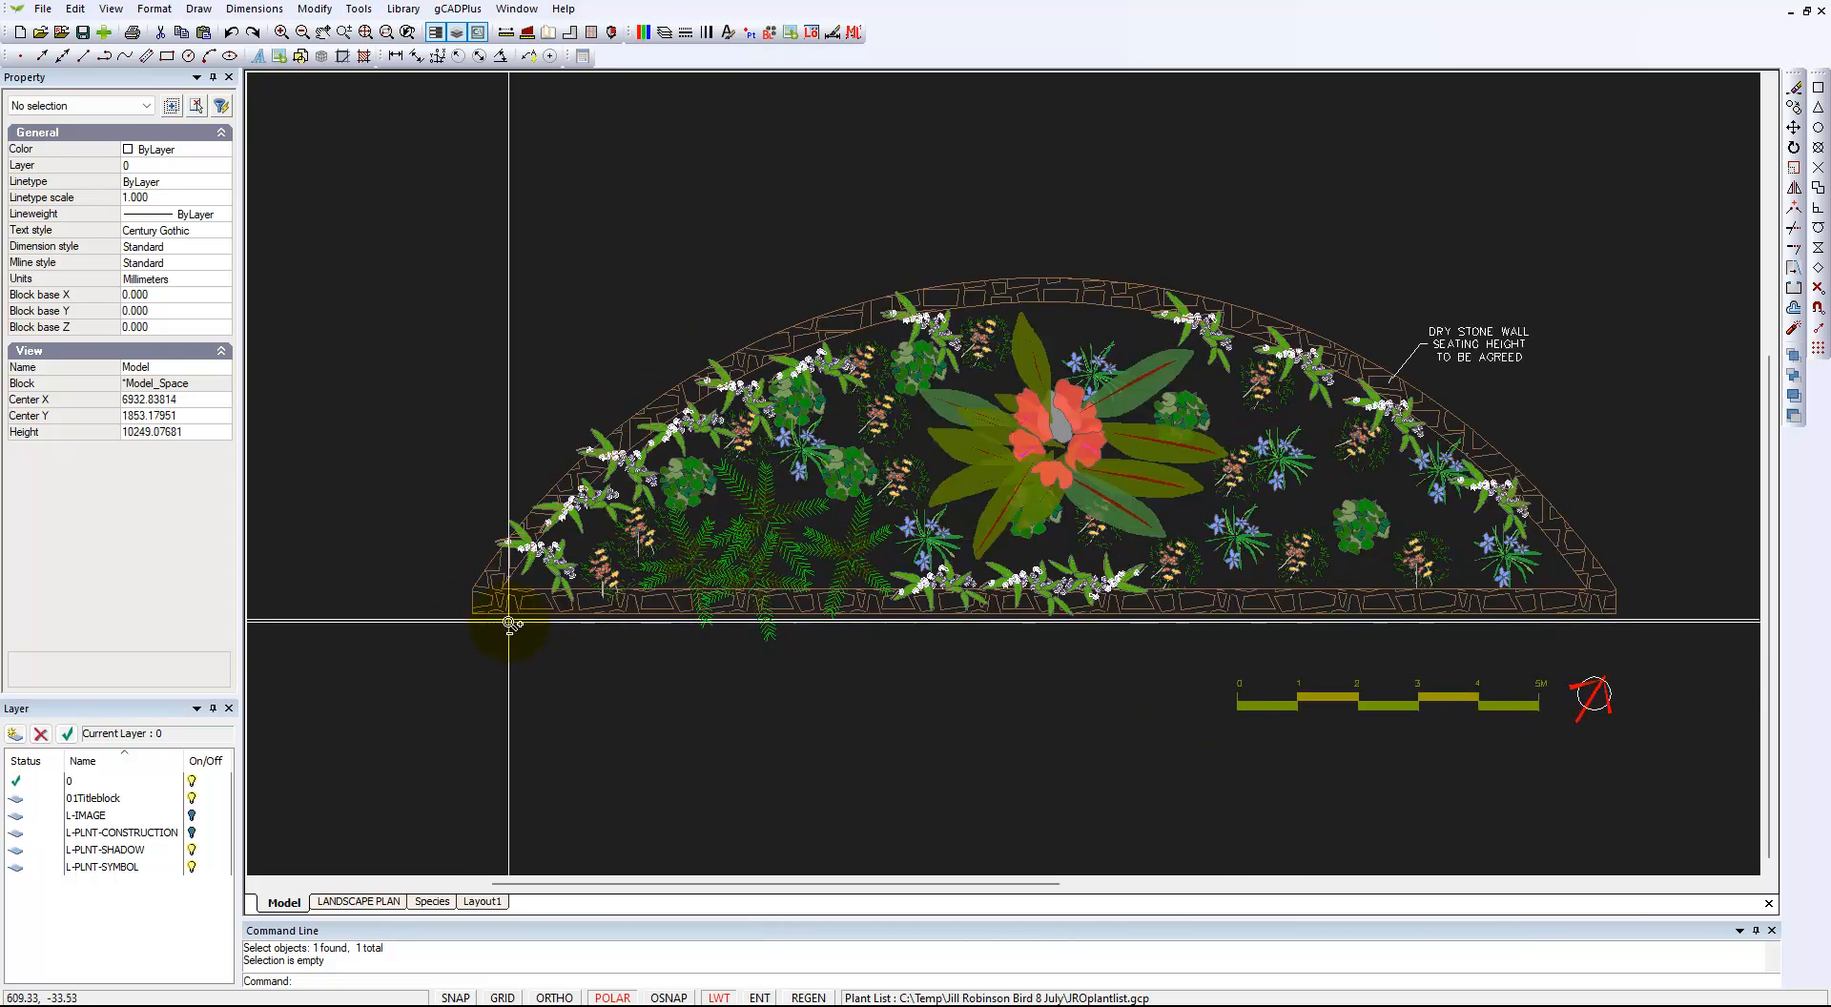
{"action": "scroll", "coordinate": [502, 610], "scroll_direction": "up", "scroll_amount": 2}
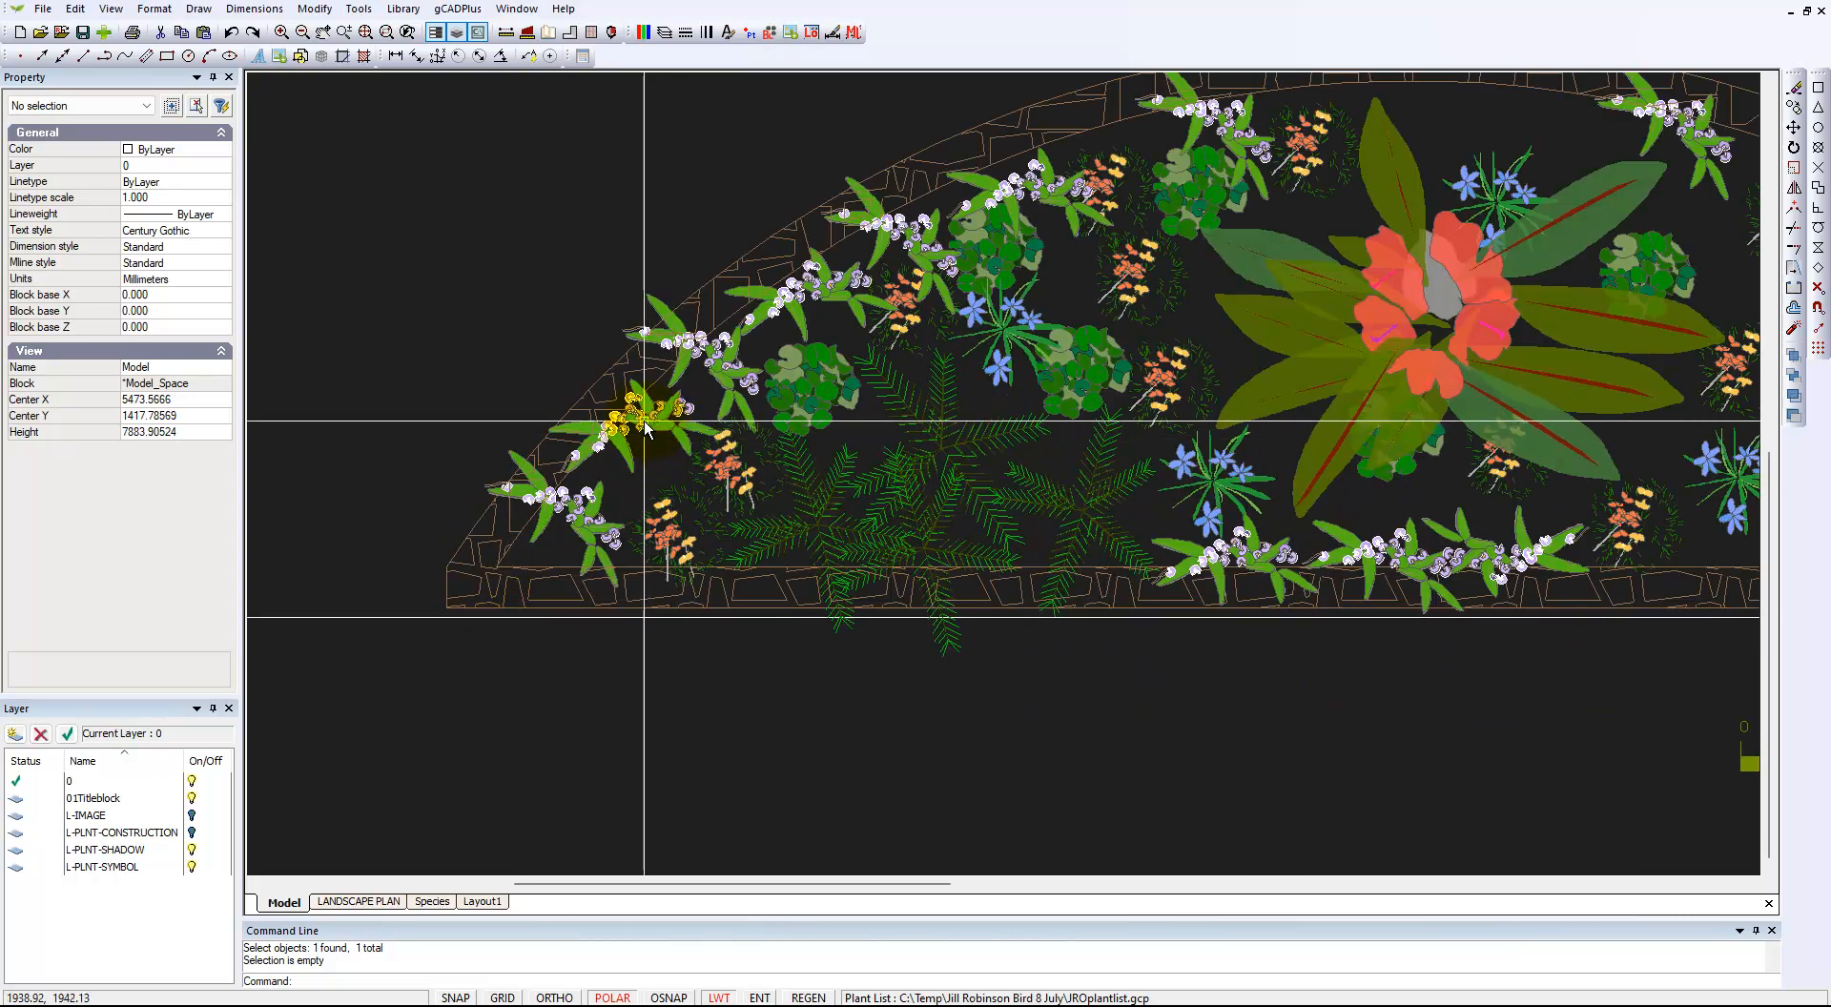
{"action": "left_click", "coordinate": [640, 421]}
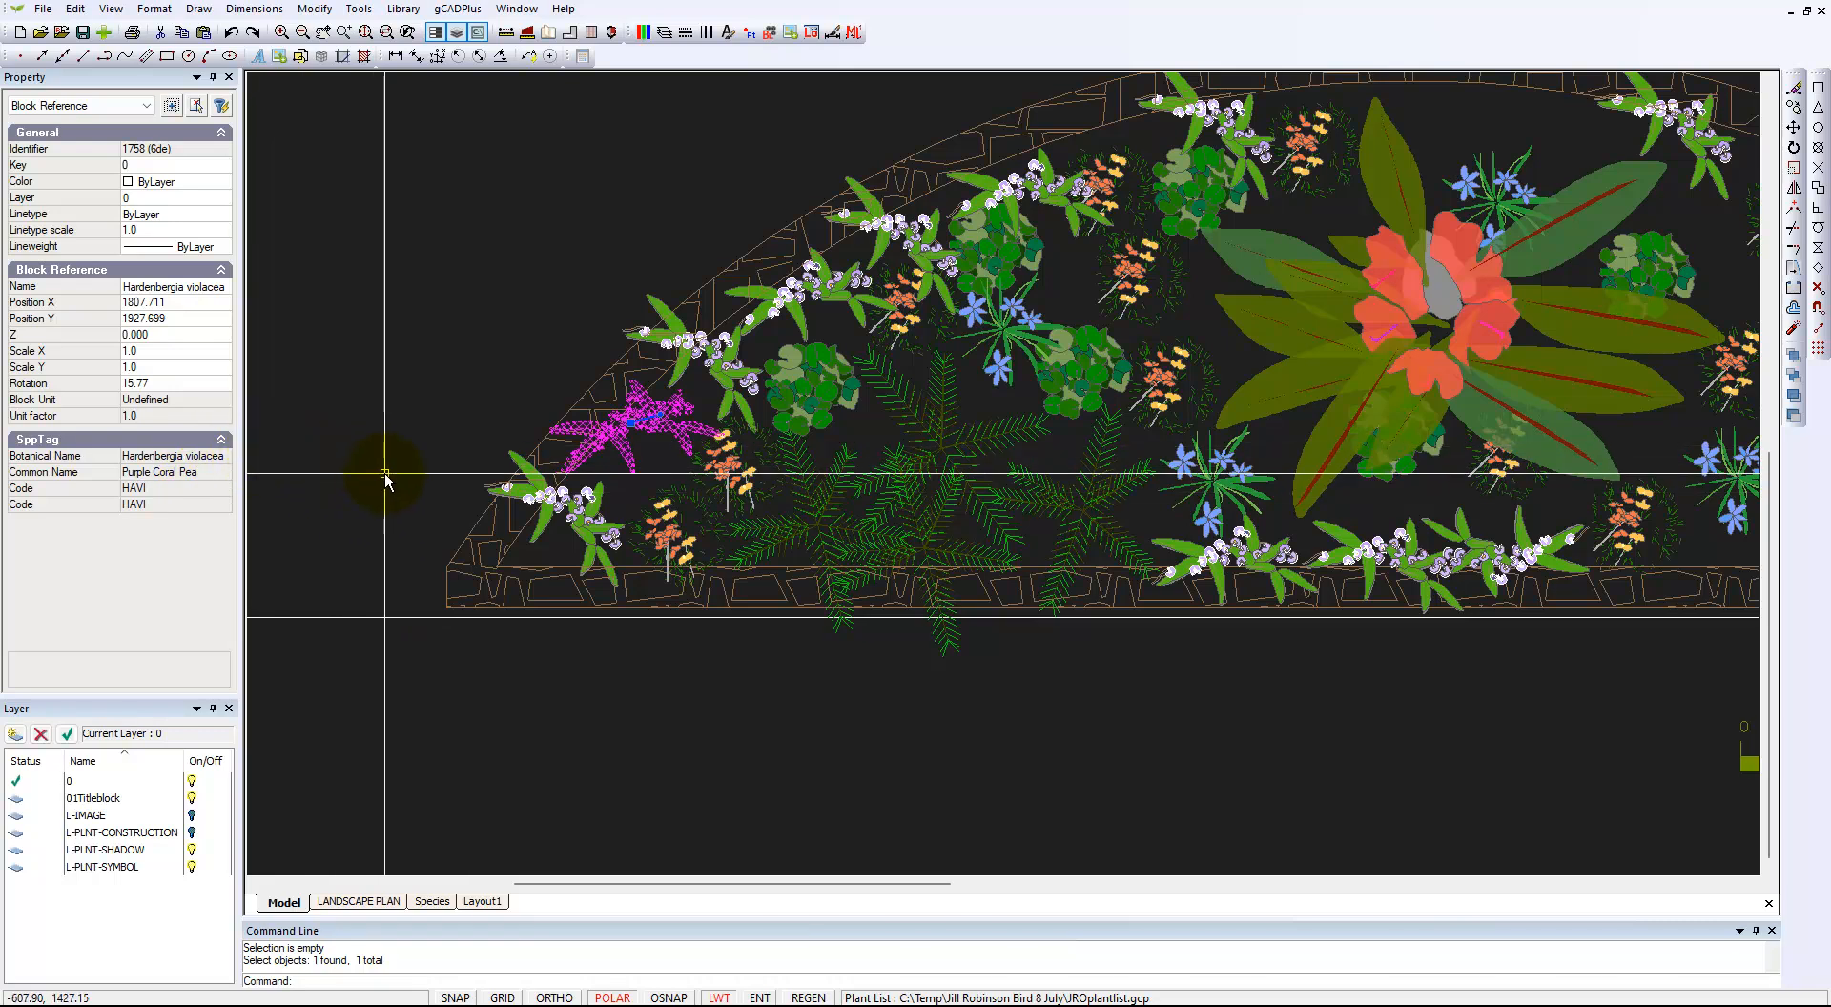
{"action": "key", "text": "Escape"}
Begin a smart plant label with a leader for the three adjacent Hardenbergia violacea symbols along the curved wall's upper right side.
{"action": "scroll", "coordinate": [974, 377], "scroll_direction": "down", "scroll_amount": 1}
{"action": "middle_click_drag", "start_coordinate": [1201, 351], "coordinate": [699, 559]}
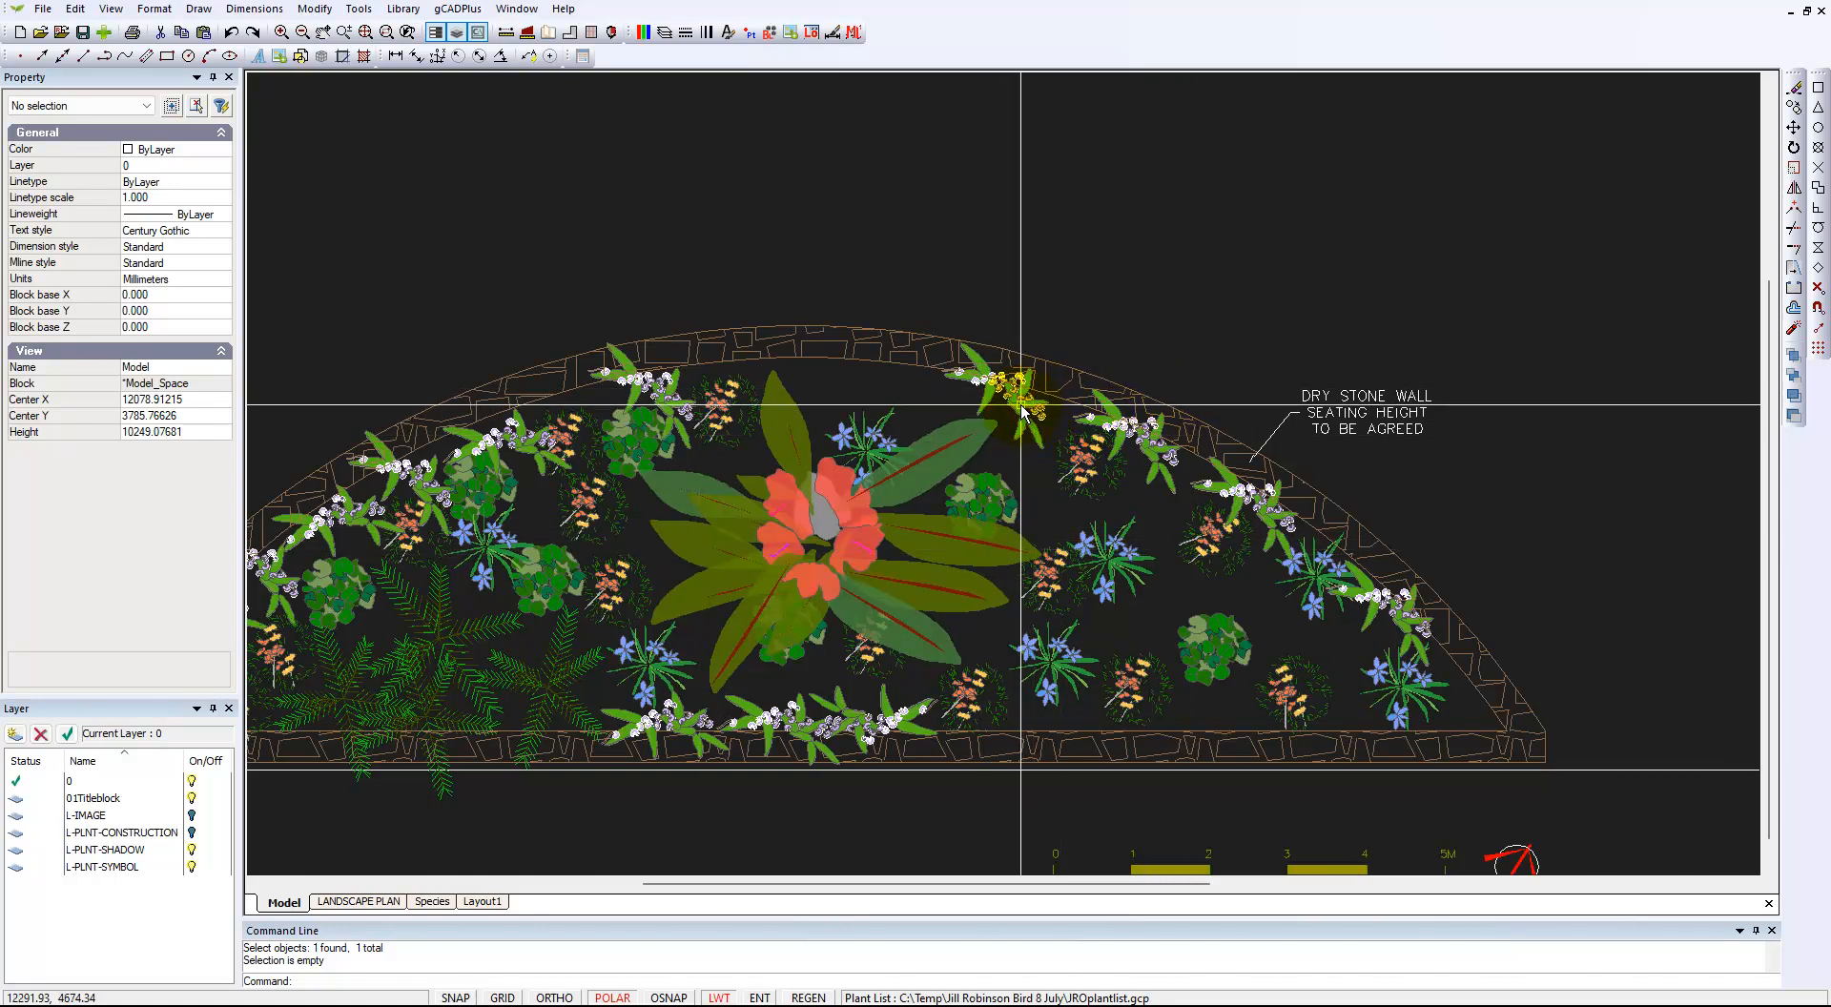
{"action": "left_click", "coordinate": [466, 20]}
{"action": "mouse_move", "coordinate": [601, 36]}
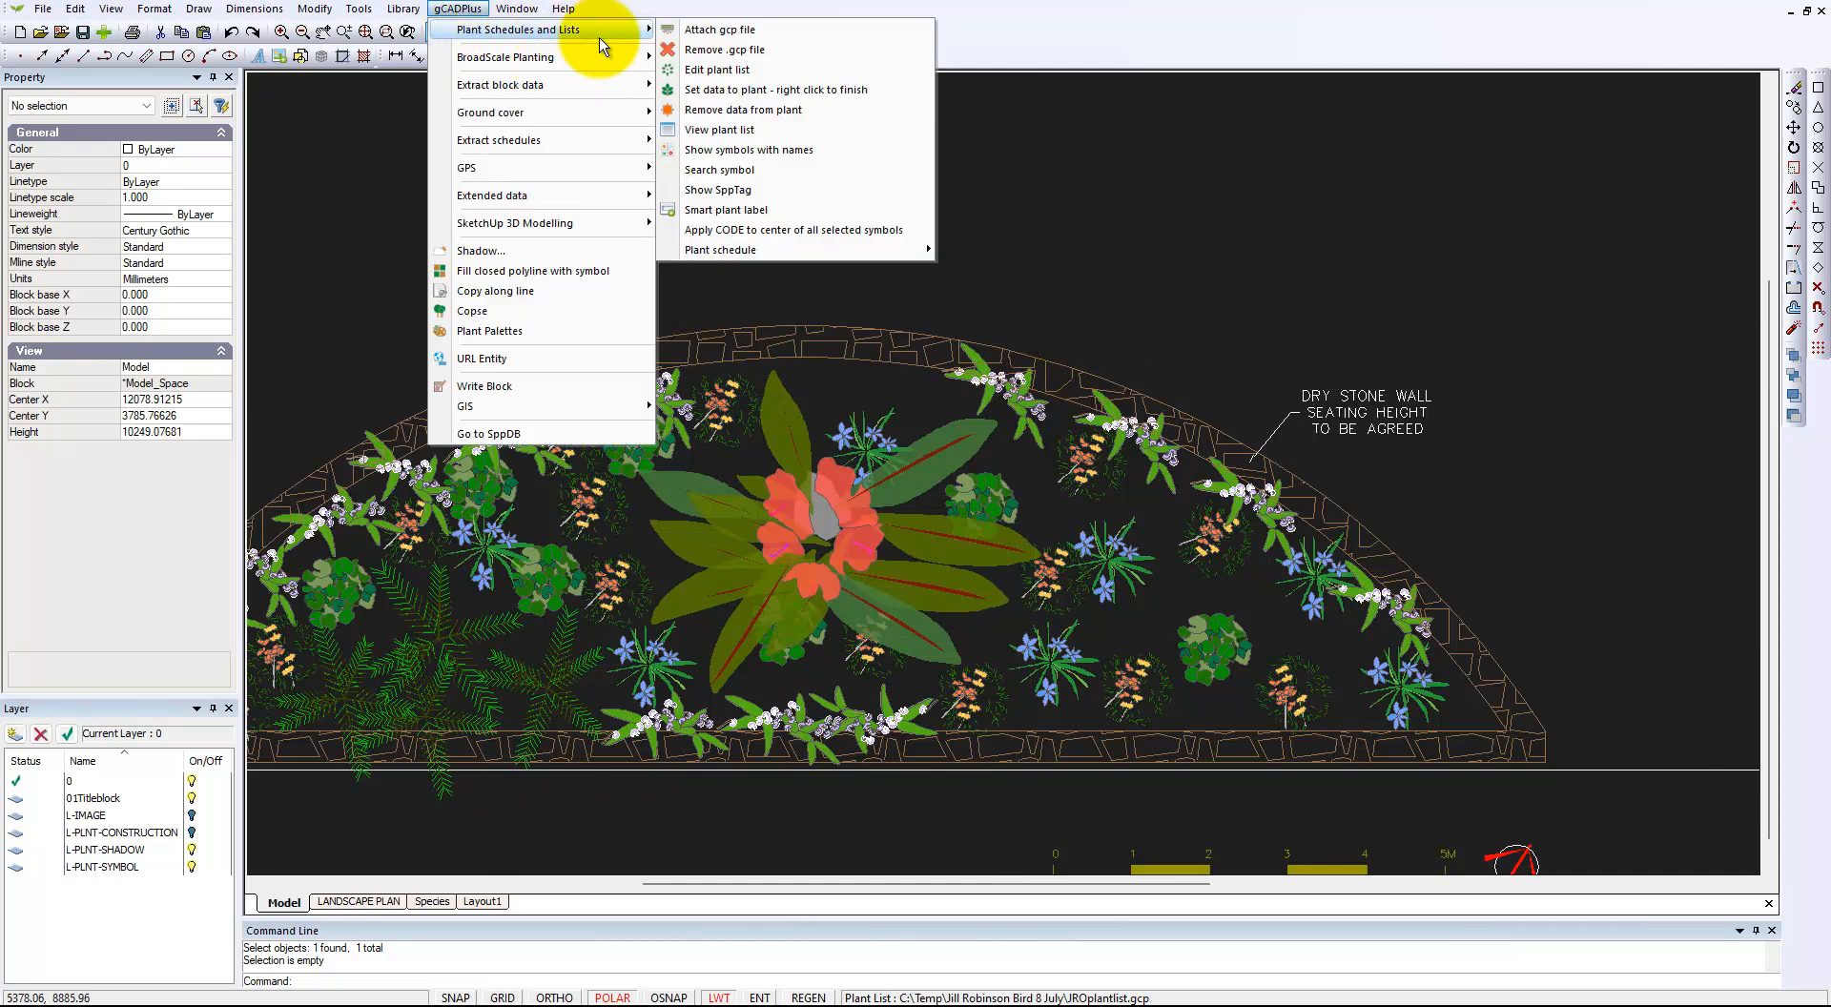
{"action": "left_click", "coordinate": [737, 212]}
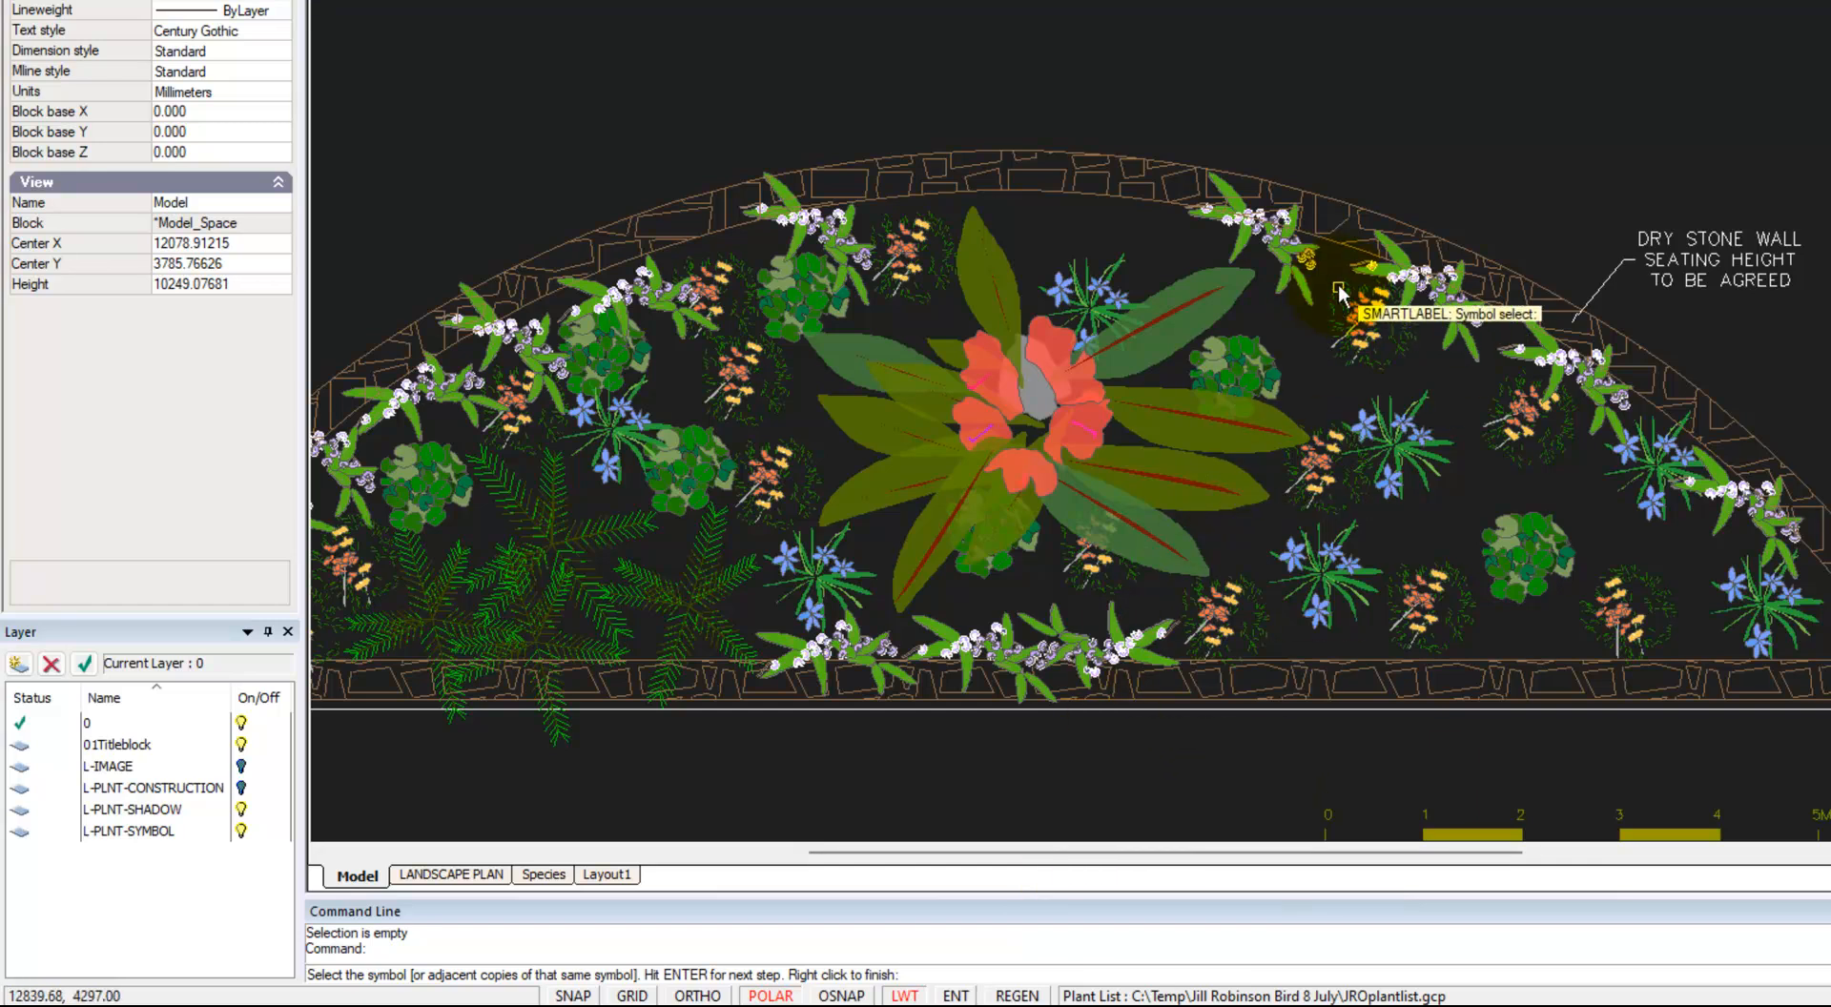
{"action": "left_click", "coordinate": [1278, 249]}
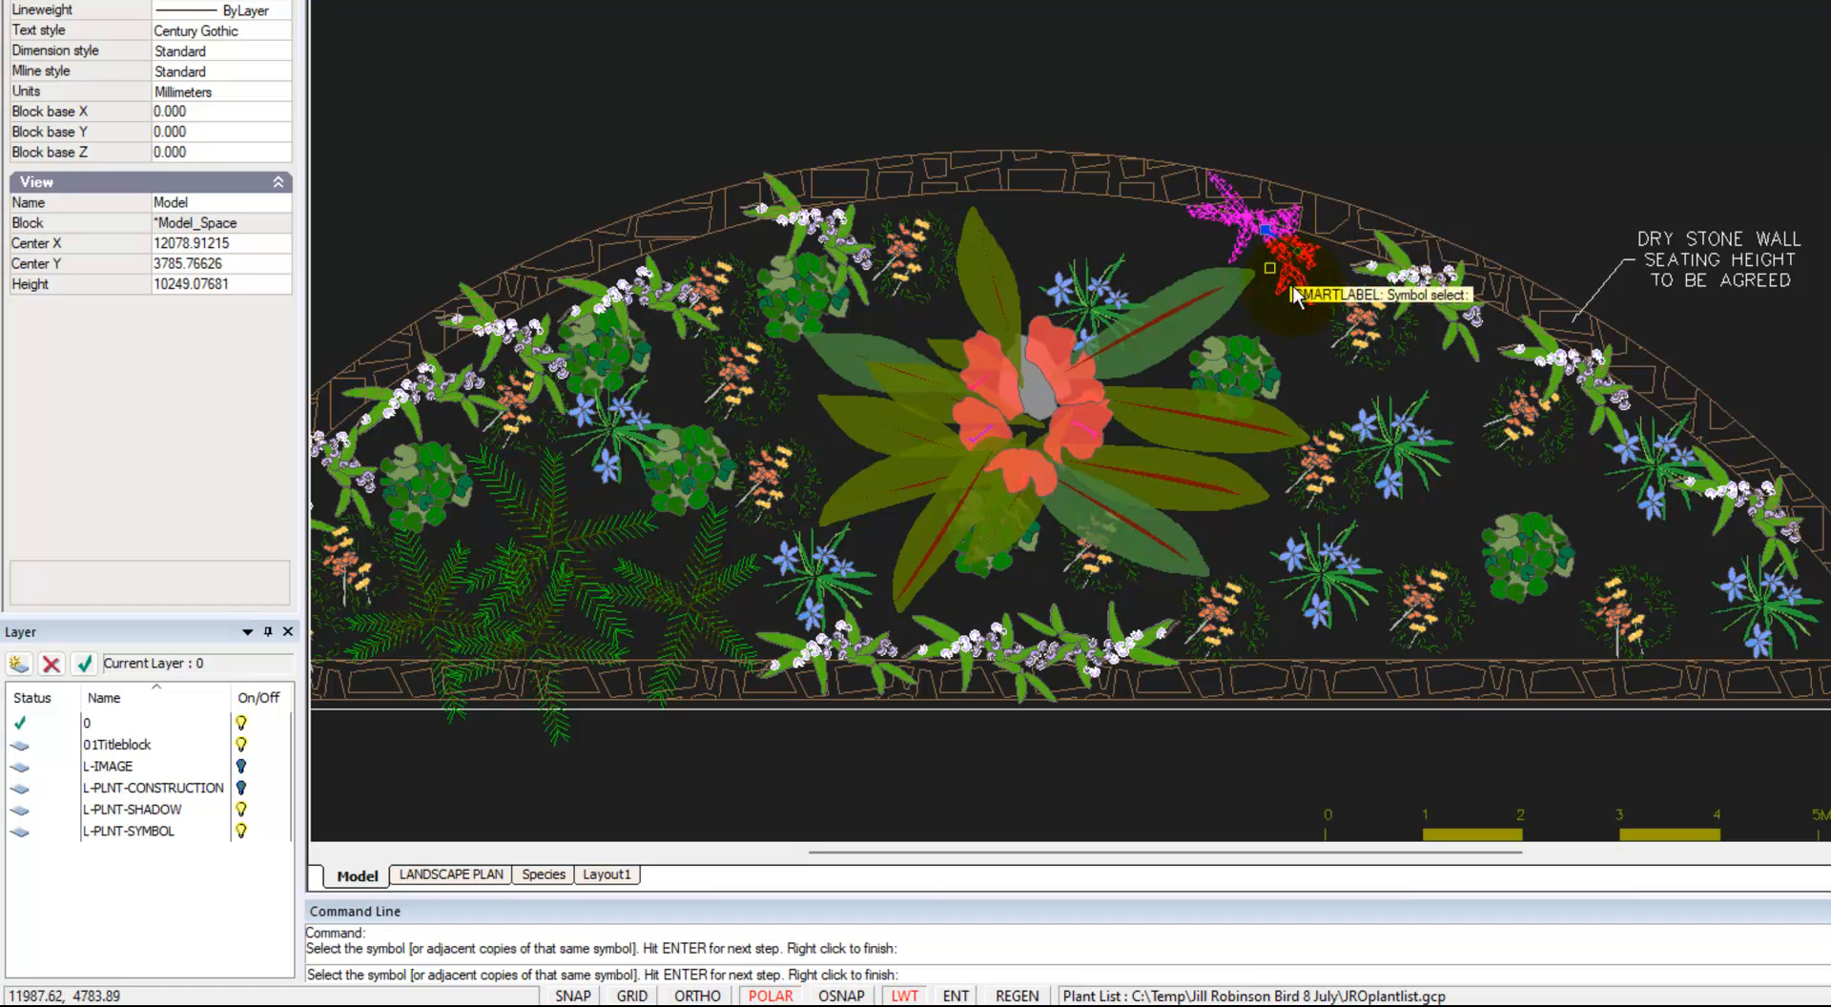
{"action": "left_click", "coordinate": [1418, 283]}
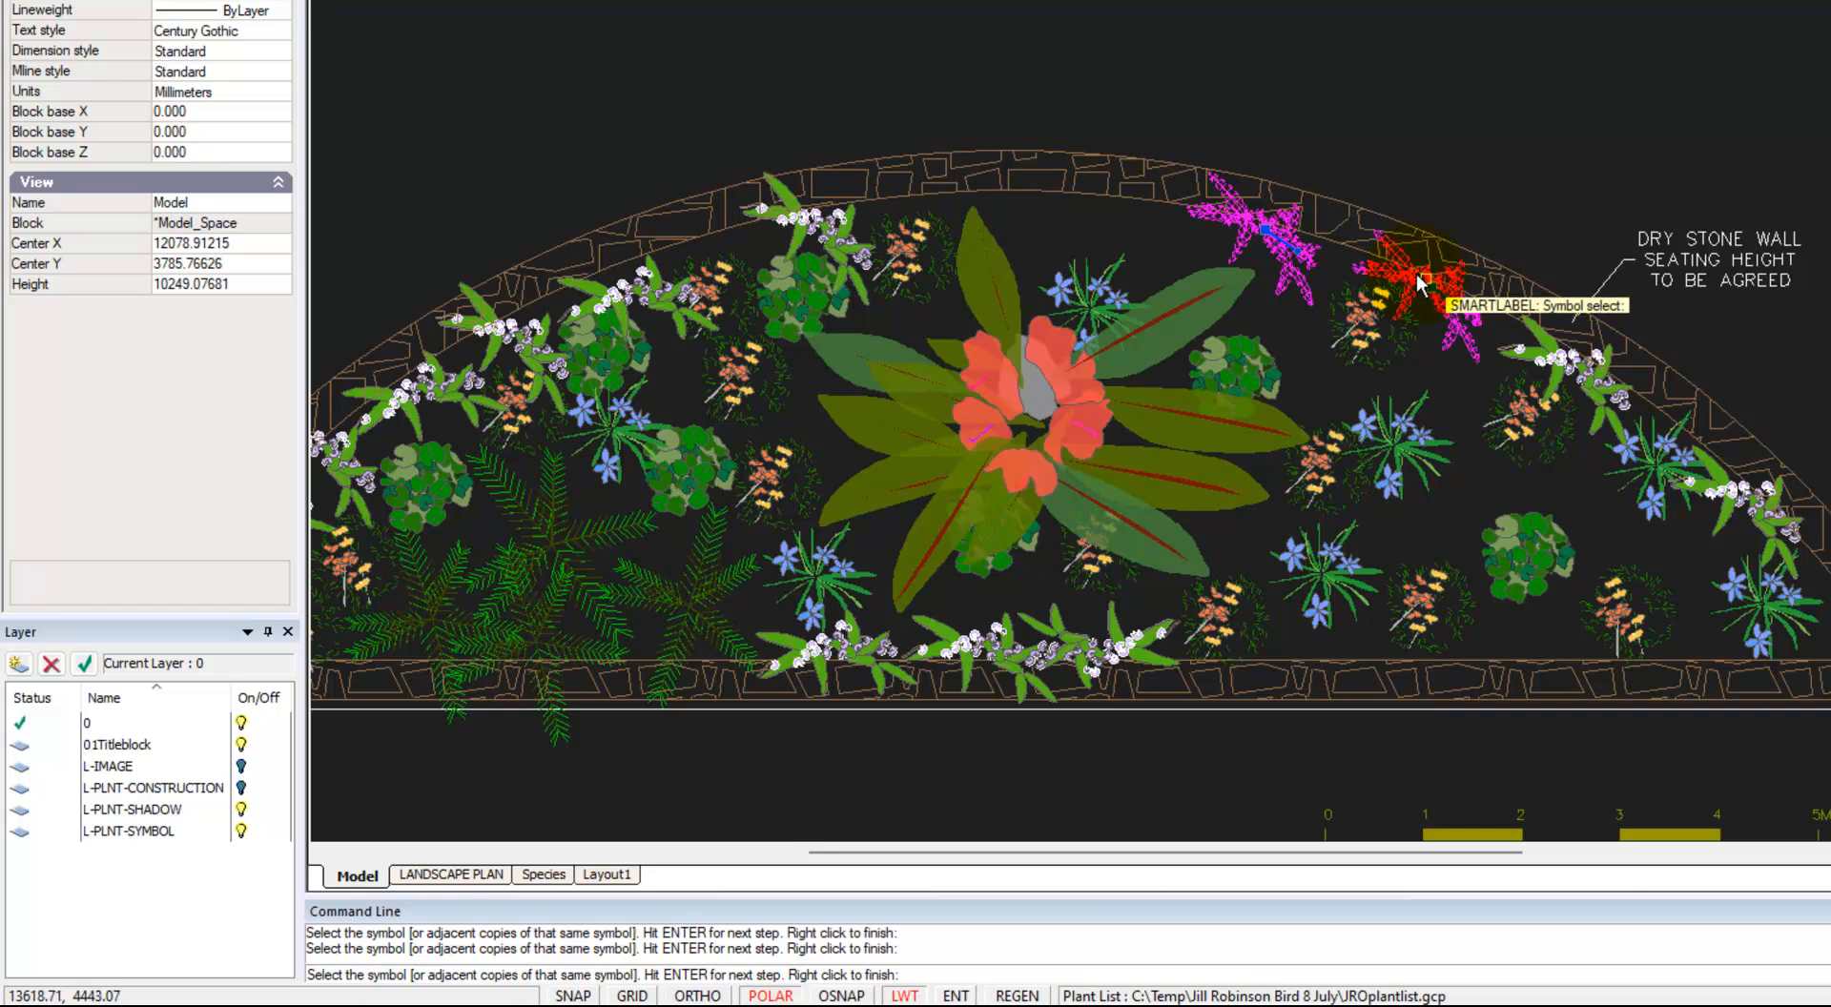
{"action": "left_click", "coordinate": [1594, 384]}
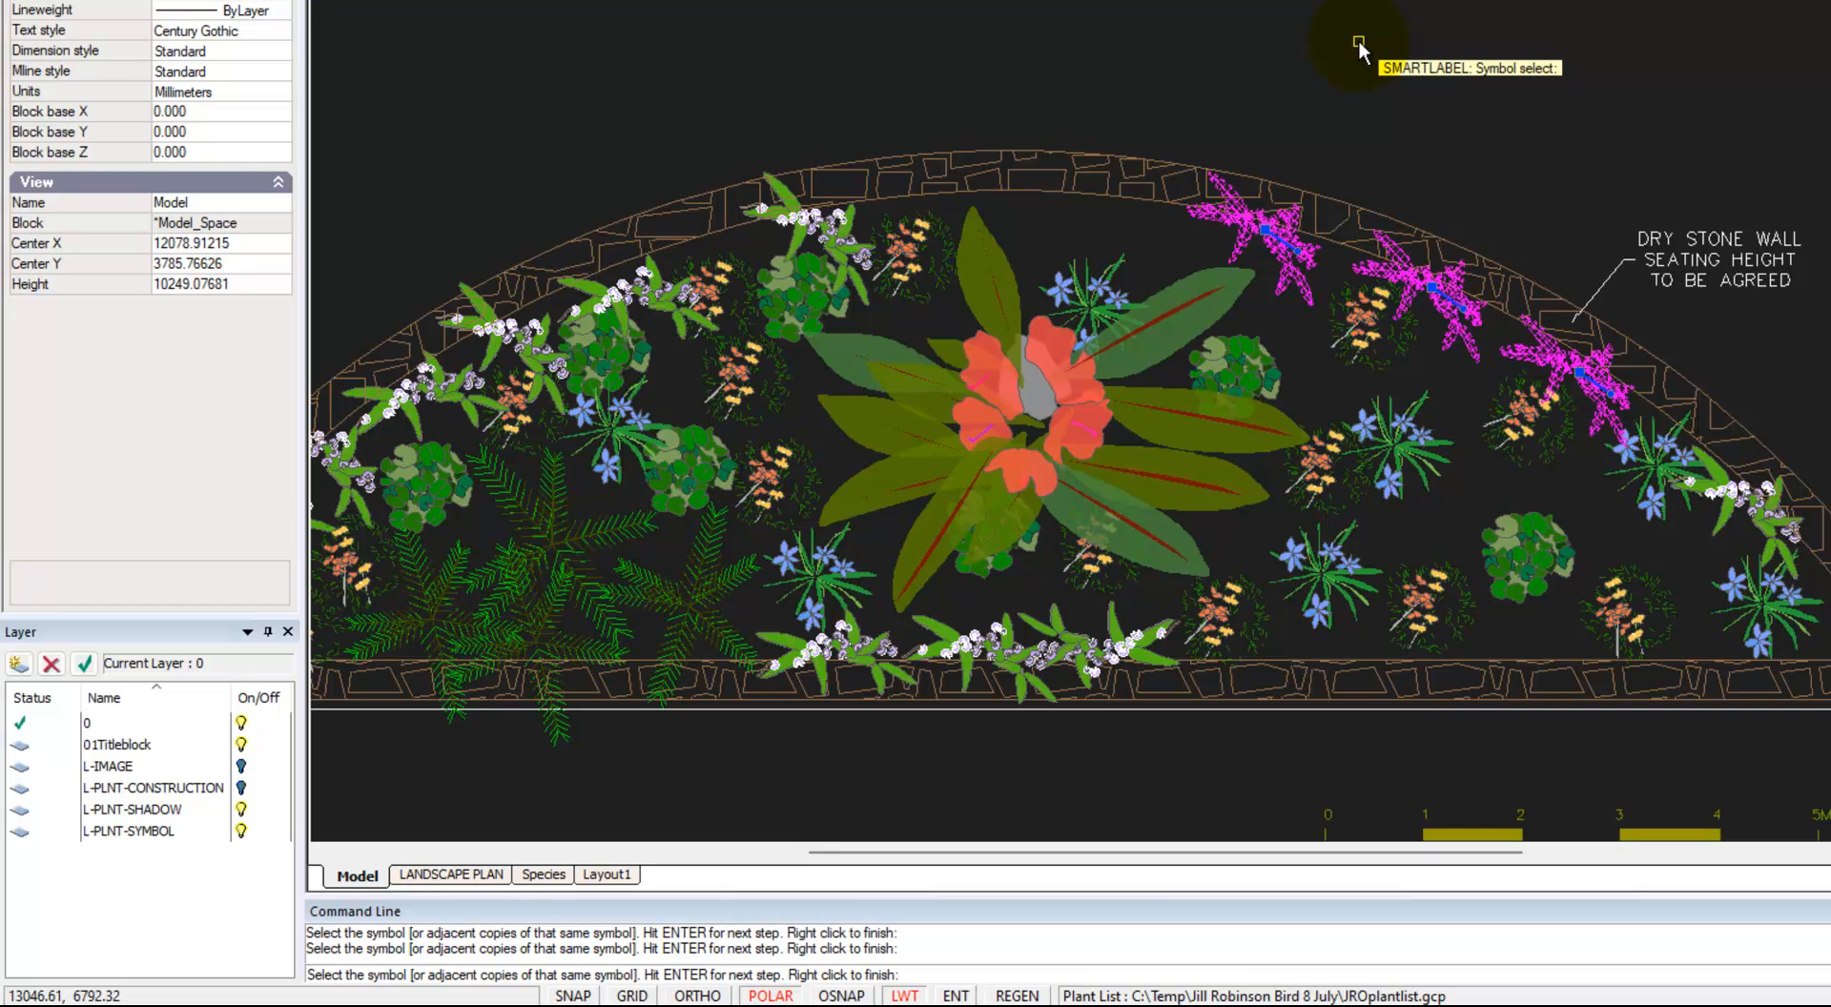
{"action": "right_click", "coordinate": [1358, 39]}
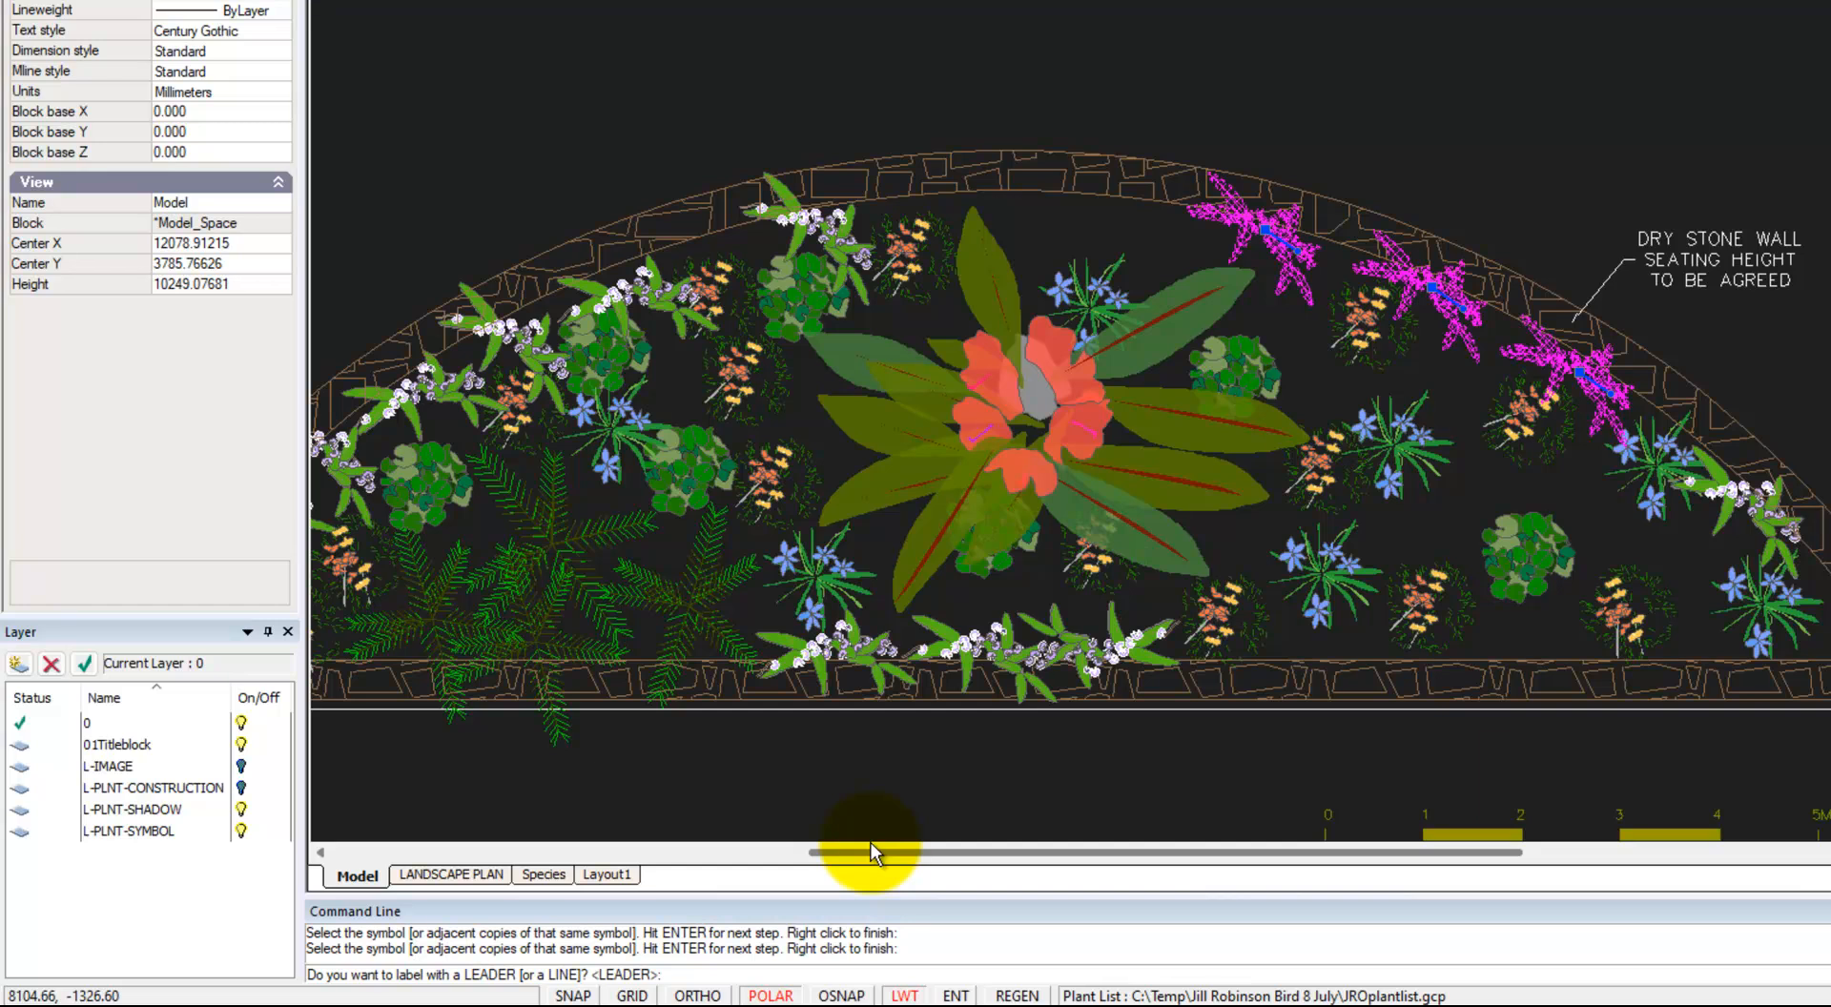
{"action": "key", "text": "Return"}
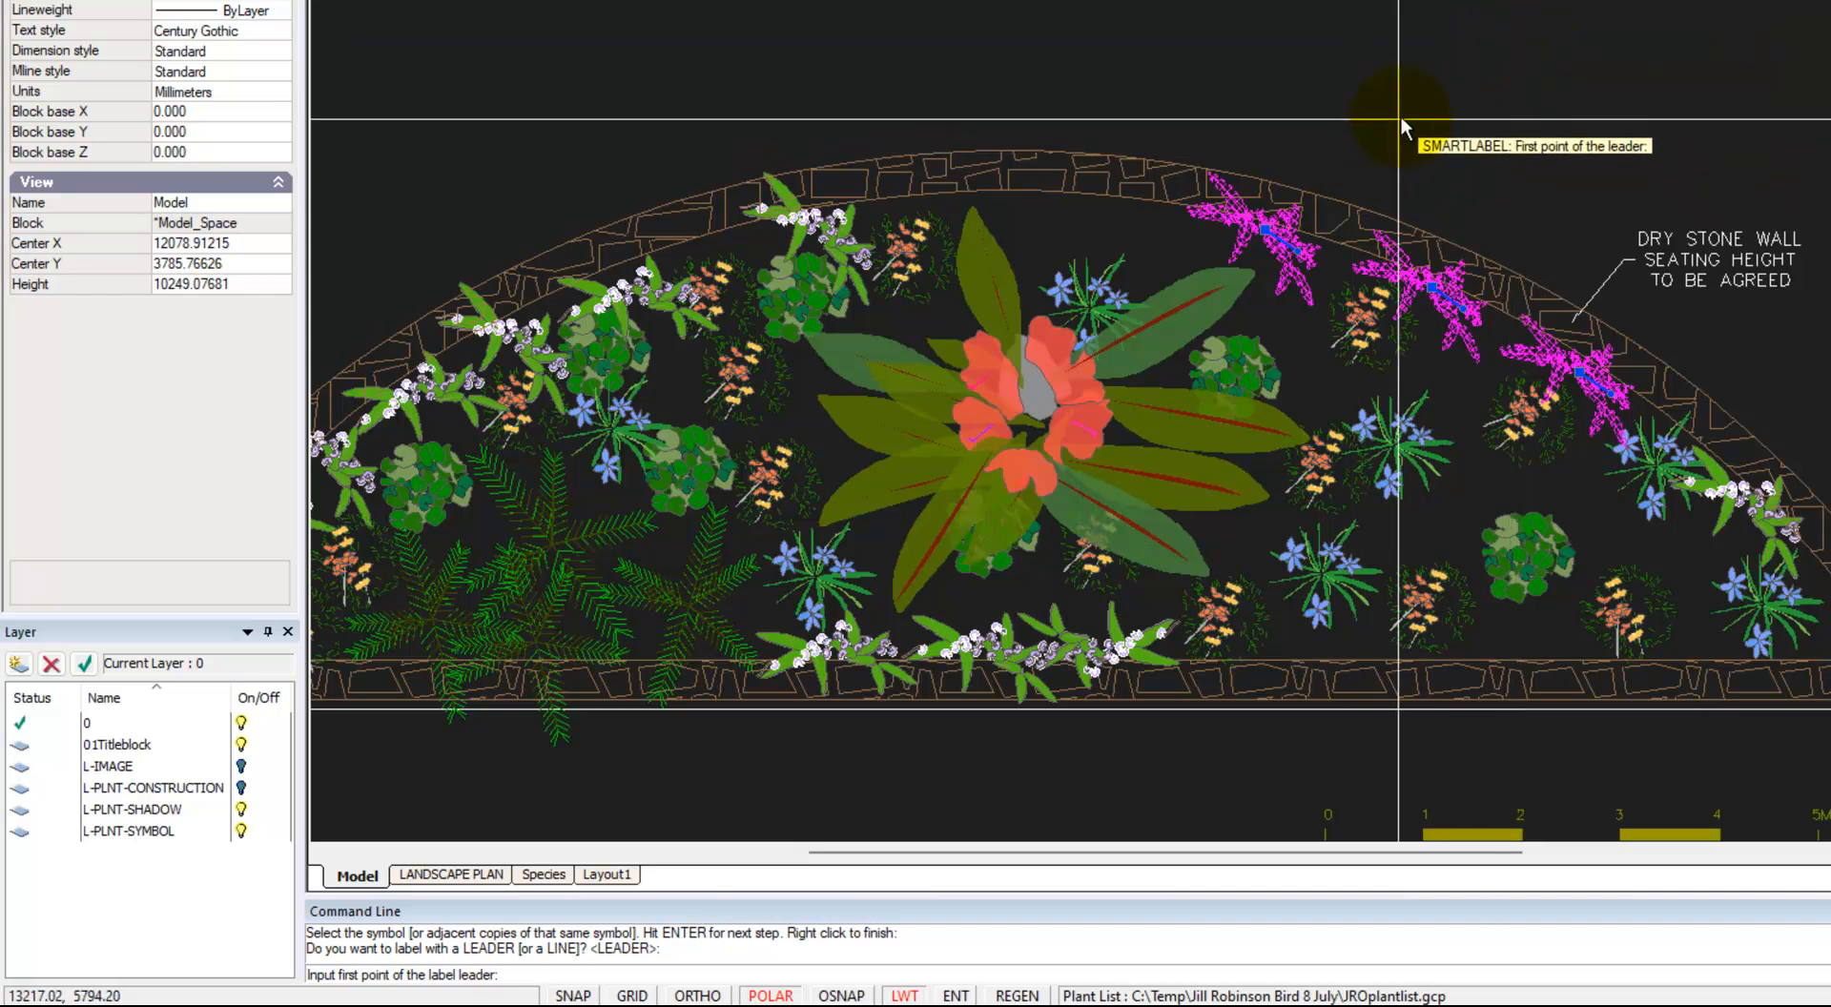
Place the leader from the middle symbol diagonally up beyond the wall, including code, botanical name and symbol count but no common name.
{"action": "left_click", "coordinate": [1421, 276]}
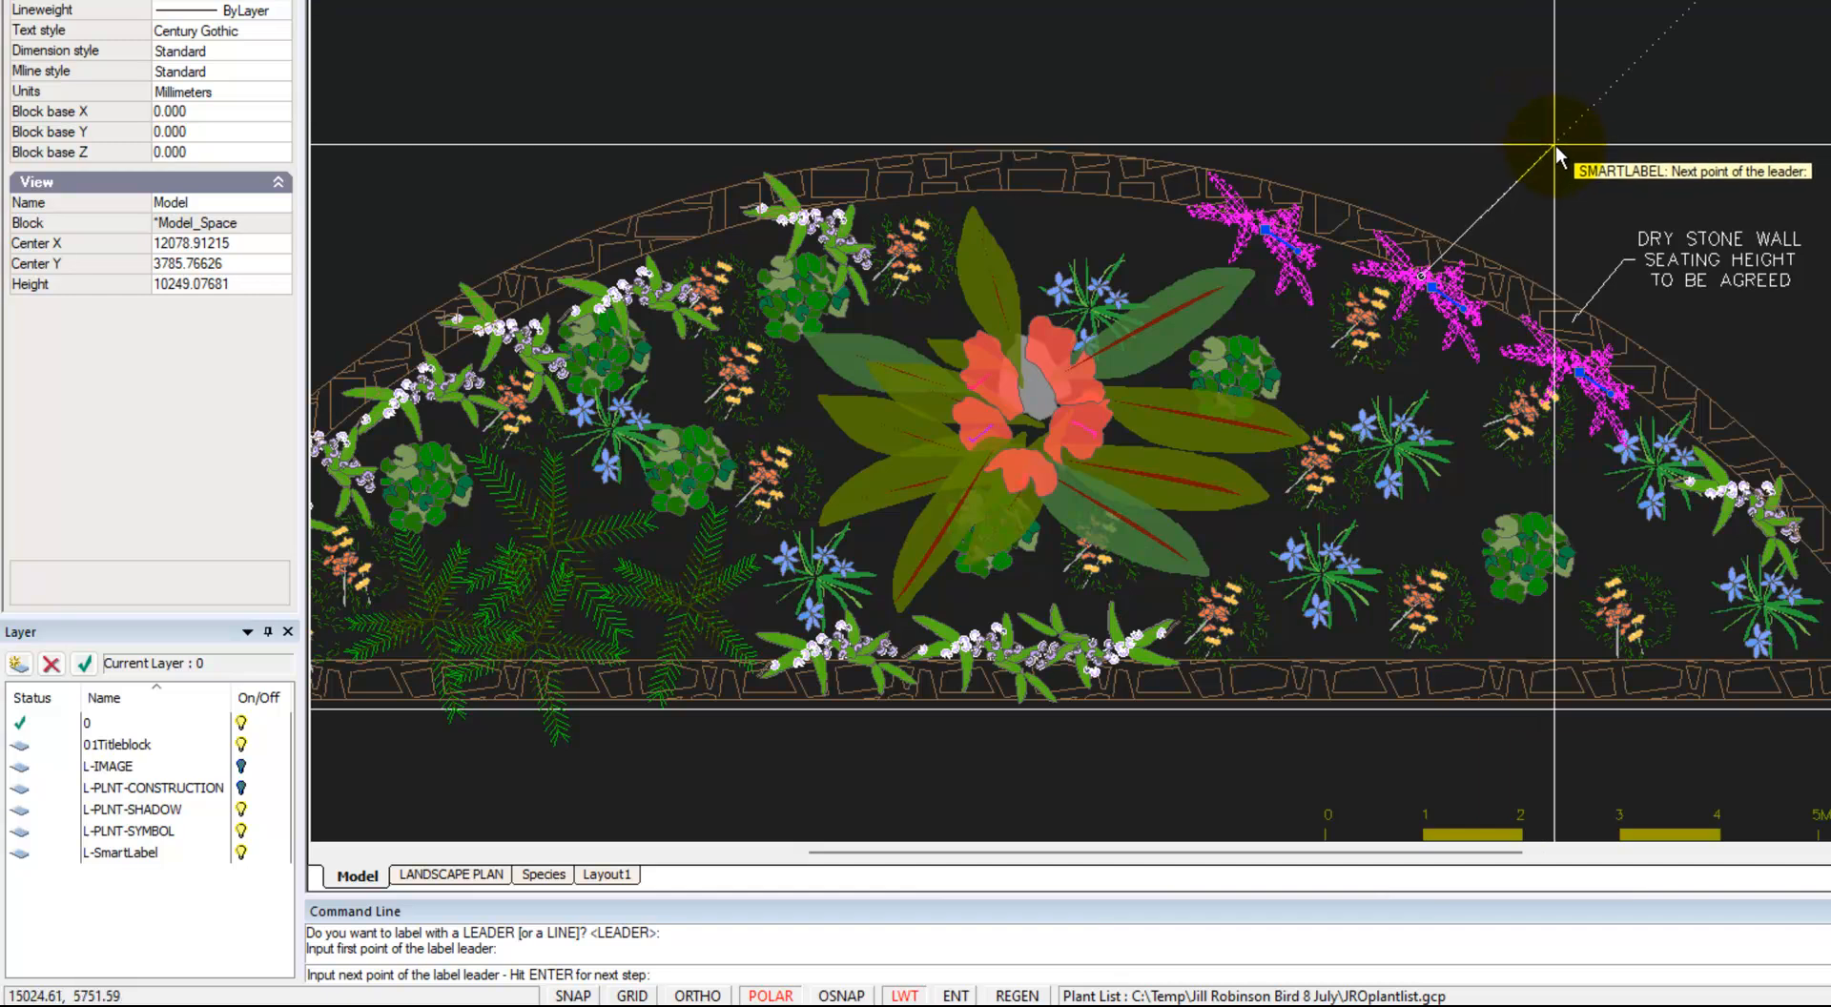
{"action": "left_click", "coordinate": [1554, 145]}
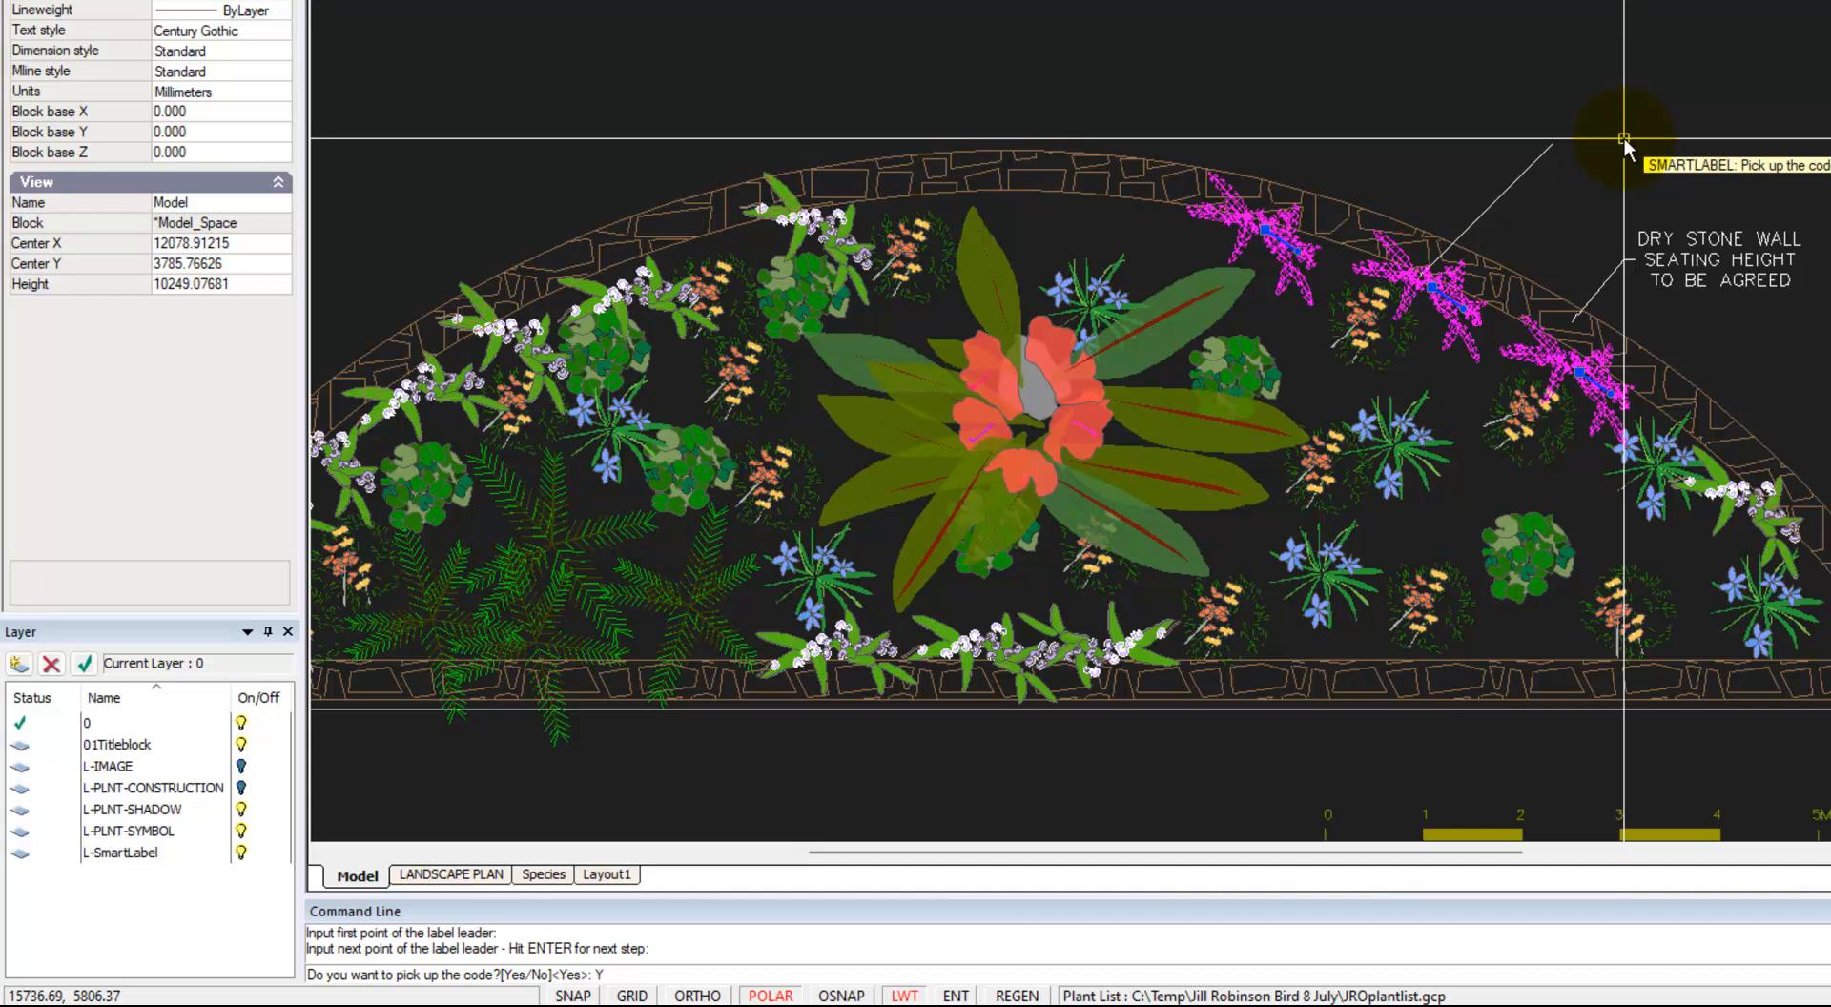
{"action": "key", "text": "Return"}
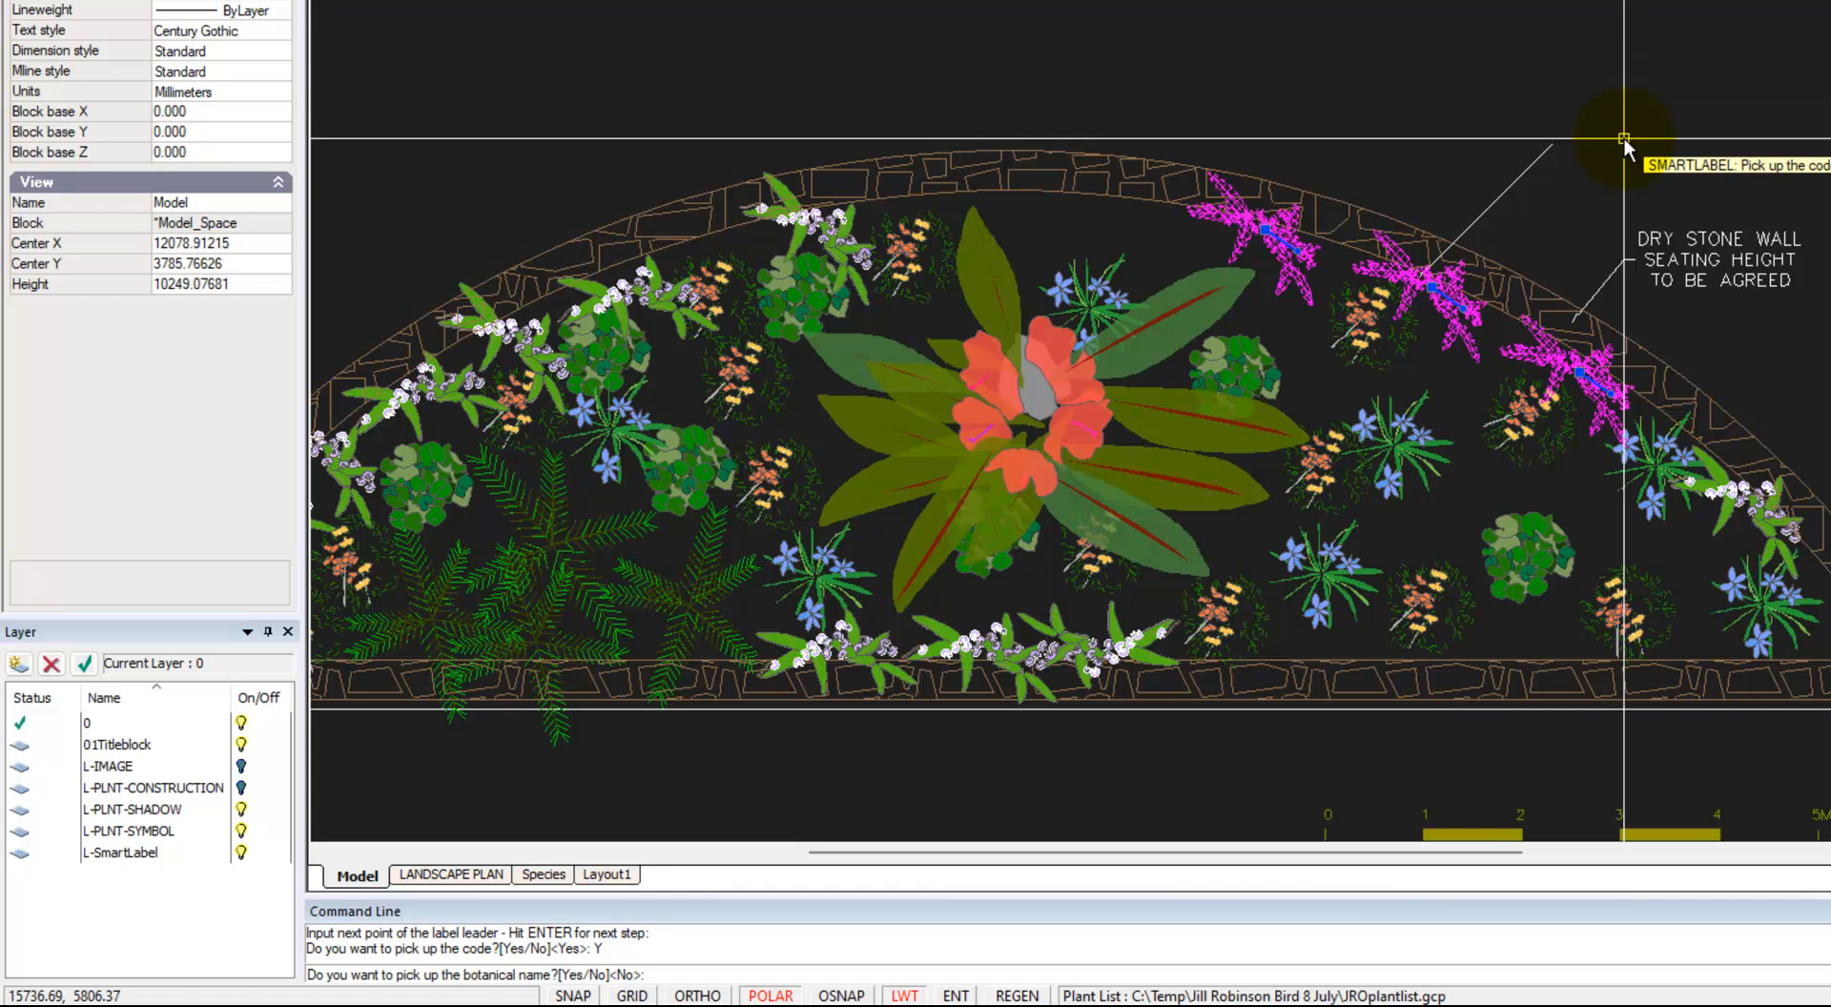
{"action": "type", "text": "Y"}
{"action": "key", "text": "Return"}
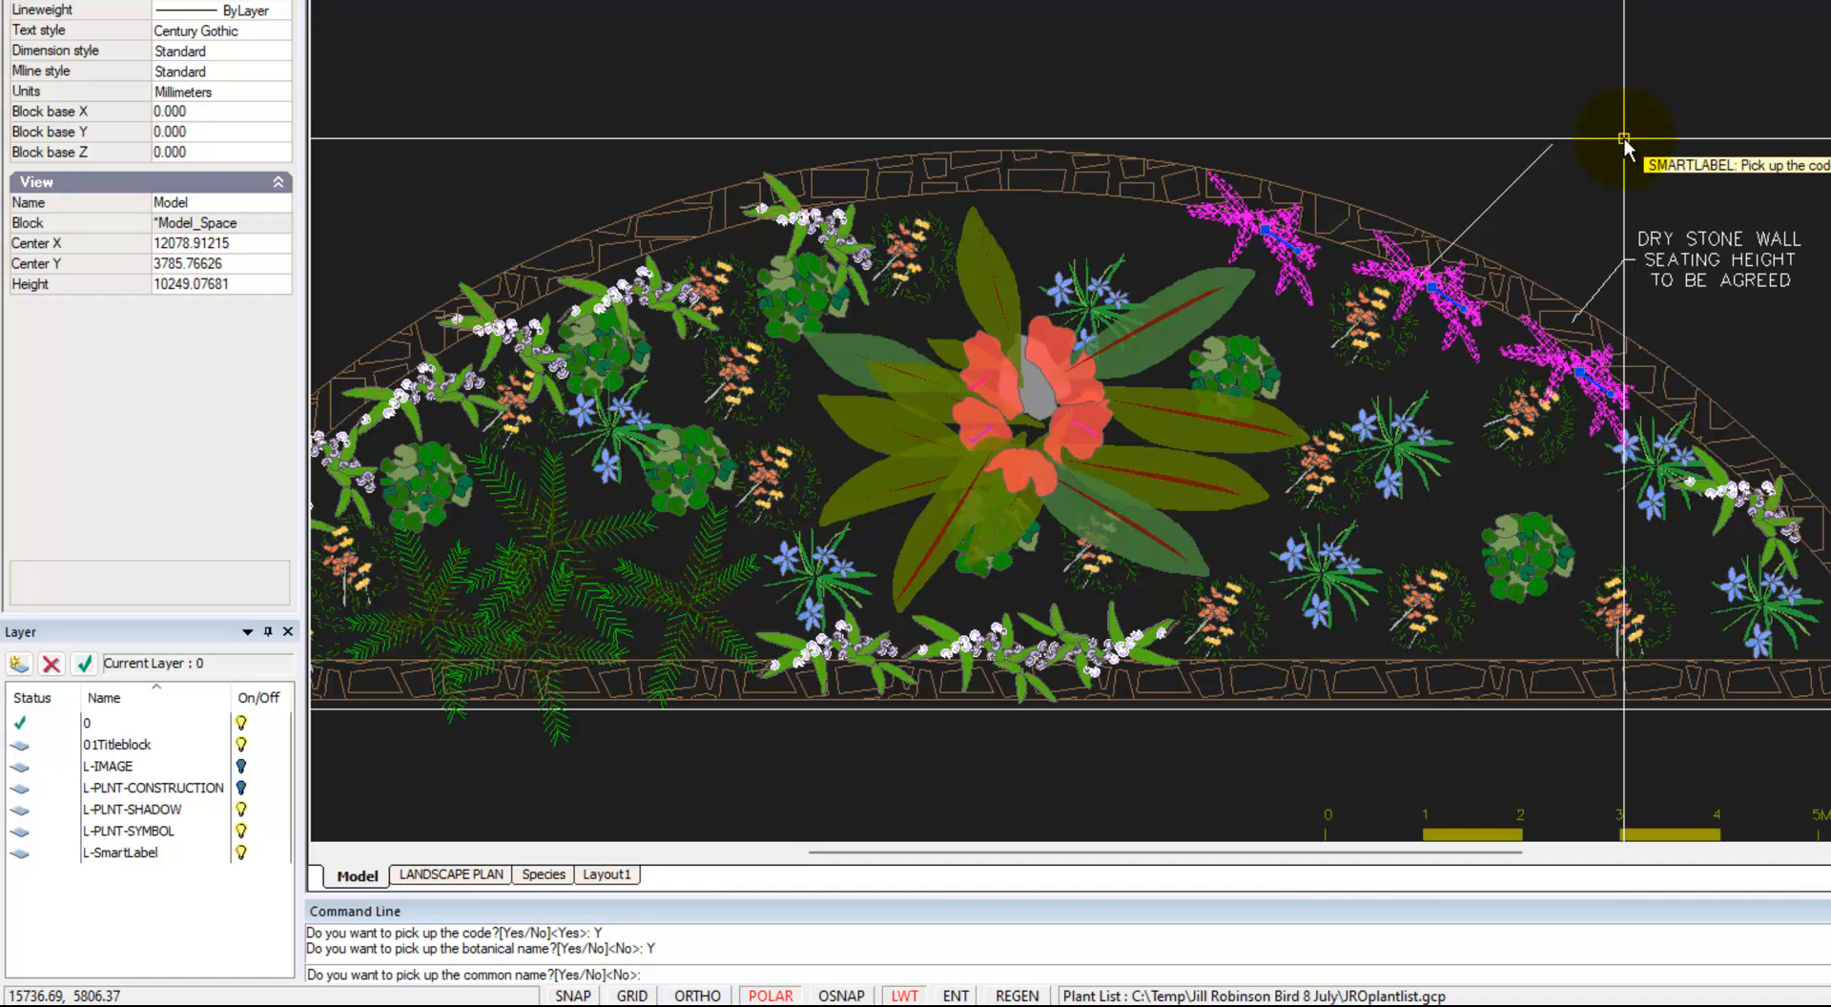
{"action": "key", "text": "Return"}
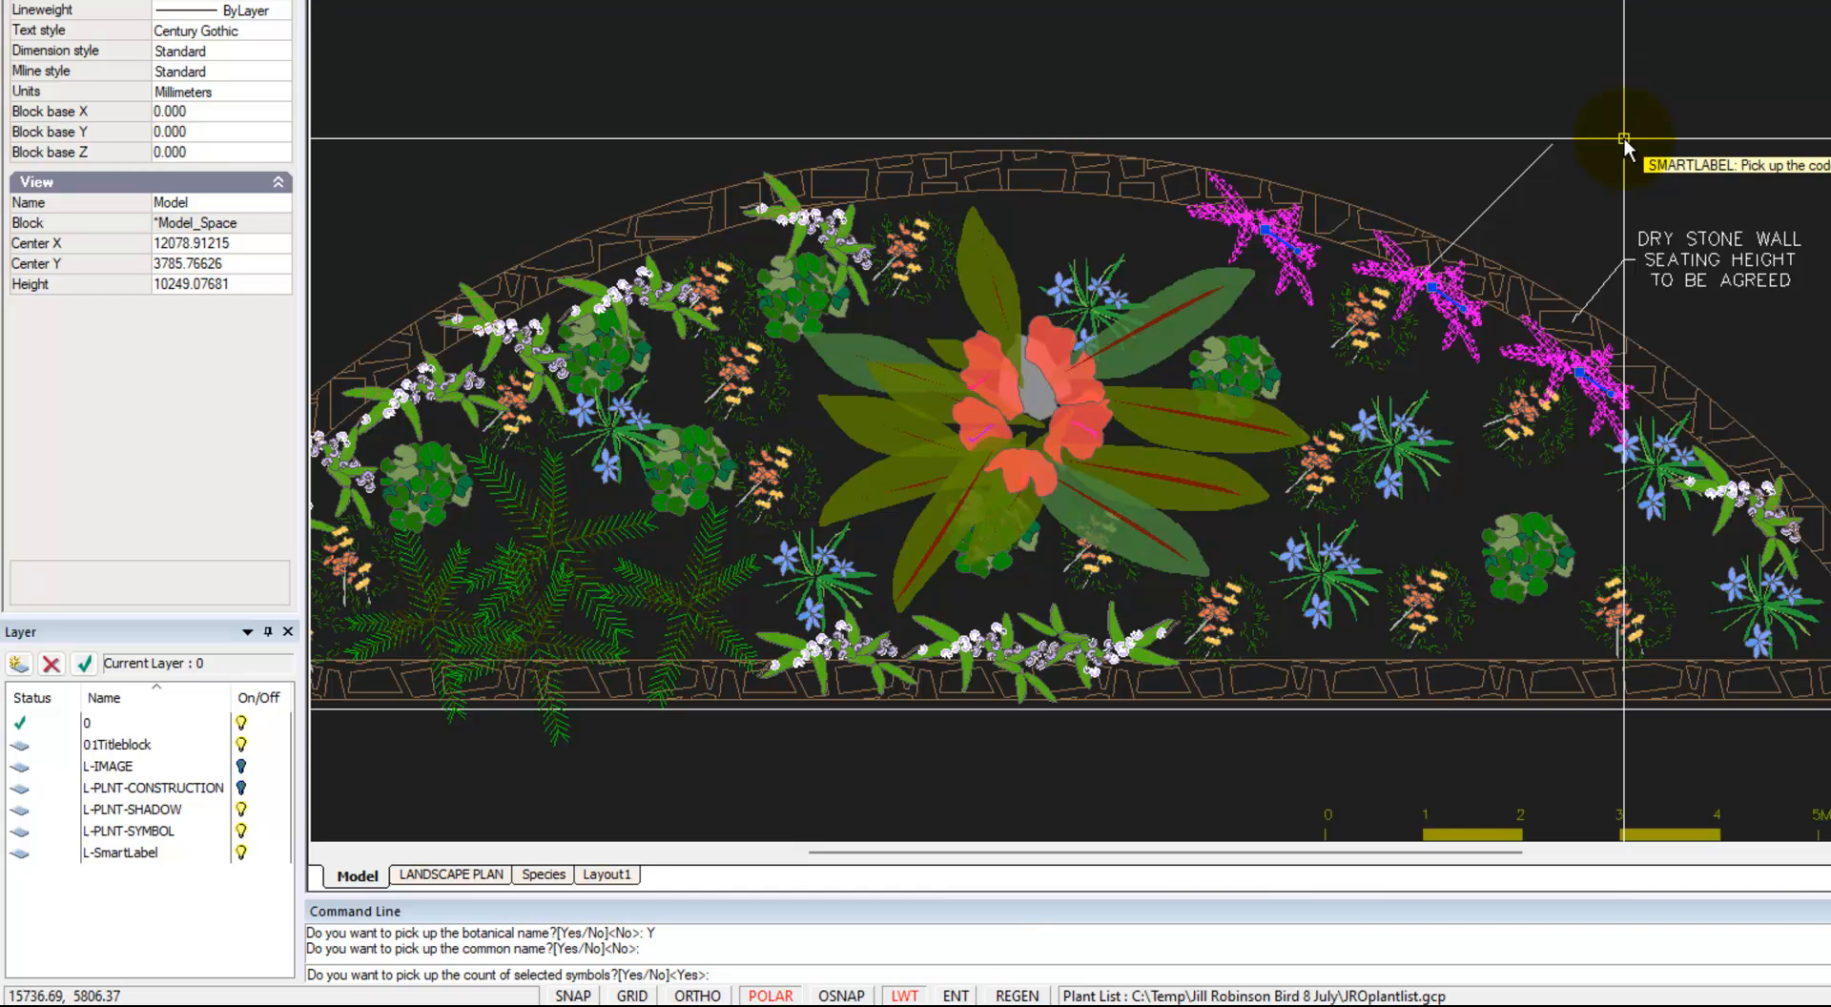
{"action": "key", "text": "Return"}
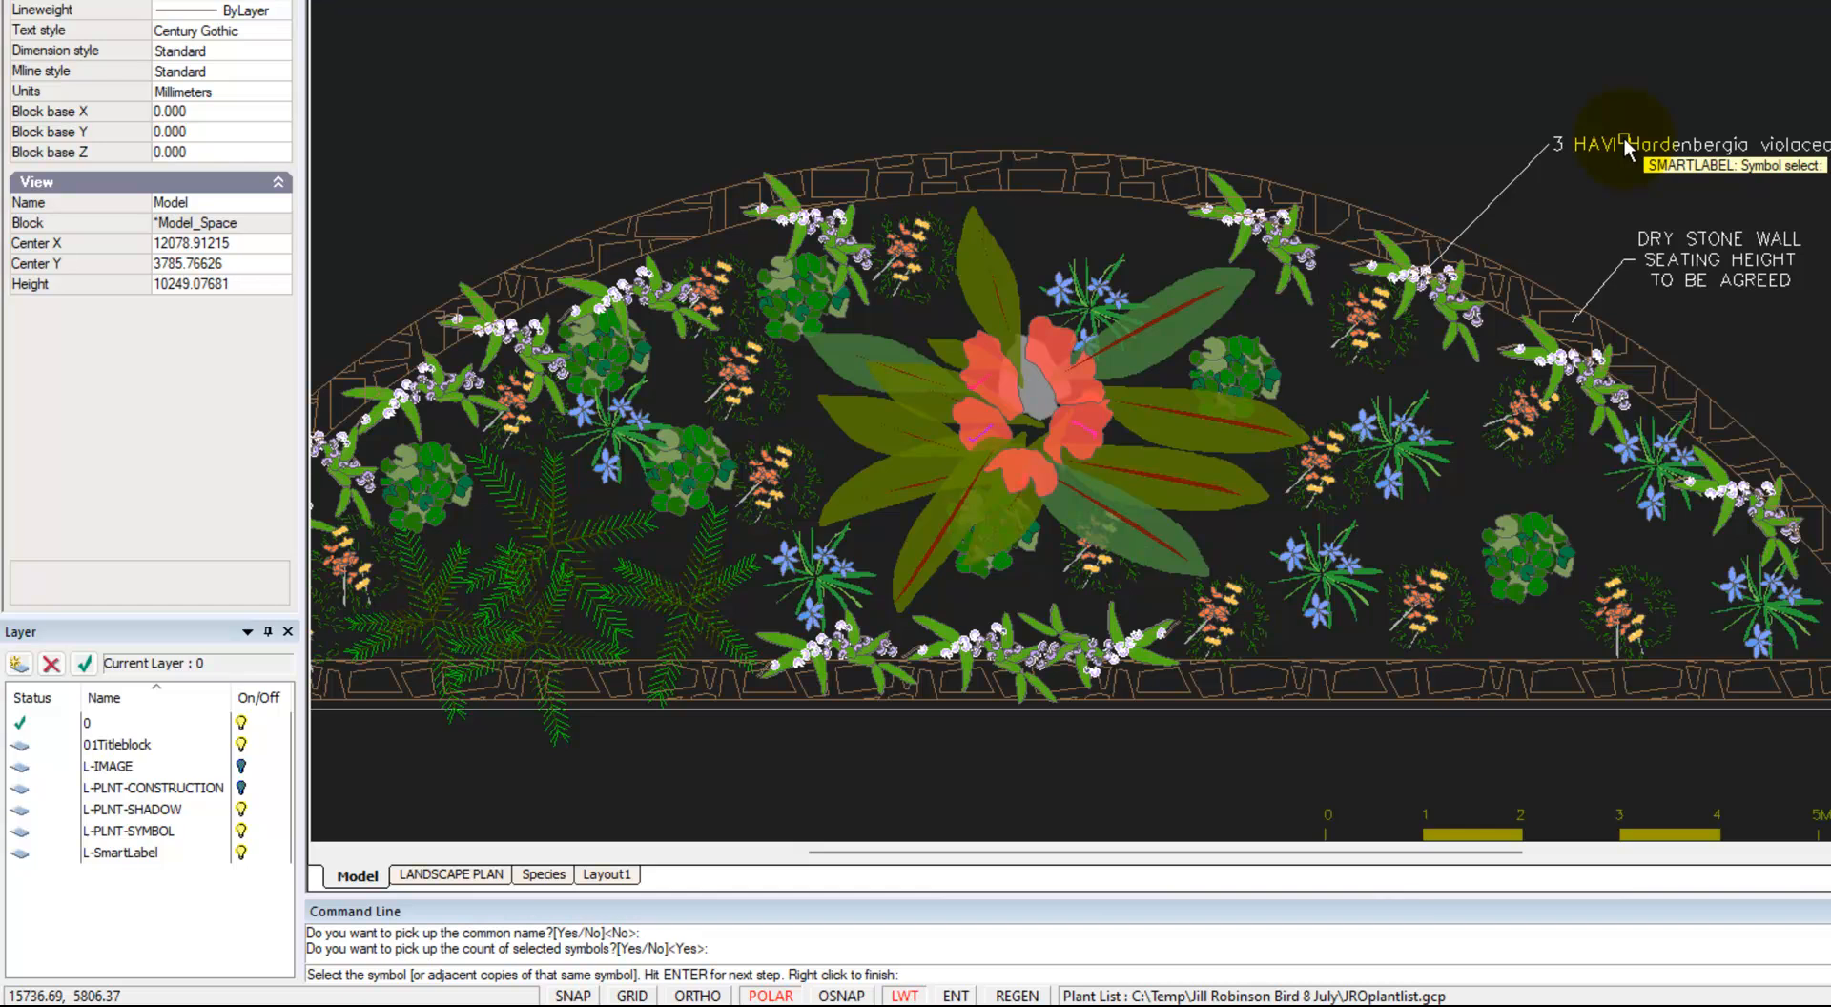
{"action": "right_click", "coordinate": [1551, 237]}
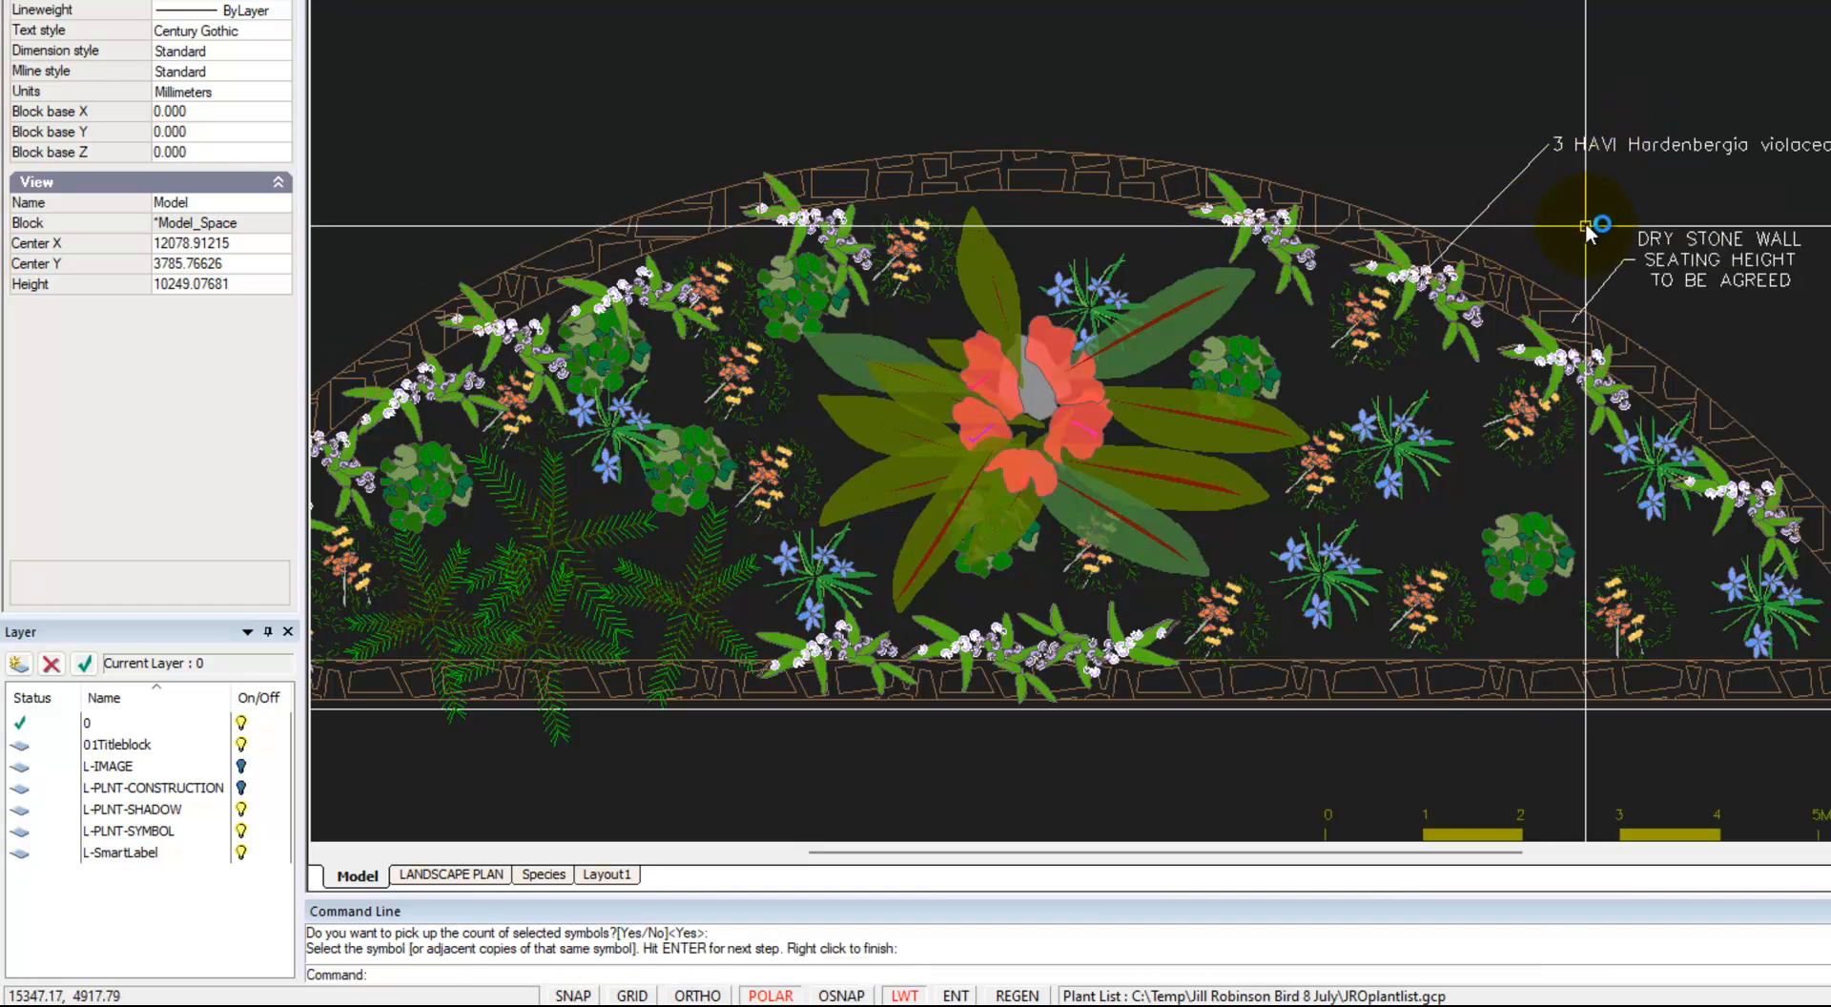
Smart-label only the uppermost of those three Hardenbergia symbols, running its leader from the symbol diagonally up to the right above the wall.
{"action": "middle_click_drag", "start_coordinate": [1525, 207], "coordinate": [1412, 213]}
{"action": "scroll", "coordinate": [1411, 214], "scroll_direction": "up", "scroll_amount": 3}
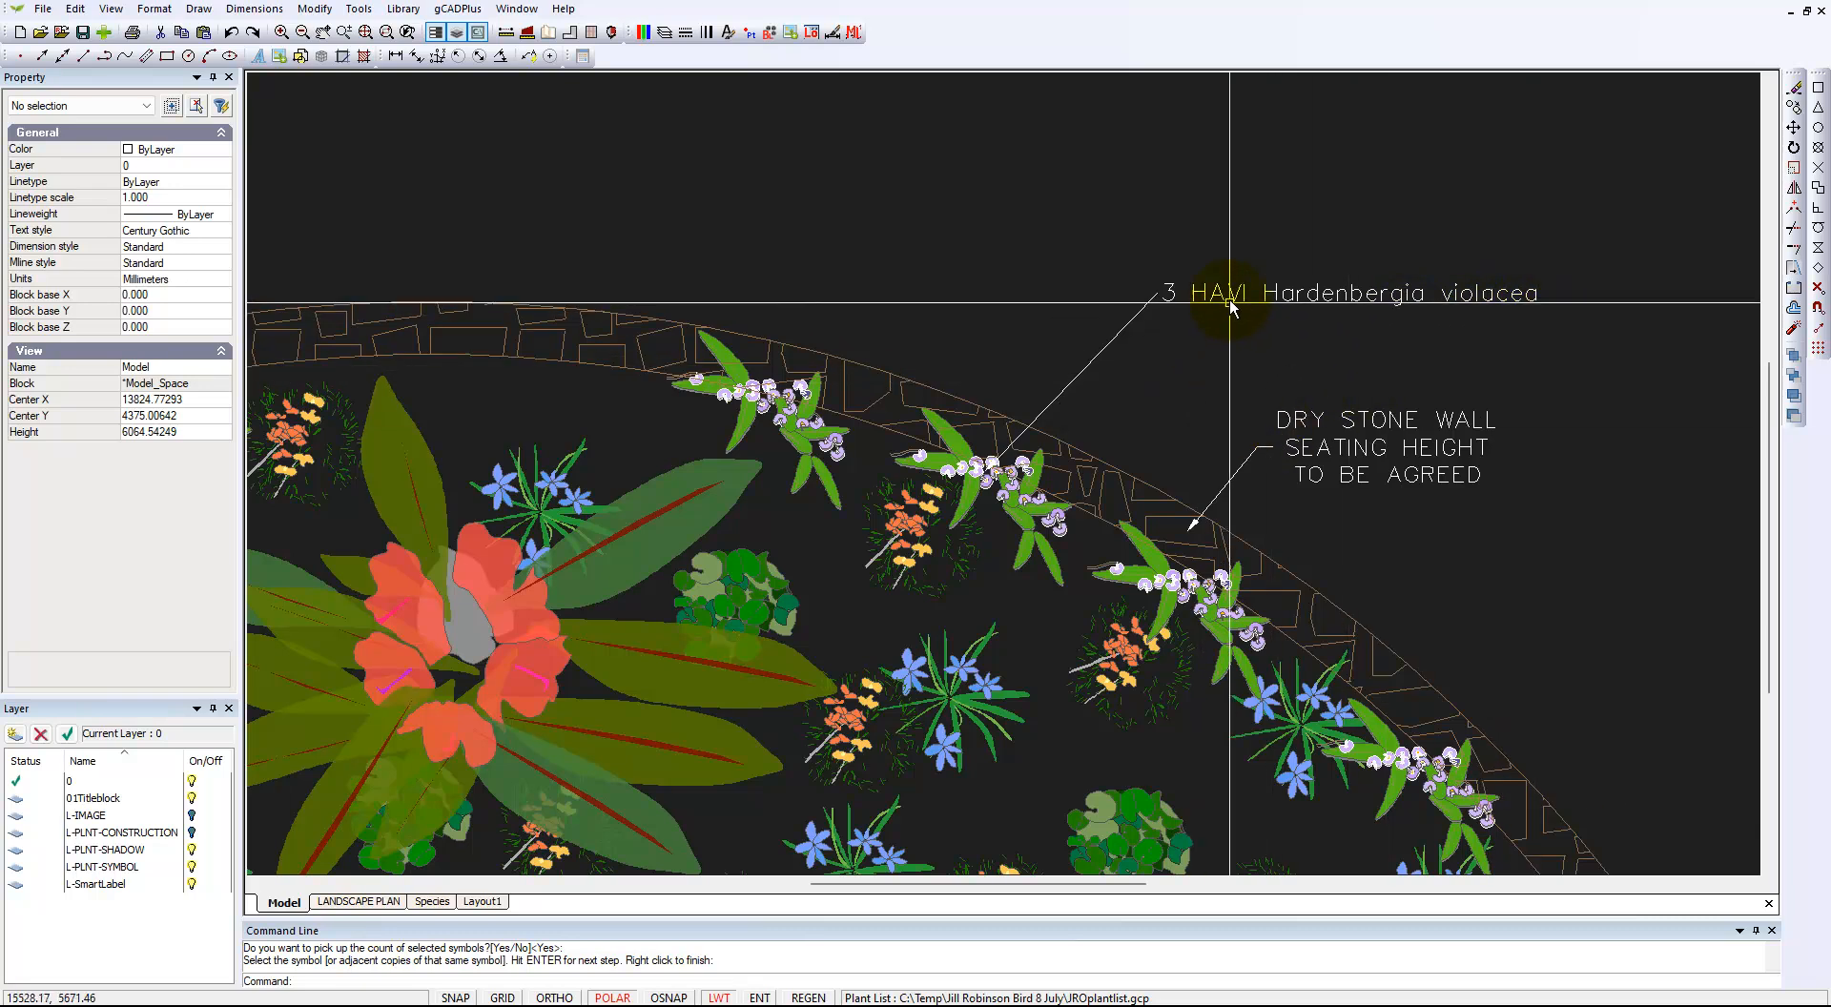
{"action": "scroll", "coordinate": [936, 260], "scroll_direction": "down", "scroll_amount": 1}
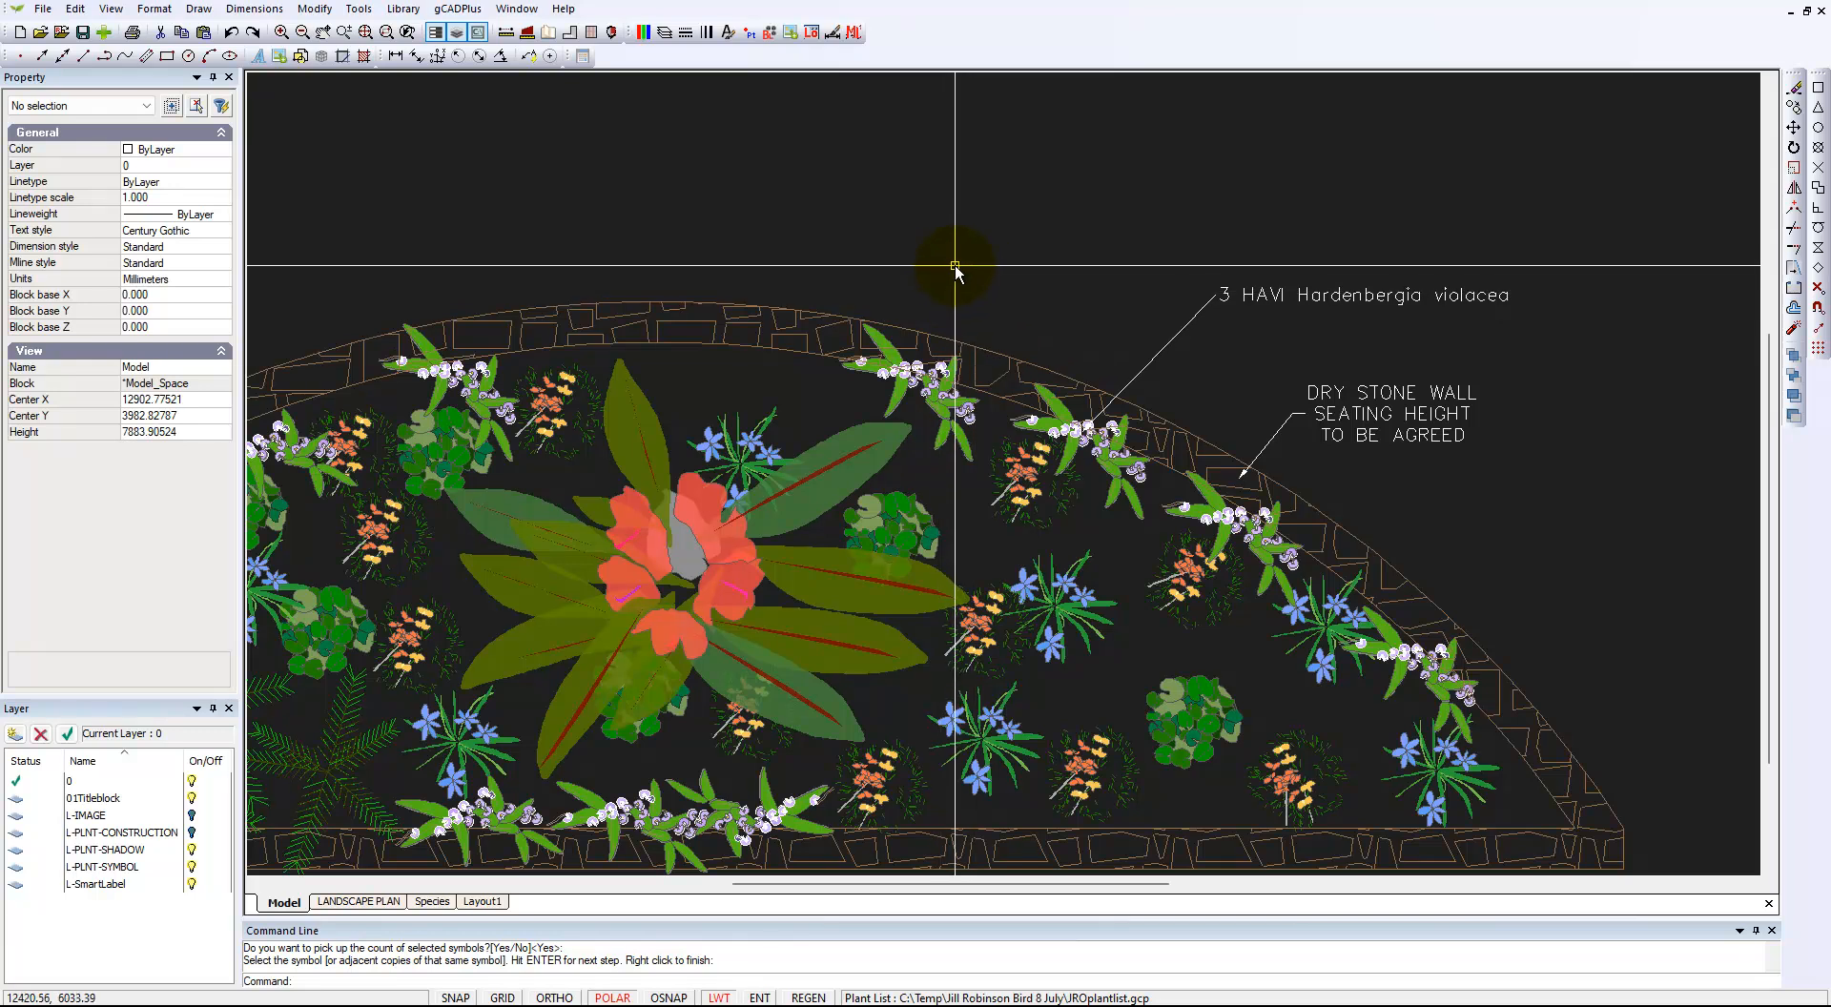
{"action": "right_click", "coordinate": [944, 269]}
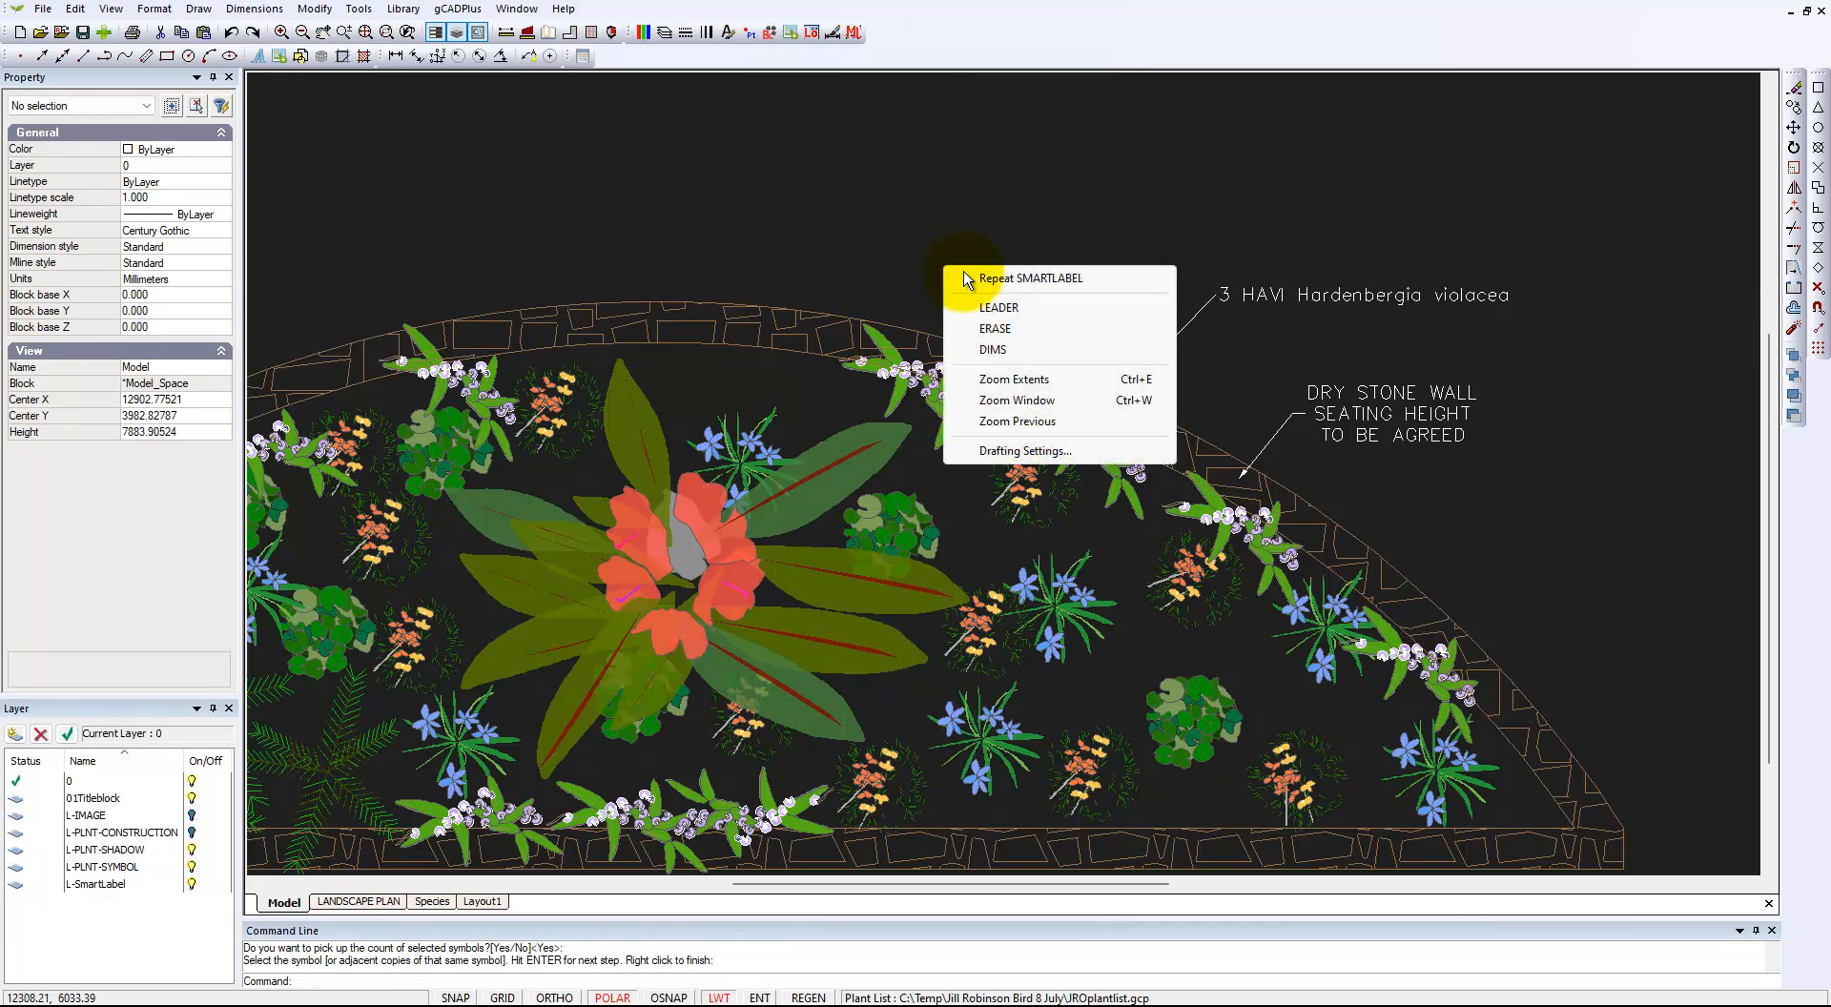
{"action": "left_click", "coordinate": [1040, 278]}
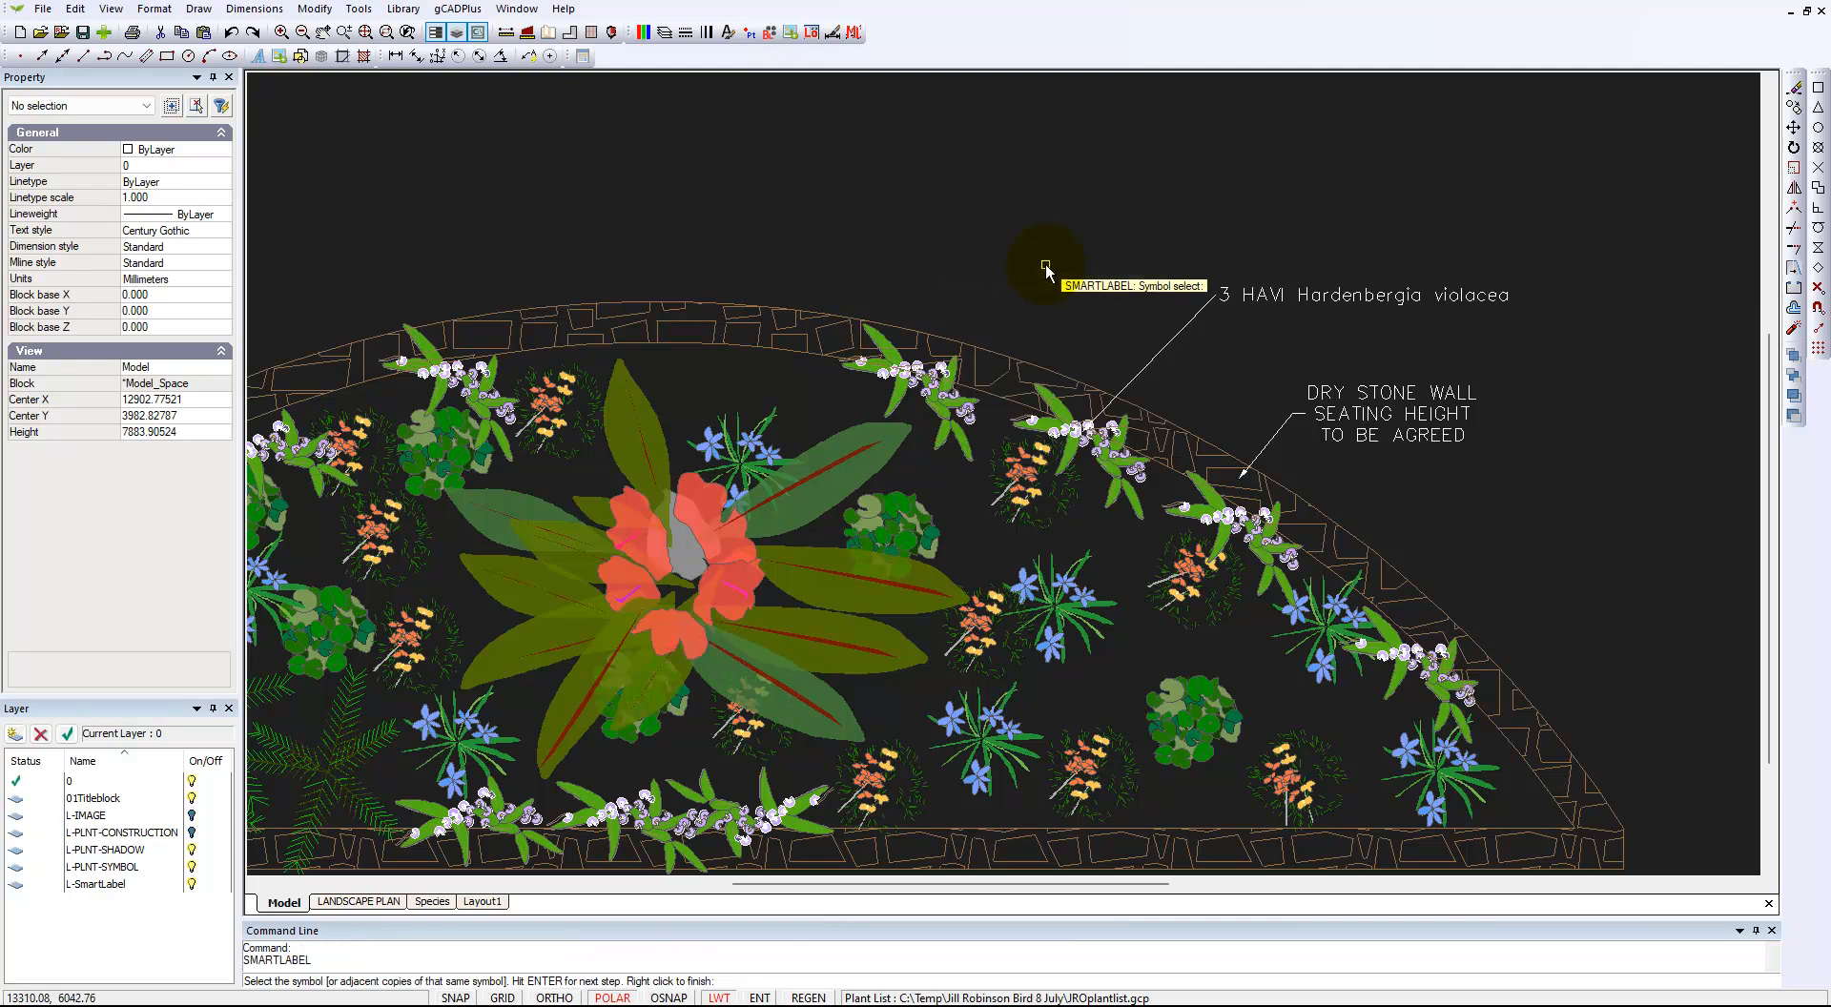
{"action": "left_click", "coordinate": [955, 392]}
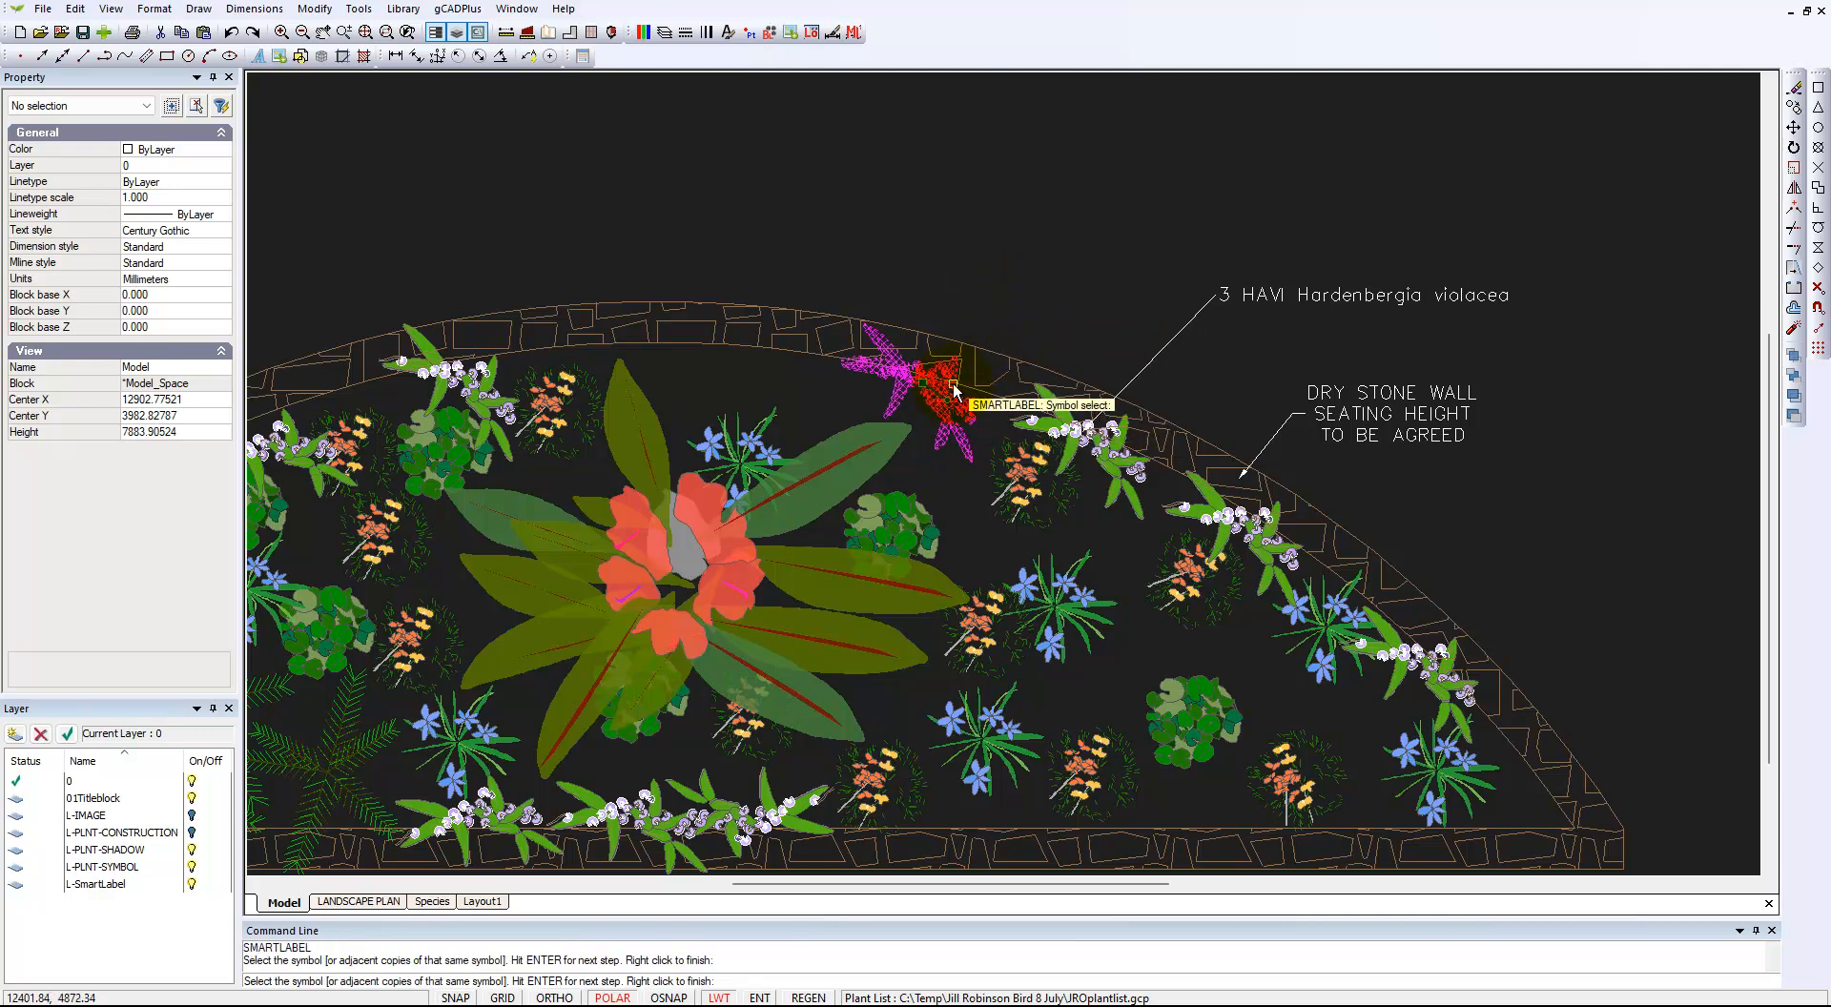
{"action": "key", "text": "Return"}
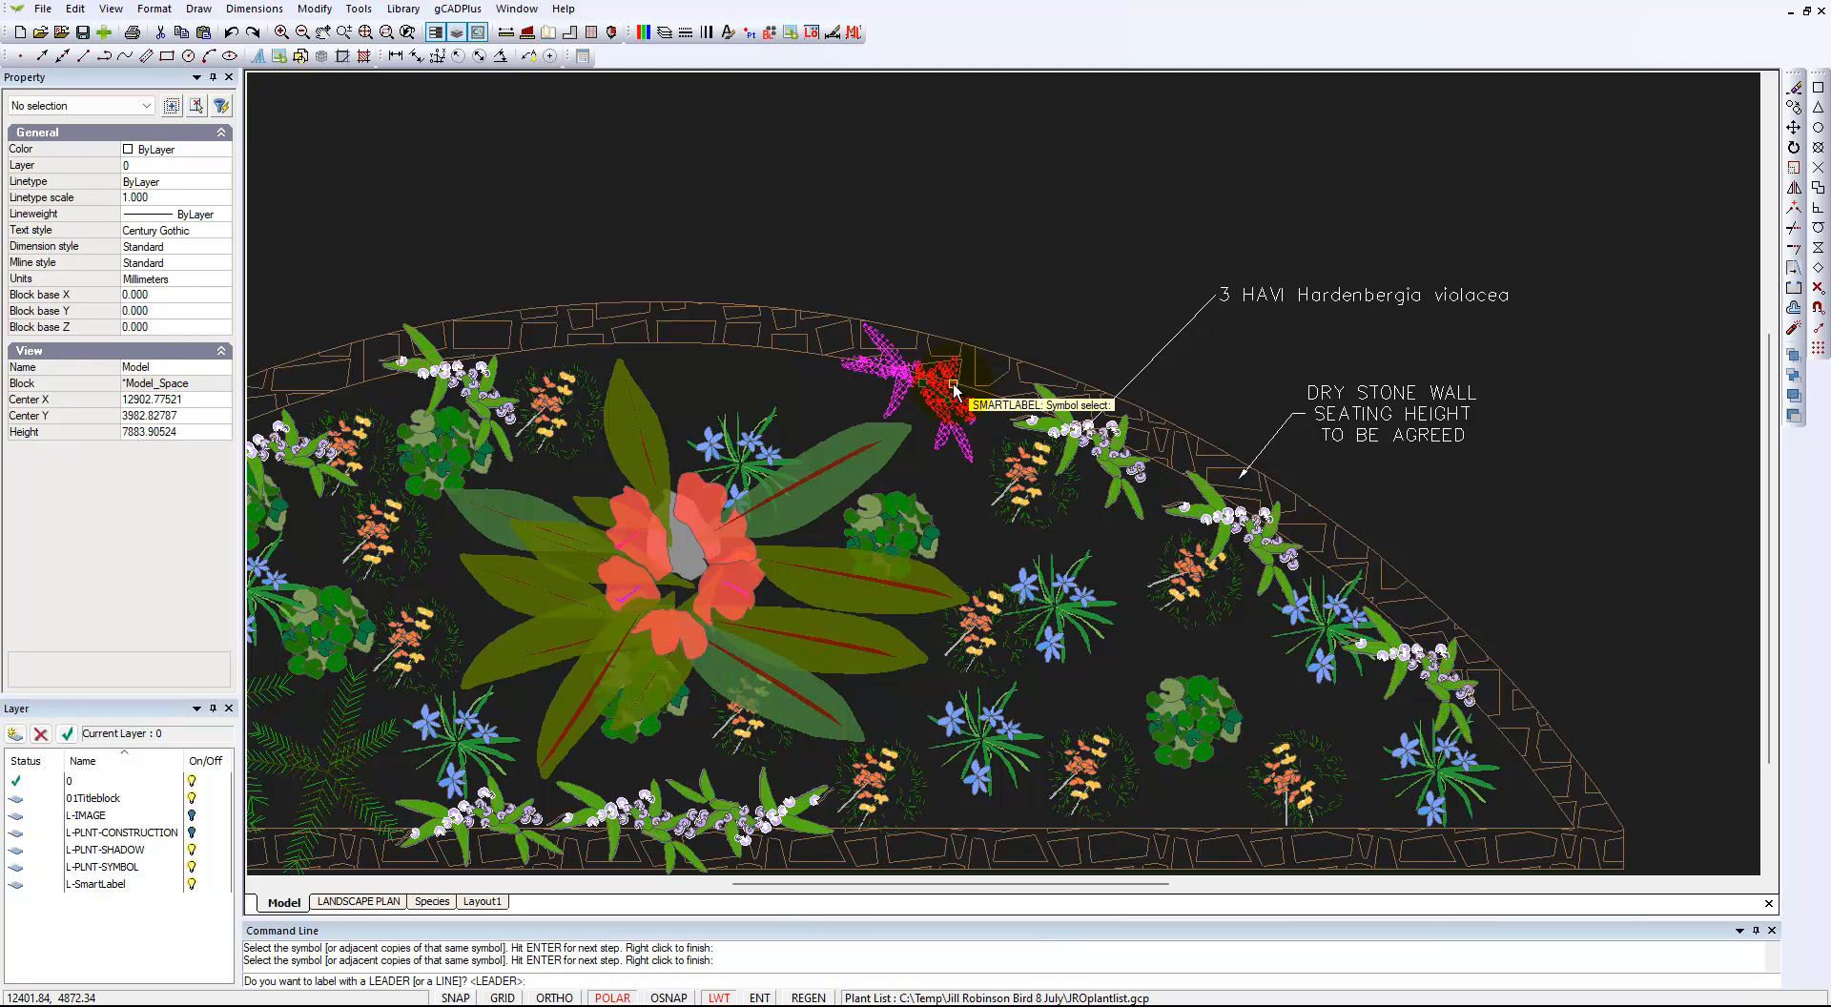
{"action": "key", "text": "Return"}
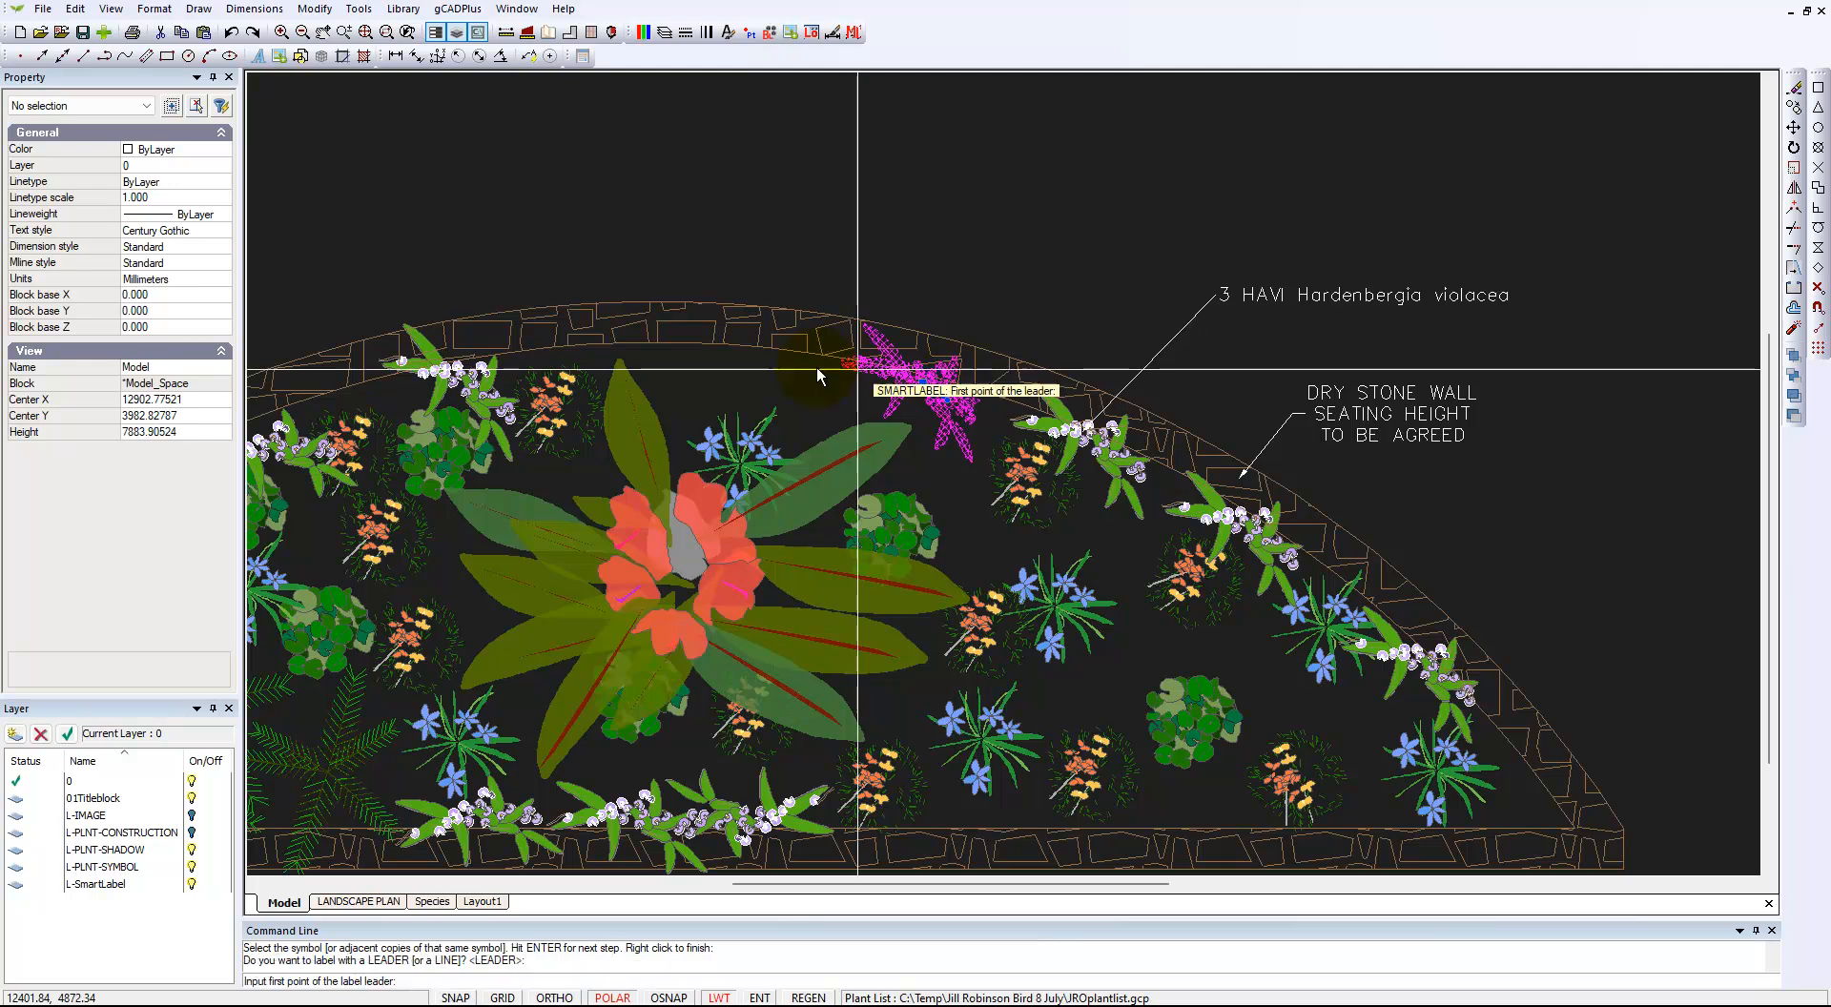
{"action": "left_click", "coordinate": [914, 384]}
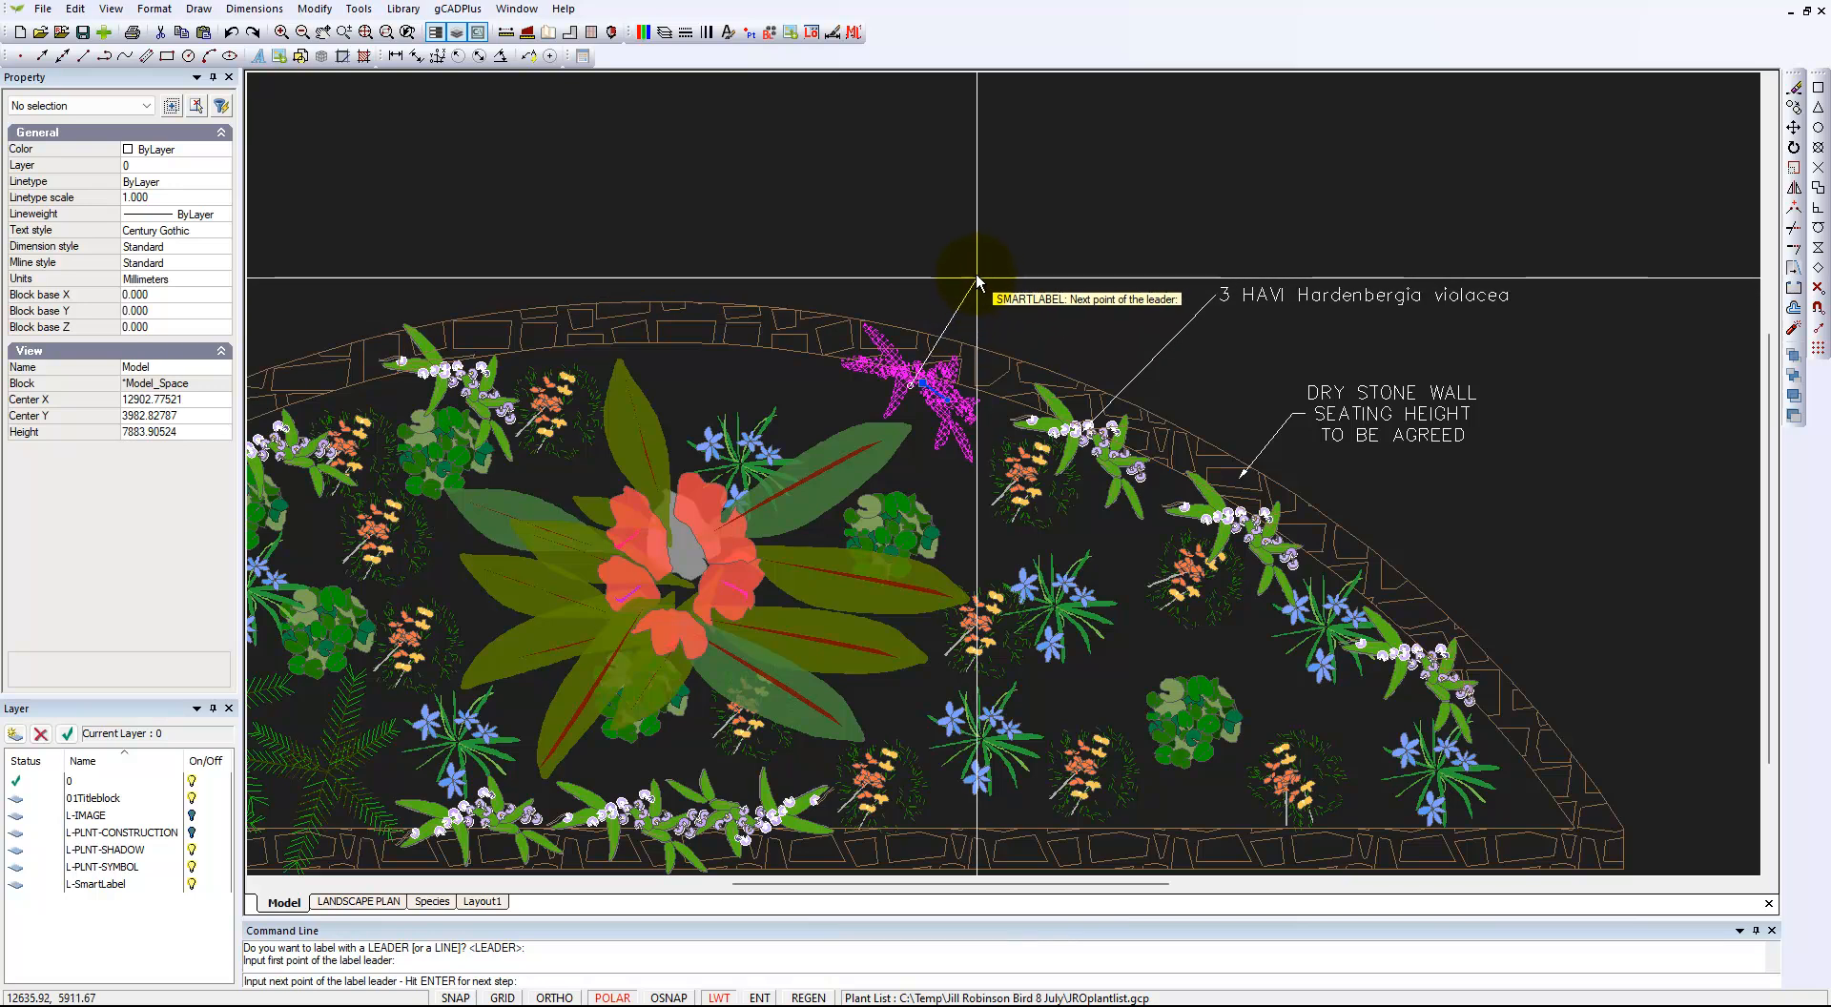
{"action": "left_click", "coordinate": [1028, 267]}
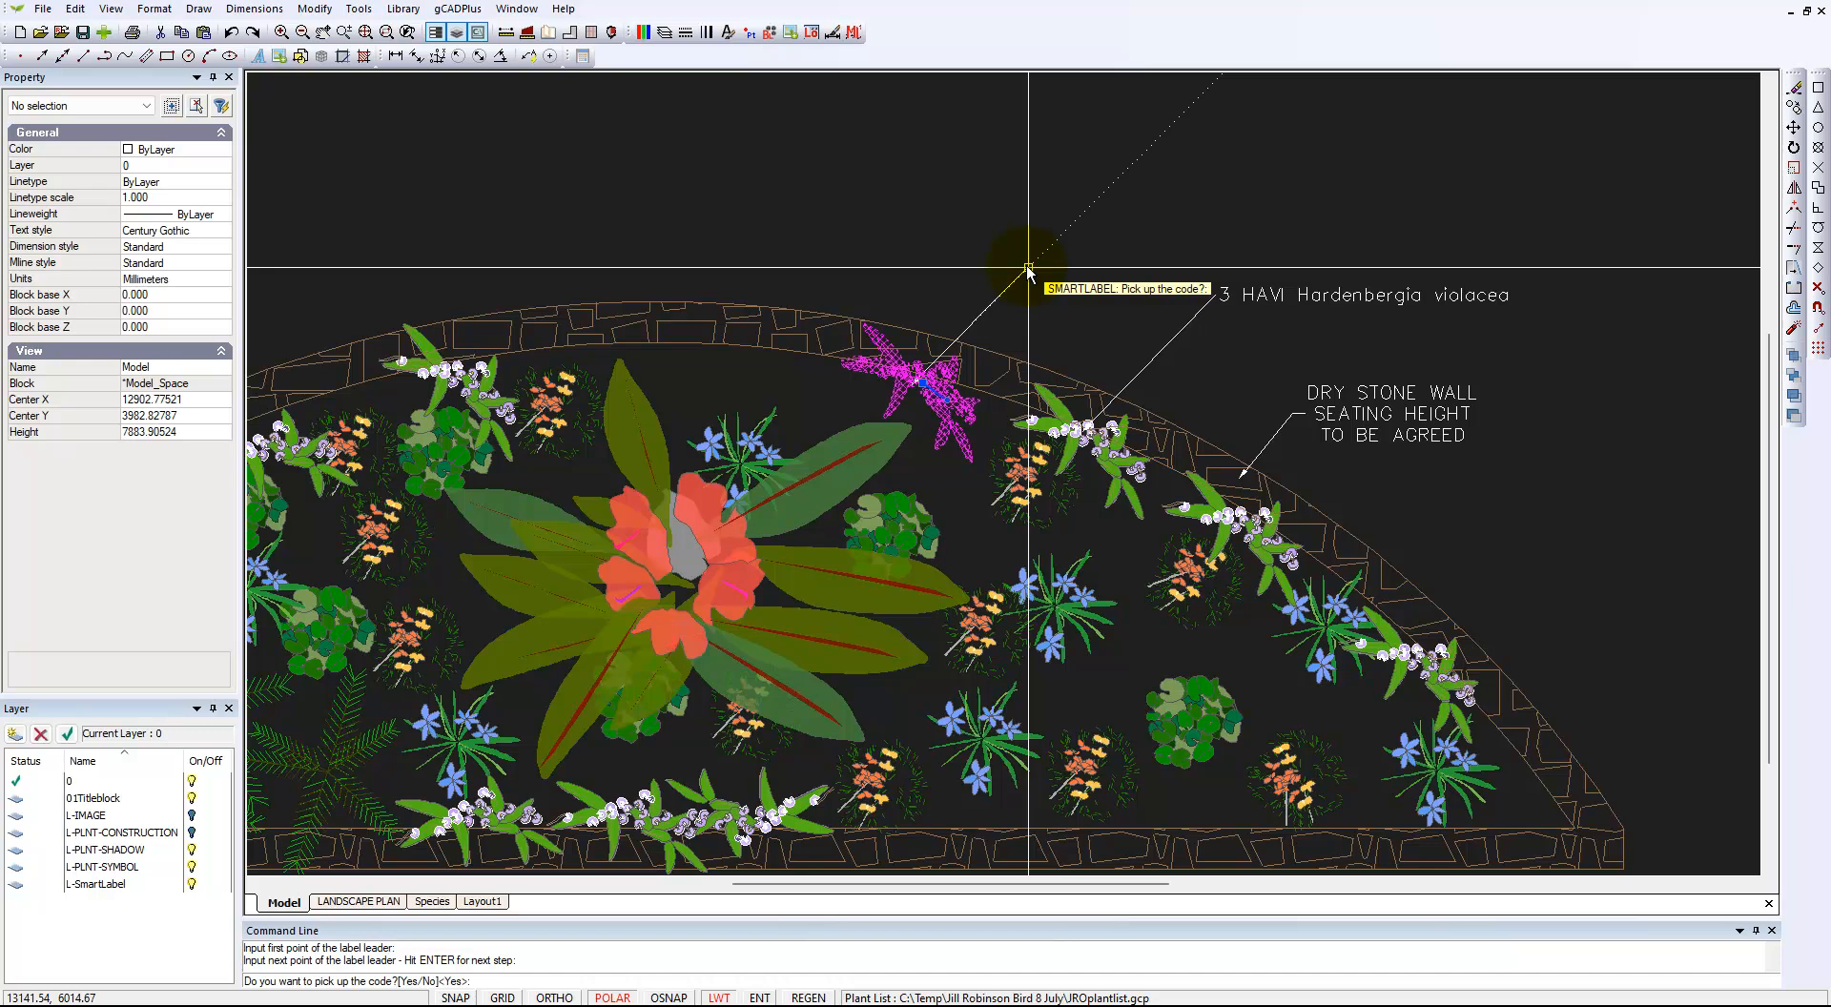
Include code, botanical name and symbol count in the single symbol's label, omit the common name, and finish labelling.
{"action": "key", "text": "Return"}
{"action": "key", "text": "Return"}
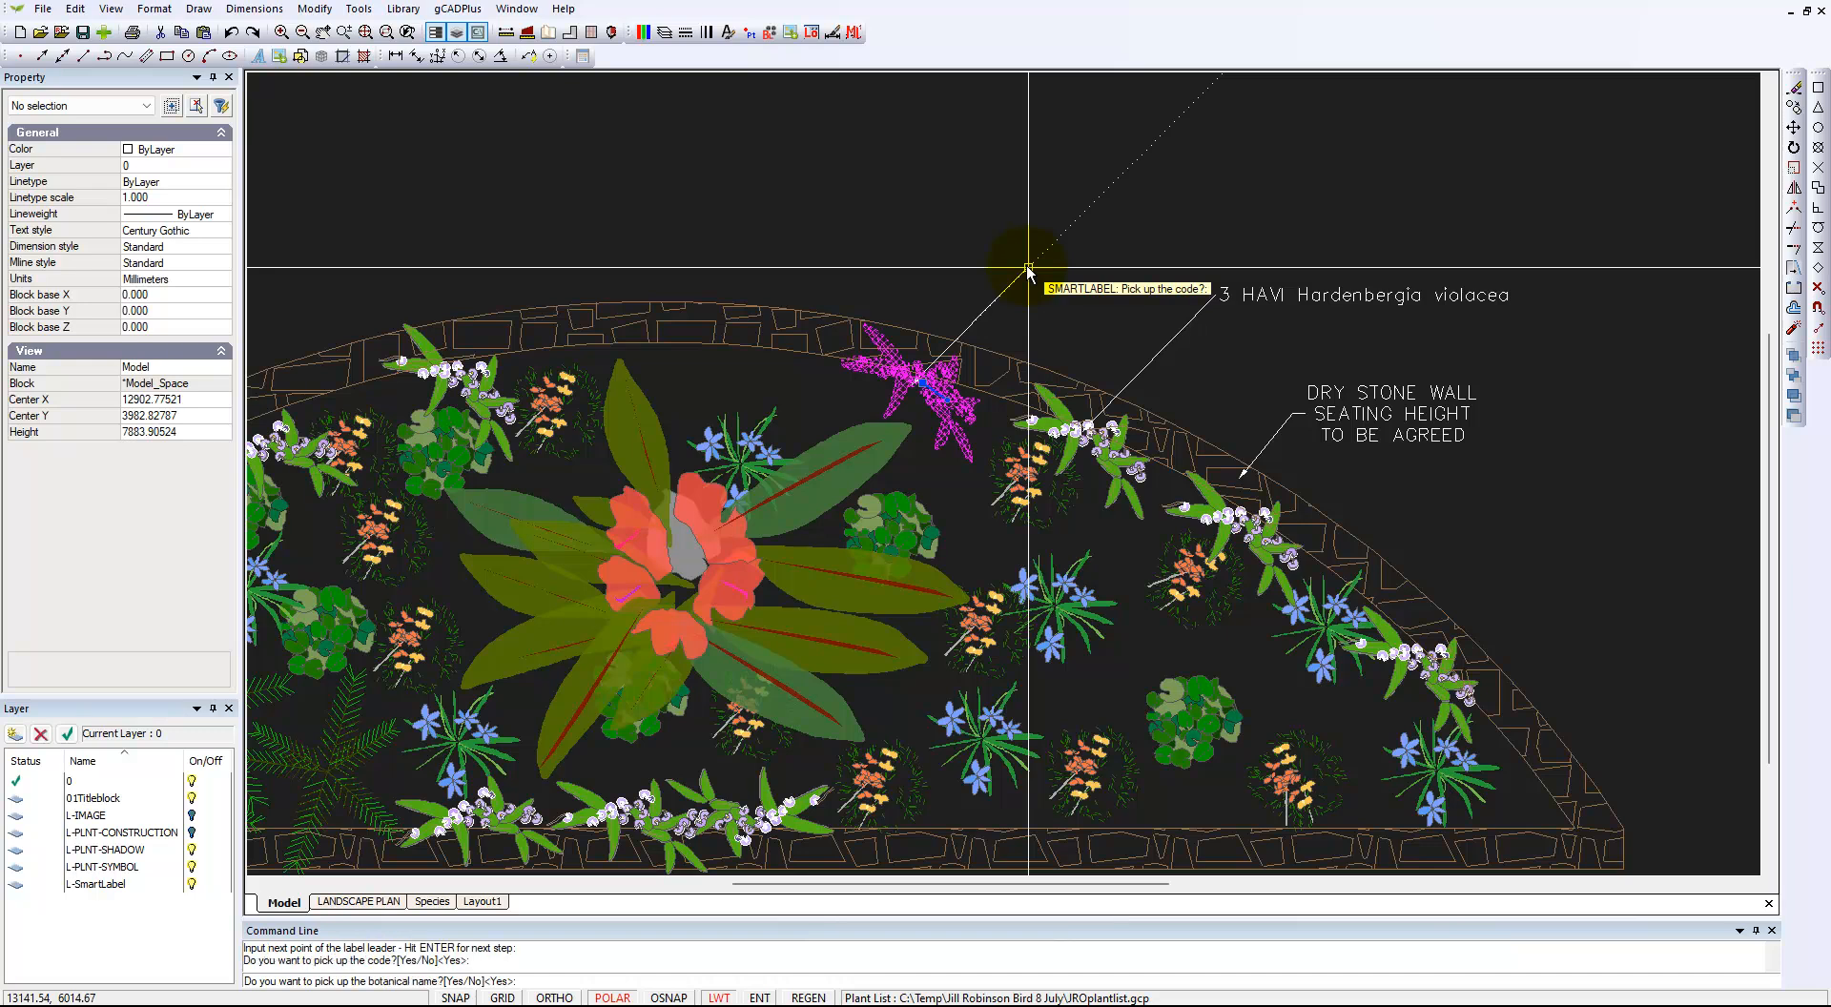
{"action": "key", "text": "Return"}
{"action": "key", "text": "Return"}
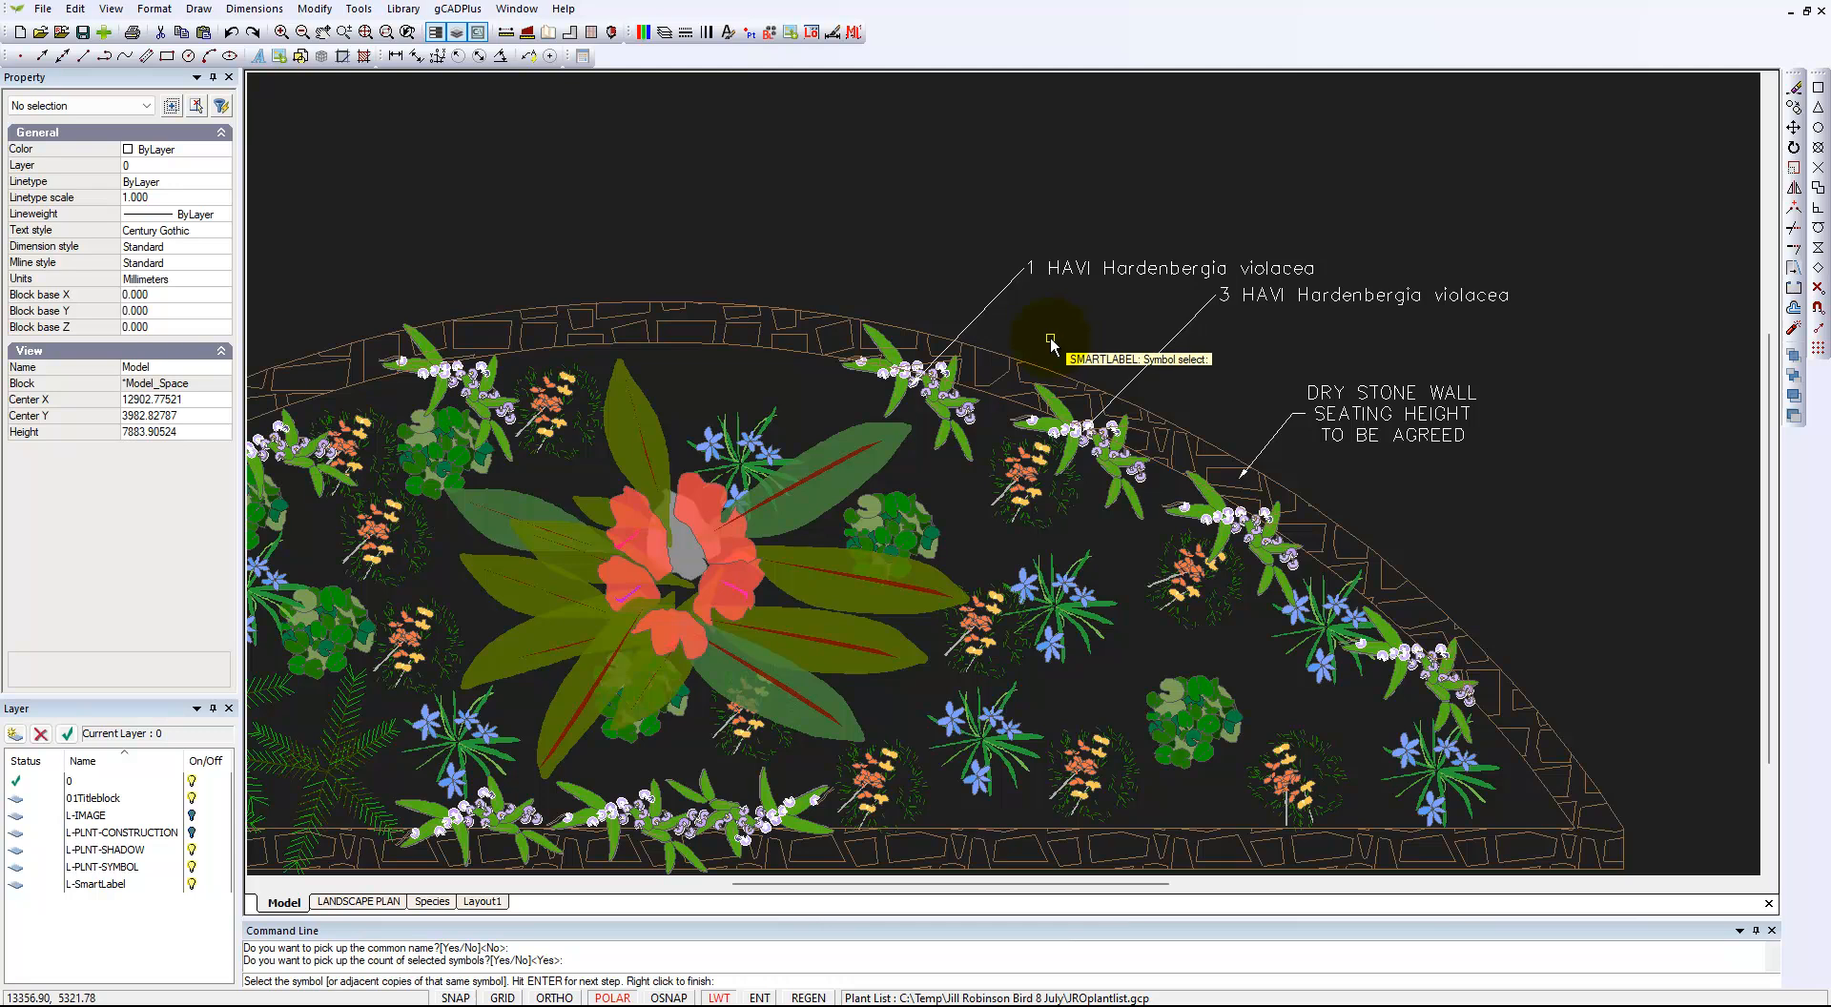
{"action": "left_click", "coordinate": [1135, 274]}
{"action": "left_click", "coordinate": [1133, 268]}
{"action": "right_click", "coordinate": [1113, 316]}
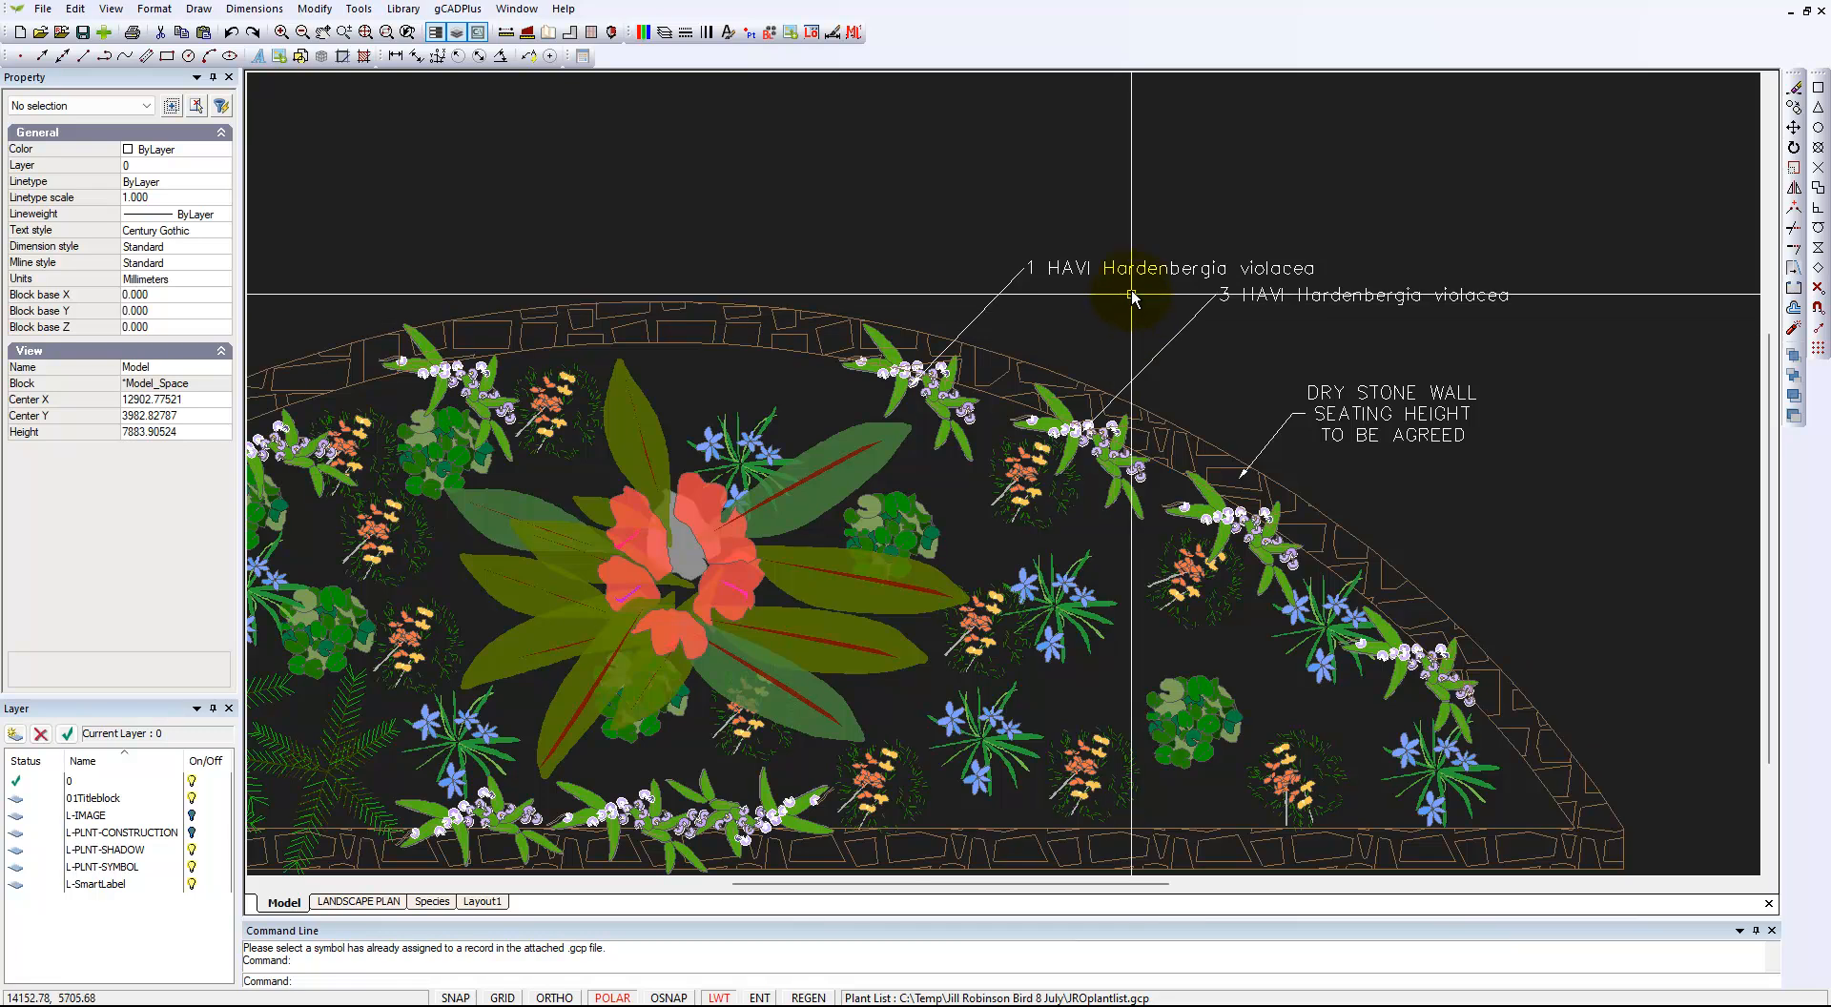
Edit the single-plant label's contents to read only "Hardenbergia violacea", removing the quantity and code.
{"action": "left_click", "coordinate": [1130, 270]}
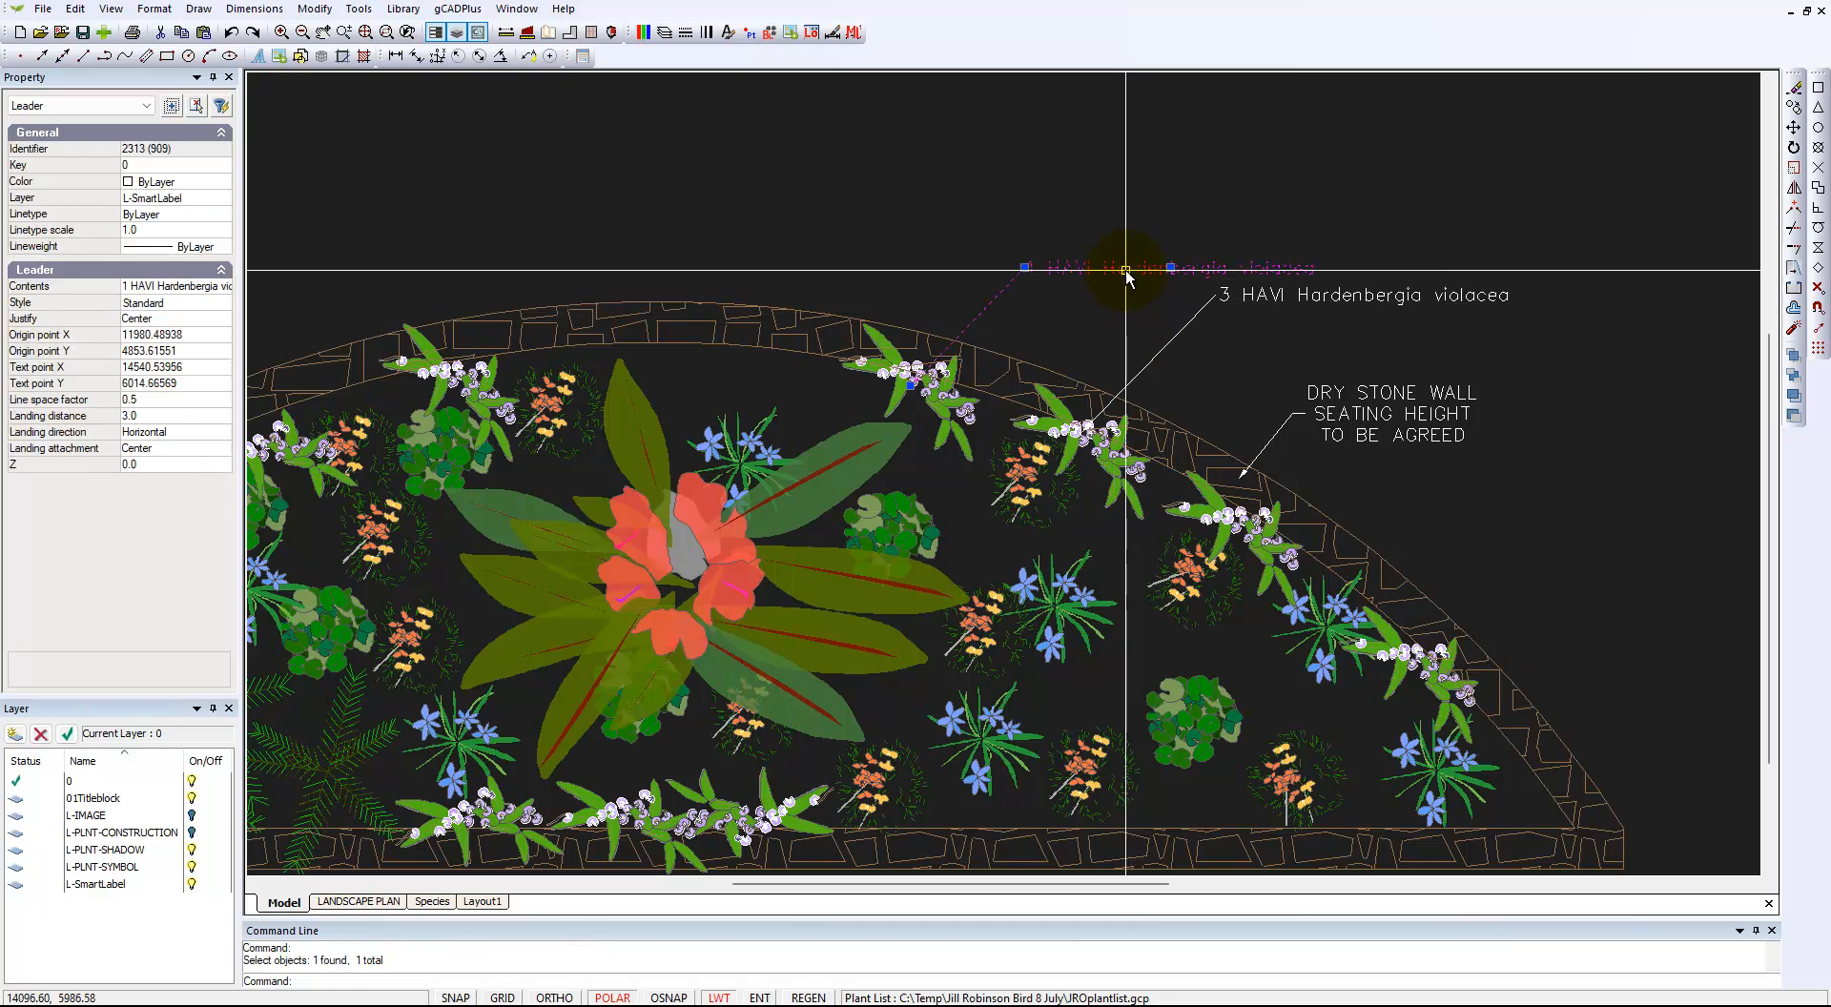
{"action": "double_click", "coordinate": [184, 288]}
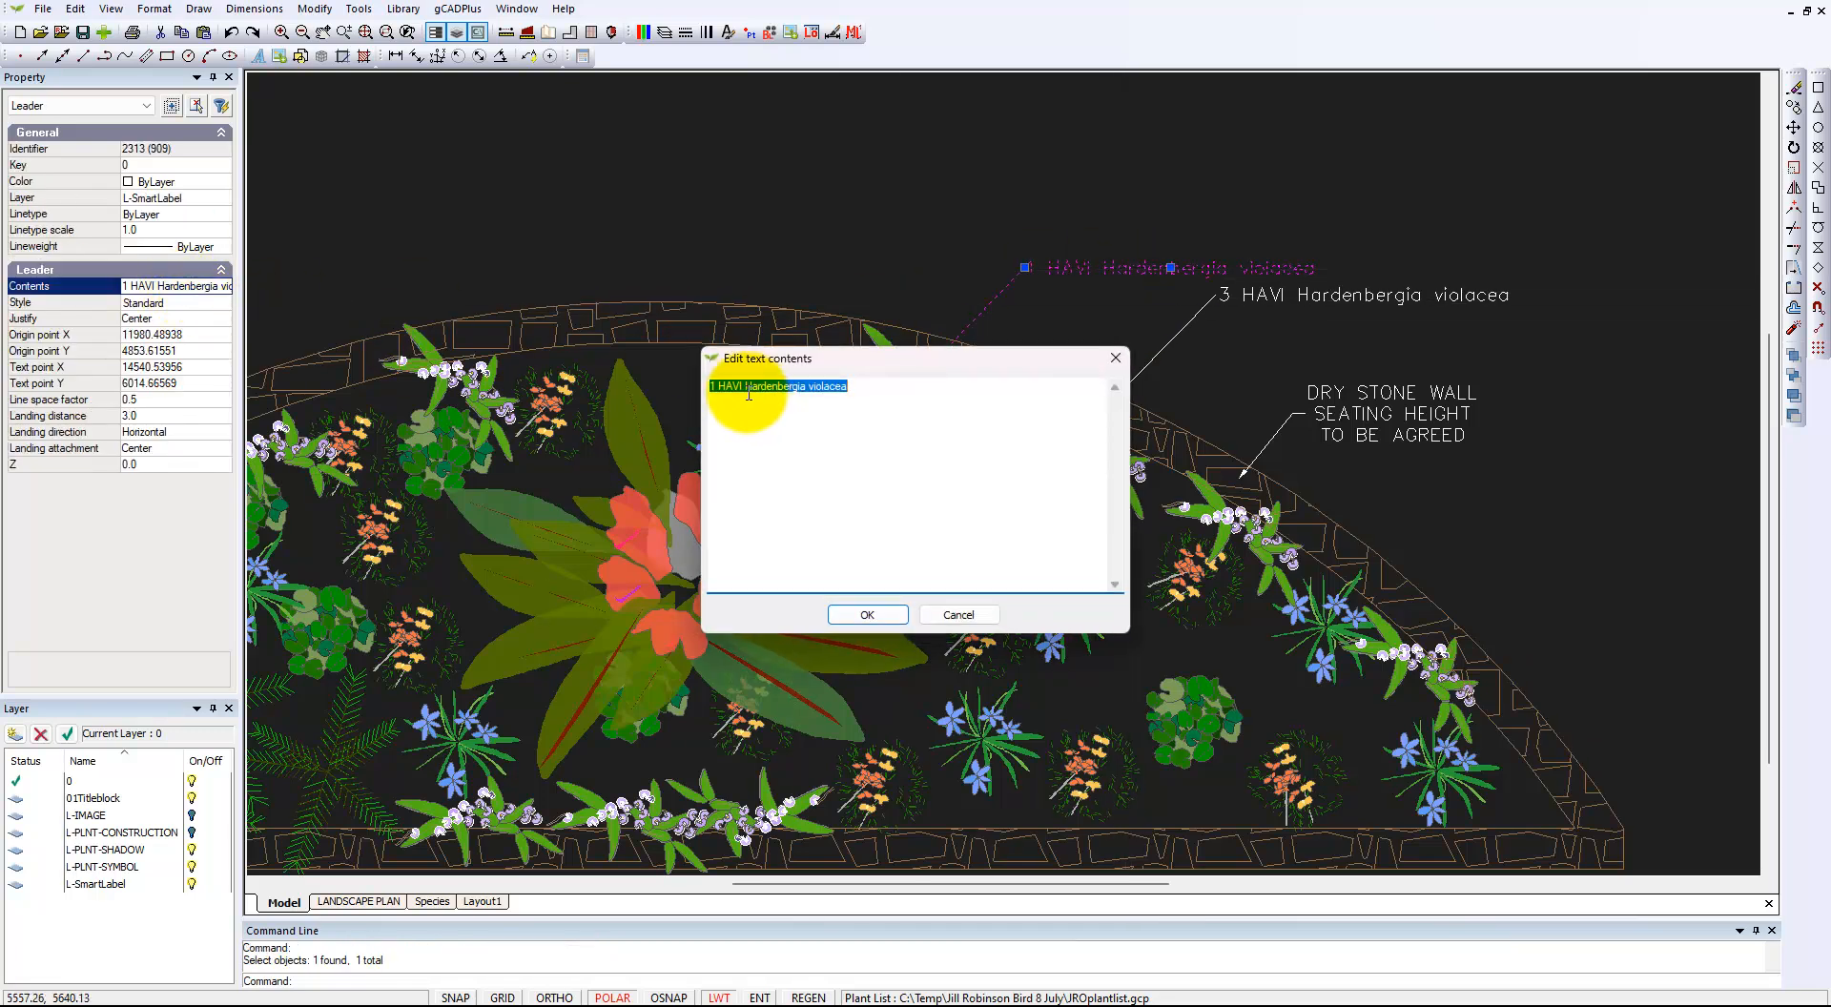
{"action": "left_click", "coordinate": [745, 387]}
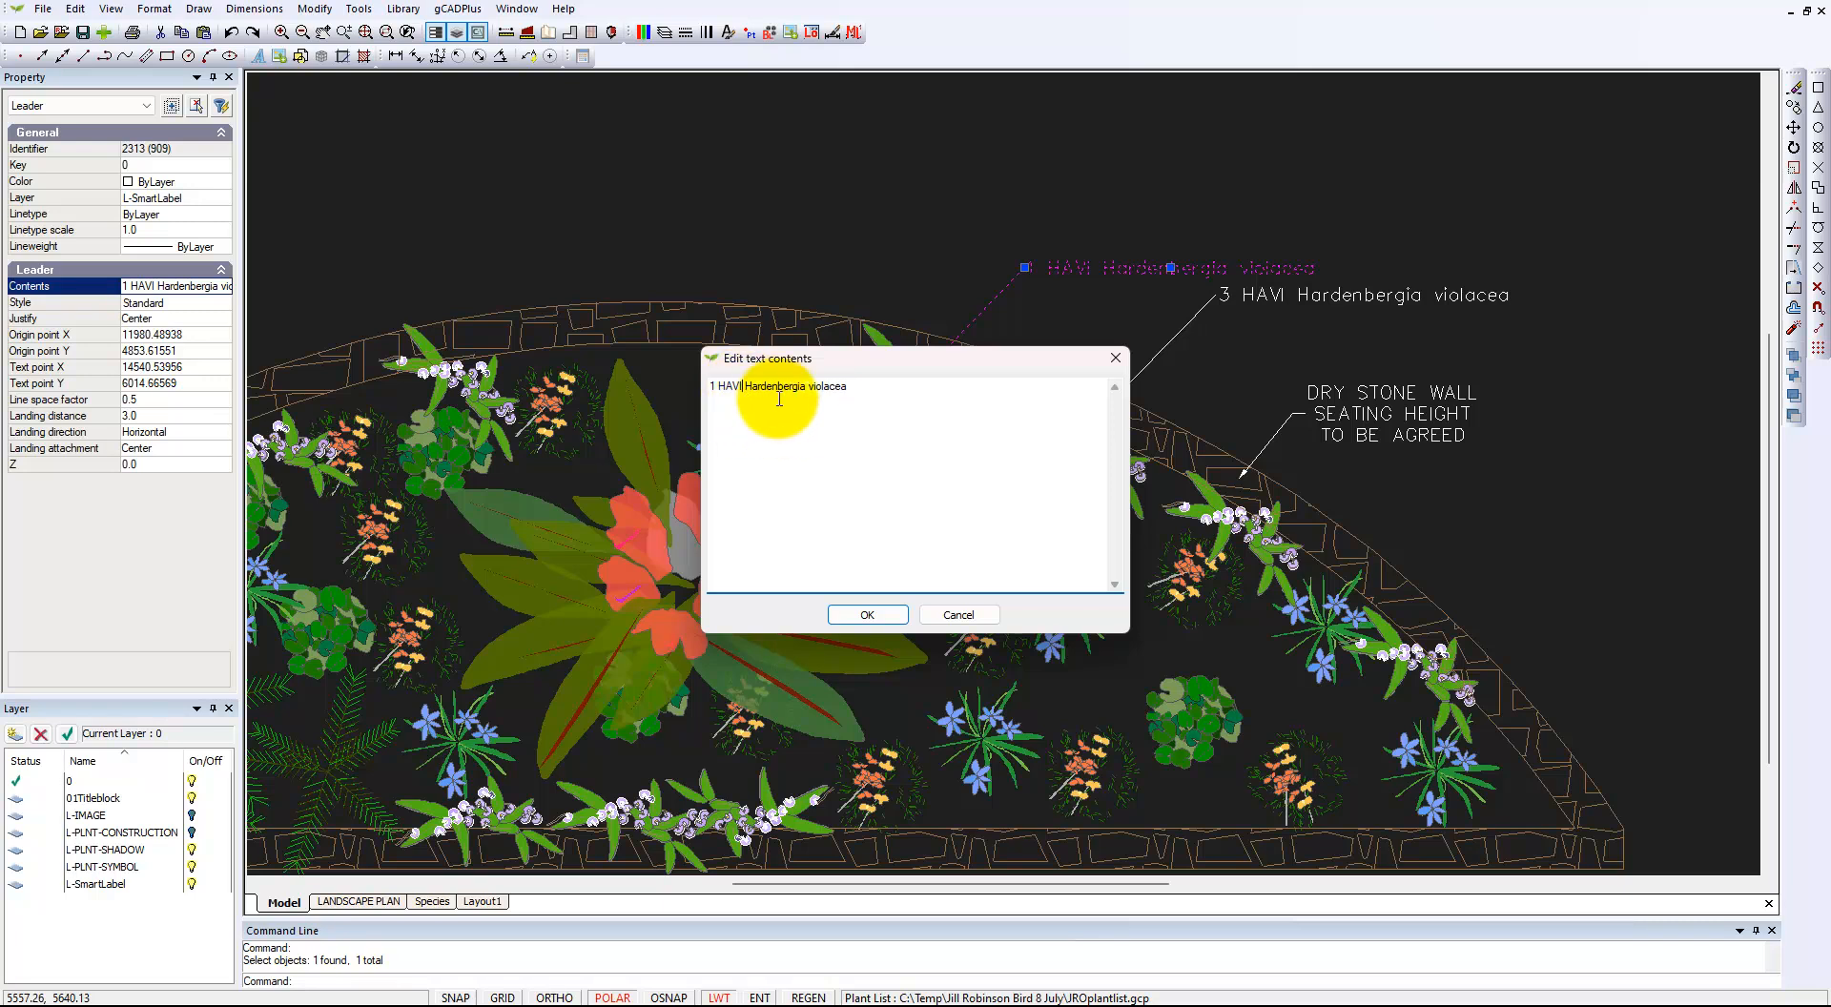
{"action": "key", "text": "BackSpace"}
{"action": "key", "text": "BackSpace"}
{"action": "key", "text": "BackSpace"}
{"action": "key", "text": "BackSpace"}
{"action": "key", "text": "BackSpace"}
{"action": "key", "text": "BackSpace"}
{"action": "key", "text": "BackSpace"}
{"action": "key", "text": "Delete"}
{"action": "left_click", "coordinate": [878, 620]}
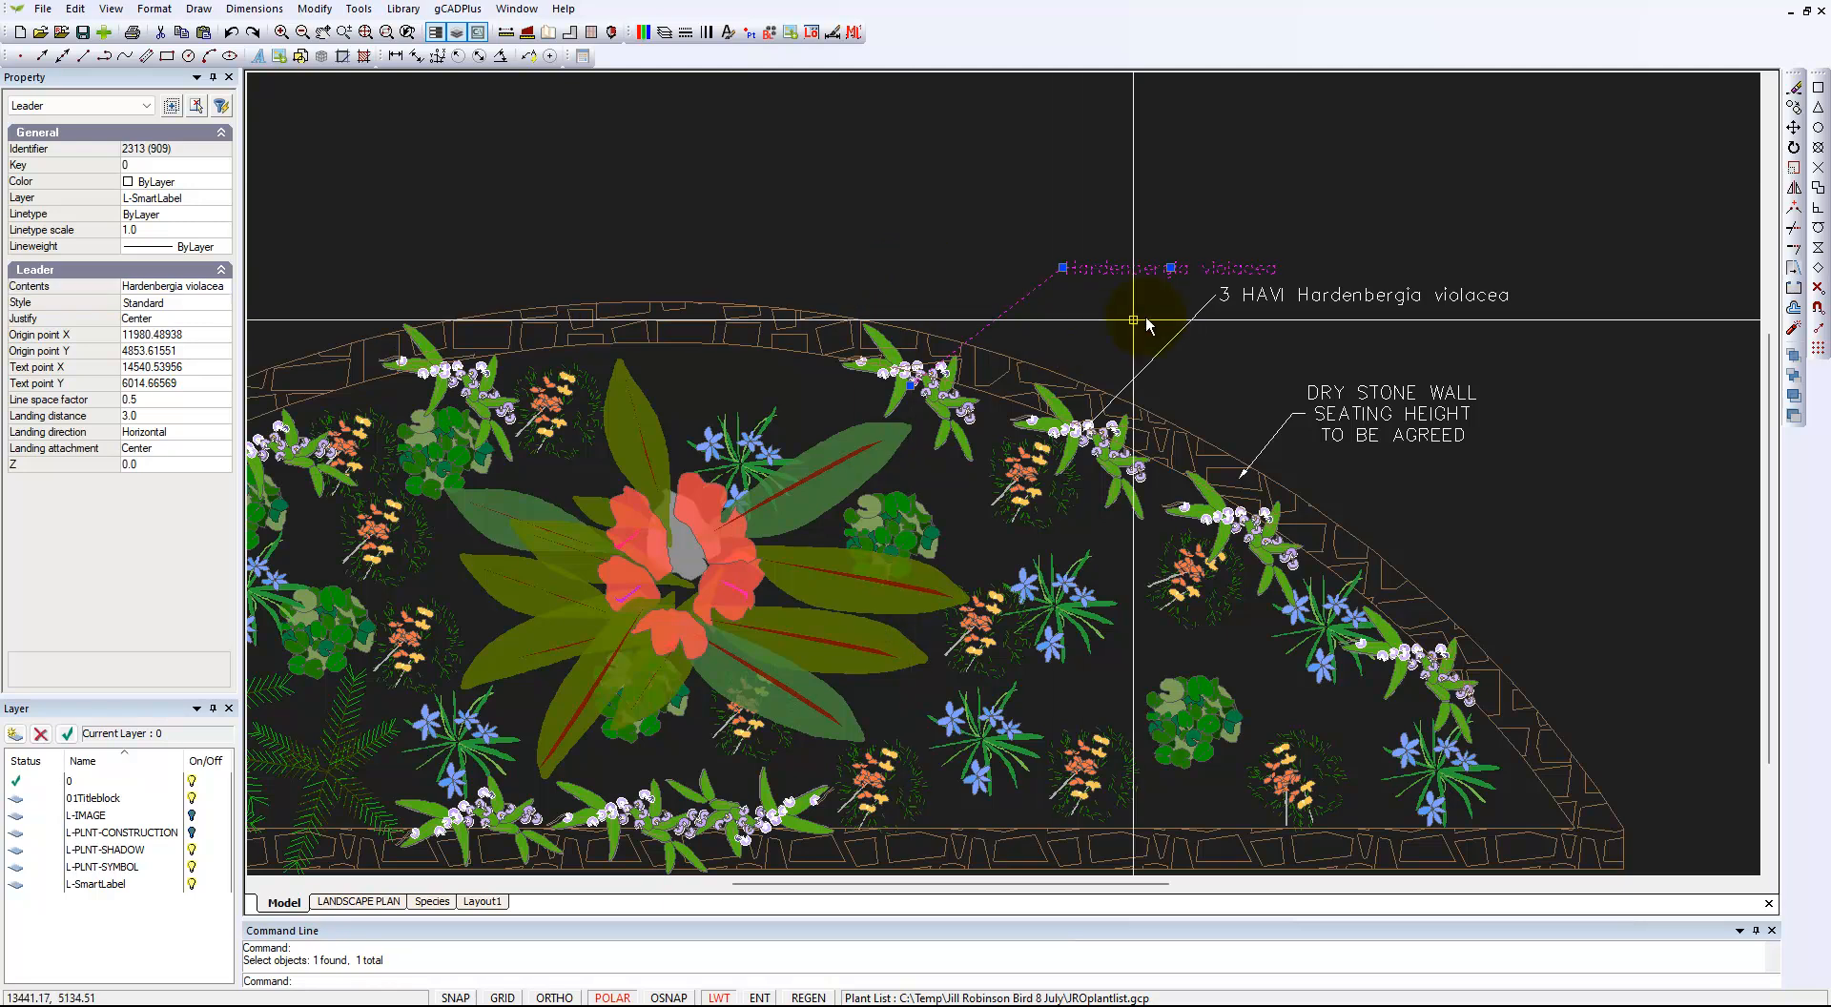
Move the edited label's text to the left of its symbol, above the curved wall, and deselect the leader.
{"action": "left_click", "coordinate": [1171, 268]}
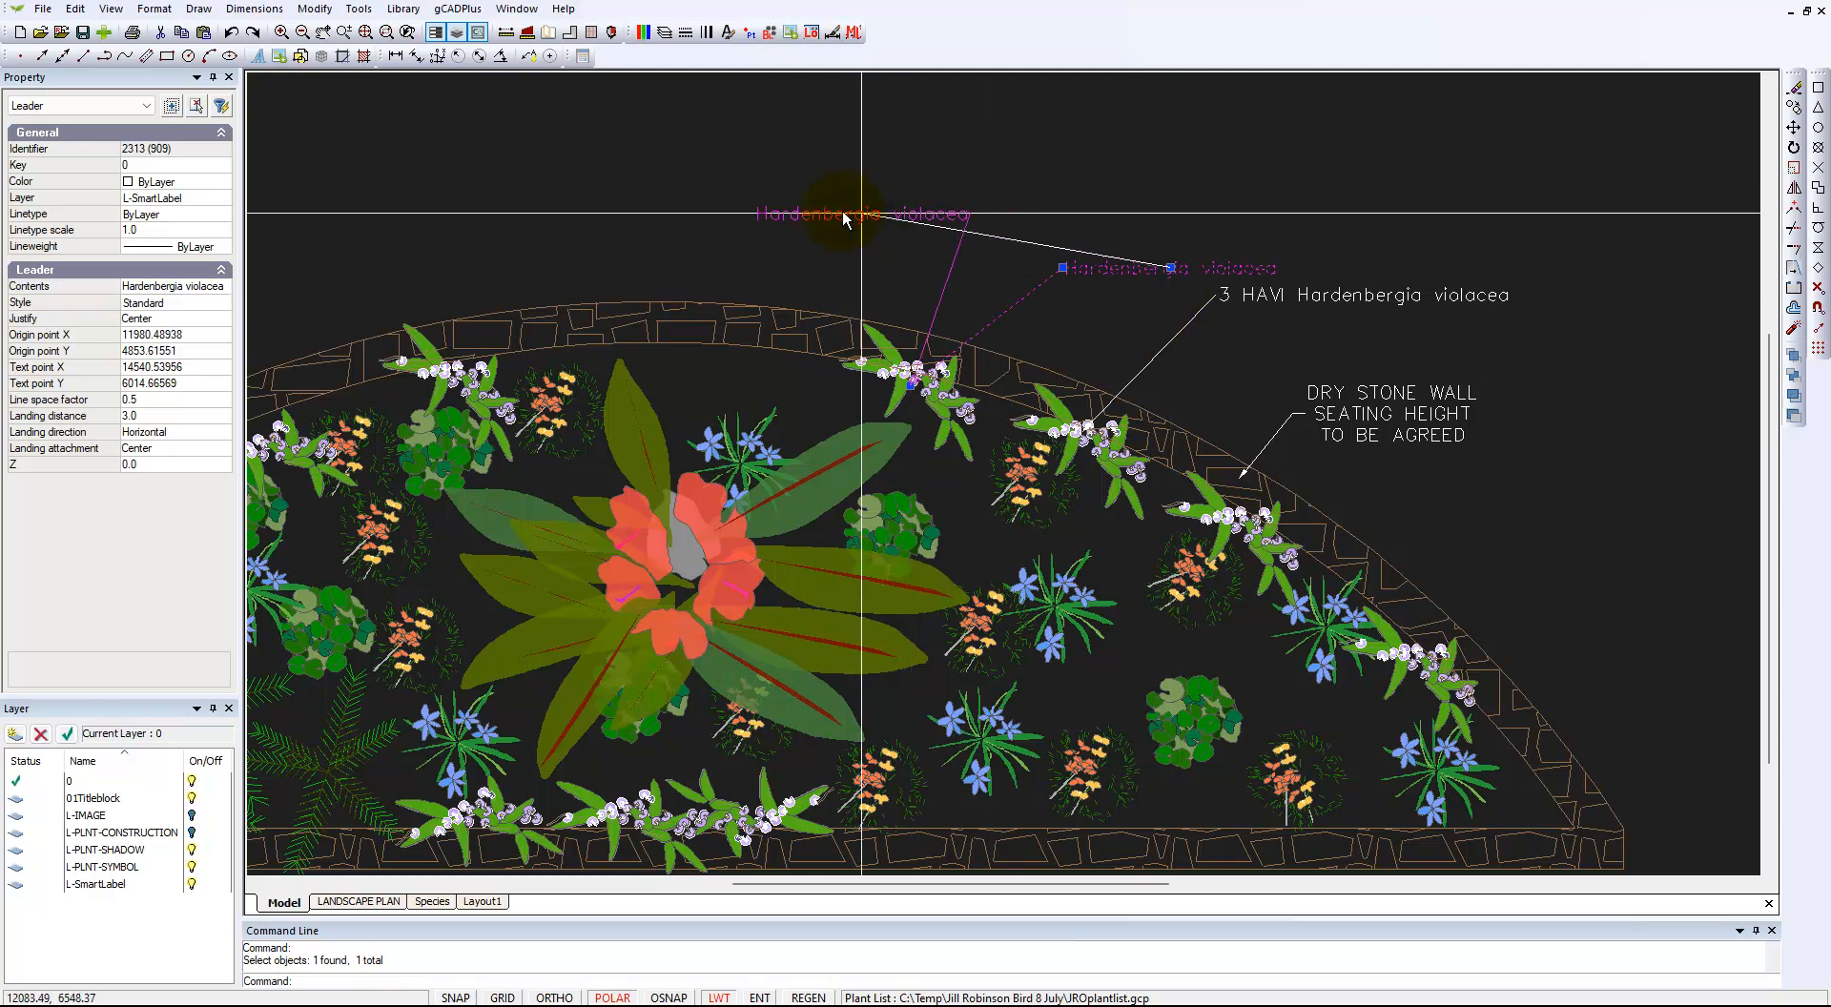
{"action": "left_click", "coordinate": [776, 241]}
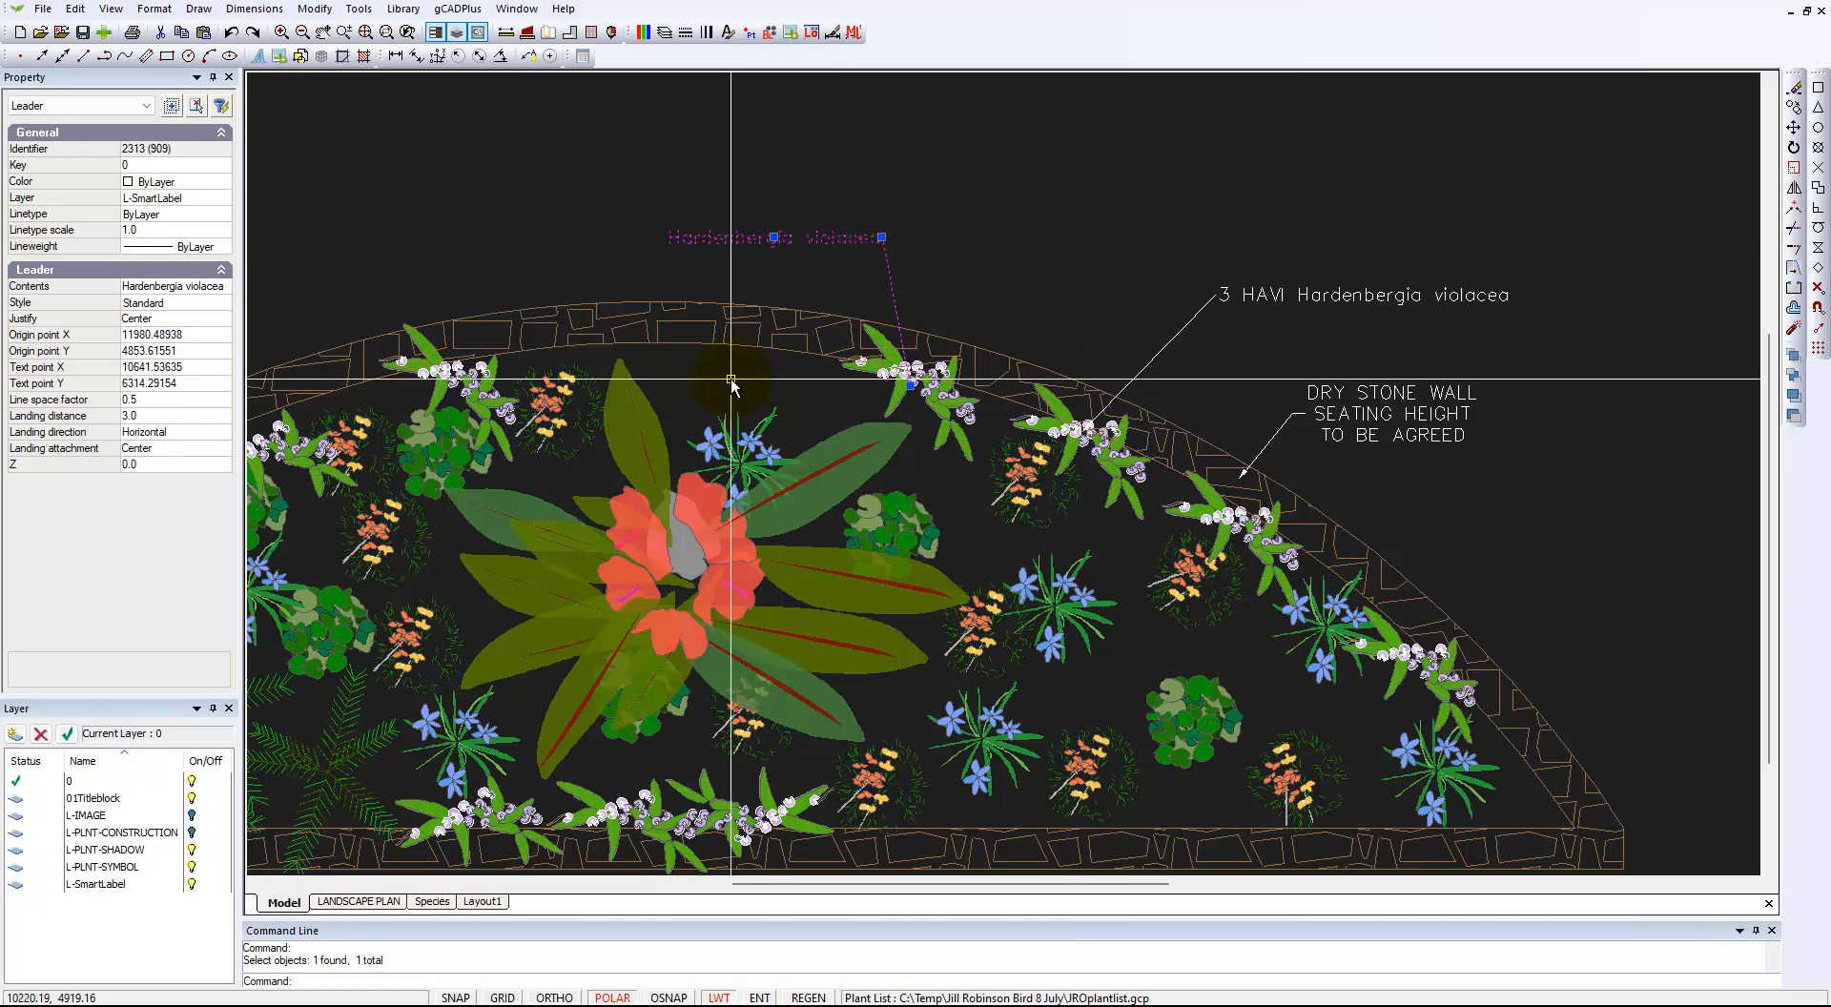
{"action": "key", "text": "Escape"}
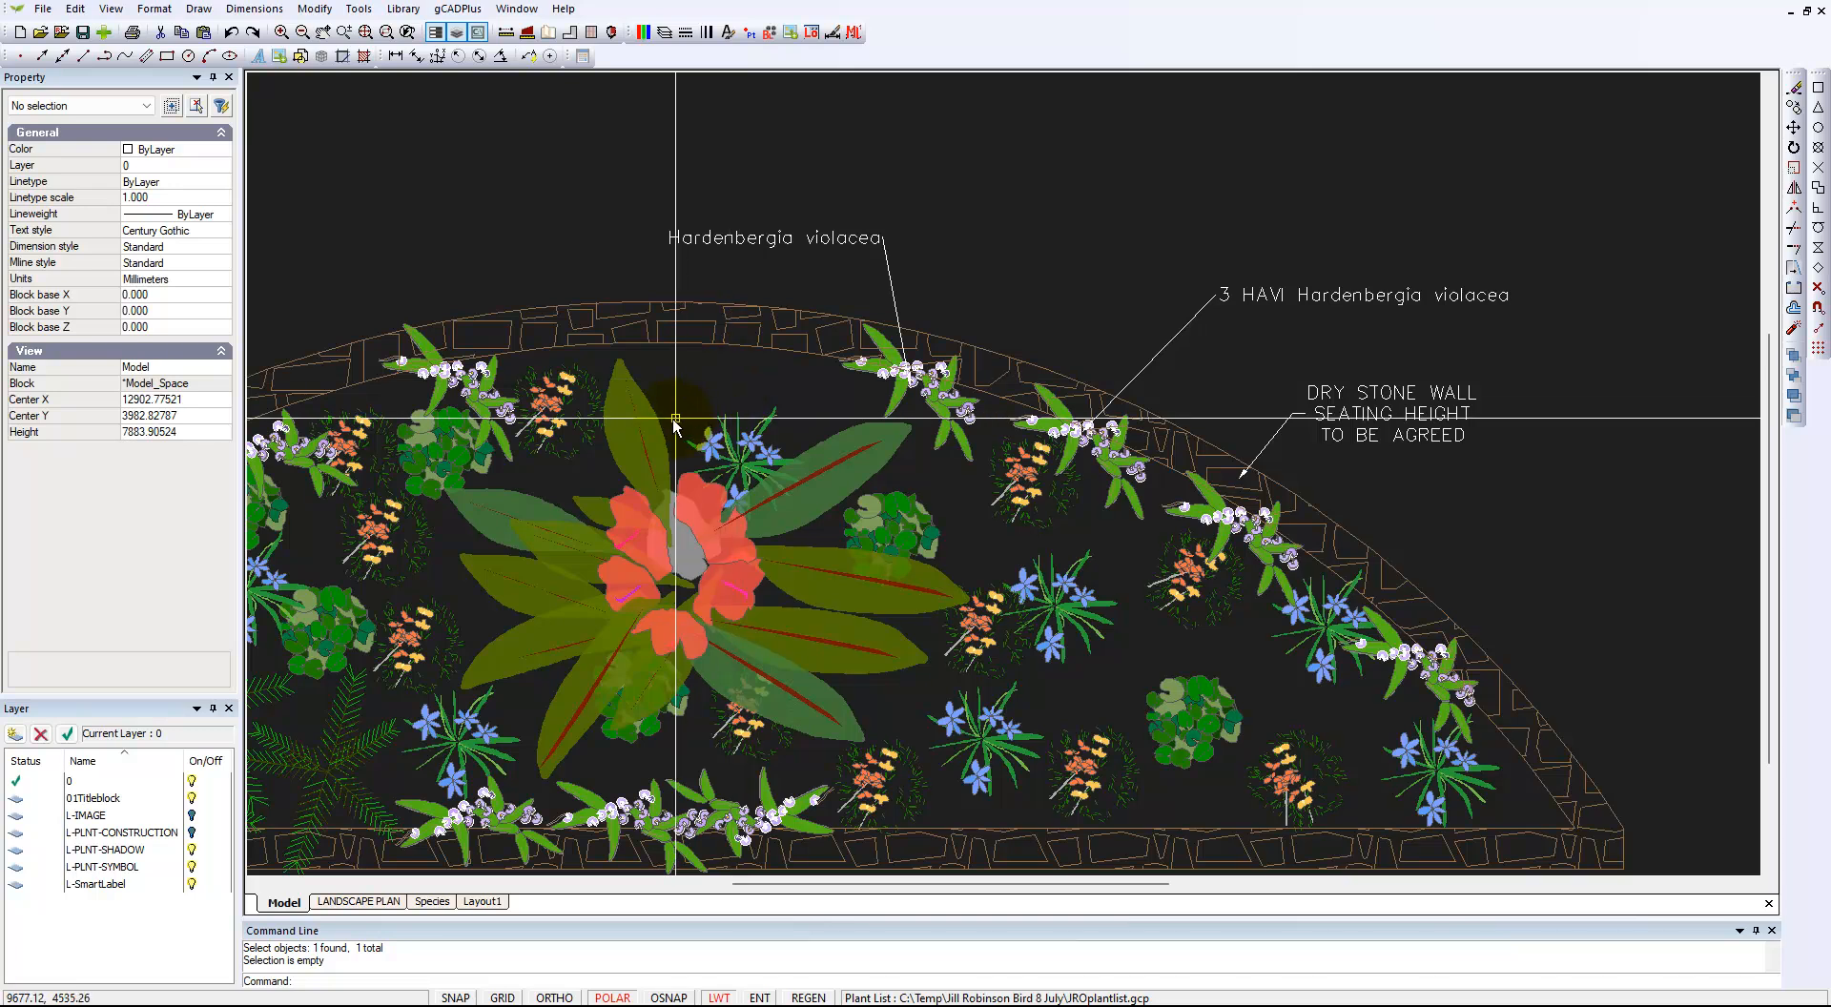
{"action": "left_click", "coordinate": [818, 235]}
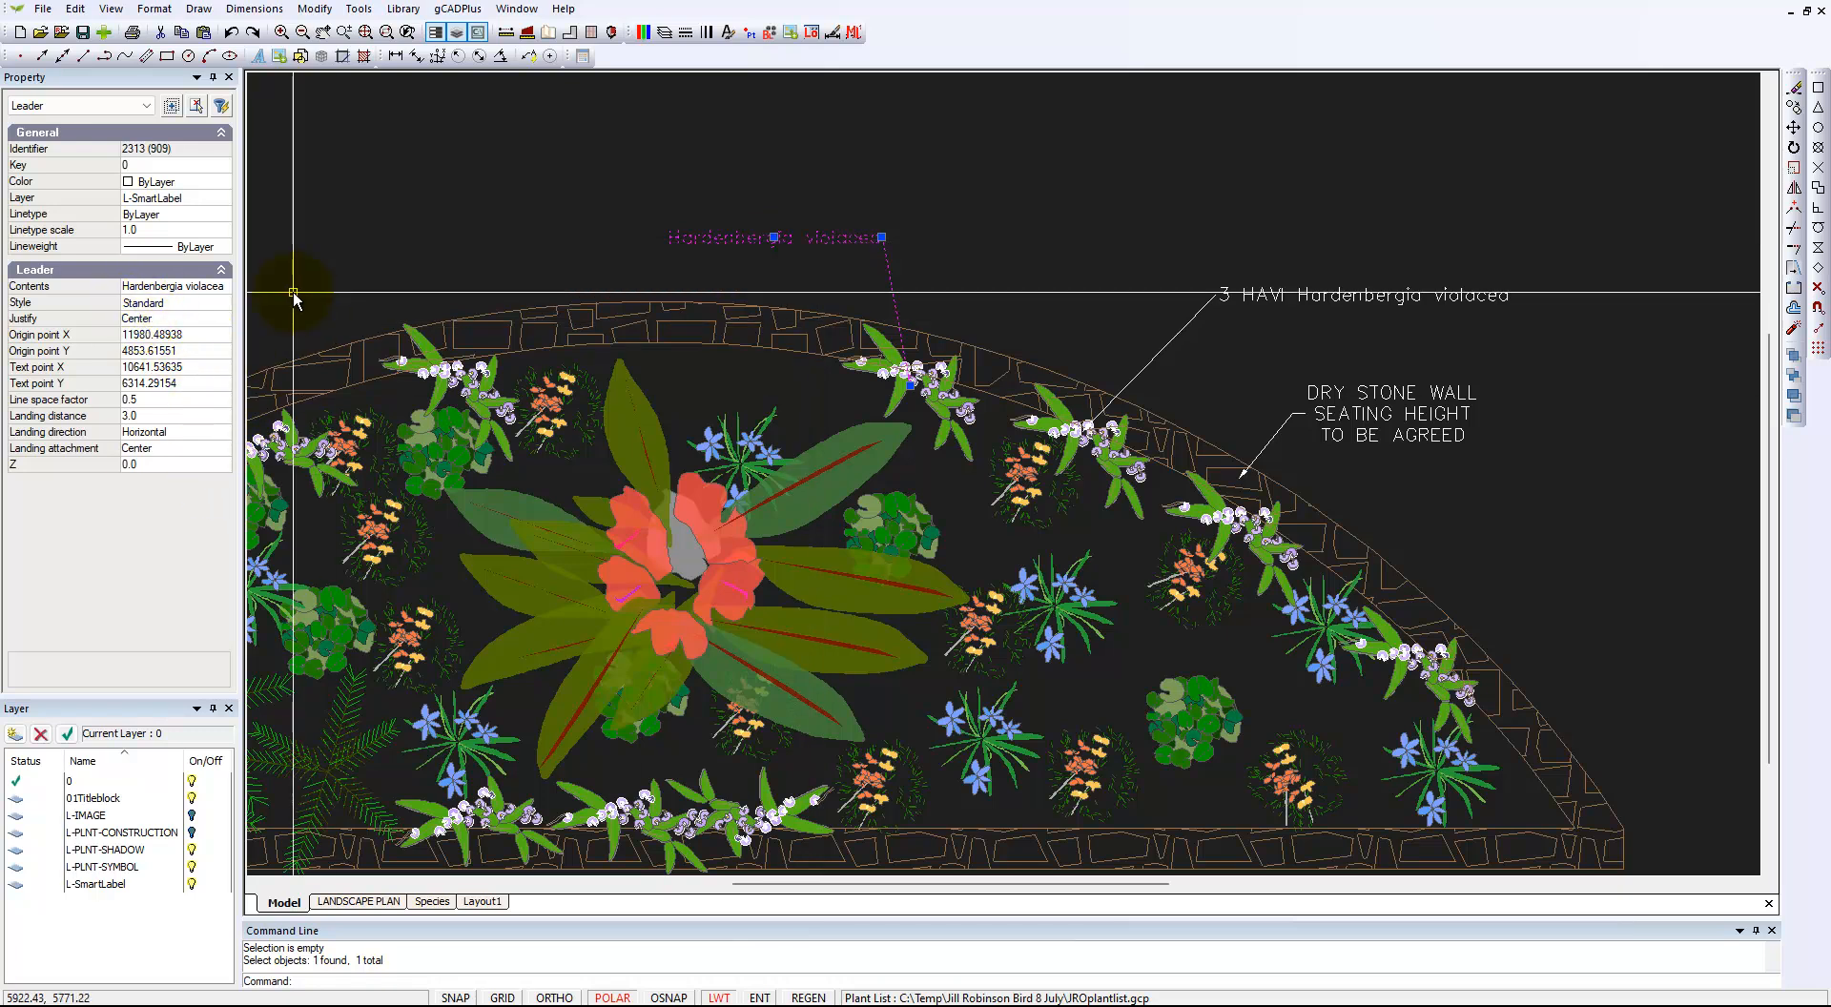
{"action": "key", "text": "Escape"}
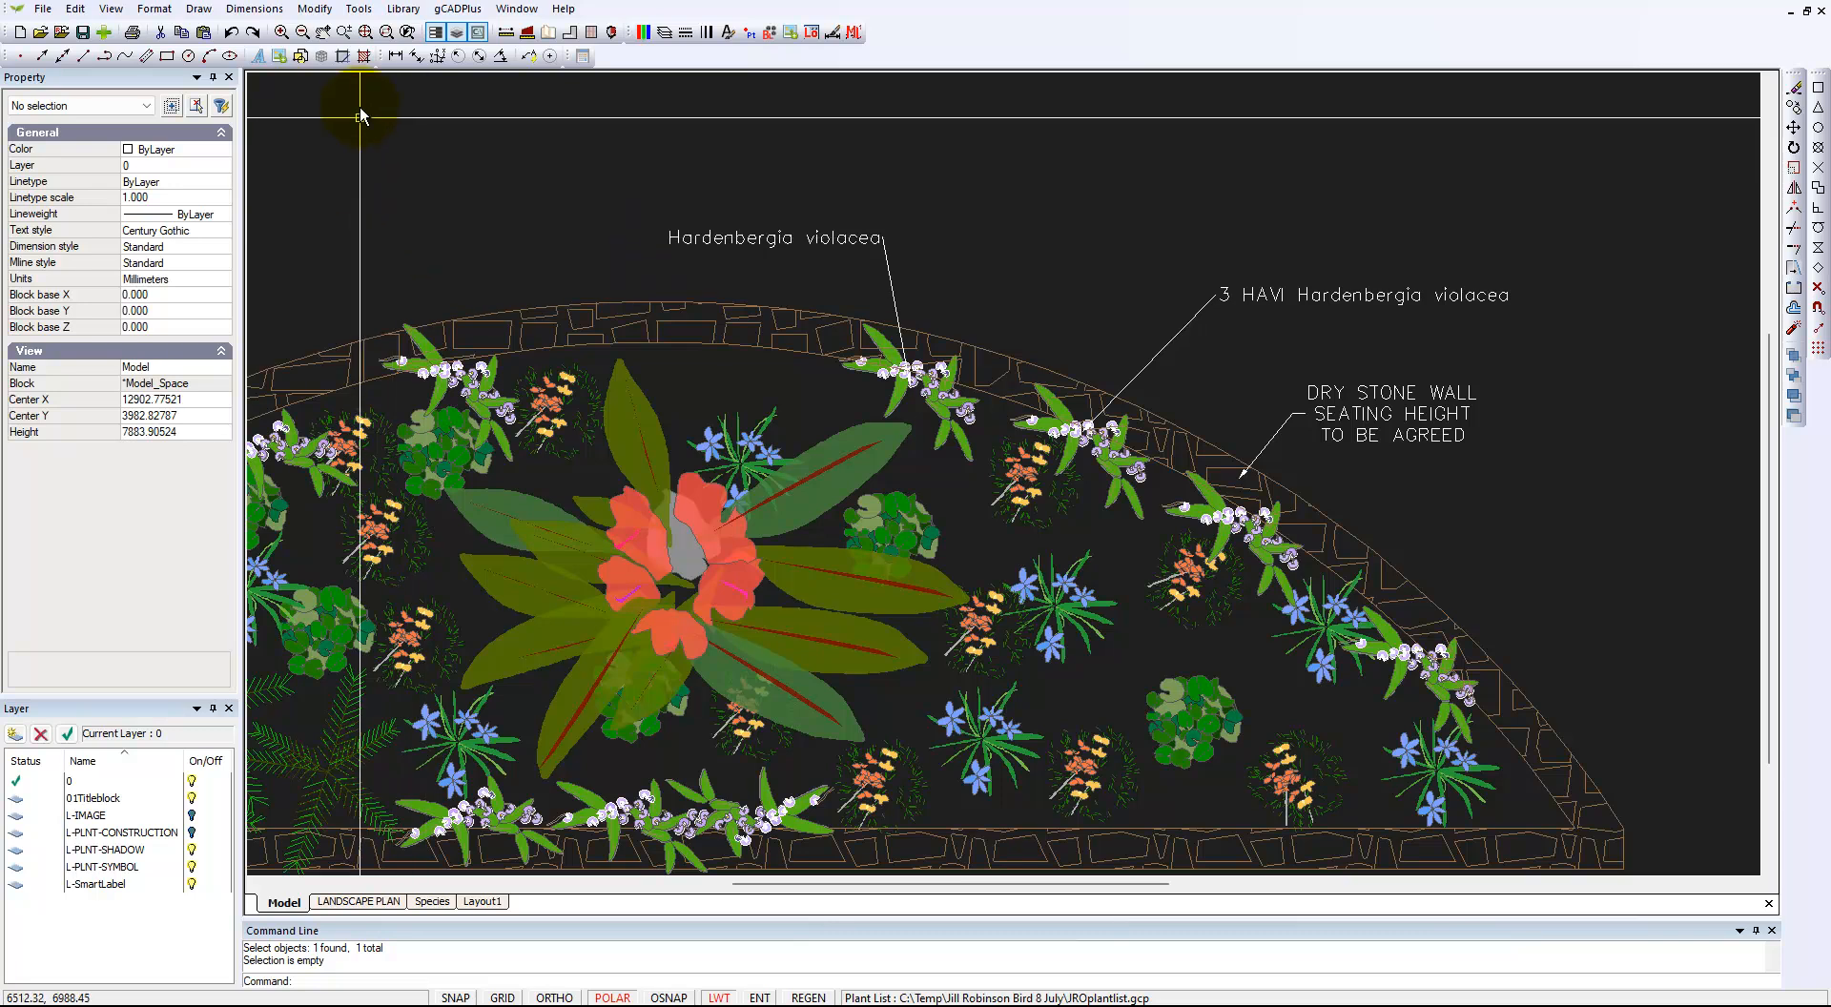
Create a new dimension style alongside the existing Standard and LabelSymbol styles.
{"action": "left_click", "coordinate": [280, 11]}
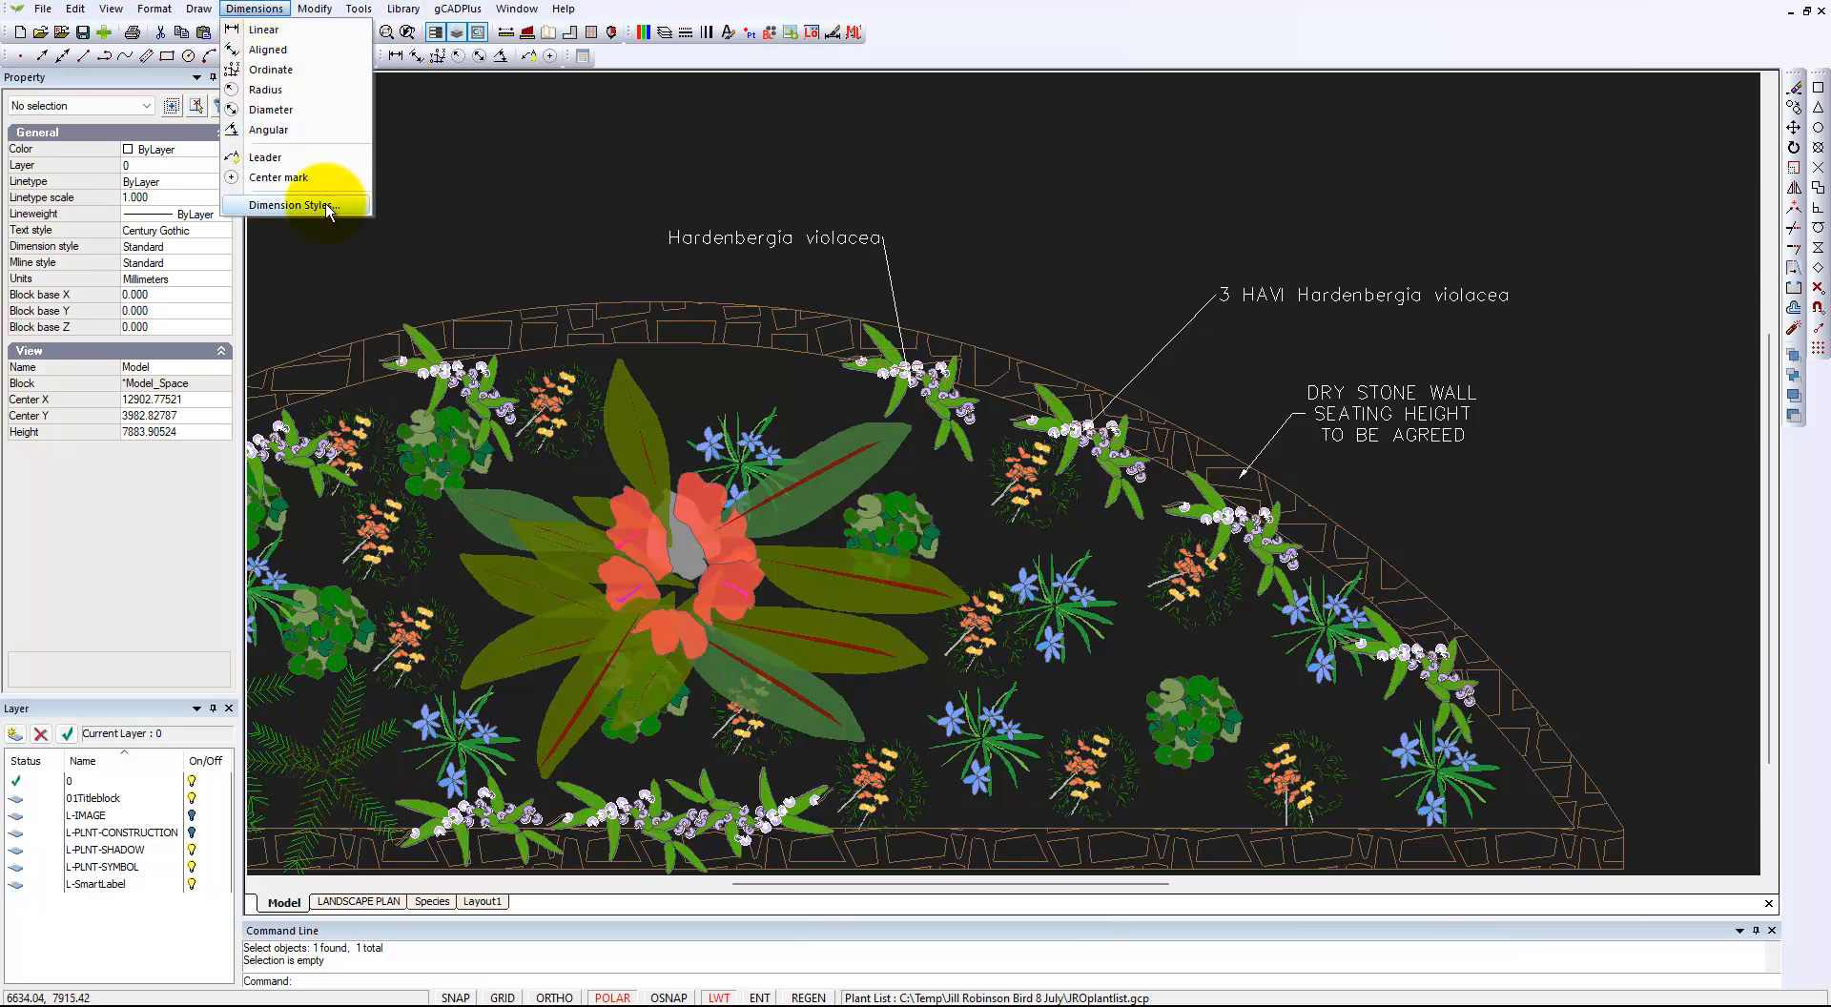
{"action": "left_click", "coordinate": [305, 176]}
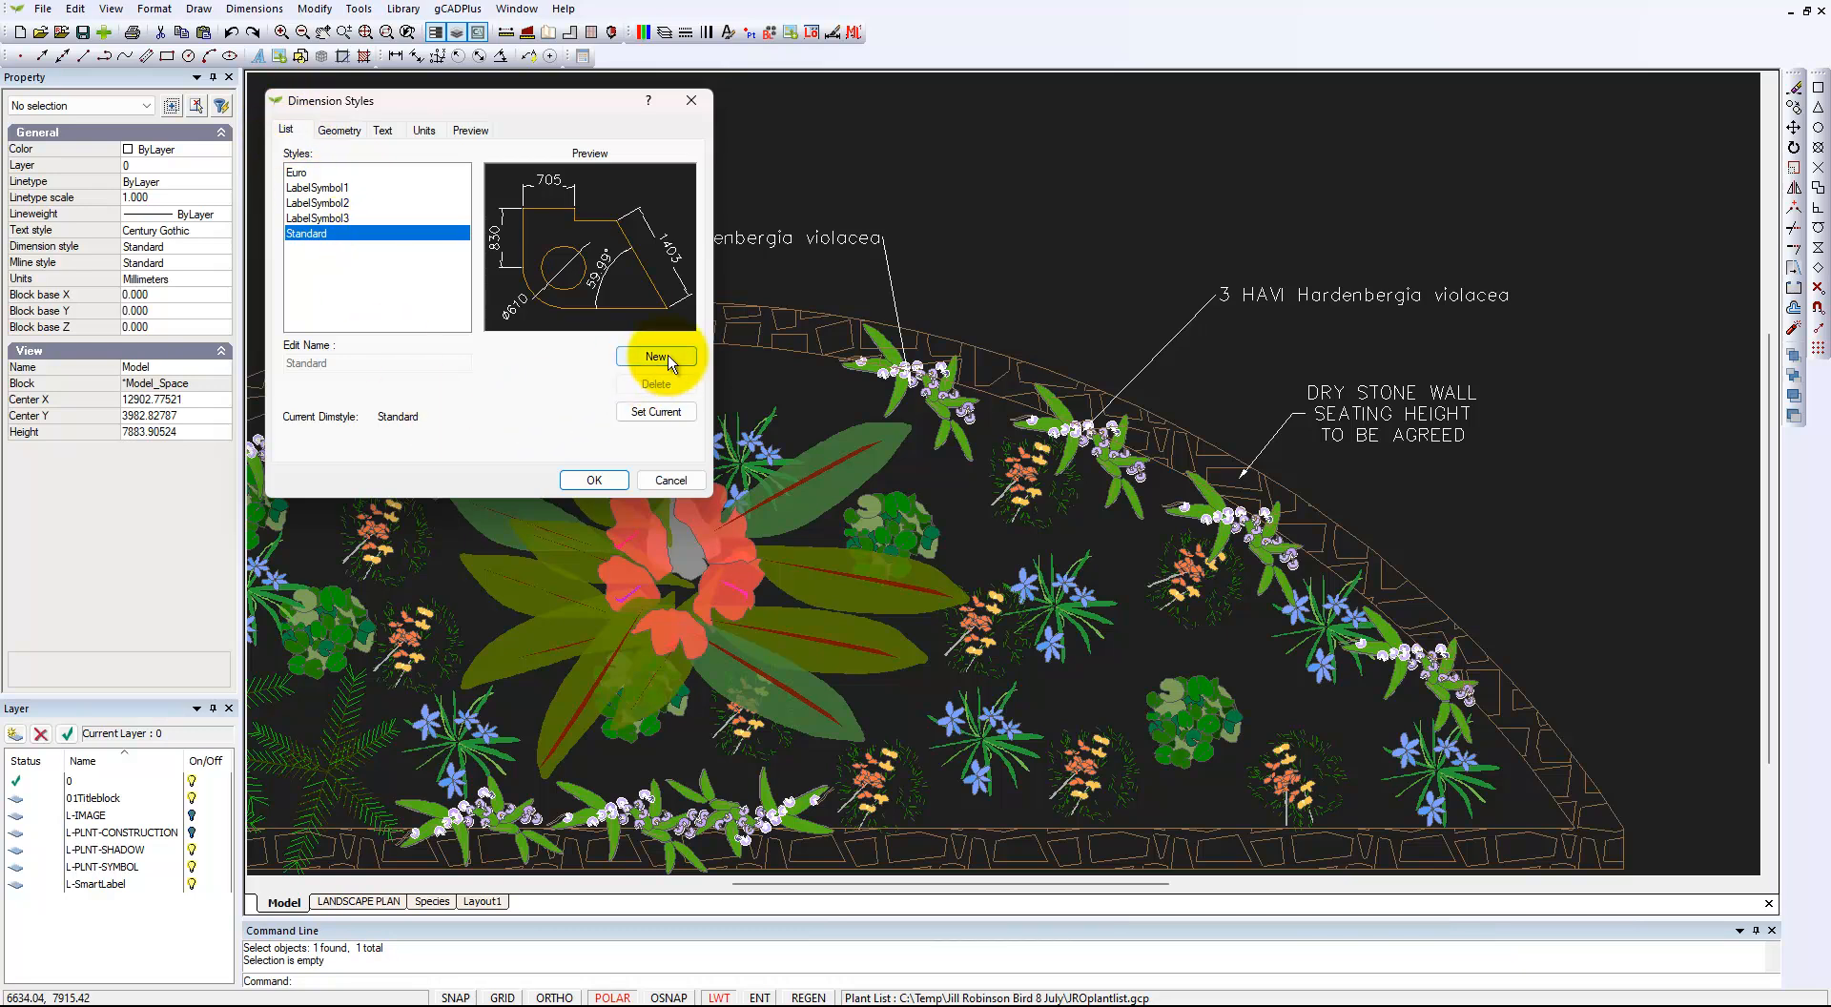
{"action": "left_click", "coordinate": [624, 358]}
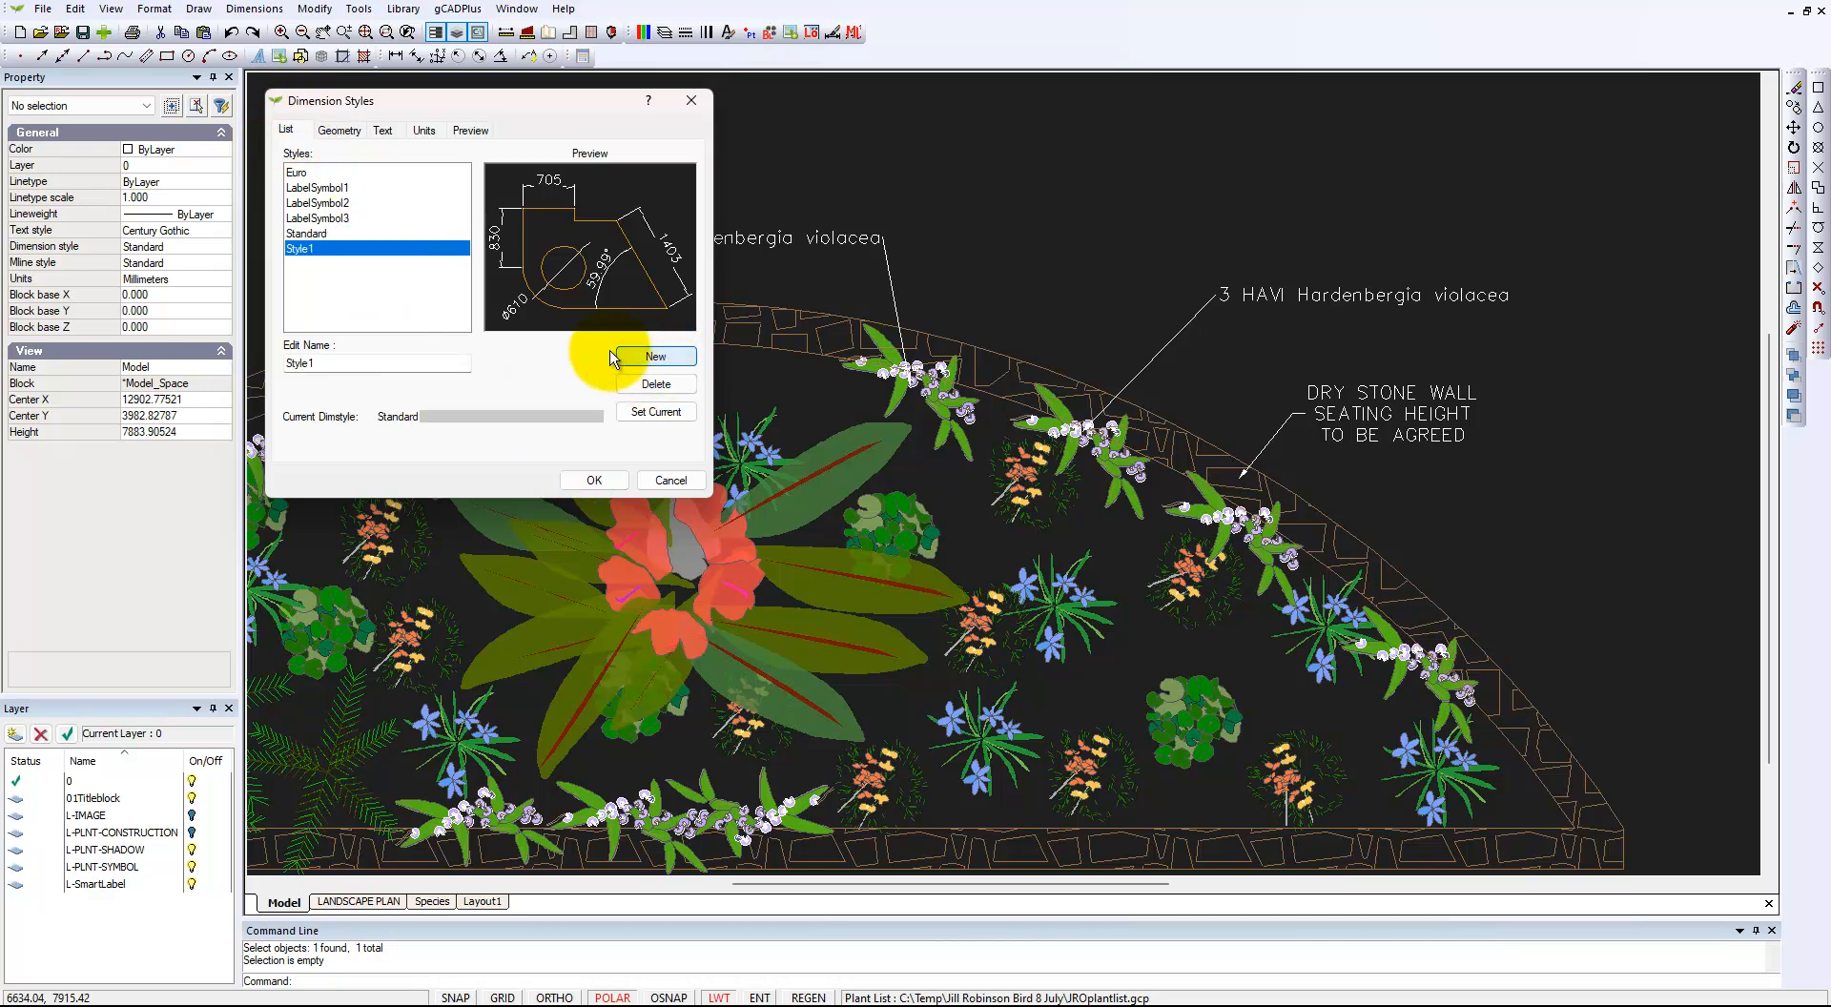
{"action": "left_click", "coordinate": [367, 363]}
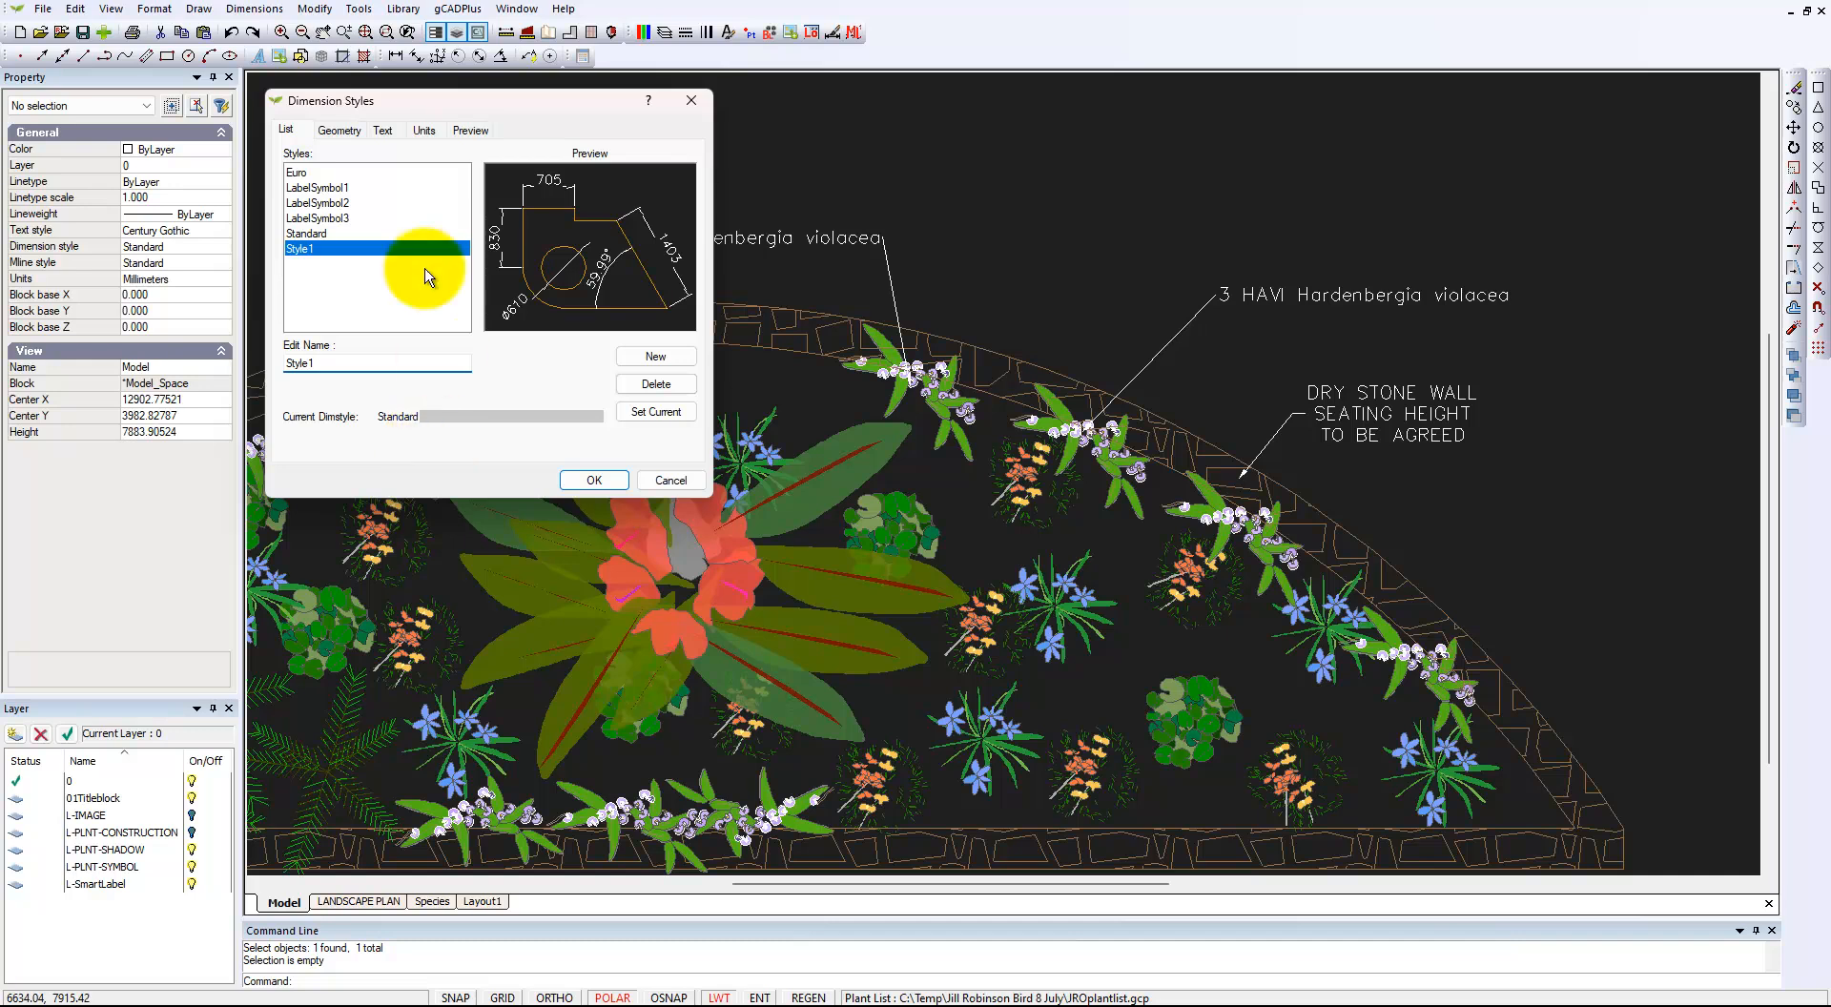
Look through the new dimension style's text and unit settings.
{"action": "left_click", "coordinate": [382, 130]}
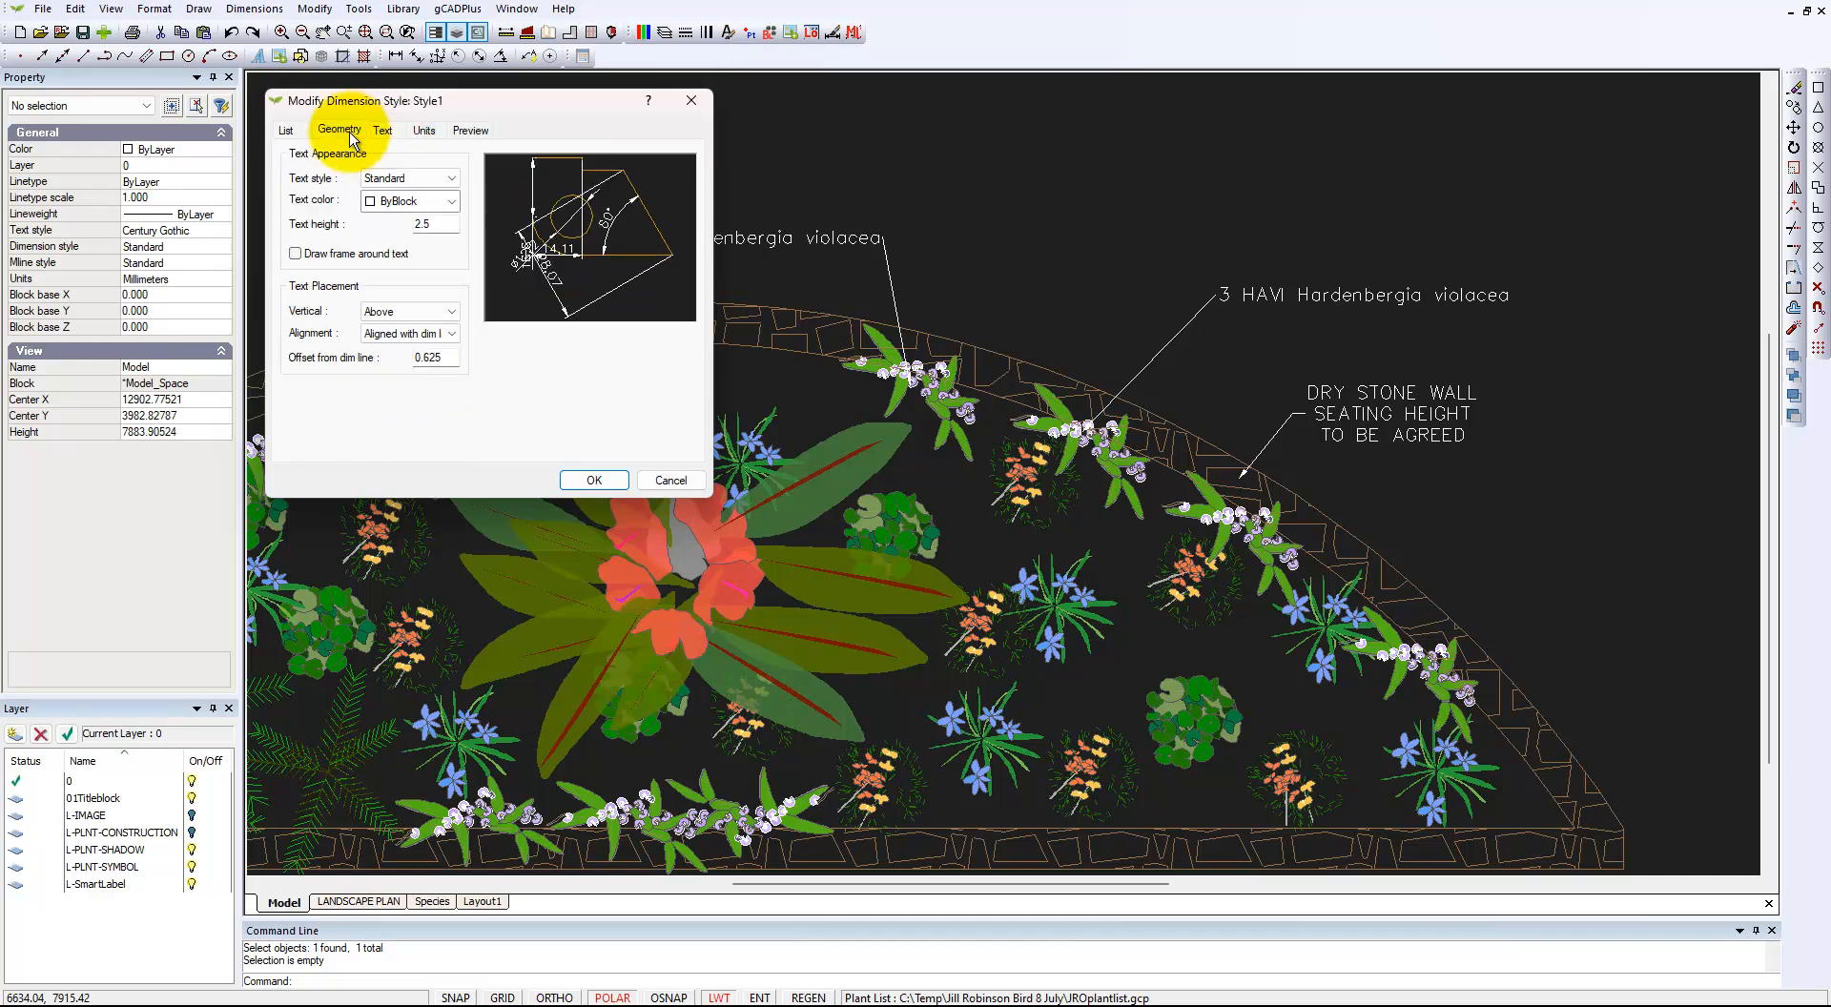
{"action": "left_click", "coordinate": [349, 133]}
{"action": "left_click", "coordinate": [383, 135]}
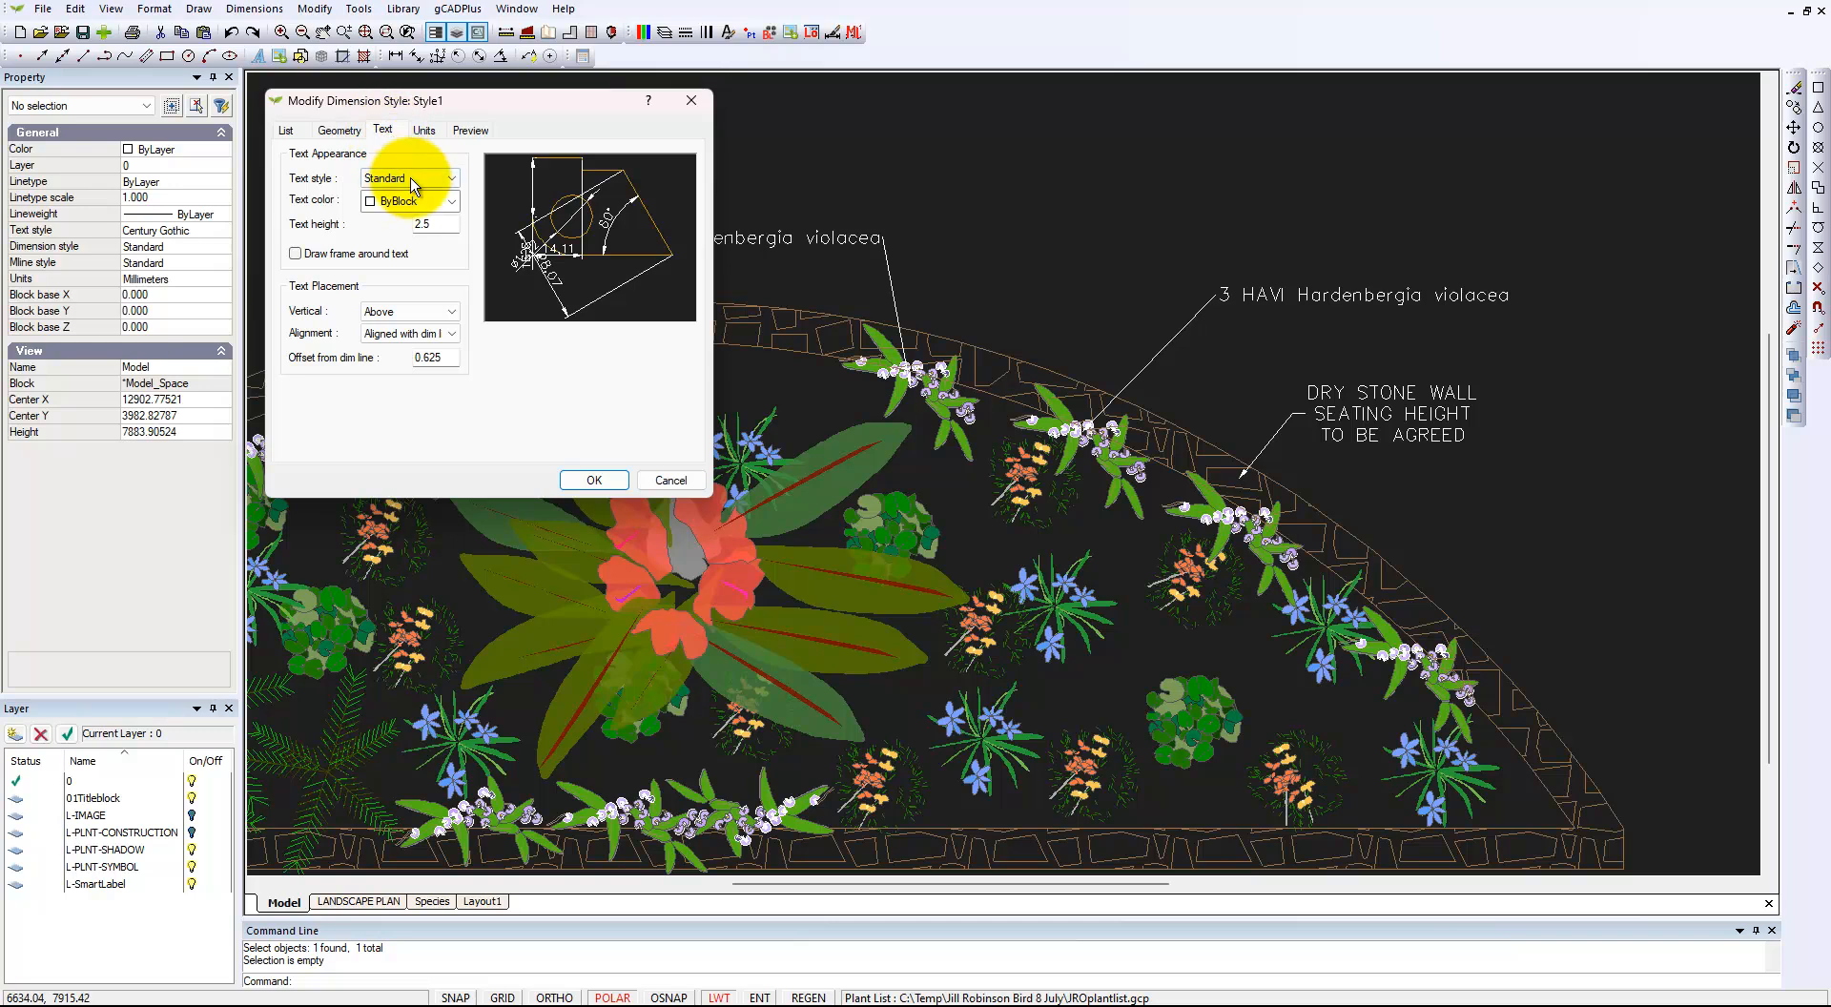
{"action": "left_click", "coordinate": [425, 129]}
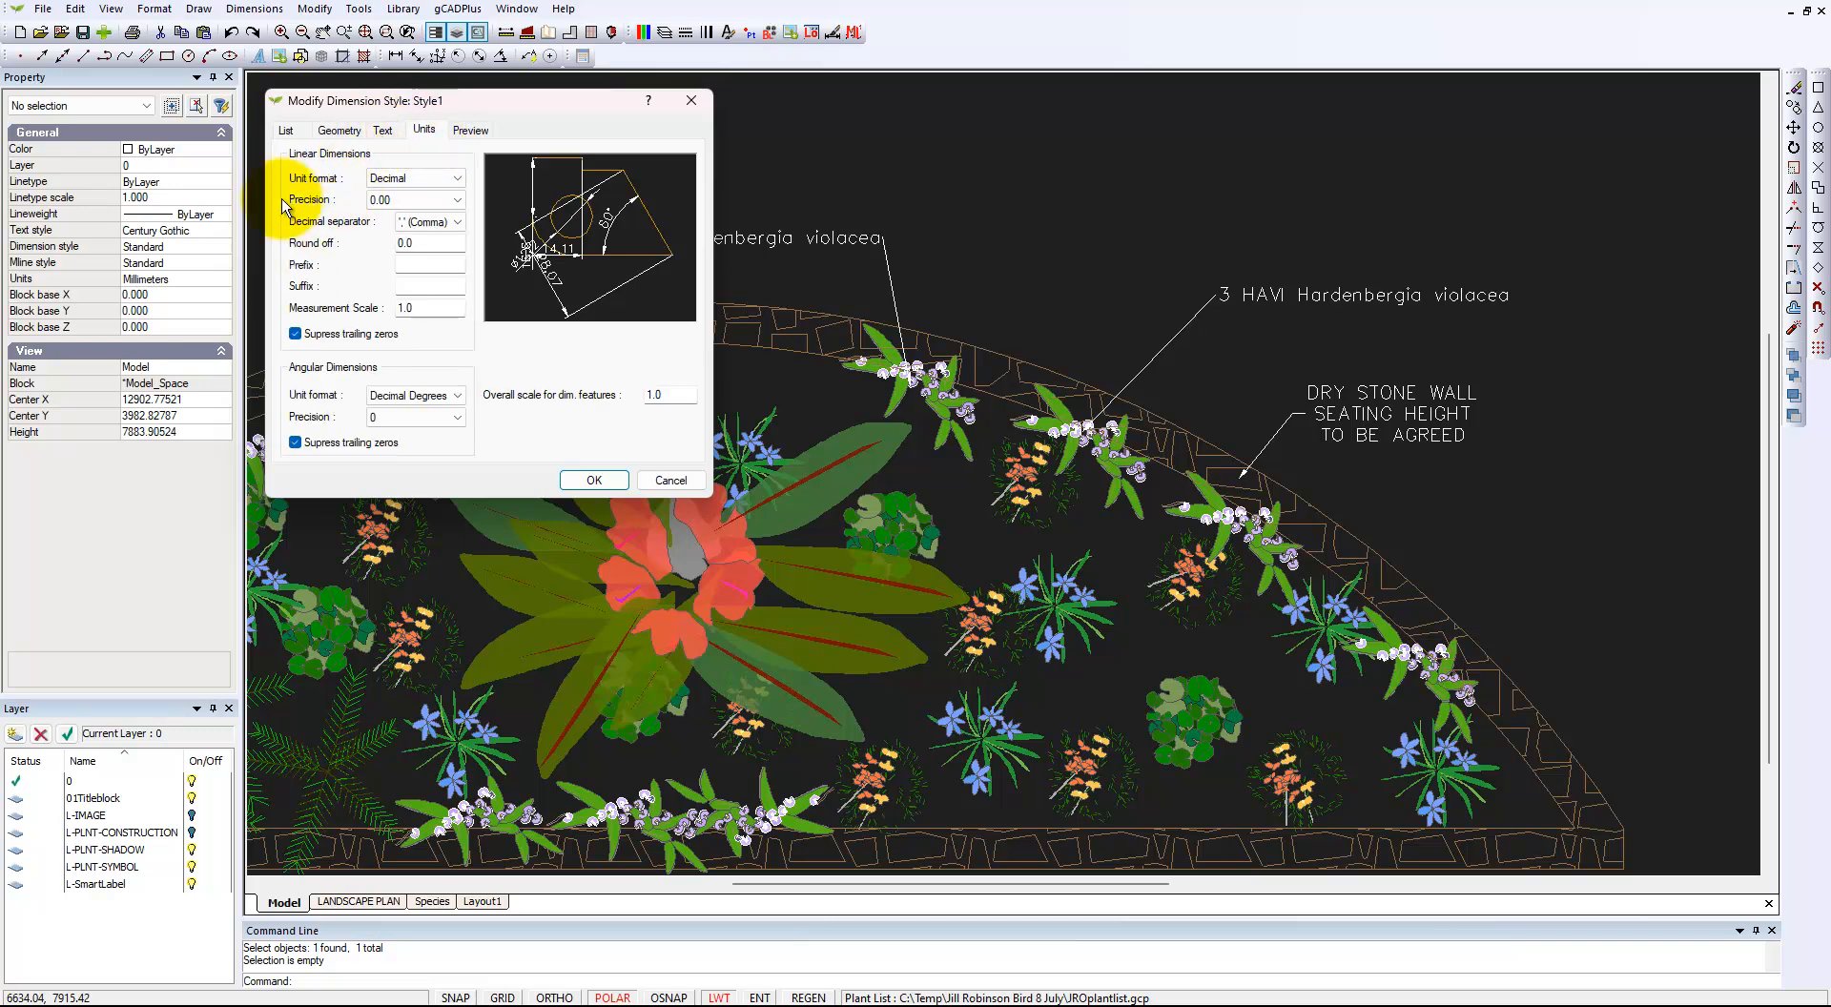
{"action": "left_click", "coordinate": [285, 131]}
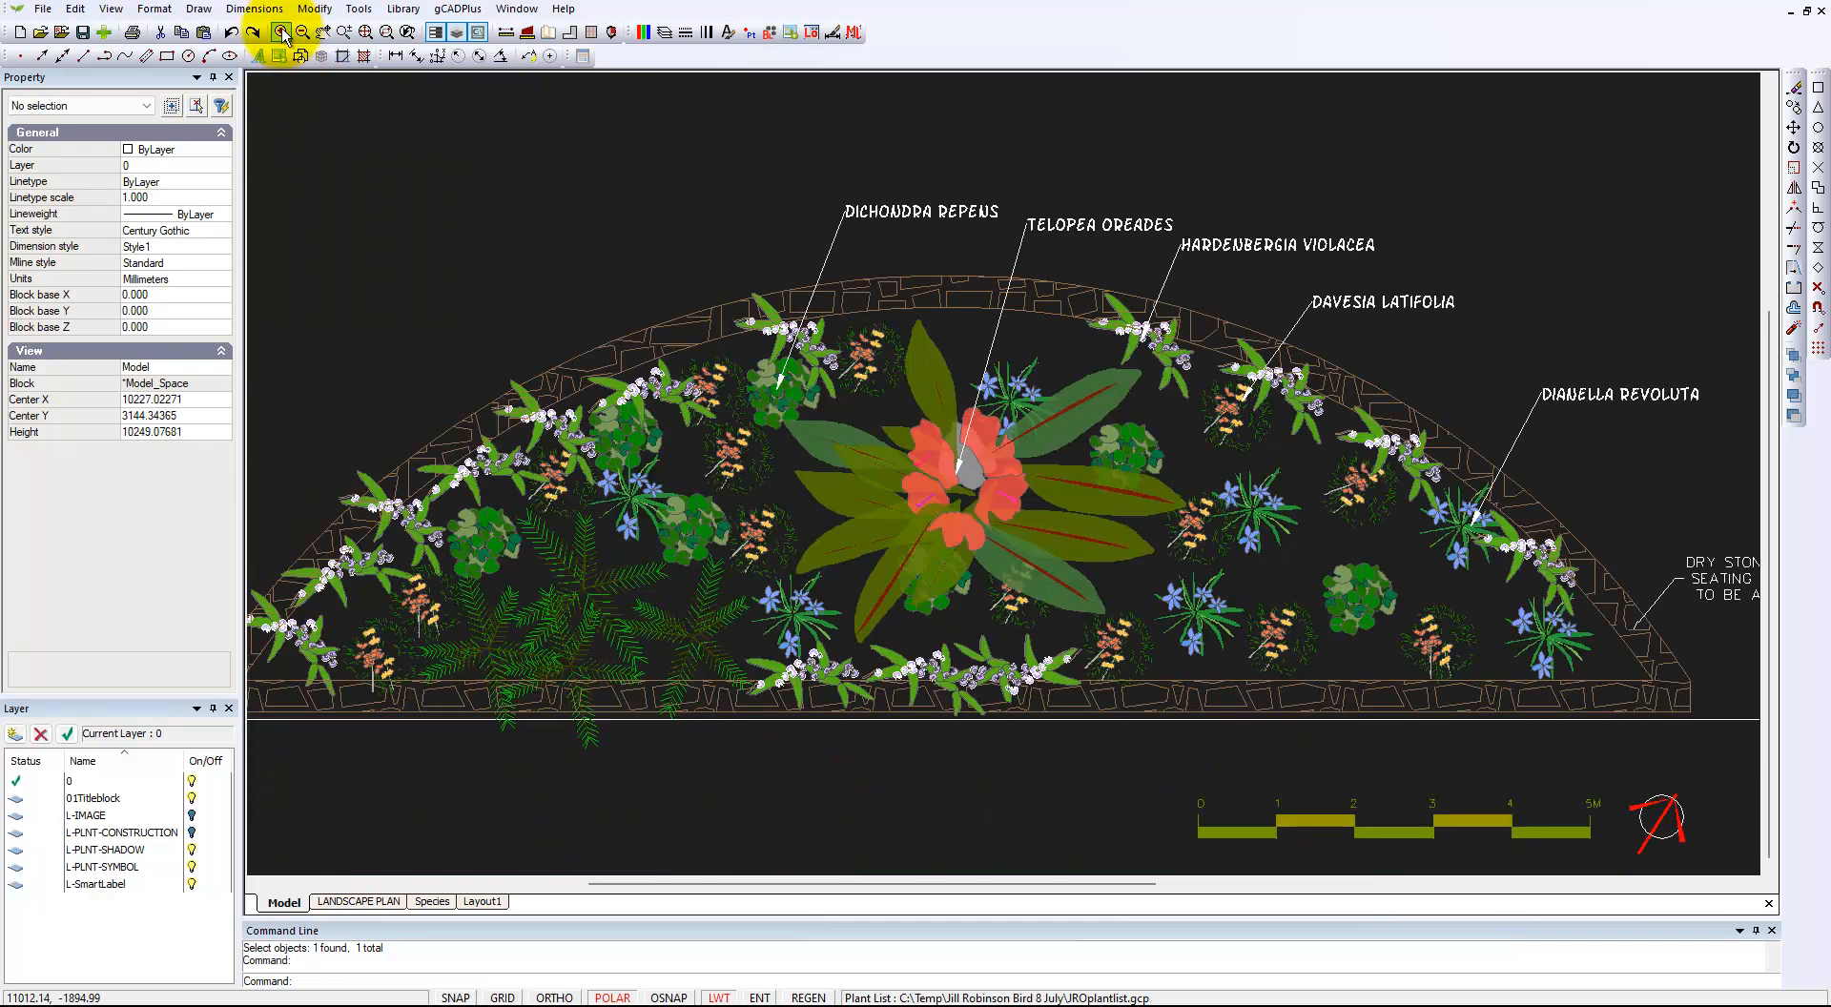
Review dimension style Style1's arrowhead geometry and text settings, and close the style settings.
{"action": "left_click", "coordinate": [256, 8]}
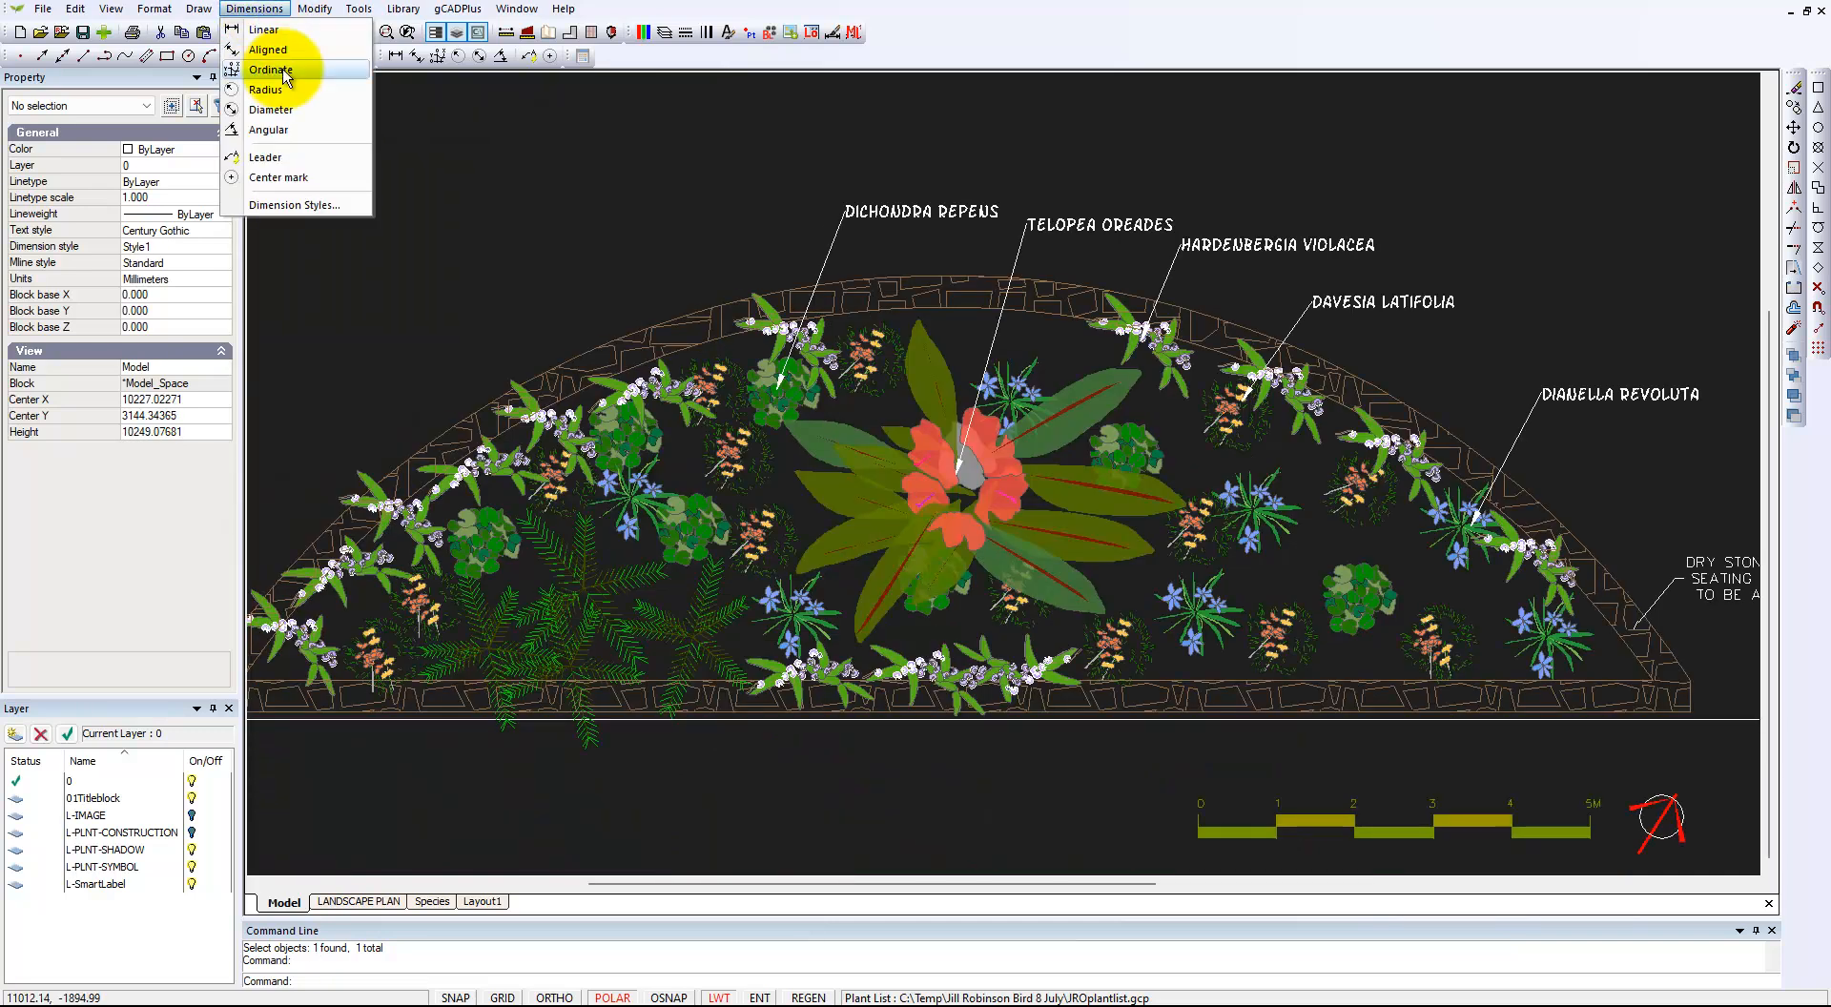
{"action": "left_click", "coordinate": [321, 208]}
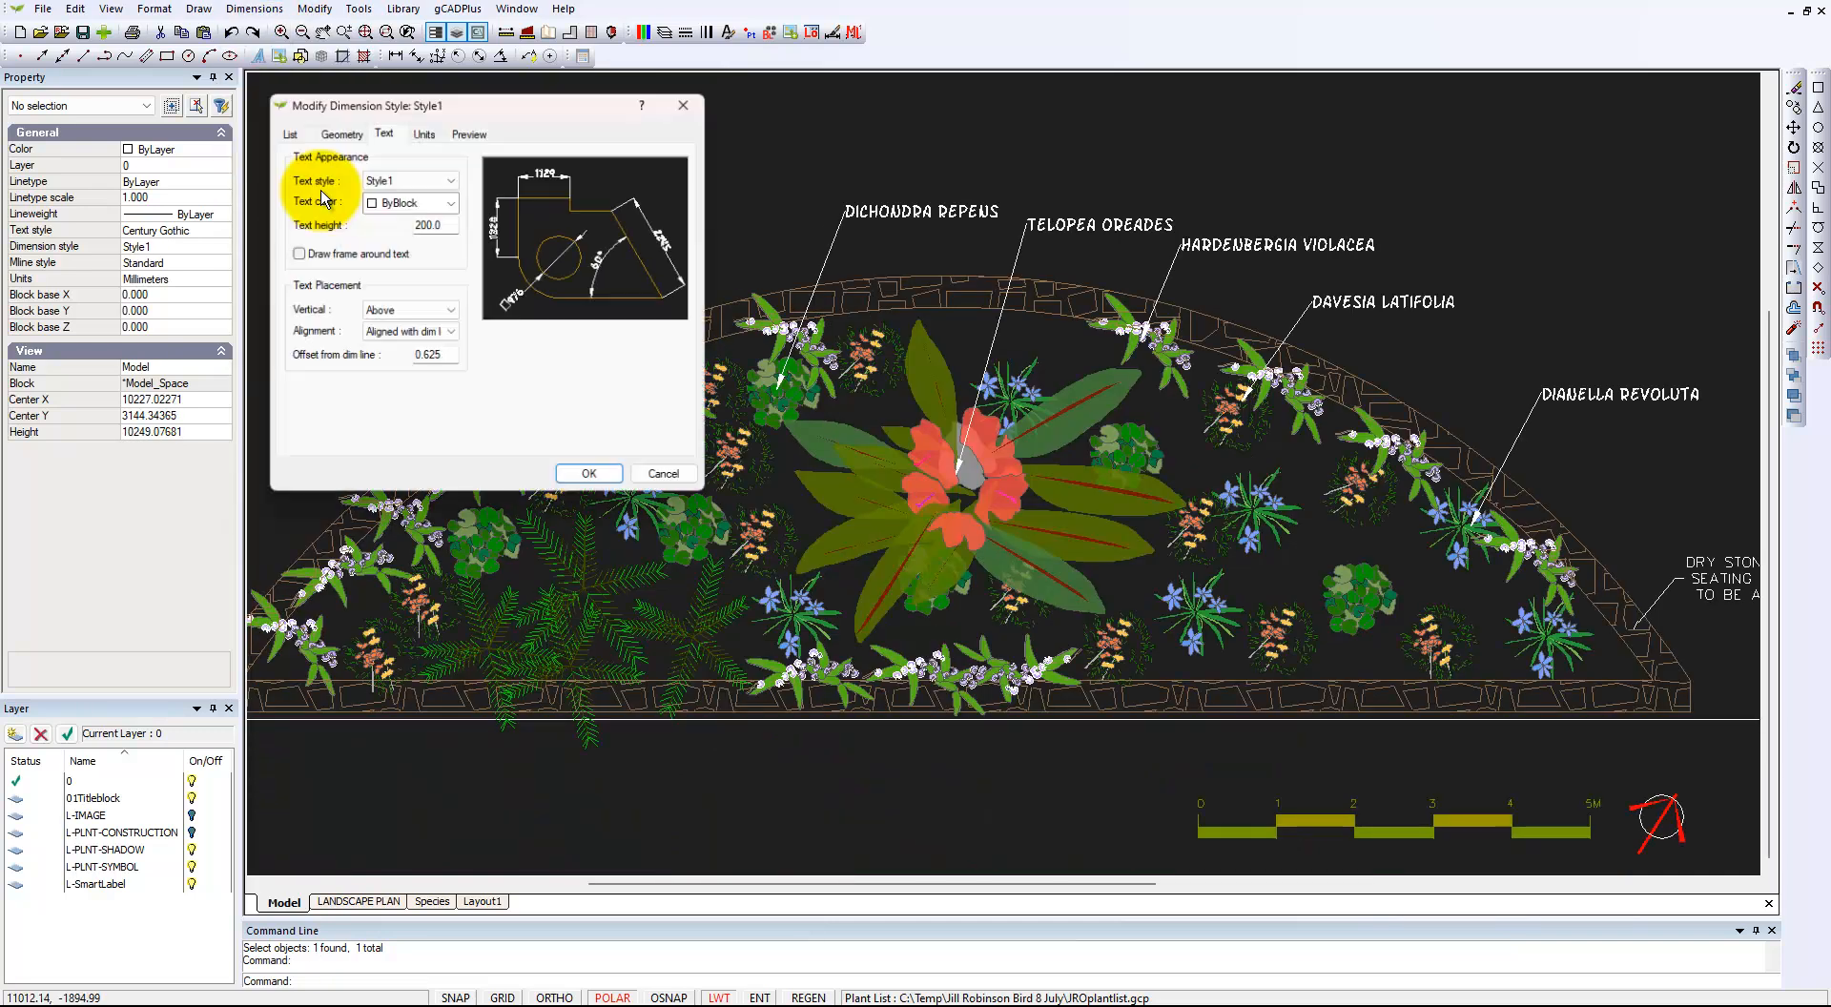
{"action": "left_click", "coordinate": [284, 131]}
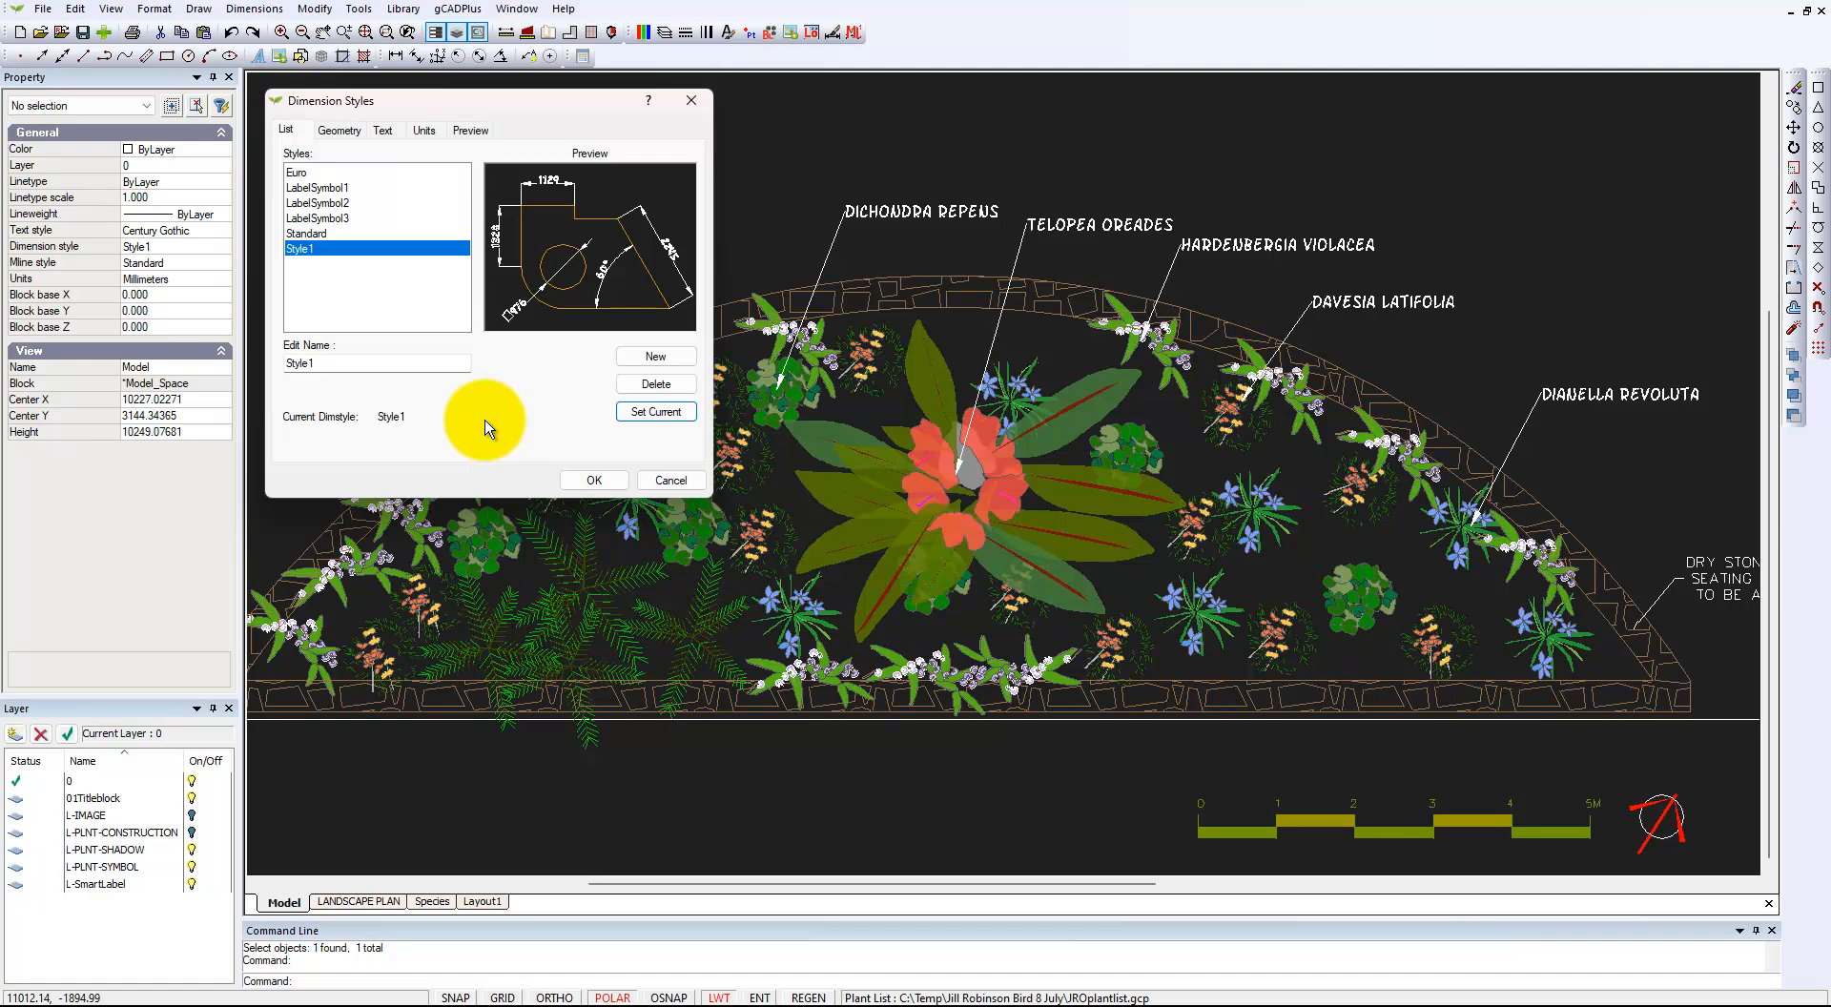
{"action": "left_click", "coordinate": [338, 132]}
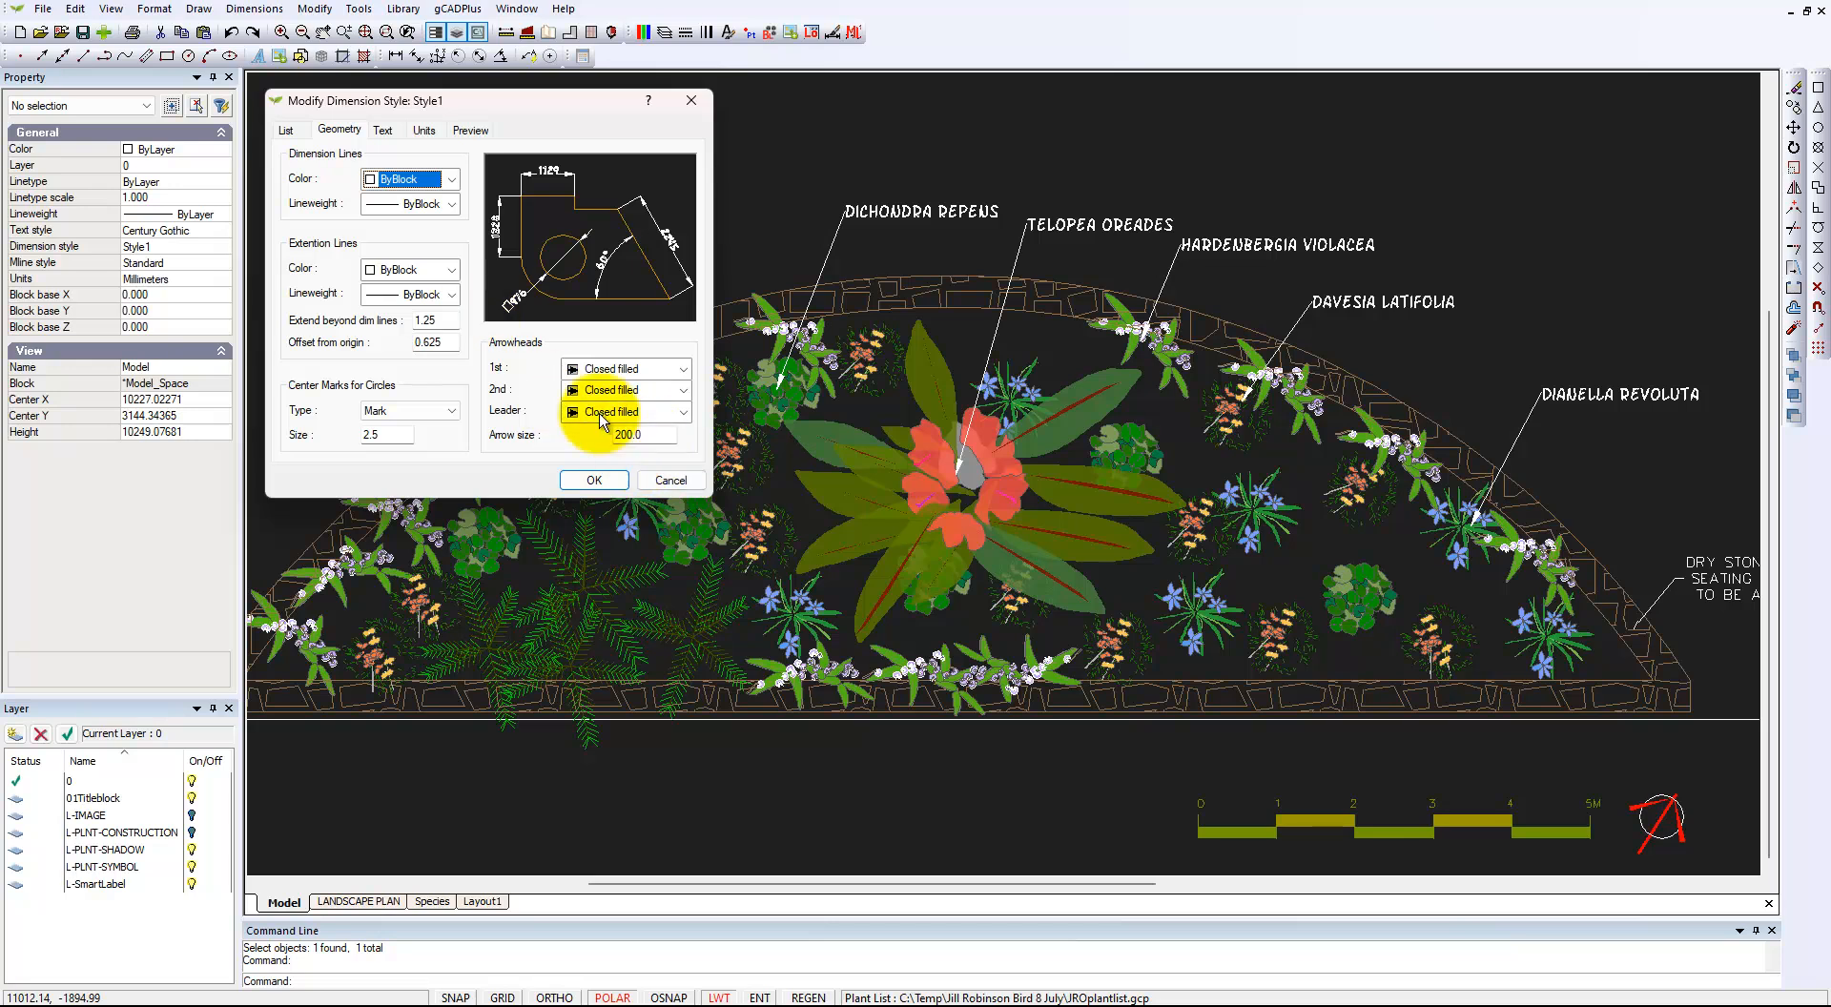
{"action": "left_click", "coordinate": [382, 130]}
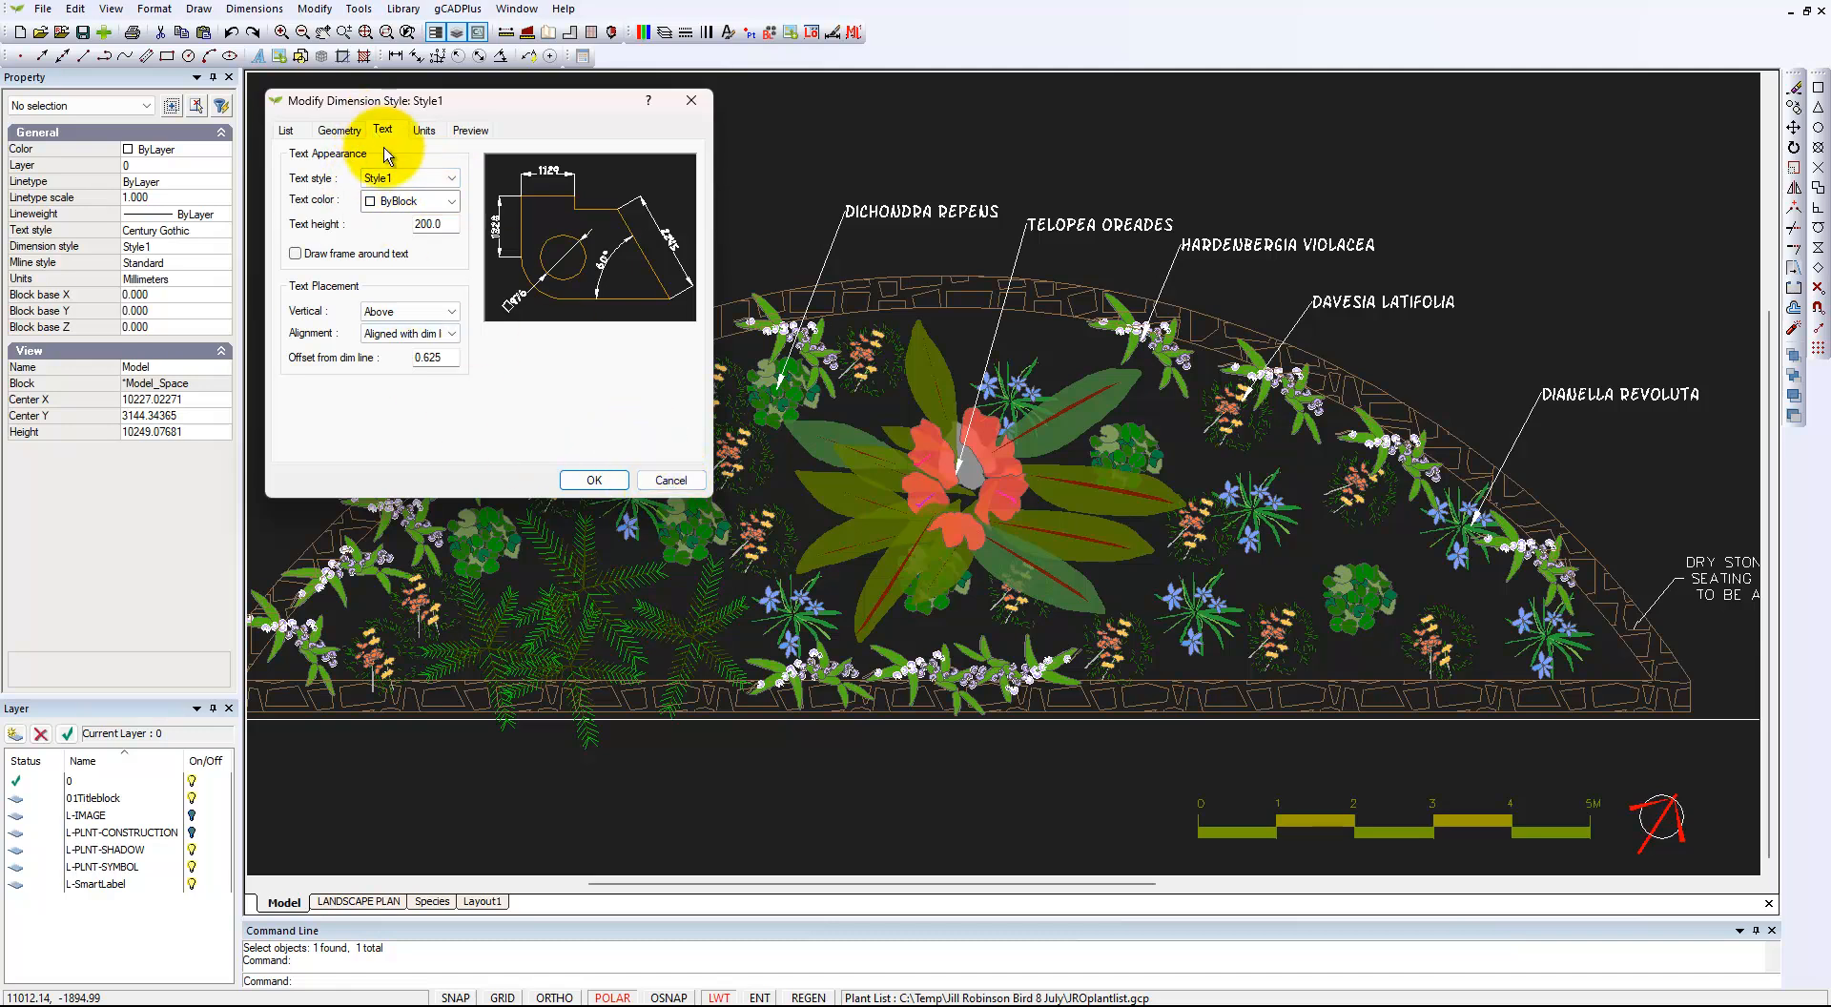
{"action": "left_click", "coordinate": [593, 480]}
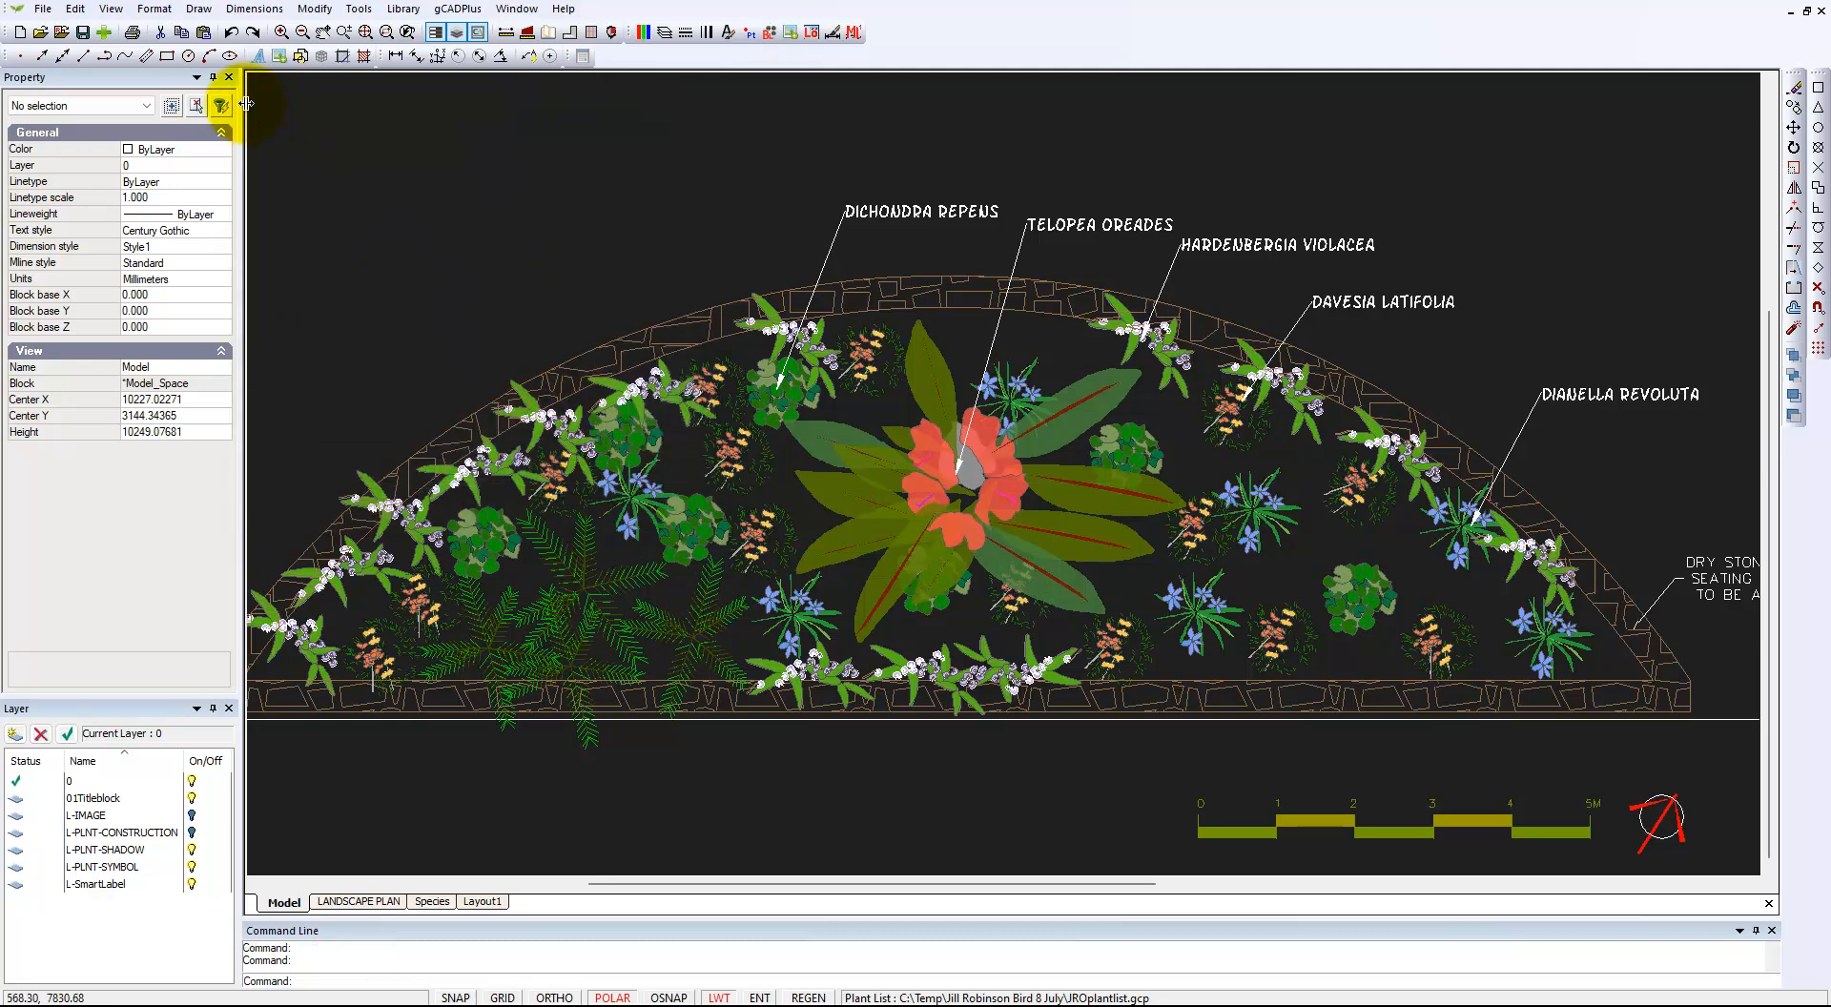
Preview the font of text style Style1 among the drawing's text styles and close the list.
{"action": "left_click", "coordinate": [155, 9]}
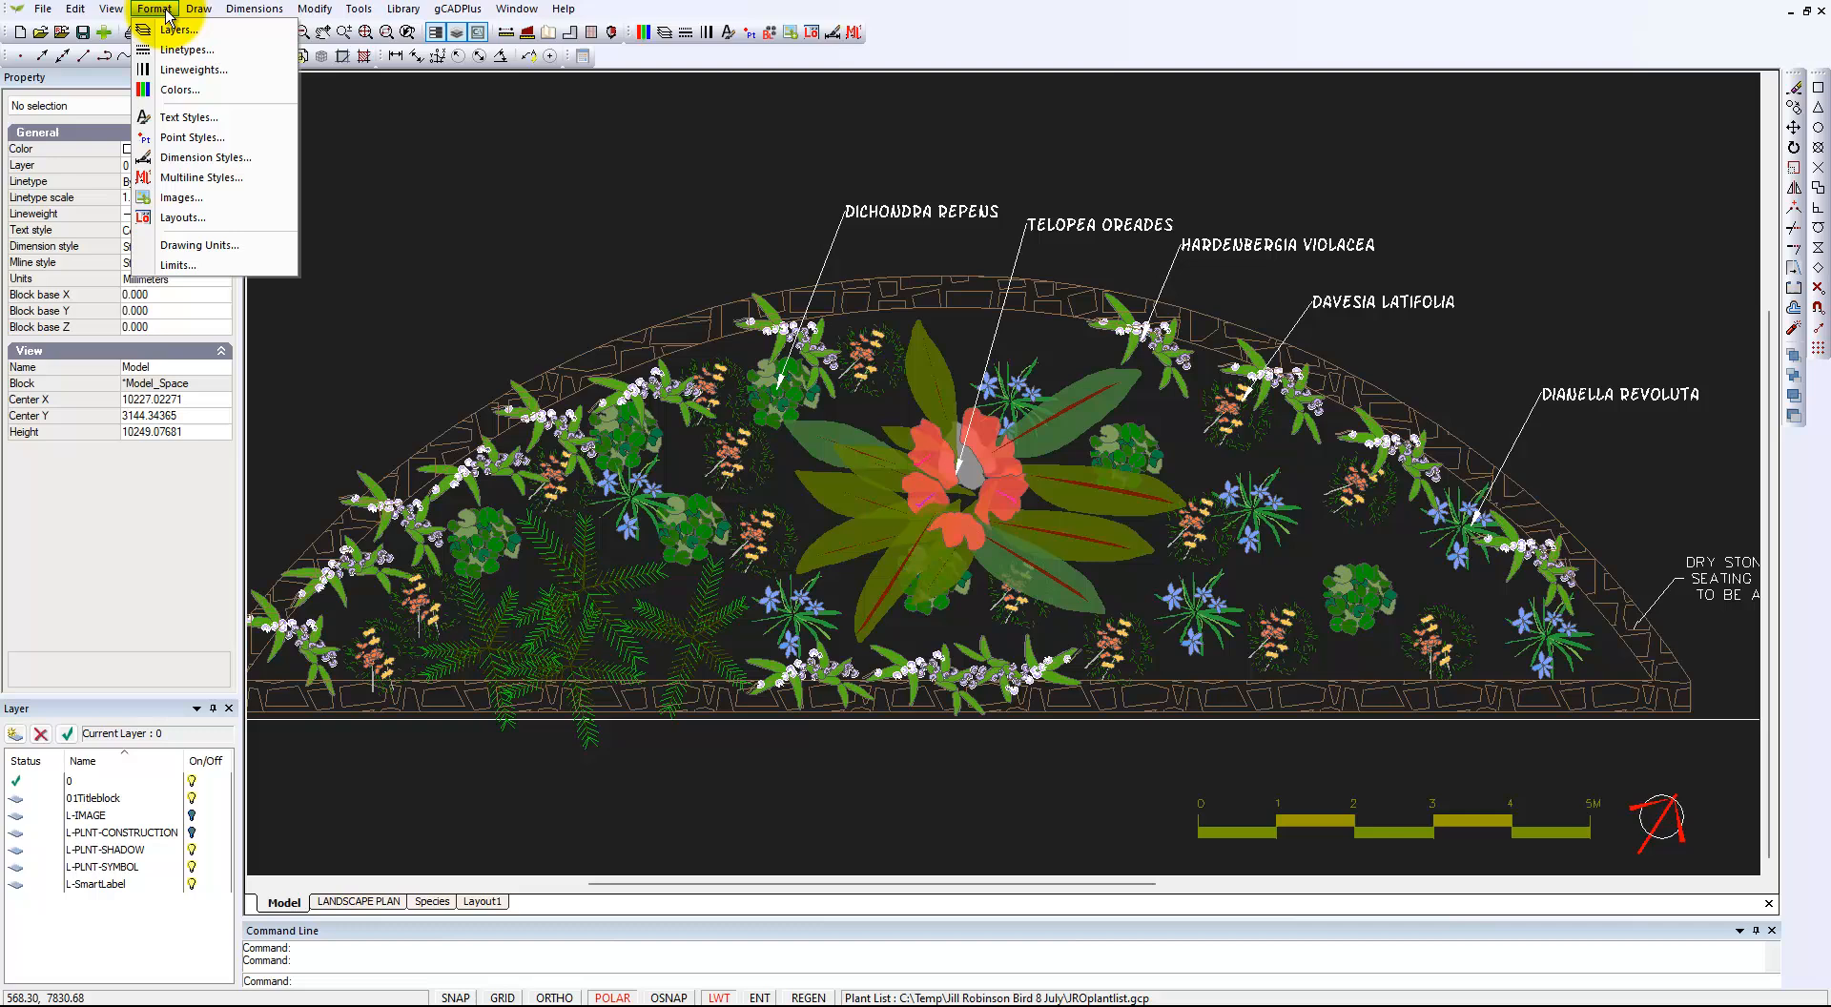
{"action": "left_click", "coordinate": [214, 121]}
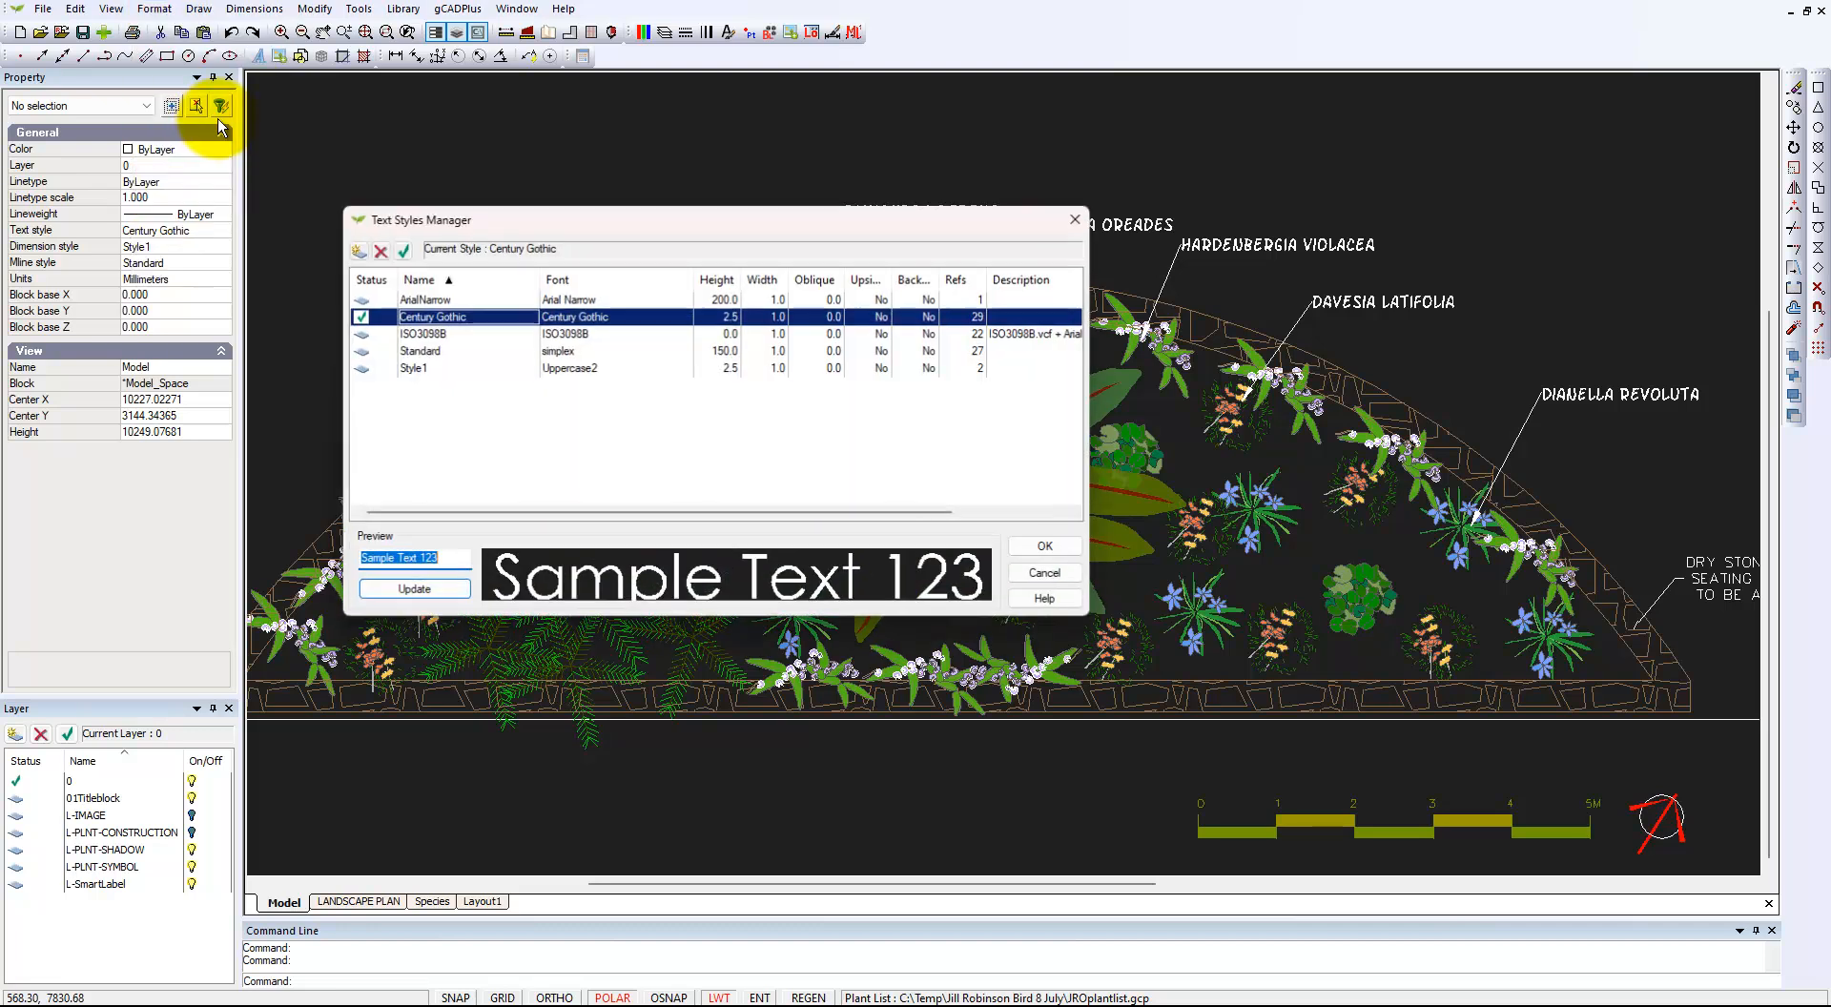
{"action": "left_click", "coordinate": [459, 372]}
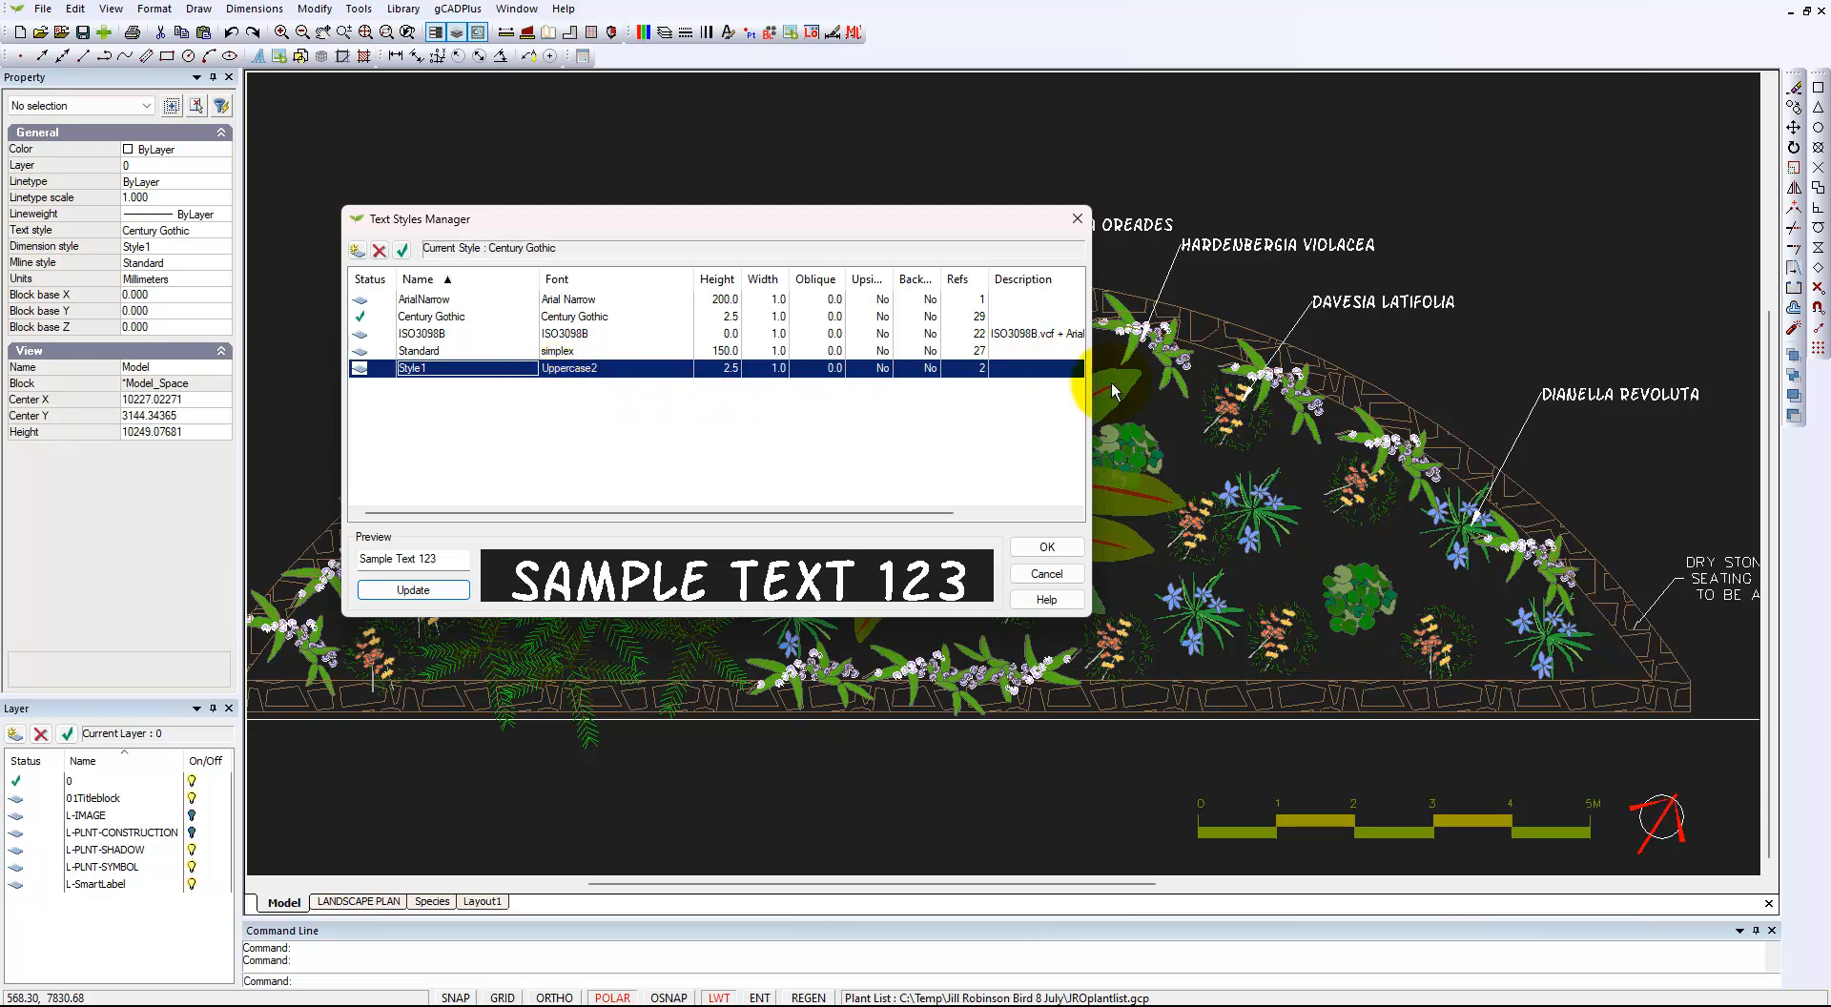
{"action": "left_click", "coordinate": [1078, 223]}
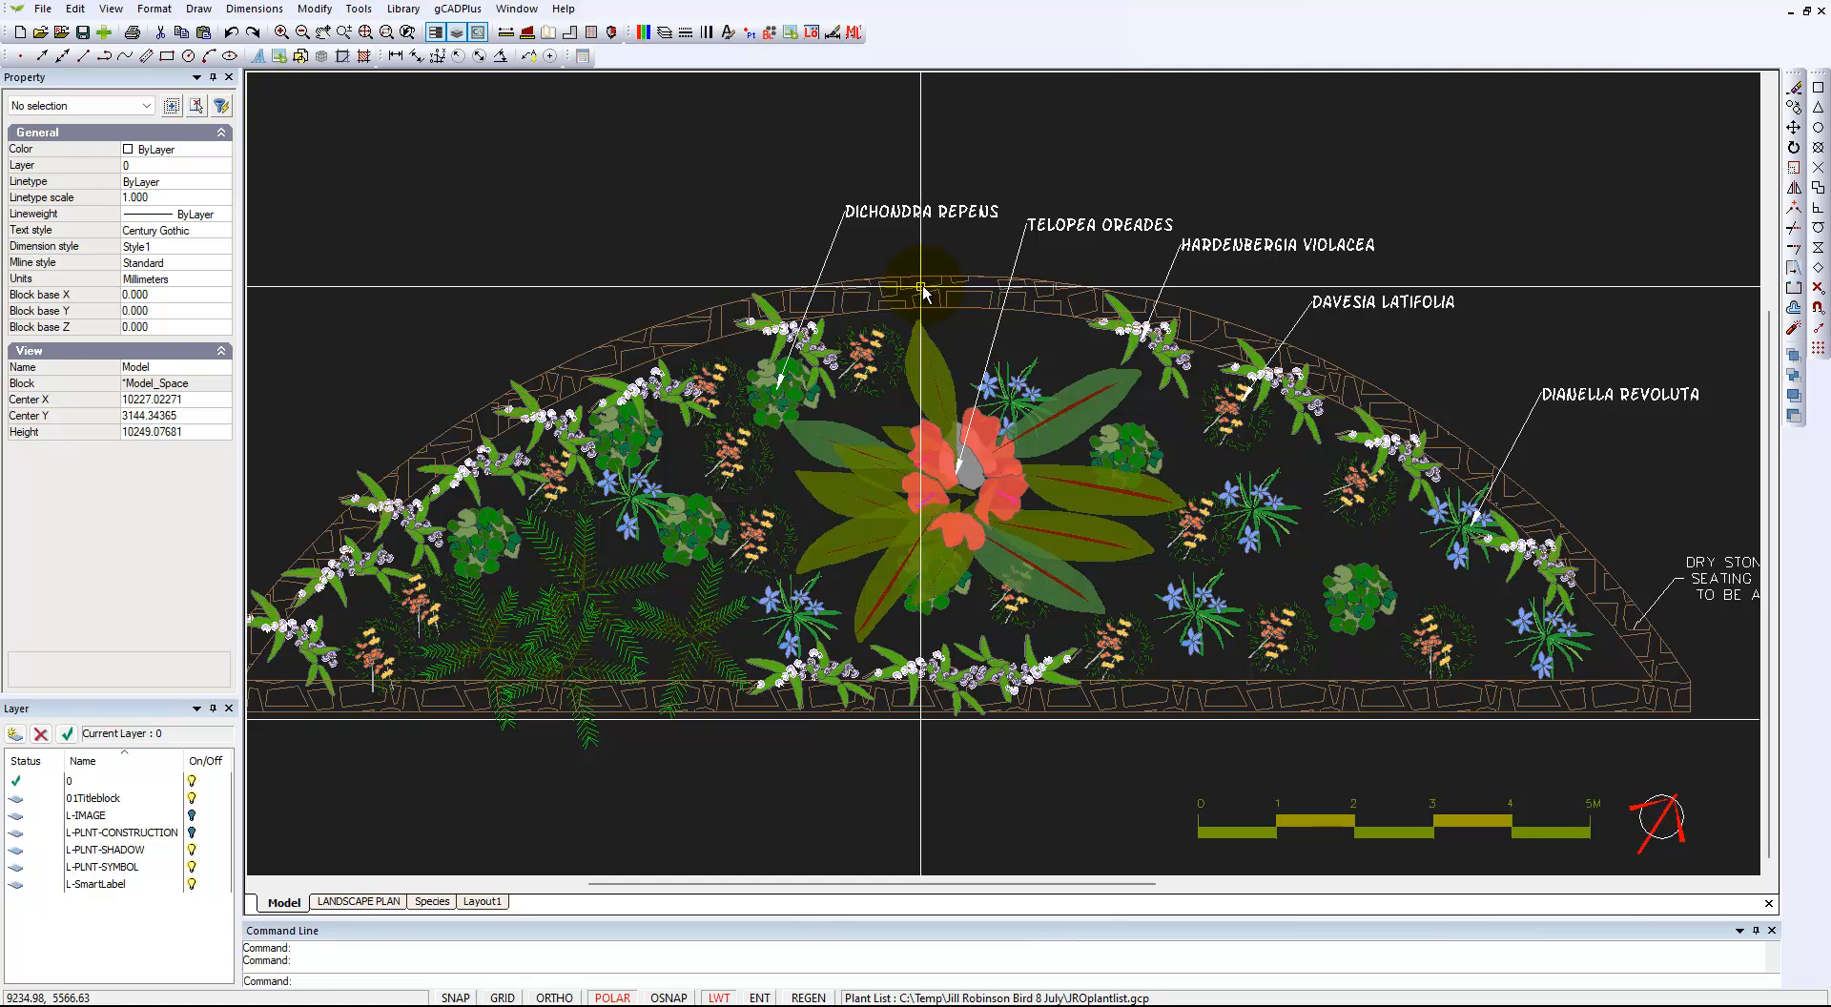
{"action": "right_click", "coordinate": [546, 218]}
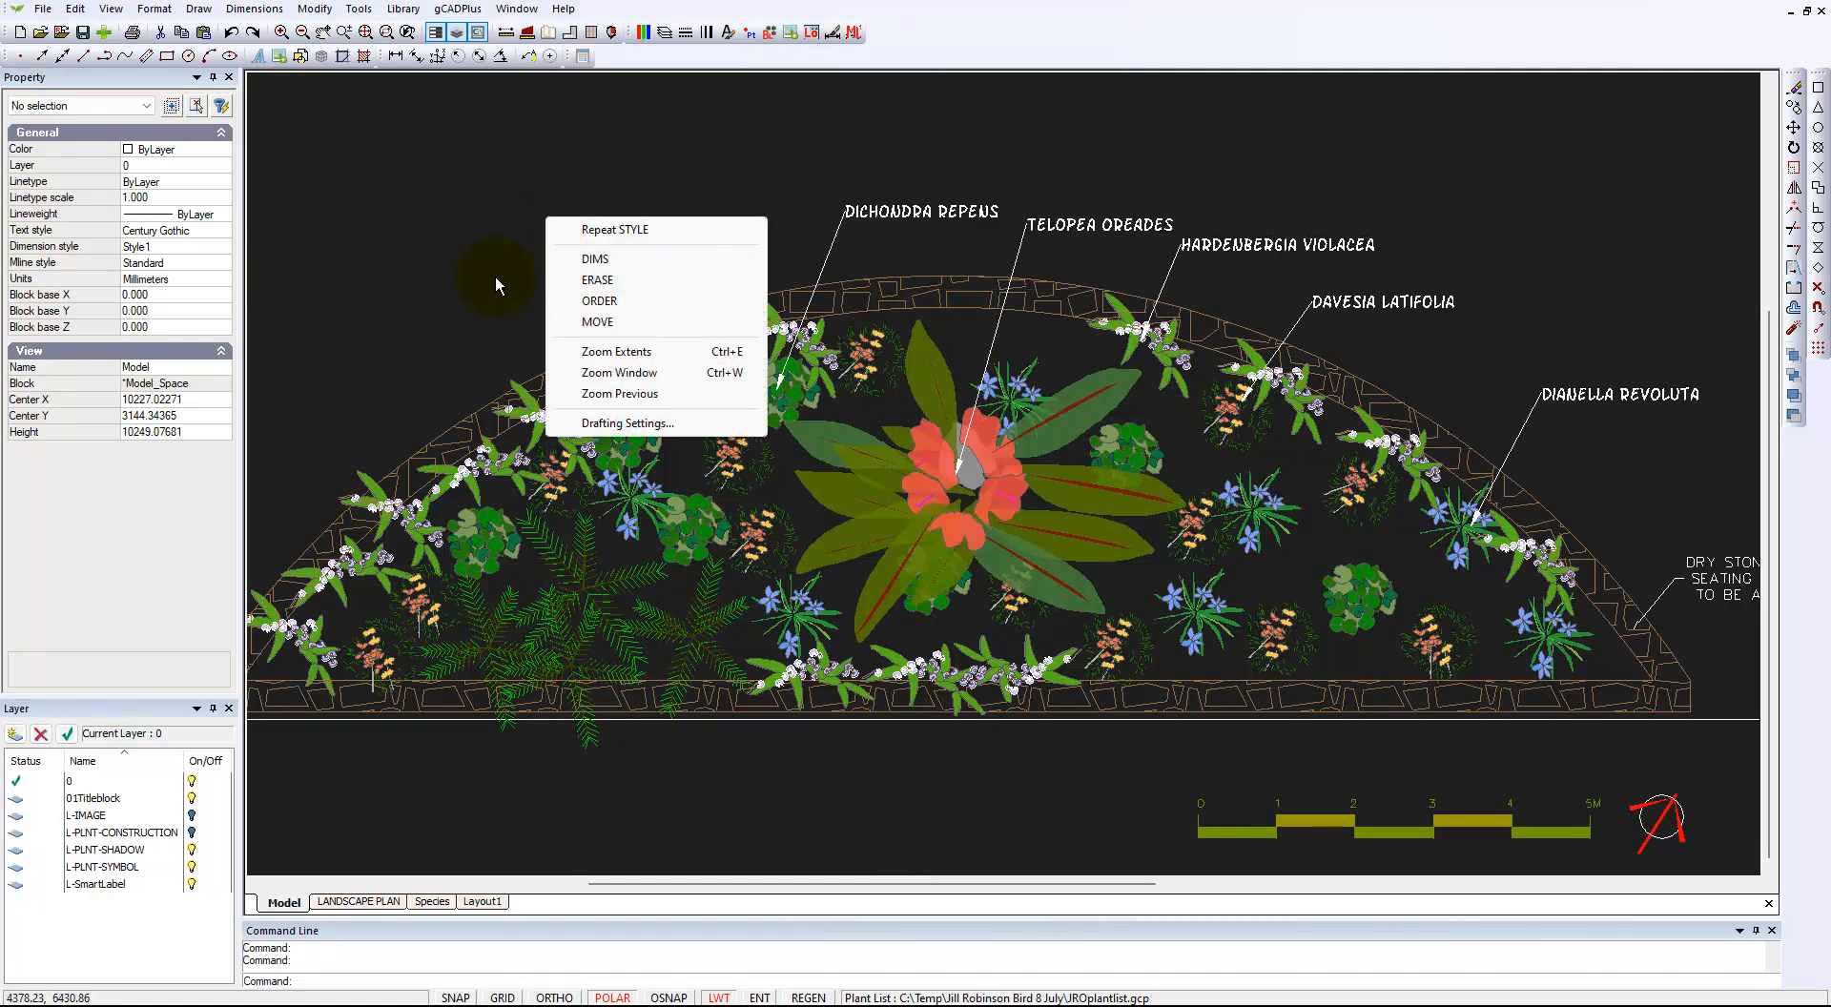
{"action": "left_click", "coordinate": [428, 238]}
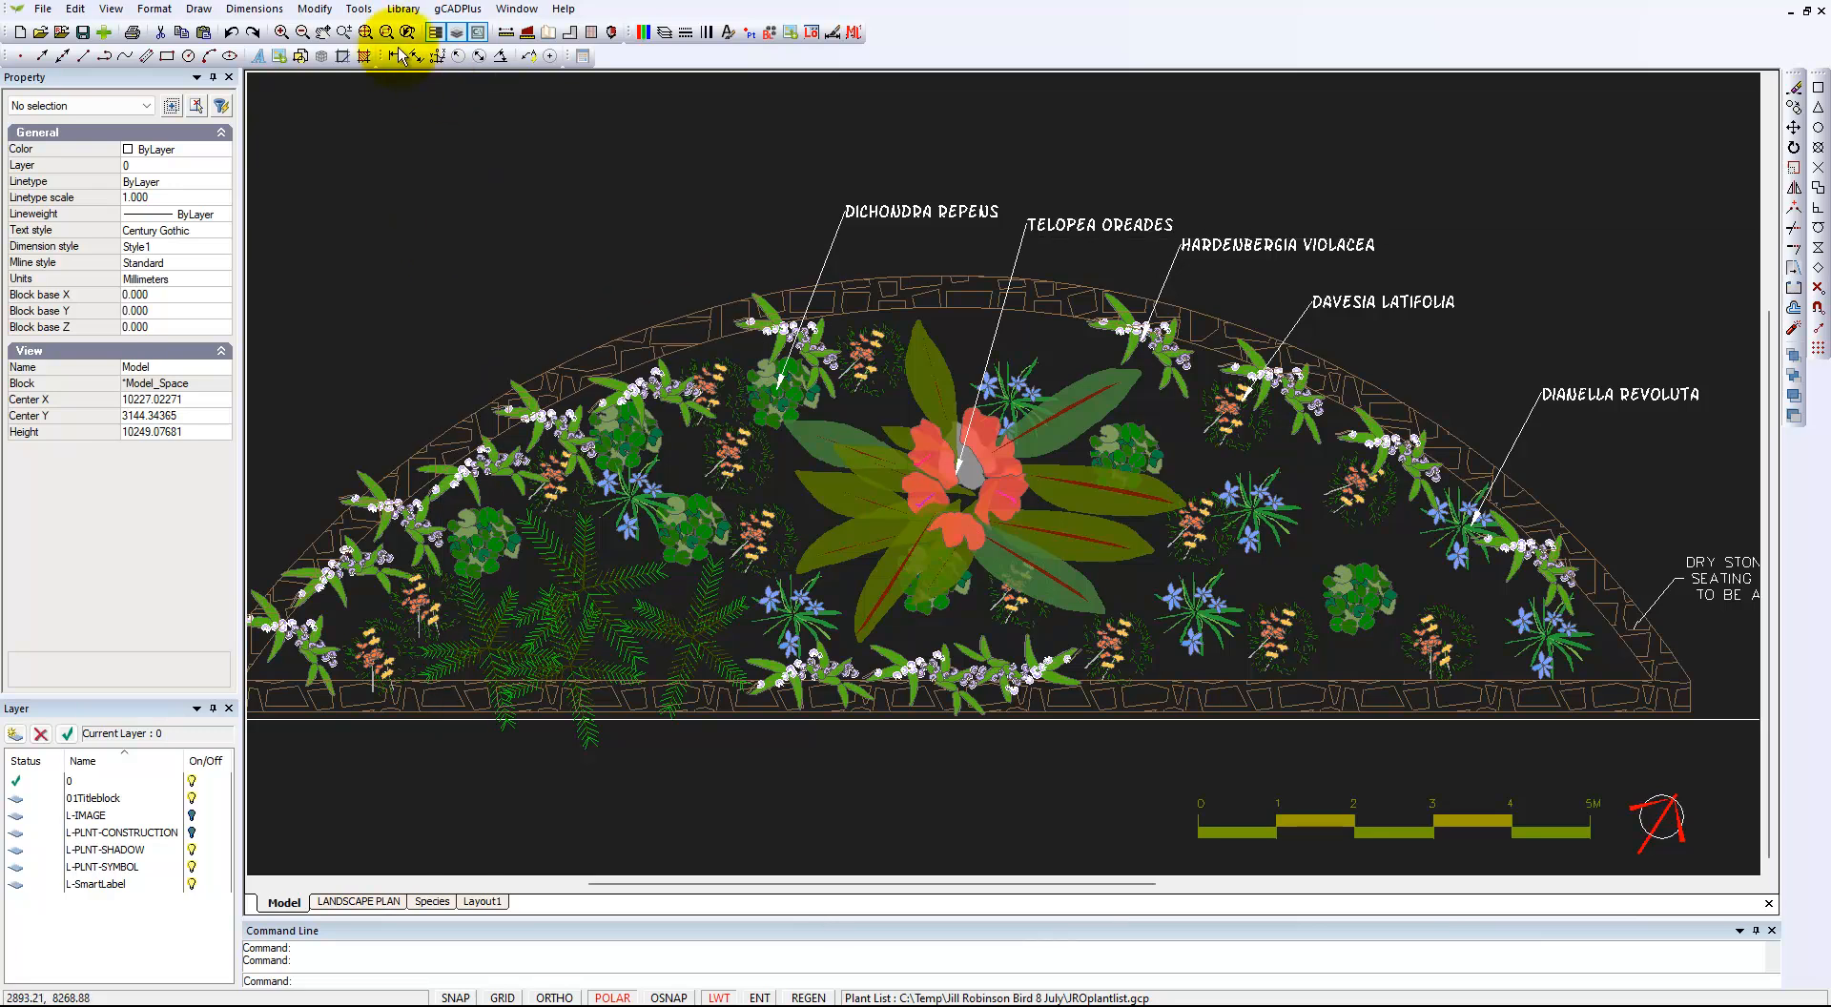
Smart-label the uppermost fern symbol with a leader running from its centre up and slightly right to above the curved wall.
{"action": "left_click", "coordinate": [458, 9]}
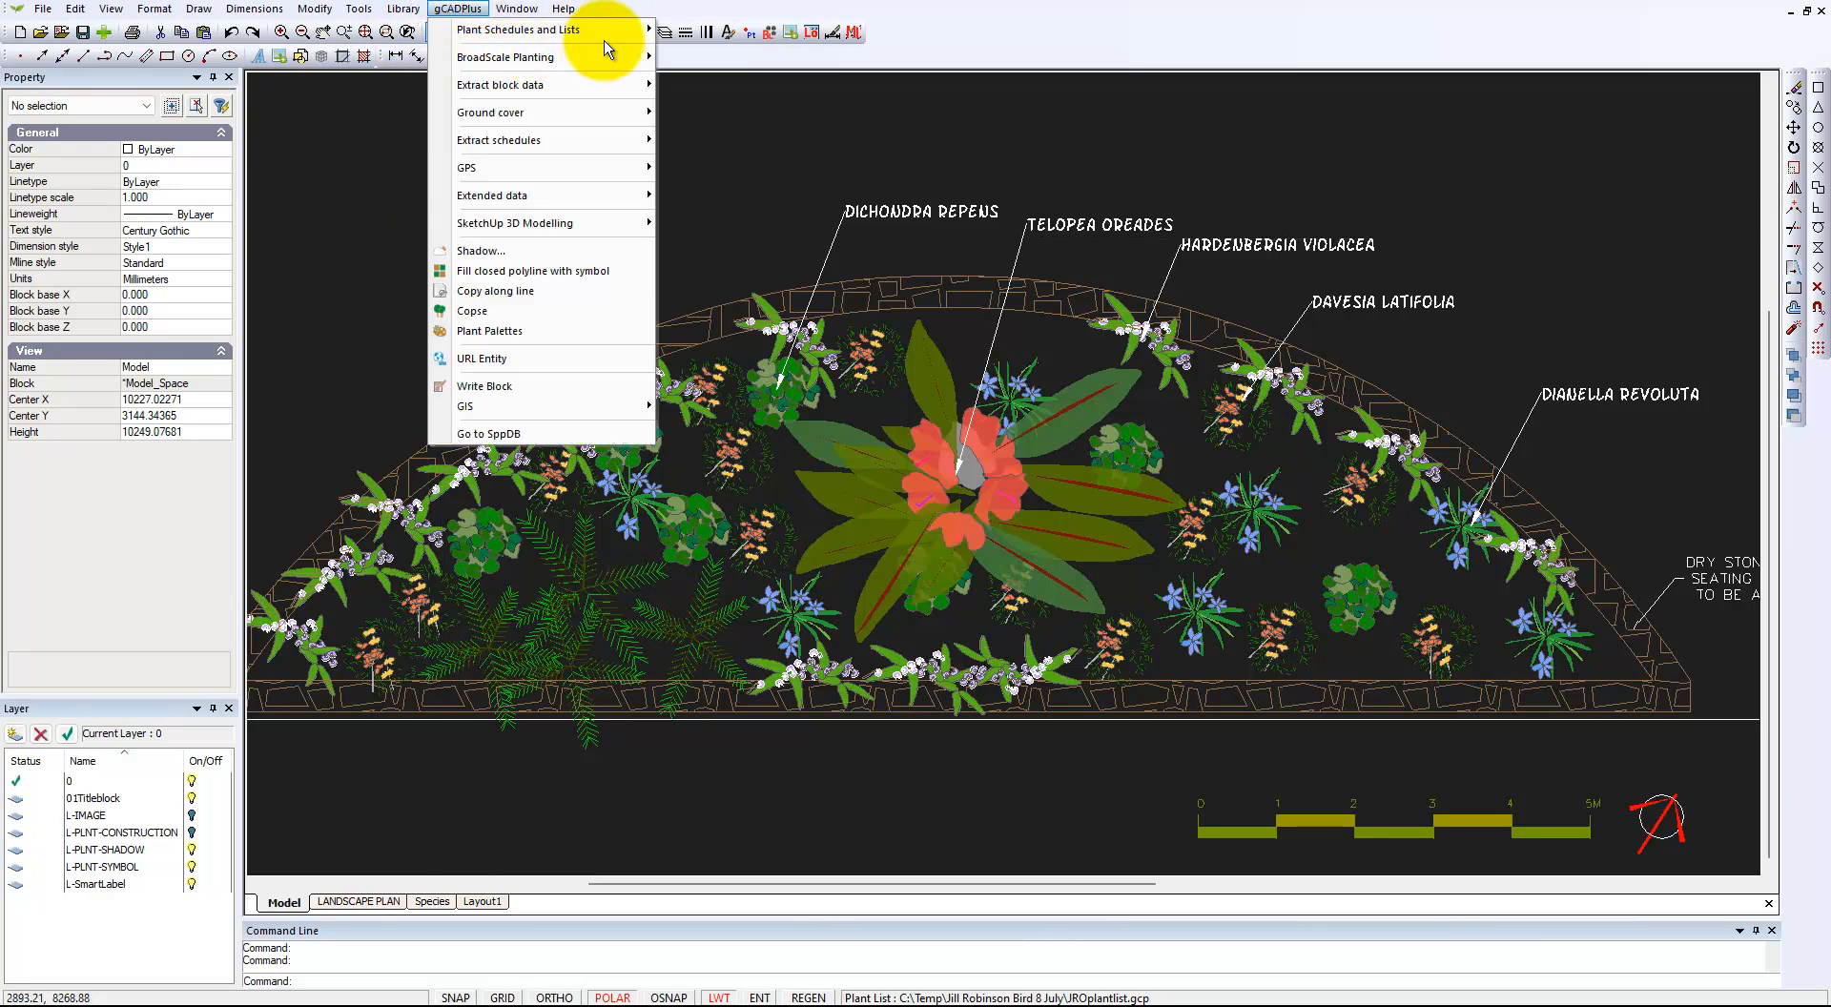
{"action": "mouse_move", "coordinate": [633, 29]}
{"action": "left_click", "coordinate": [750, 211]}
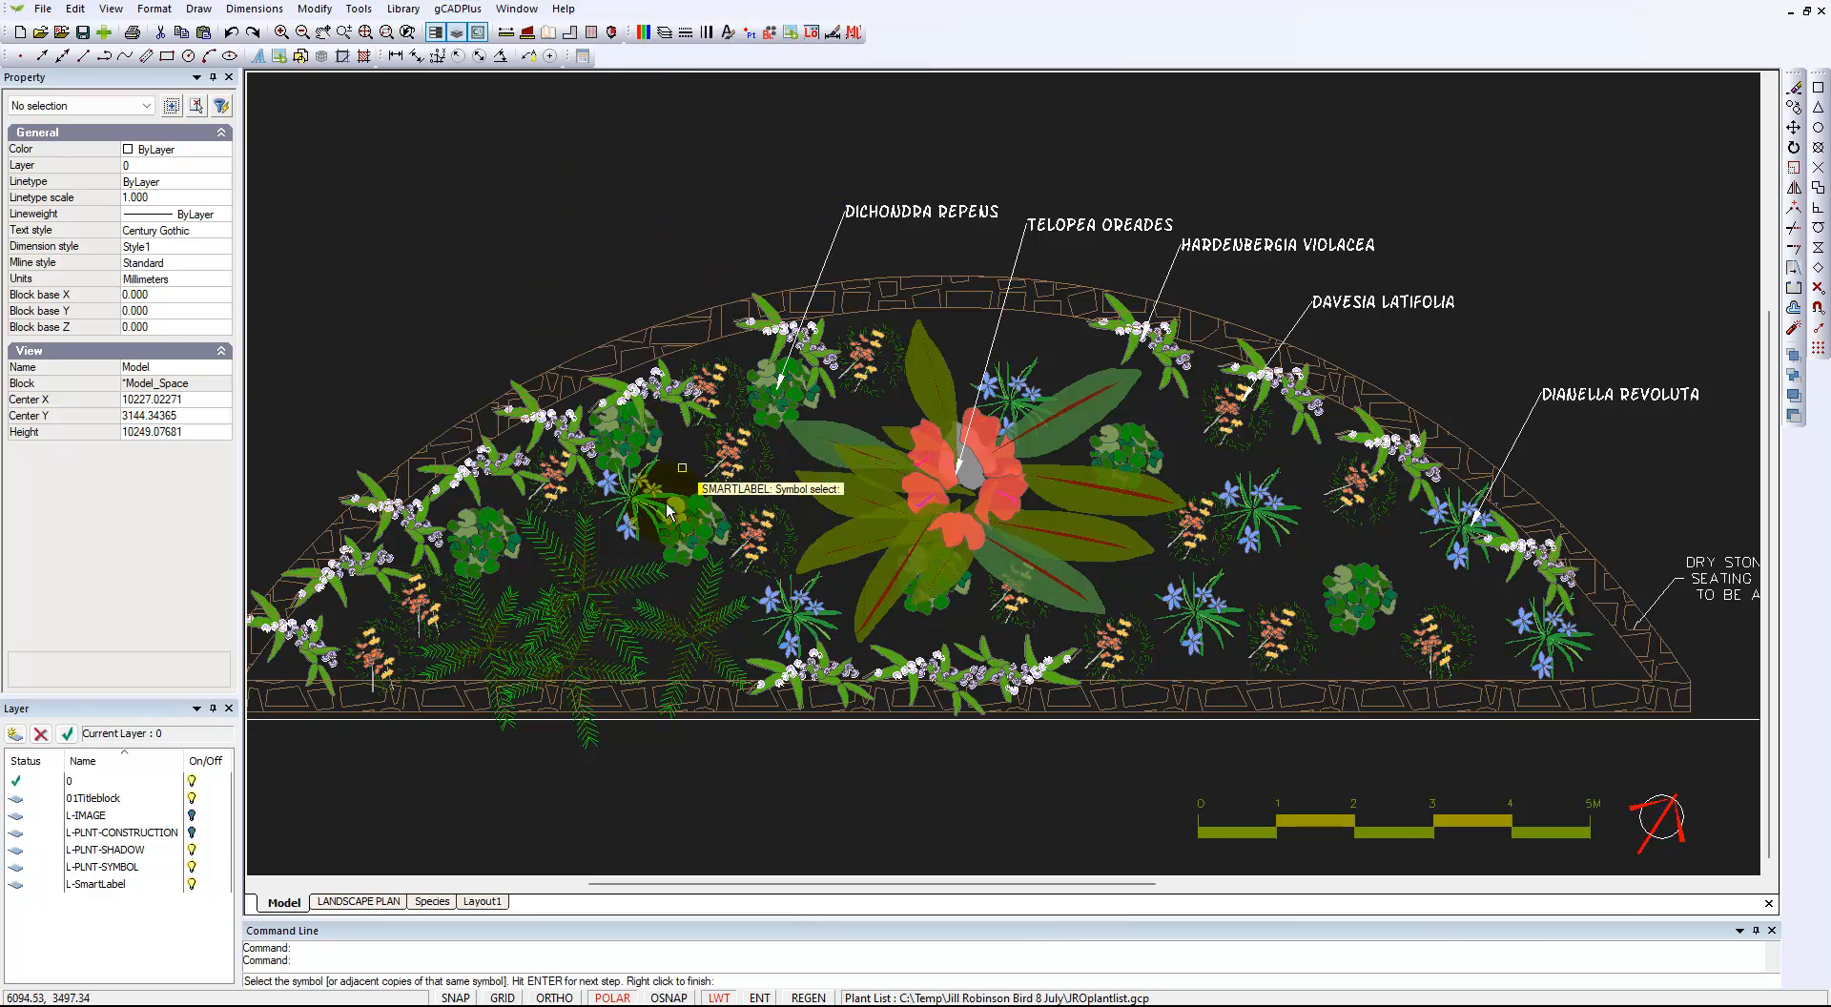
{"action": "left_click", "coordinate": [591, 592]}
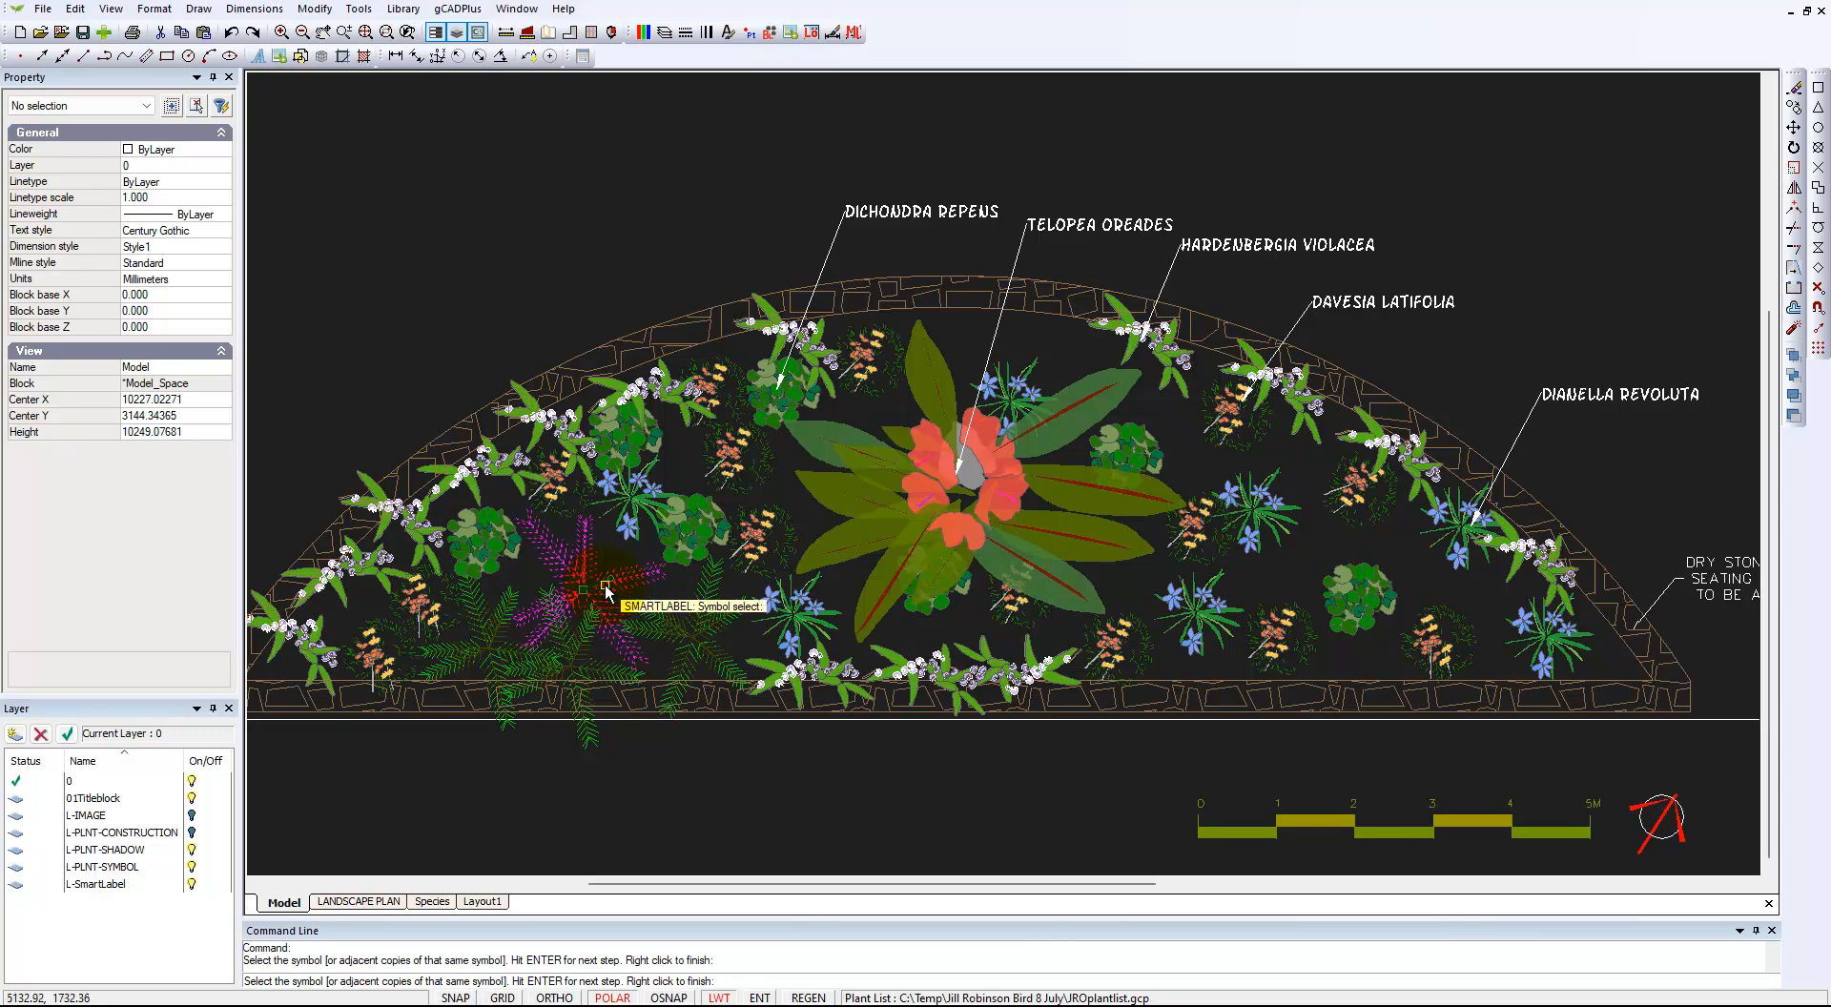
{"action": "key", "text": "Return"}
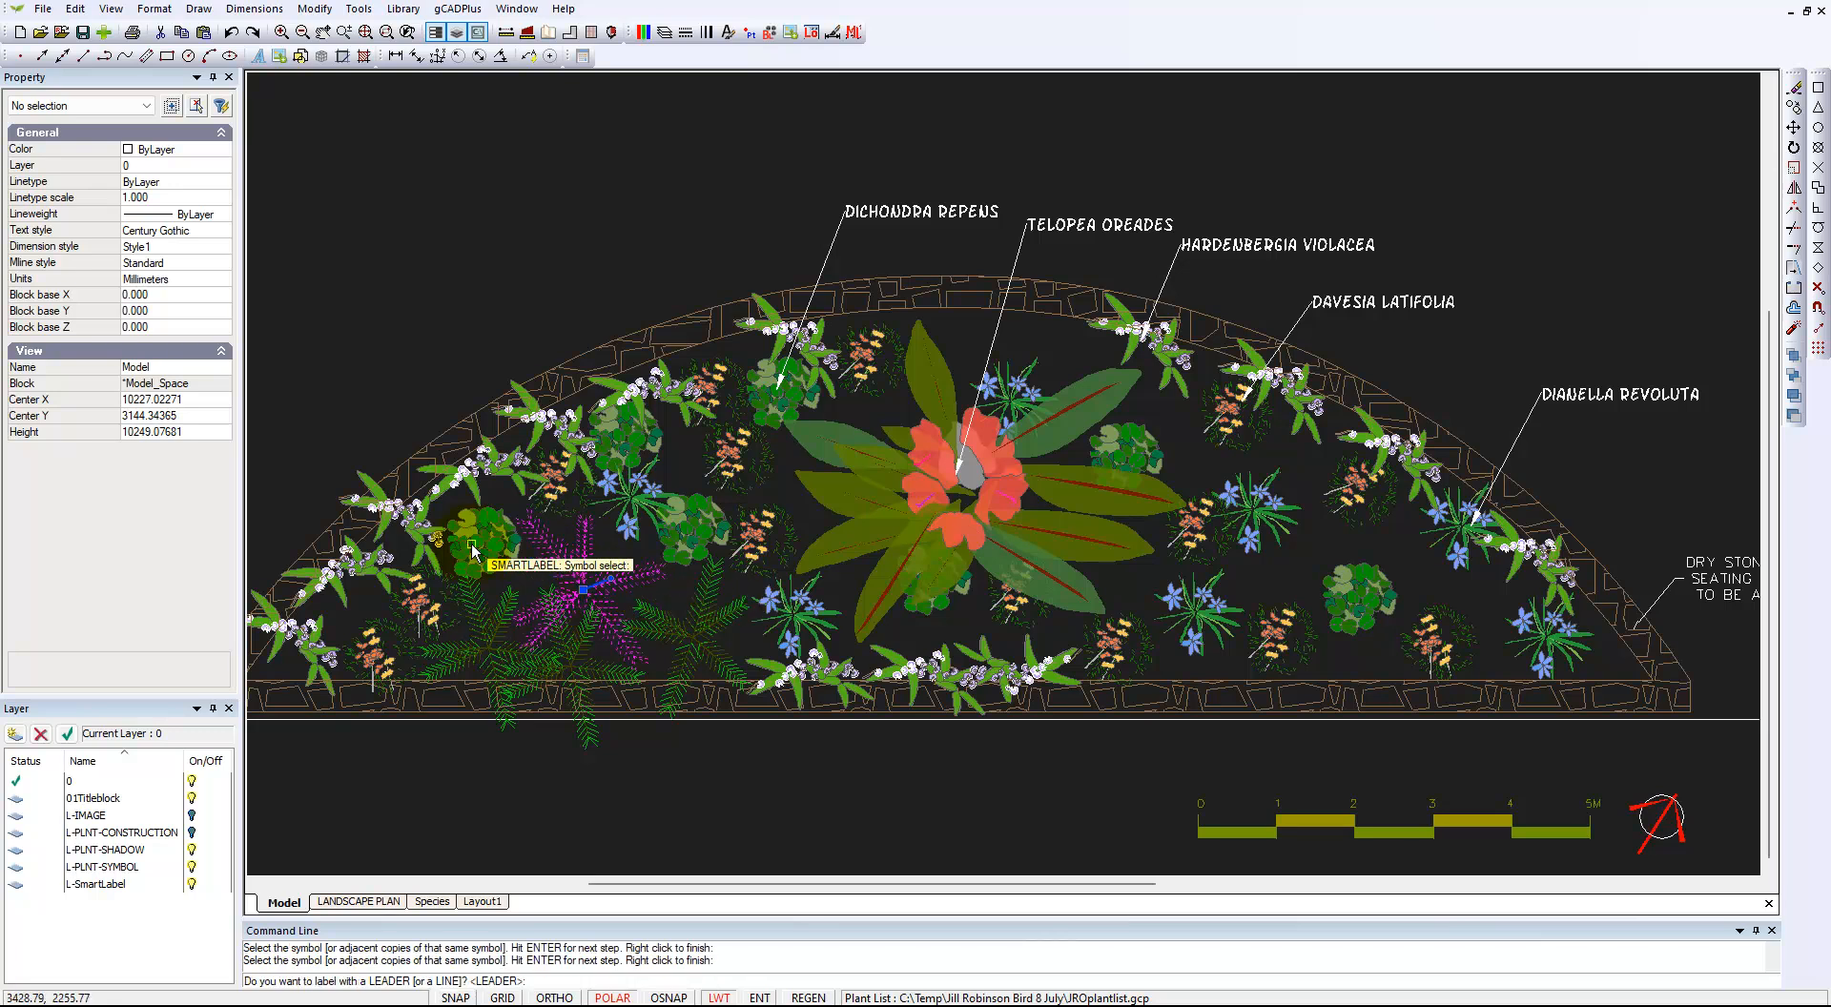
{"action": "key", "text": "Return"}
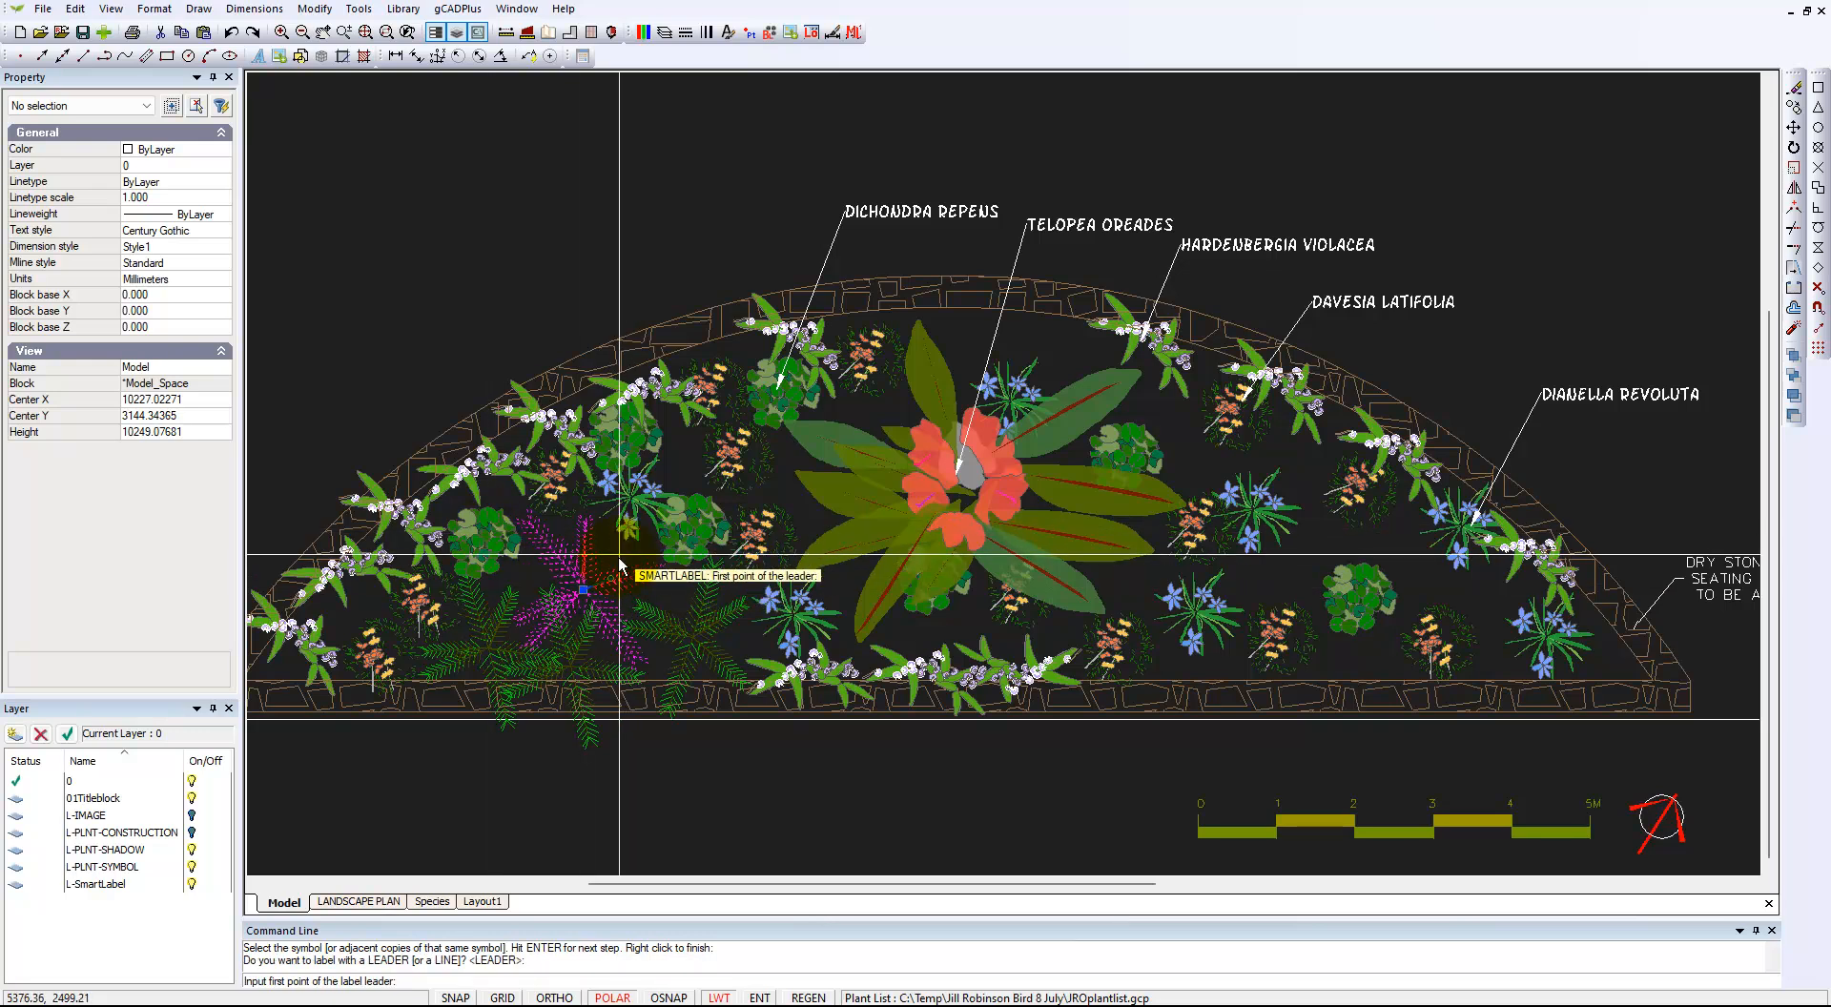
{"action": "left_click", "coordinate": [582, 589]}
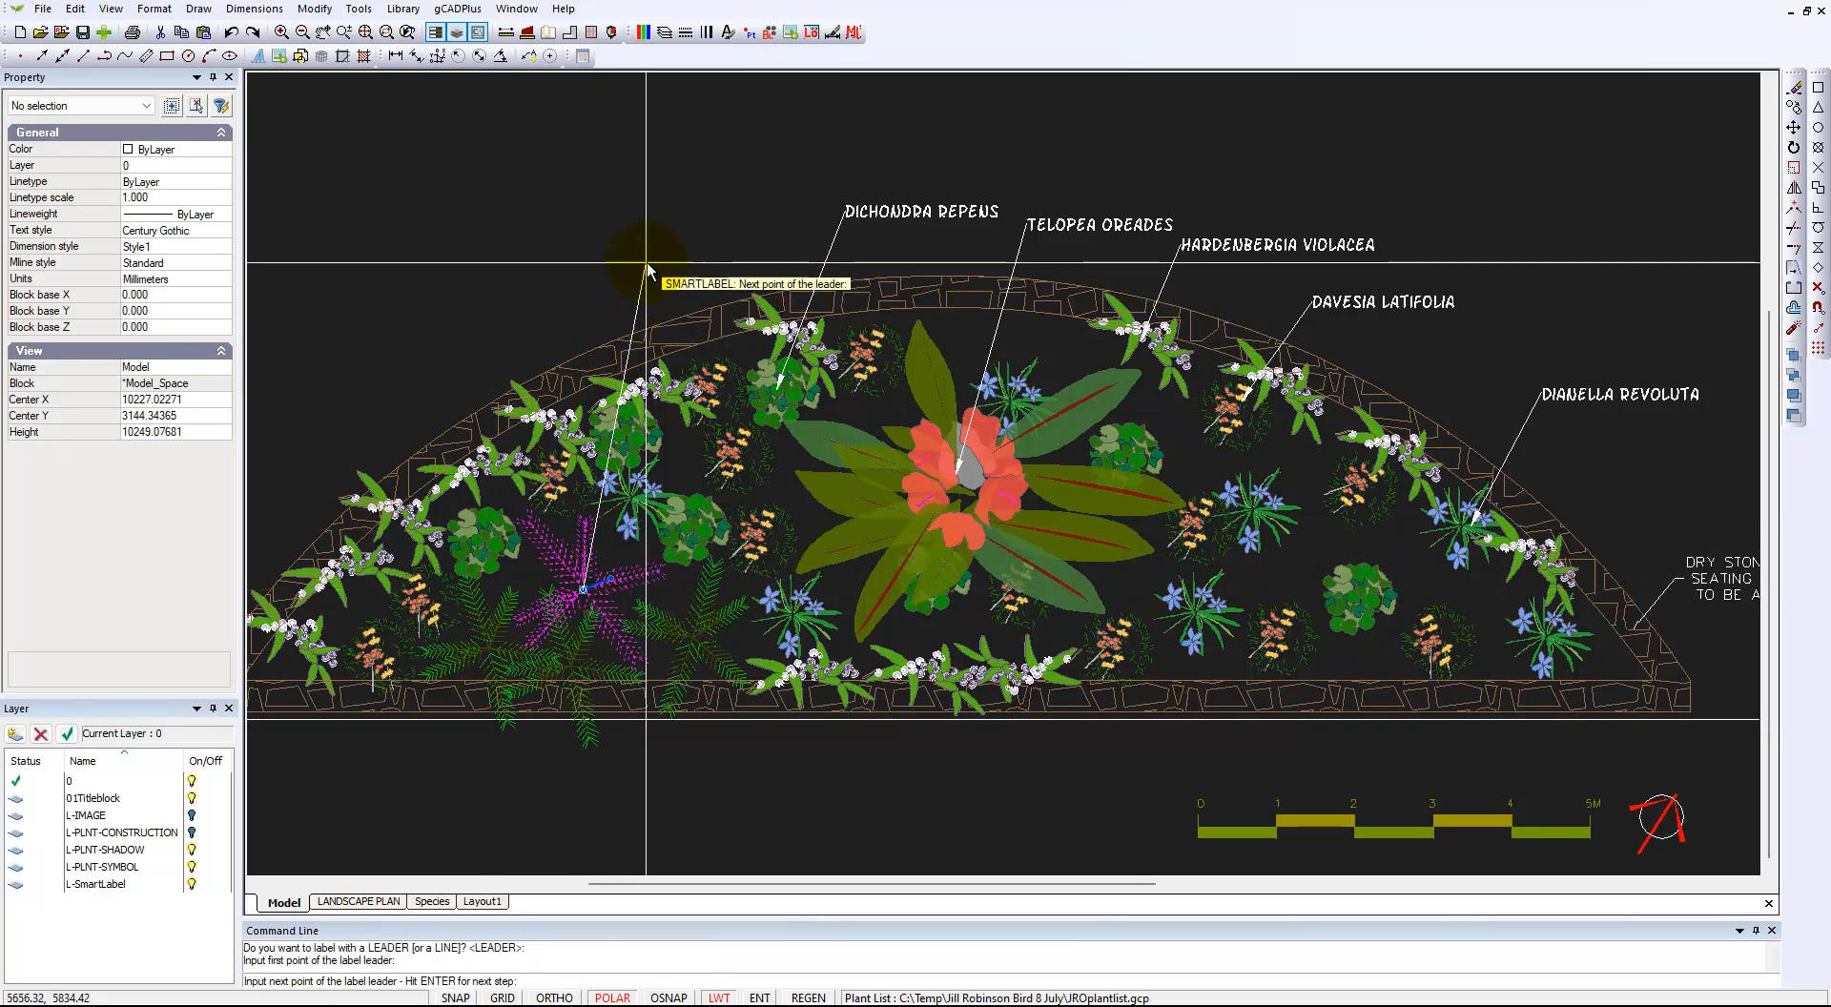
{"action": "left_click", "coordinate": [665, 233]}
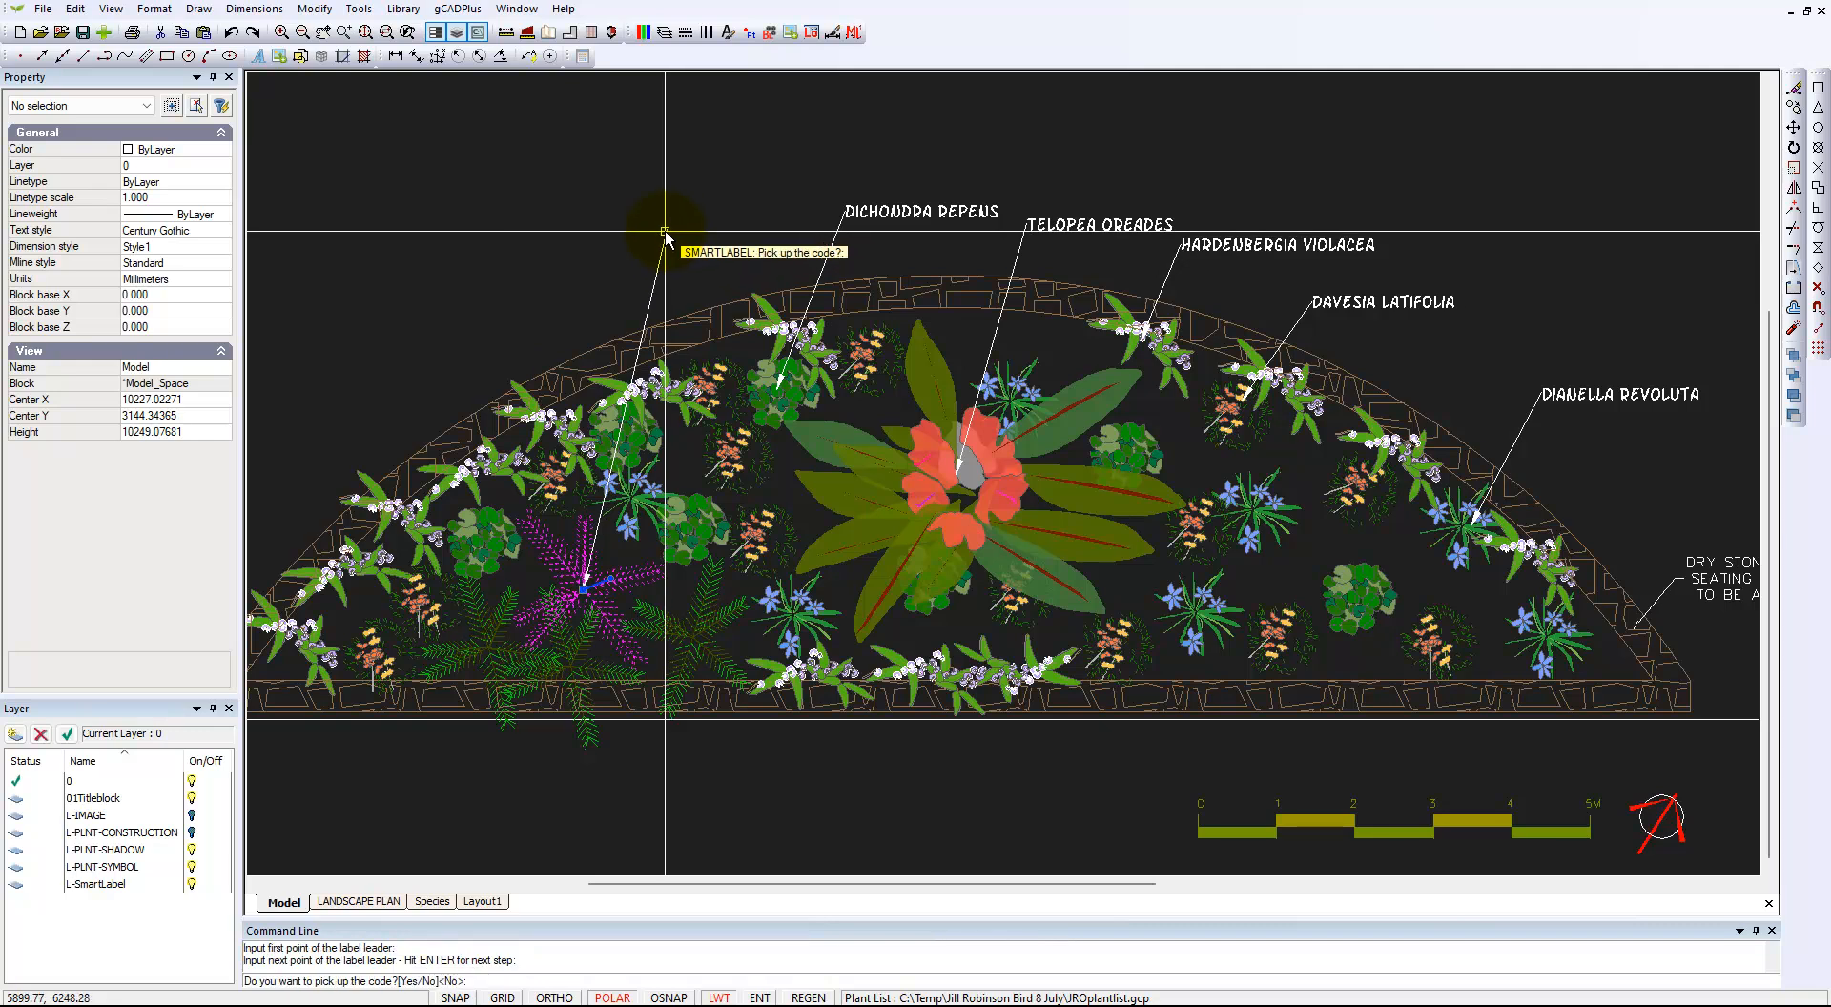
Include only the botanical name in the fern's label, omitting code, common name and symbol count, and finish labelling.
{"action": "key", "text": "Return"}
{"action": "key", "text": "Return"}
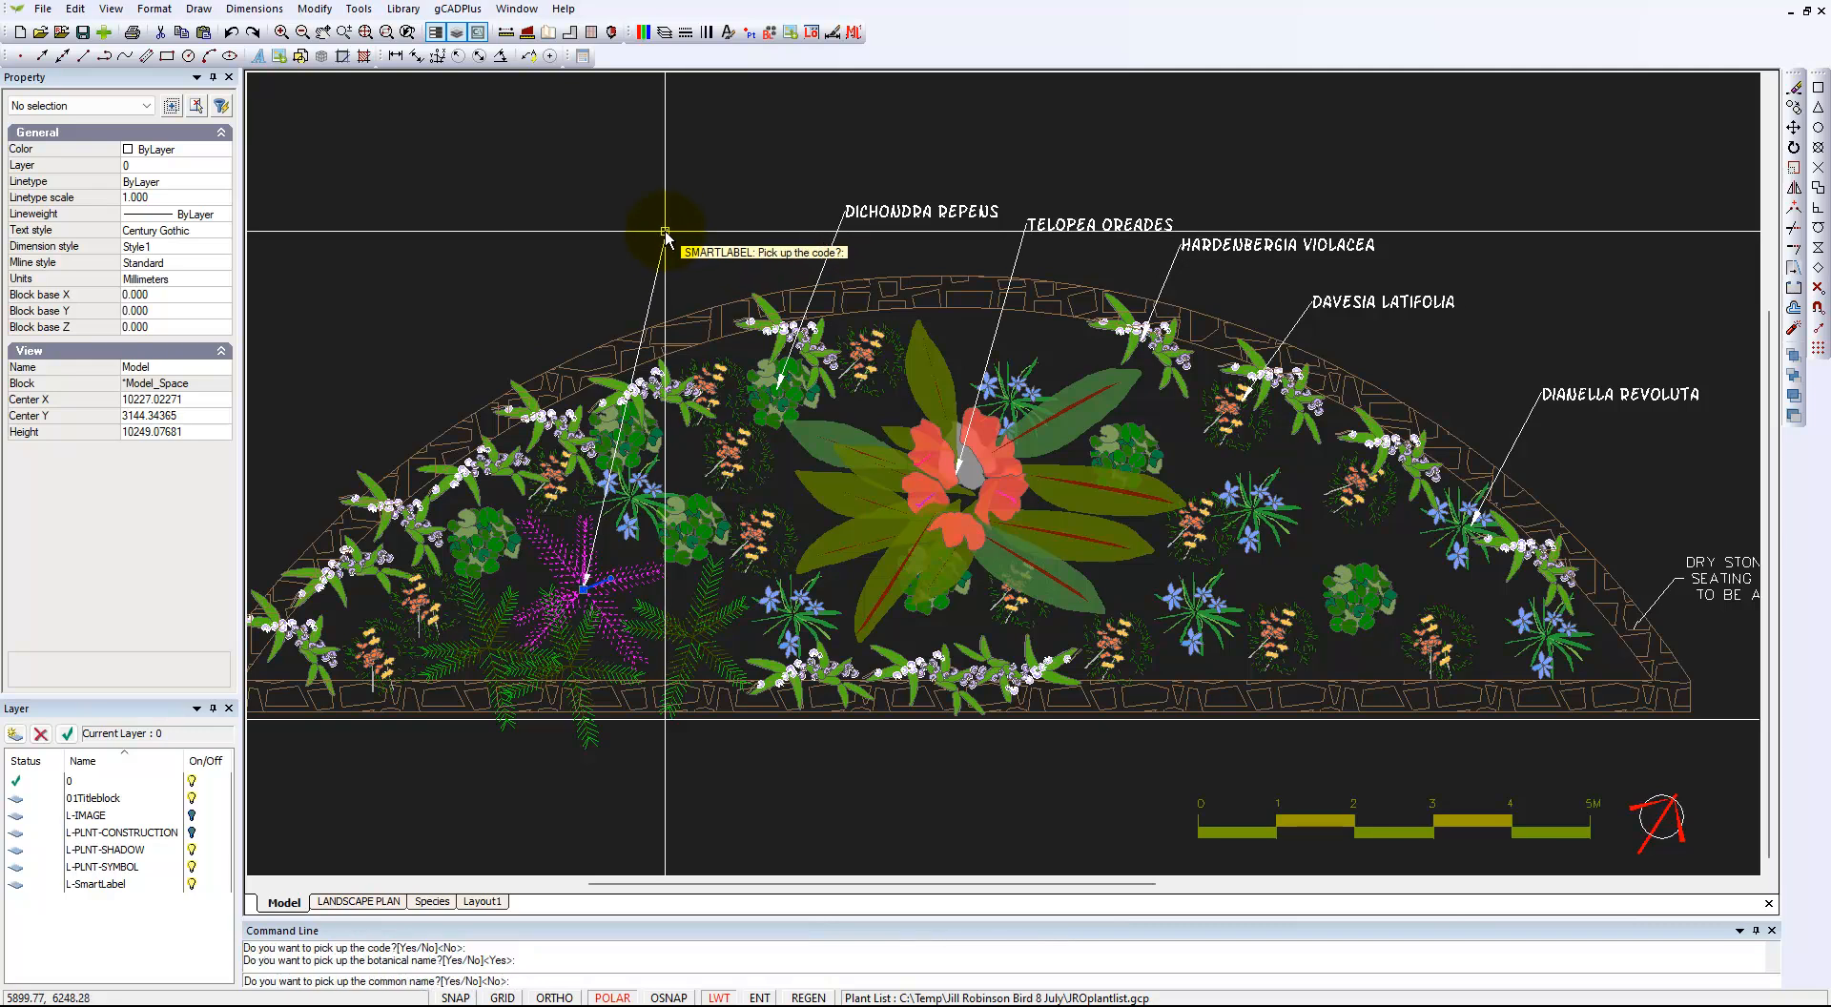
{"action": "key", "text": "Return"}
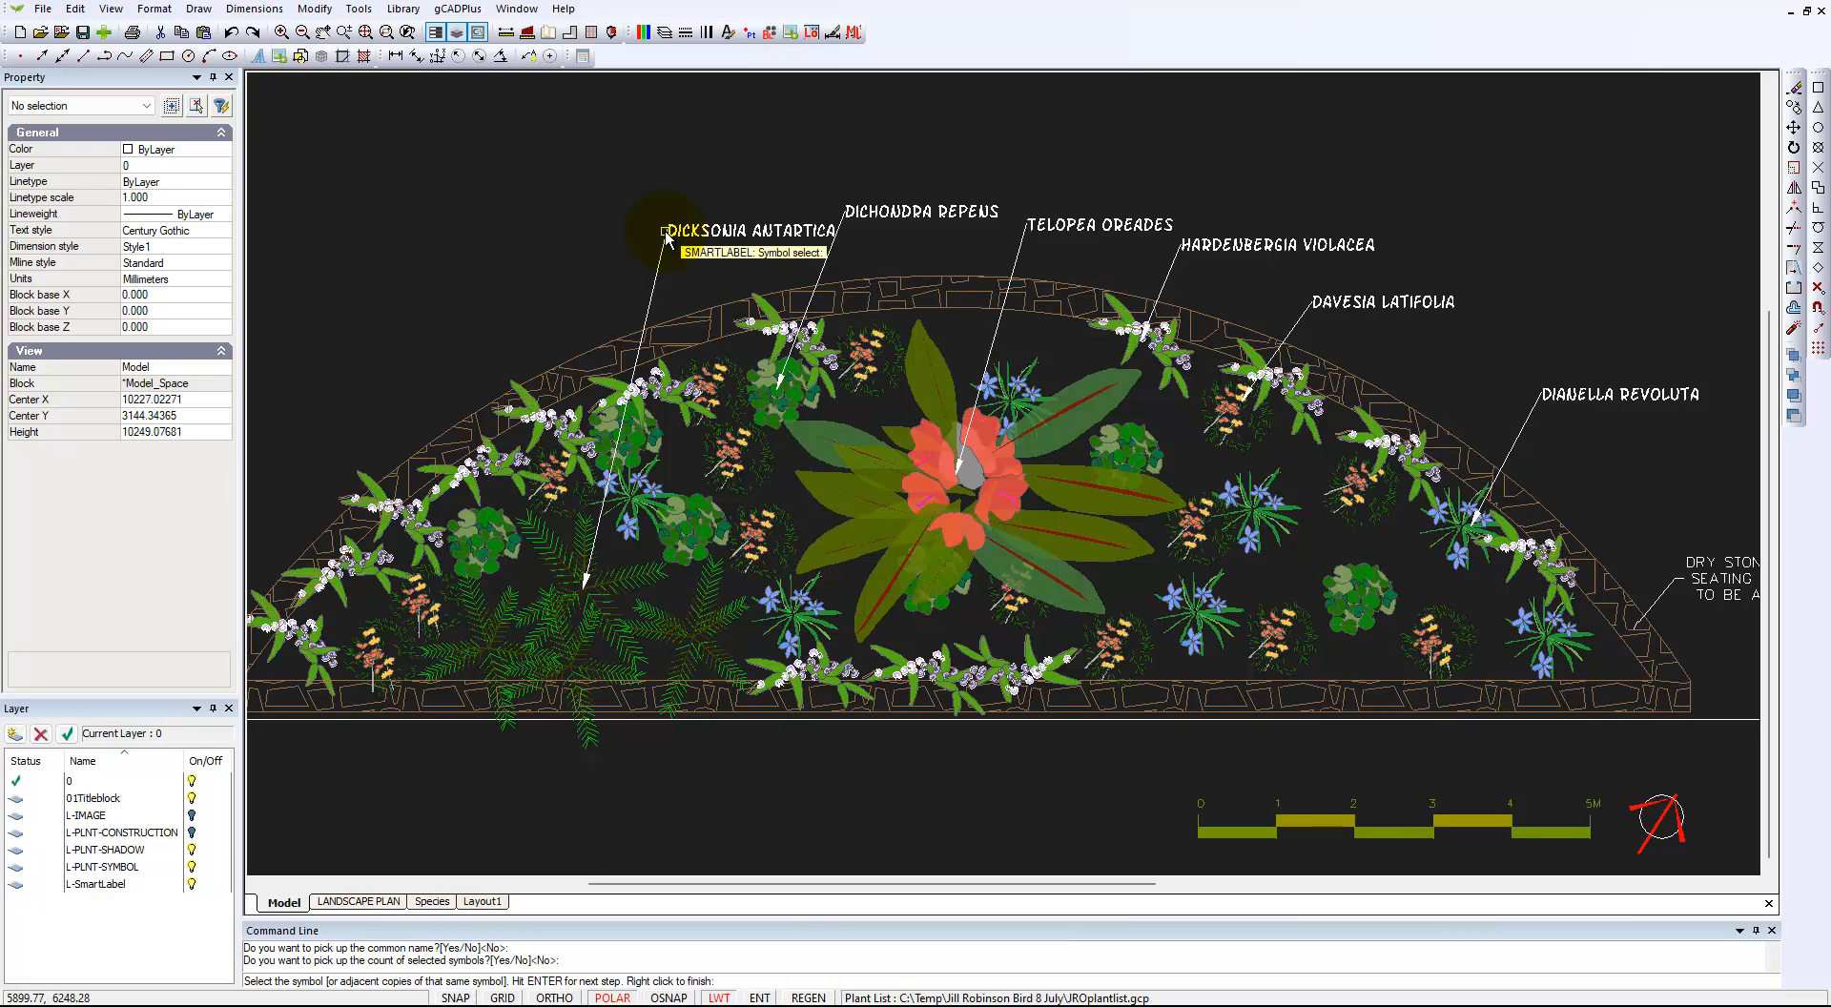
{"action": "right_click", "coordinate": [478, 277]}
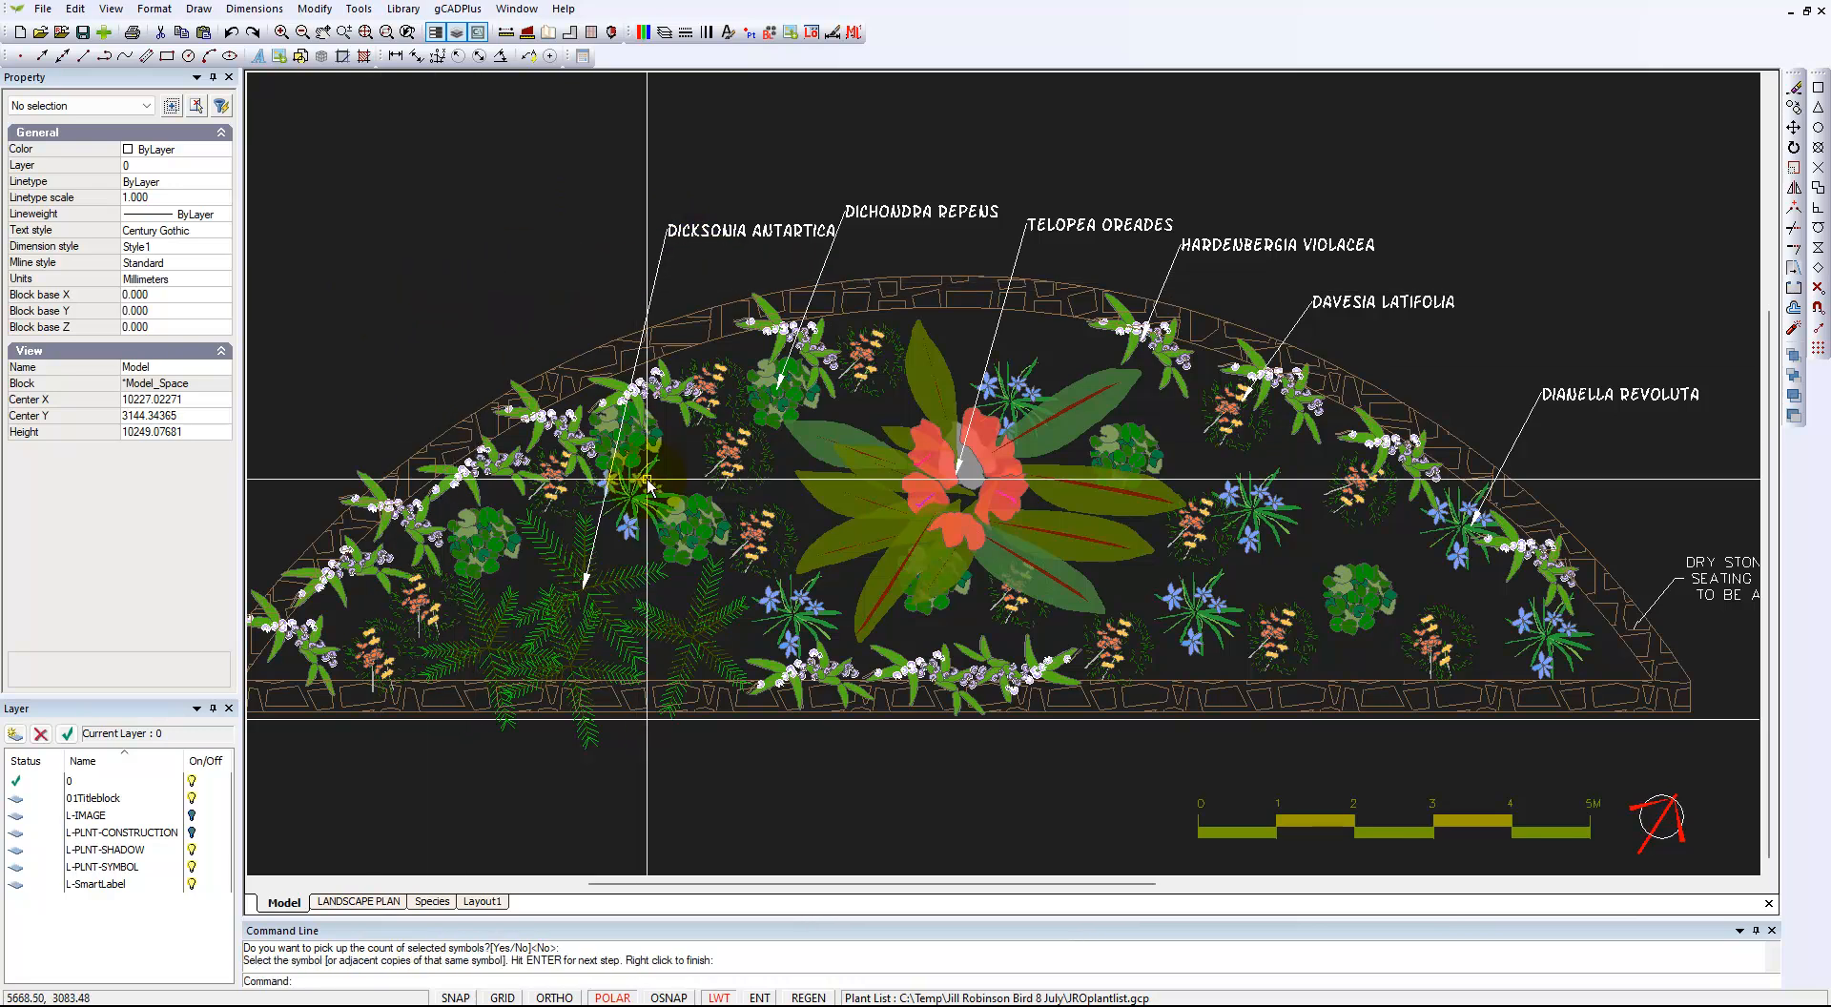
Move the Dicksonia antartica label's text to the upper left of its symbol, outside the curved wall, and deselect the leader.
{"action": "left_click", "coordinate": [745, 235]}
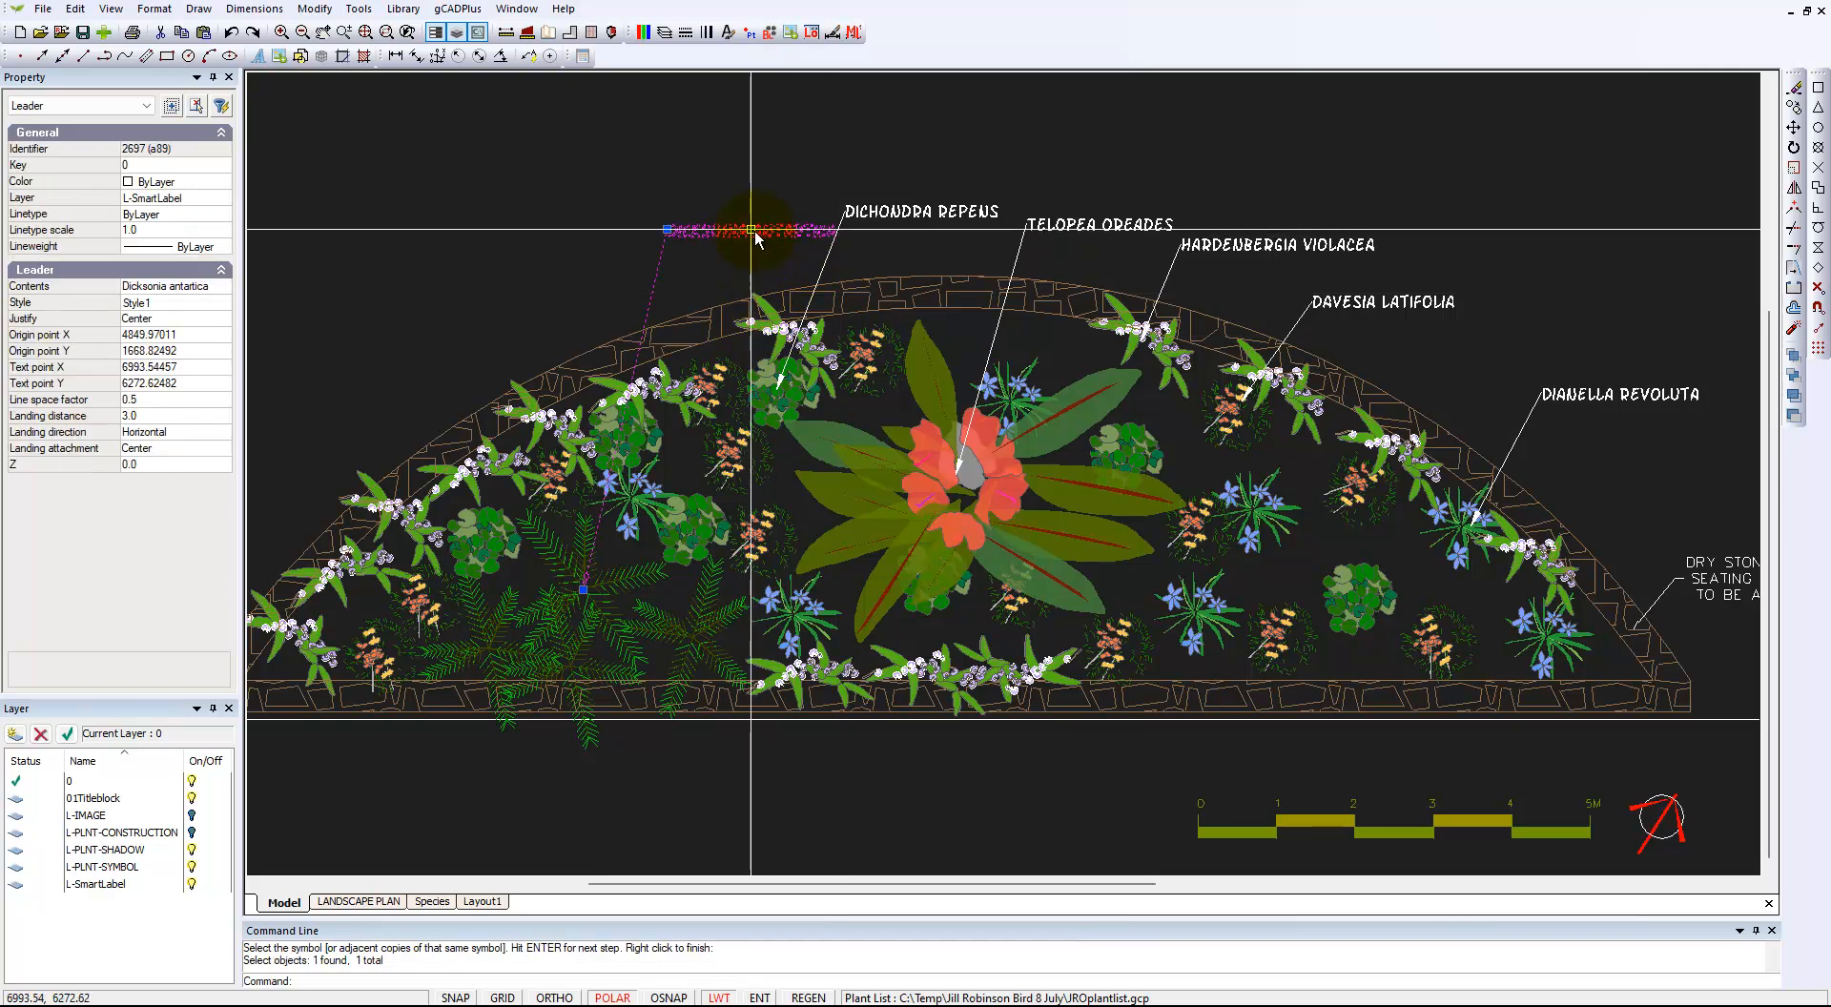
{"action": "left_click", "coordinate": [752, 230]}
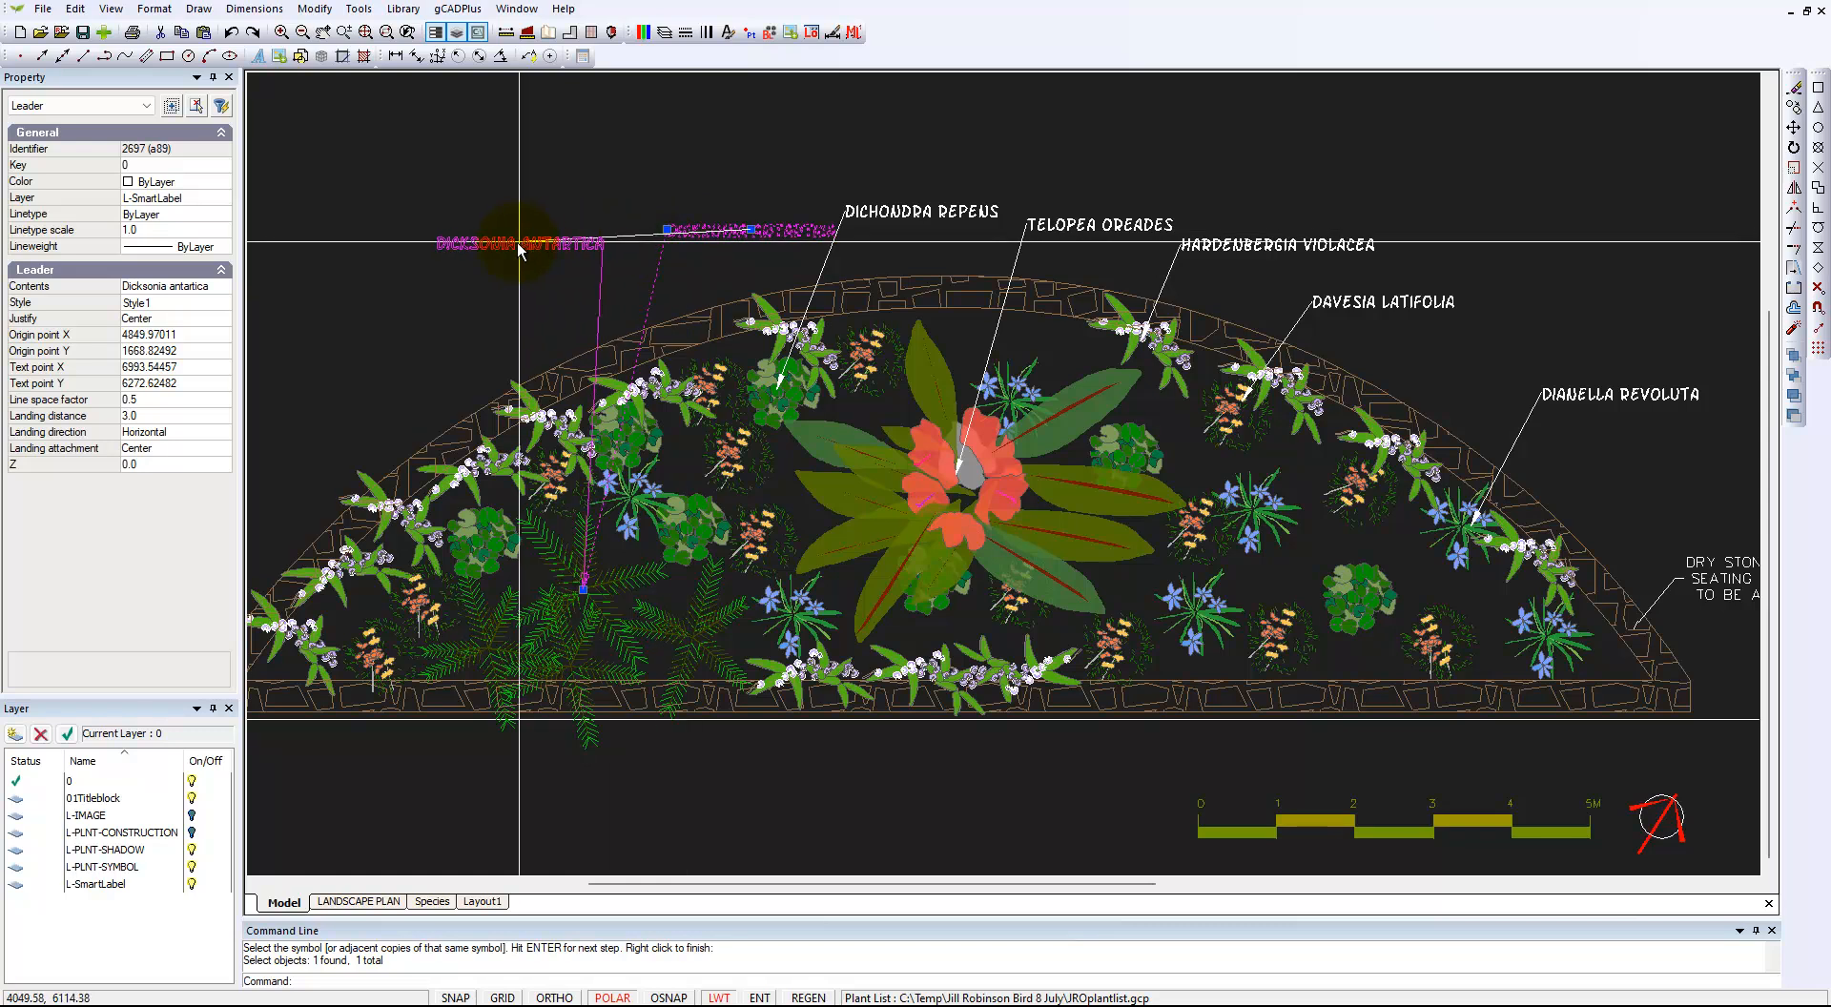
{"action": "left_click", "coordinate": [445, 298]}
{"action": "key", "text": "Escape"}
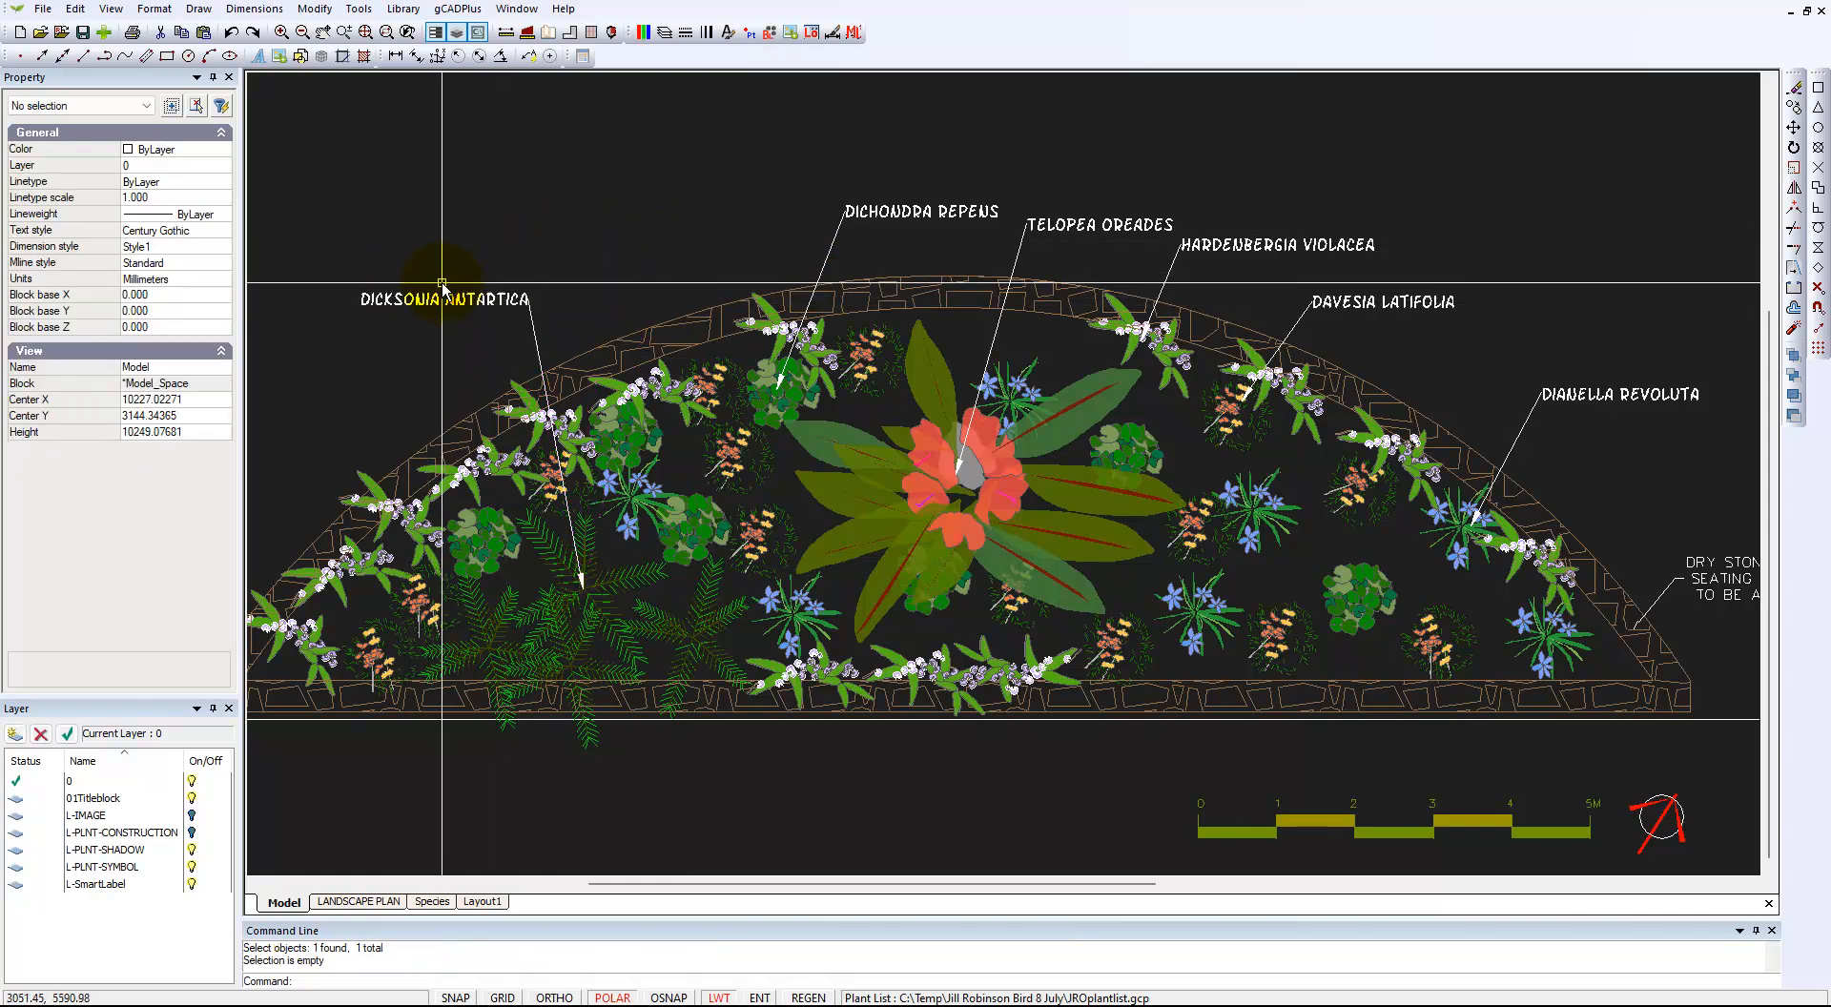
Open the LANDSCAPE PLAN layout's view frame for editing in model space and enlarge it evenly around the garden bed.
{"action": "left_click", "coordinate": [362, 902]}
{"action": "right_click", "coordinate": [1125, 534]}
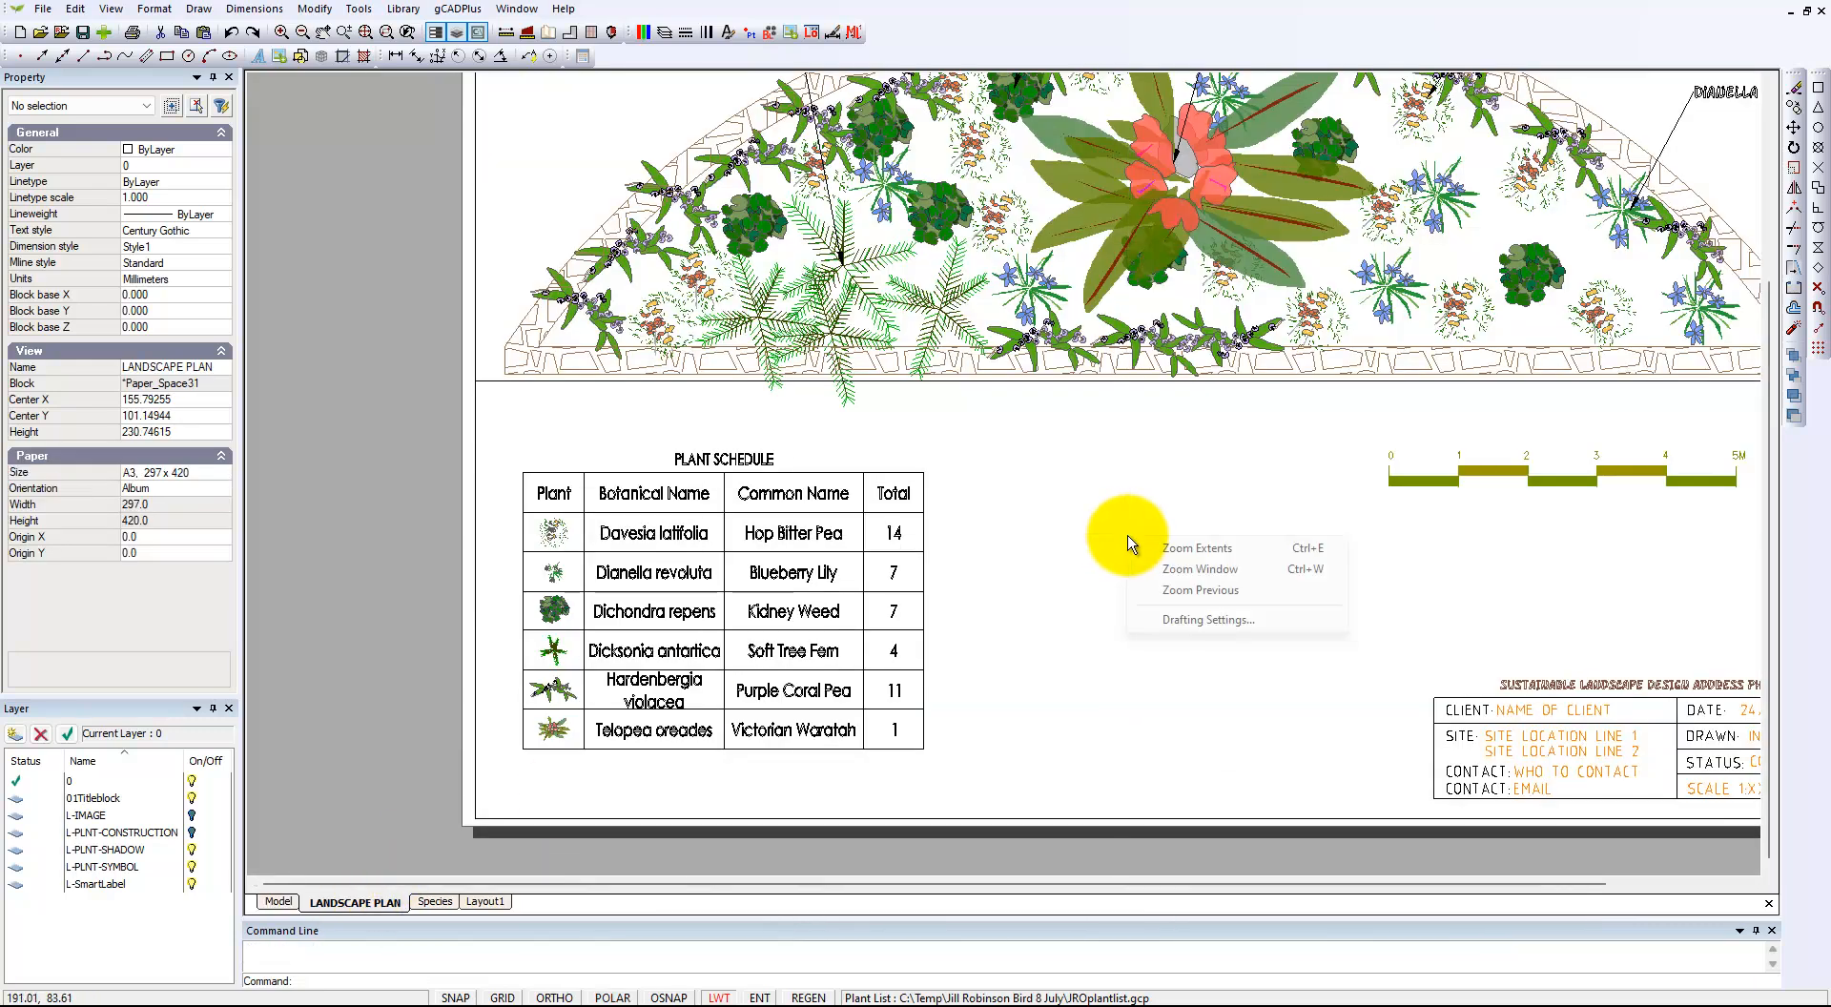
{"action": "left_click", "coordinate": [1197, 548]}
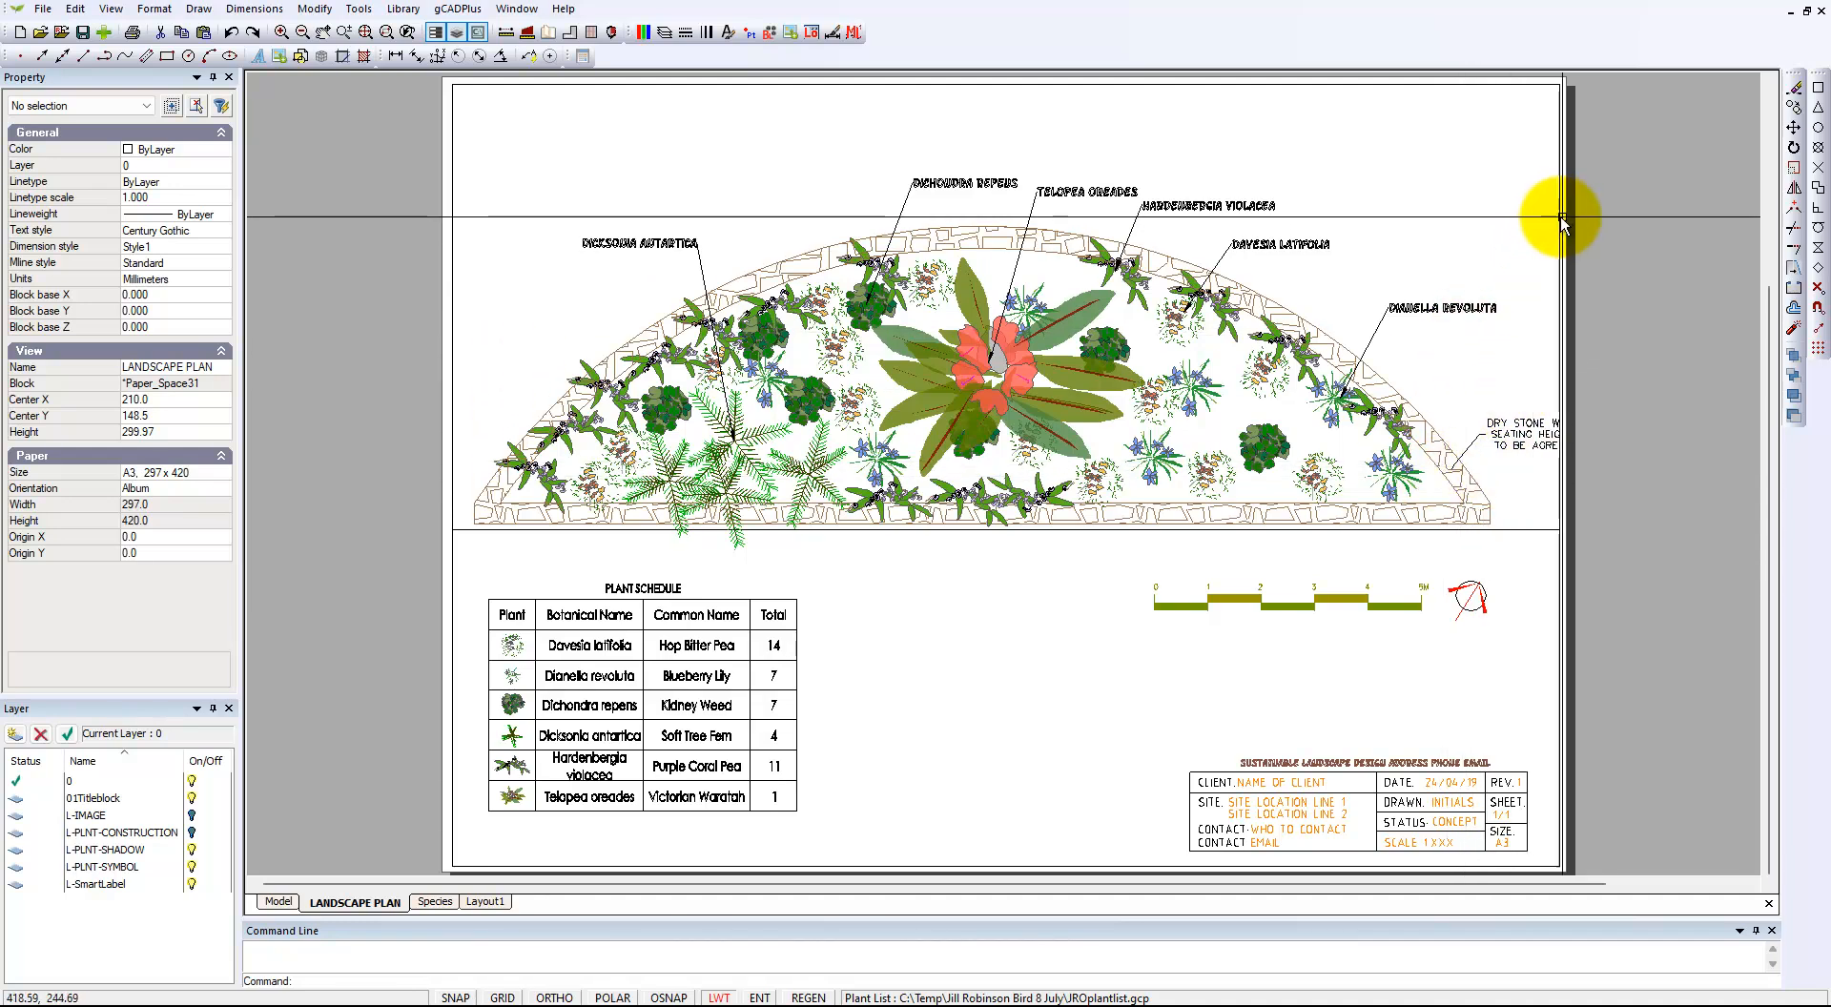
{"action": "double_click", "coordinate": [1493, 241]}
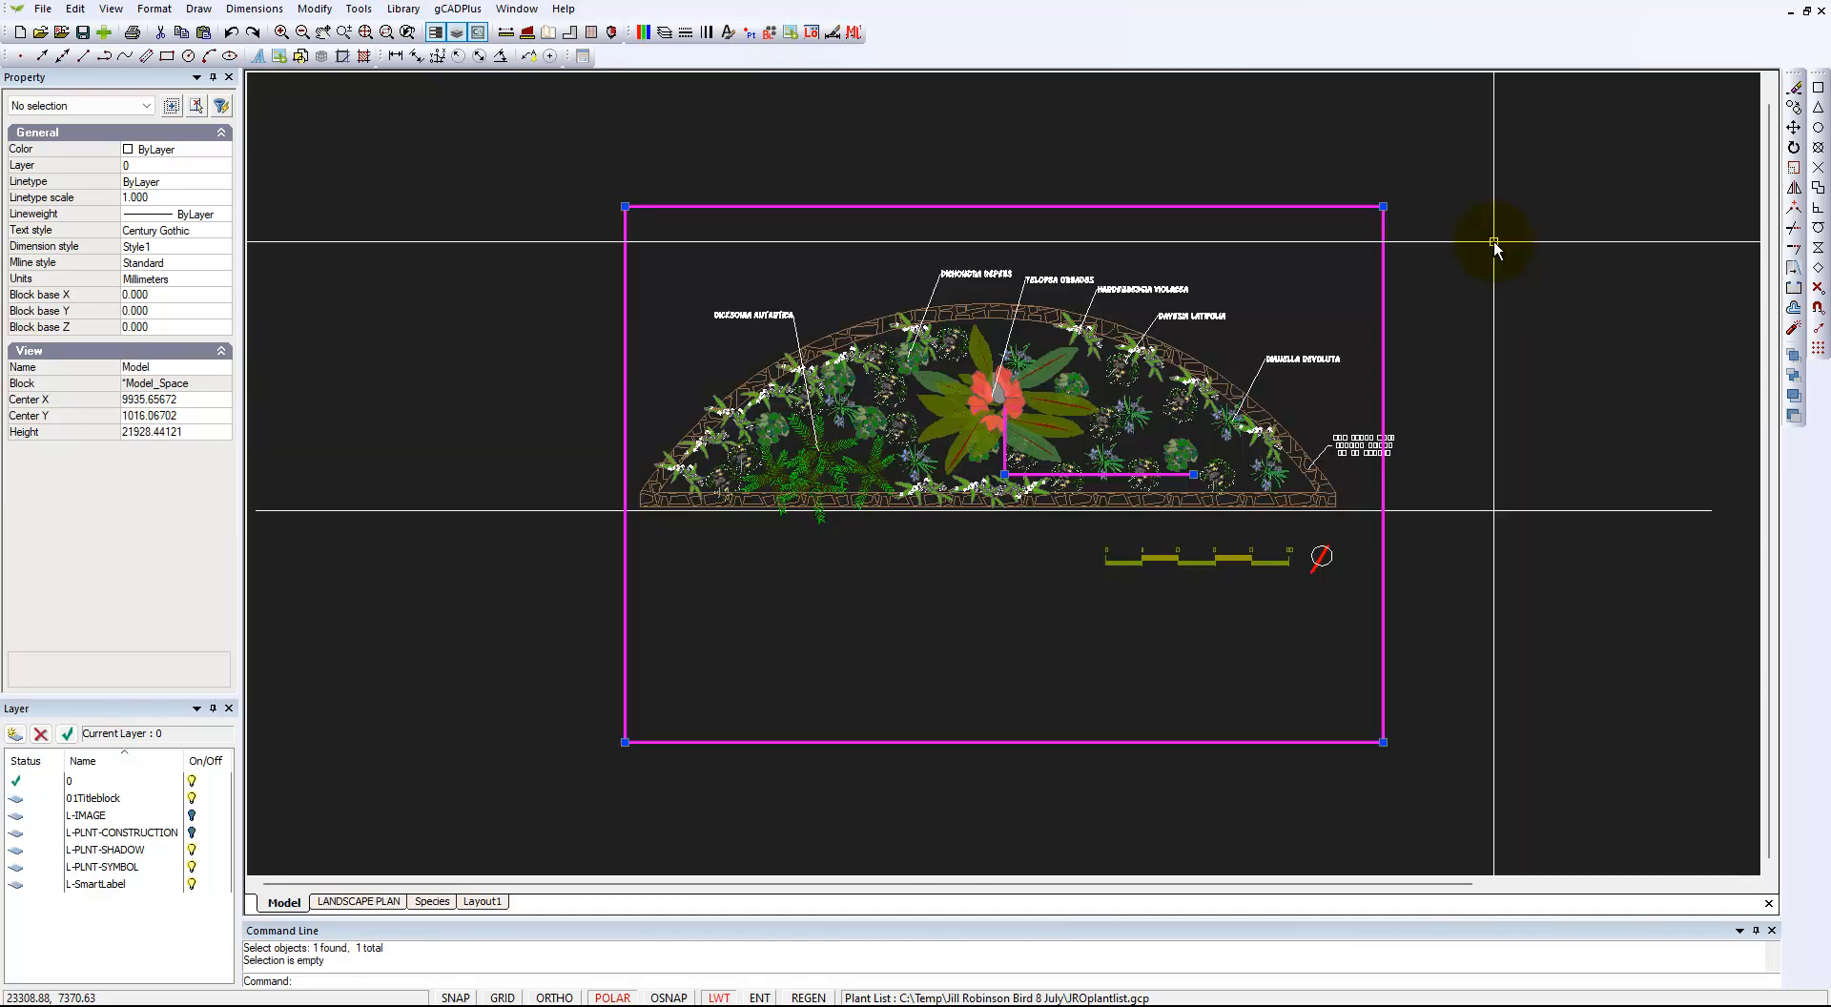
{"action": "left_click", "coordinate": [1384, 206]}
{"action": "left_click", "coordinate": [1424, 179]}
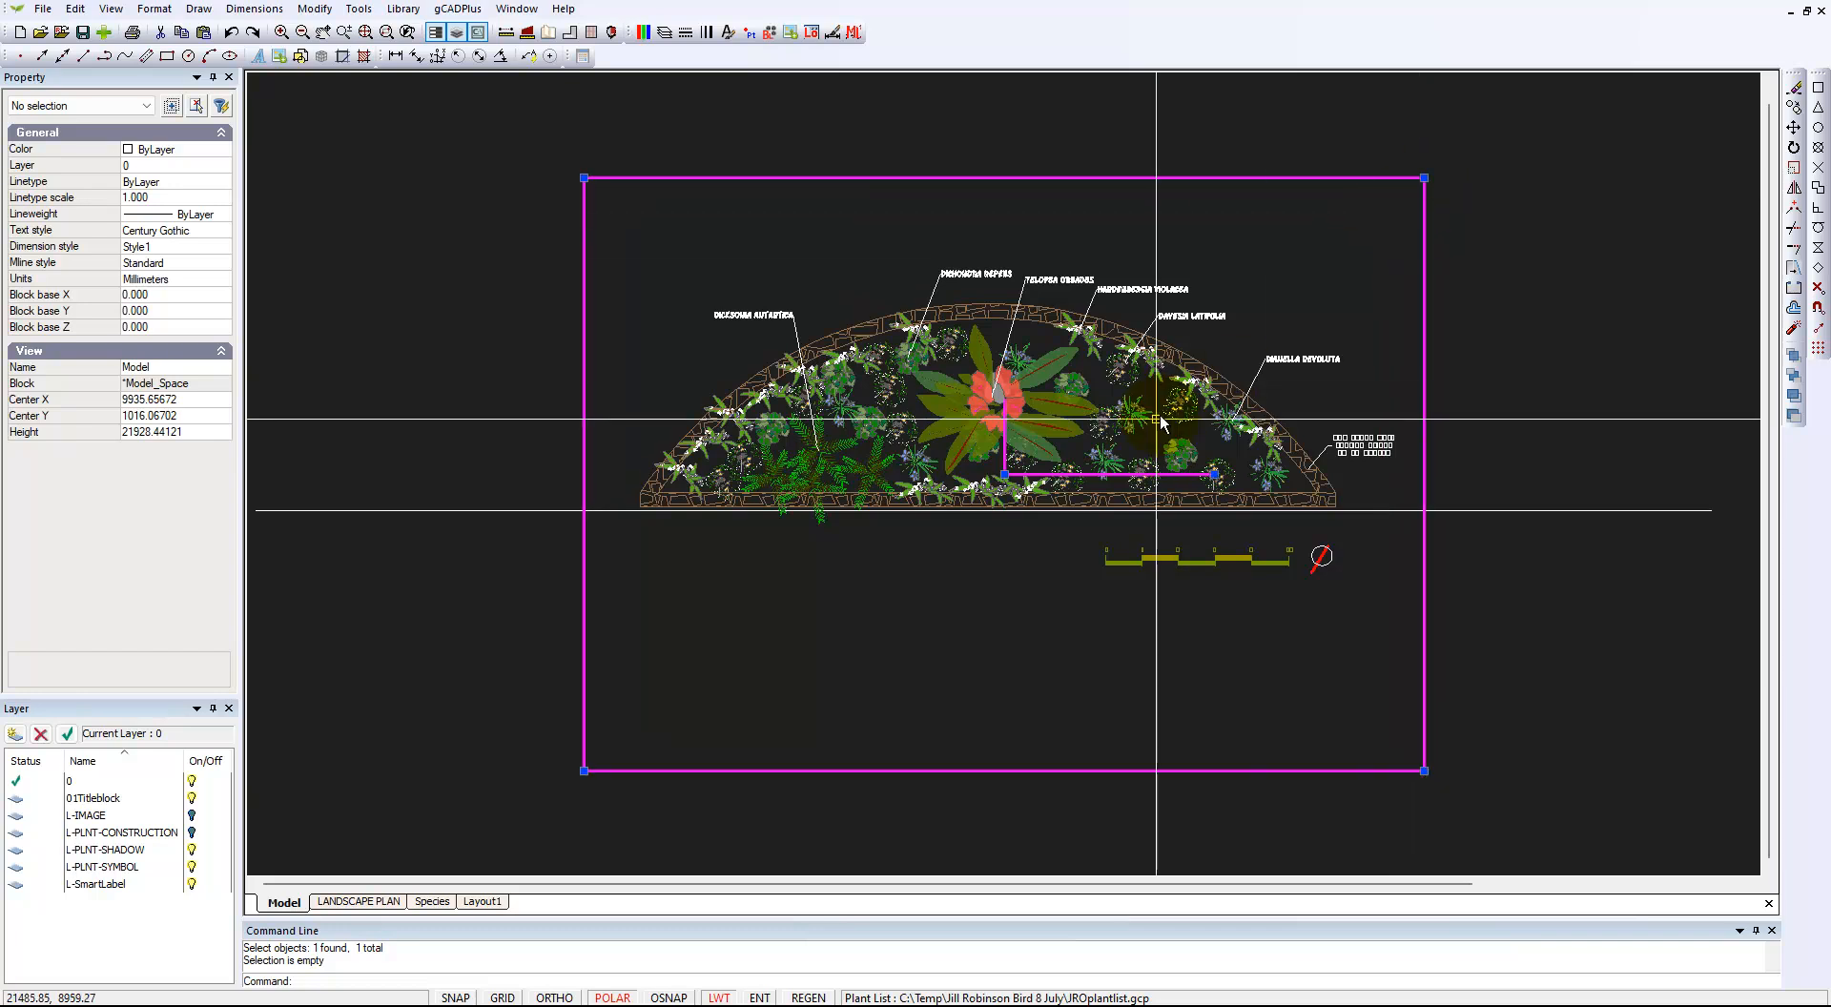
Shift the enlarged view frame up and slightly right so the dry stone wall note fits inside, and display it on the layout.
{"action": "left_click", "coordinate": [1004, 474]}
{"action": "left_click", "coordinate": [1031, 427]}
{"action": "right_click", "coordinate": [1382, 193]}
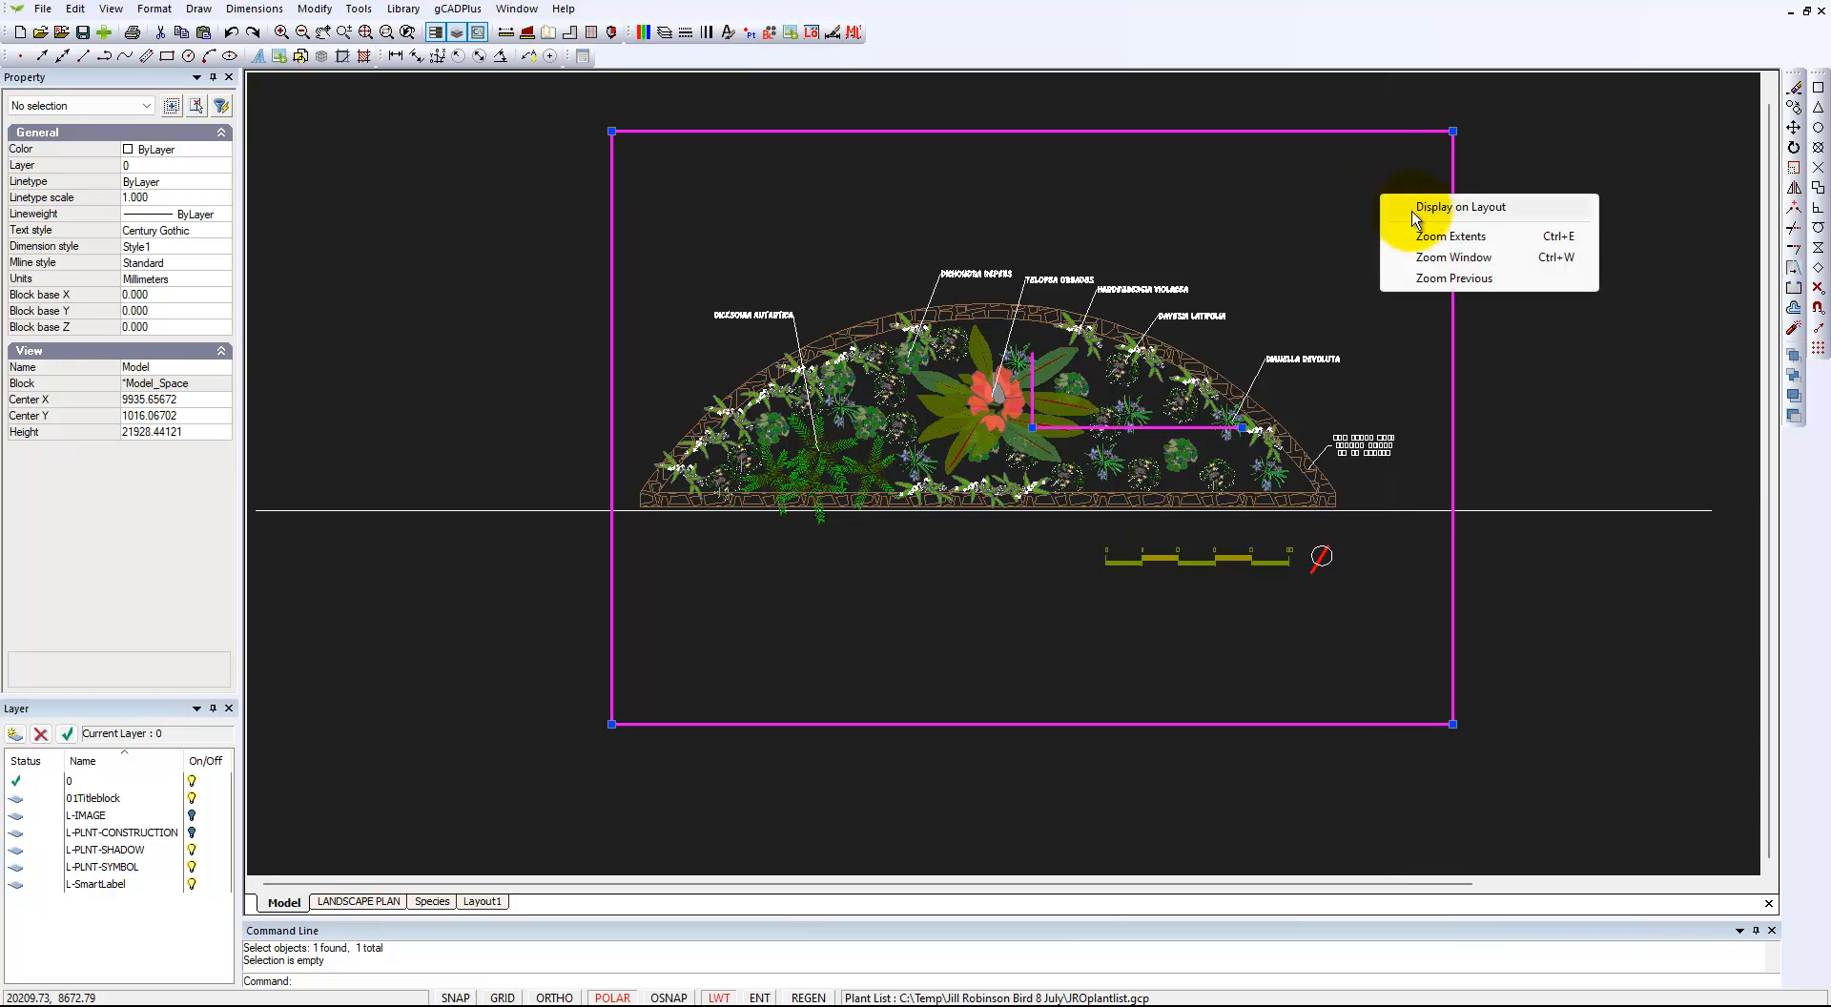
{"action": "left_click", "coordinate": [1433, 207]}
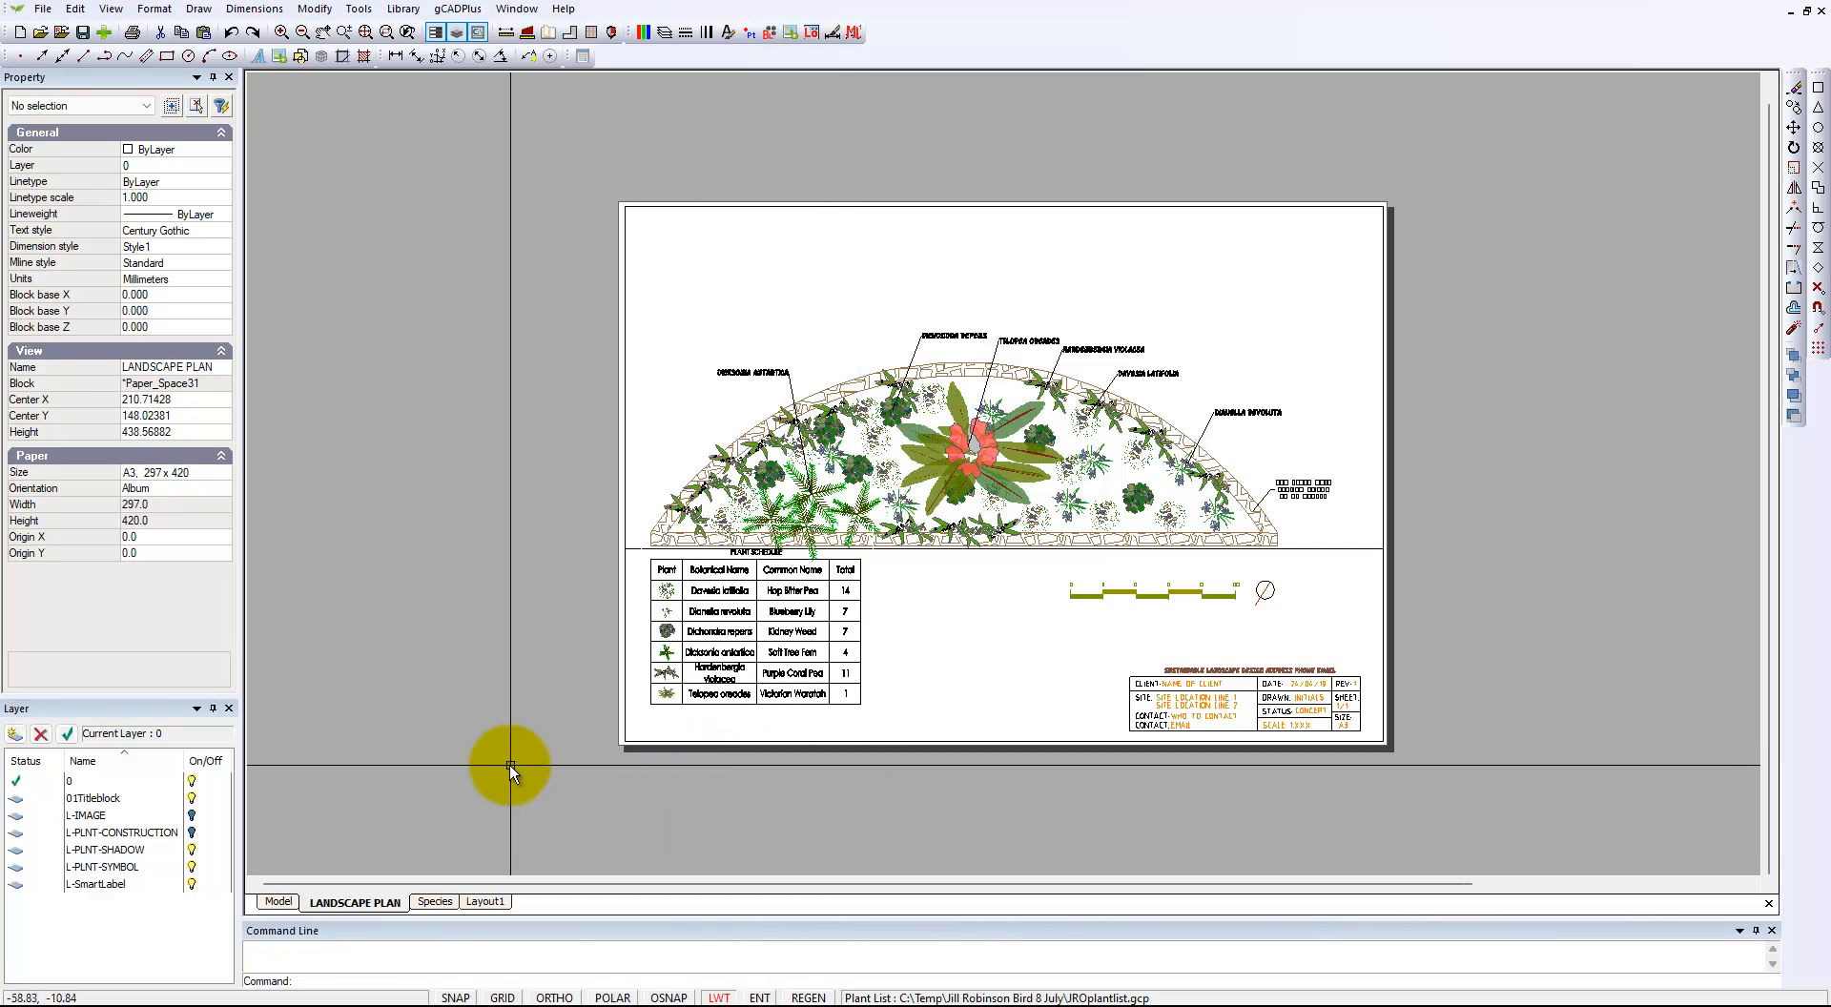
Return to model space and preview the Dichondra, Daviesia, Dianella, Telopea and Hardenbergia photos among the drawing's images, then close the list.
{"action": "left_click", "coordinate": [290, 908]}
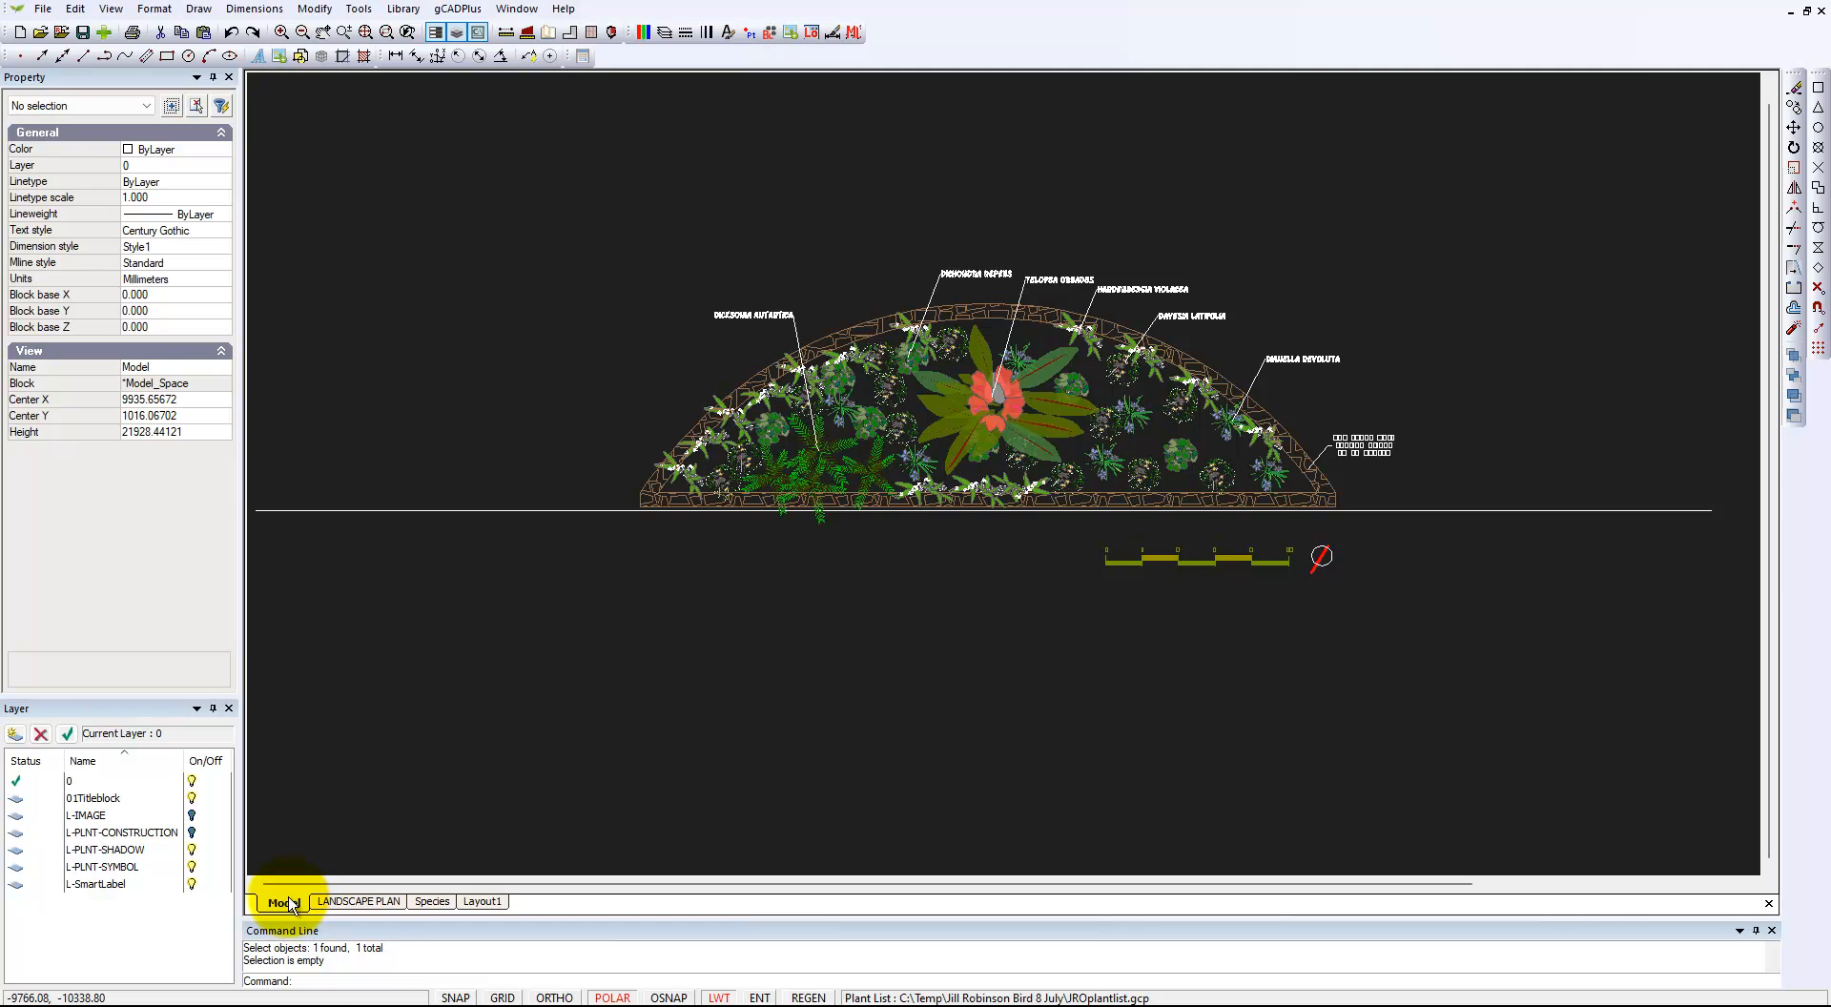
{"action": "left_click", "coordinate": [164, 14]}
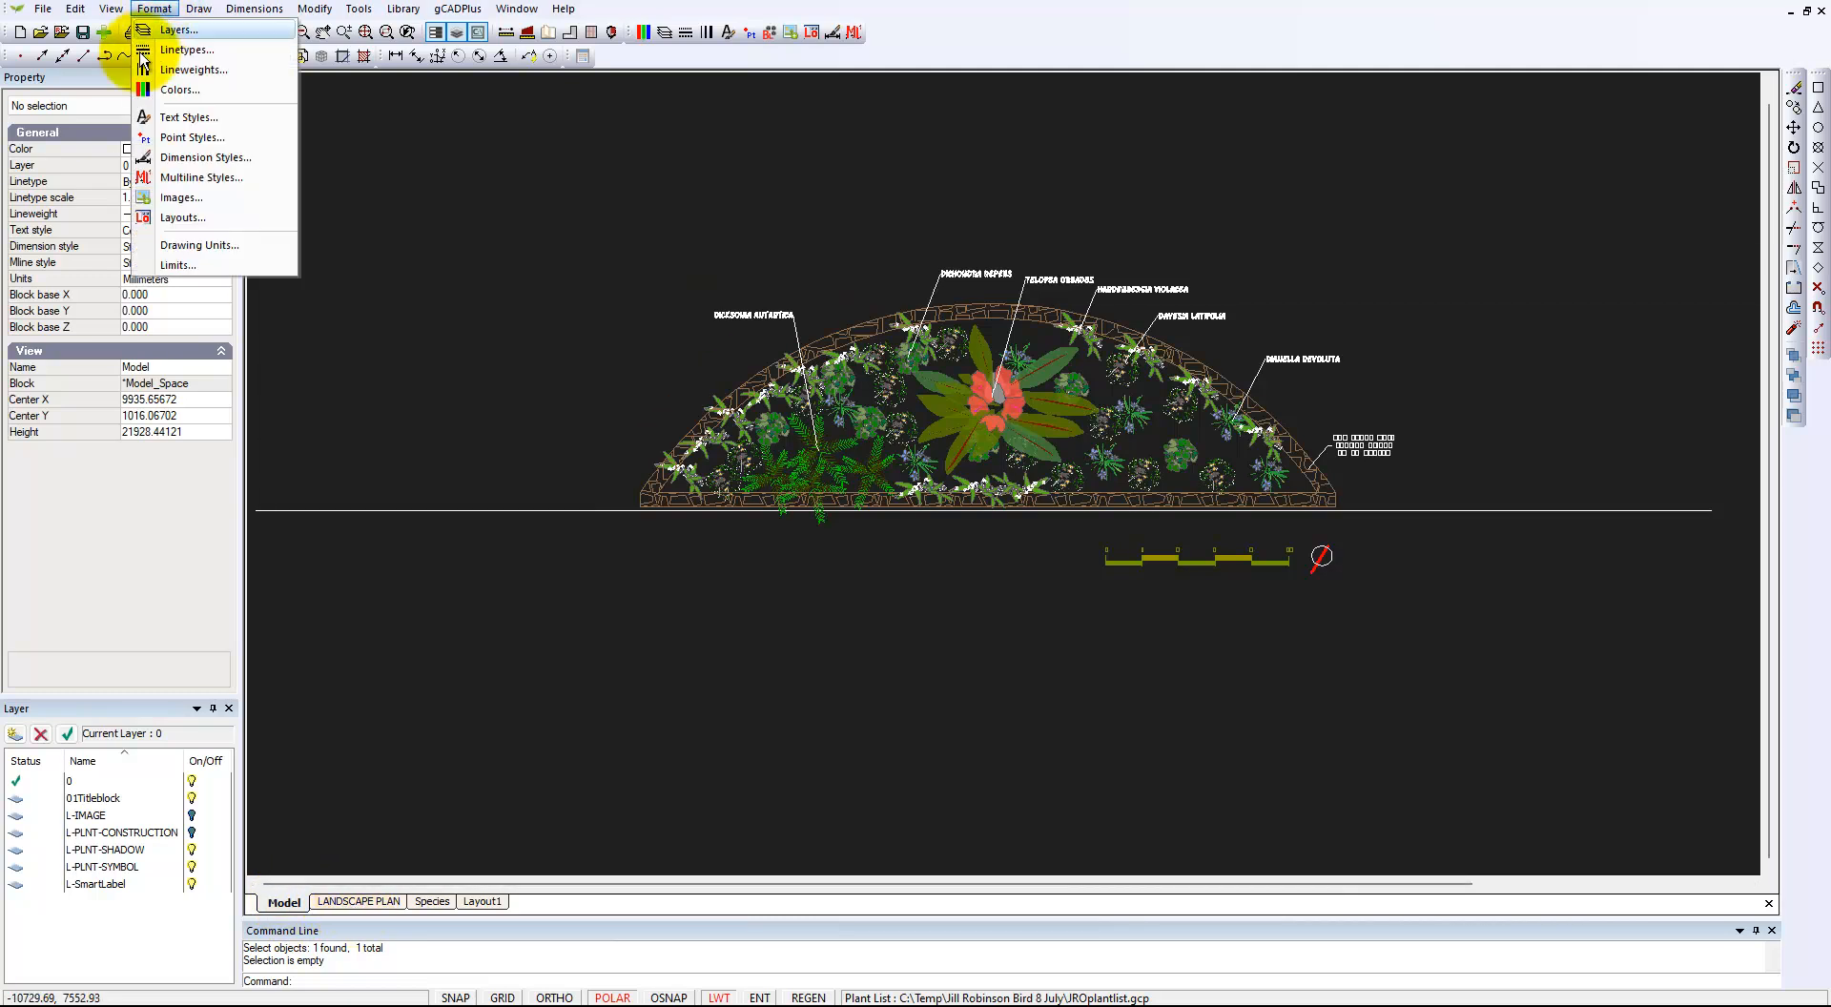
{"action": "left_click", "coordinate": [213, 204]}
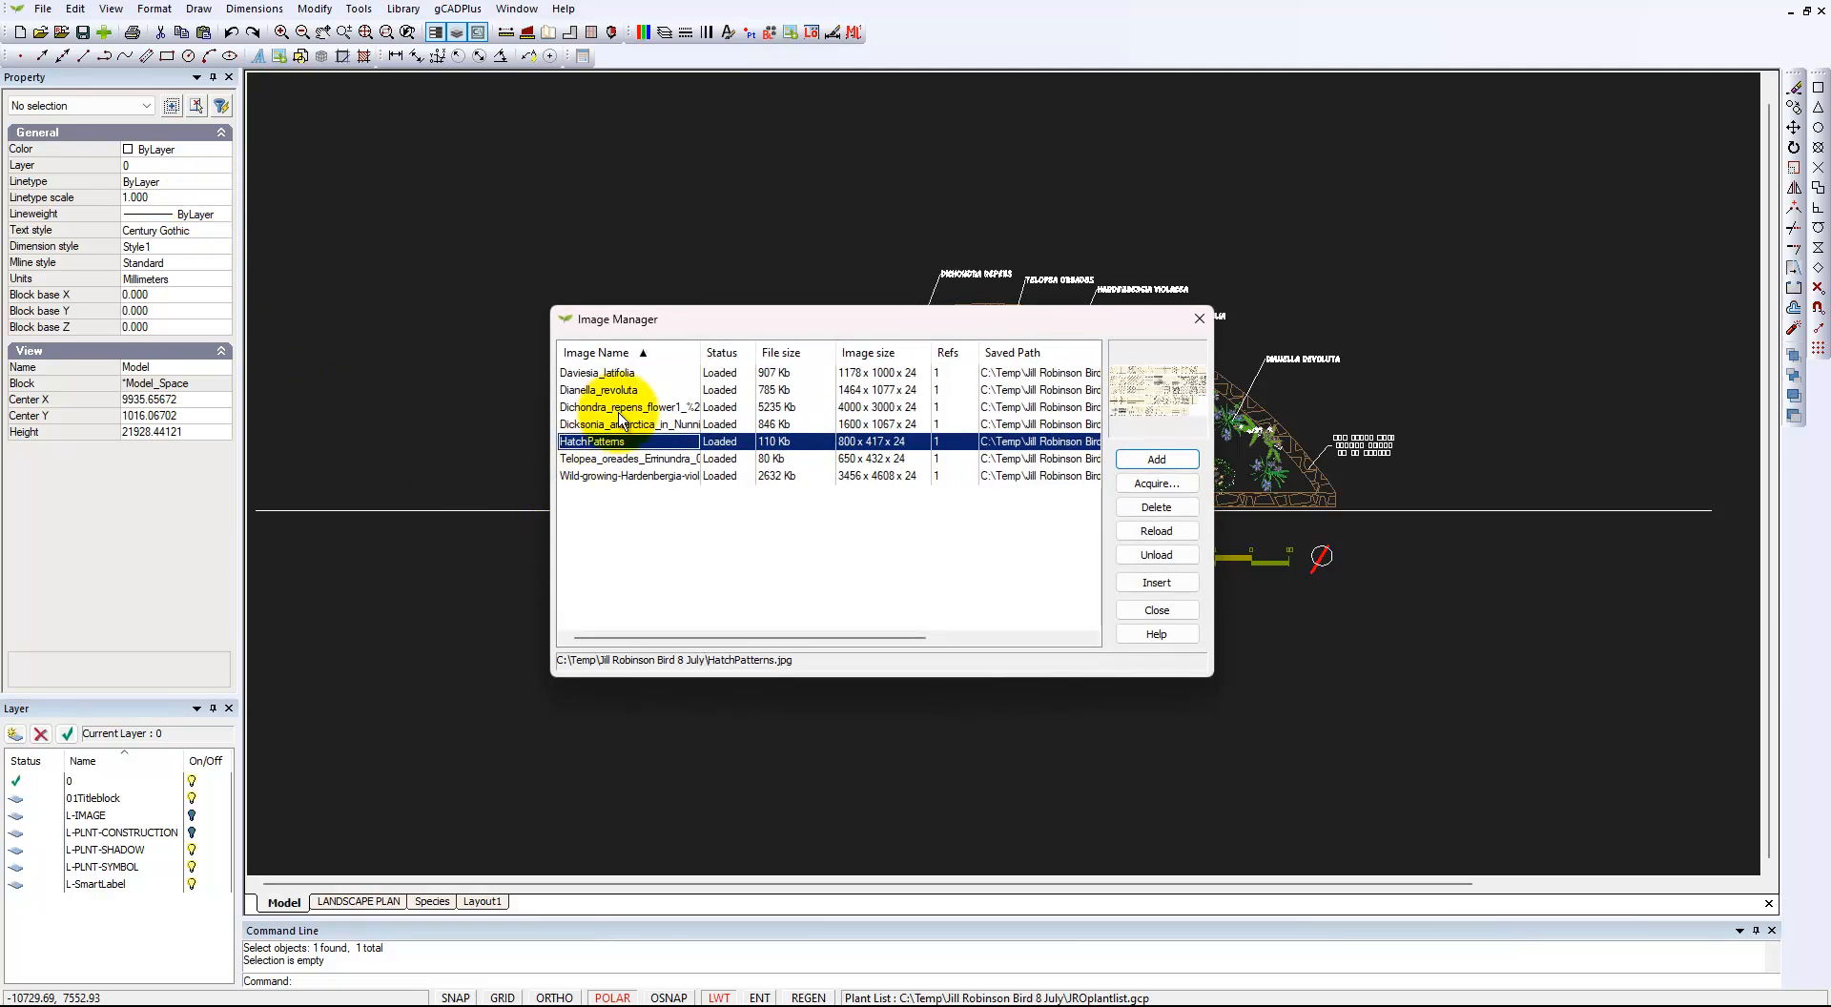
{"action": "left_click", "coordinate": [617, 404]}
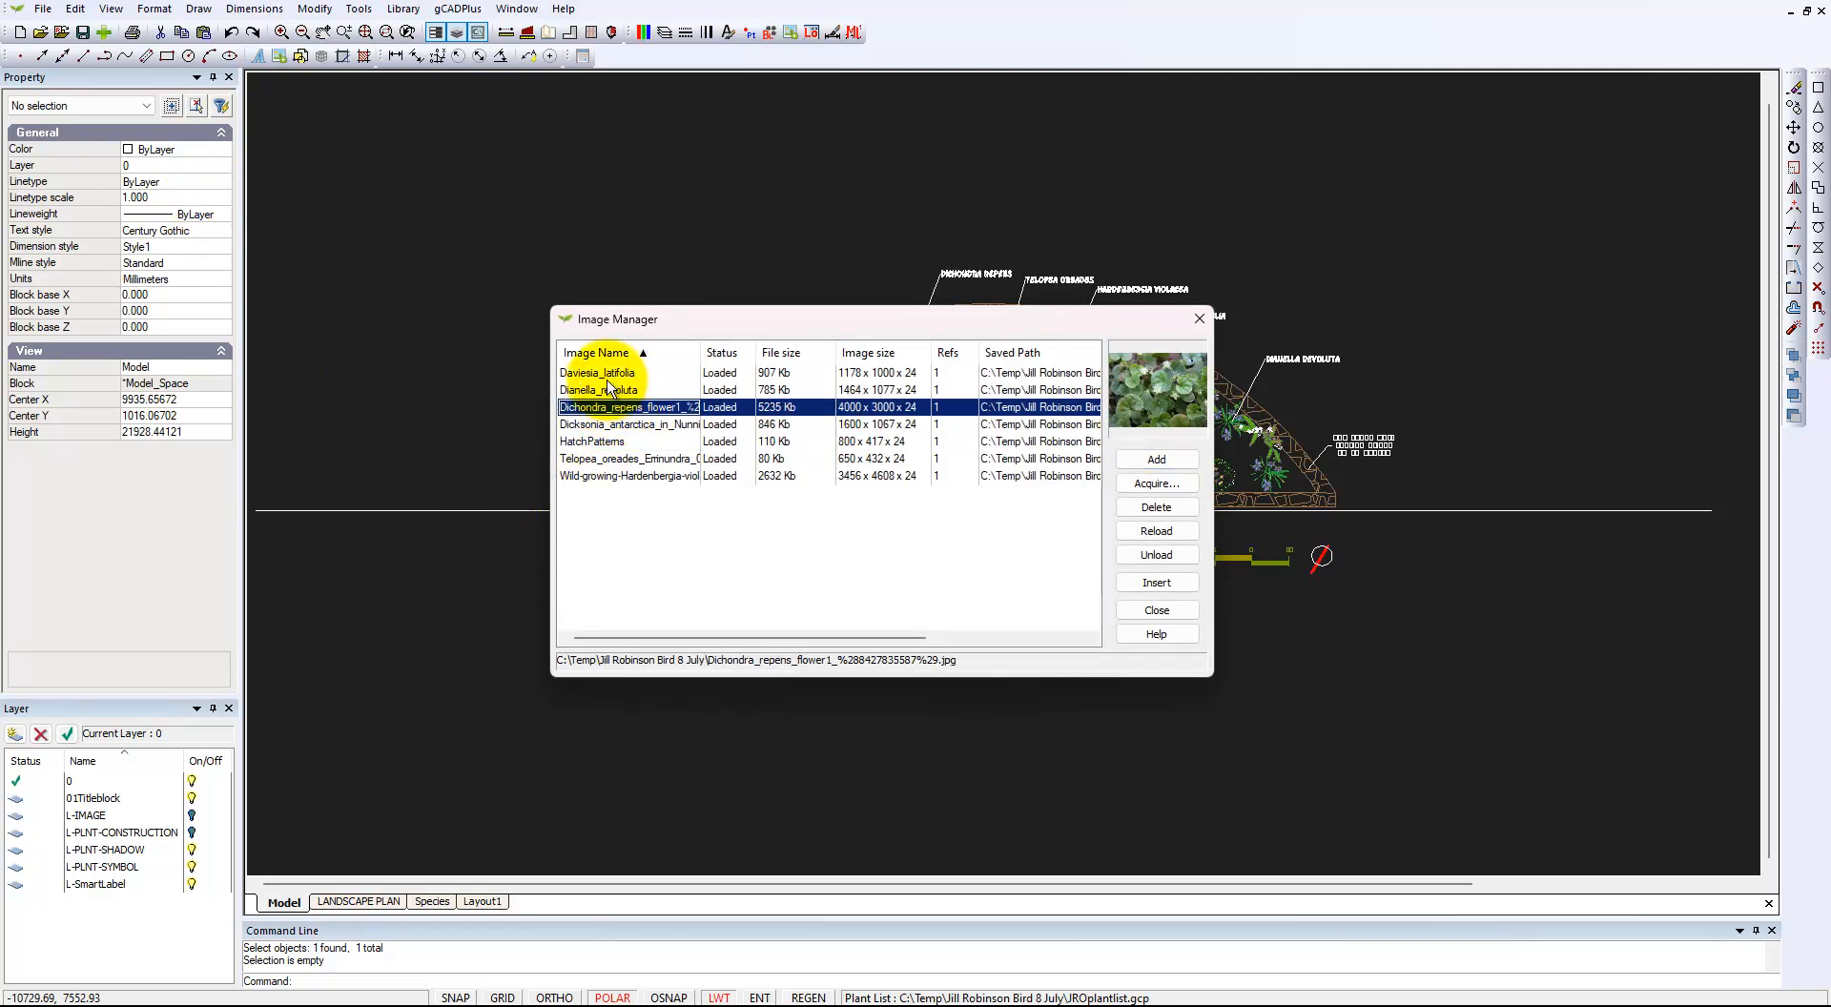
{"action": "left_click", "coordinate": [607, 372]}
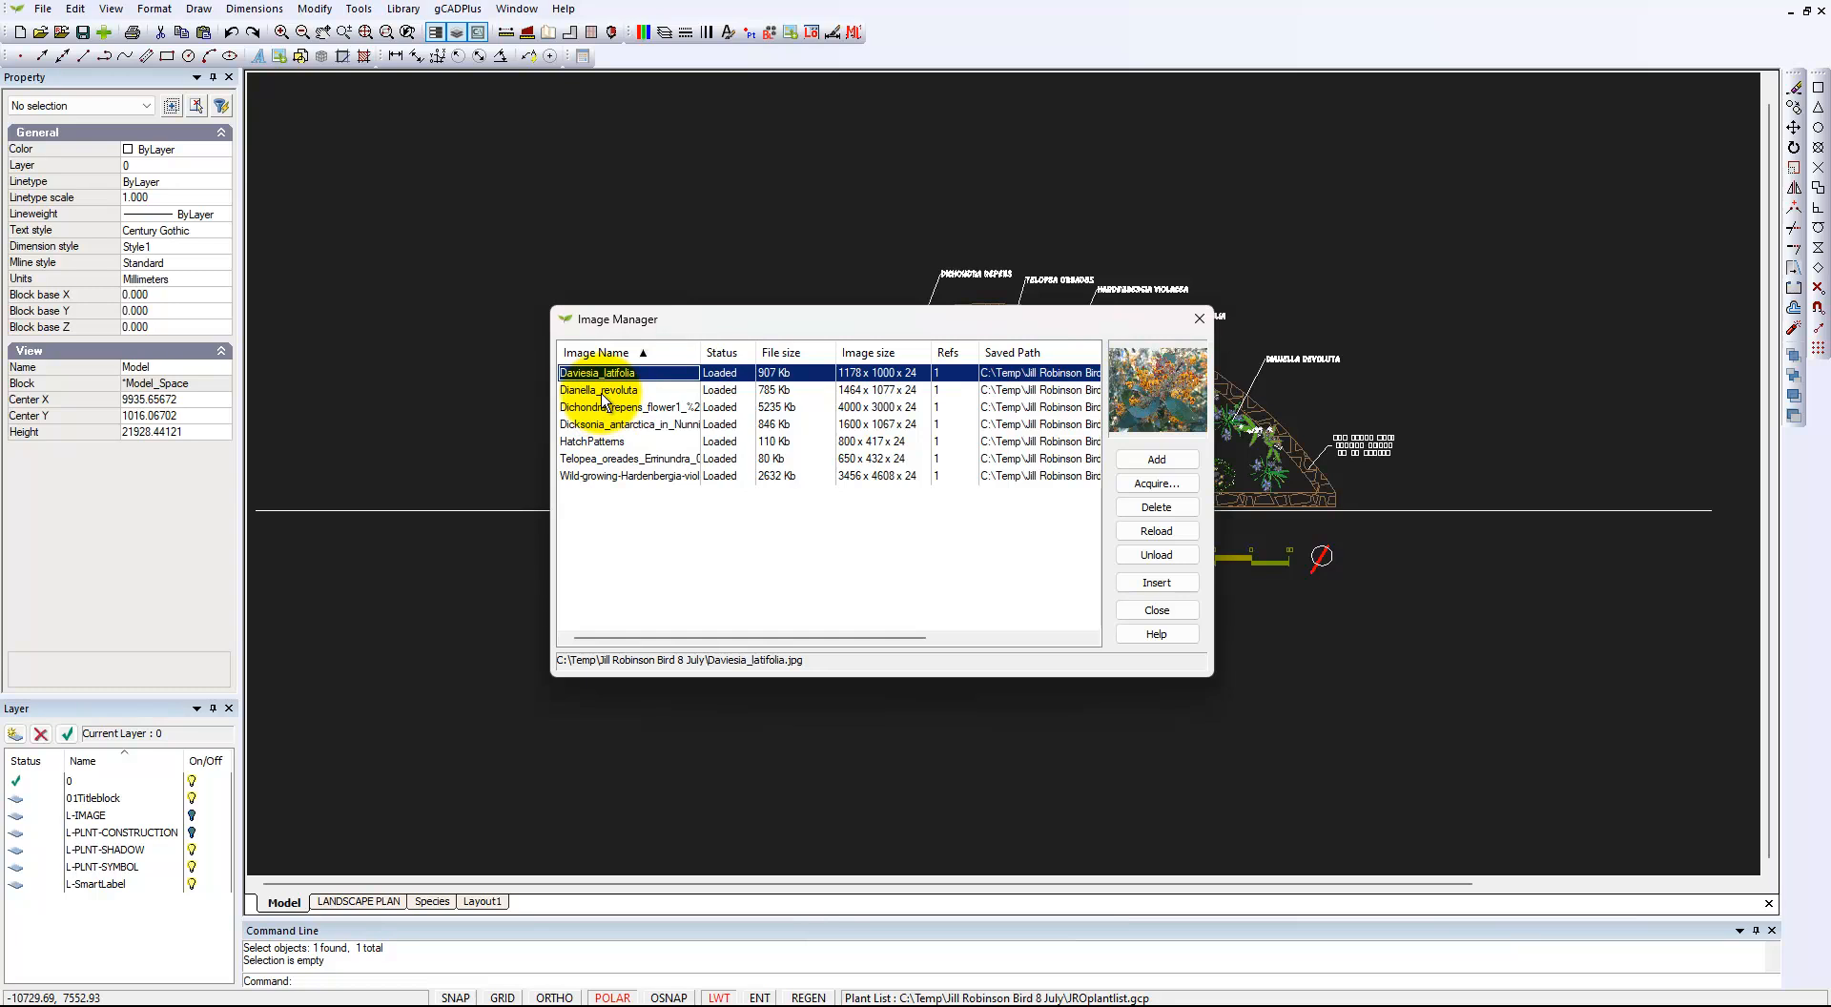
{"action": "left_click", "coordinate": [604, 393]}
{"action": "left_click", "coordinate": [603, 461]}
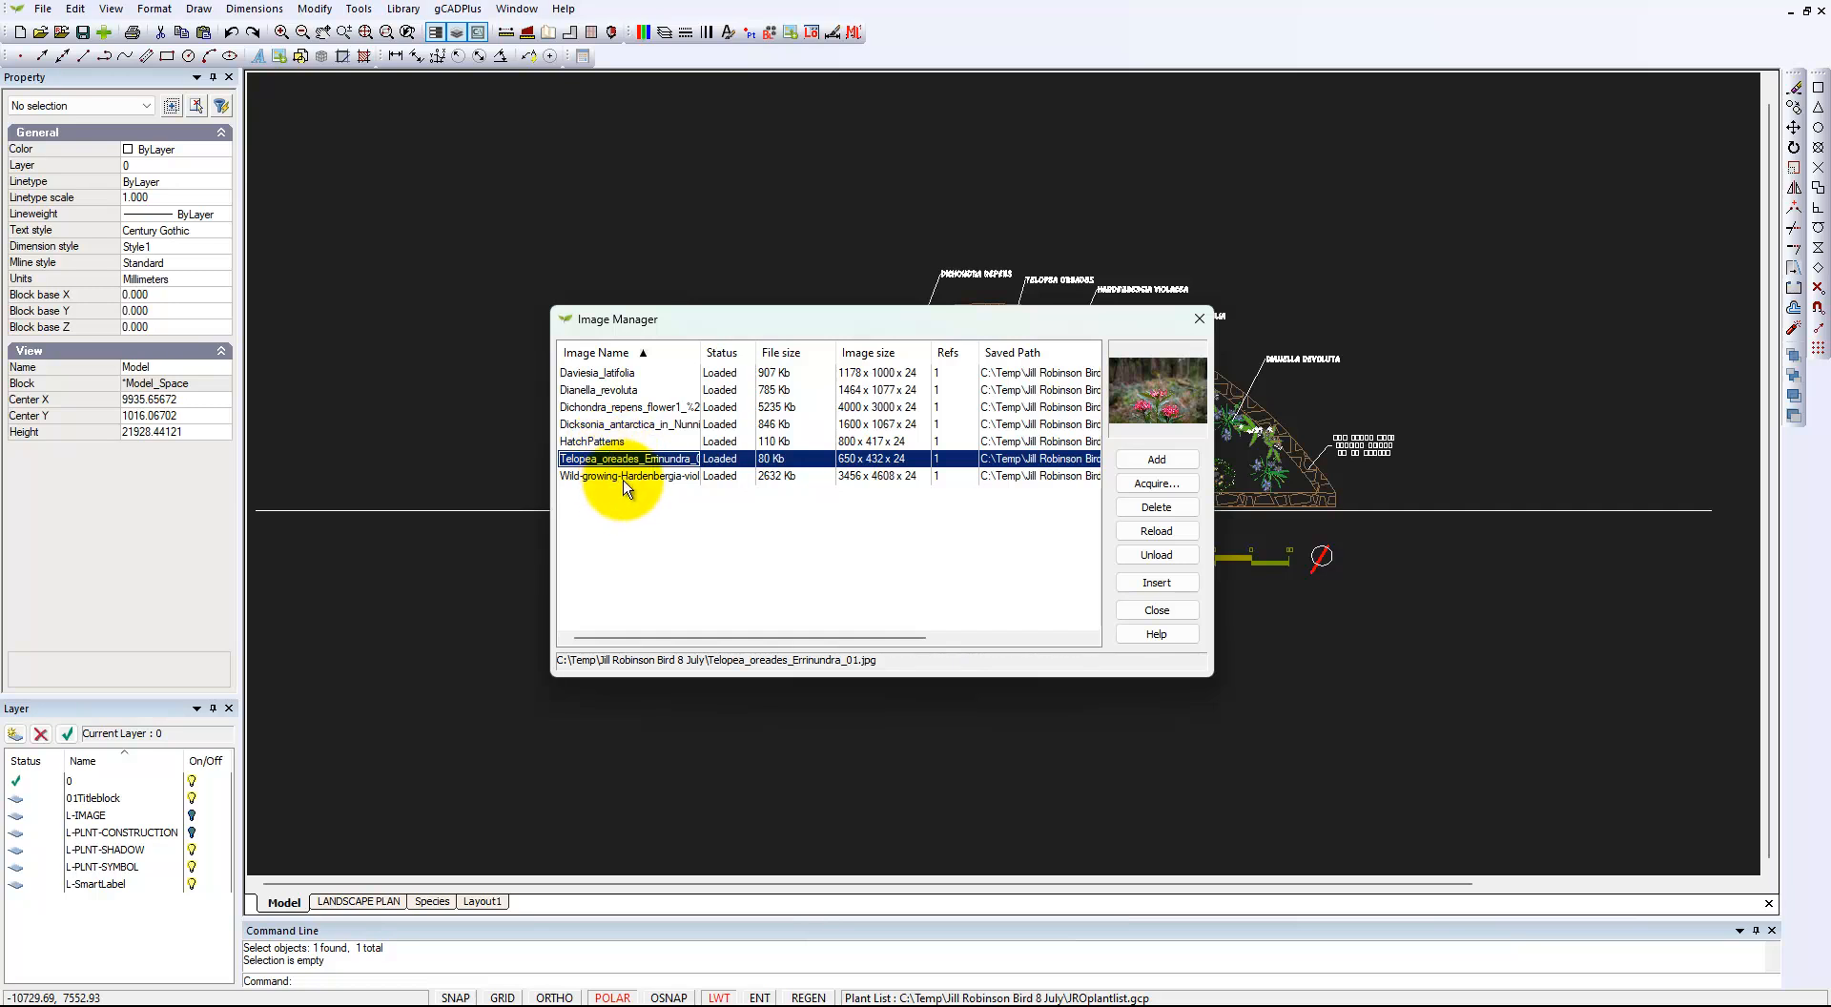
{"action": "left_click", "coordinate": [625, 477]}
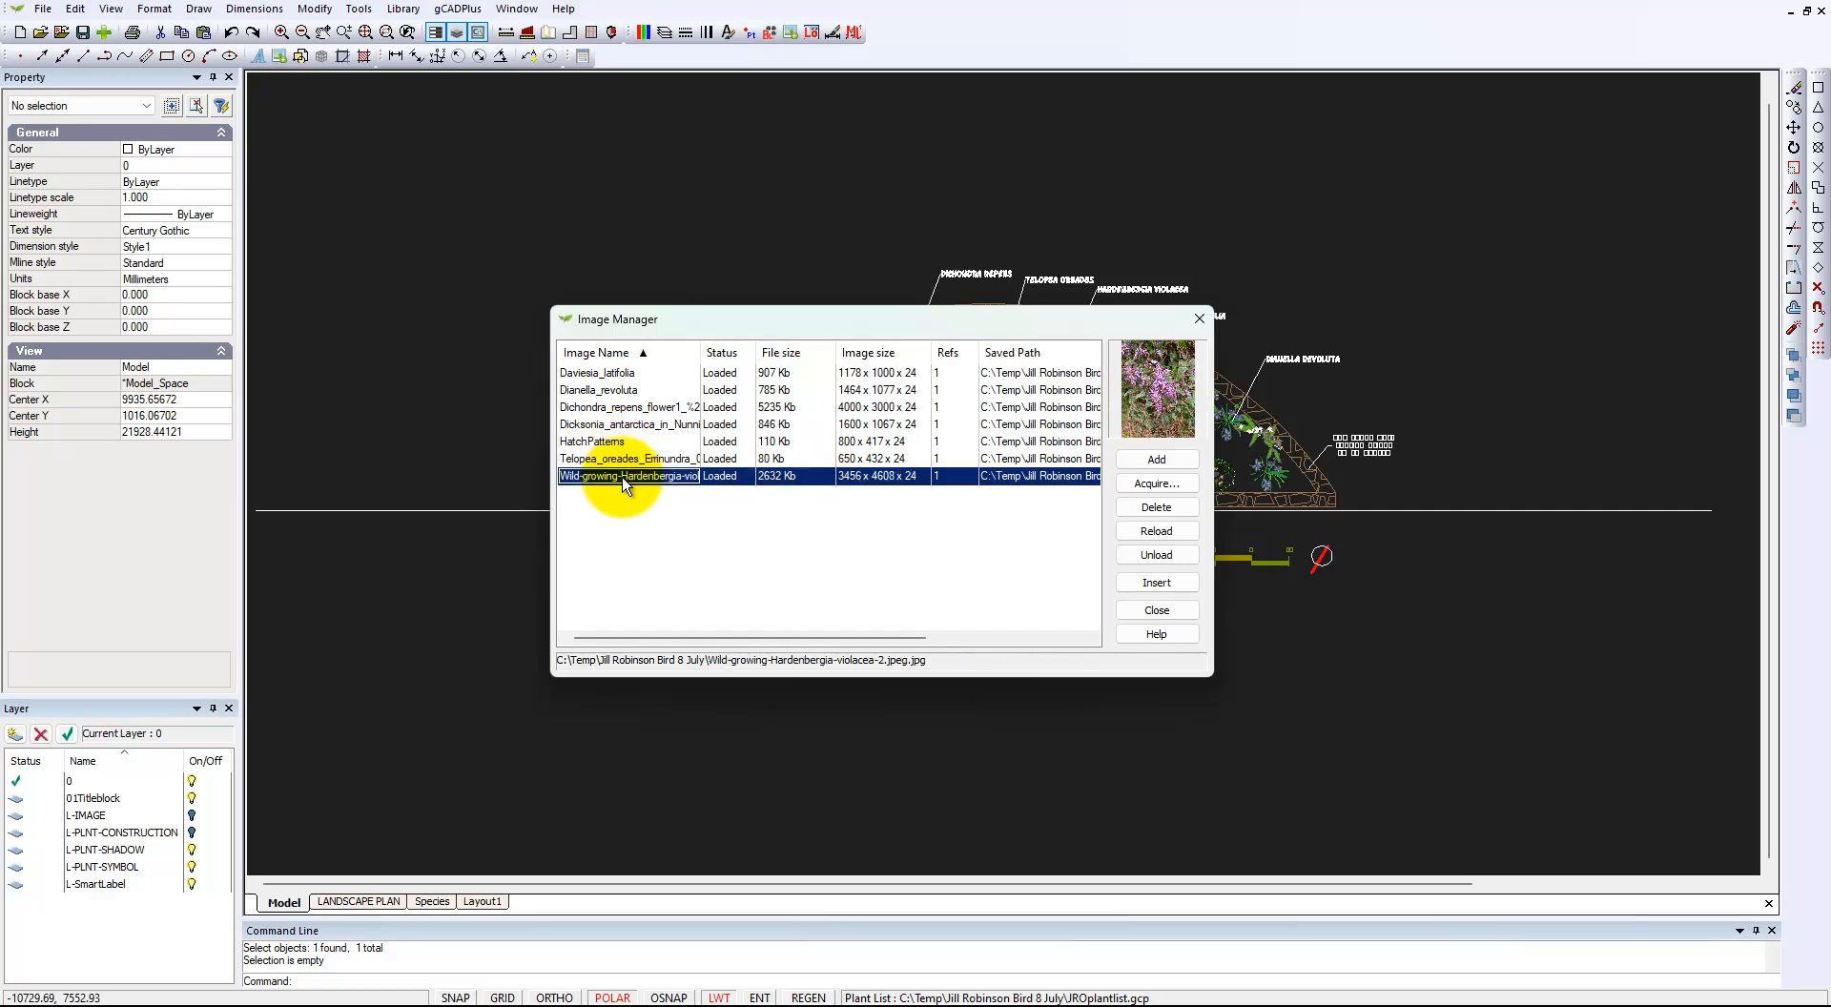
{"action": "left_click", "coordinate": [1199, 320]}
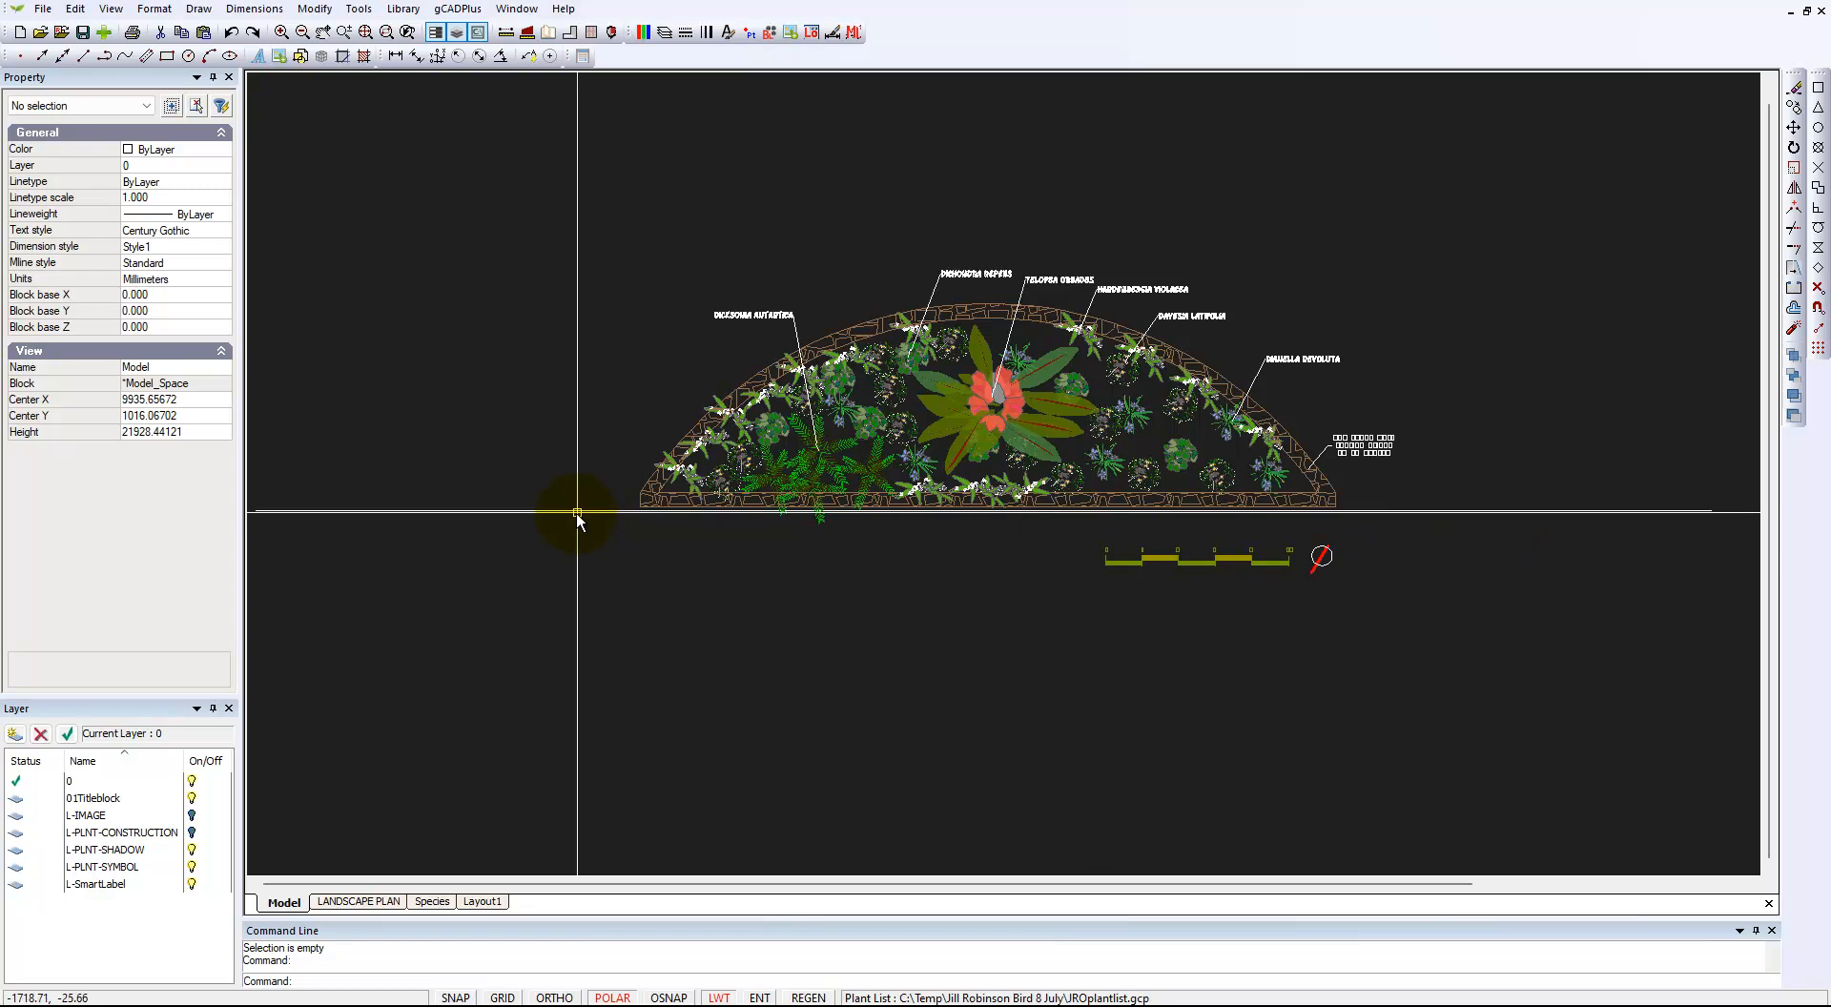
Insert the Dicksonia antarctica raster image with on-screen insertion point and scale, placing it above the Dicksonia antartica label.
{"action": "middle_click_drag", "start_coordinate": [715, 552], "coordinate": [666, 654]}
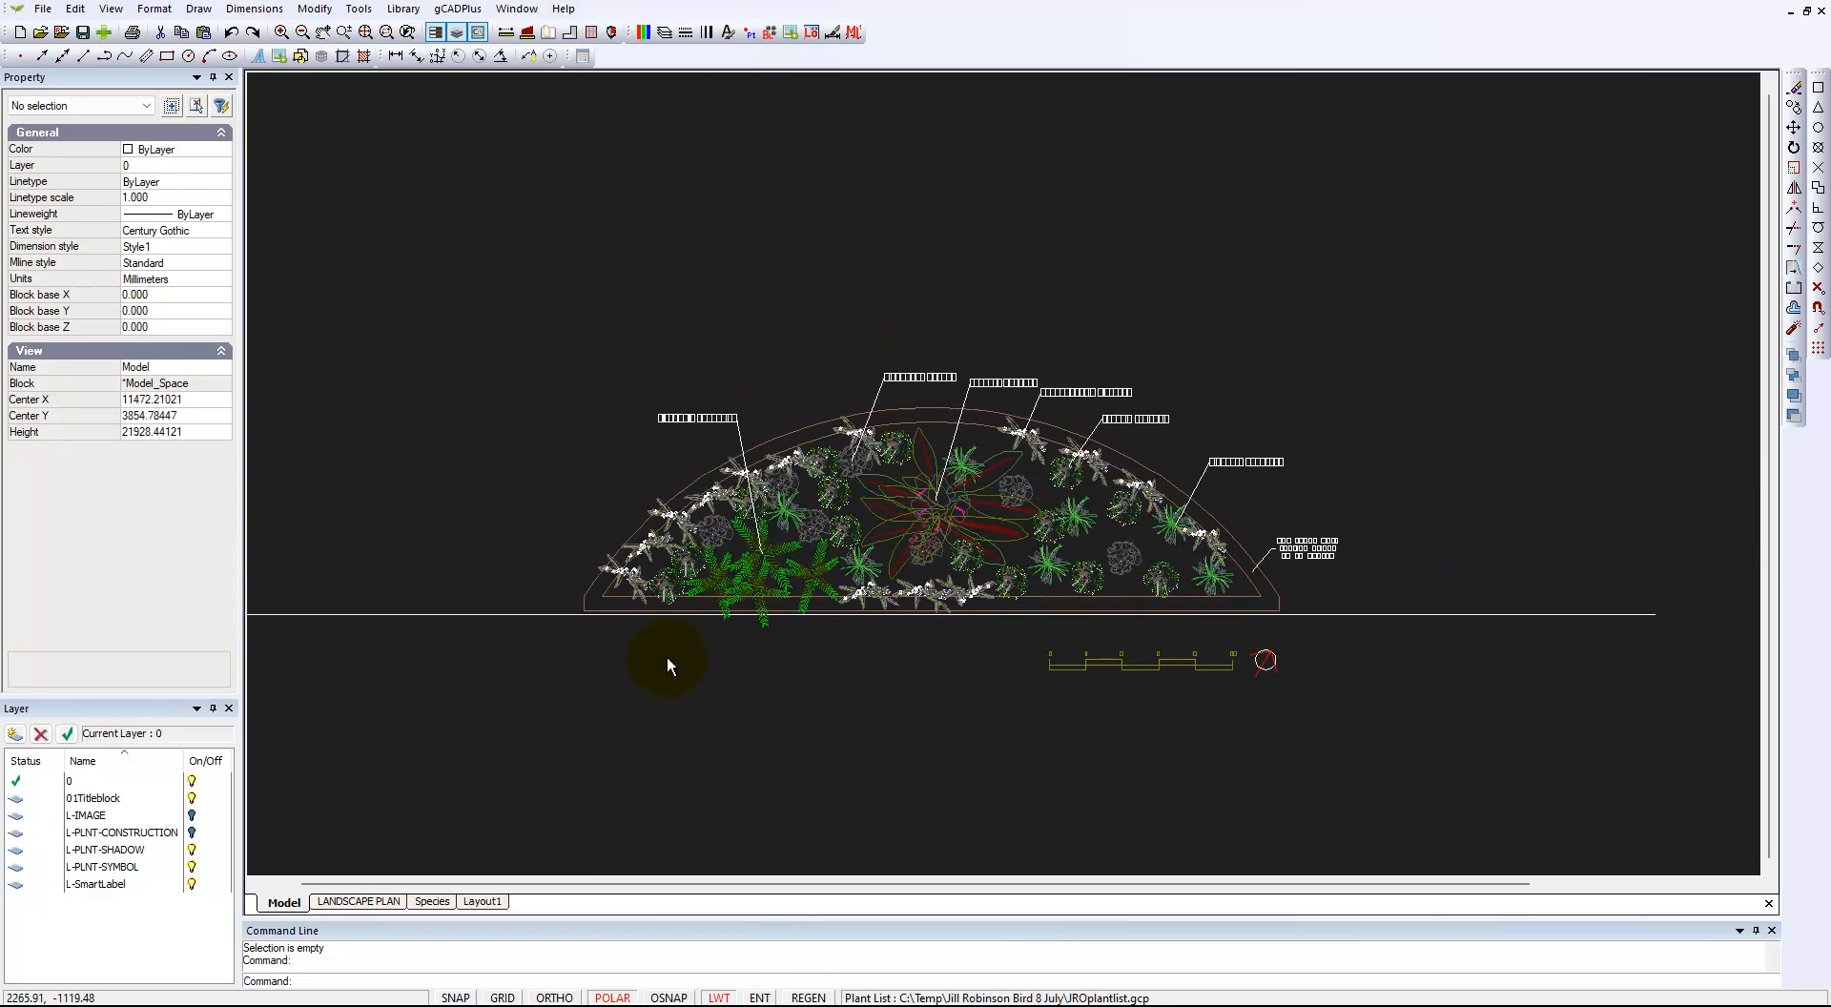
{"action": "scroll", "coordinate": [648, 410], "scroll_direction": "up", "scroll_amount": 2}
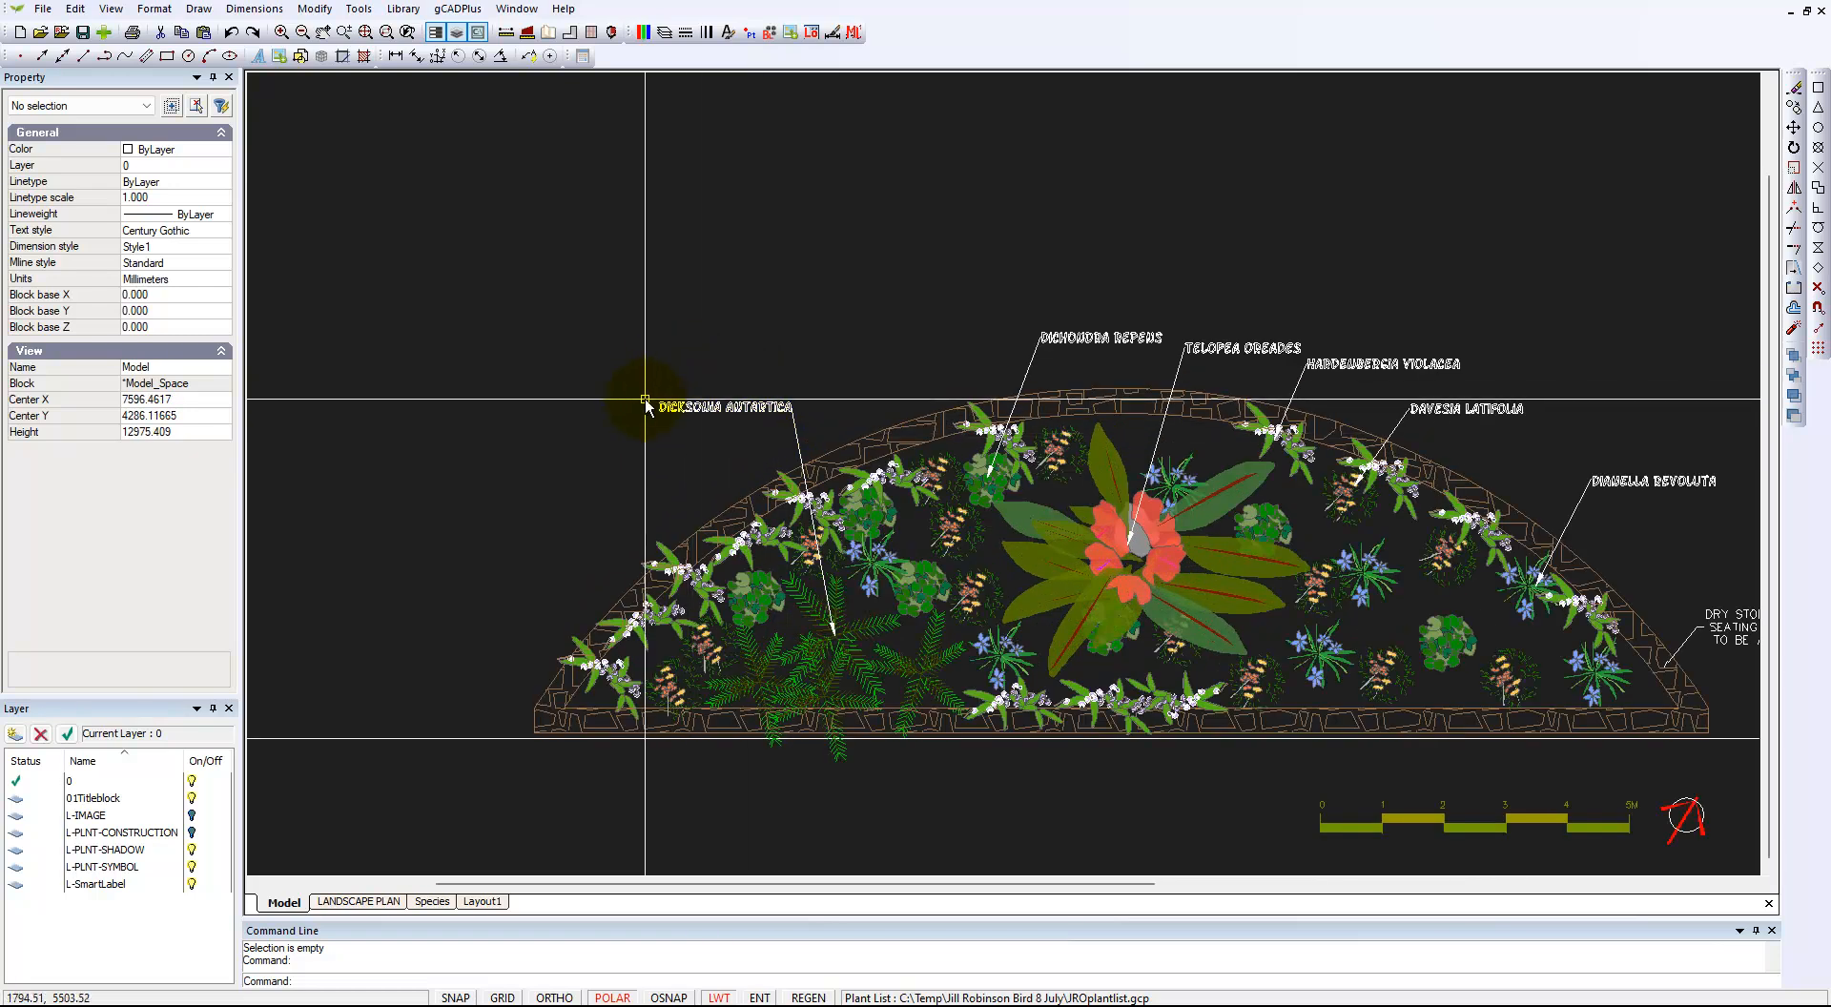
{"action": "left_click", "coordinate": [200, 10]}
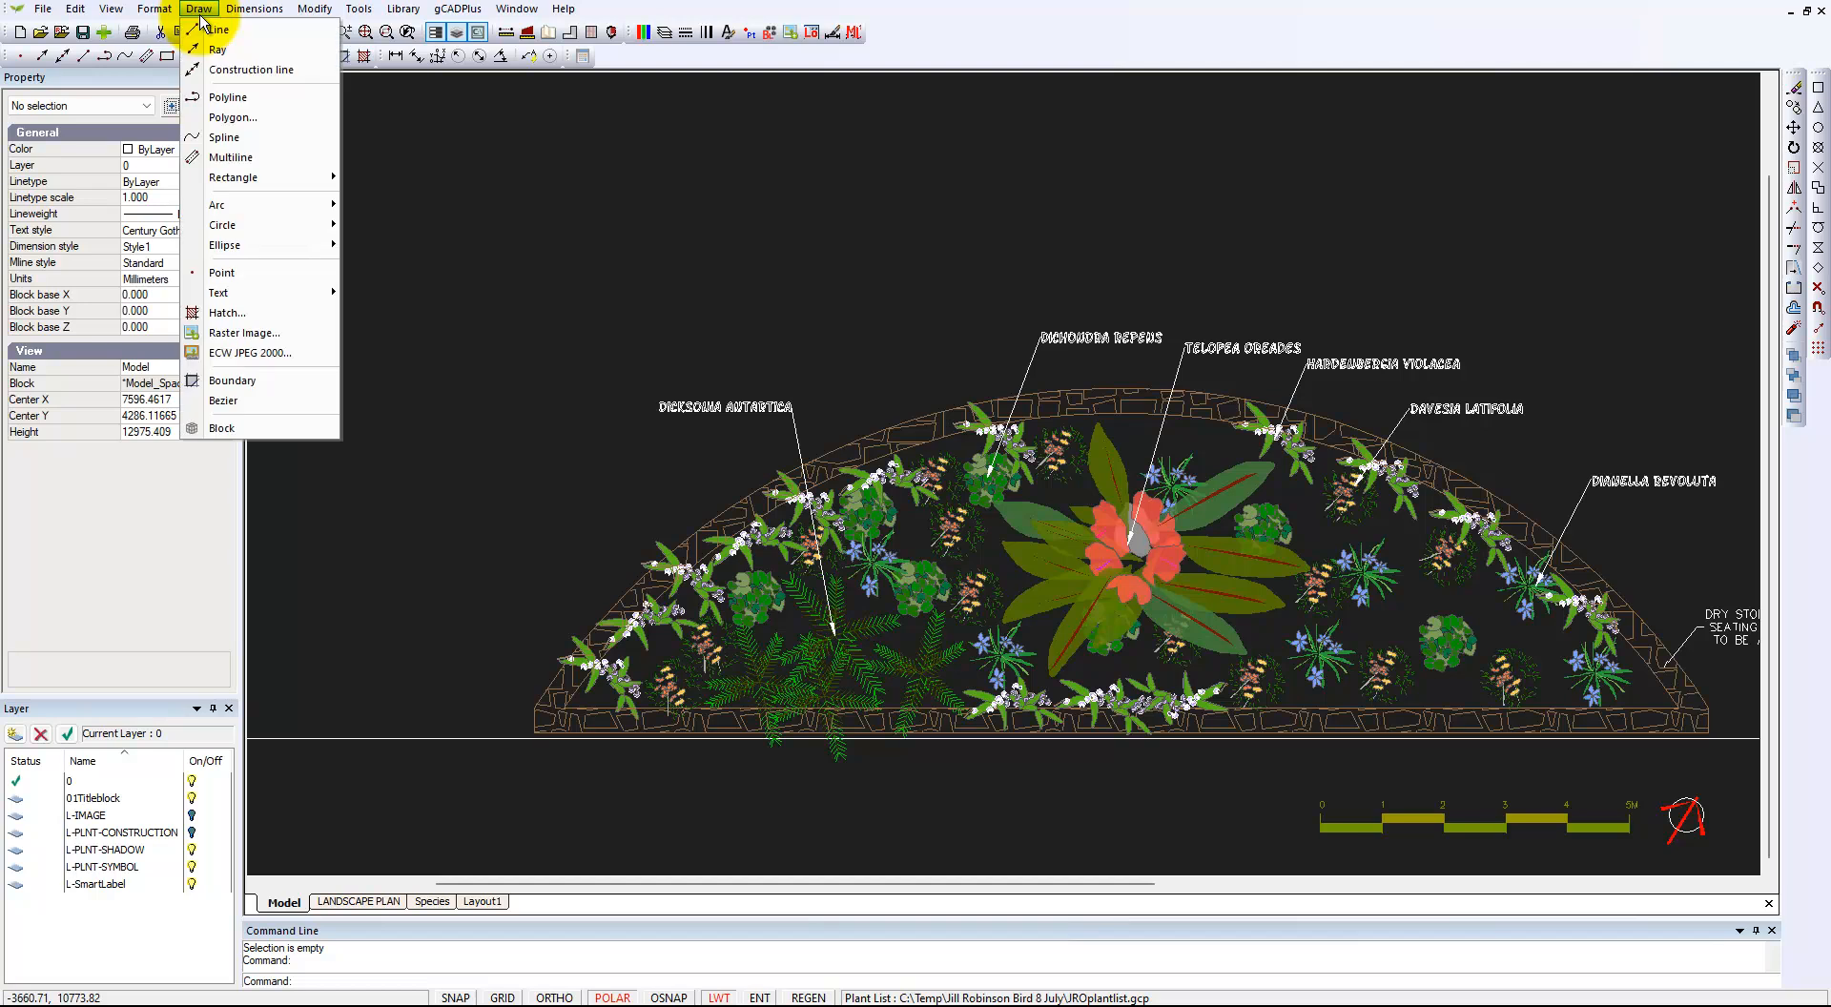
{"action": "left_click", "coordinate": [266, 335]}
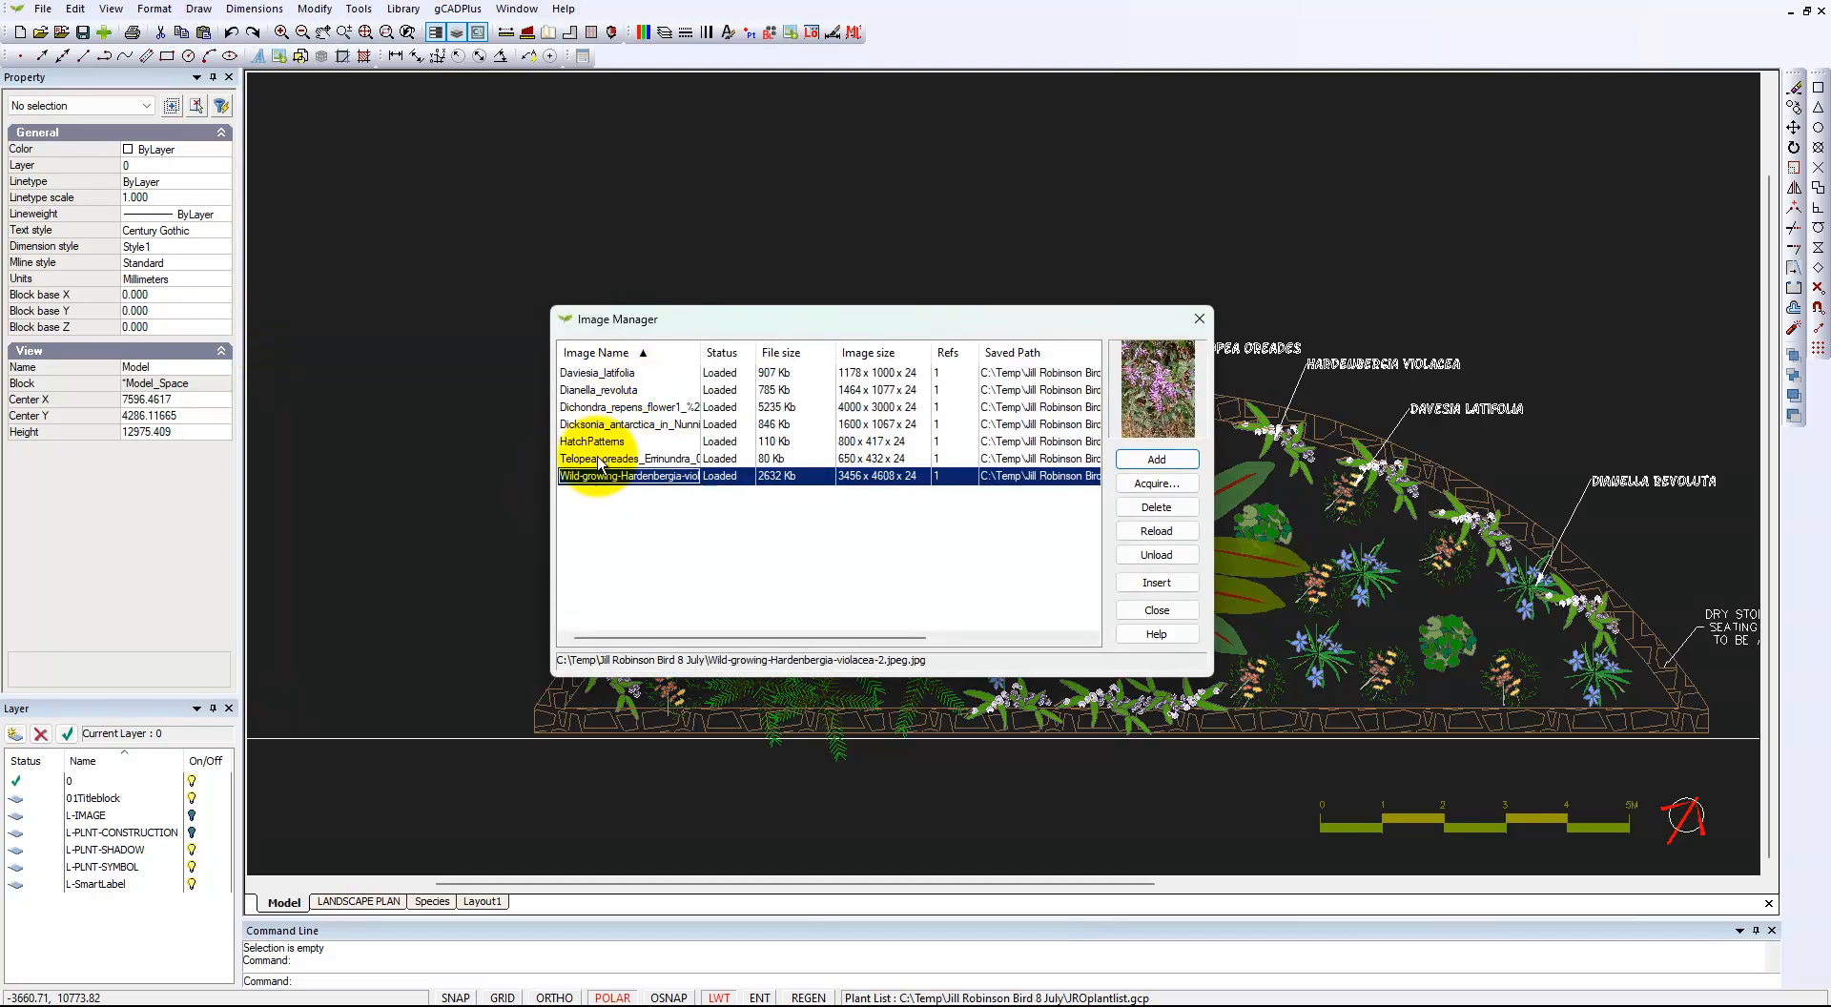
{"action": "left_click", "coordinate": [607, 425]}
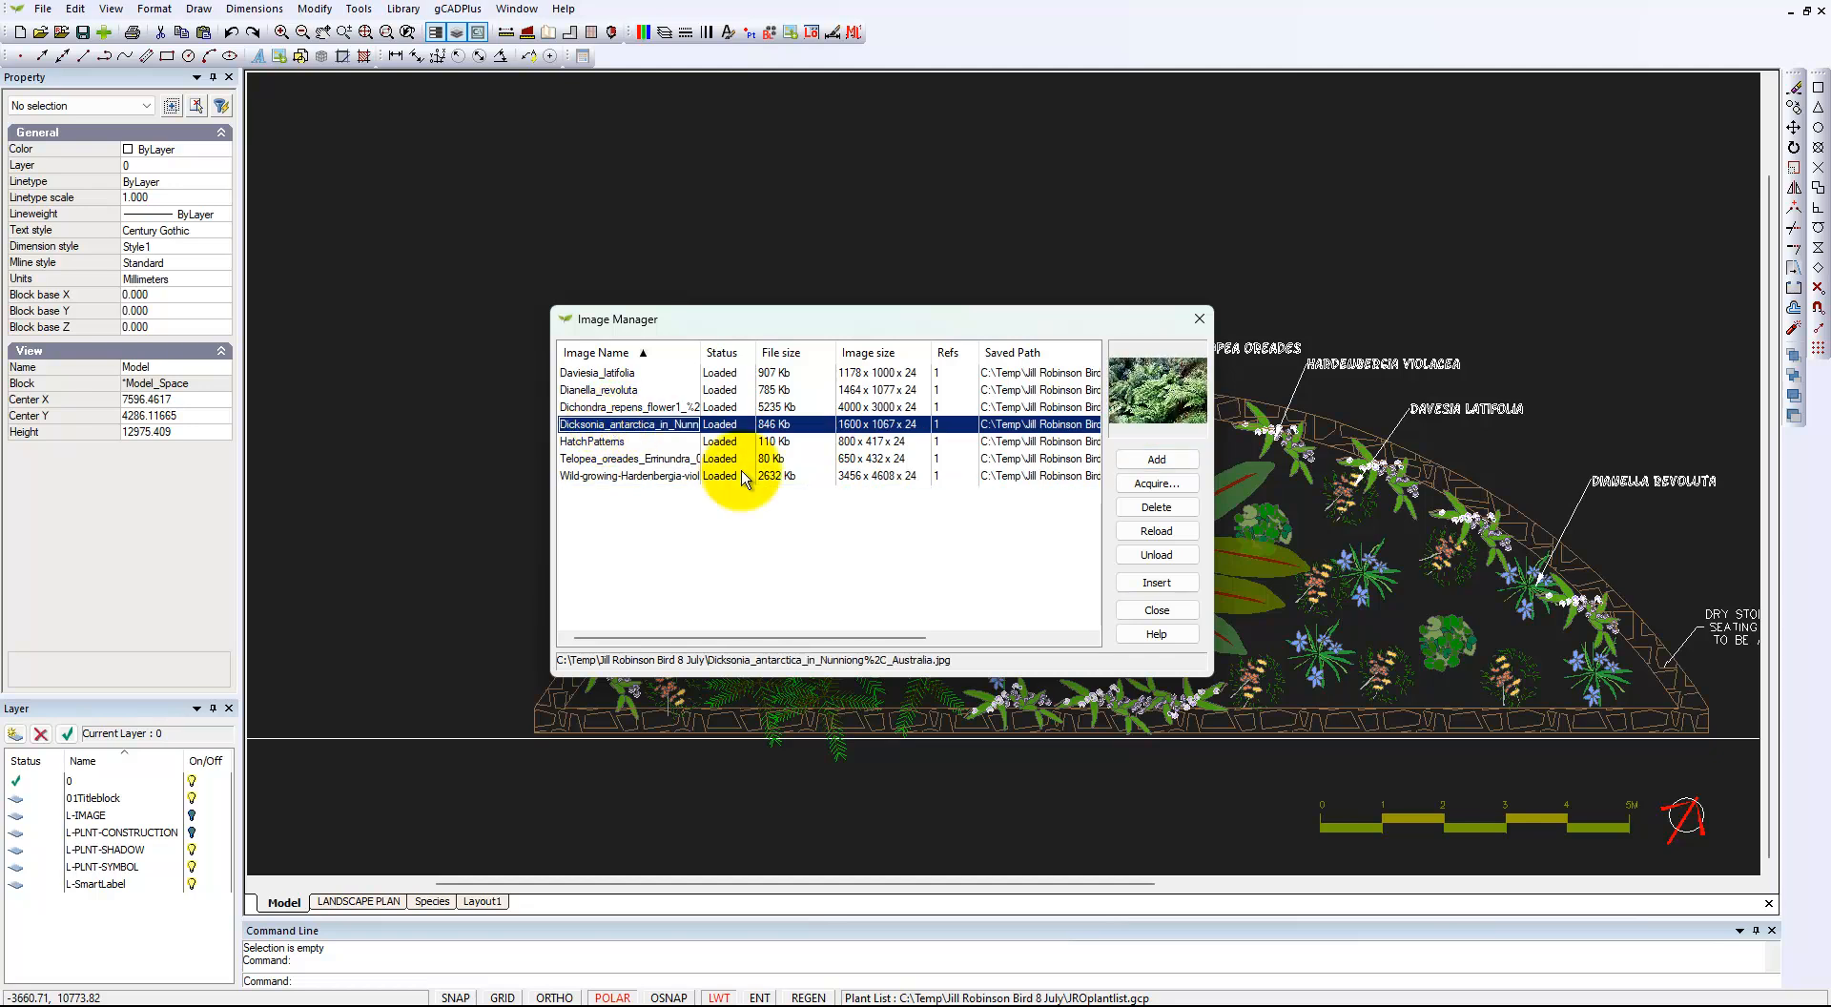
{"action": "left_click", "coordinate": [1158, 583]}
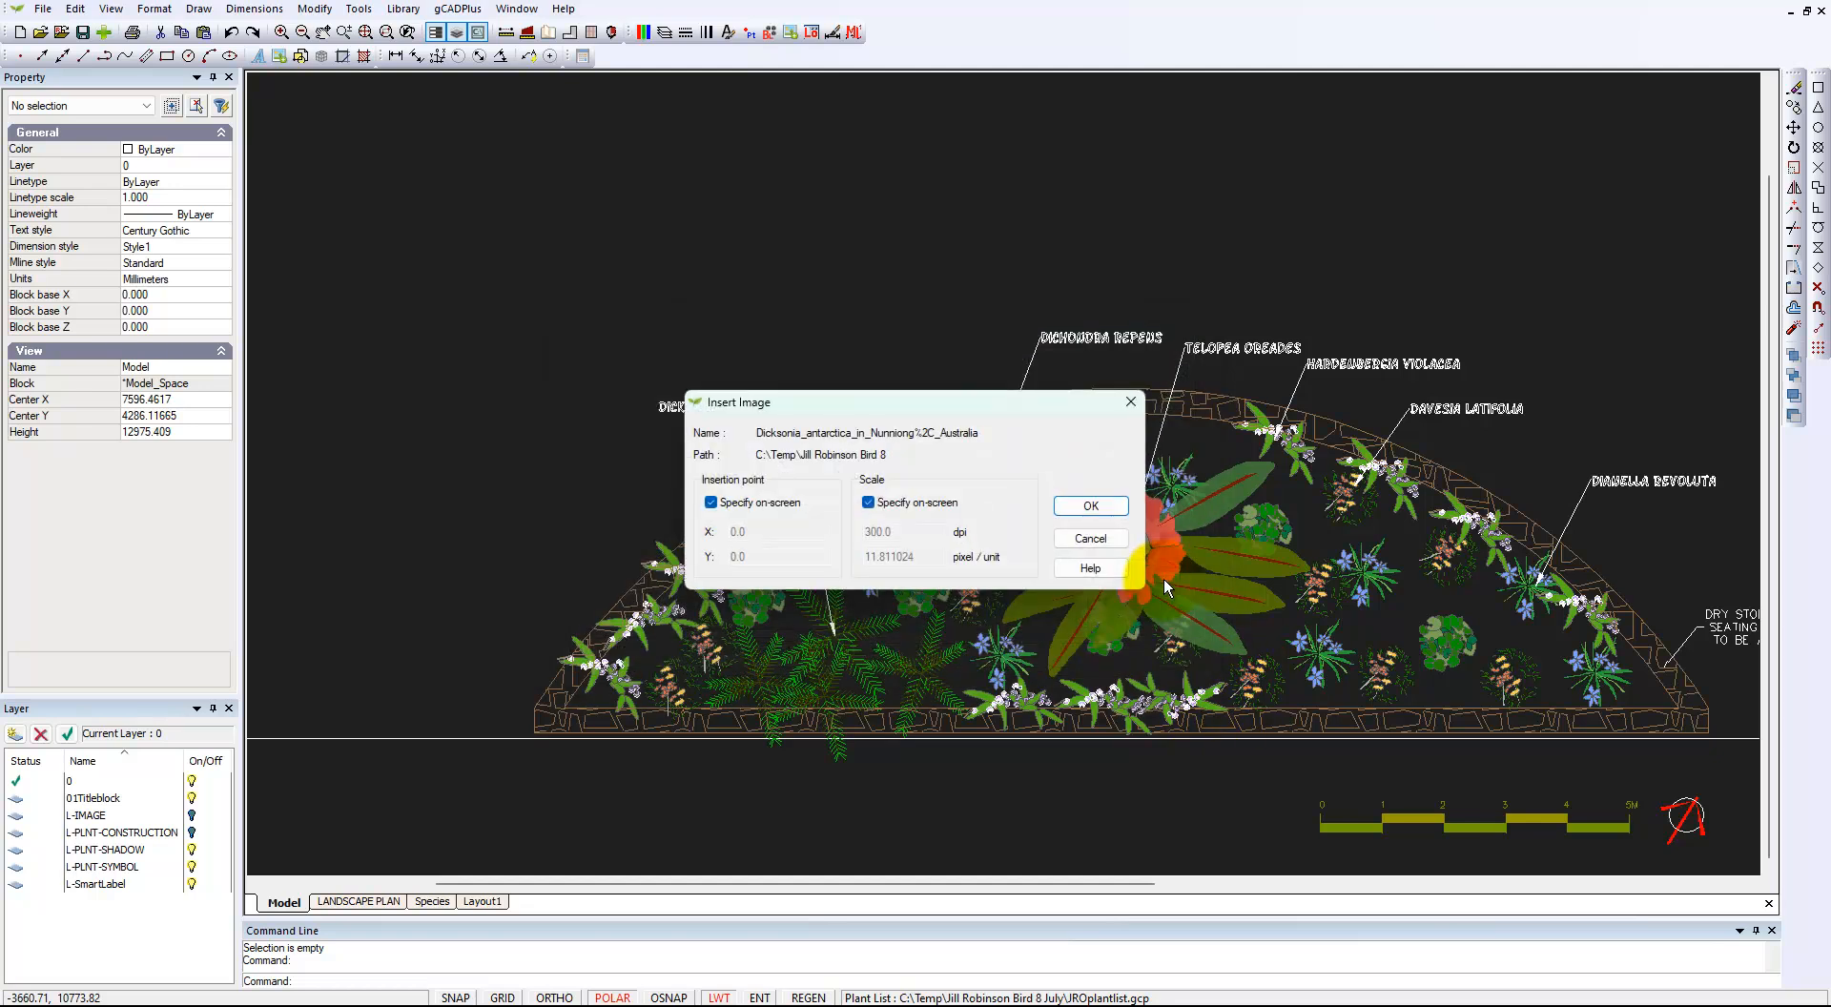
{"action": "left_click", "coordinate": [1092, 507]}
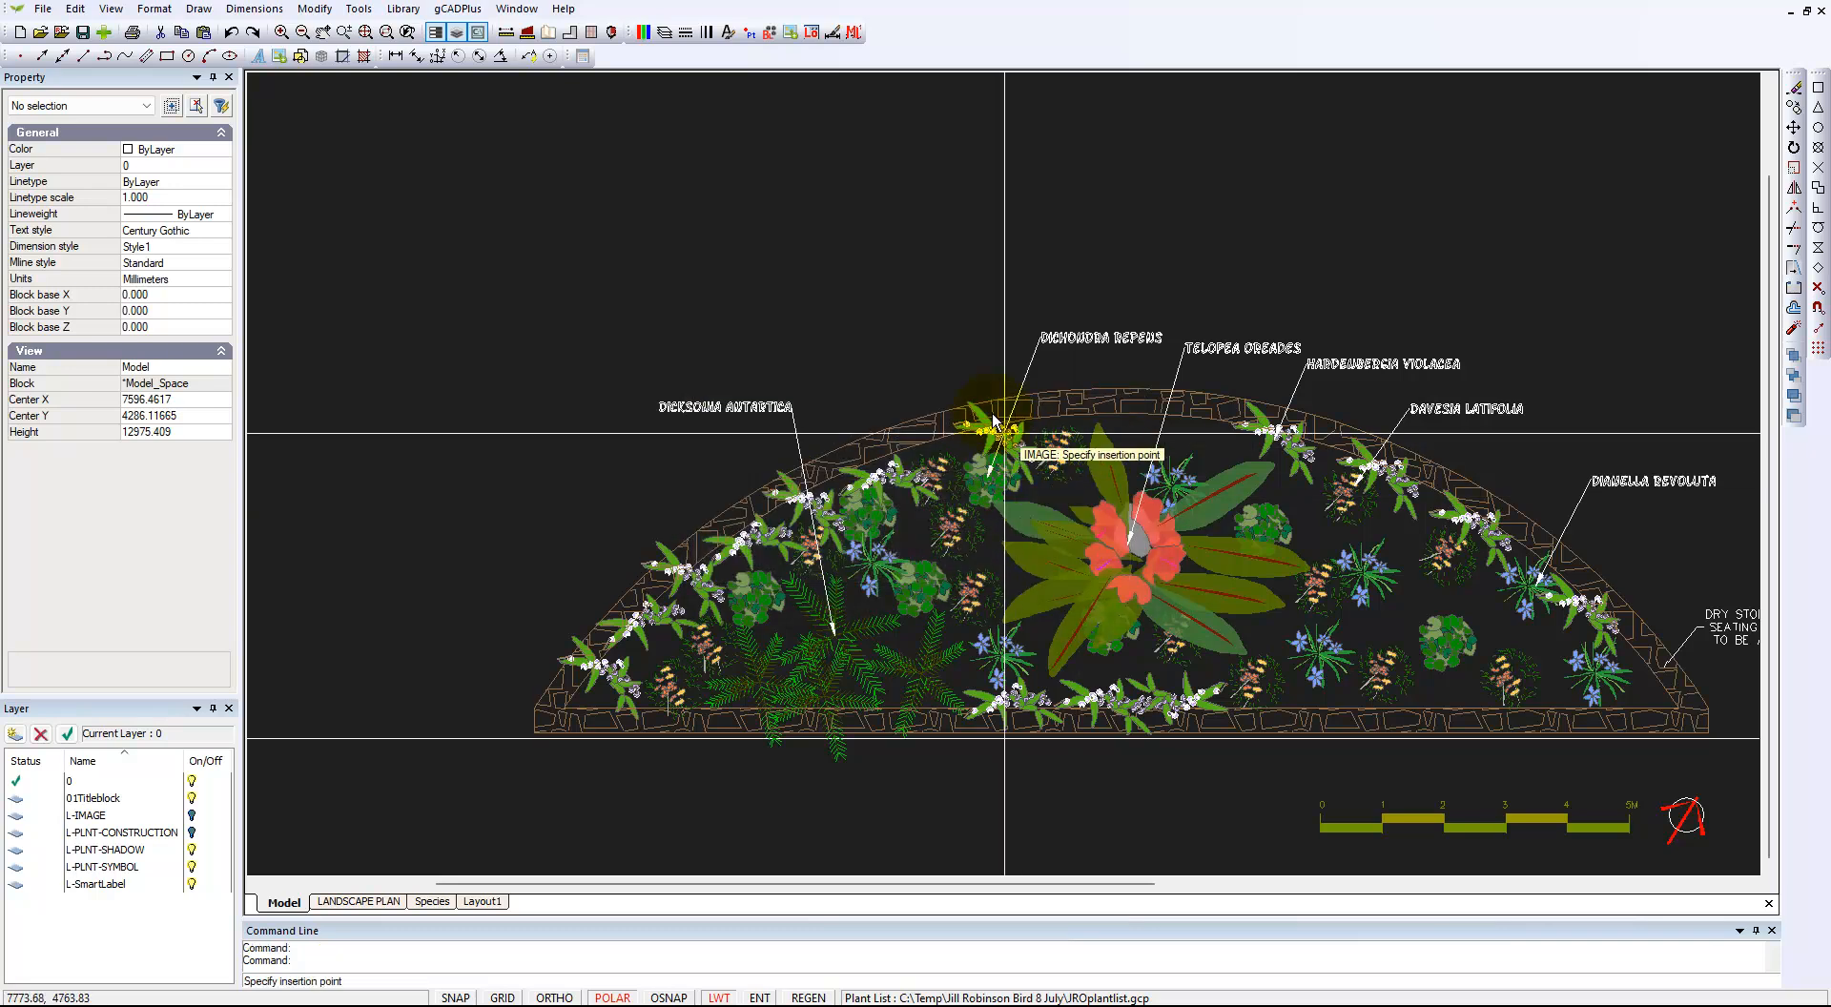
{"action": "left_click", "coordinate": [570, 303]}
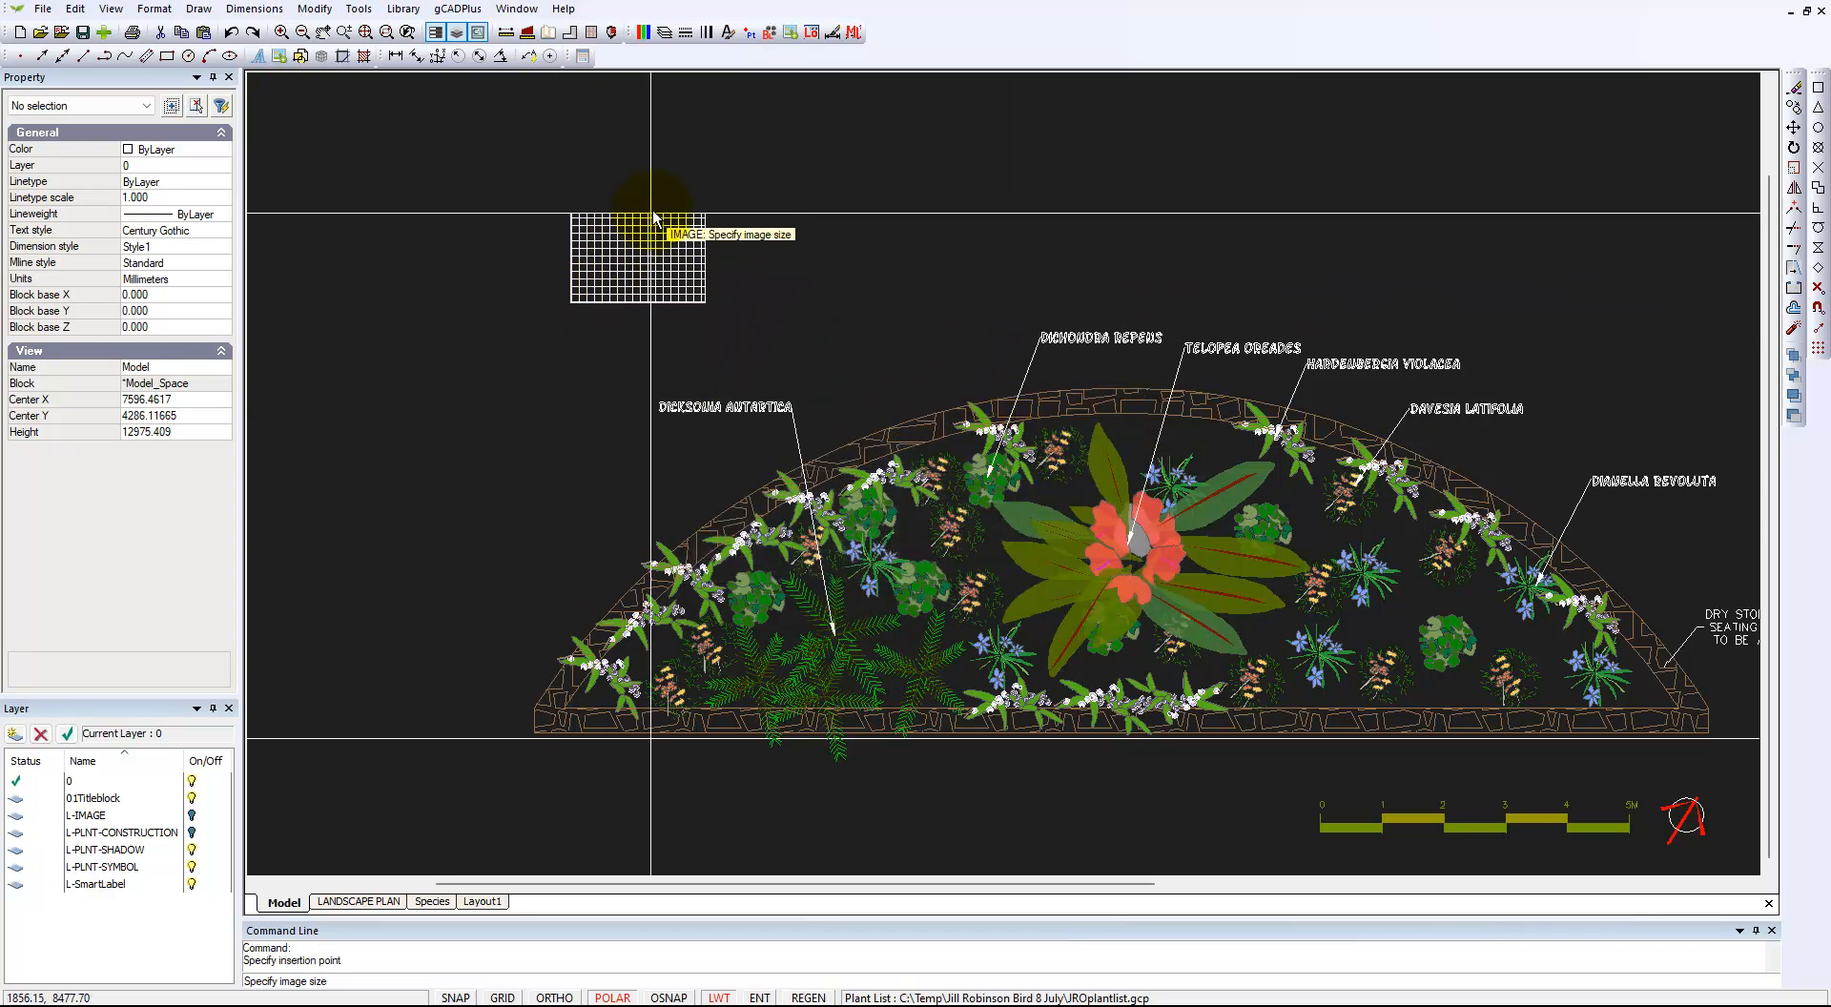
{"action": "left_click", "coordinate": [666, 152]}
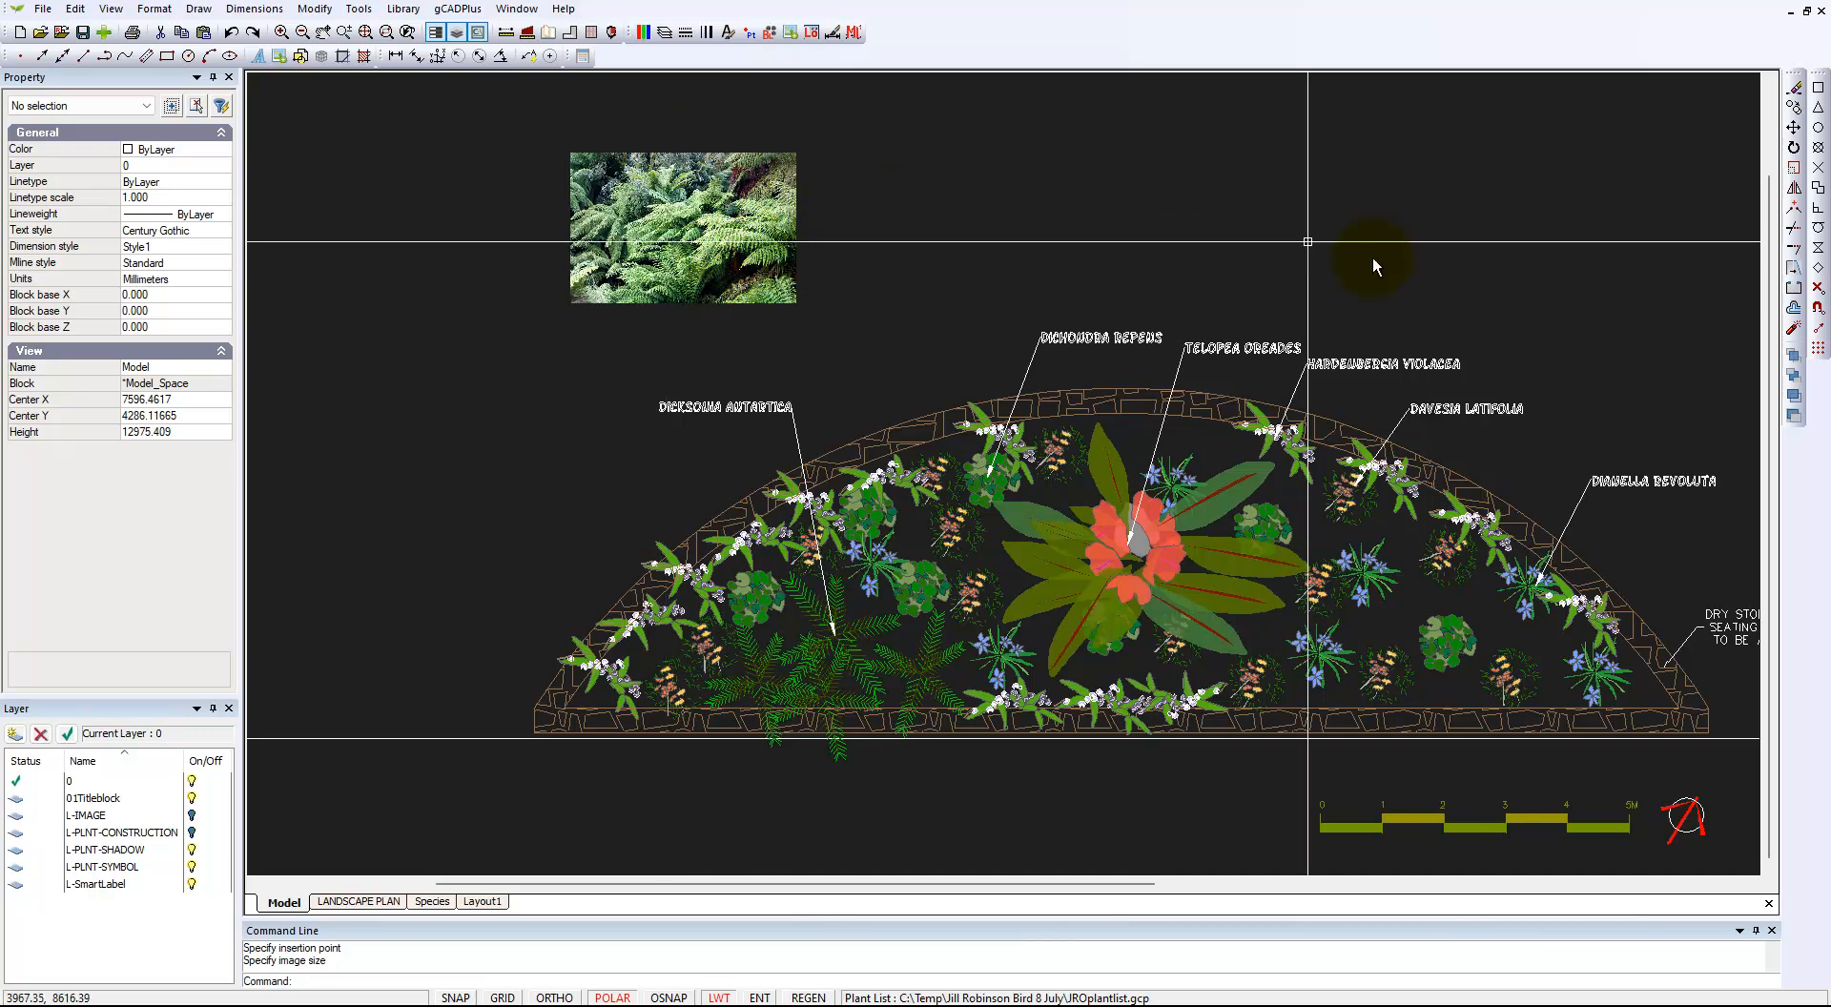
Insert the Dichondra_repens_flower1 image beside the fern photo, above the Dichondra repens label, at about the same height as the fern photo.
{"action": "right_click", "coordinate": [1030, 233]}
{"action": "left_click", "coordinate": [1104, 250]}
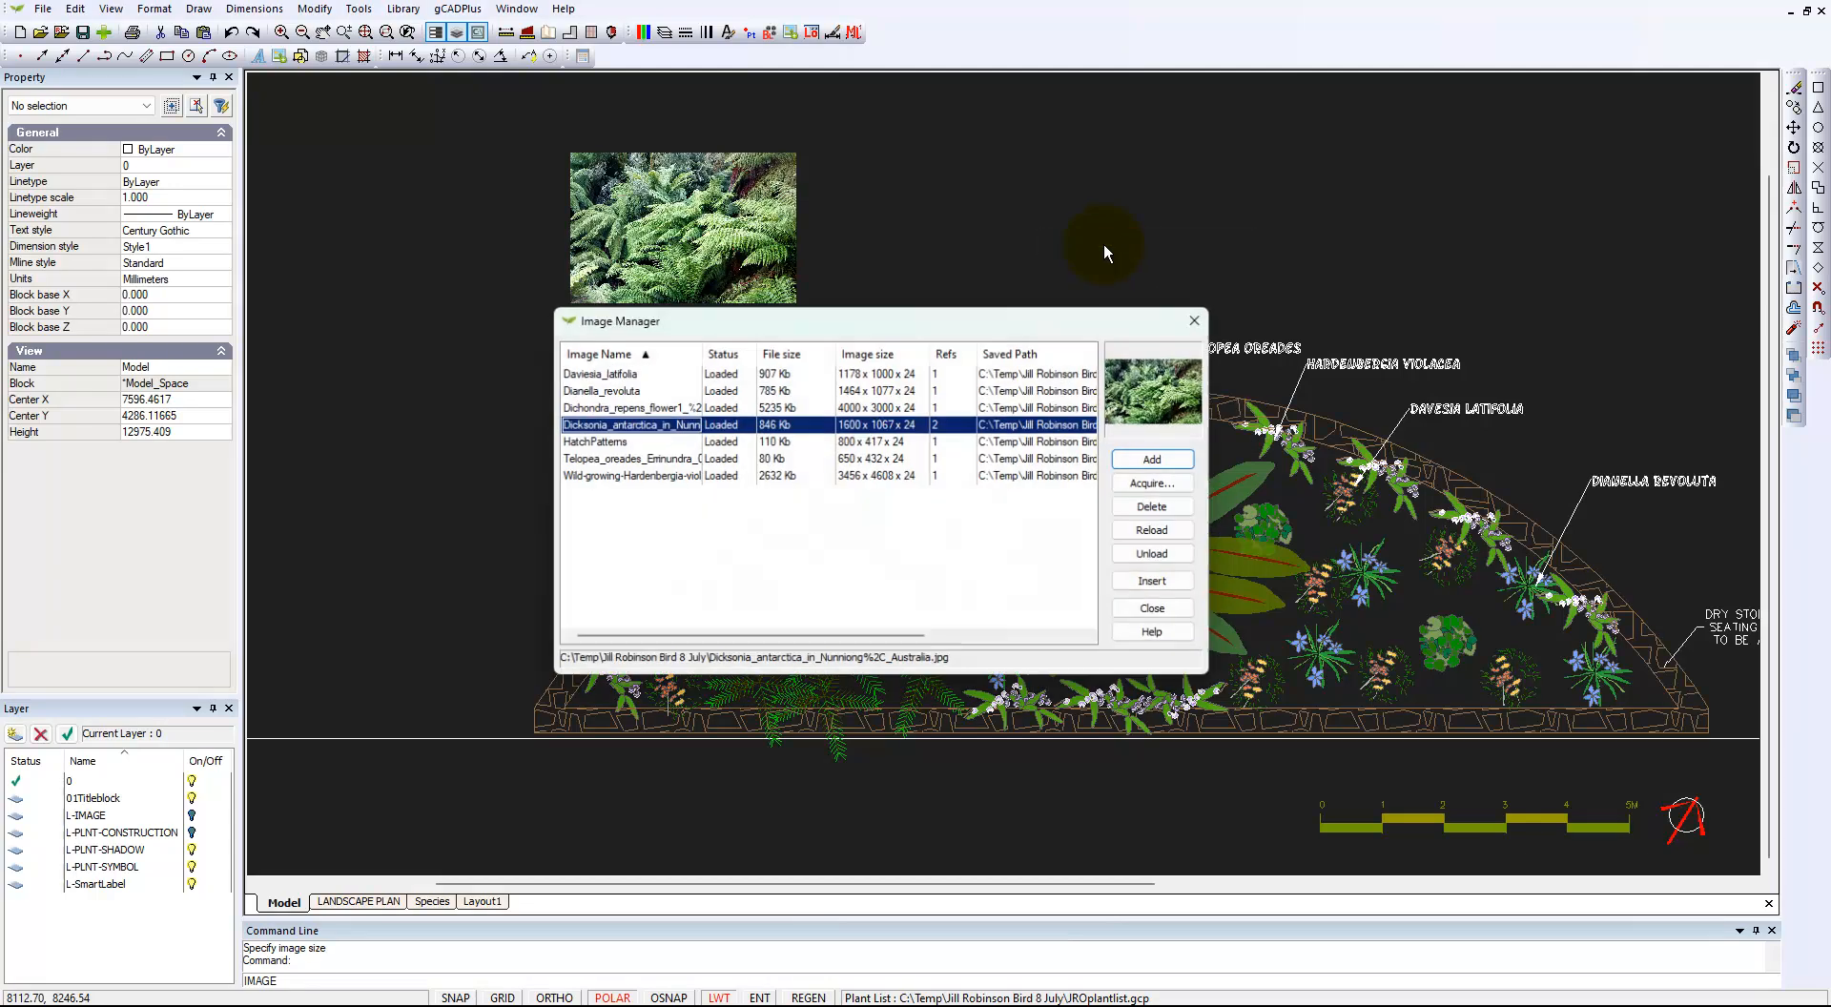
{"action": "left_click", "coordinate": [628, 408]}
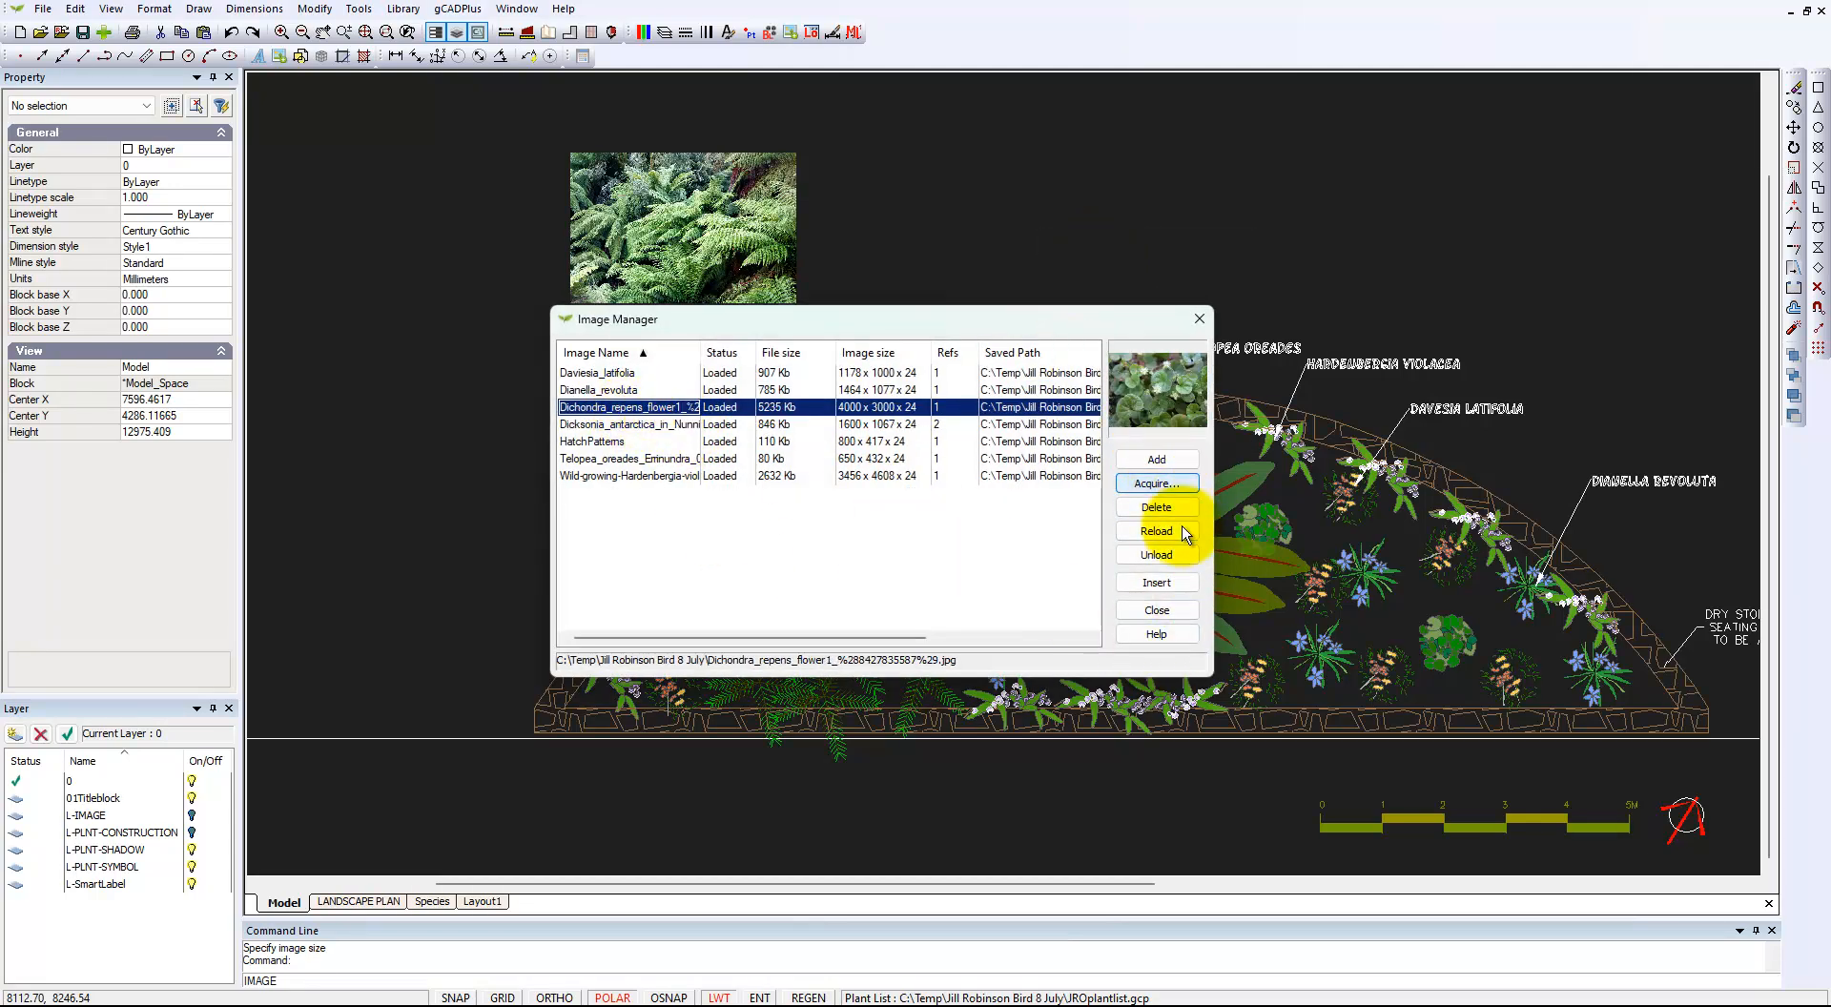
{"action": "left_click", "coordinate": [1167, 586]}
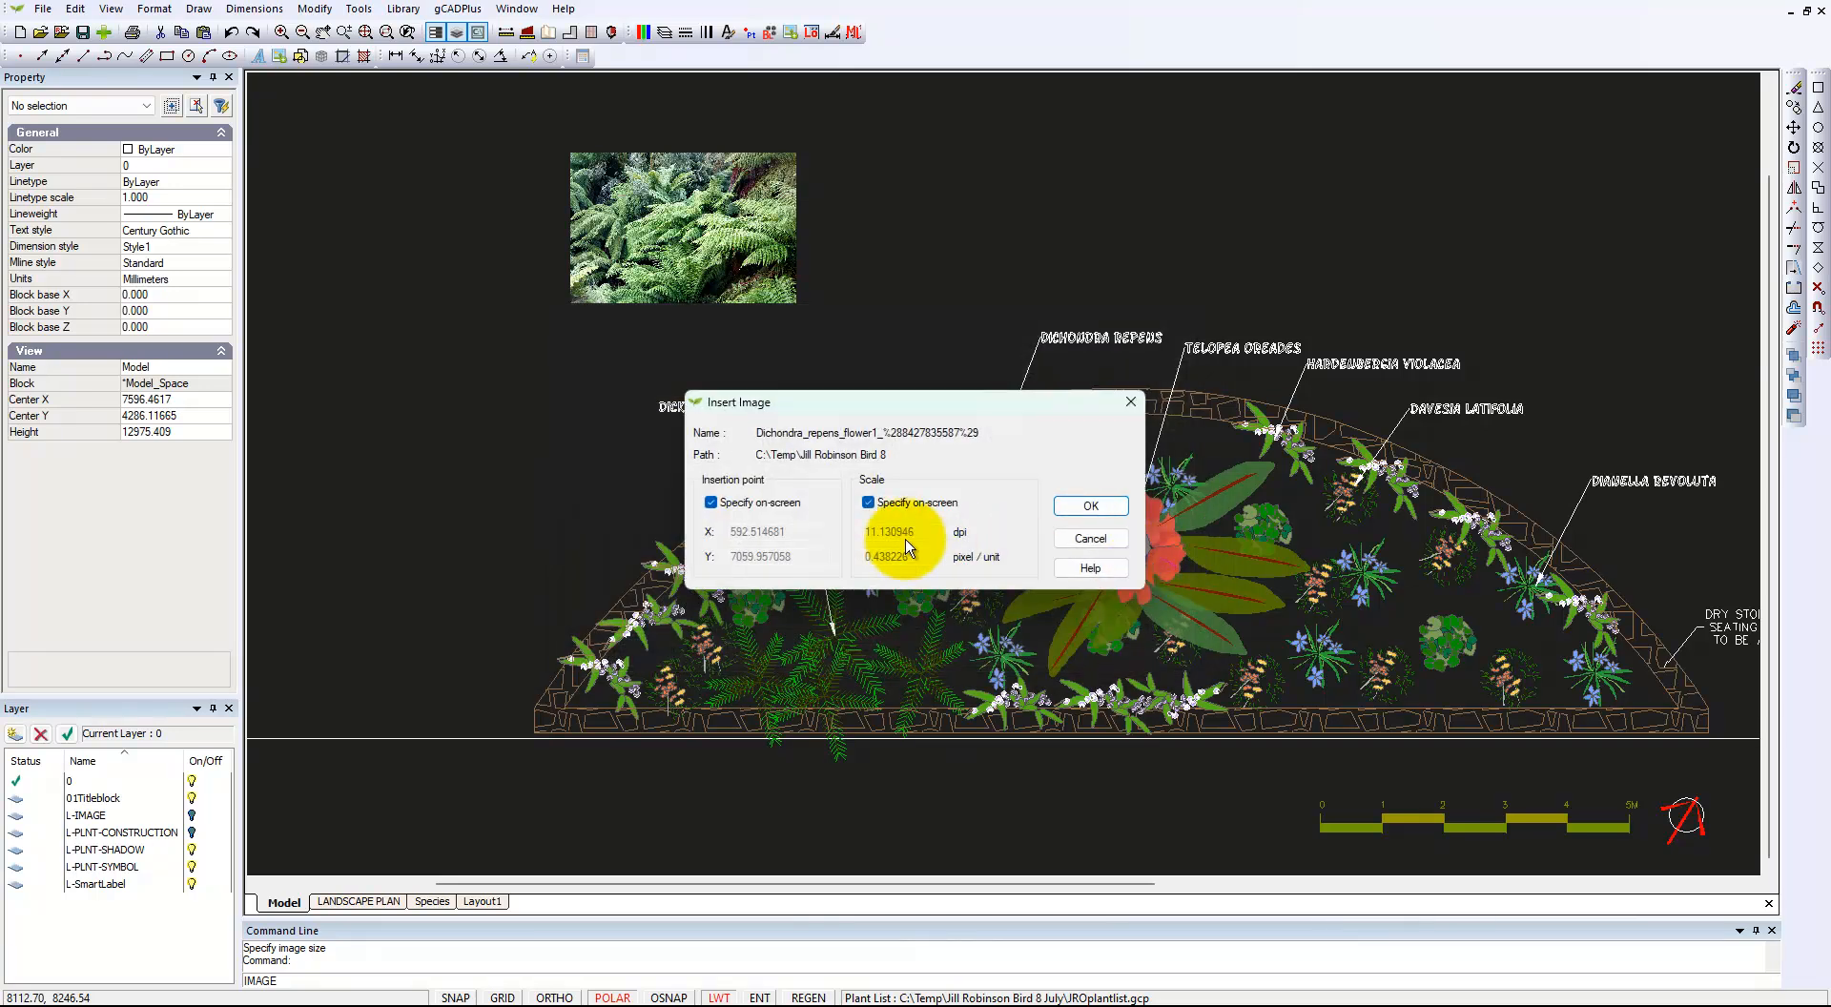
{"action": "left_click", "coordinate": [1085, 507]}
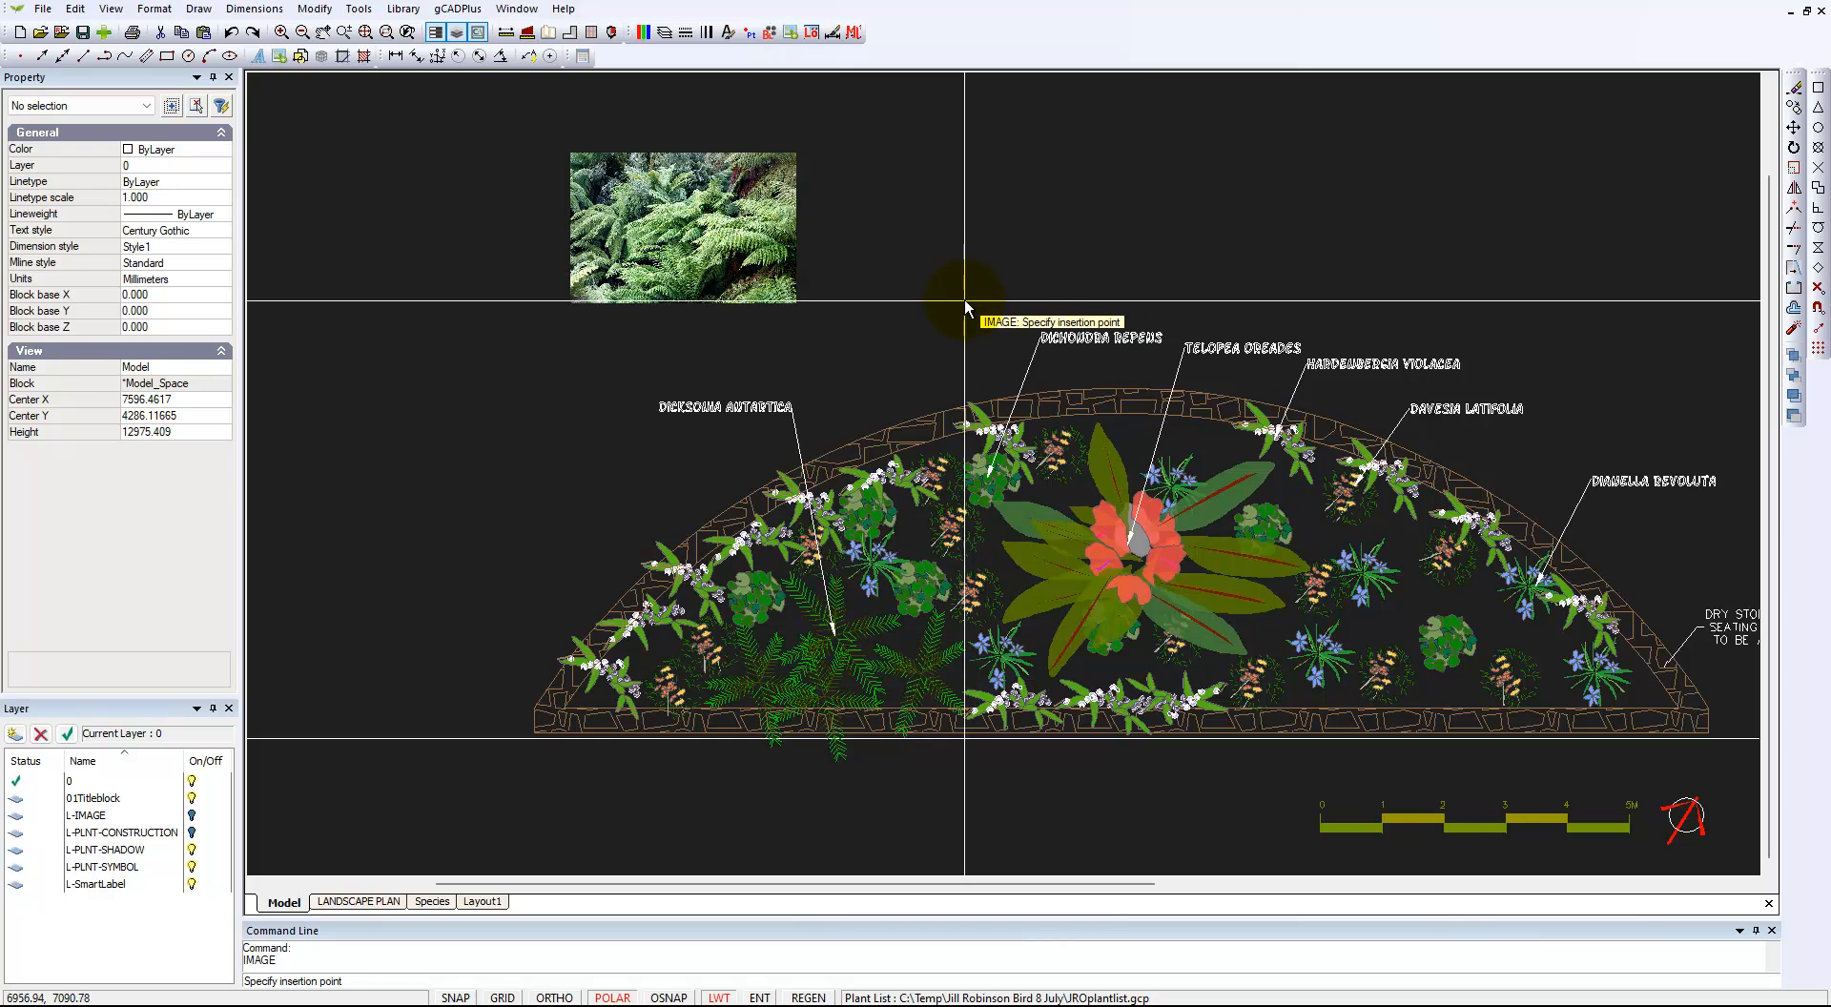
{"action": "left_click", "coordinate": [929, 301]}
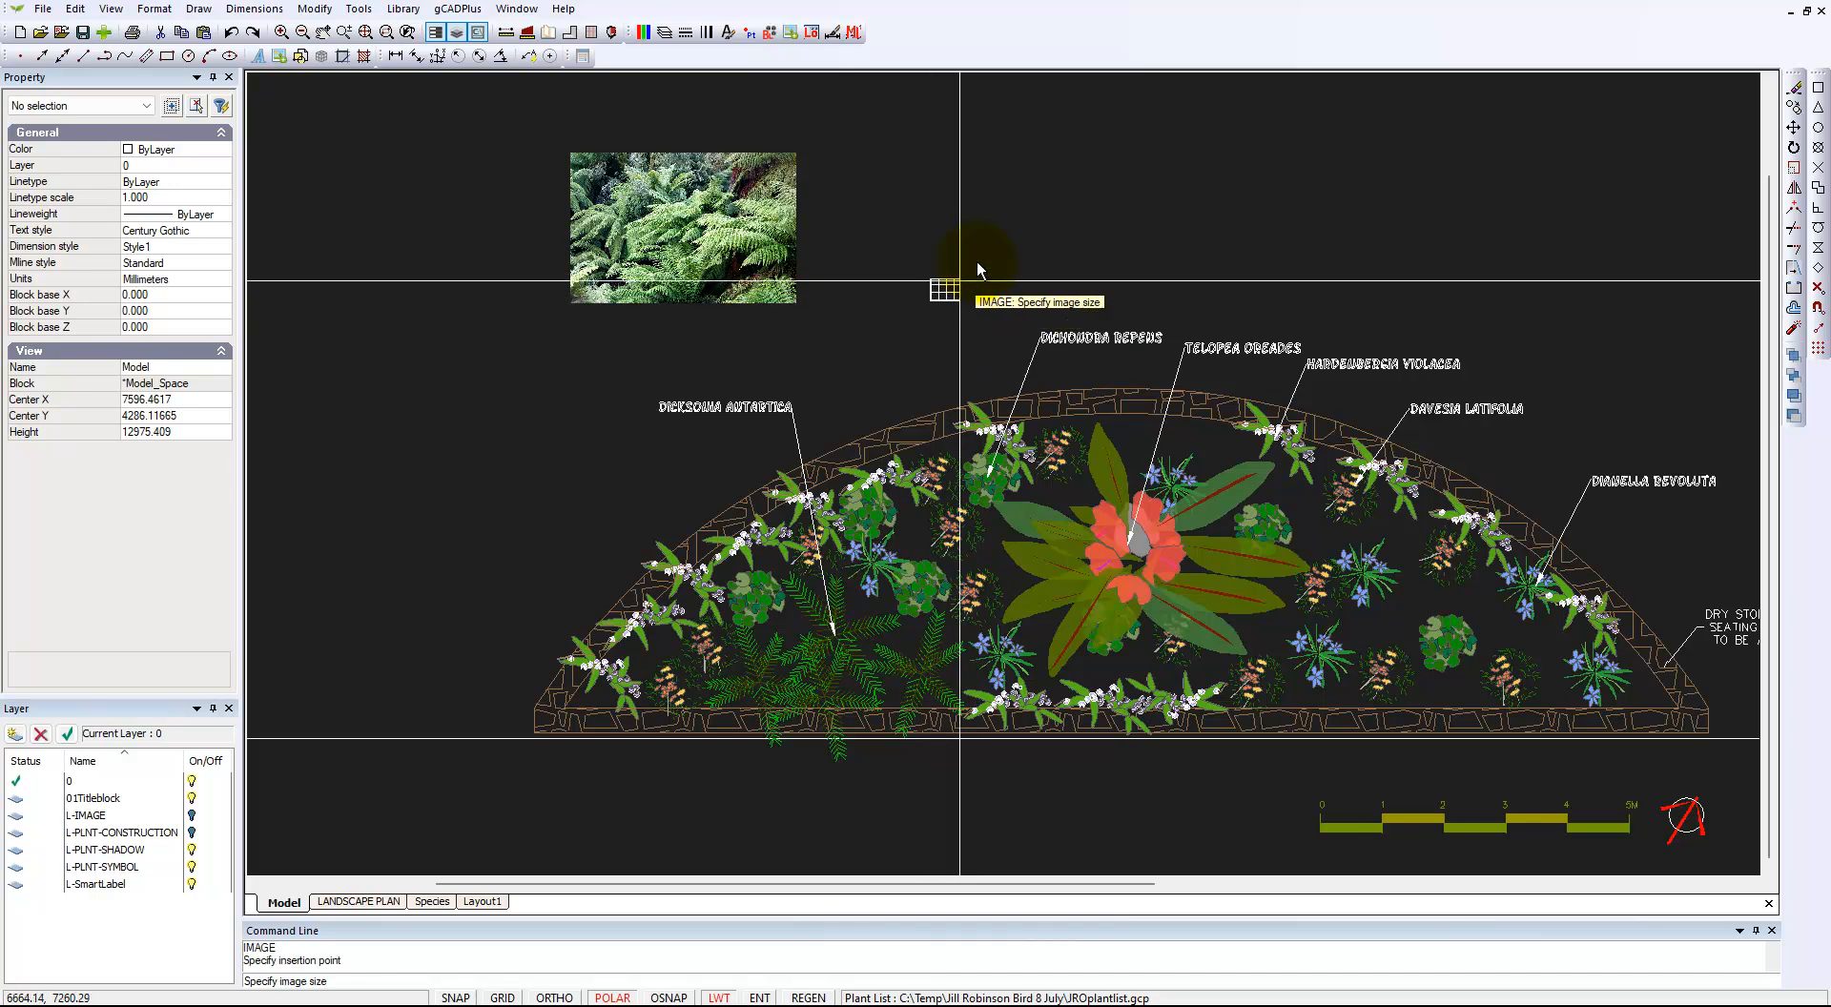
{"action": "left_click", "coordinate": [1063, 155]}
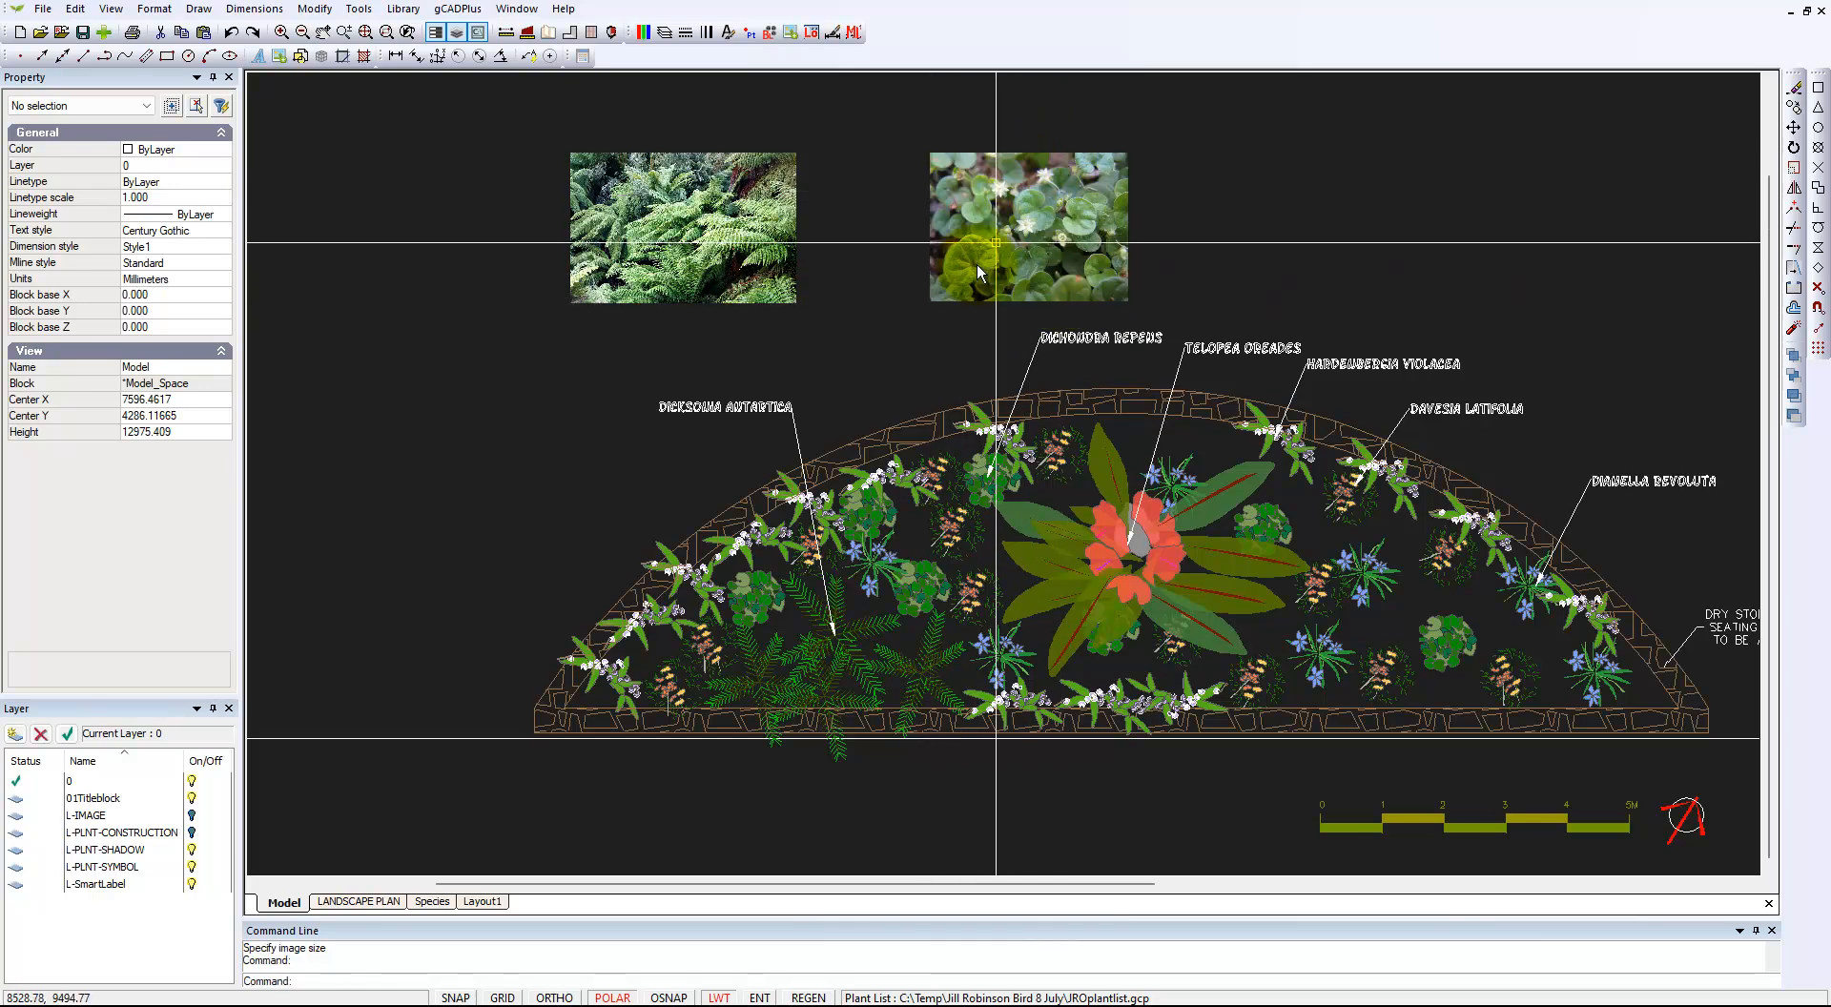
Move the Dichondra repens label's text slightly up and left to just beneath its photo, and deselect the leader.
{"action": "left_click", "coordinate": [1101, 337]}
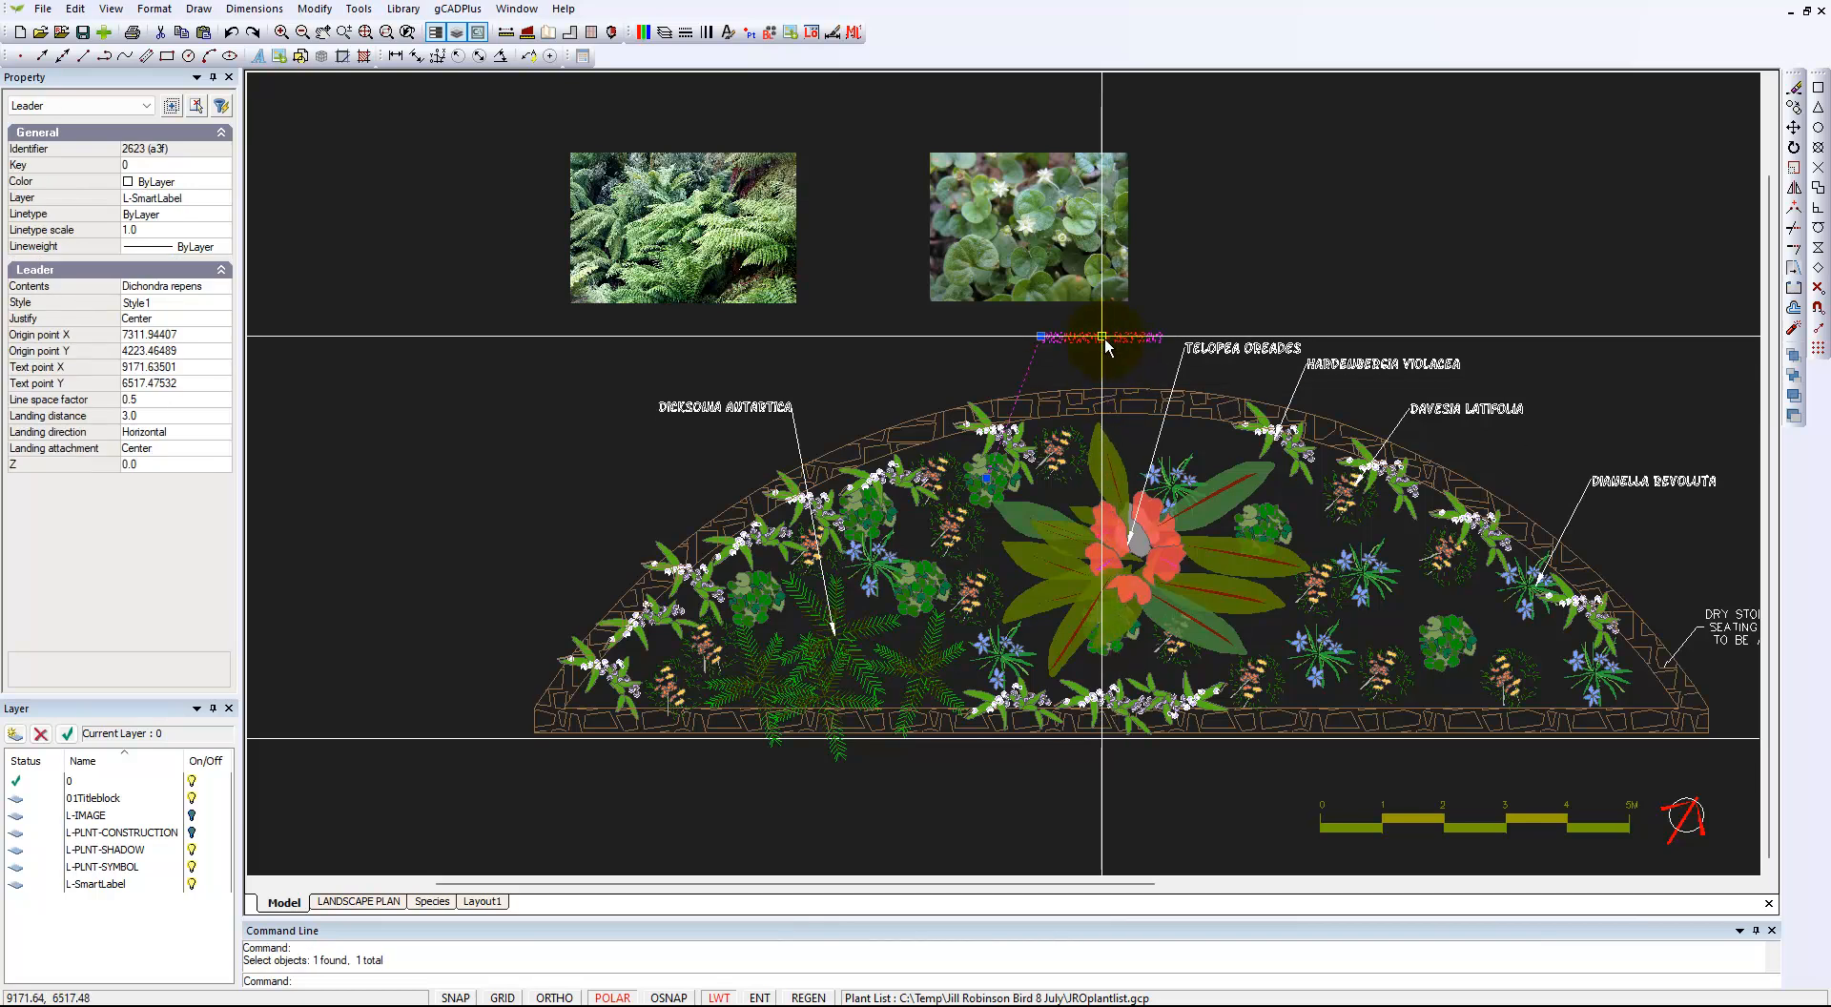
{"action": "mouse_move", "coordinate": [1059, 339]}
{"action": "left_mouse_down"}
{"action": "mouse_move", "coordinate": [1013, 324]}
{"action": "mouse_move", "coordinate": [1087, 328]}
{"action": "mouse_move", "coordinate": [1072, 325]}
{"action": "left_mouse_up"}
{"action": "key", "text": "Escape"}
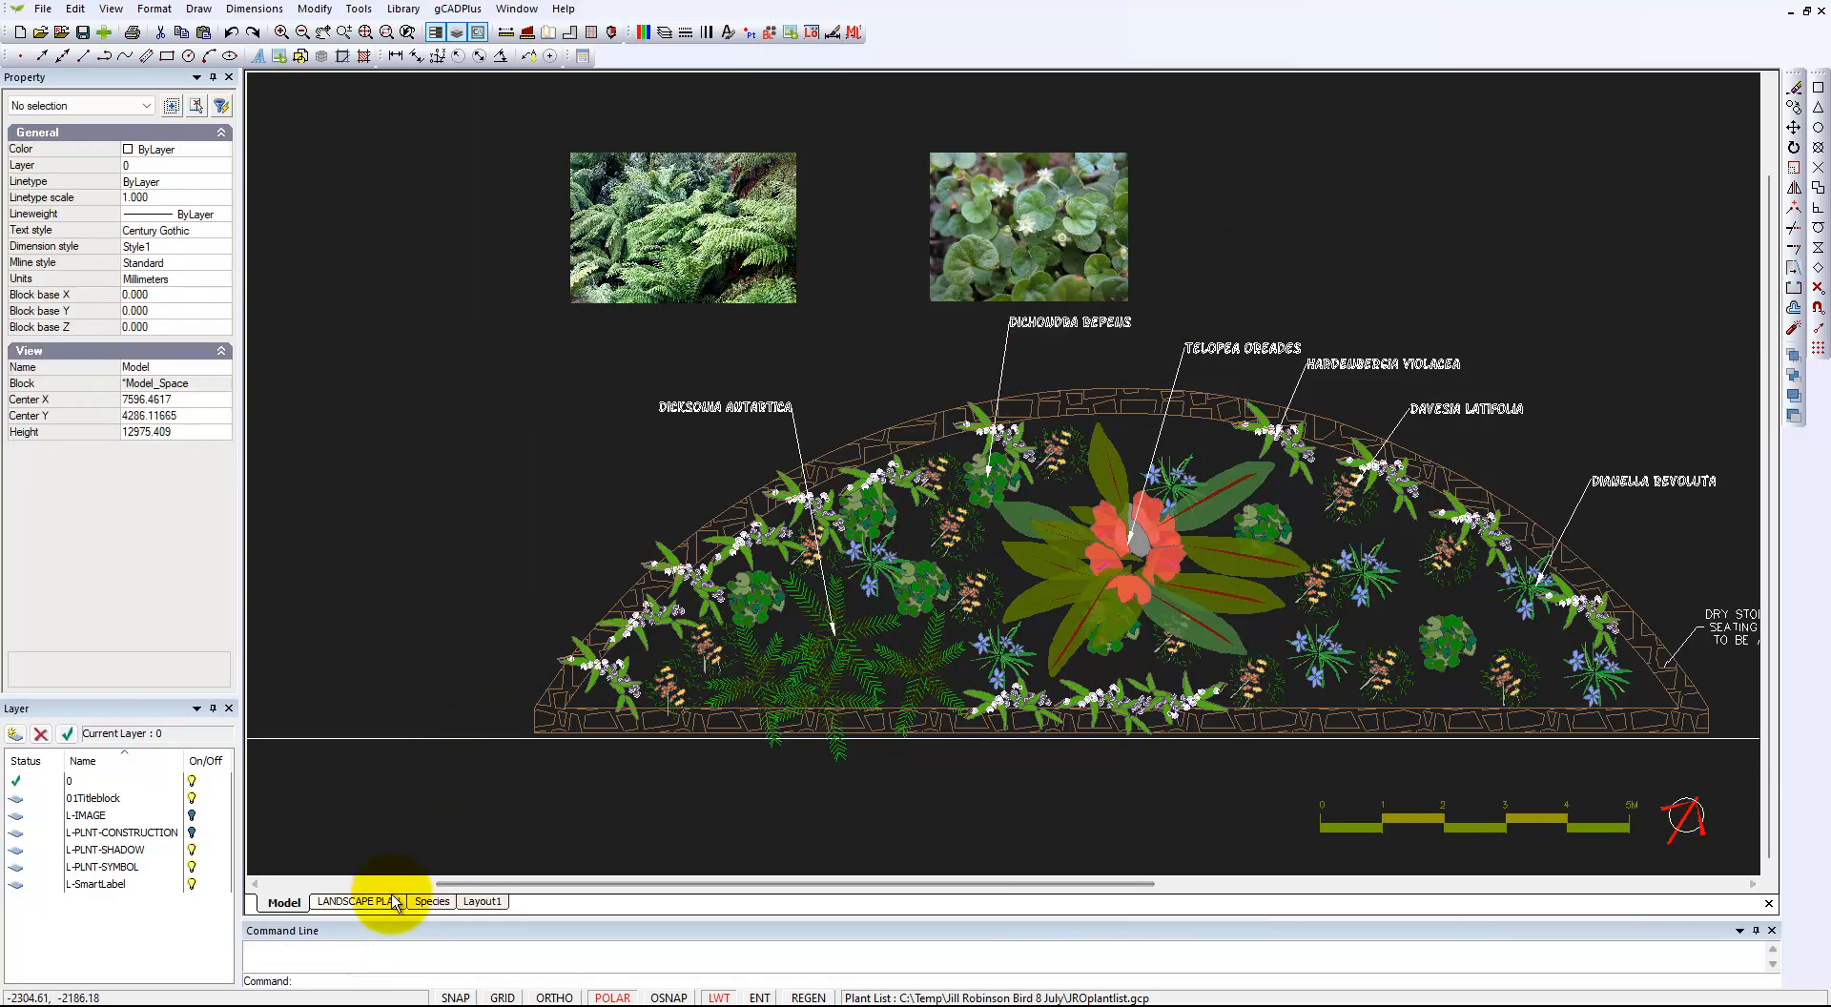
Reopen the LANDSCAPE PLAN layout's view frame for editing and enlarge it to leave more room around the bed and plant photos.
{"action": "left_click", "coordinate": [361, 901]}
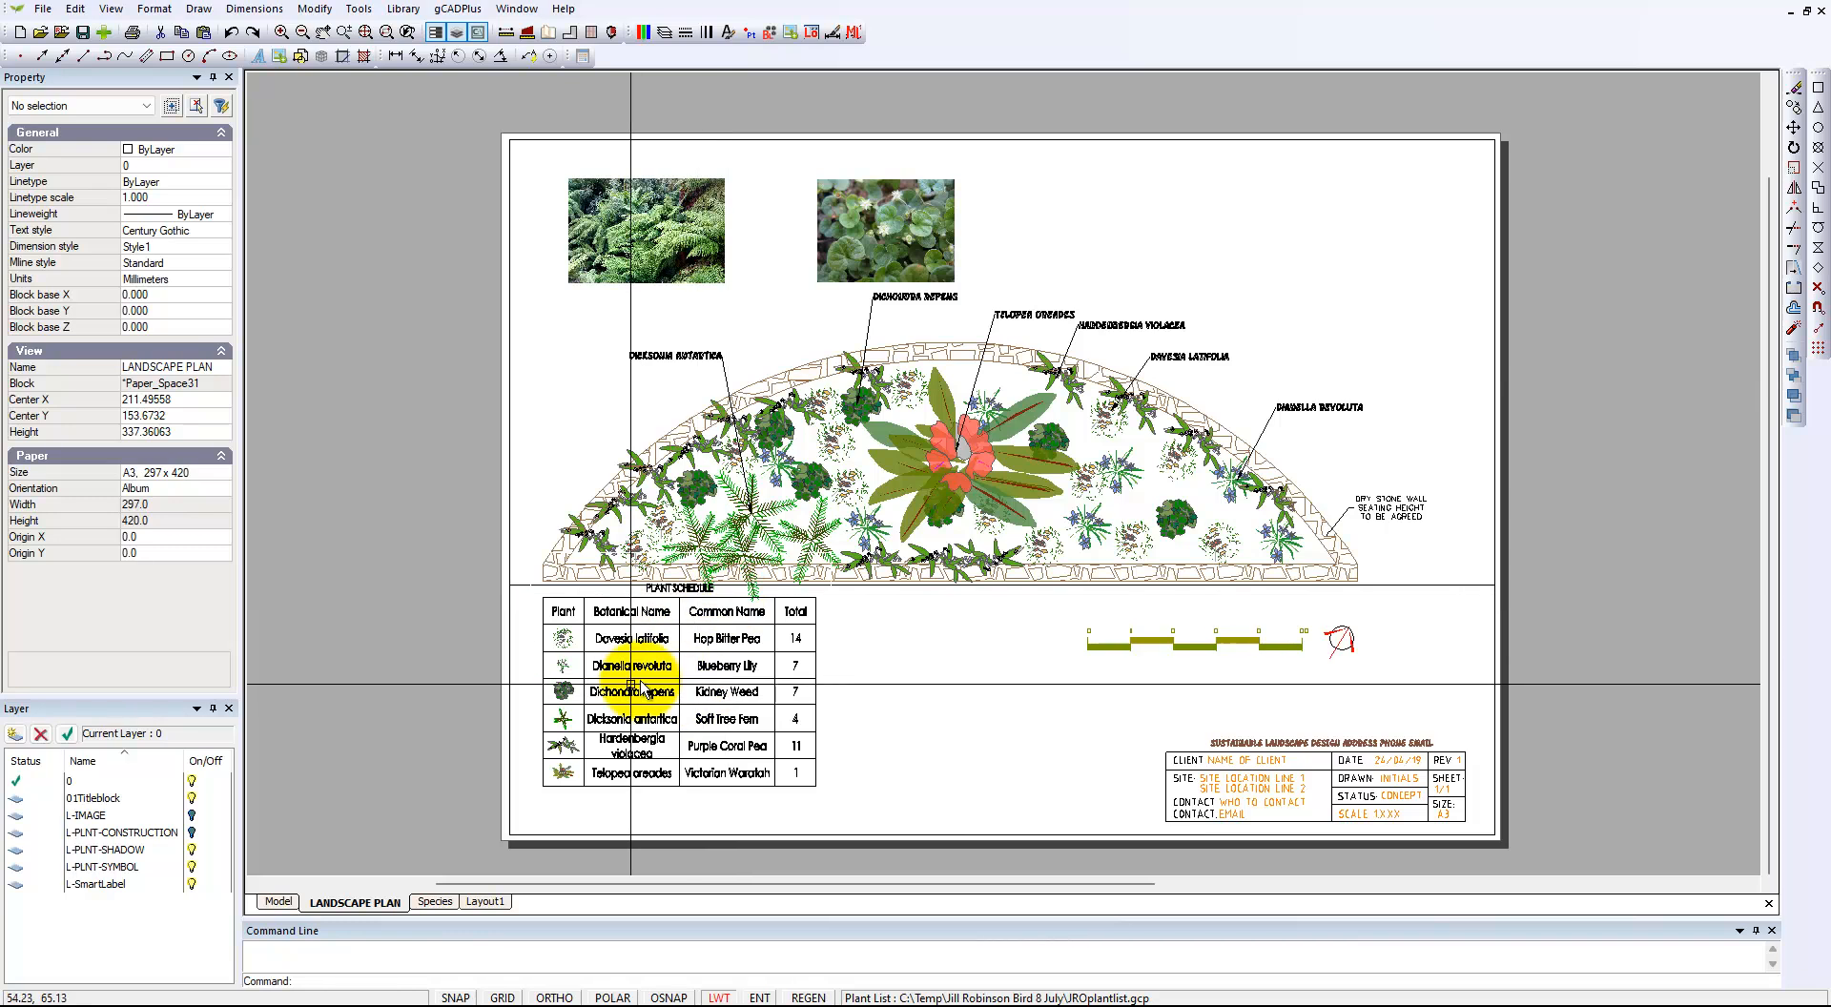
{"action": "double_click", "coordinate": [1494, 214]}
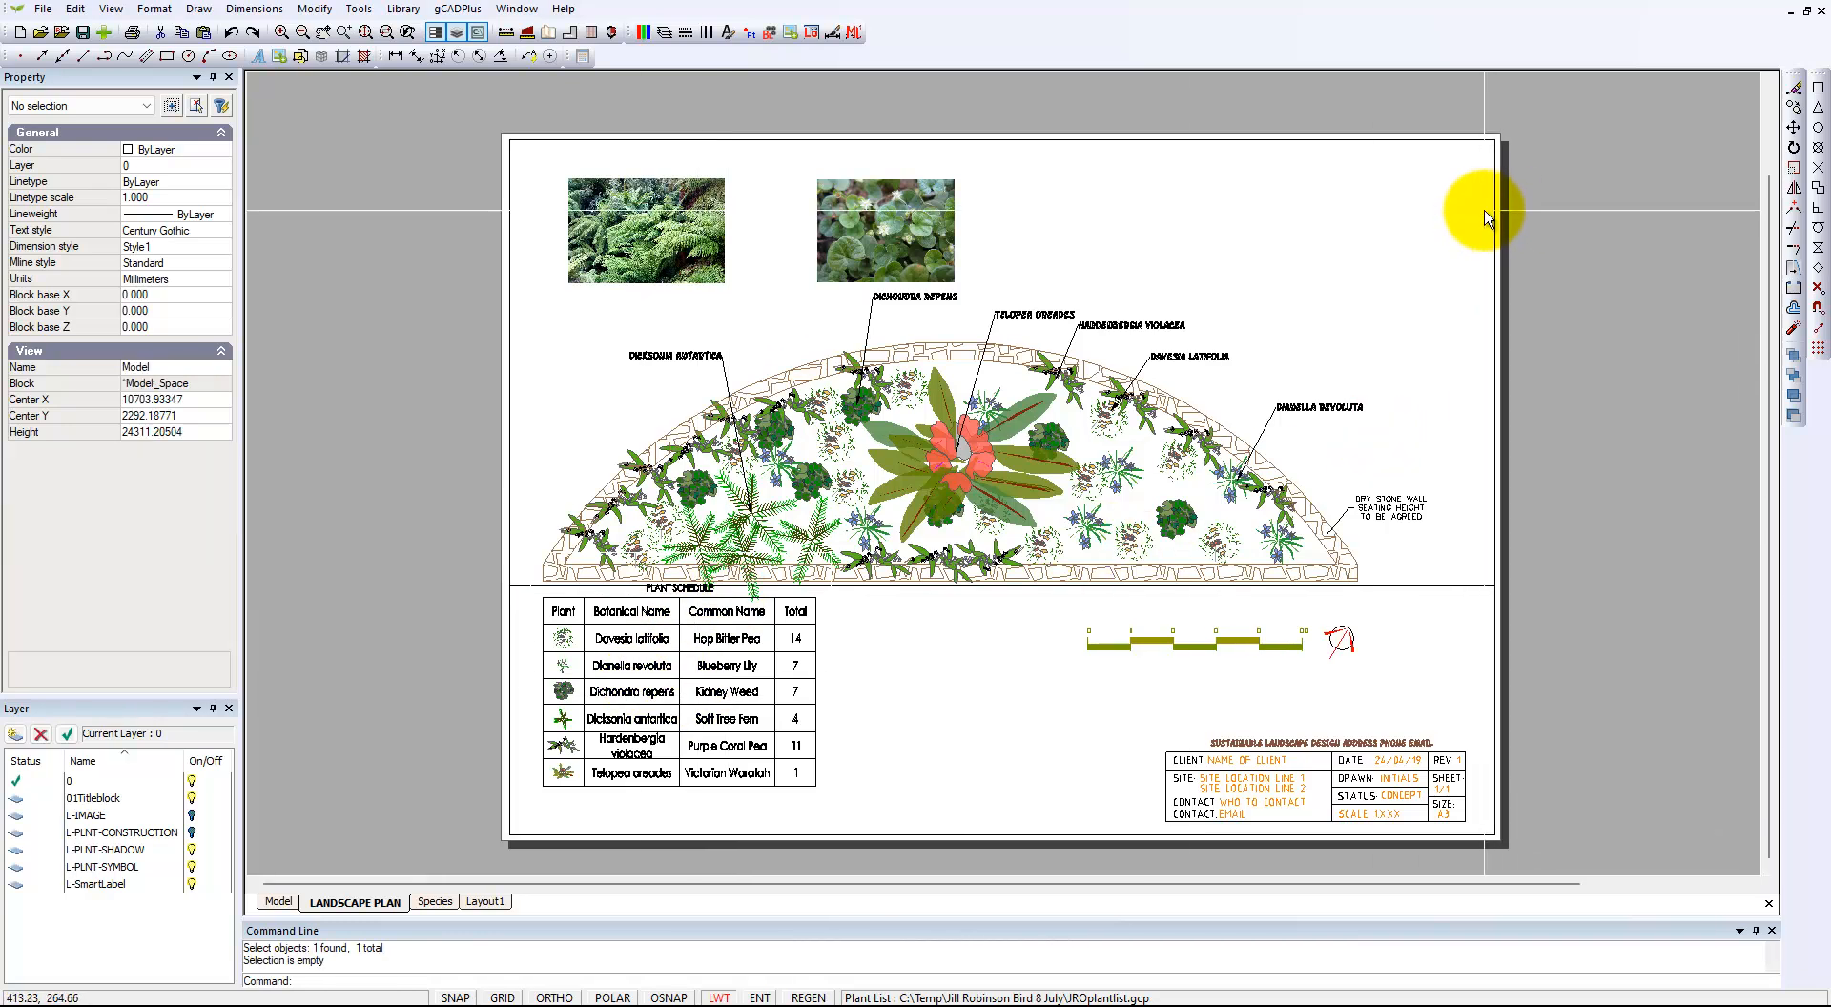
{"action": "left_click", "coordinate": [1382, 206]}
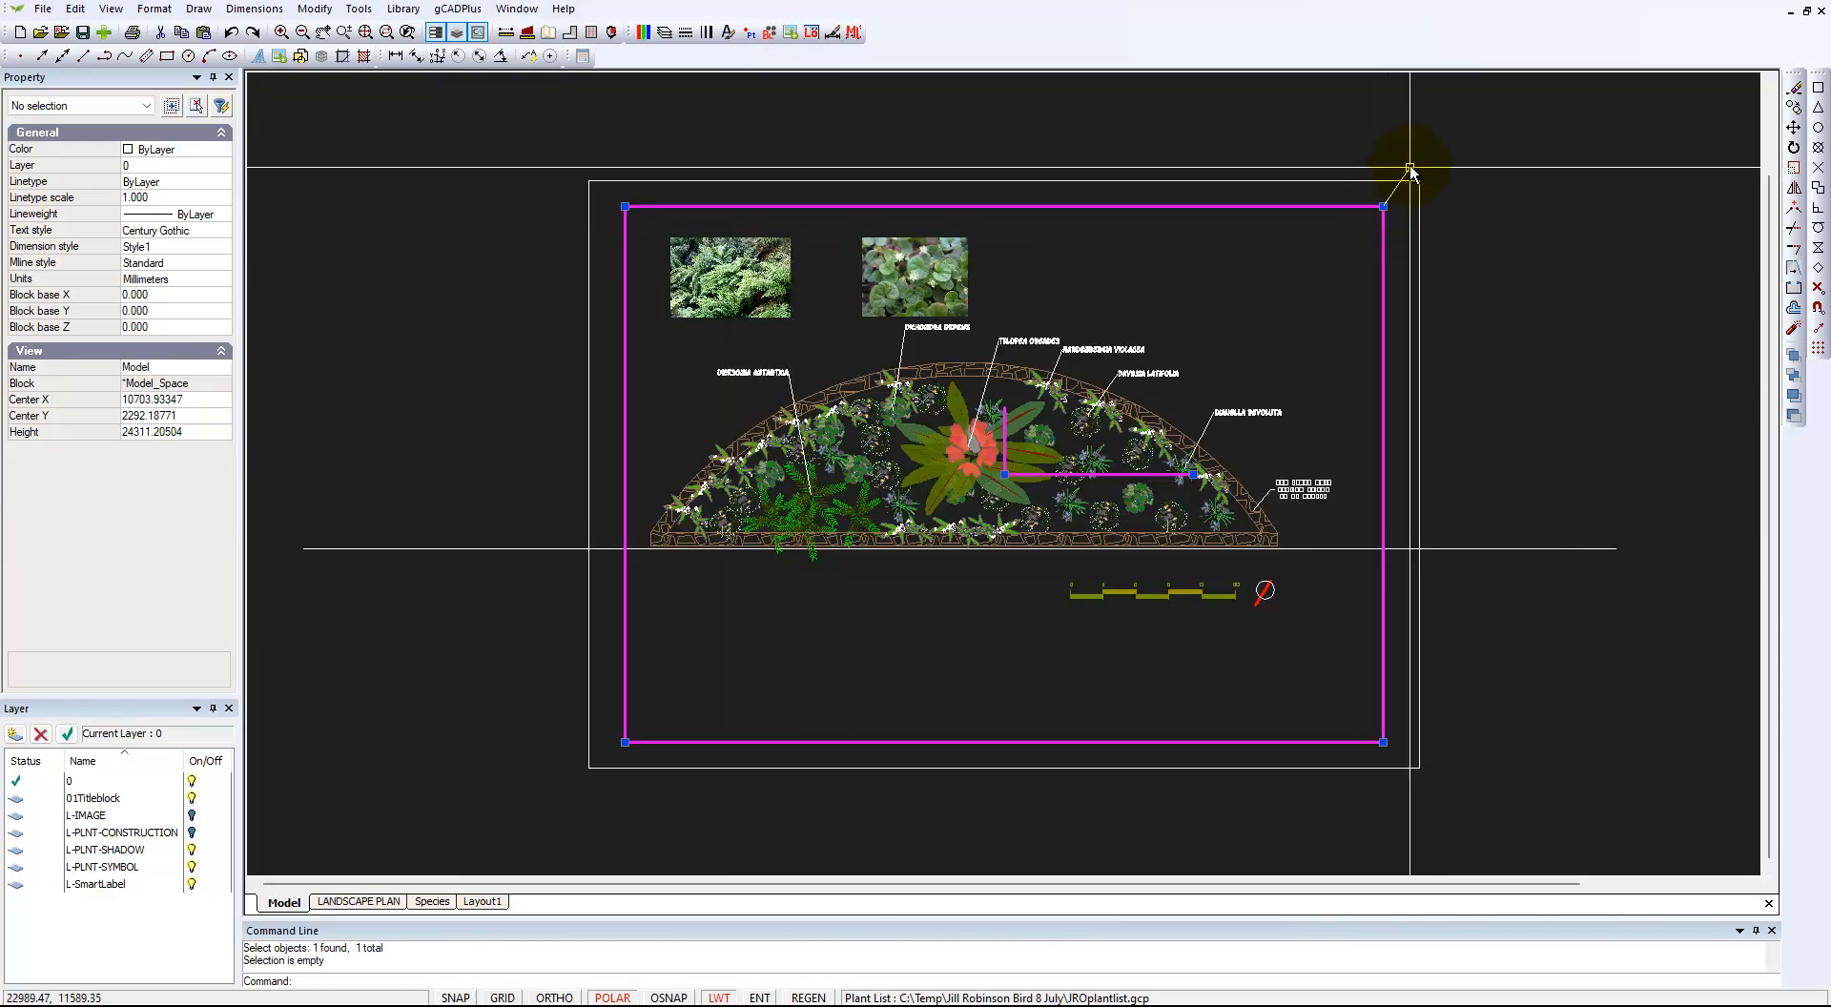
{"action": "left_click", "coordinate": [1419, 155]}
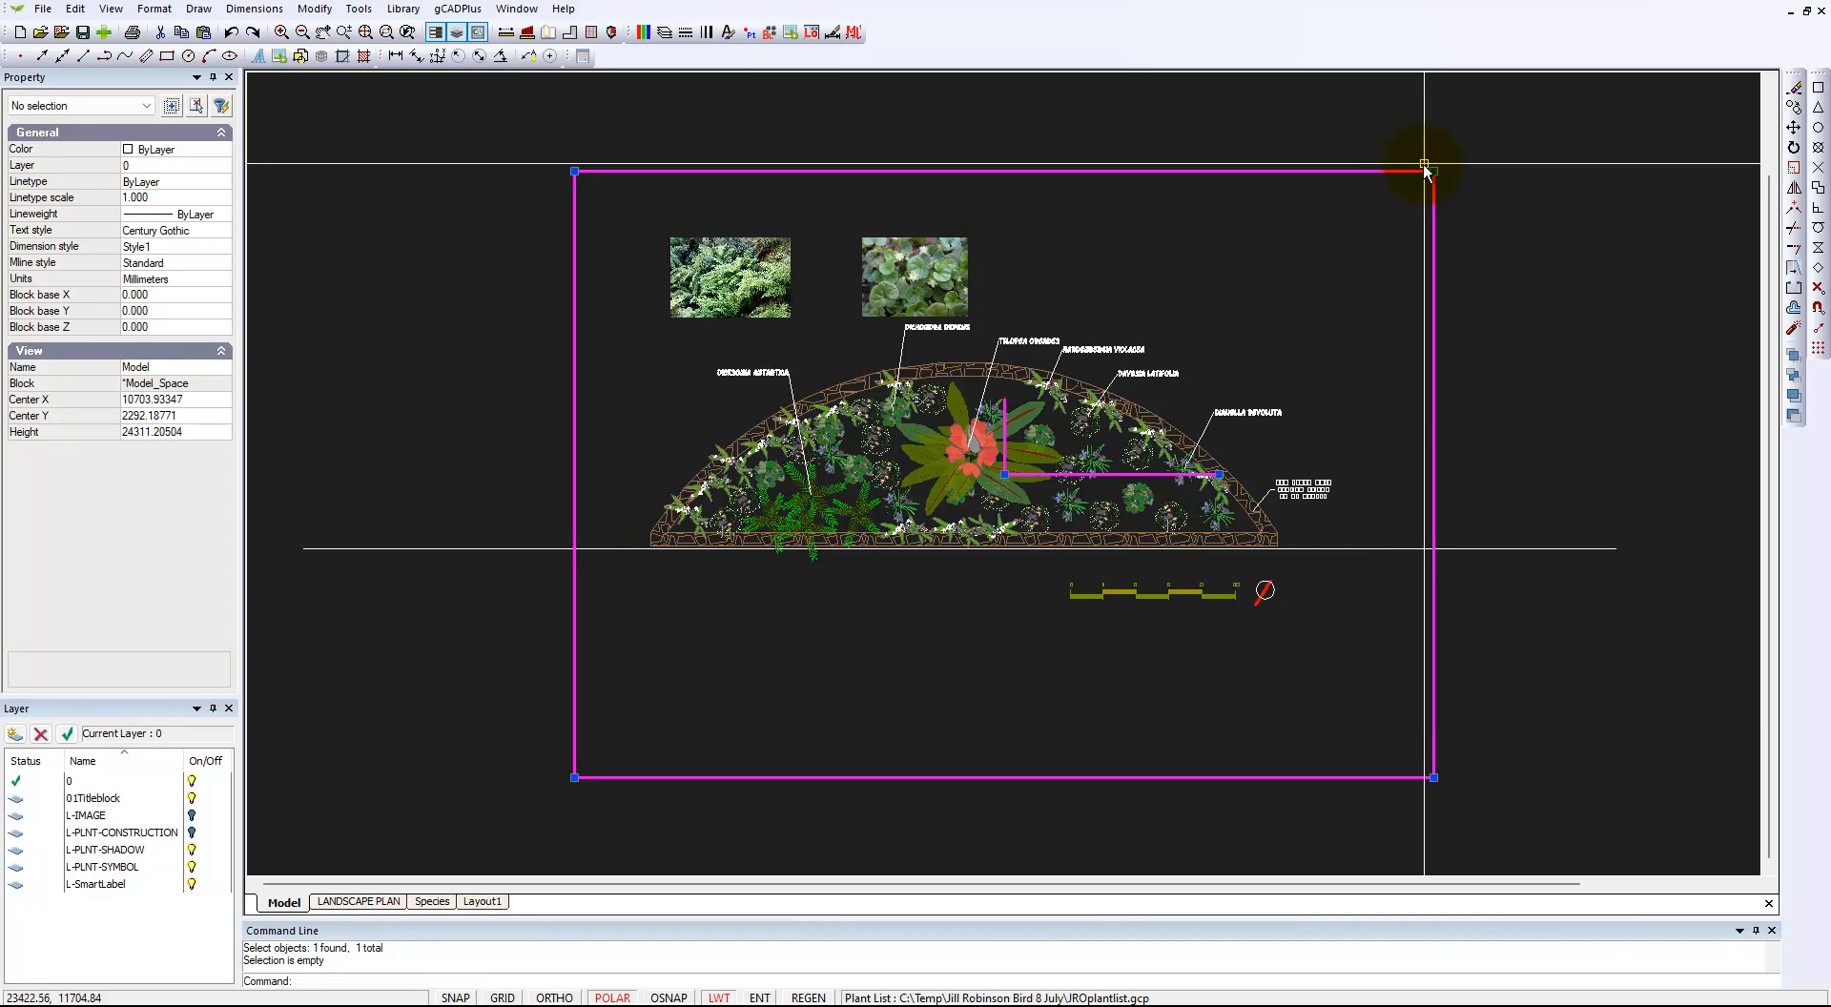
Shift the layout's view frame slightly up and to the right around the garden bed and photos, and apply the new view to the sheet.
{"action": "left_click", "coordinate": [1007, 478]}
{"action": "left_click", "coordinate": [1022, 448]}
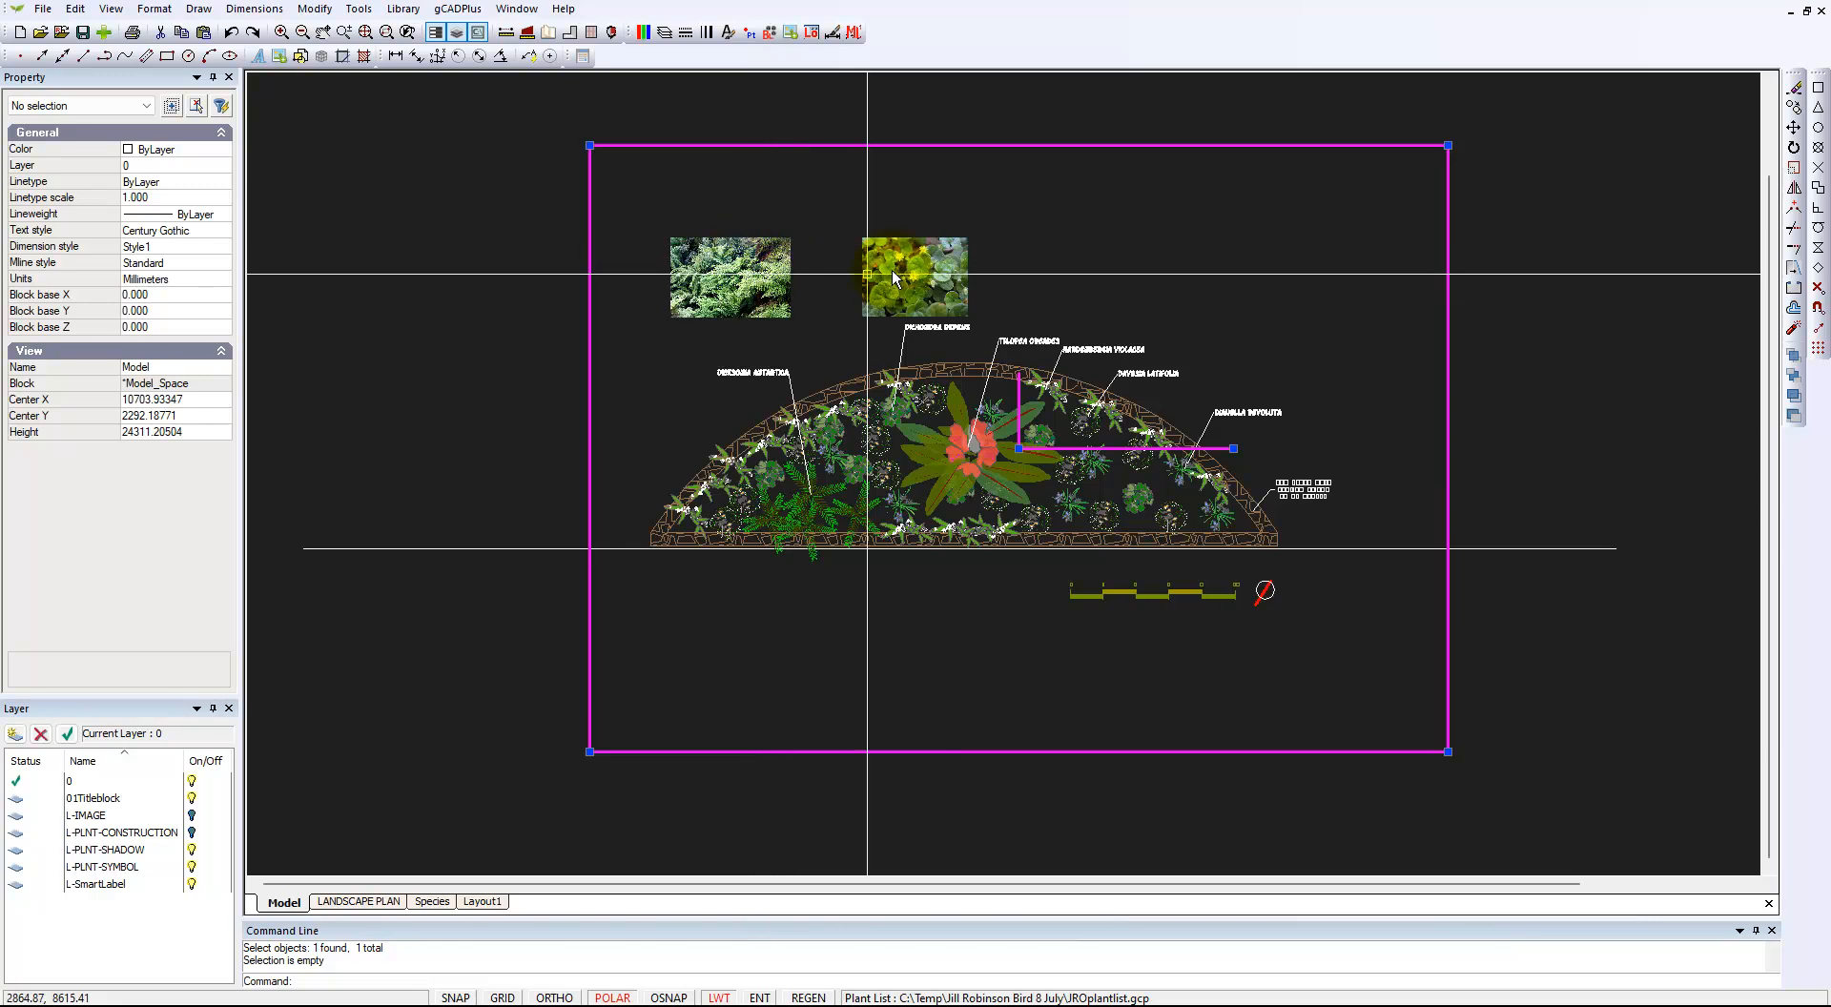
{"action": "right_click", "coordinate": [1300, 238]}
{"action": "left_click", "coordinate": [1366, 250]}
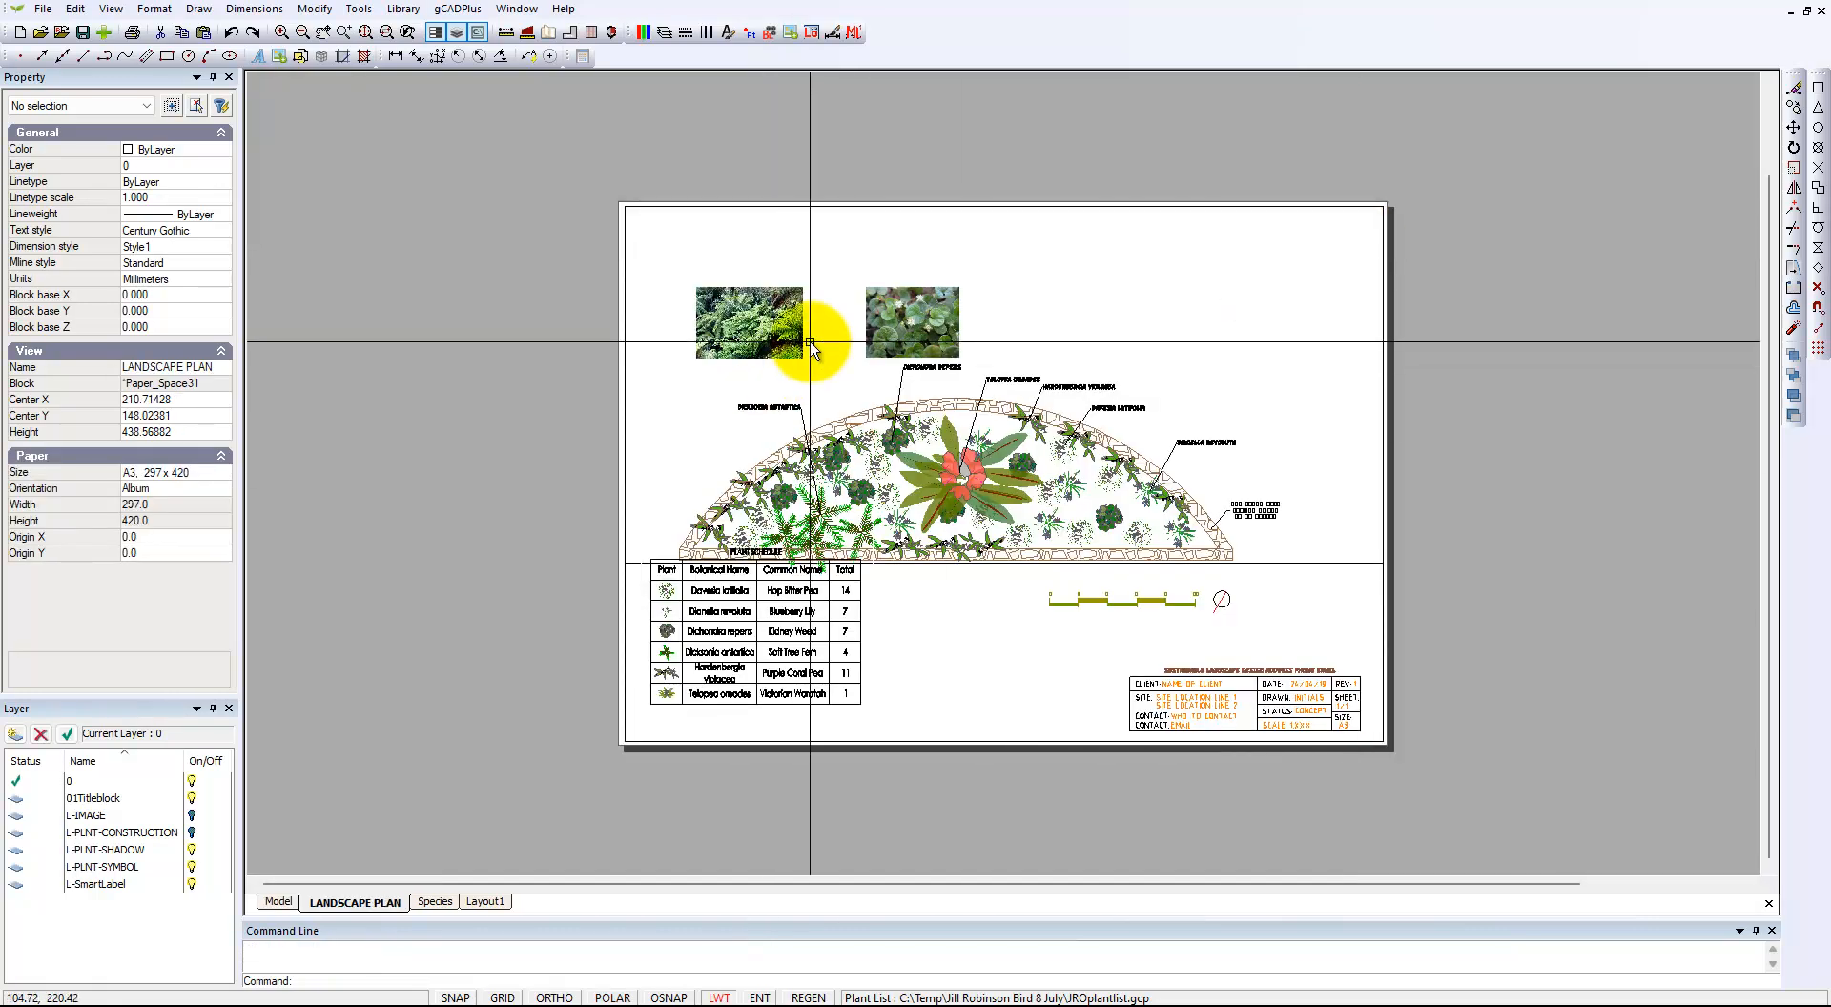
In model space, enlarge the fern and Dichondra photos from their upper-right corners to matching heights, and deselect them.
{"action": "left_click", "coordinate": [273, 900]}
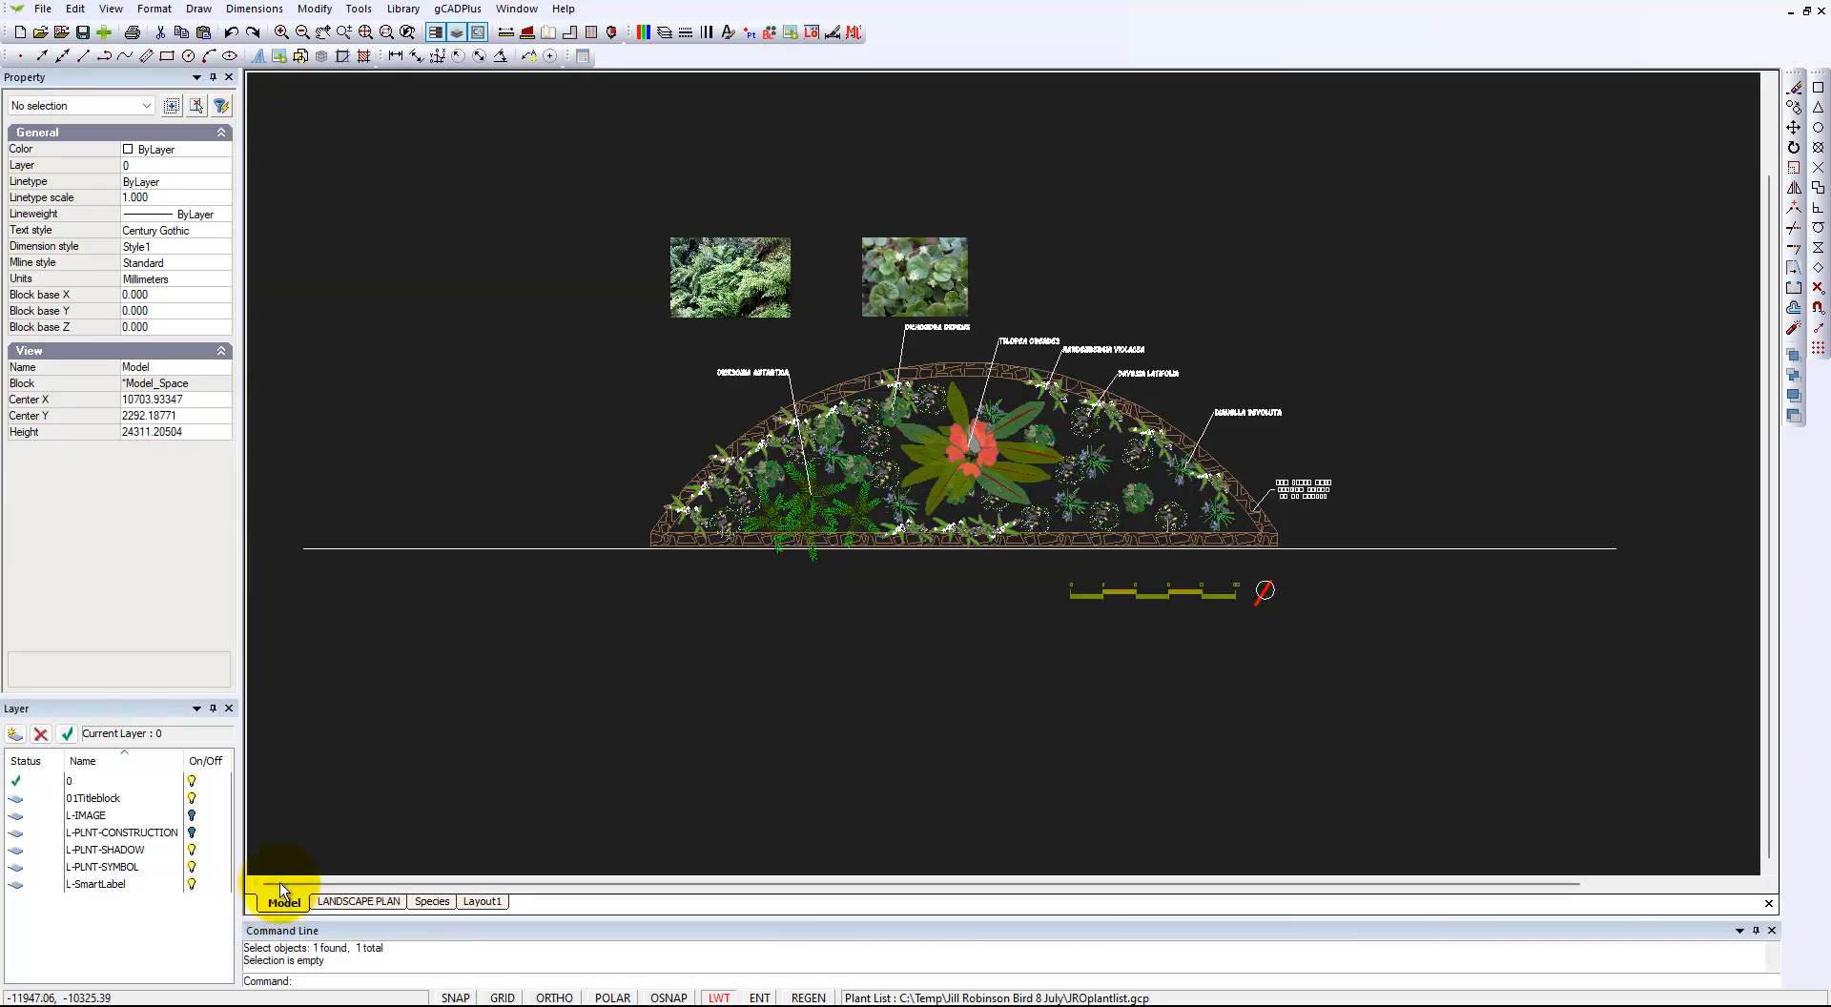
{"action": "left_click", "coordinate": [710, 291]}
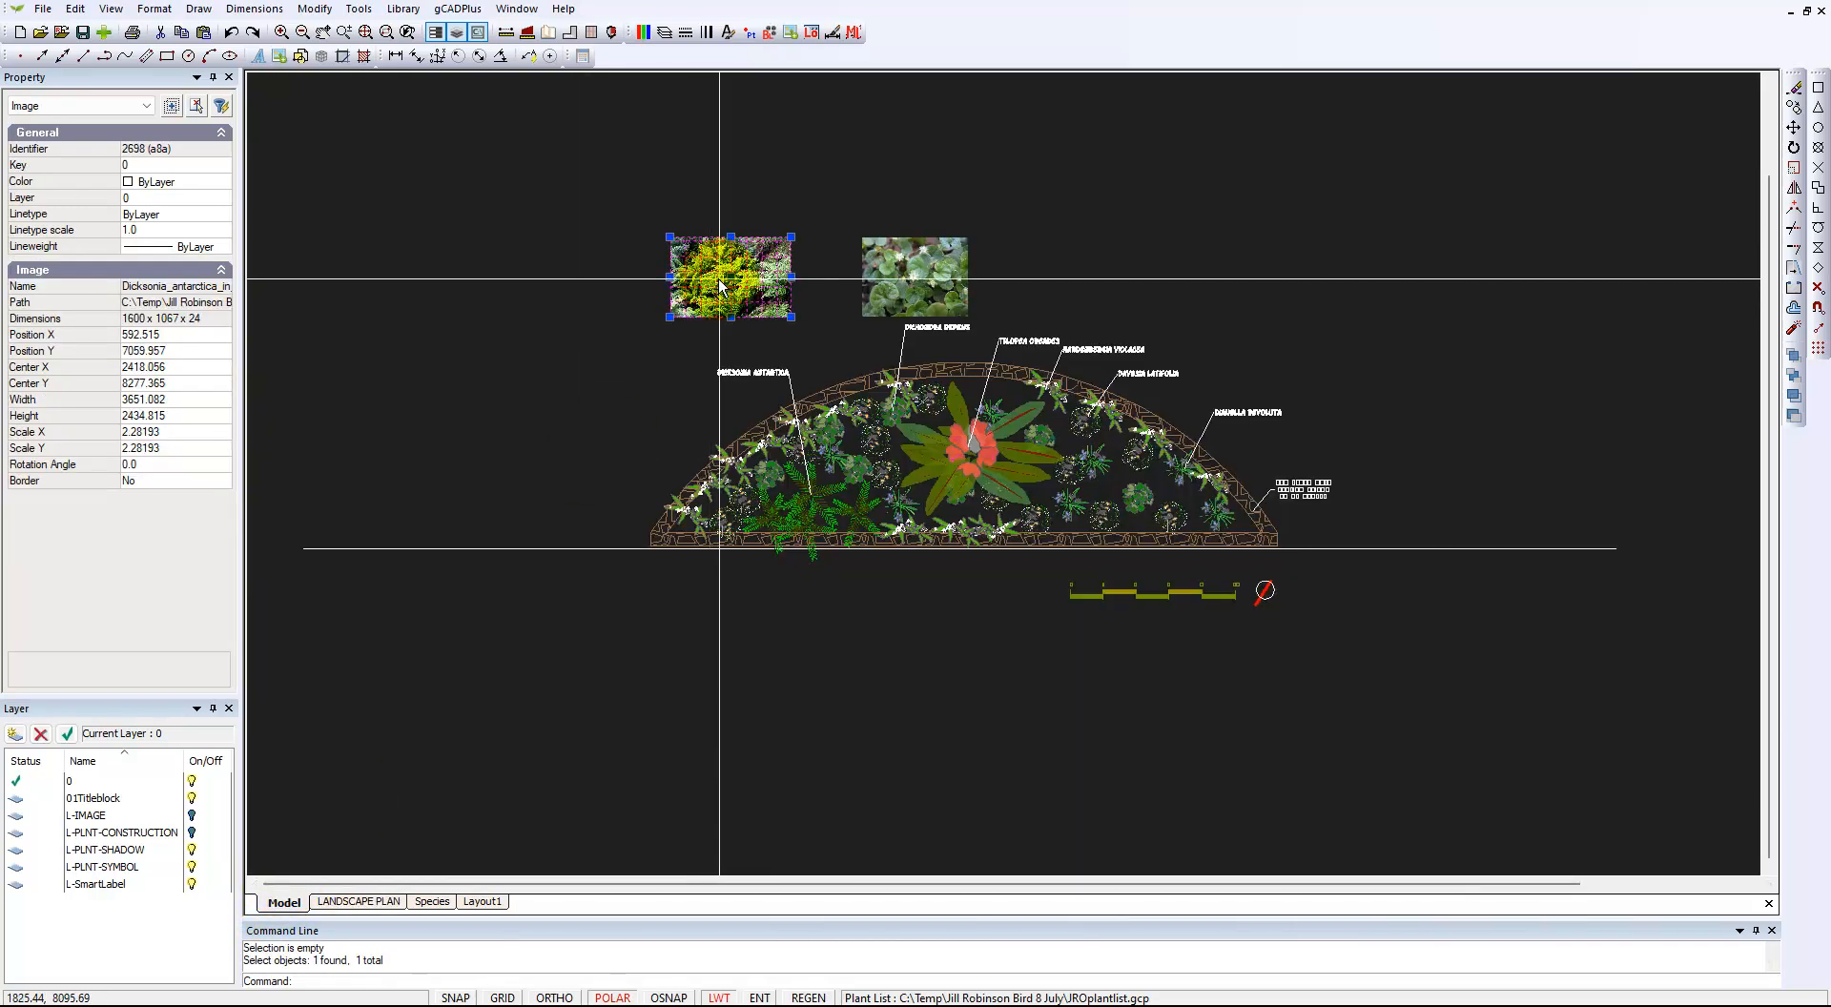
{"action": "left_click", "coordinate": [792, 237]}
{"action": "left_click", "coordinate": [832, 210]}
{"action": "left_click", "coordinate": [963, 250]}
{"action": "left_click", "coordinate": [971, 237]}
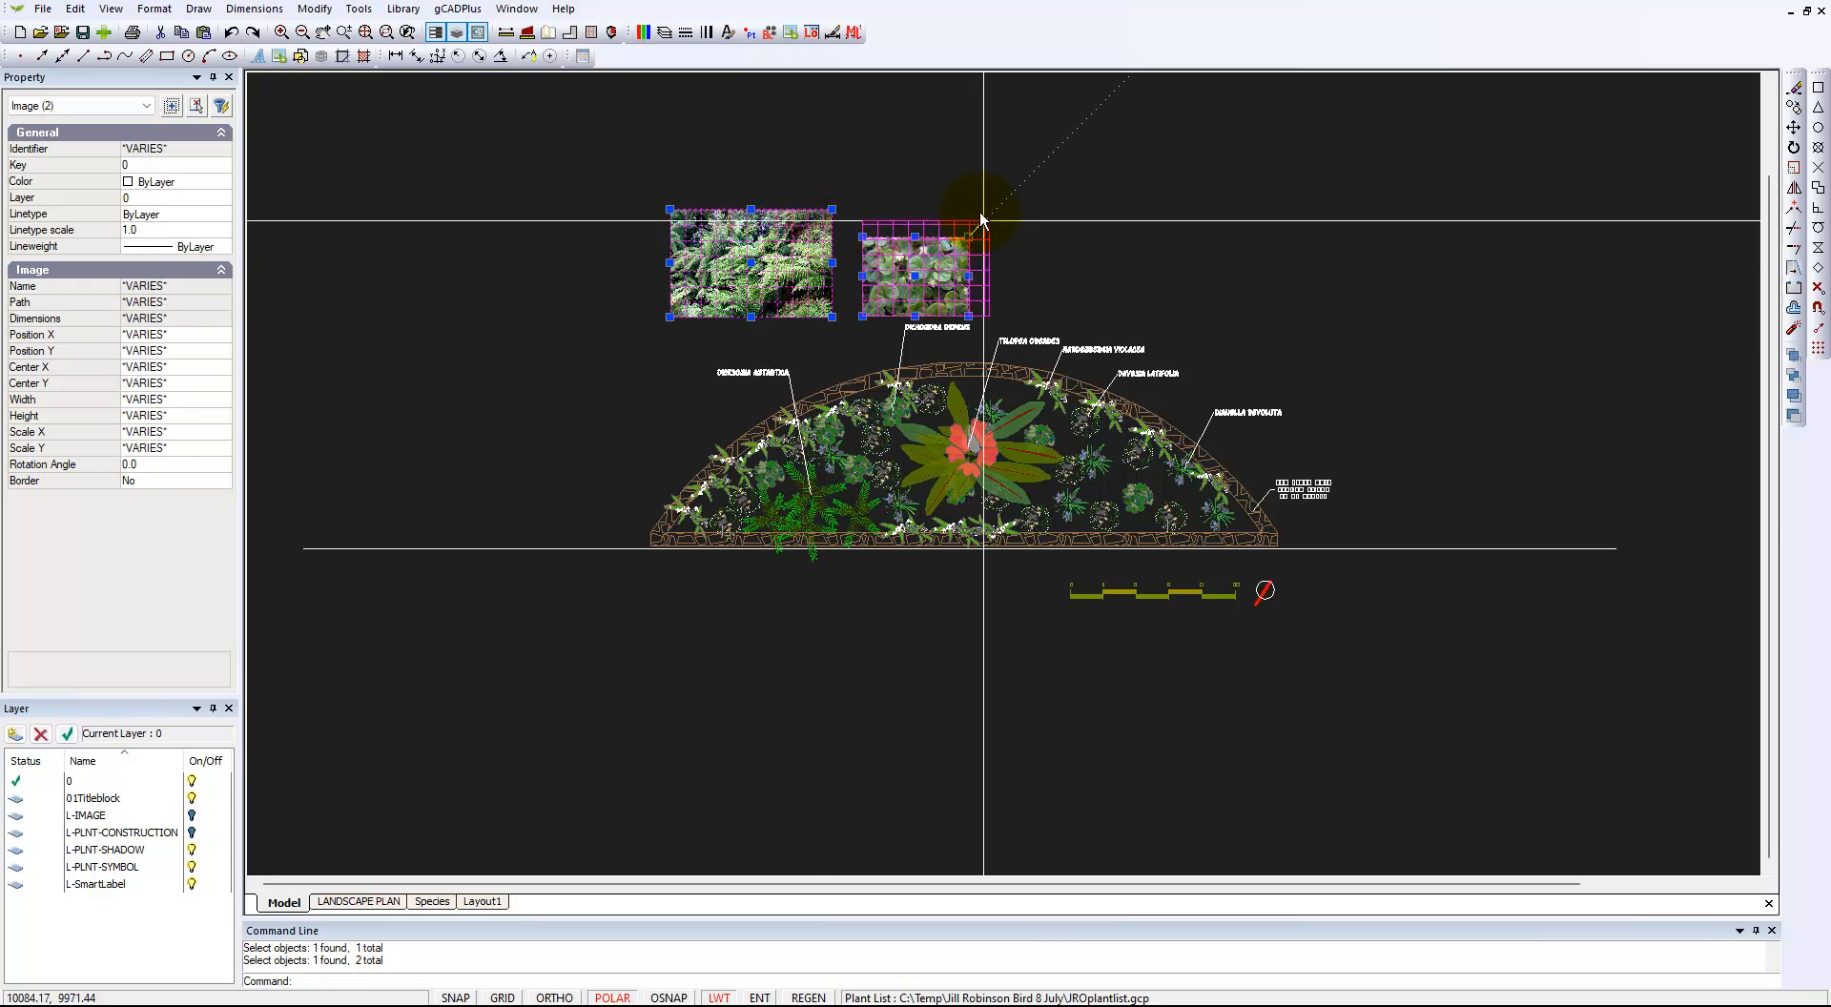
{"action": "left_click", "coordinate": [981, 208]}
{"action": "right_click", "coordinate": [1214, 217]}
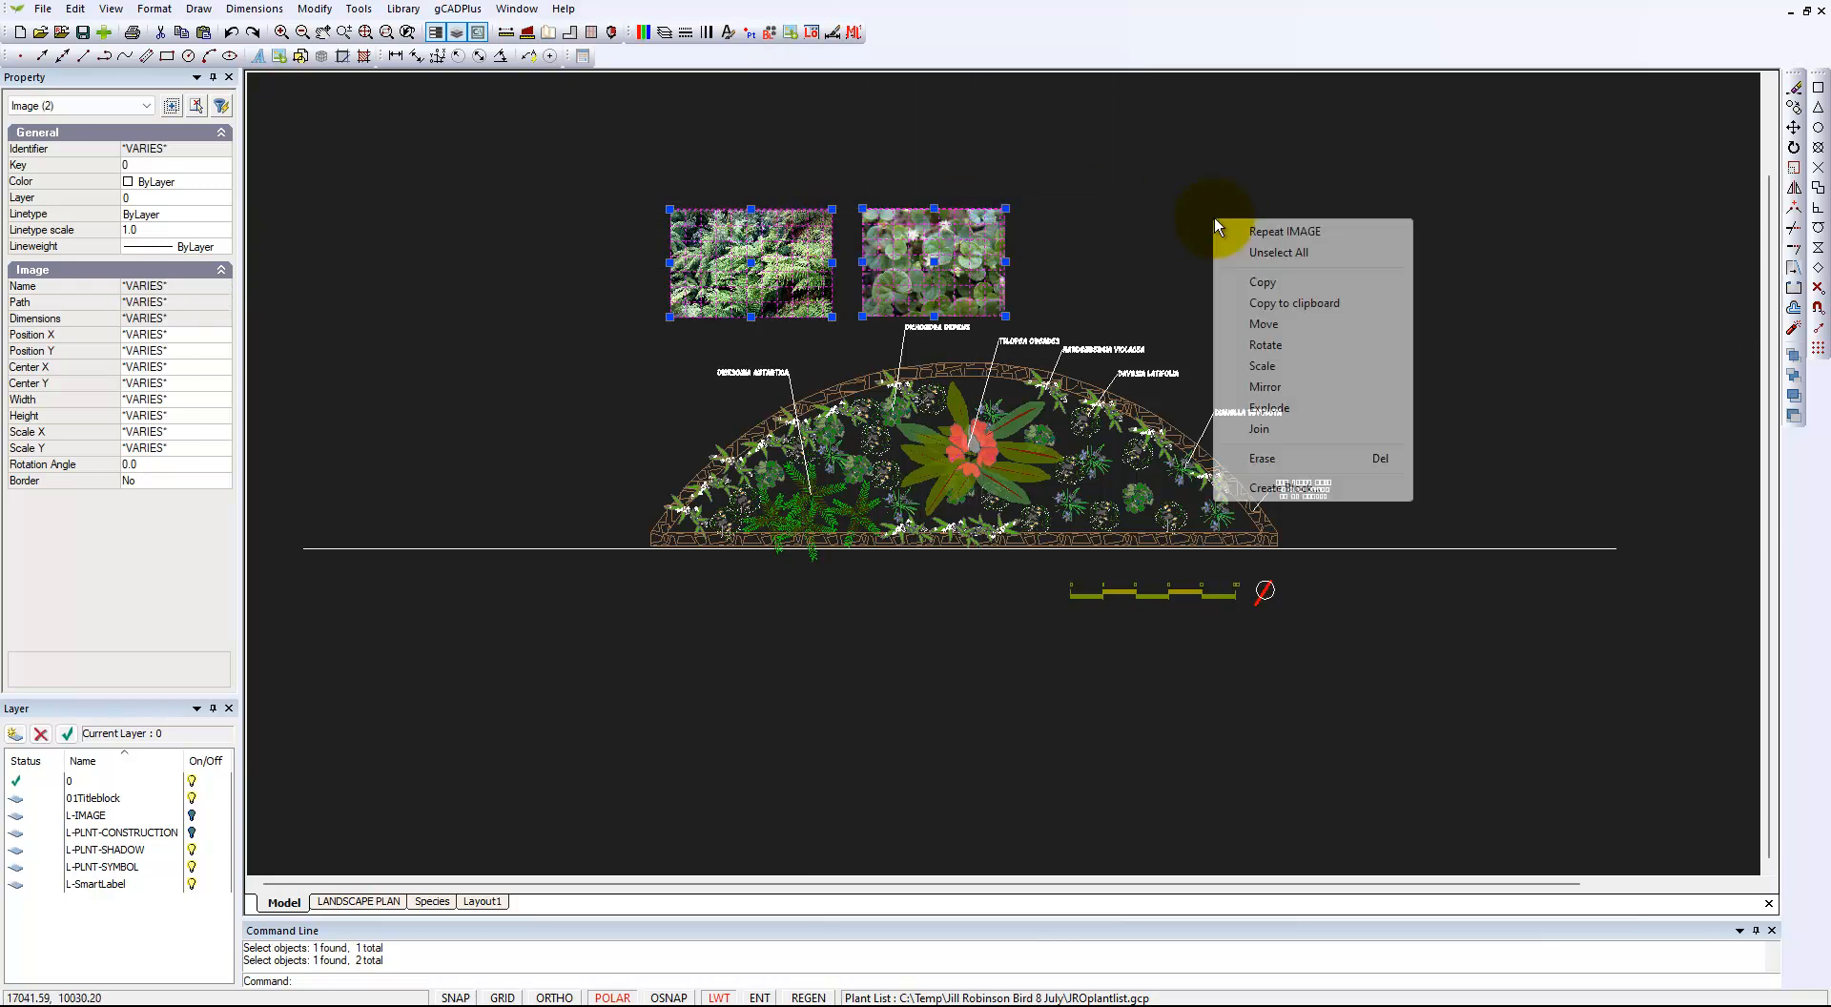
{"action": "left_click", "coordinate": [1278, 253]}
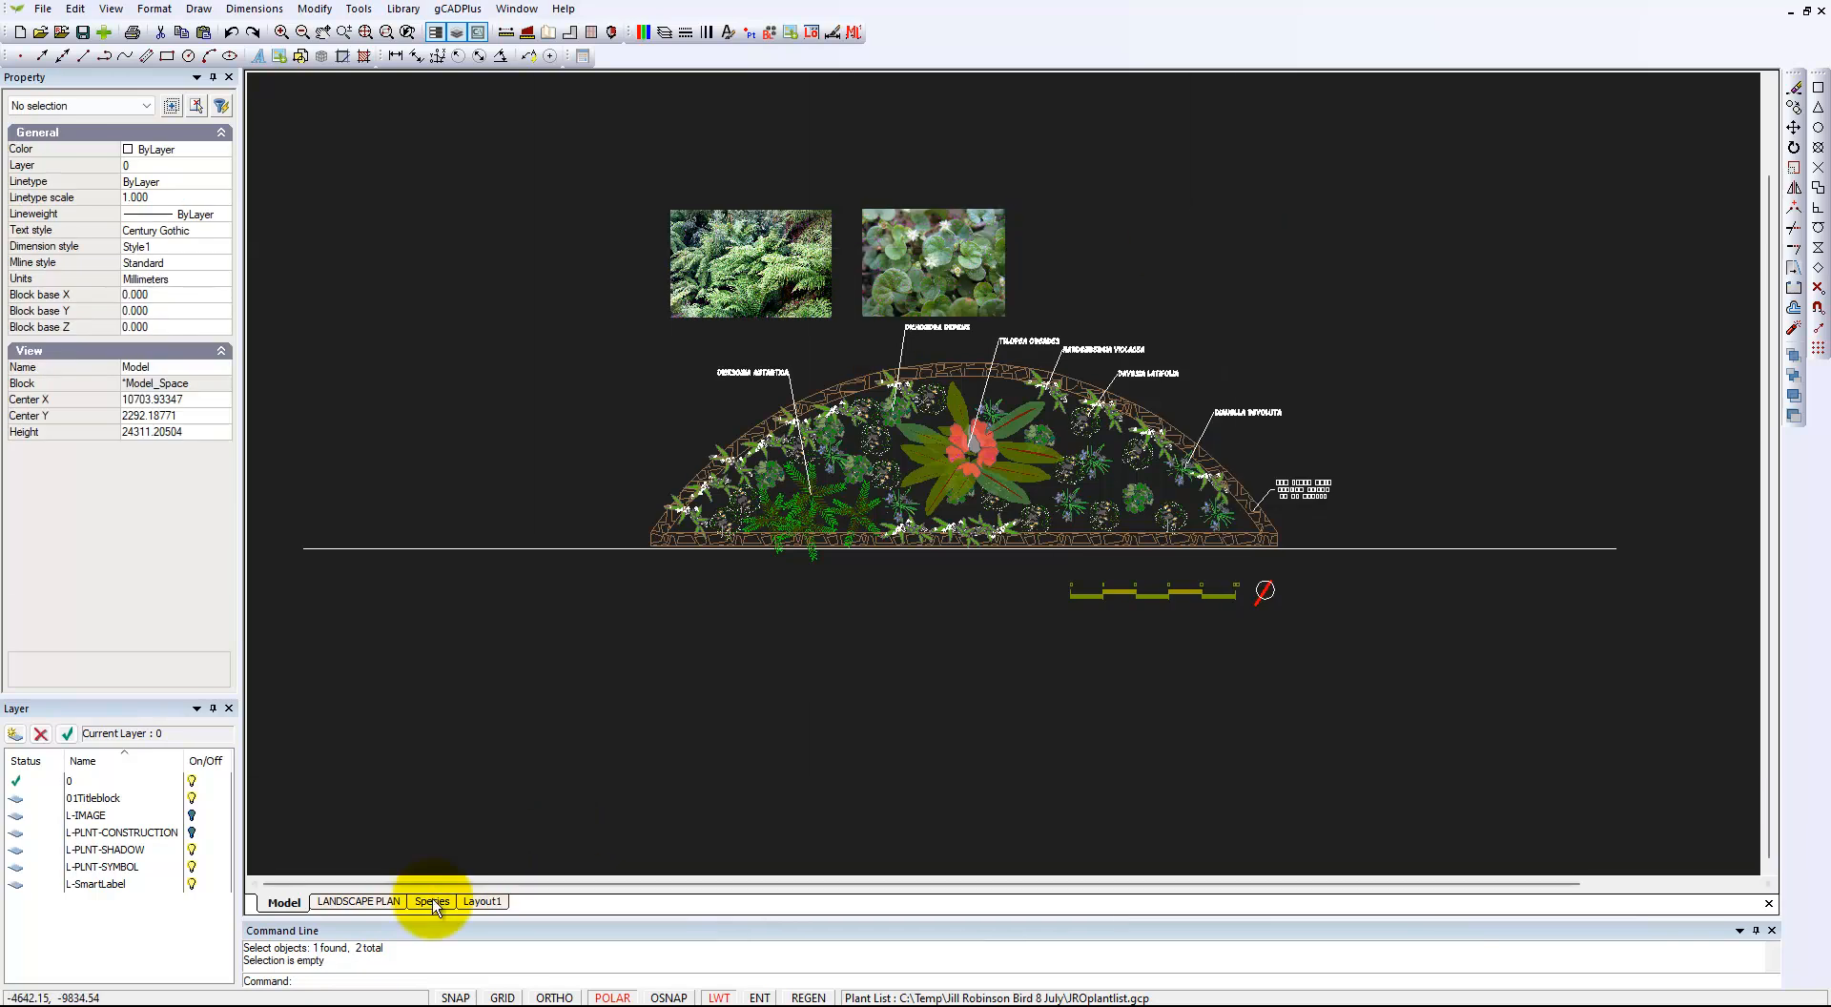
On the LANDSCAPE PLAN layout, move the plant schedule viewport down so the table sits clear below the garden bed, and deselect it.
{"action": "left_click", "coordinate": [378, 902]}
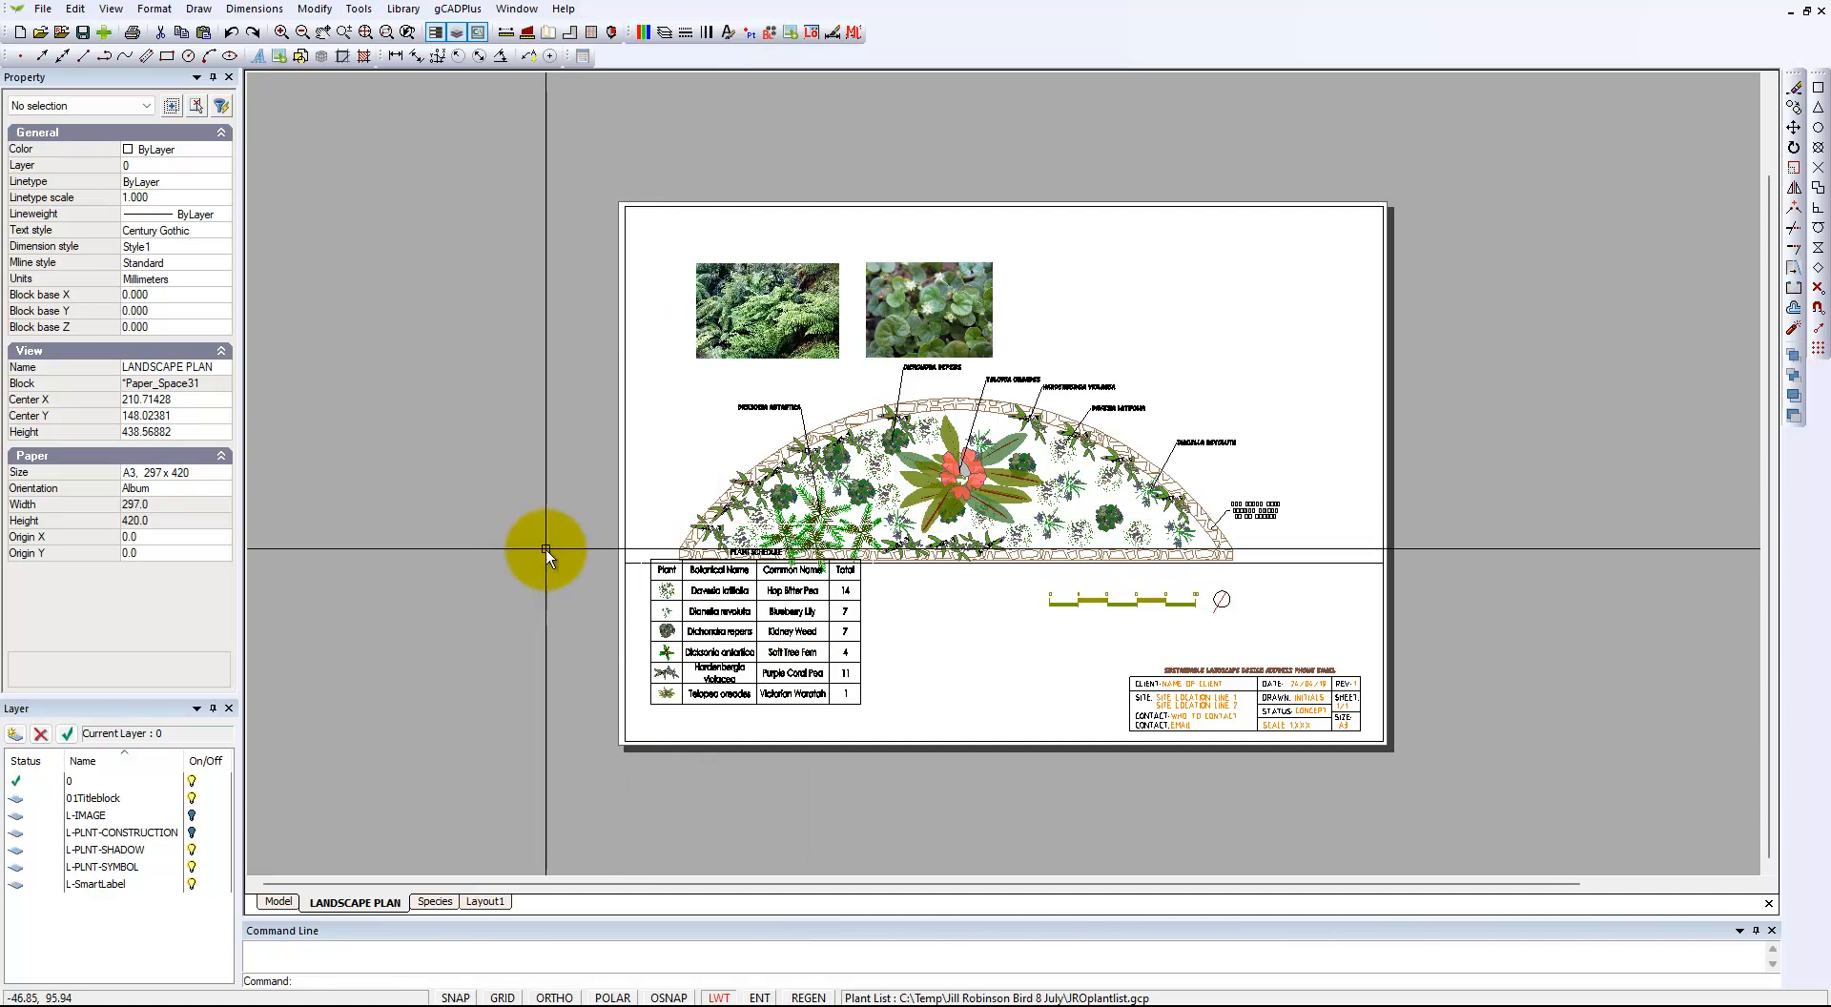
{"action": "left_click_drag", "start_coordinate": [545, 506], "coordinate": [906, 732]}
{"action": "left_click_drag", "start_coordinate": [756, 624], "coordinate": [761, 645]}
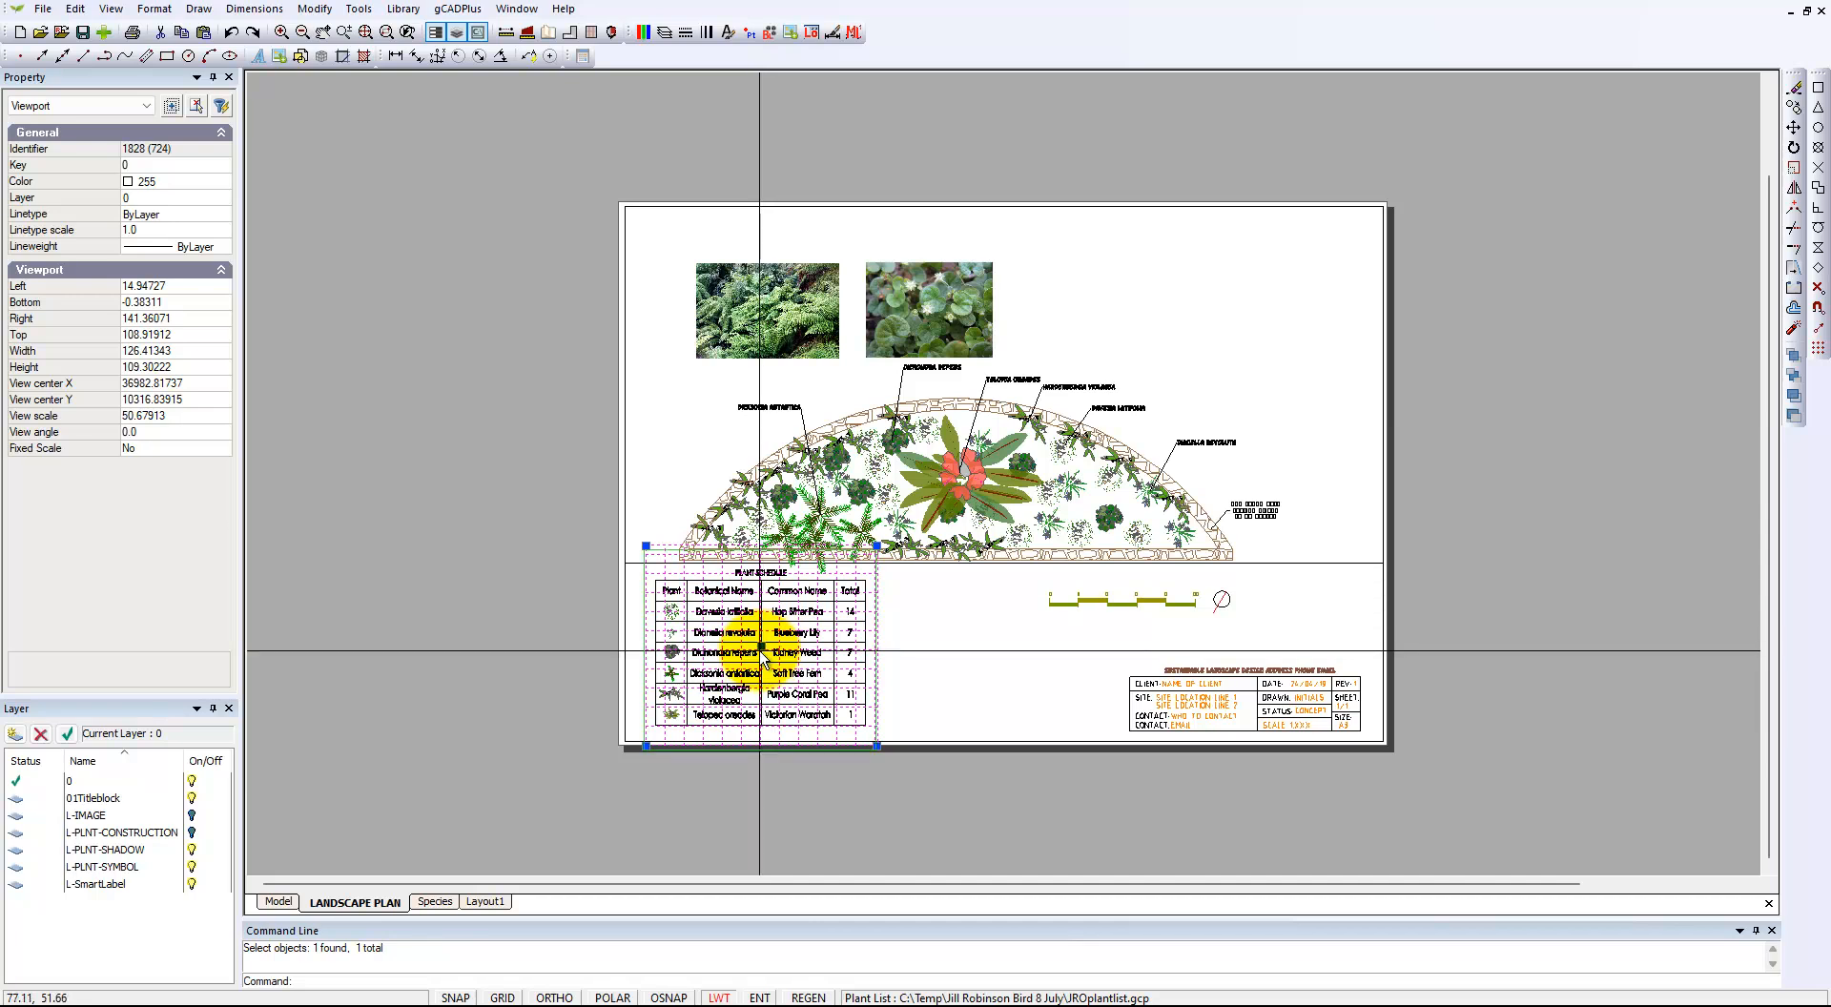
{"action": "left_click", "coordinate": [761, 658]}
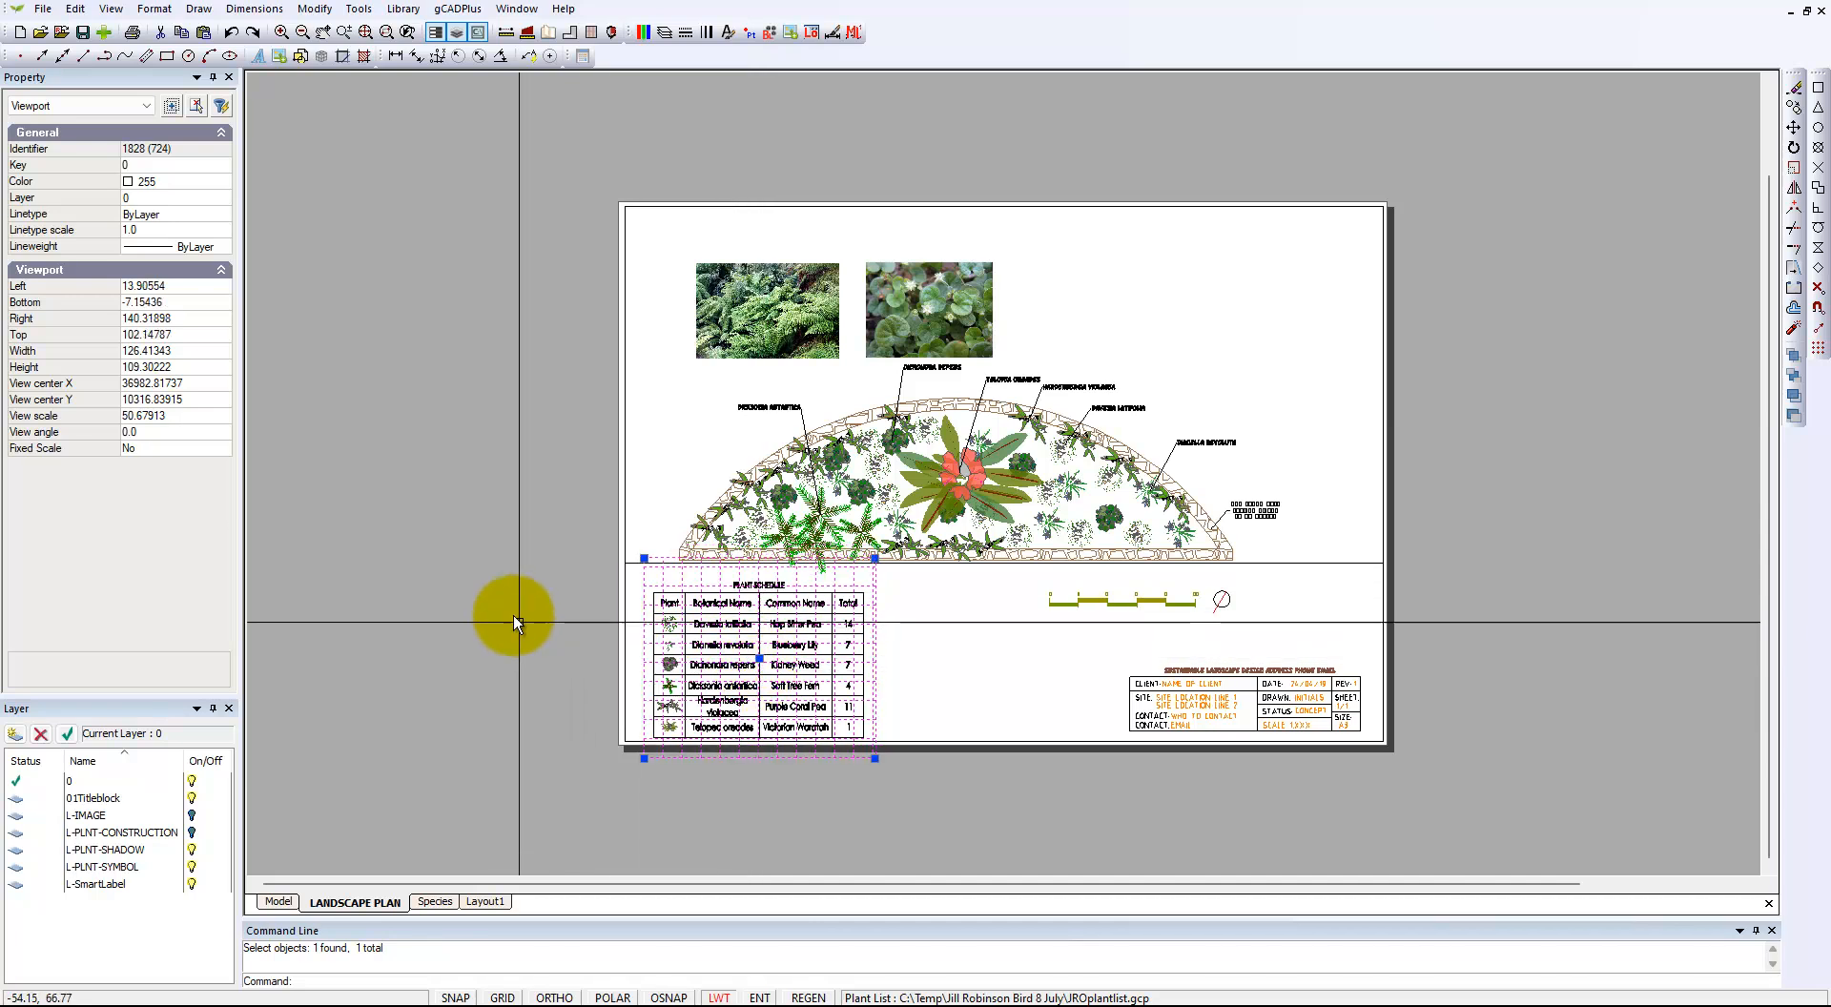
{"action": "key", "text": "Escape"}
{"action": "right_click", "coordinate": [508, 567]}
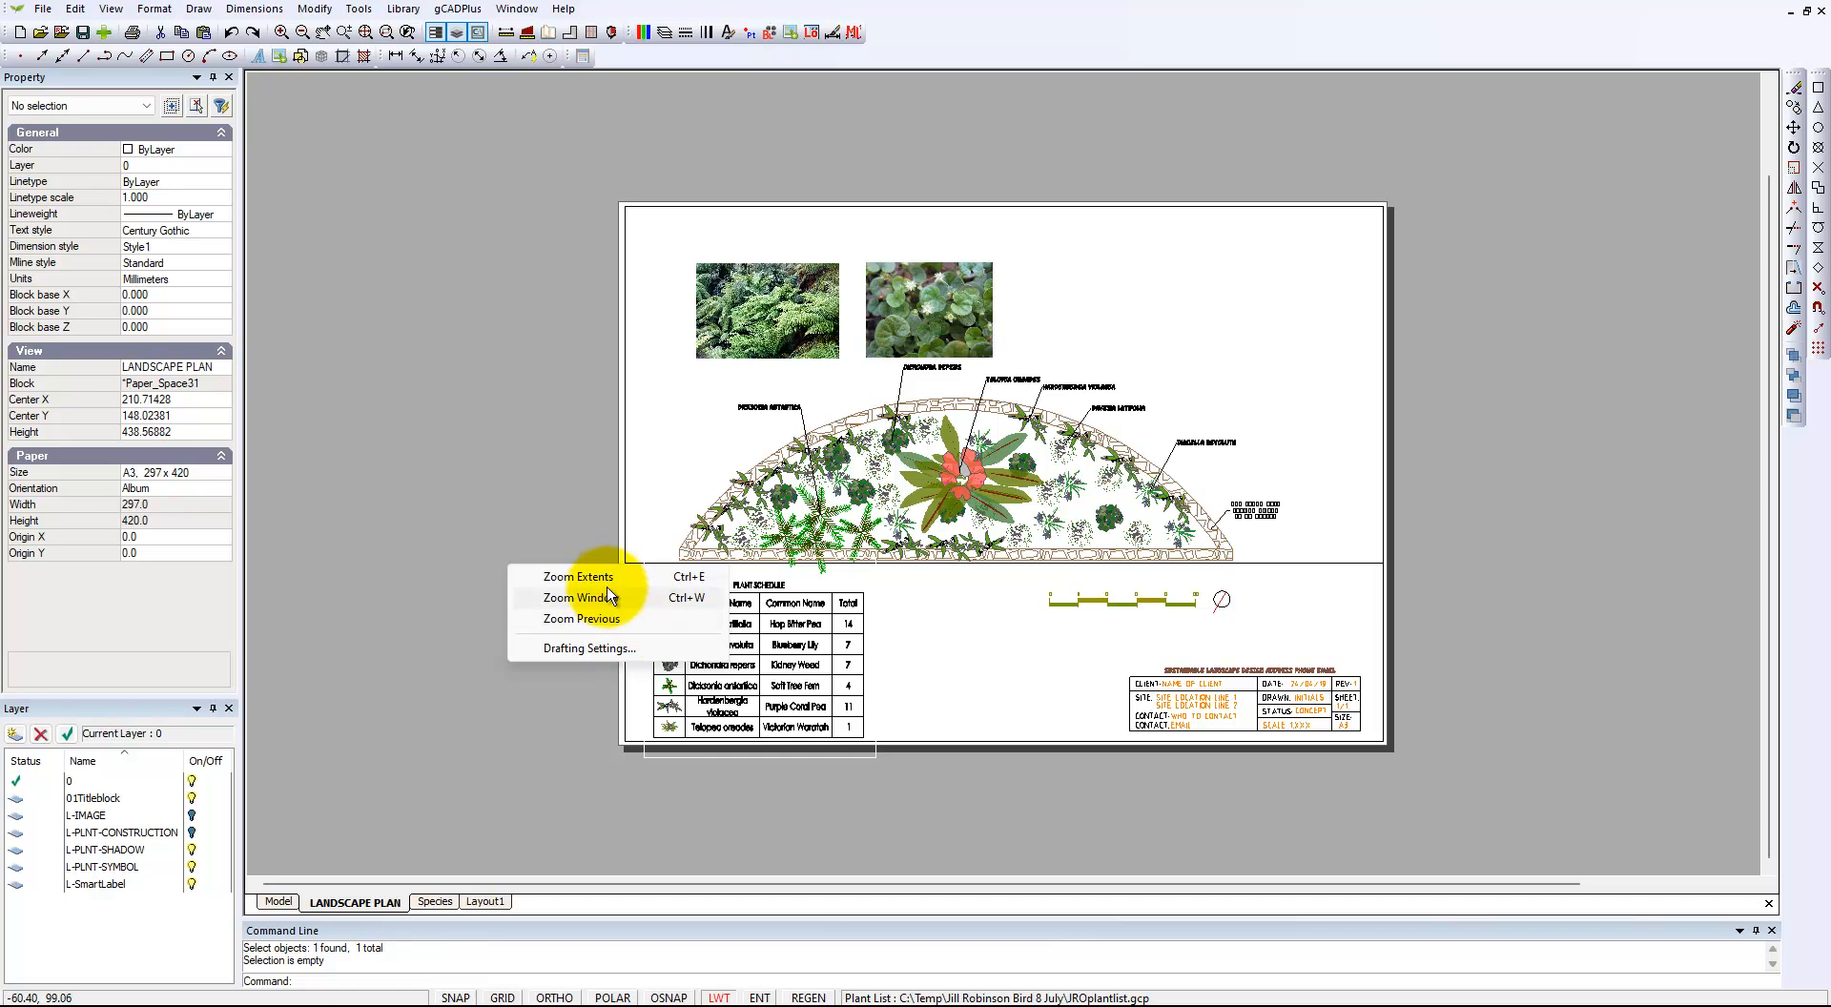
{"action": "left_click", "coordinate": [599, 578]}
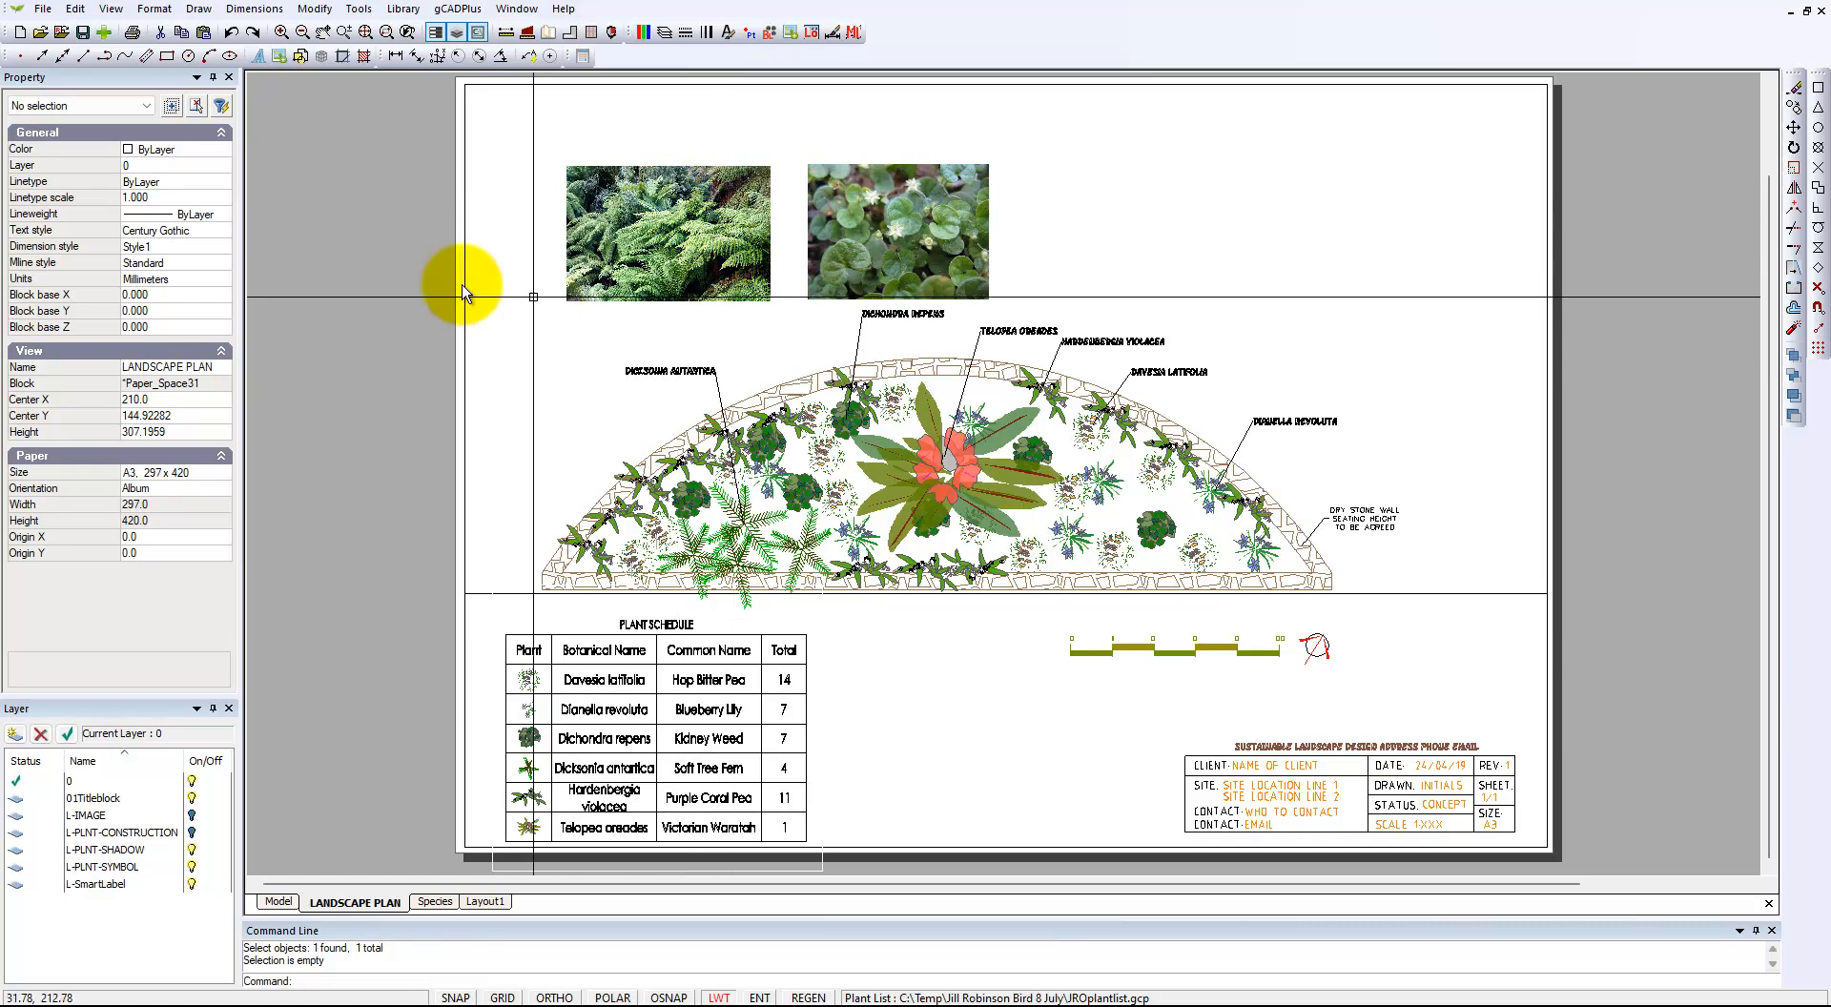
Insert the Dianella_revoluta image directly on the layout with on-screen insertion point and scale, placing it above and beside the Dianella revoluta label.
{"action": "left_click", "coordinate": [193, 9]}
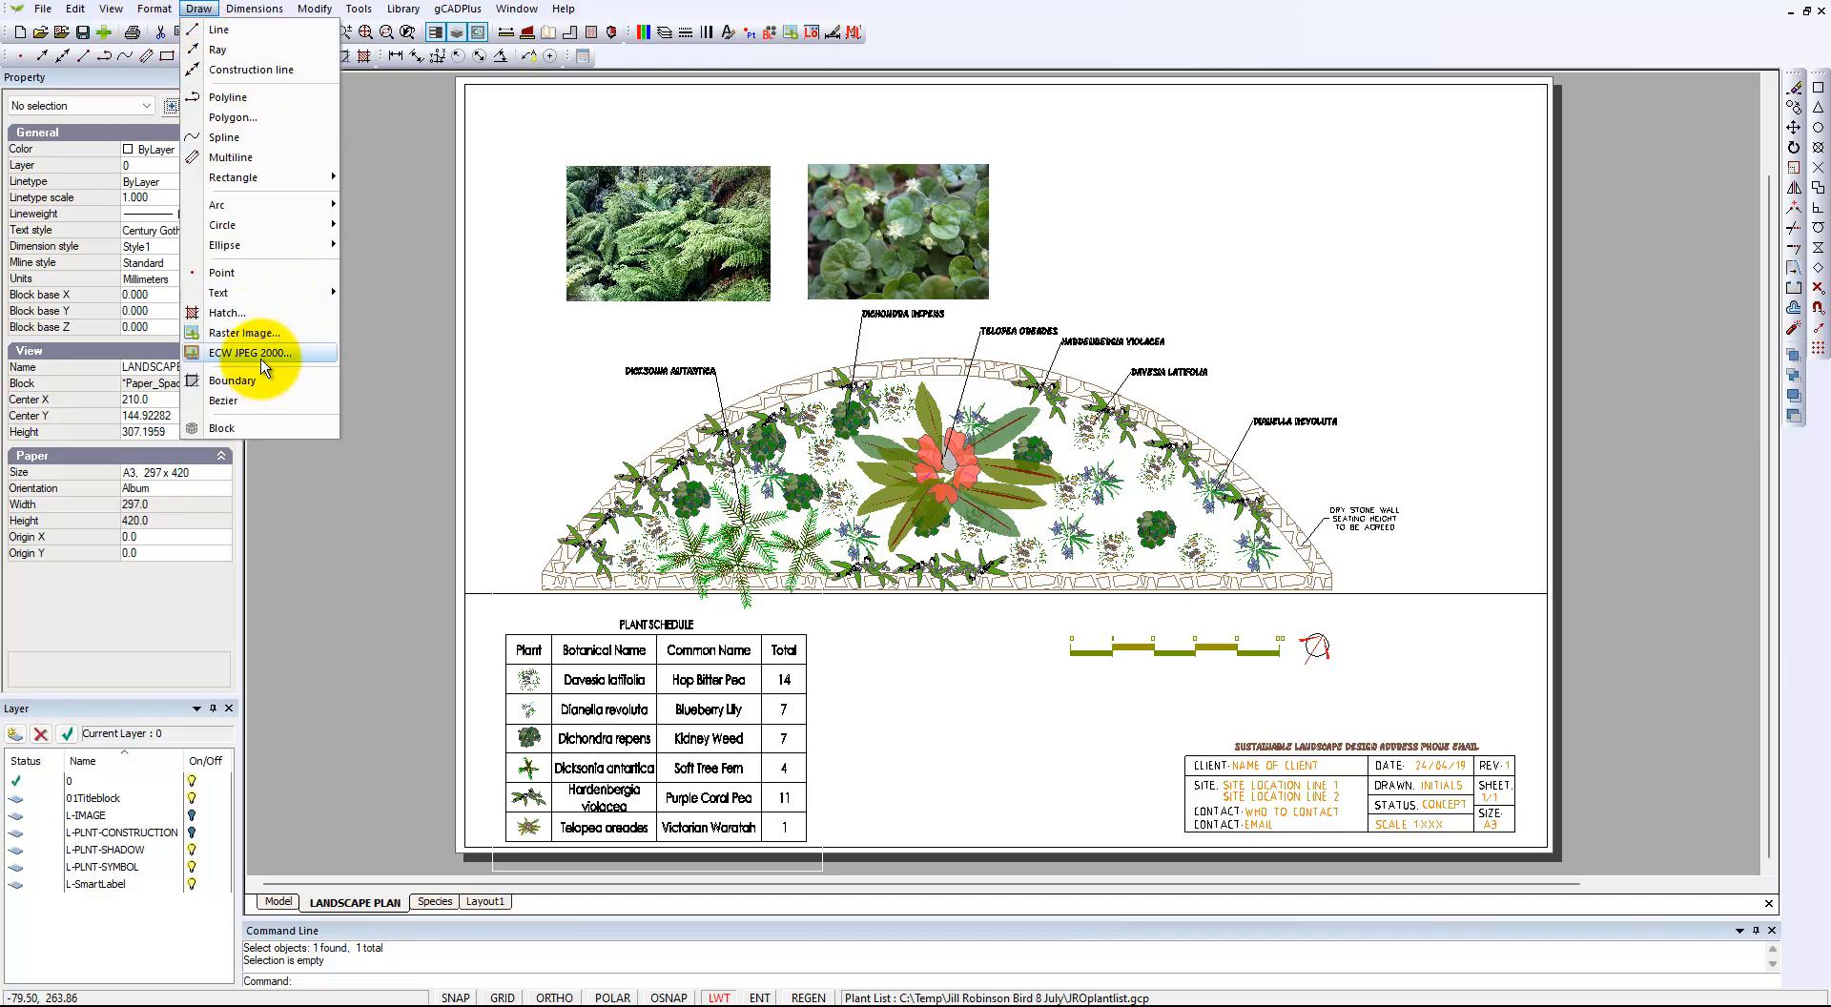
{"action": "left_click", "coordinate": [264, 333]}
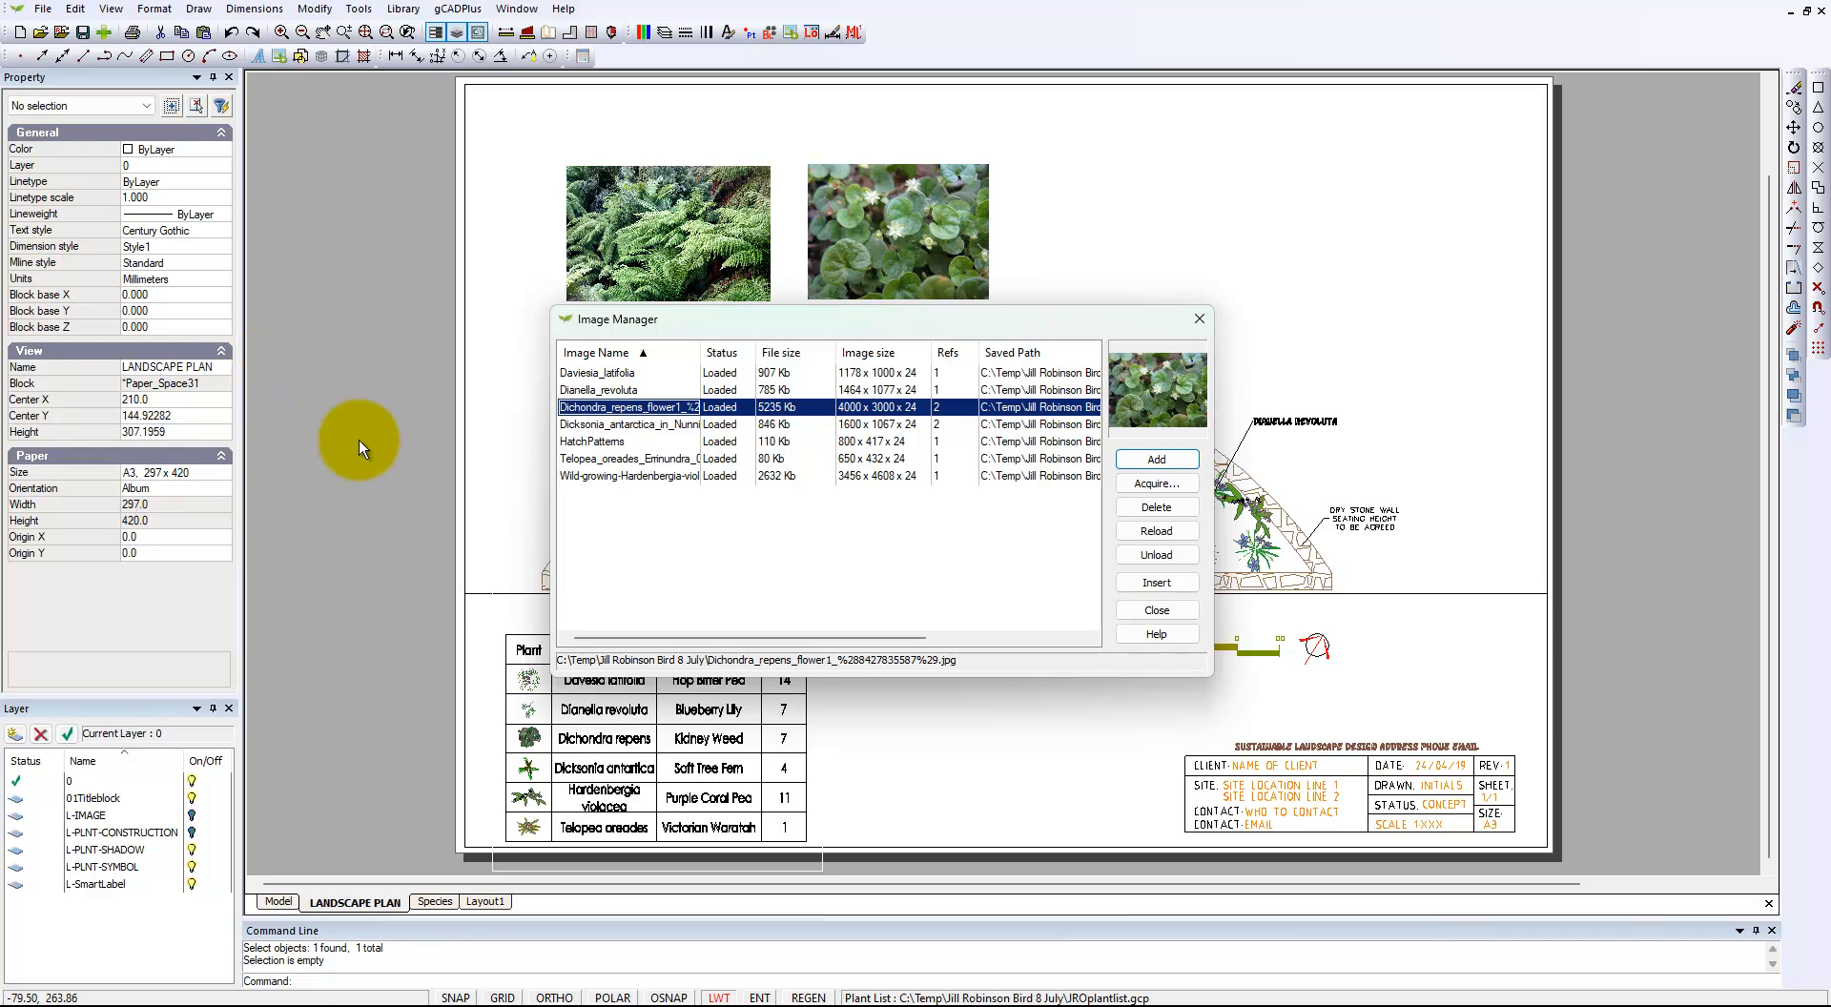
{"action": "left_click", "coordinate": [644, 391]}
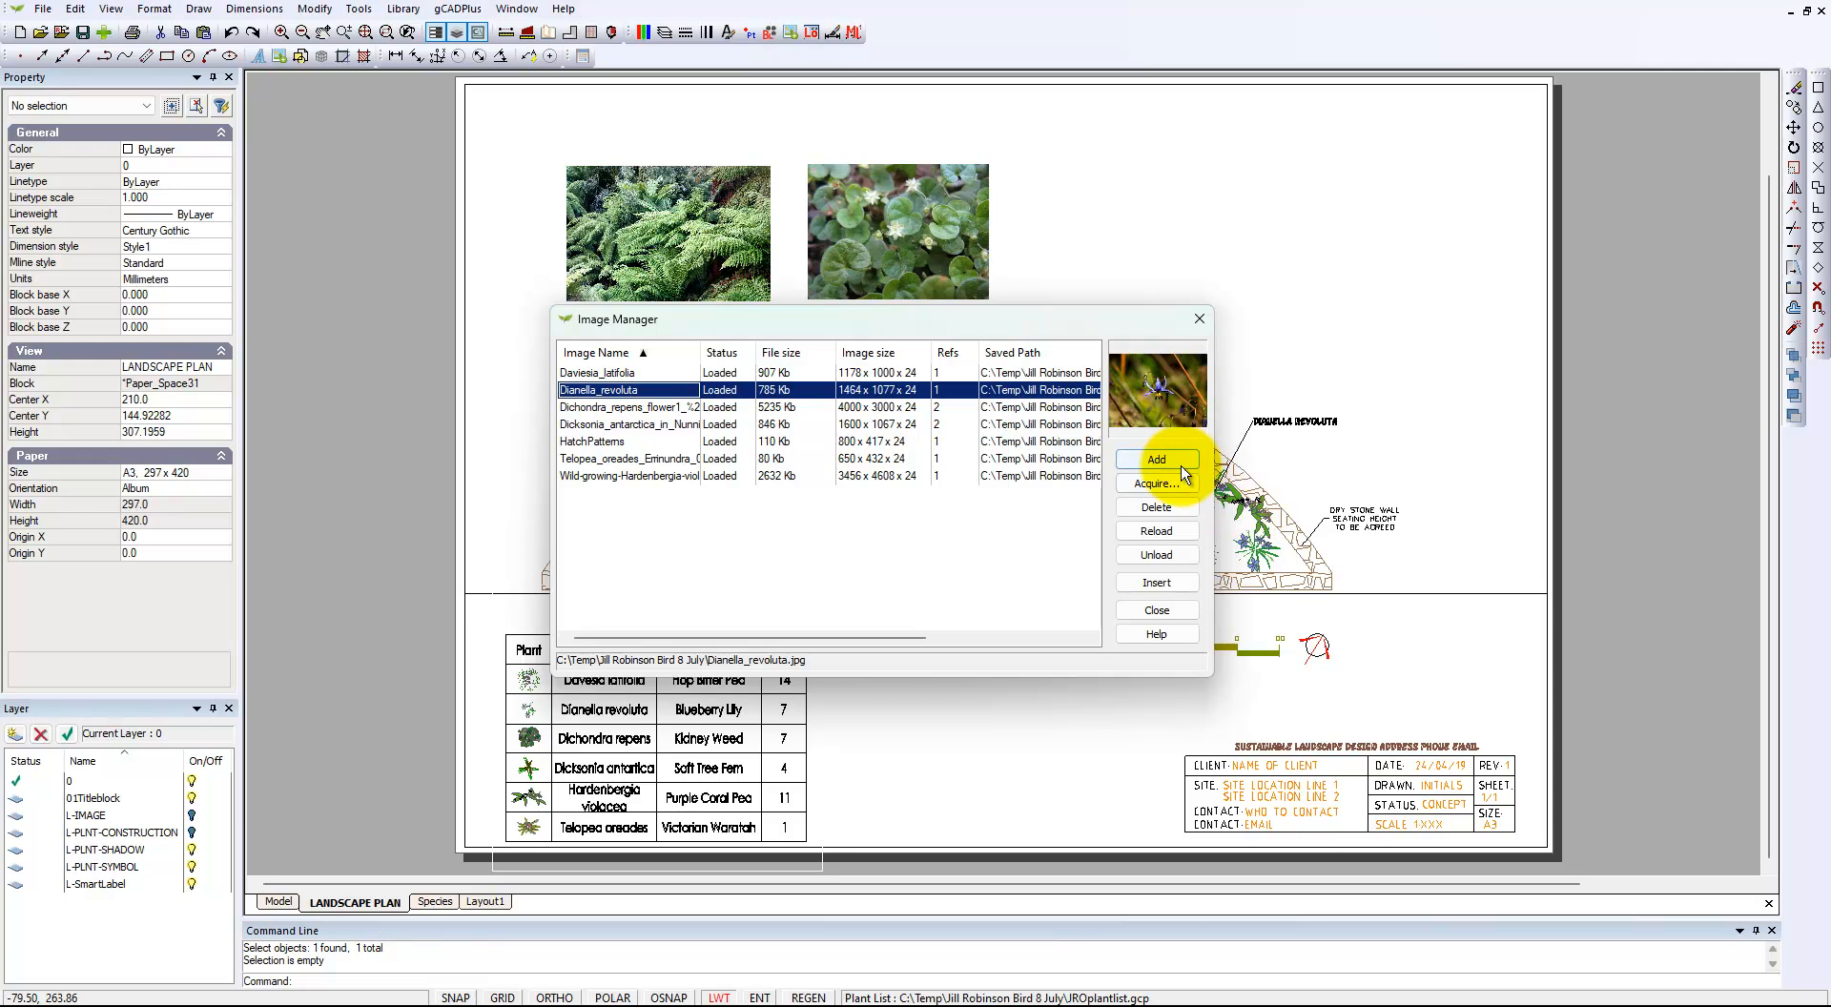
{"action": "left_click", "coordinate": [1157, 459]}
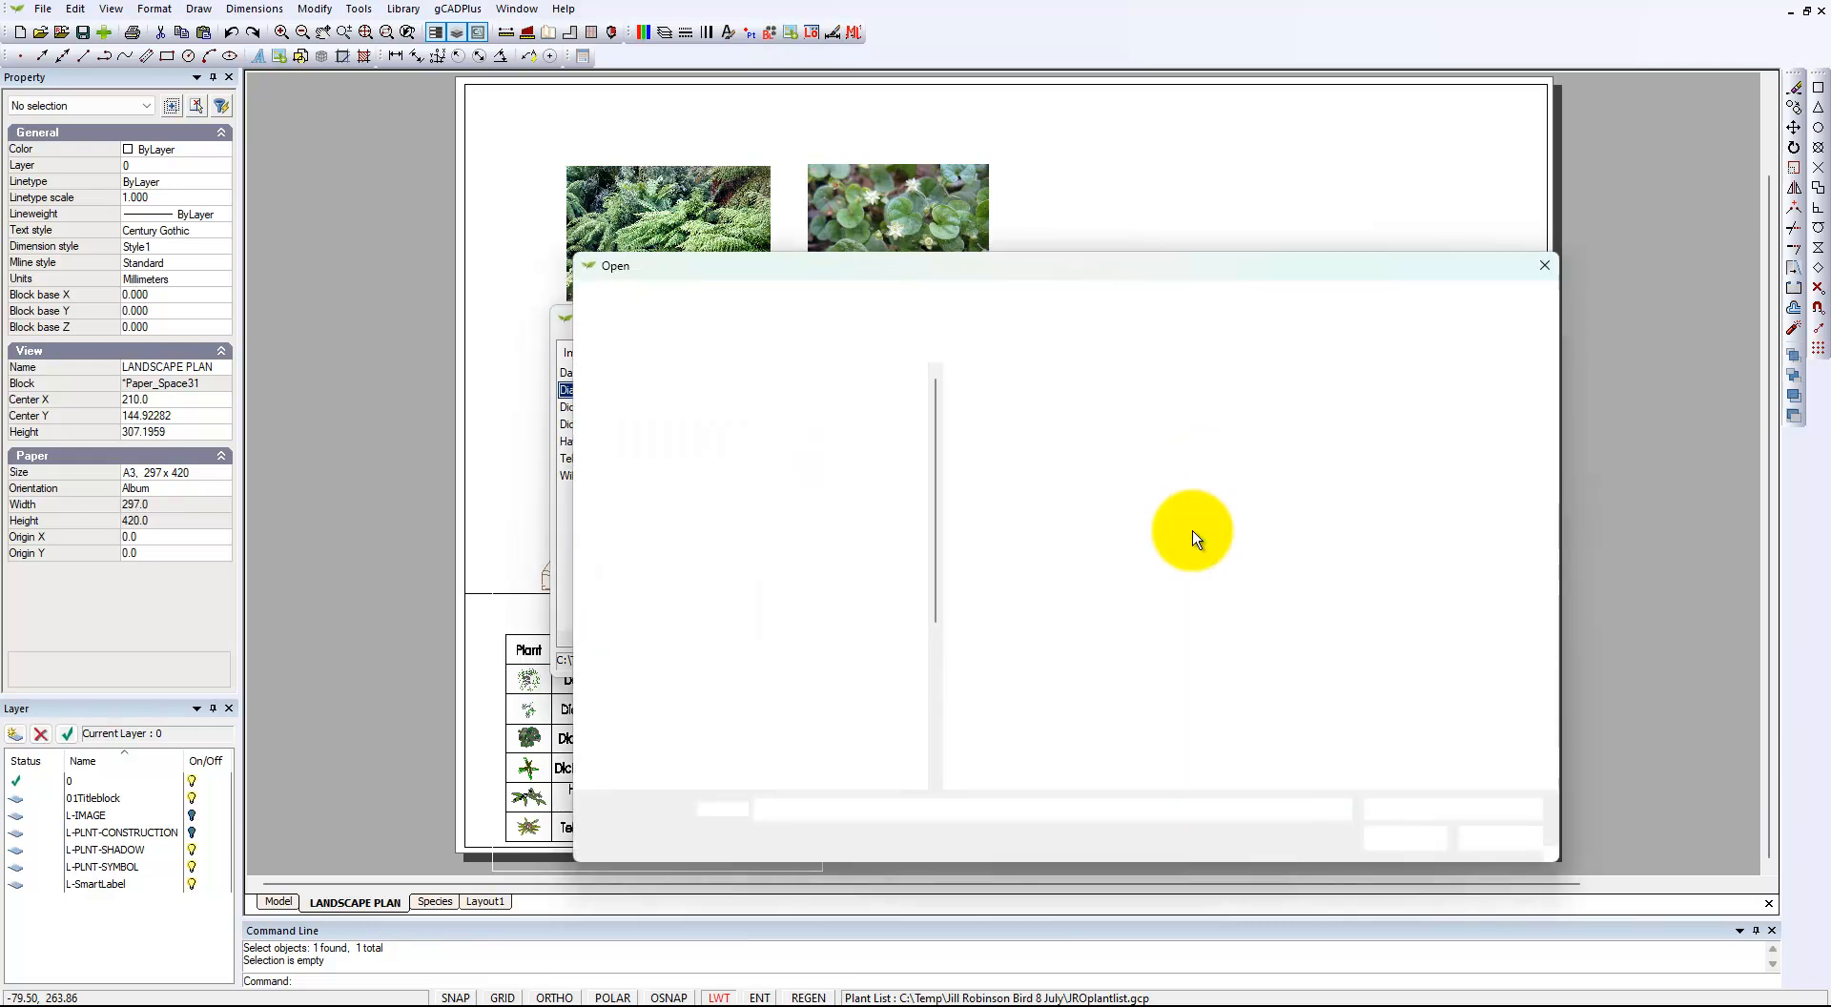
{"action": "left_click", "coordinate": [1543, 272]}
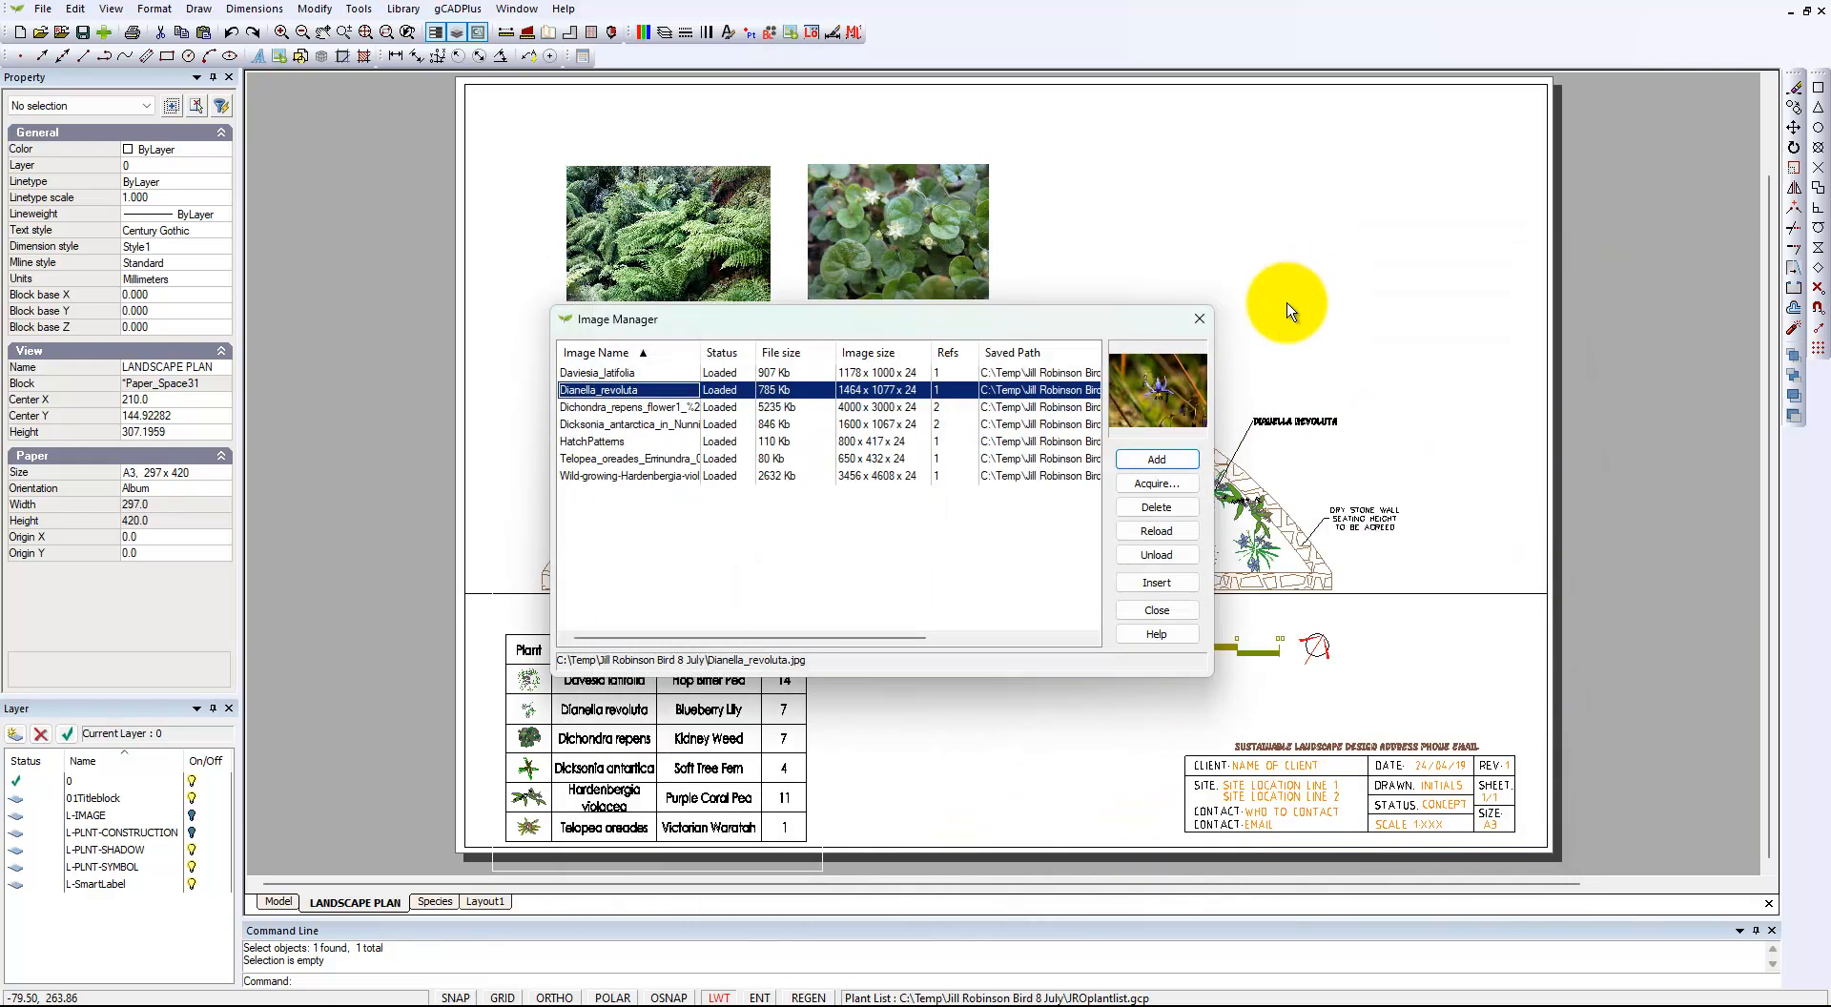
{"action": "left_click", "coordinate": [1156, 583]}
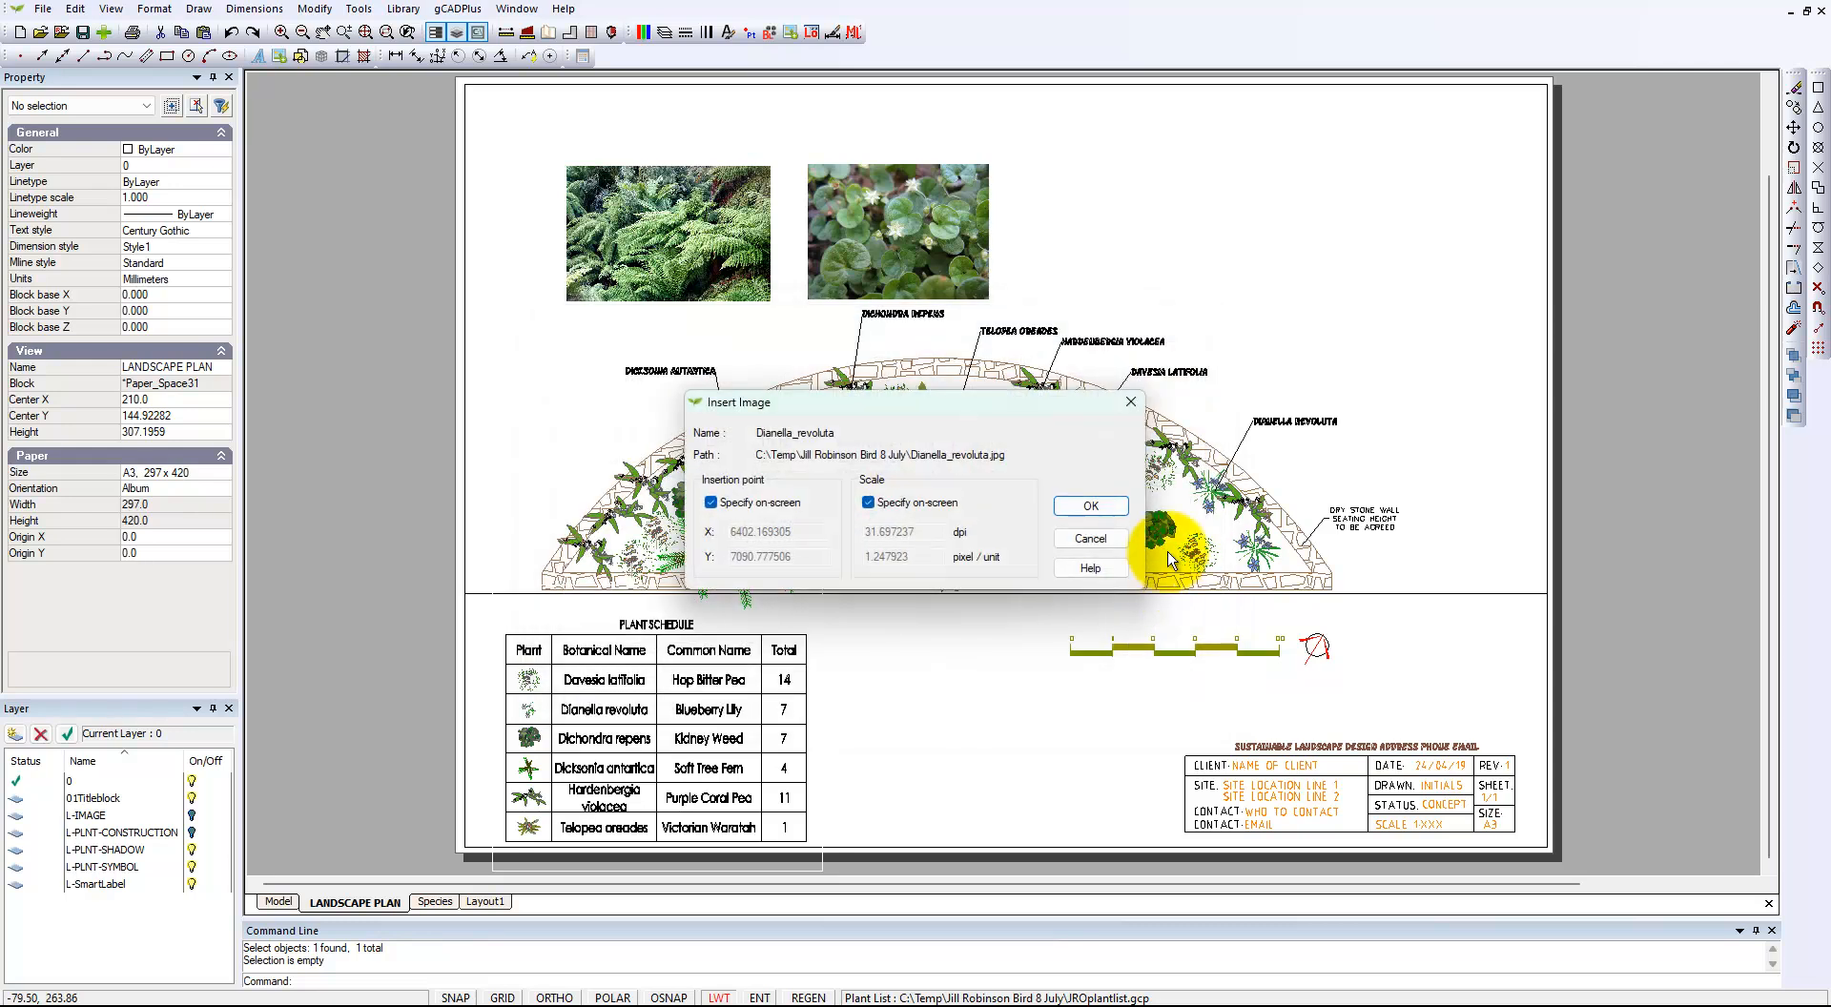
{"action": "left_click", "coordinate": [1090, 506]}
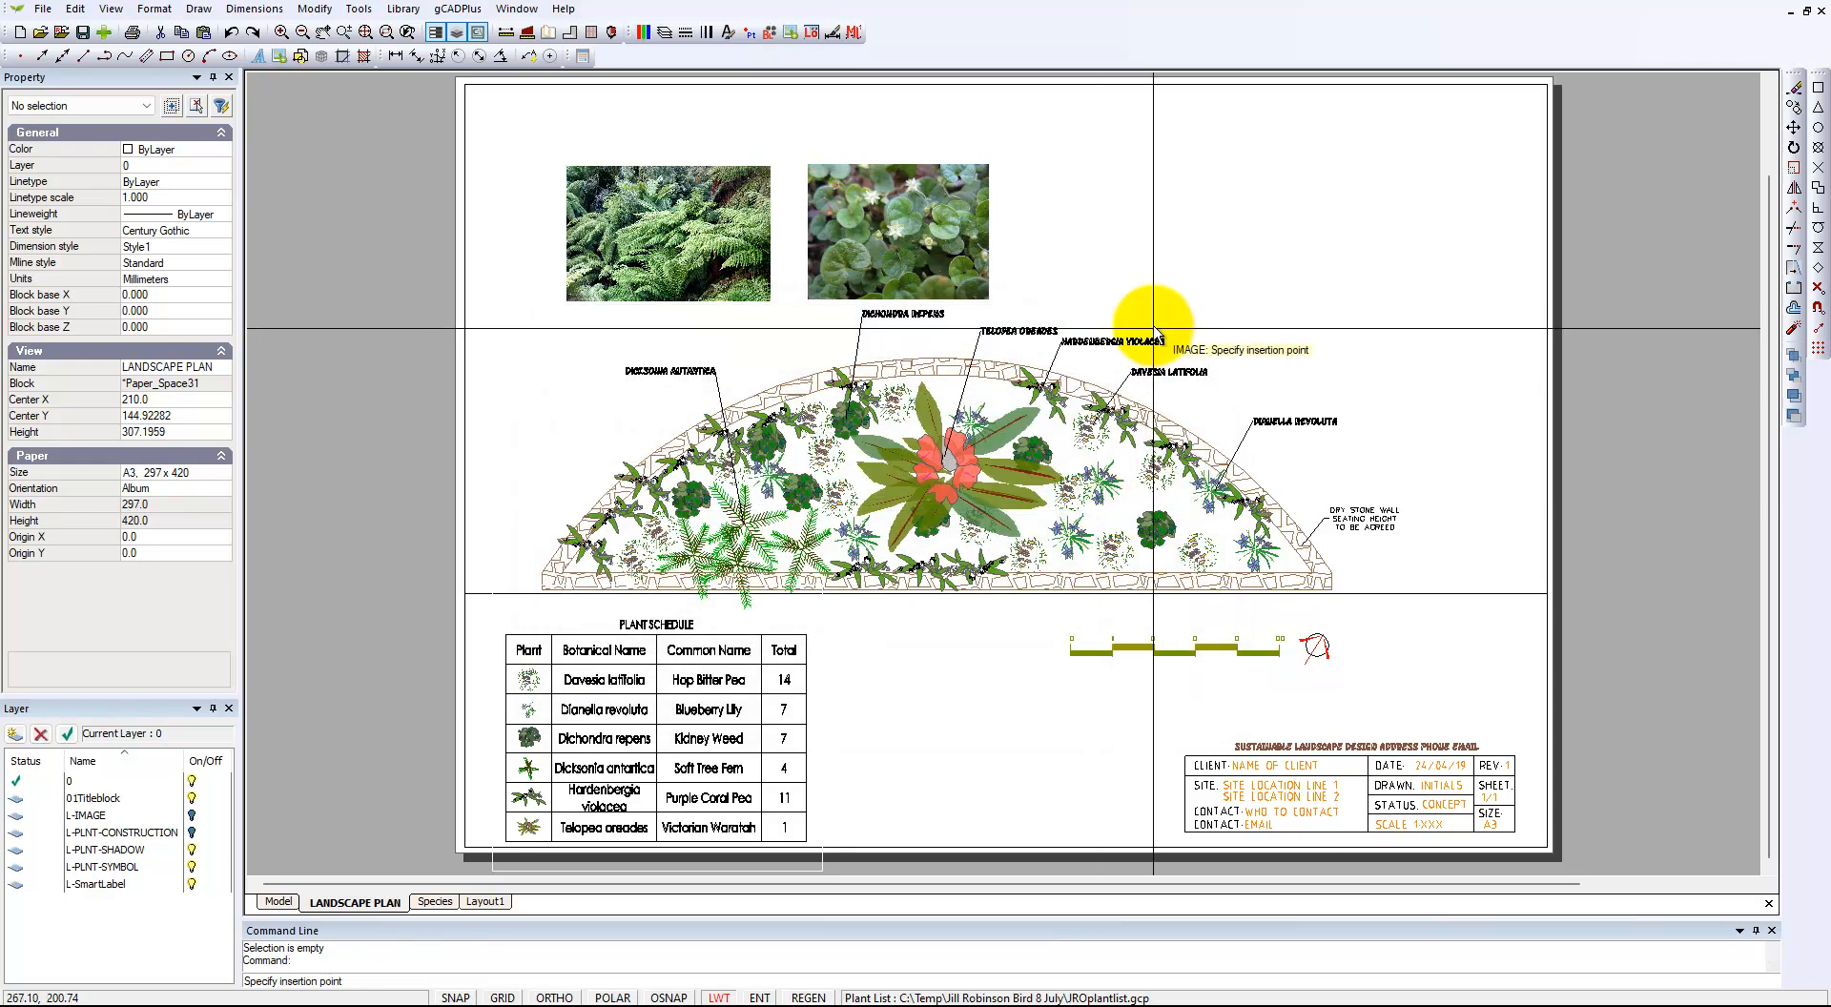
{"action": "scroll", "coordinate": [1305, 439], "scroll_direction": "up", "scroll_amount": 3}
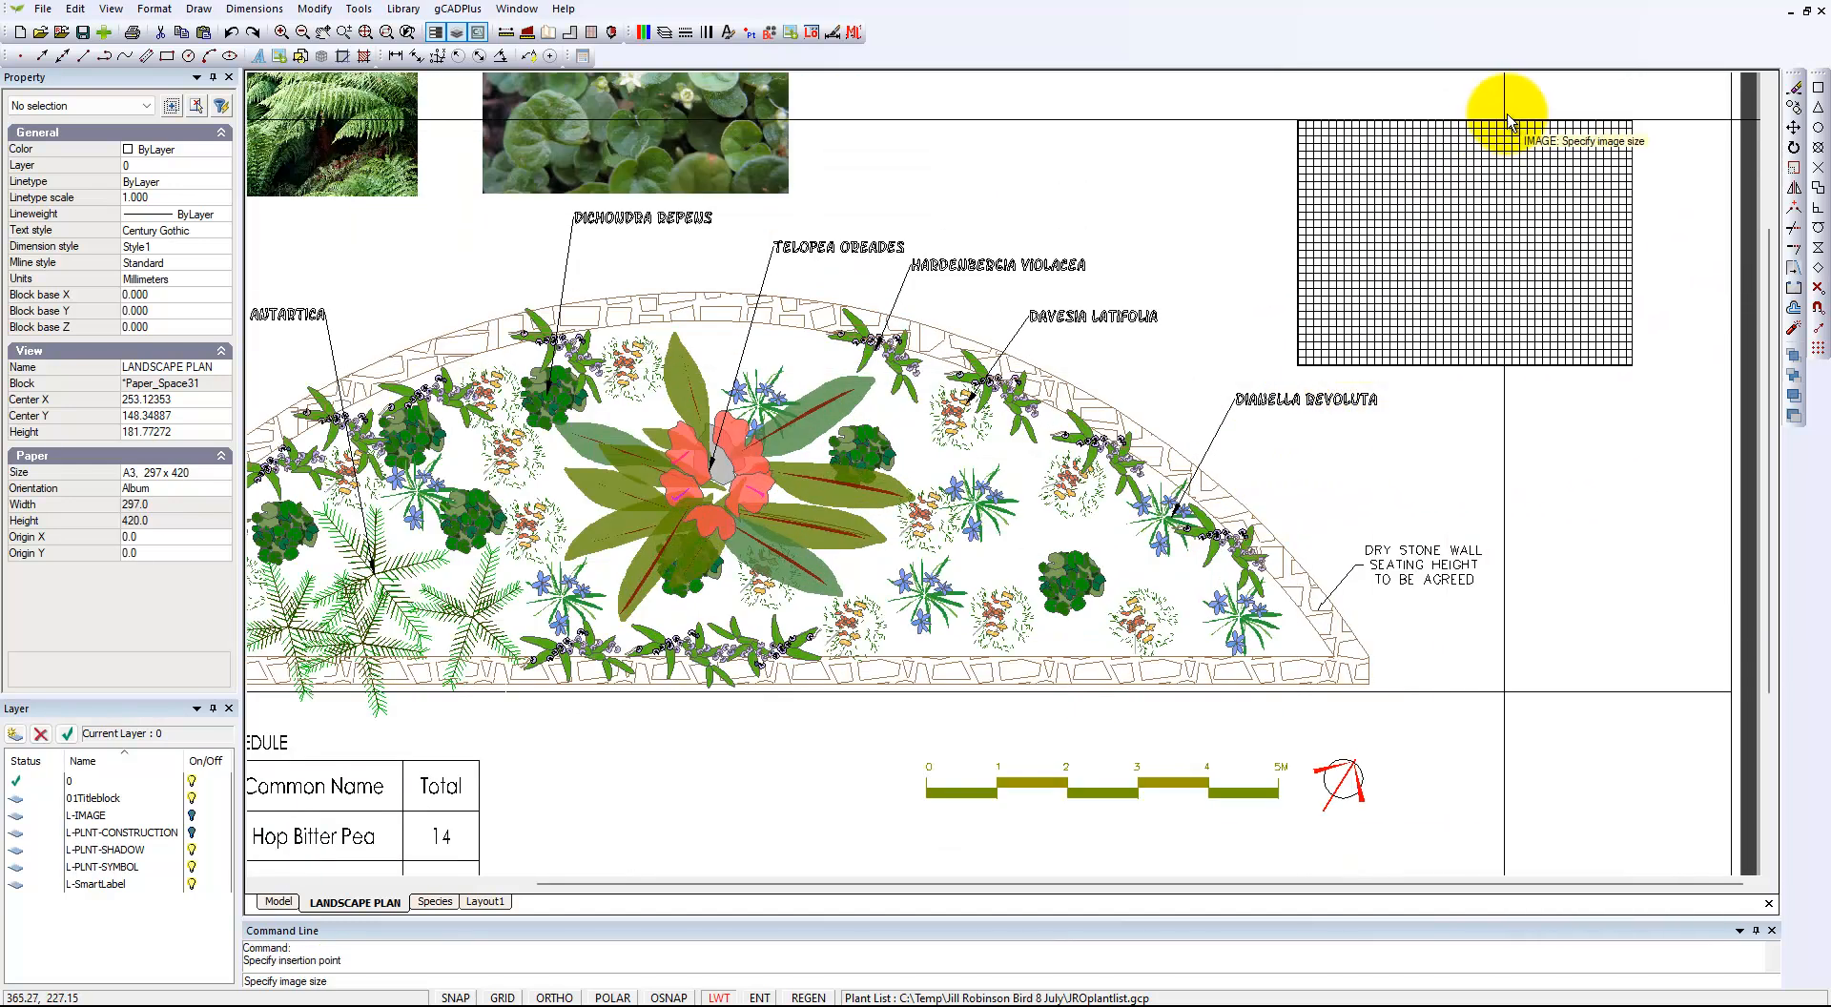
{"action": "left_click", "coordinate": [1528, 82]}
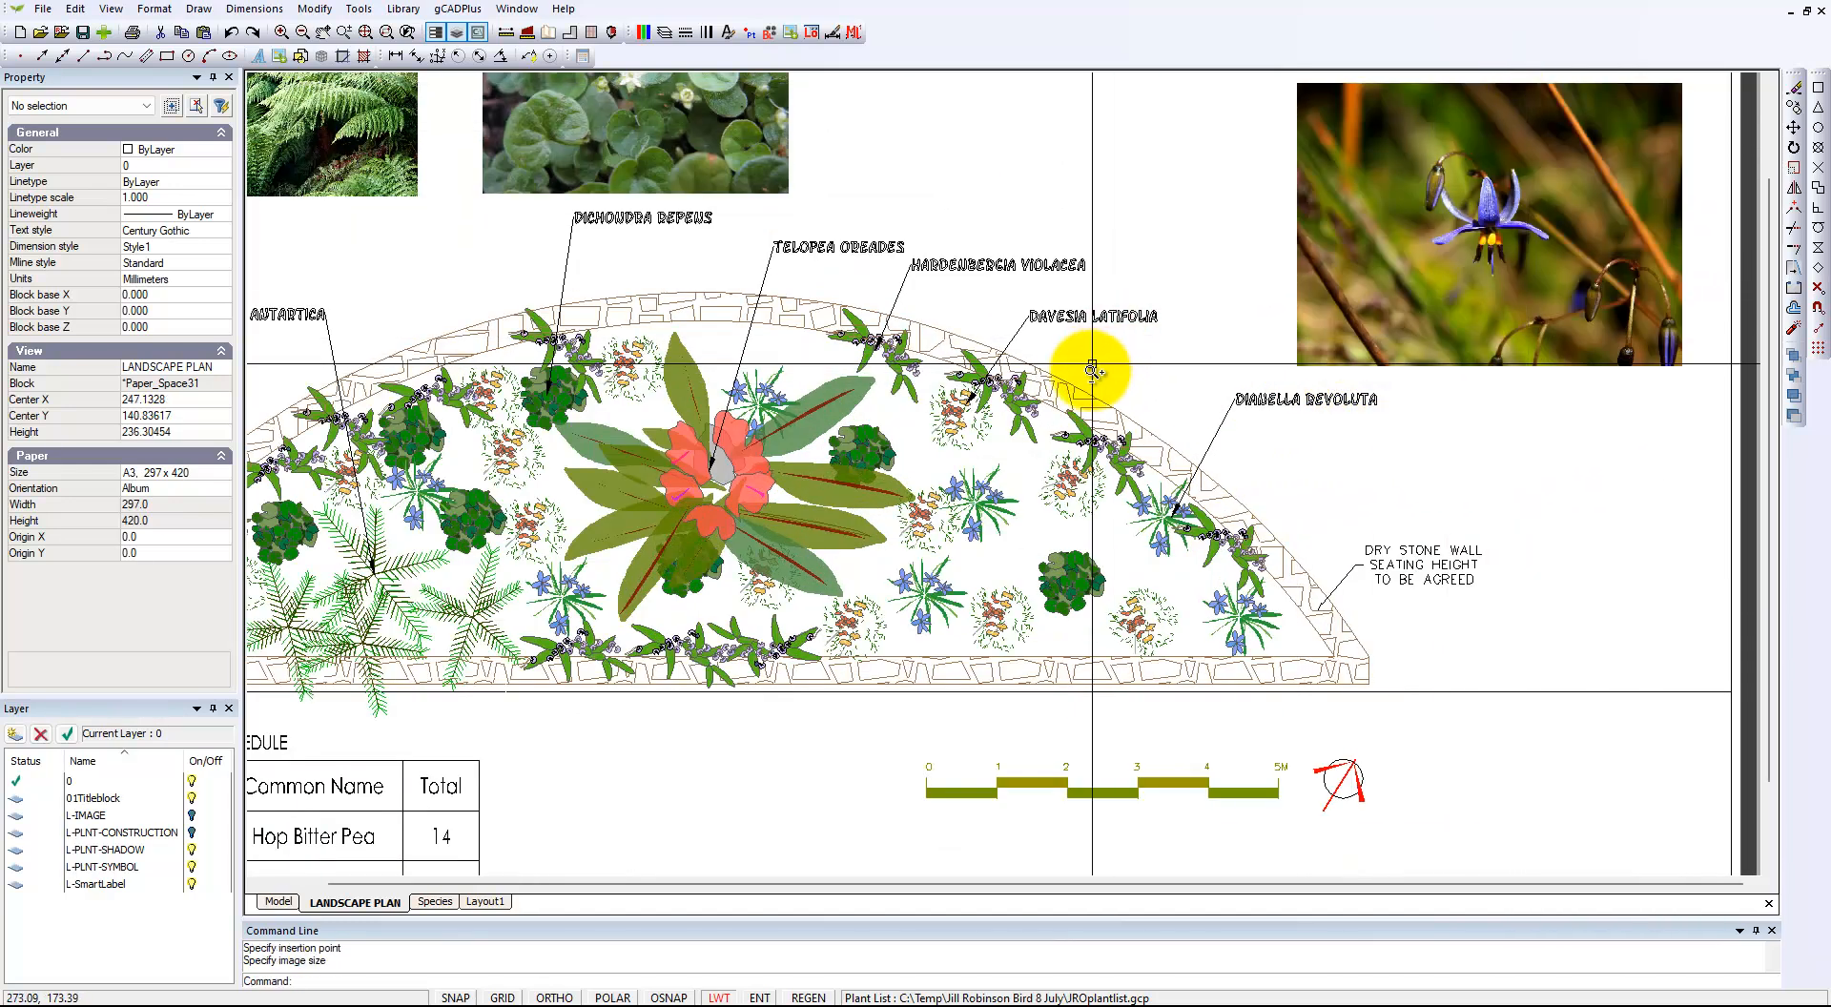
Open the Species layout with the plant photo sheet and turn off its grid display.
{"action": "scroll", "coordinate": [1087, 366], "scroll_direction": "down", "scroll_amount": 3}
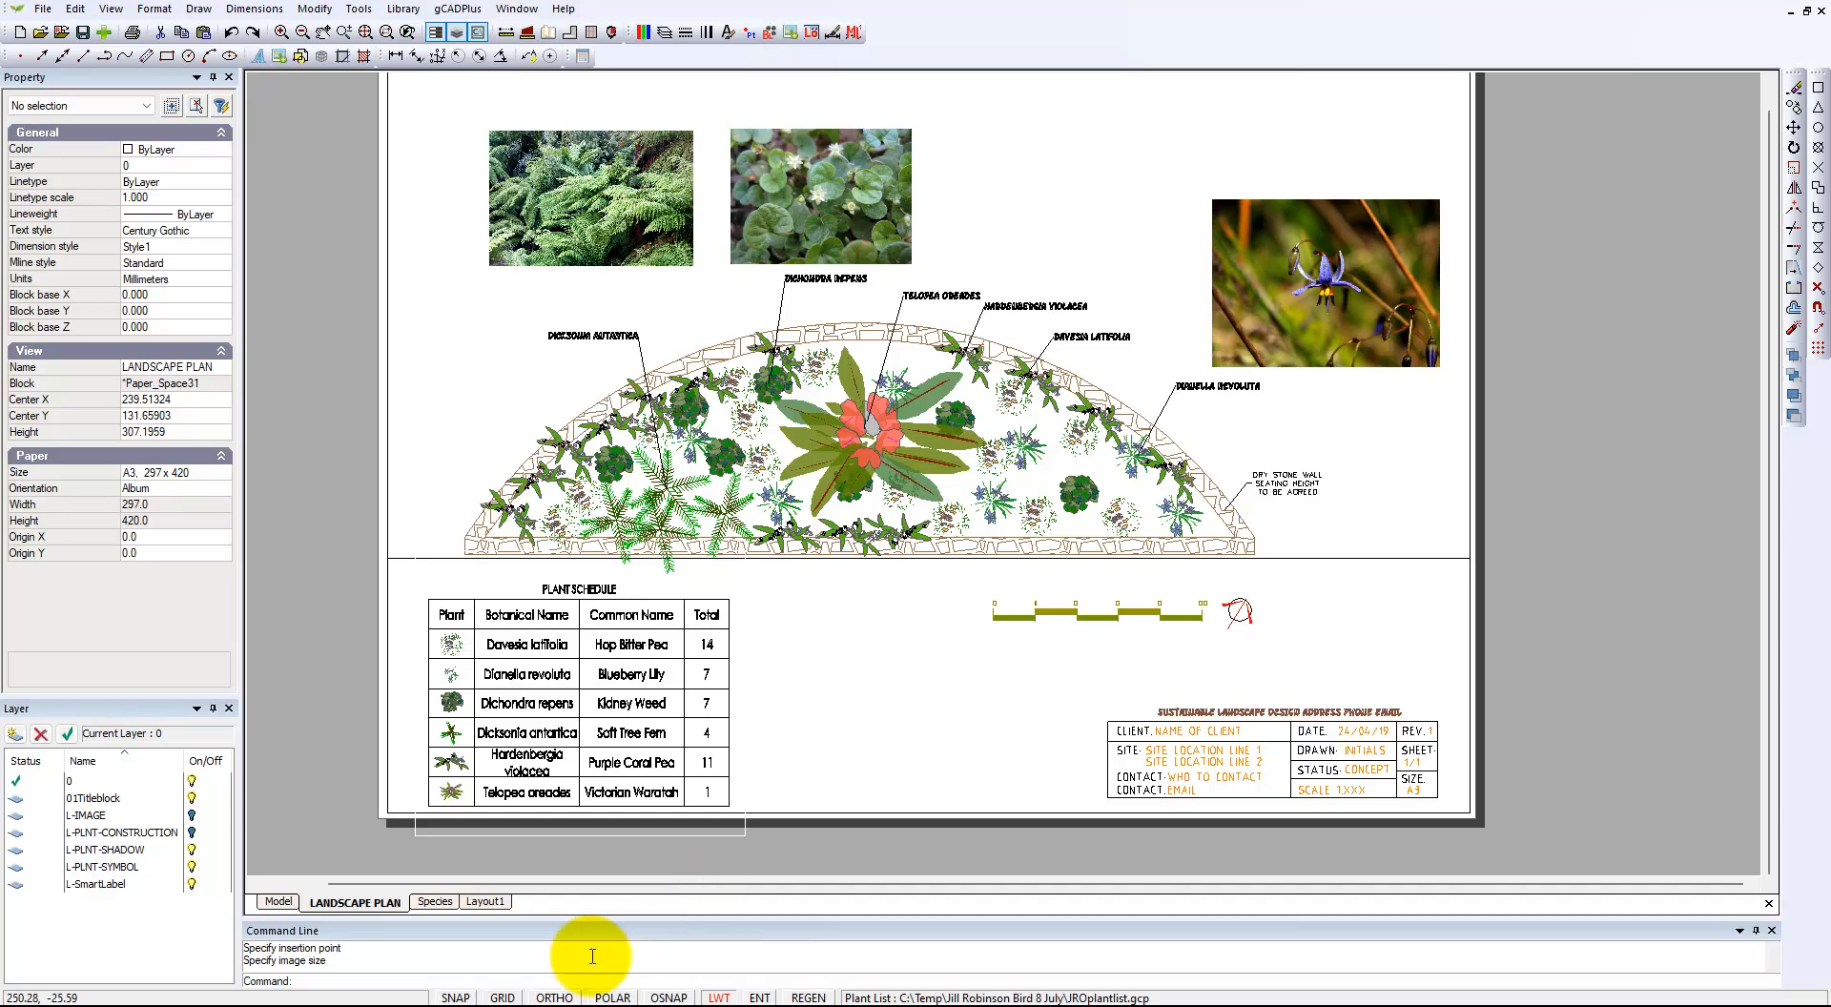
{"action": "left_click", "coordinate": [436, 902]}
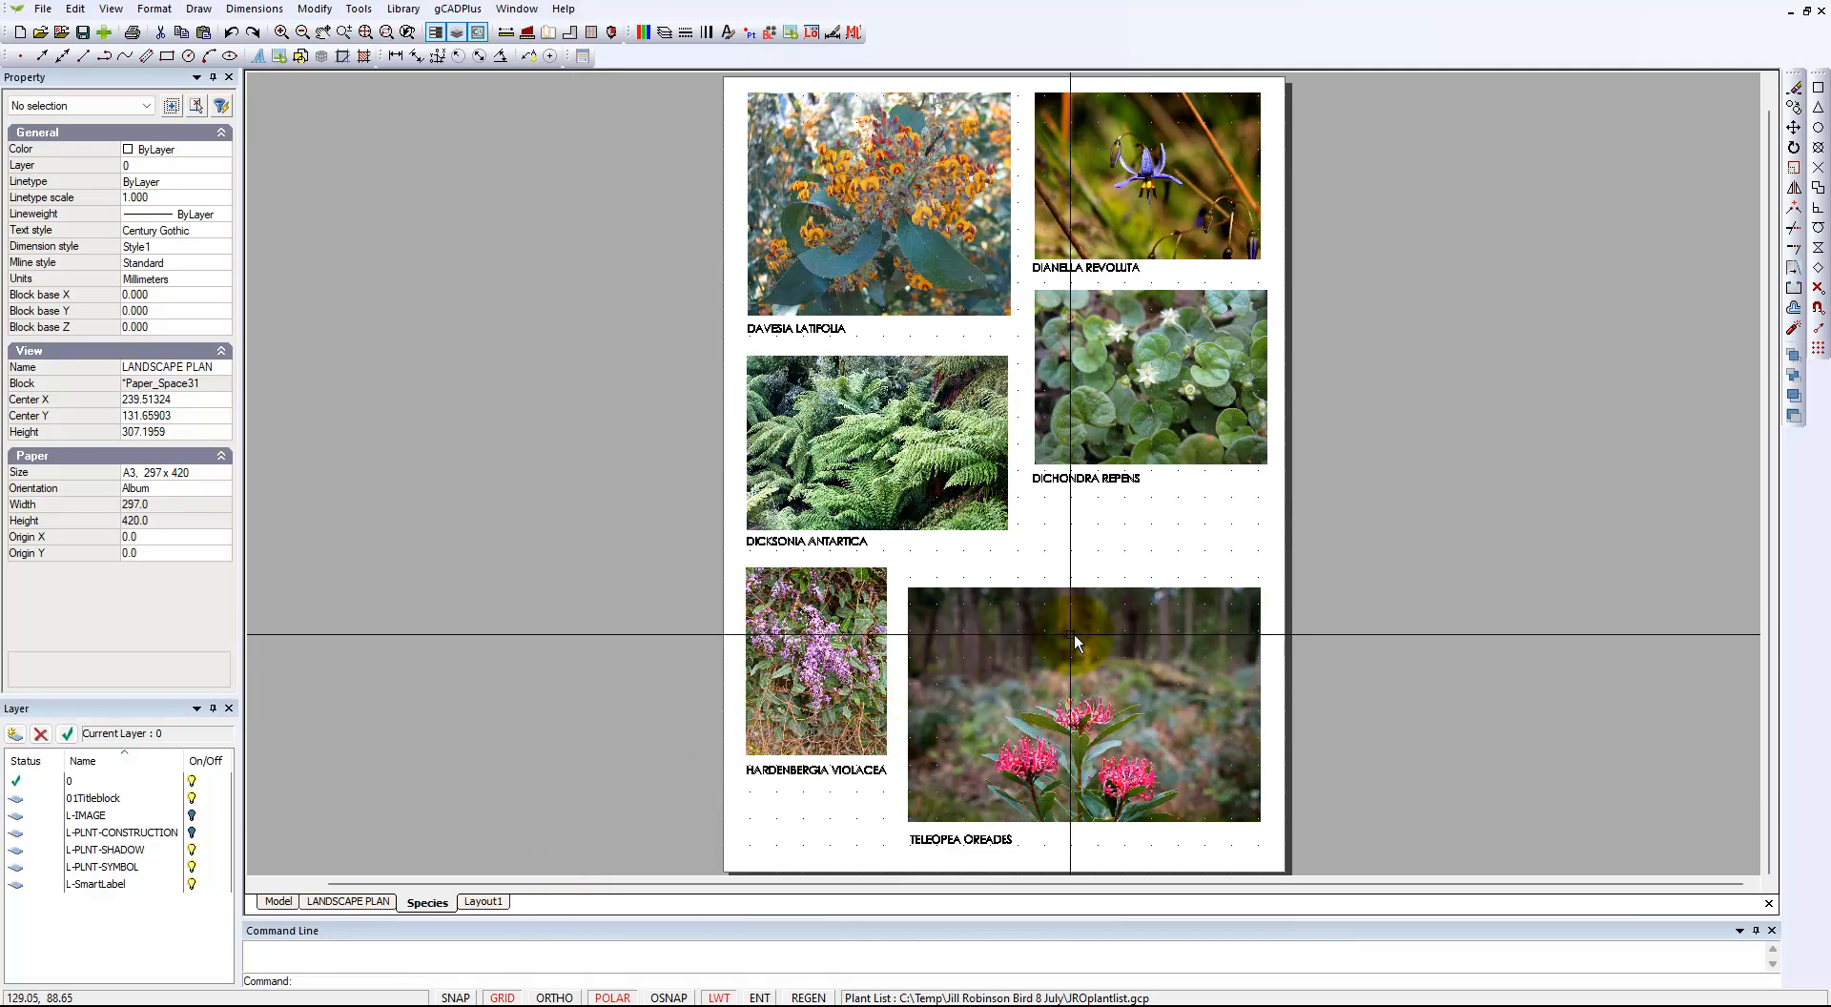
{"action": "left_click", "coordinate": [500, 998]}
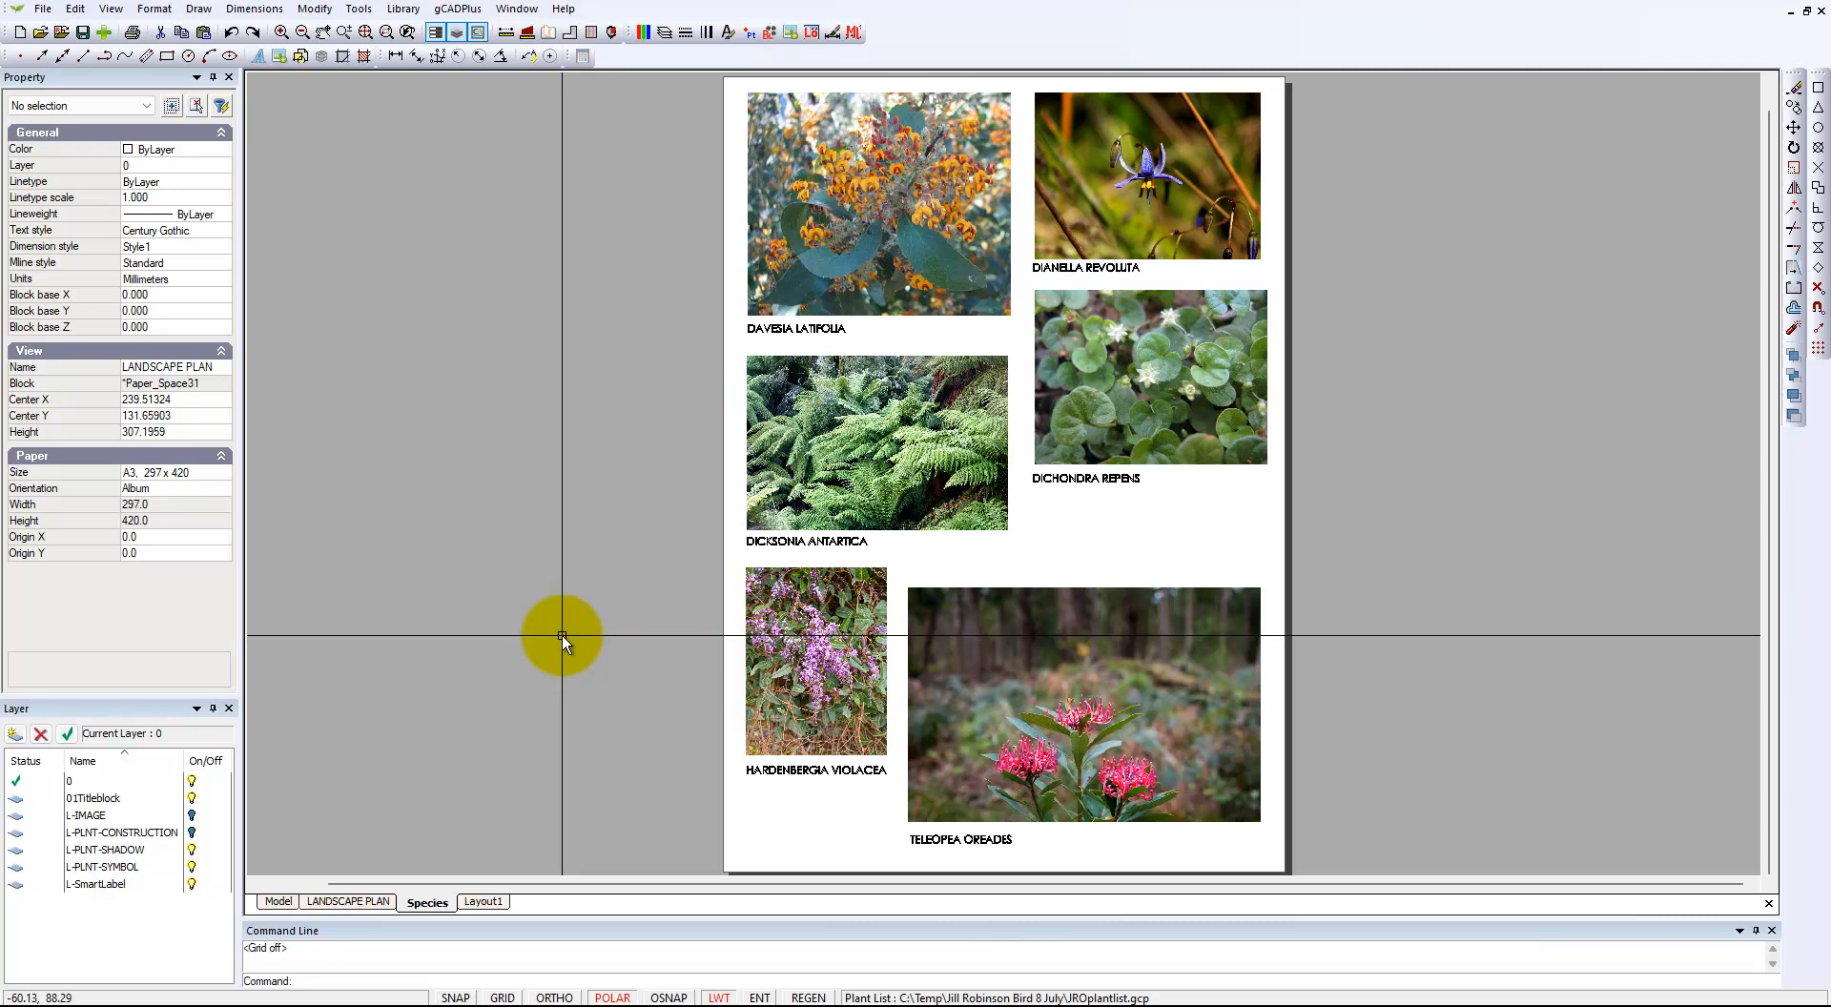